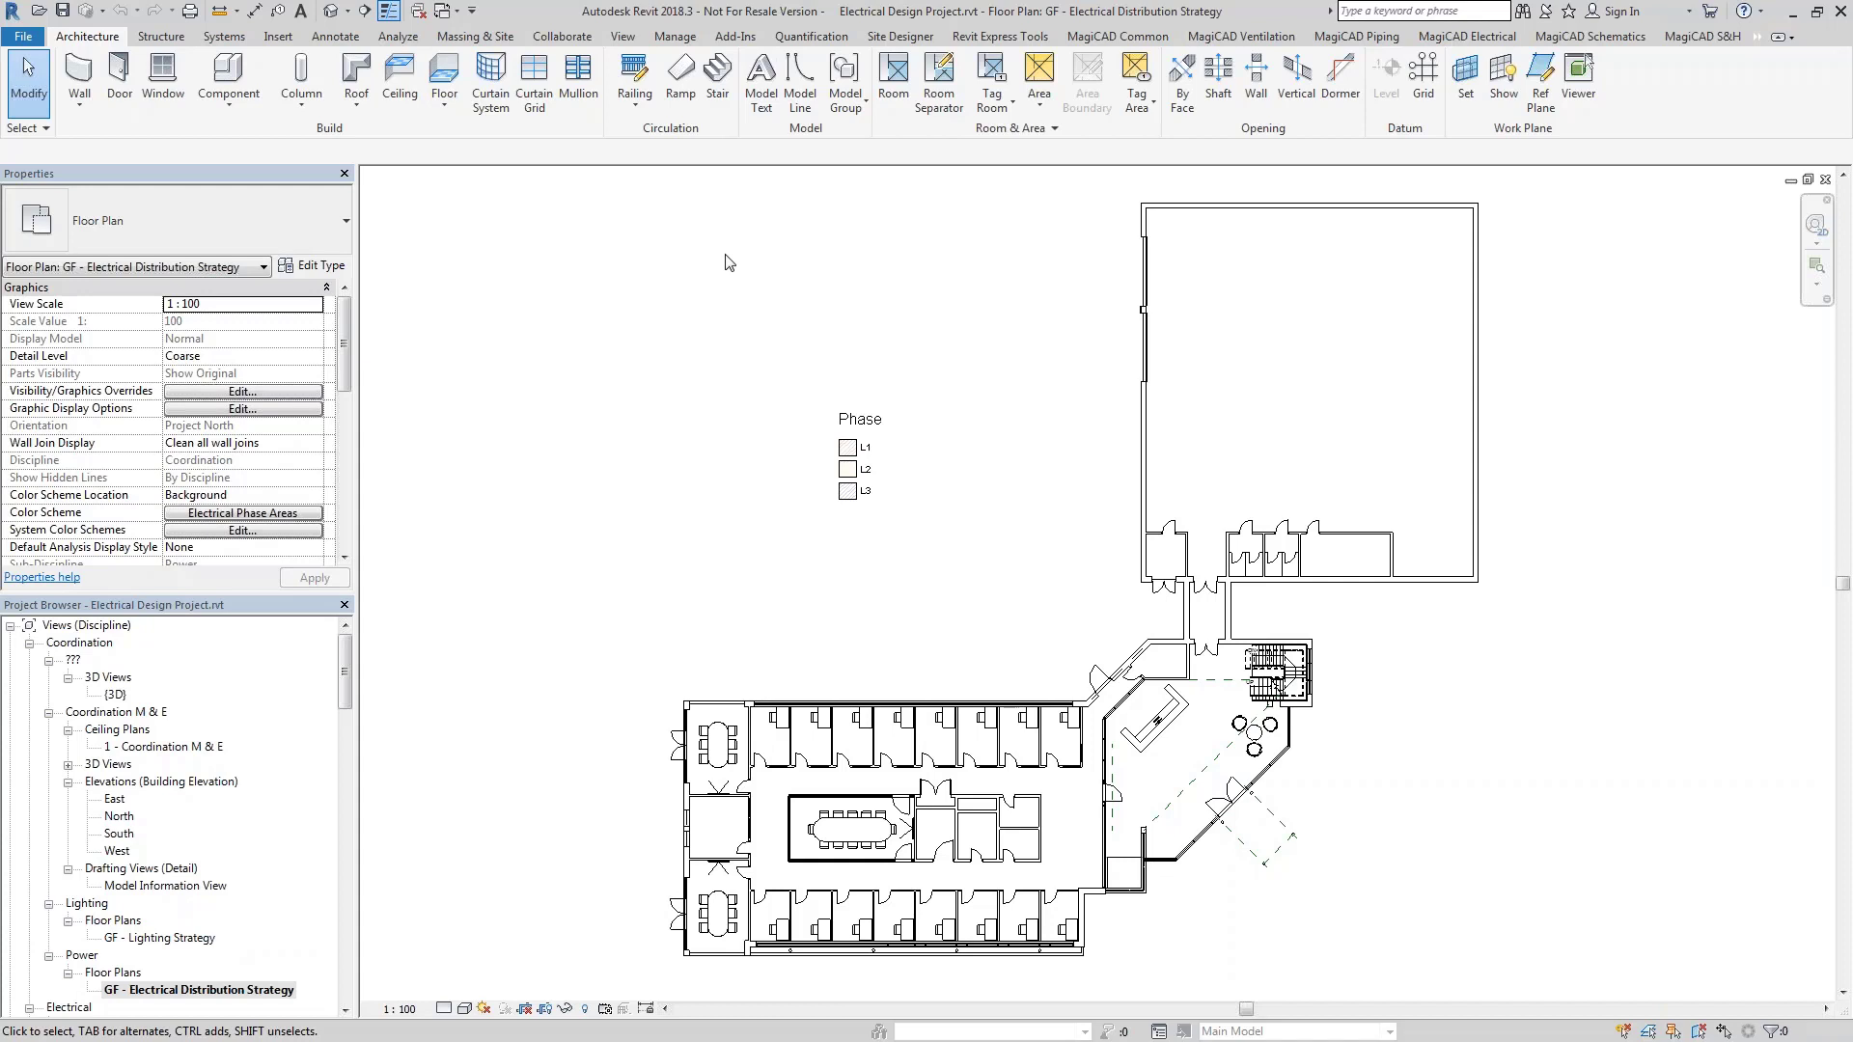
# Review the energy analysis parameters for building types and space types in the Building/Space Type Settings without changing them
pyautogui.click(674, 41)
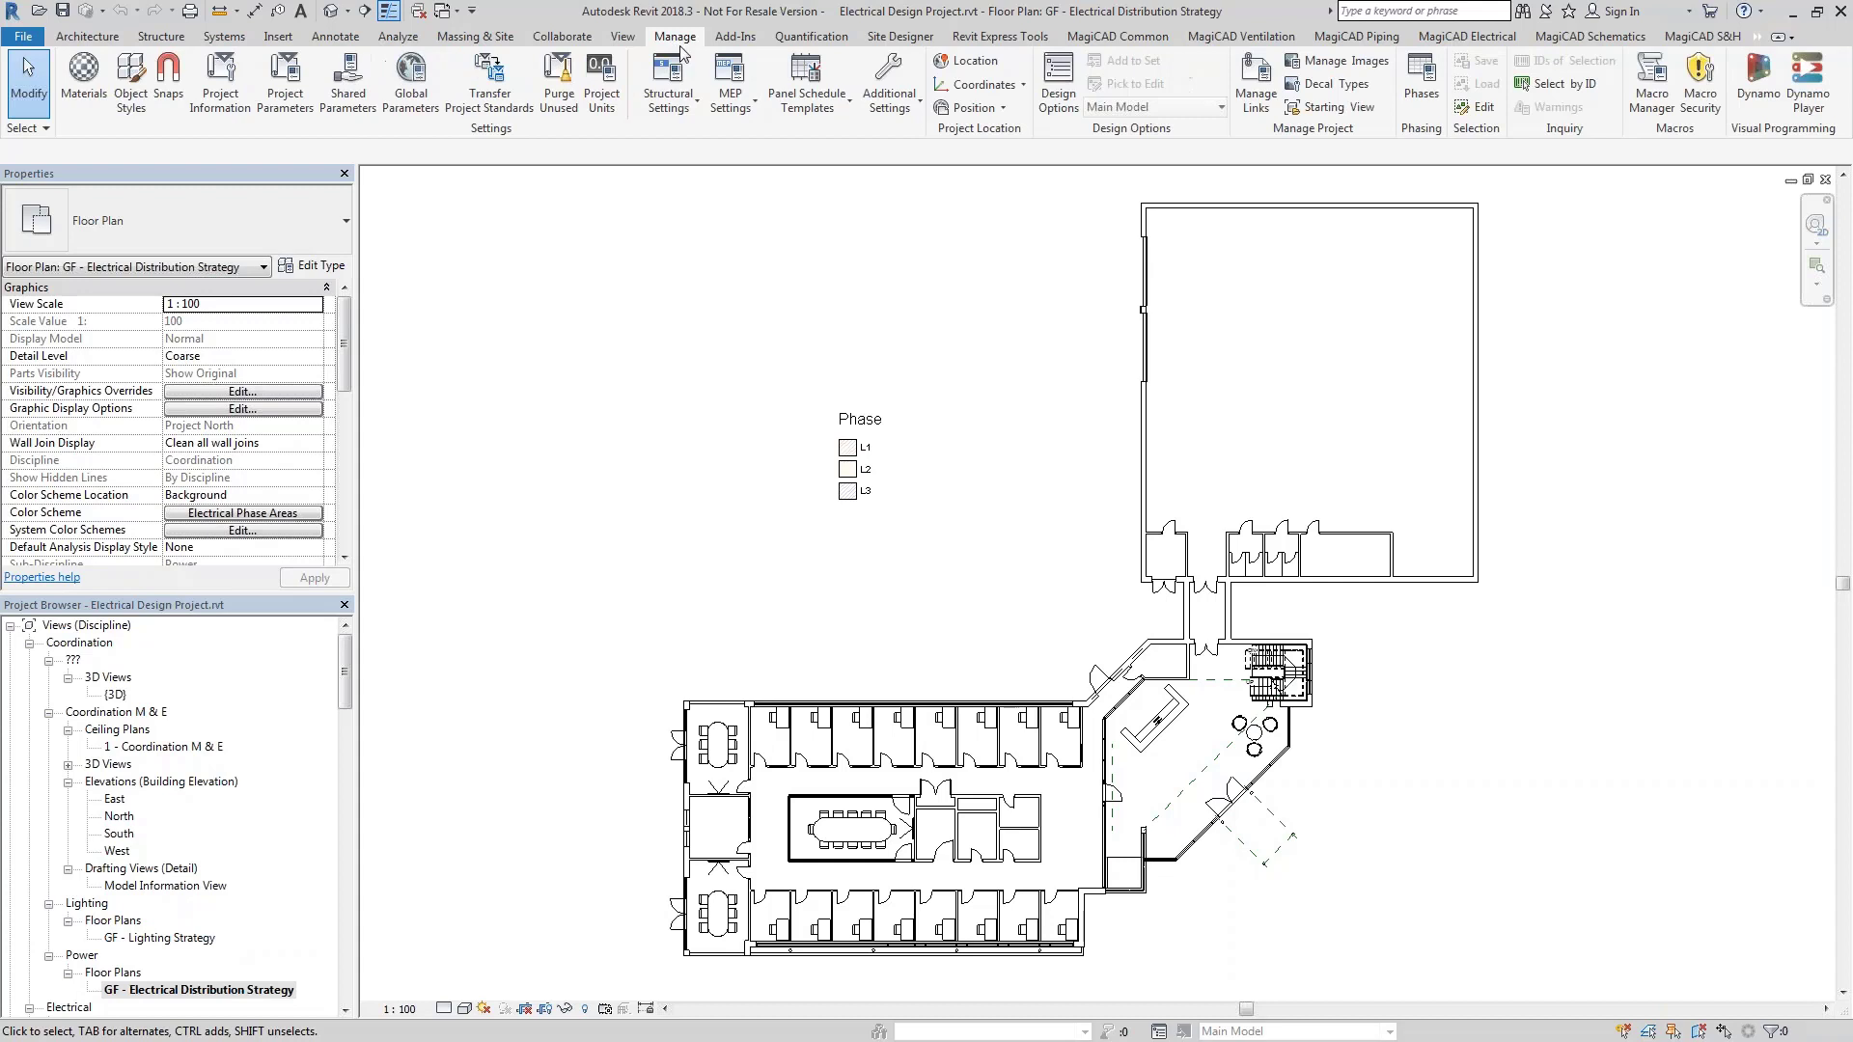
pyautogui.click(728, 111)
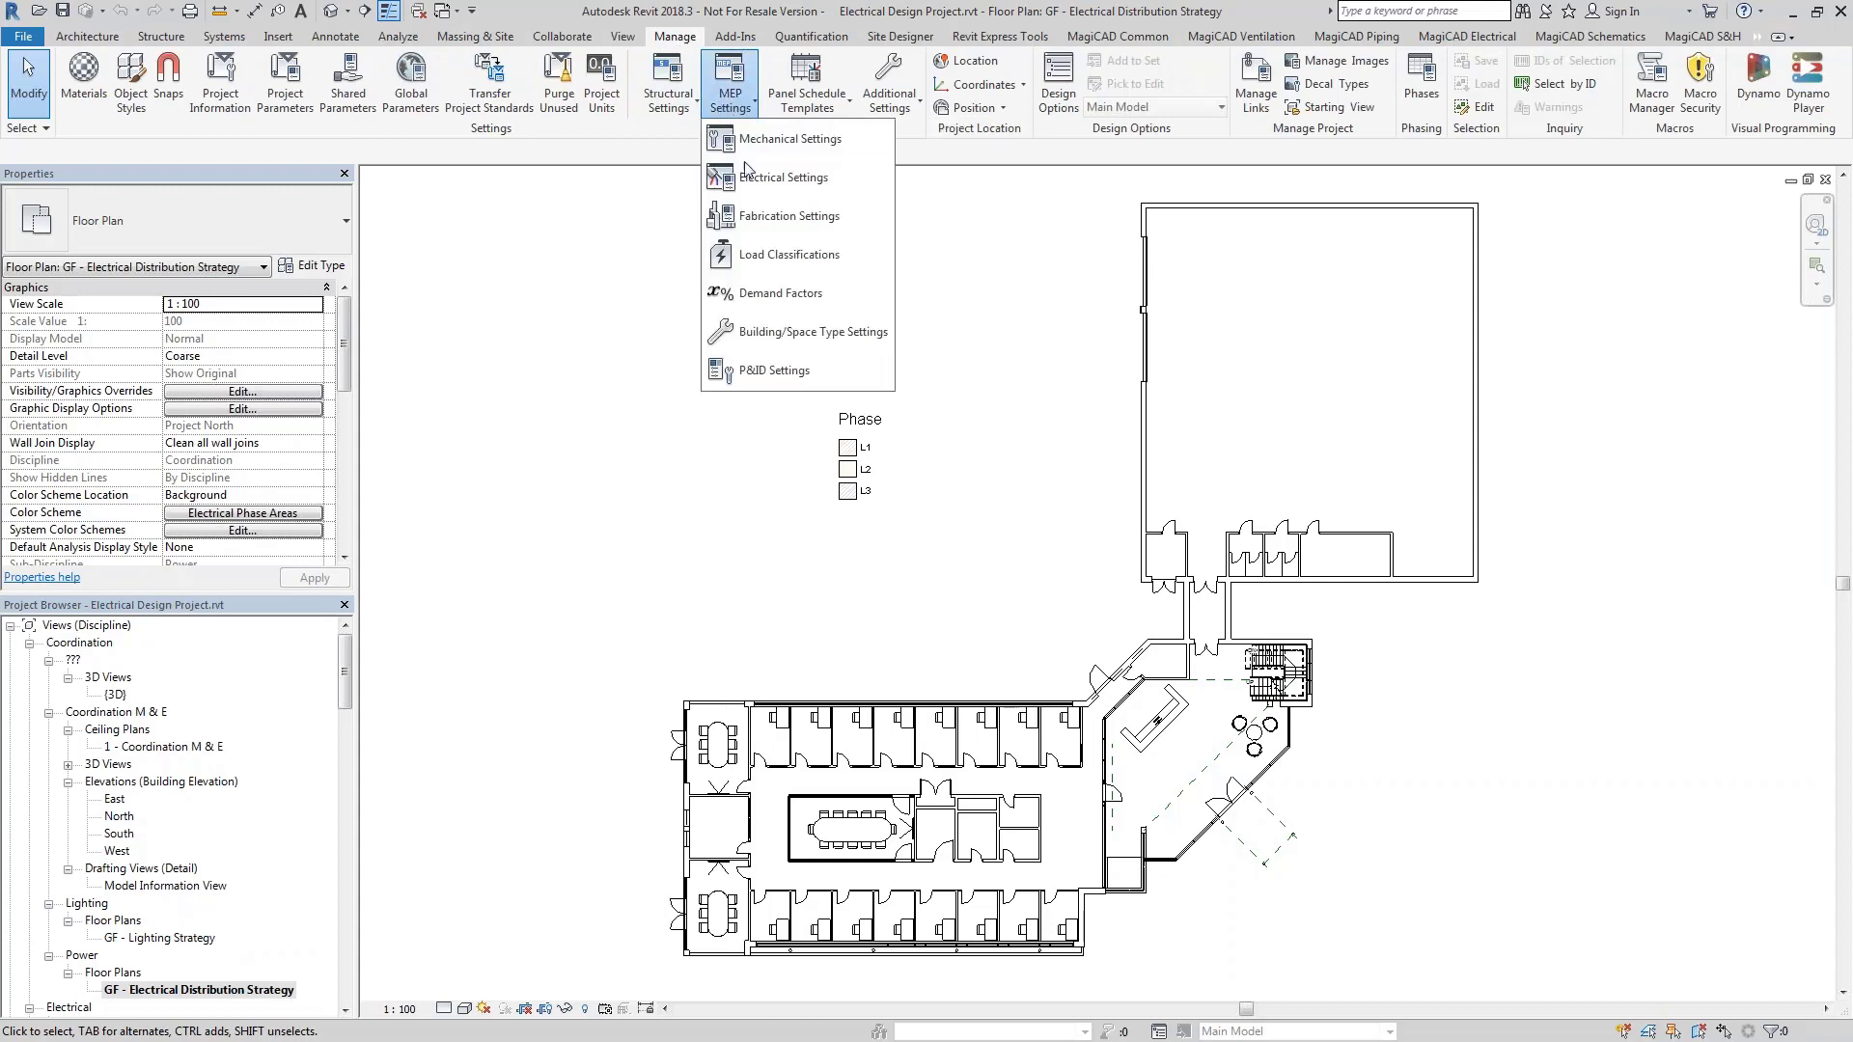
pyautogui.click(808, 333)
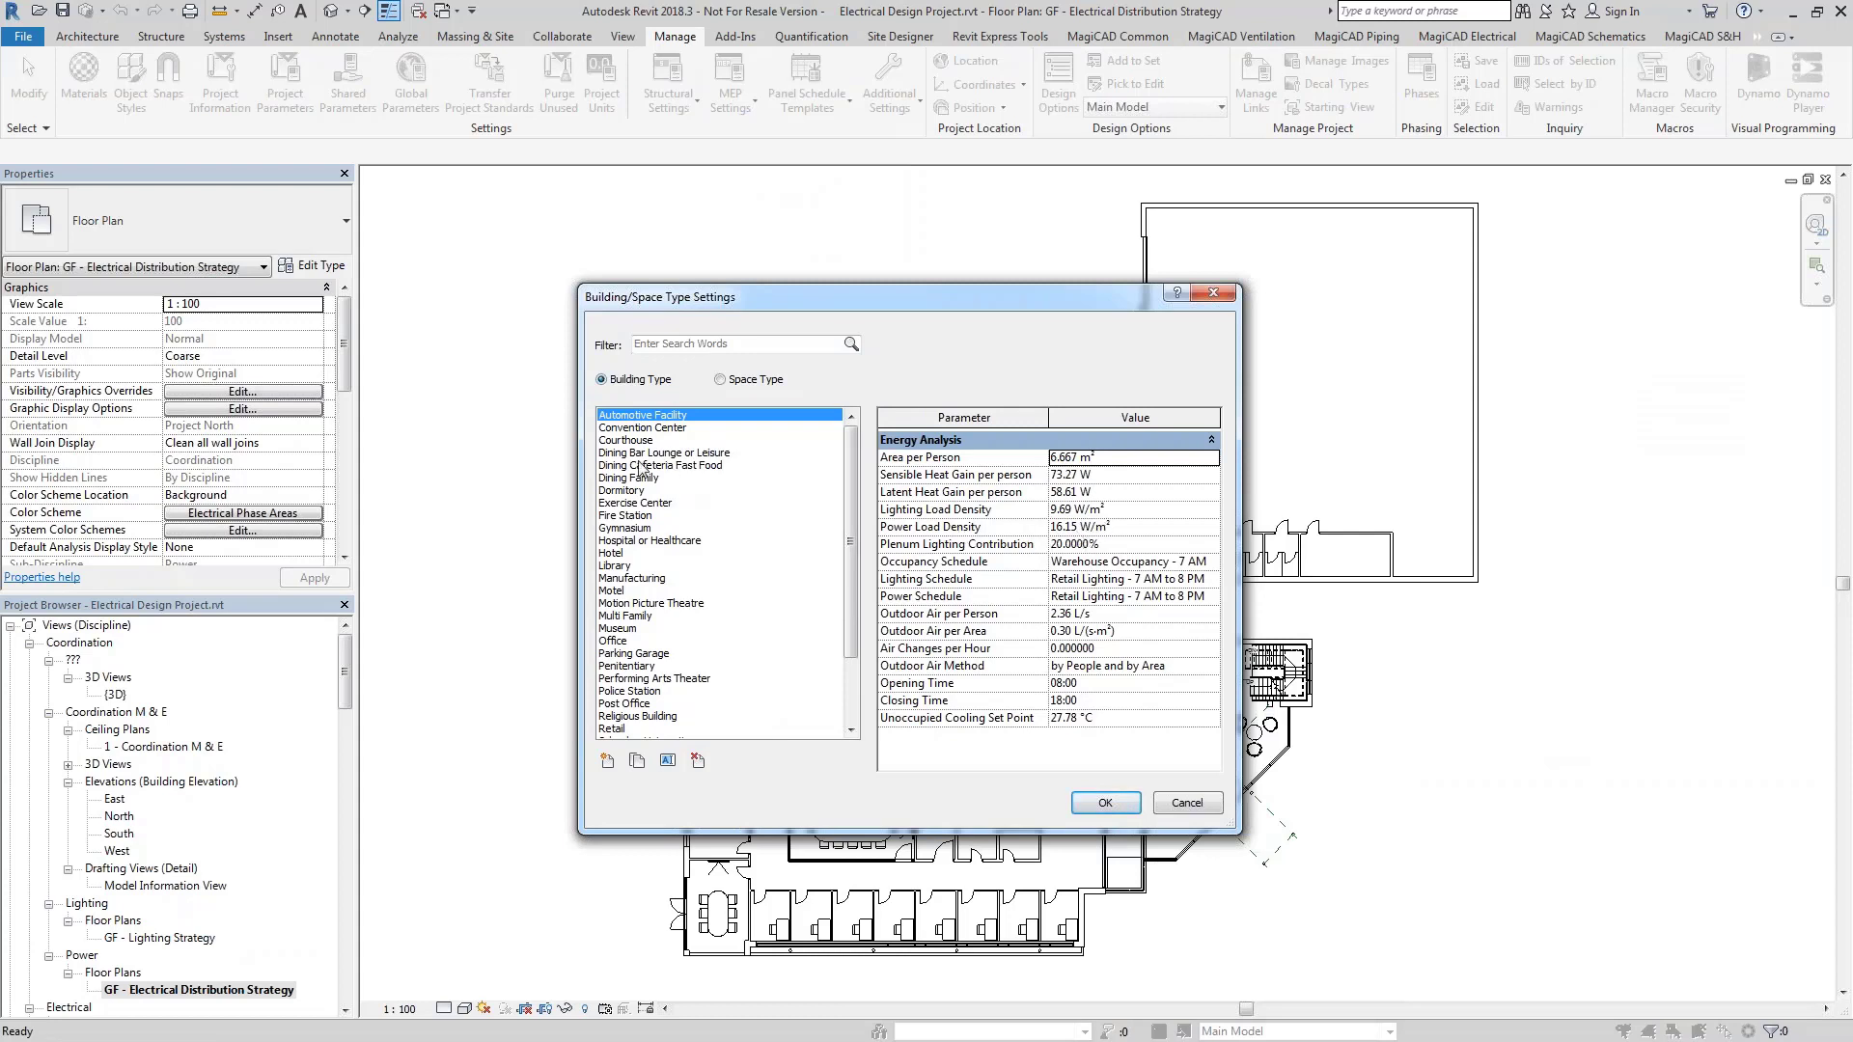
pyautogui.click(723, 381)
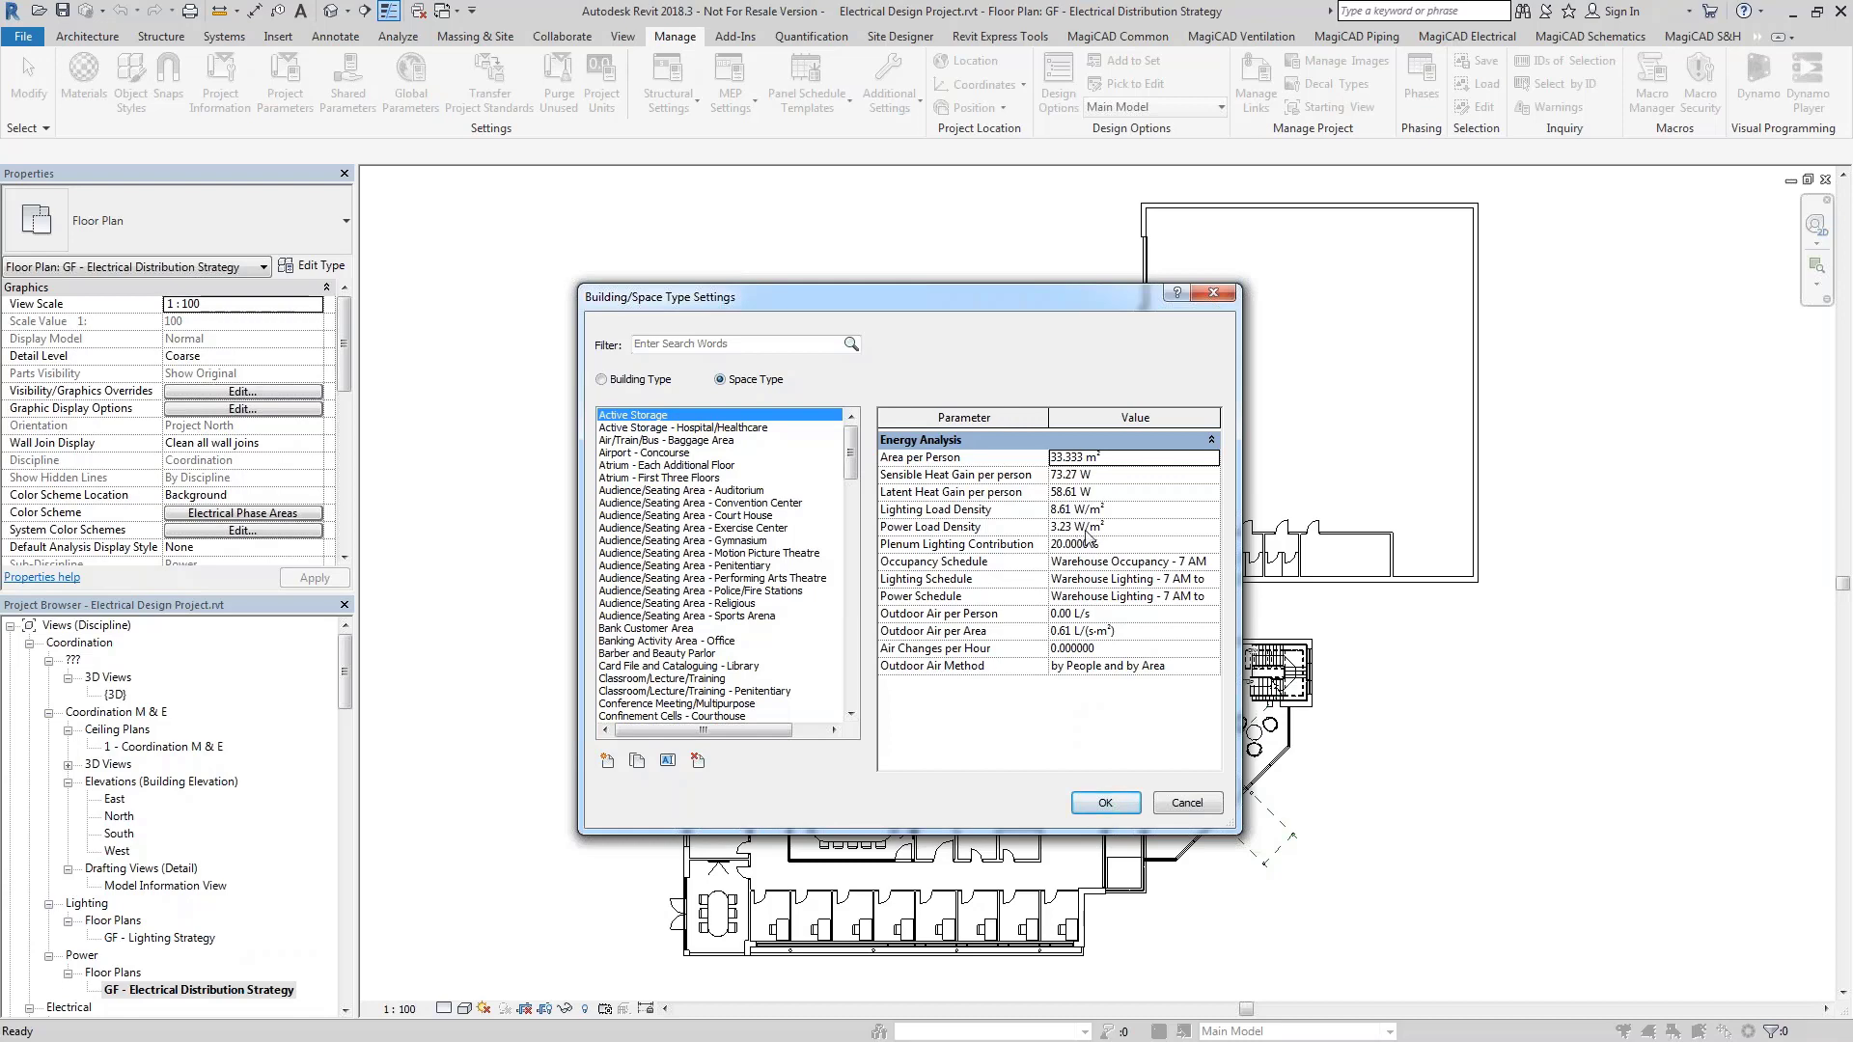
pyautogui.click(1187, 805)
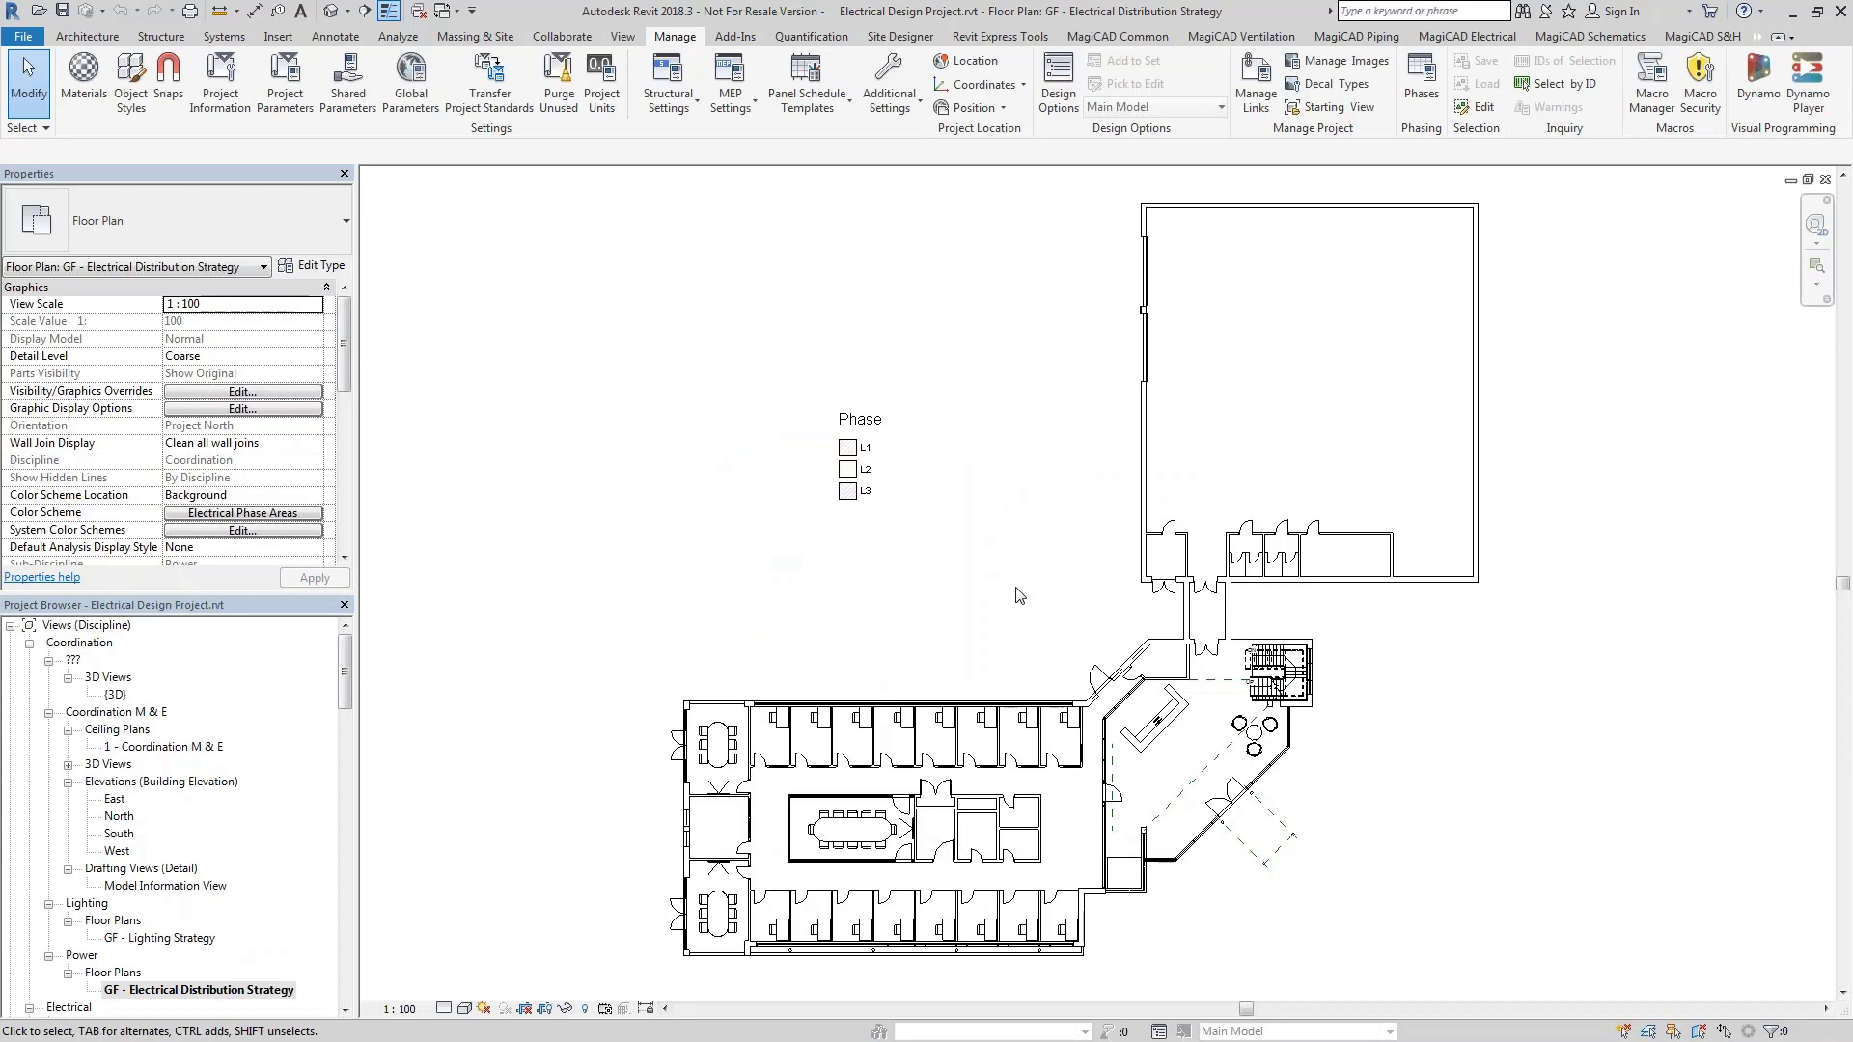
# Open the Space Schedule, review the specified lighting and power loads per space, and close it
pyautogui.moveTo(345, 690); pyautogui.dragTo(333, 938)
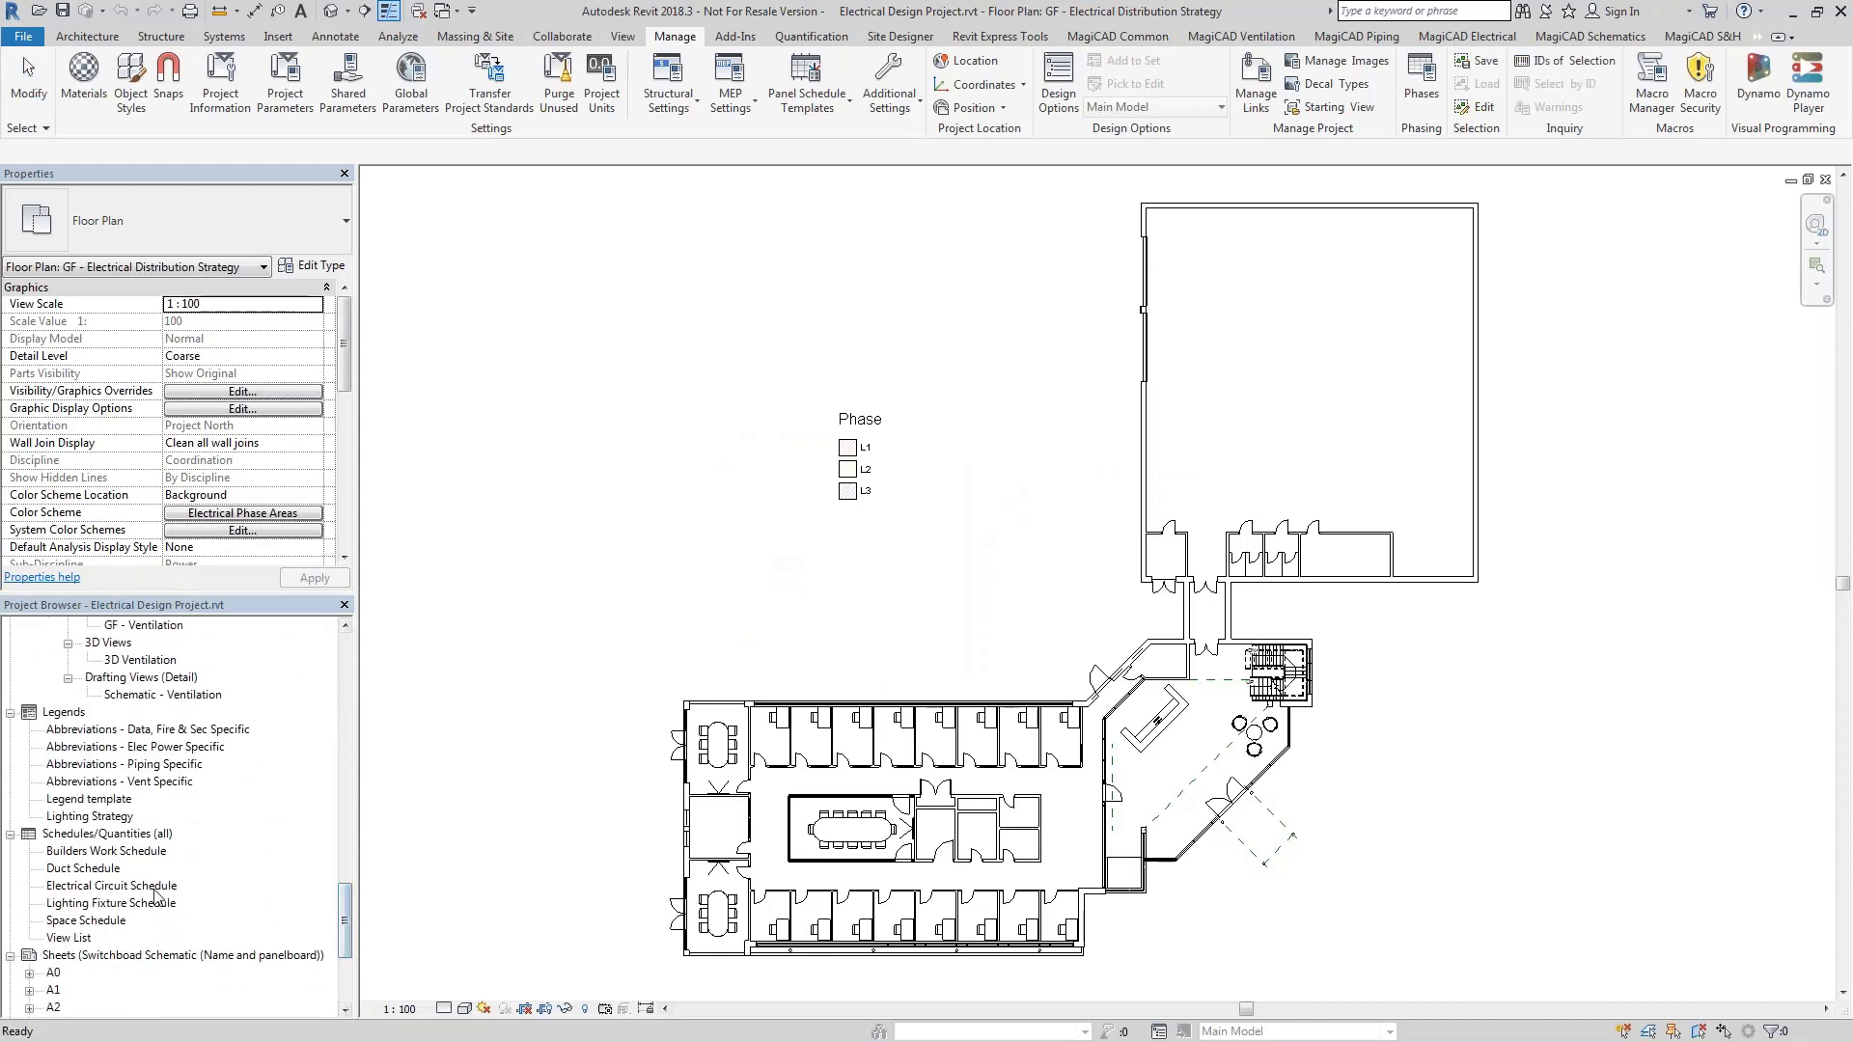
pyautogui.click(111, 925)
pyautogui.doubleClick(112, 922)
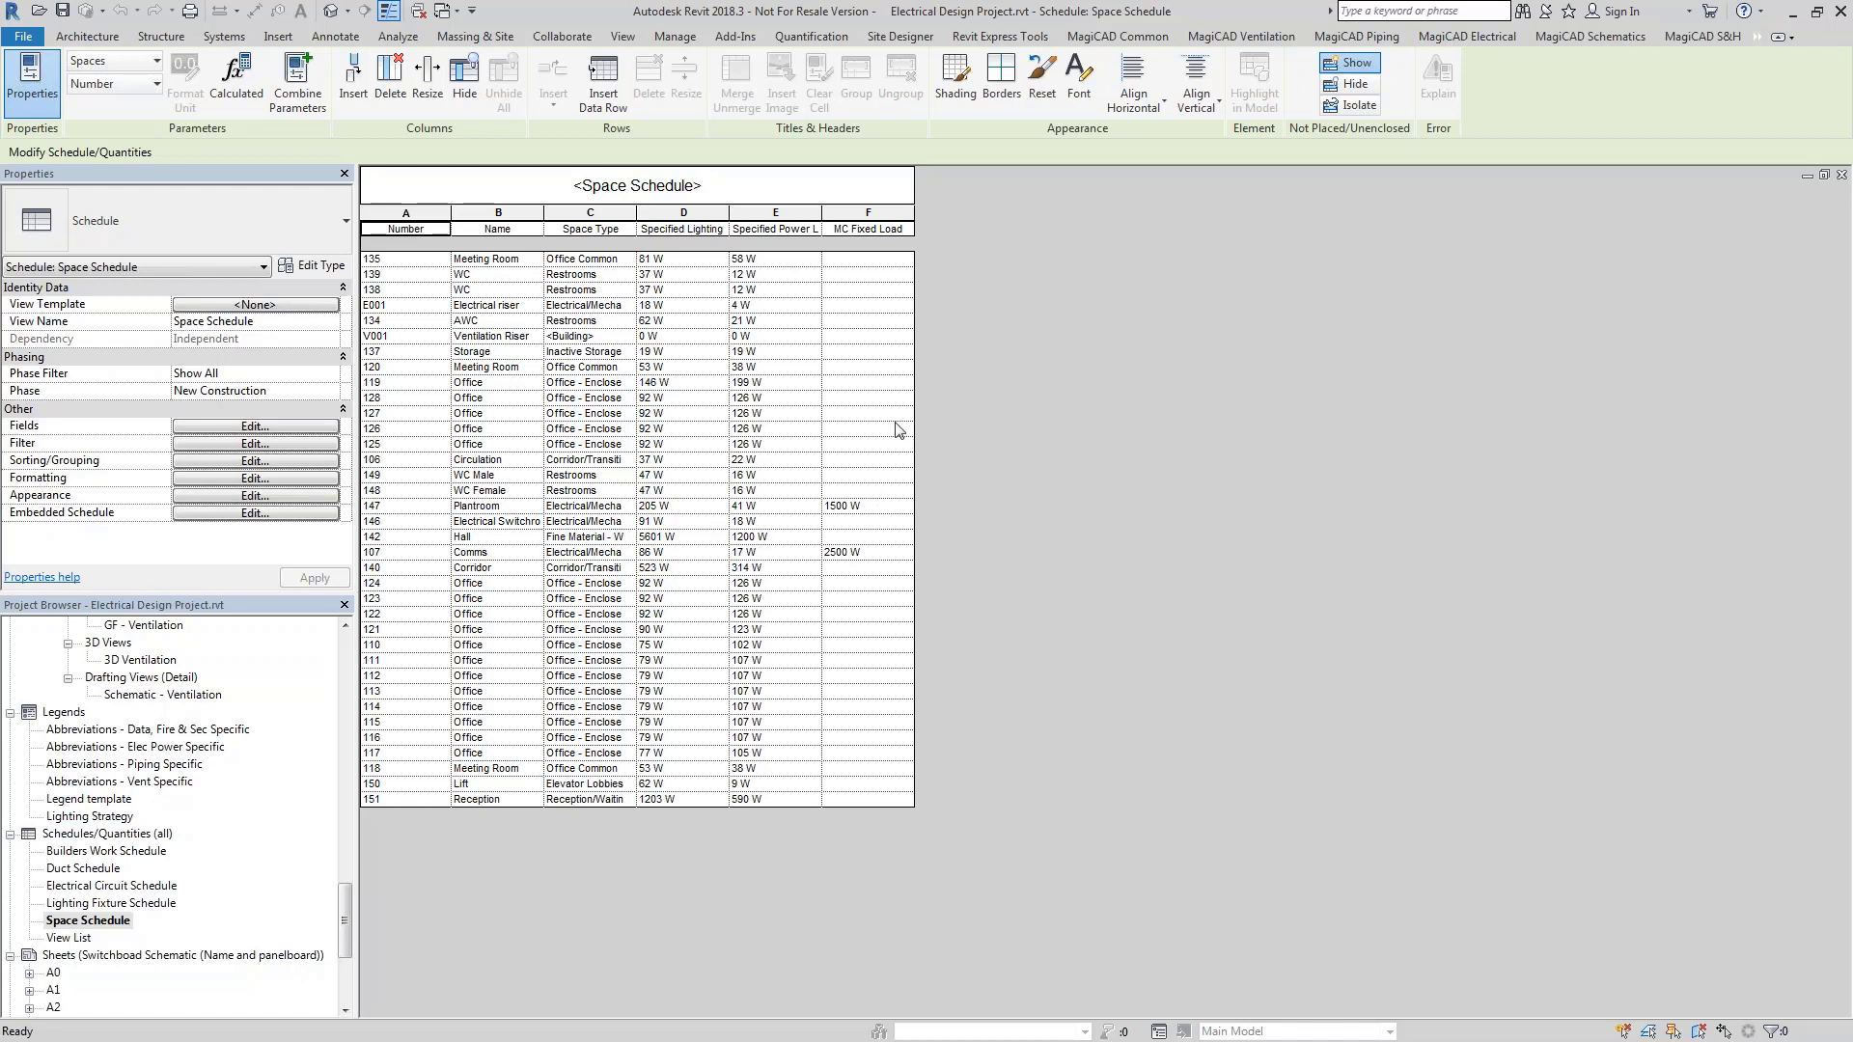
pyautogui.click(1842, 177)
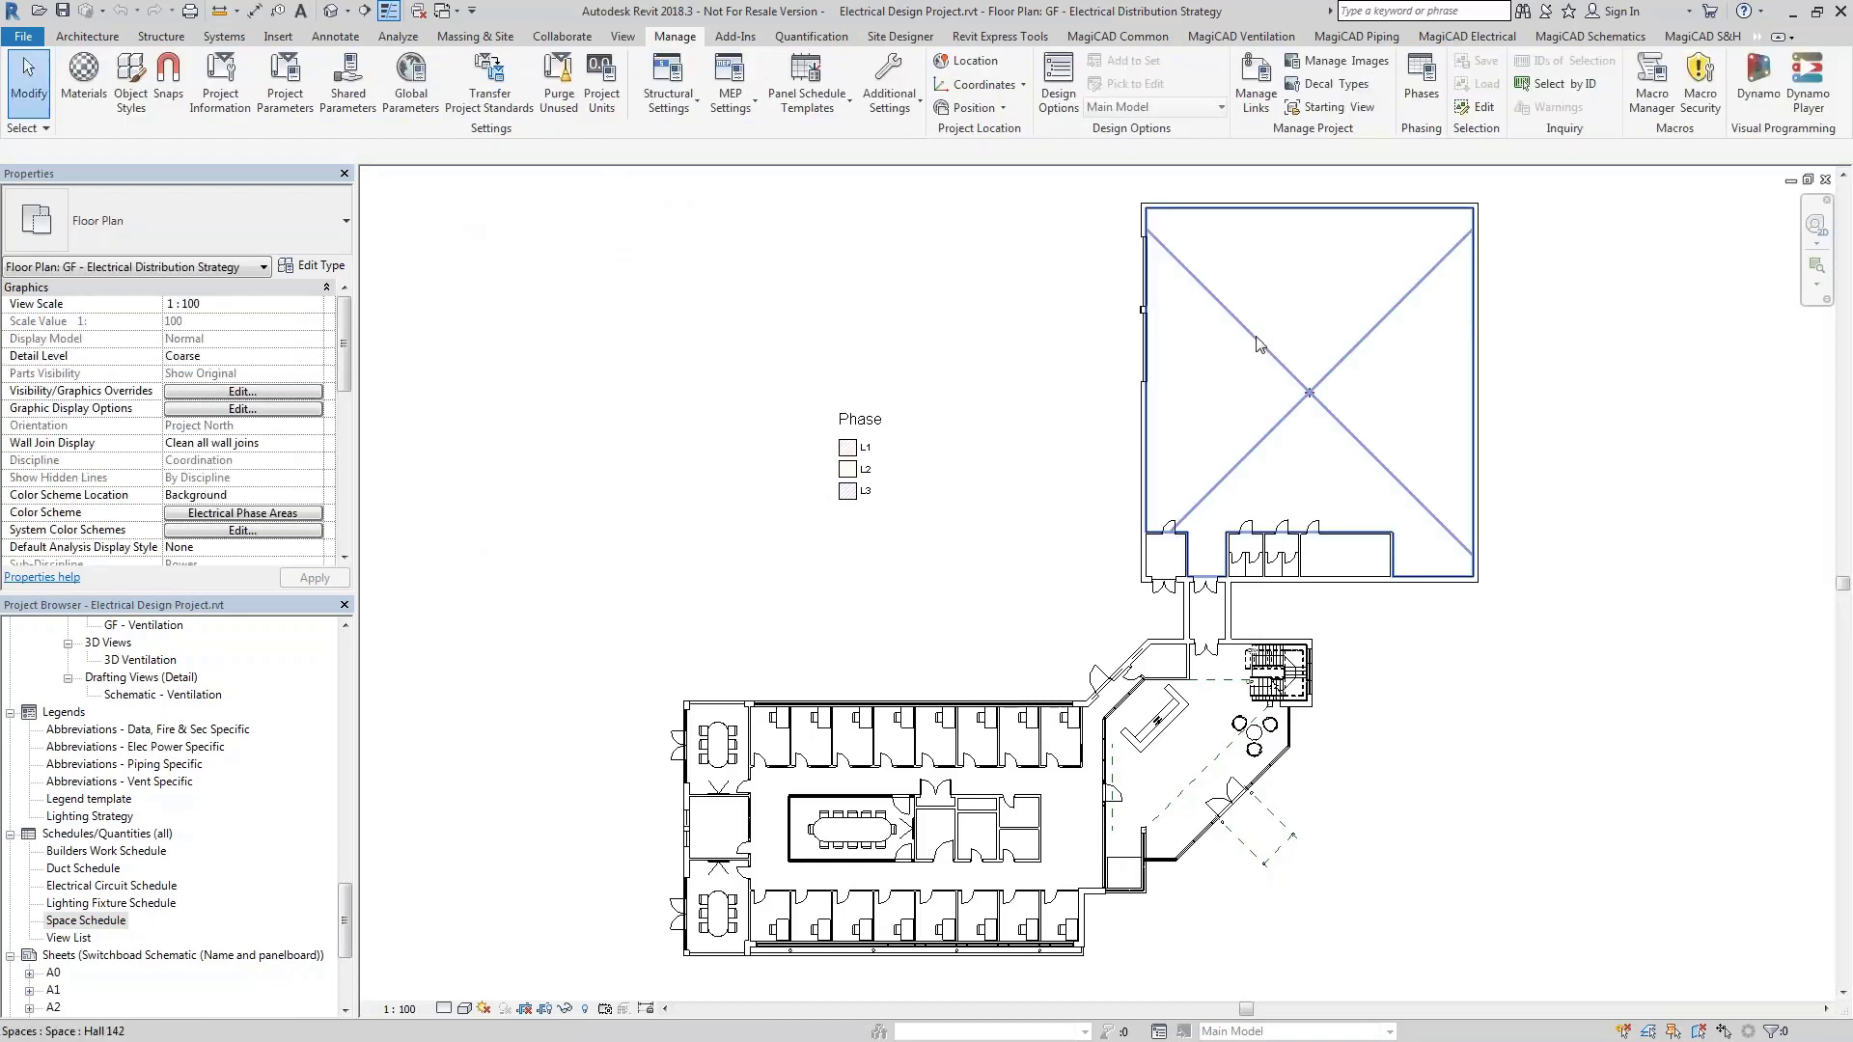
# Inspect the large hall space's electrical loads and the options for its lighting values, leaving them By Space Type
pyautogui.click(1267, 339)
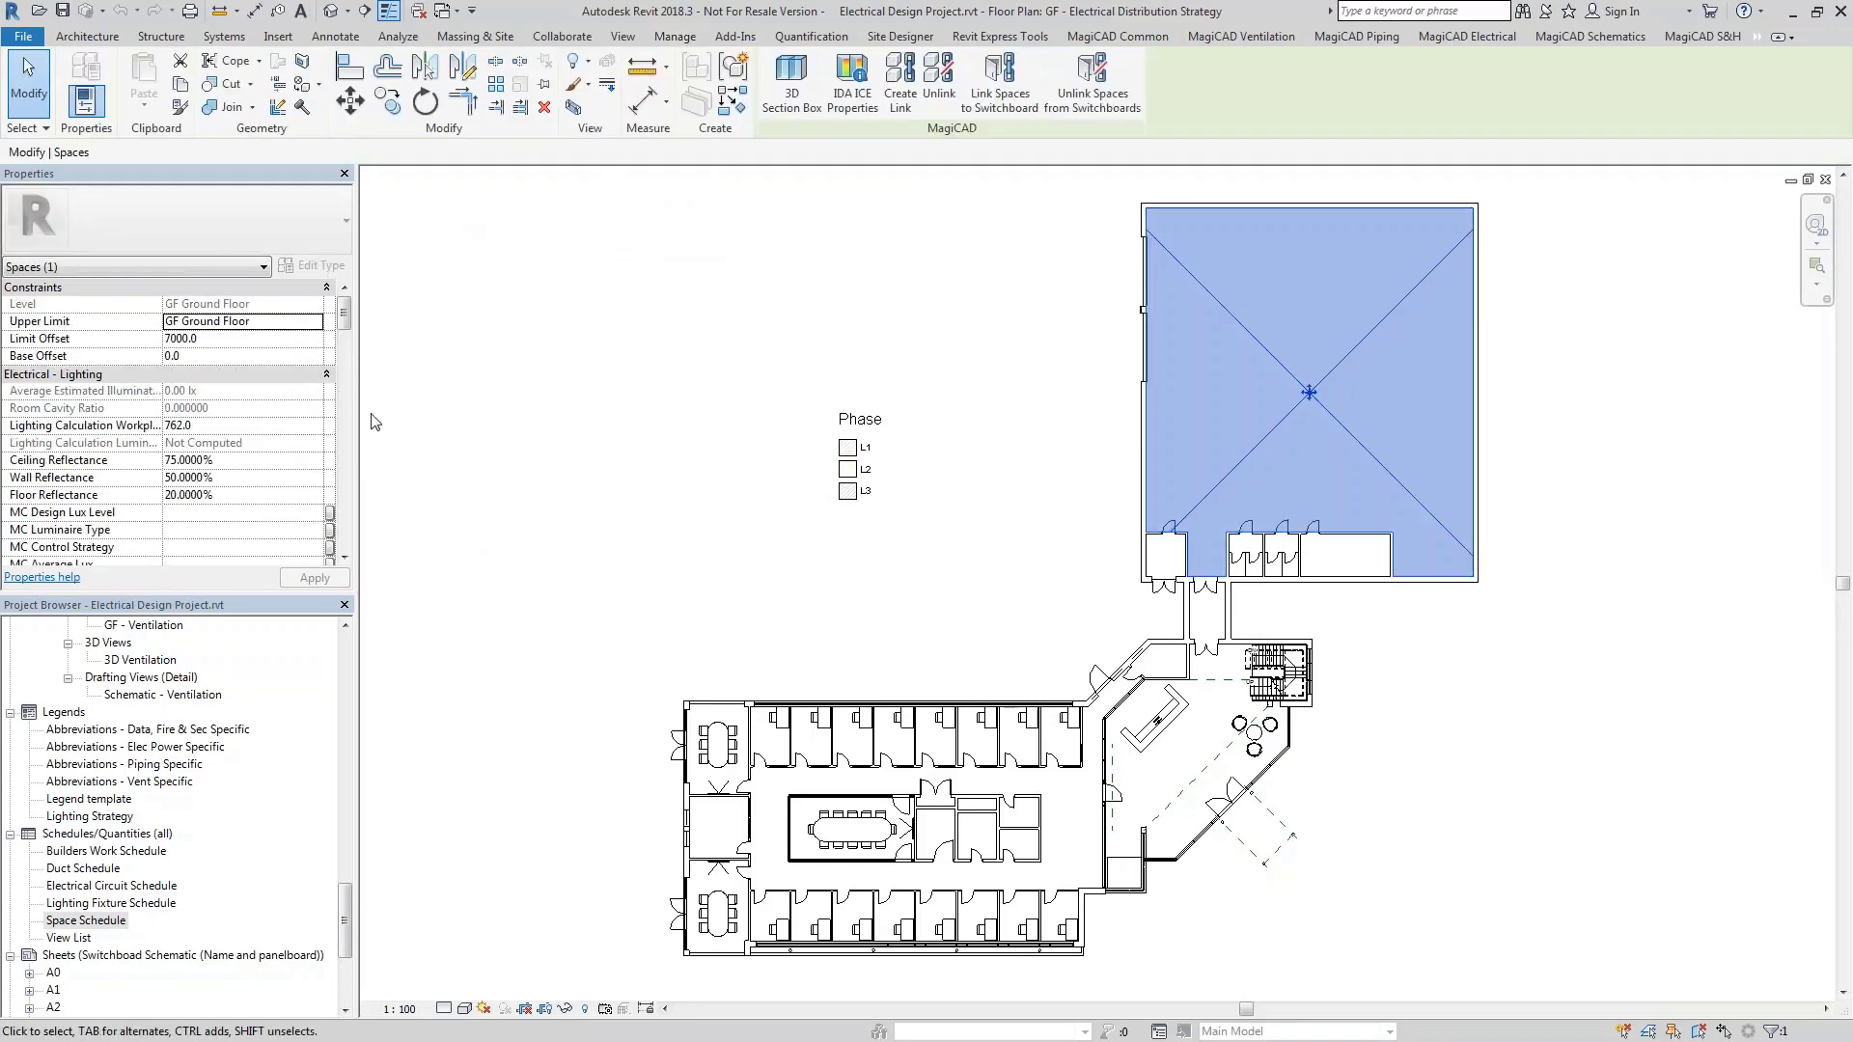
pyautogui.moveTo(343, 326); pyautogui.dragTo(340, 494)
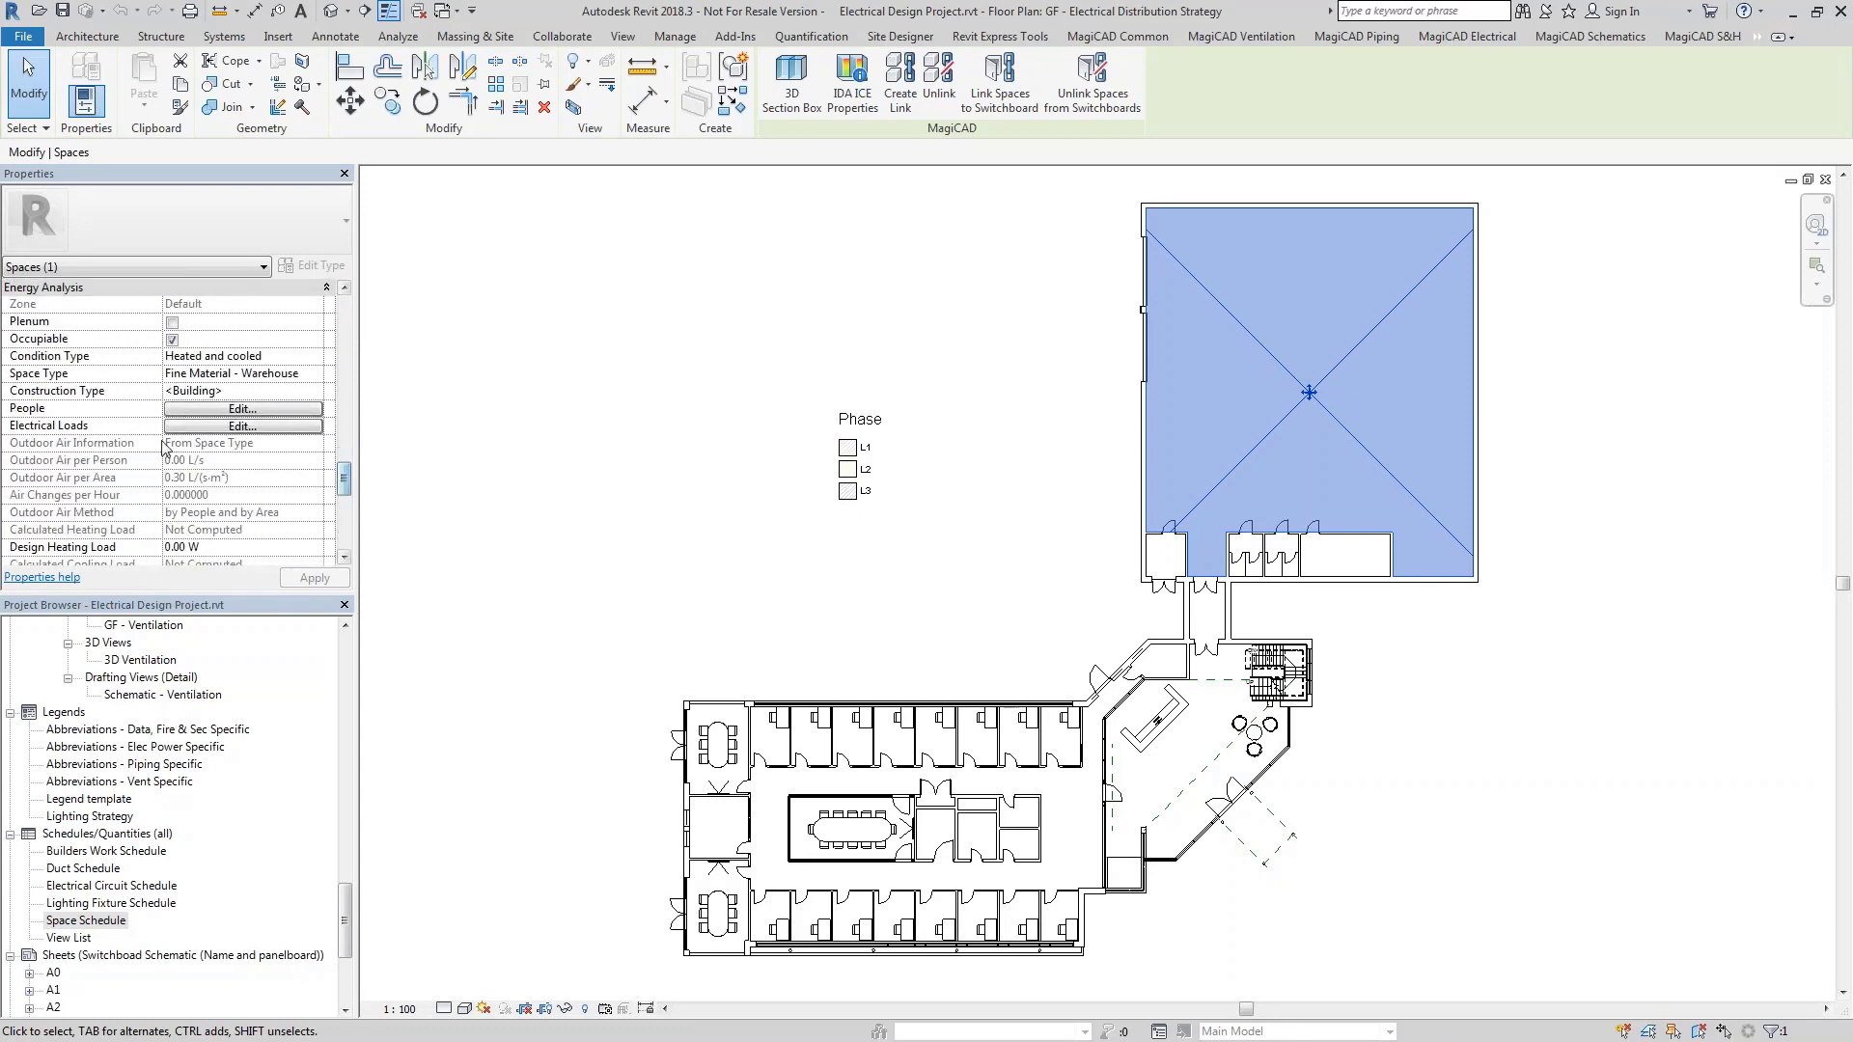
pyautogui.click(231, 427)
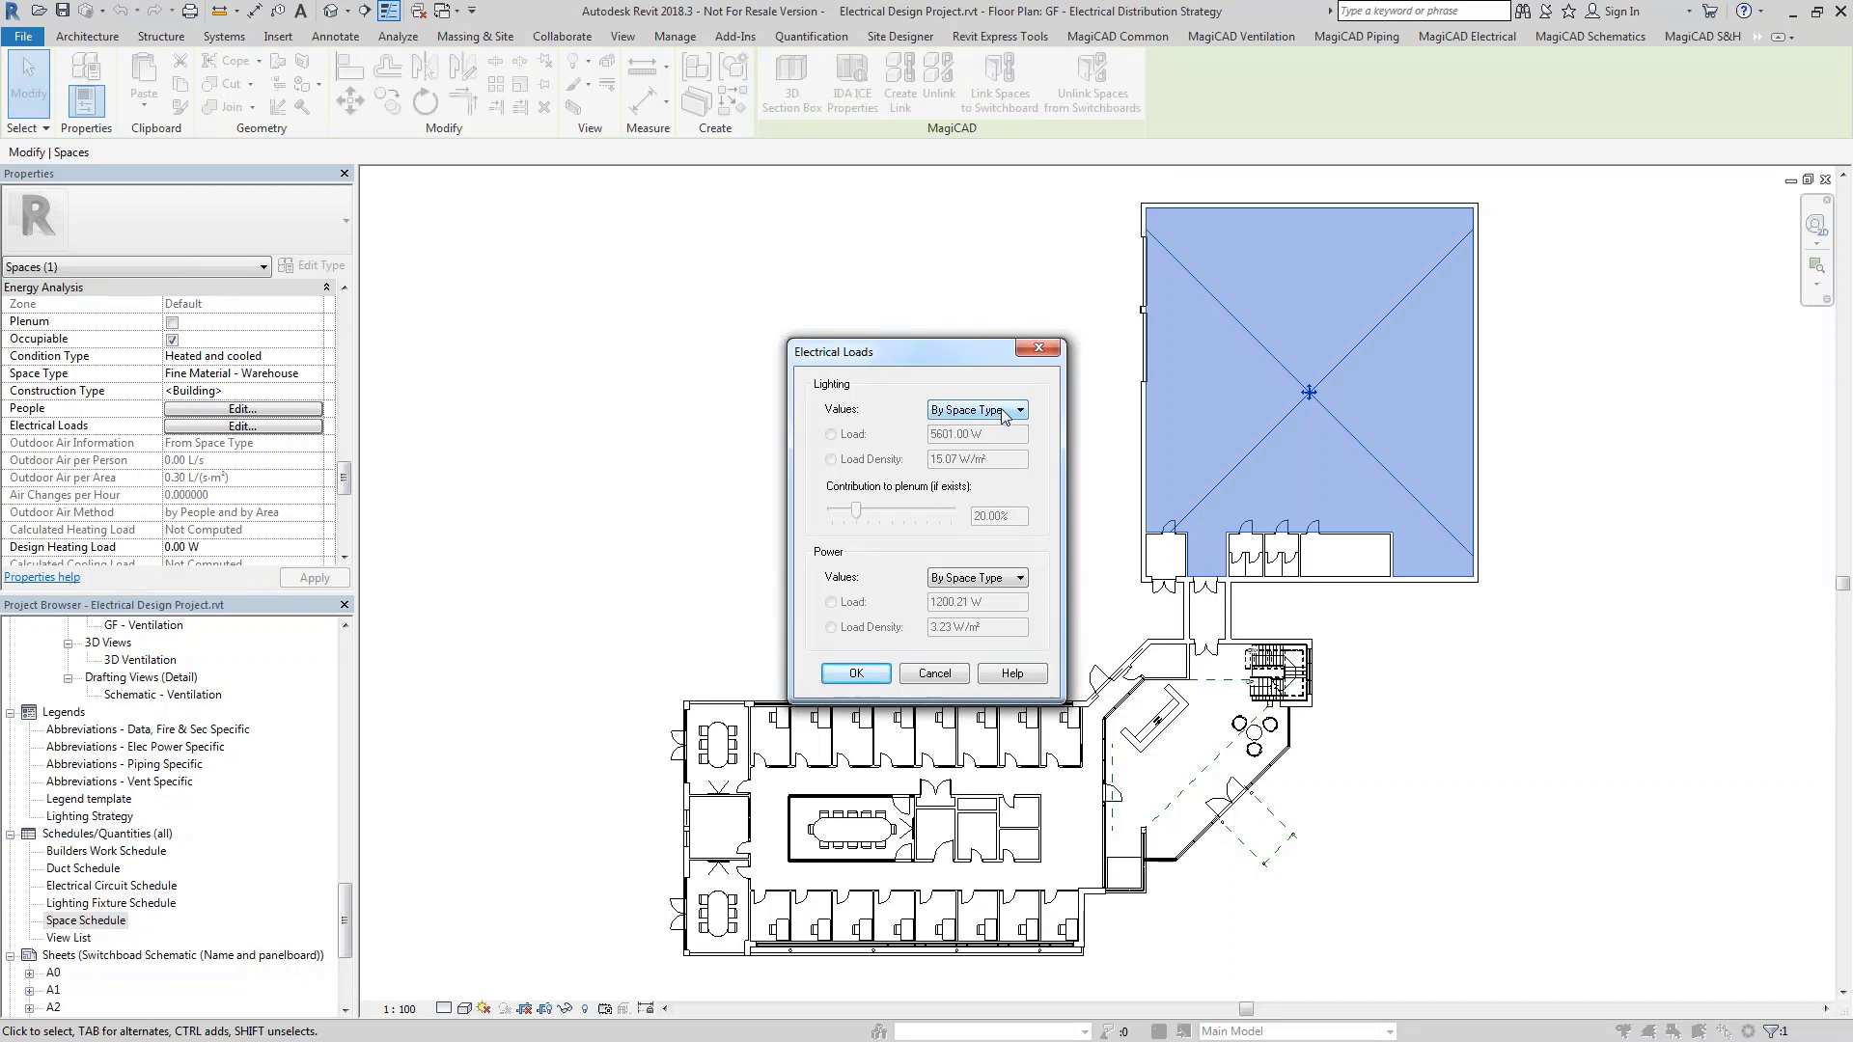
pyautogui.click(1003, 415)
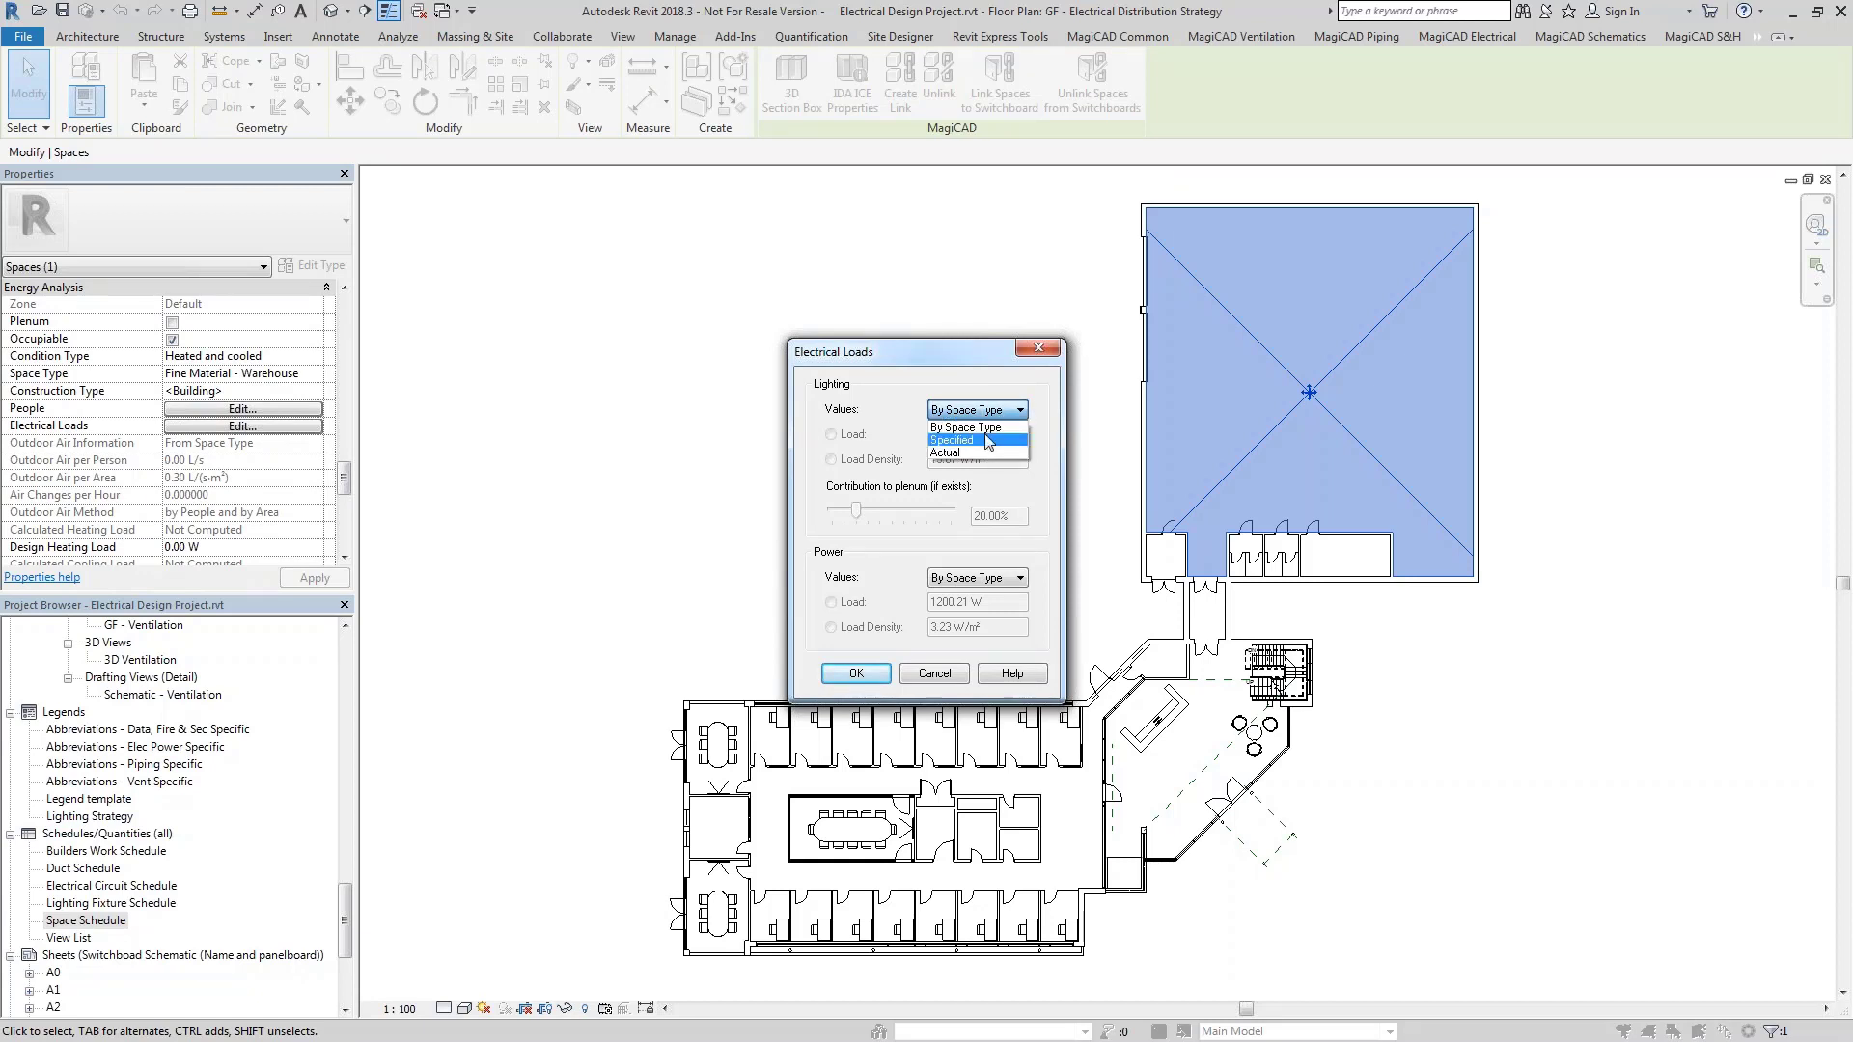
pyautogui.click(984, 427)
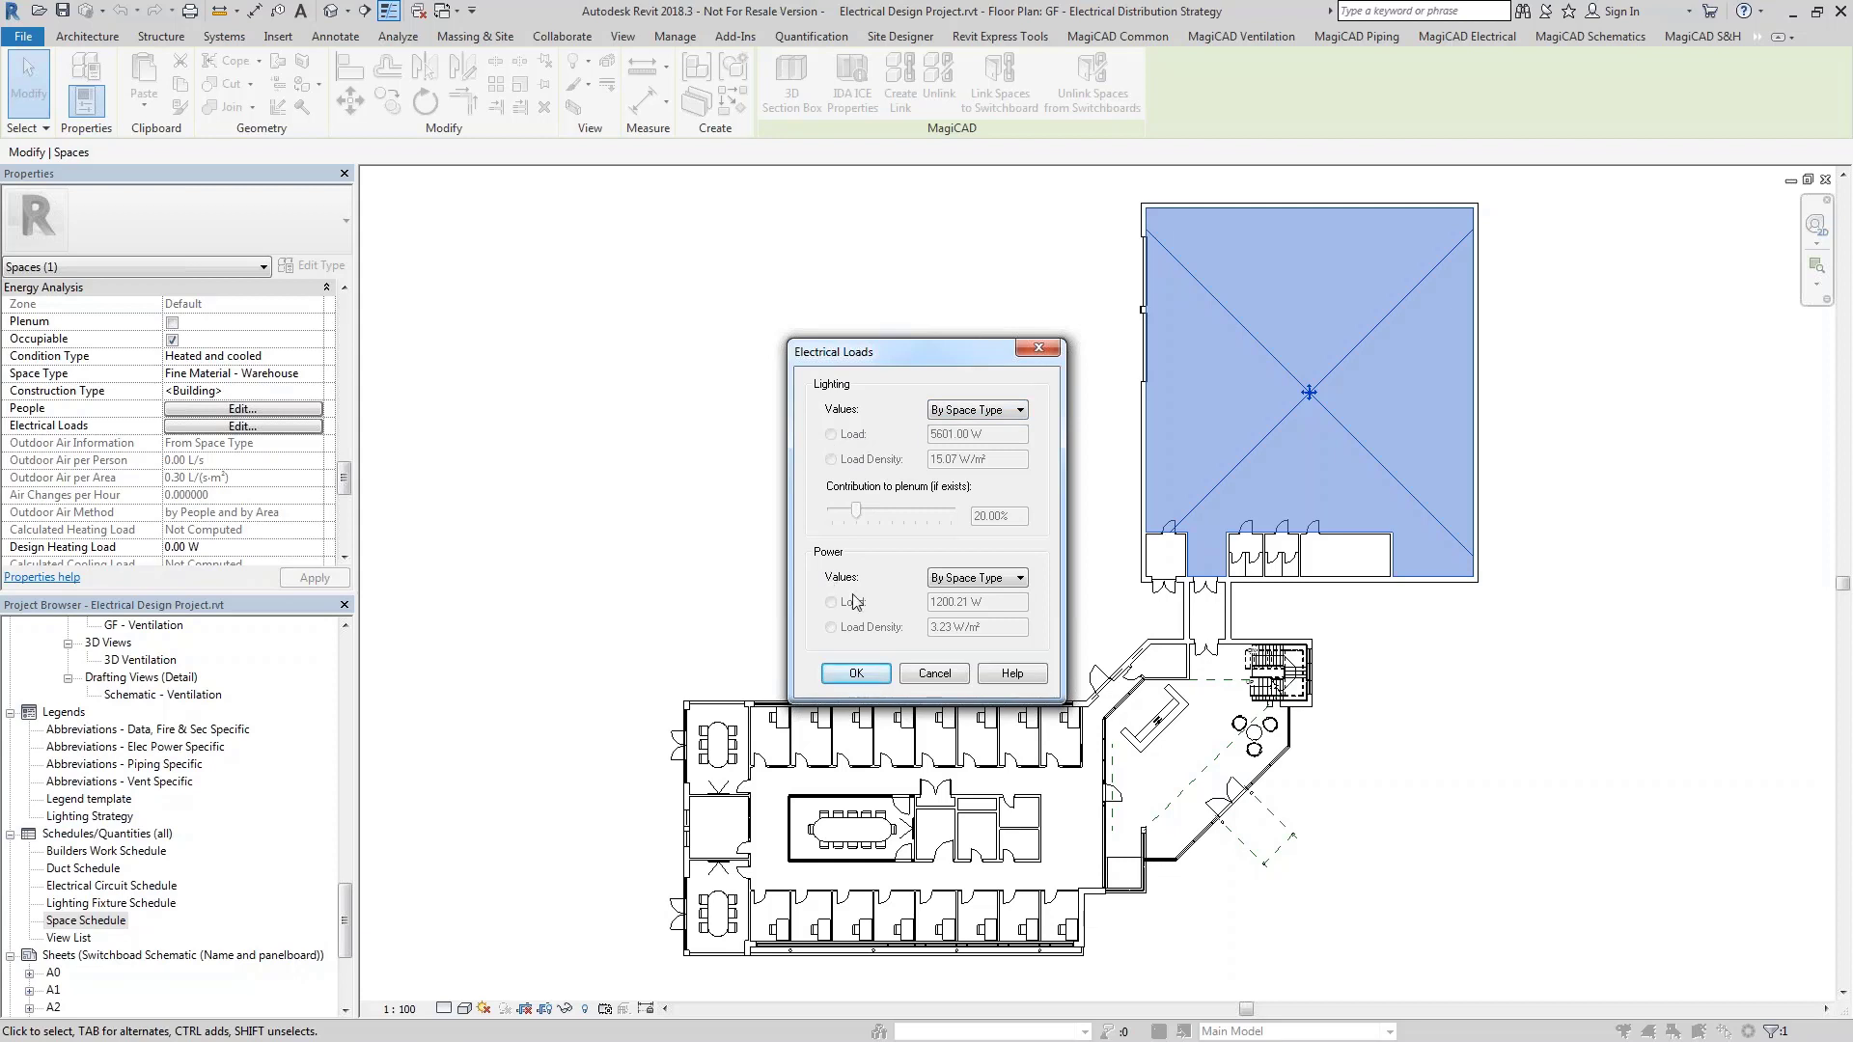
pyautogui.click(929, 675)
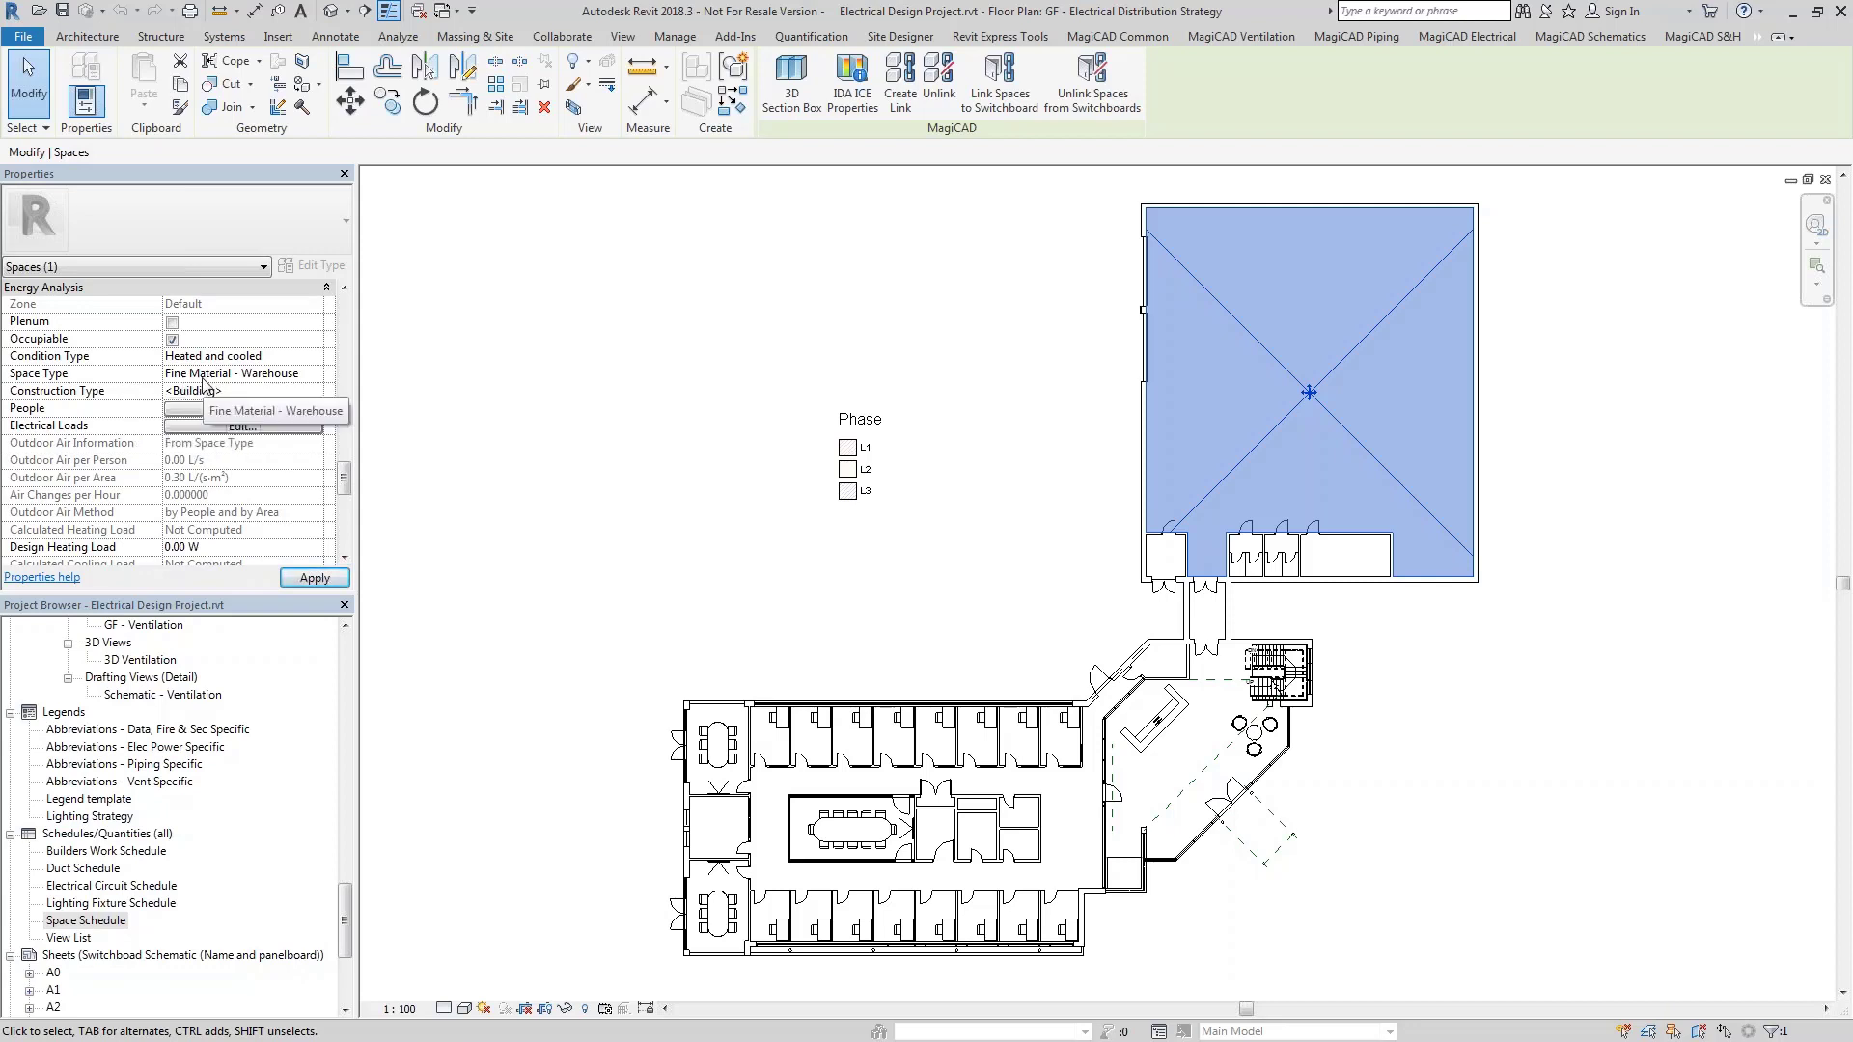
# Look through the hall space's MC design load, fixed load and phase parameters, then deselect the space
pyautogui.moveTo(344, 477); pyautogui.dragTo(342, 393)
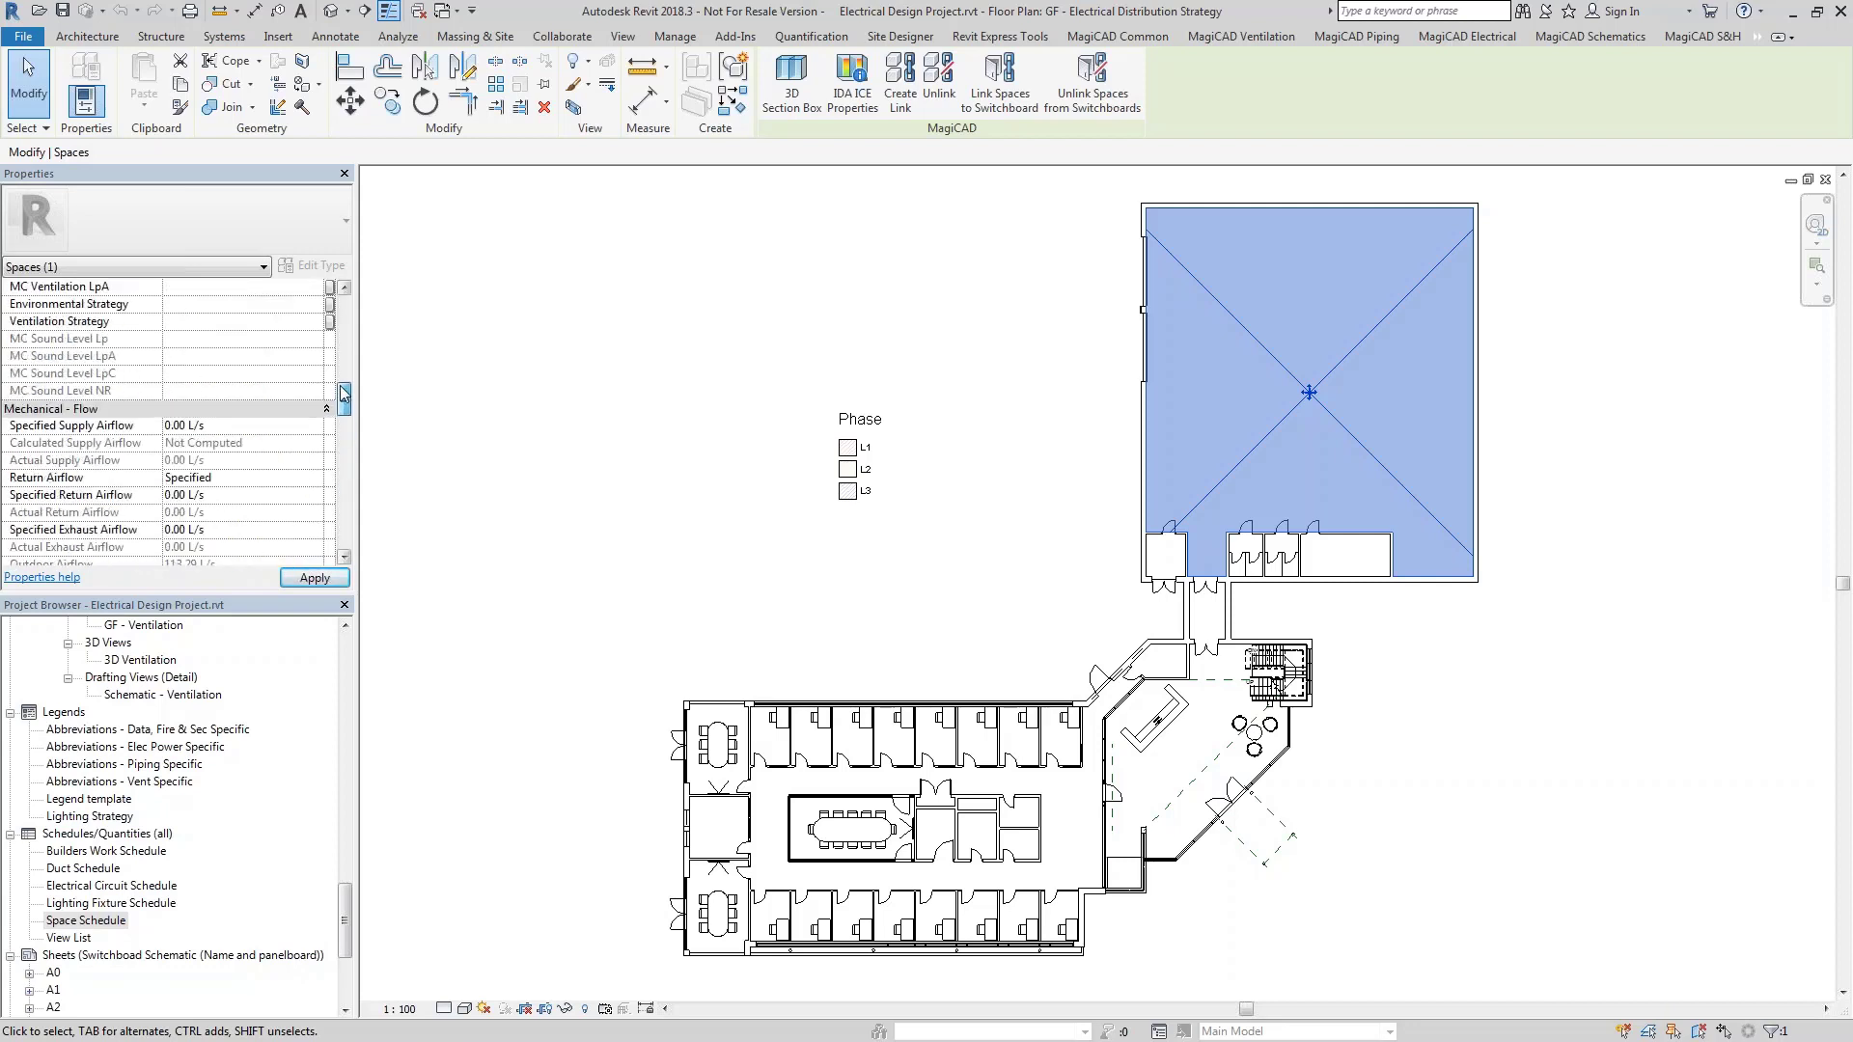
pyautogui.scroll(3, 343, 393)
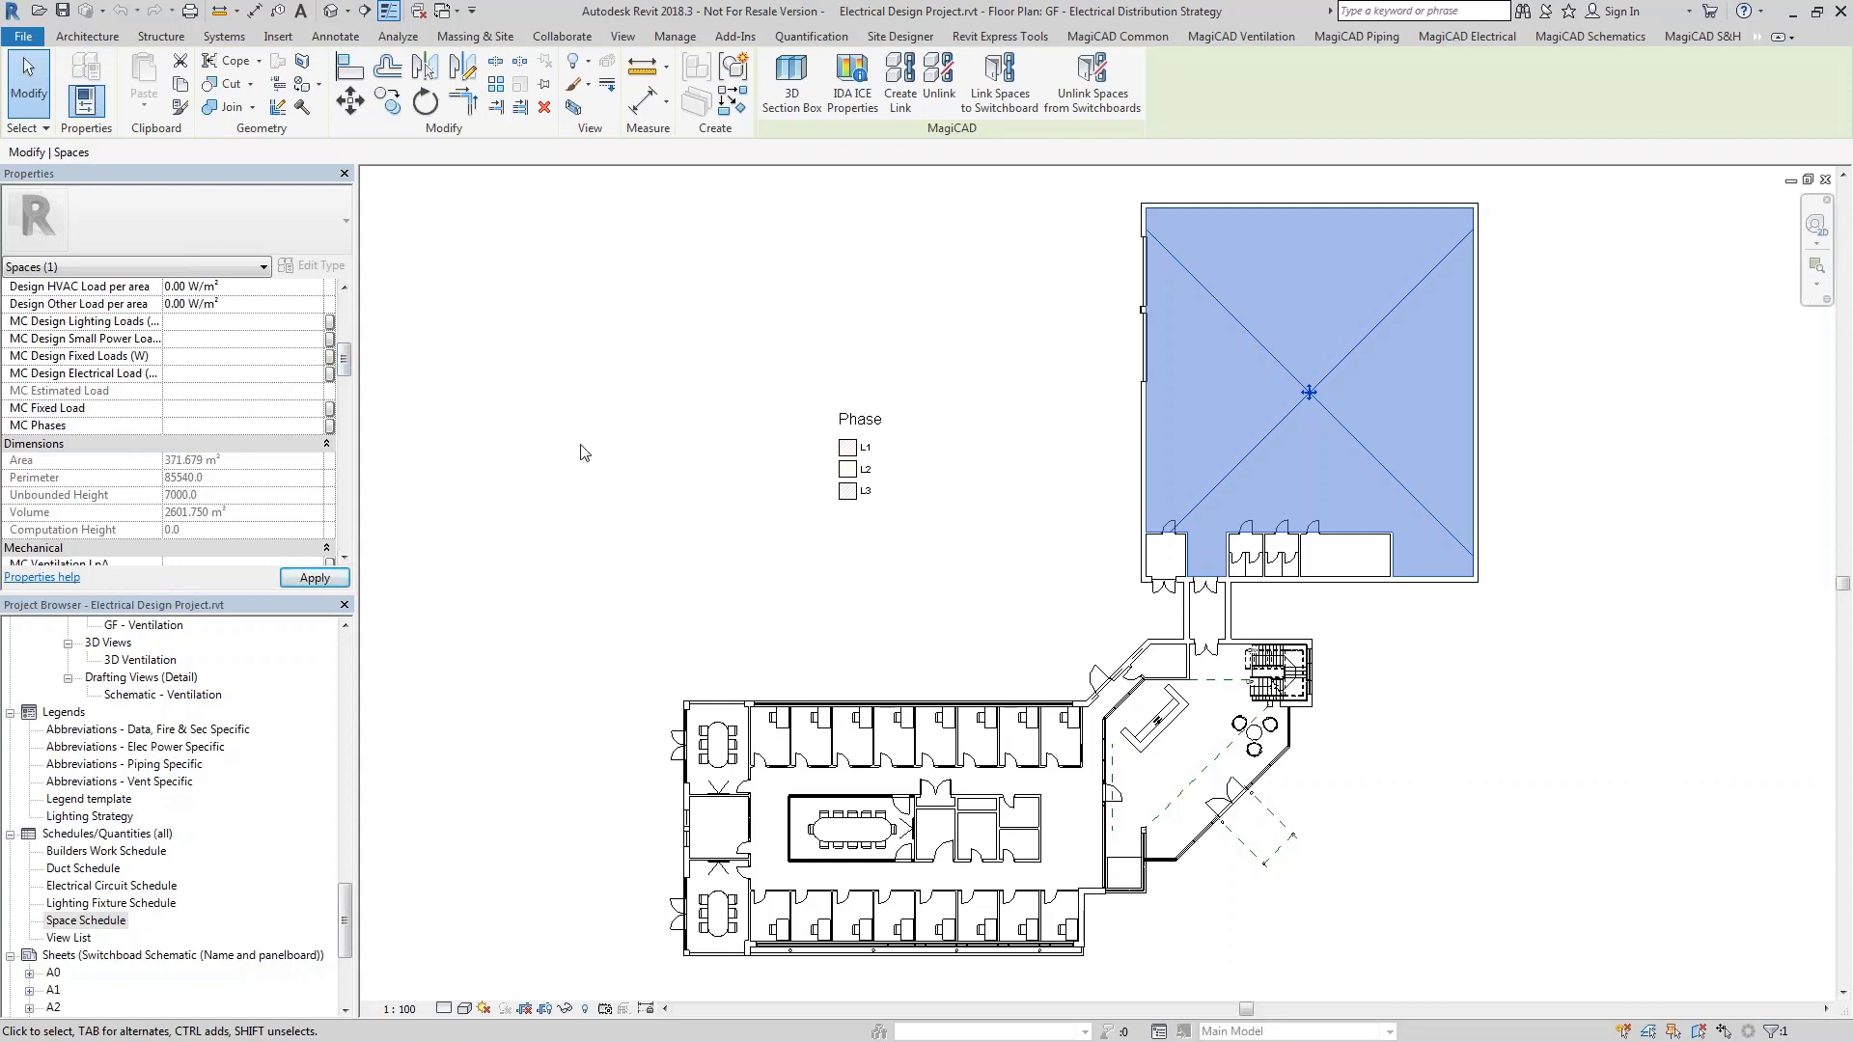
pyautogui.click(719, 544)
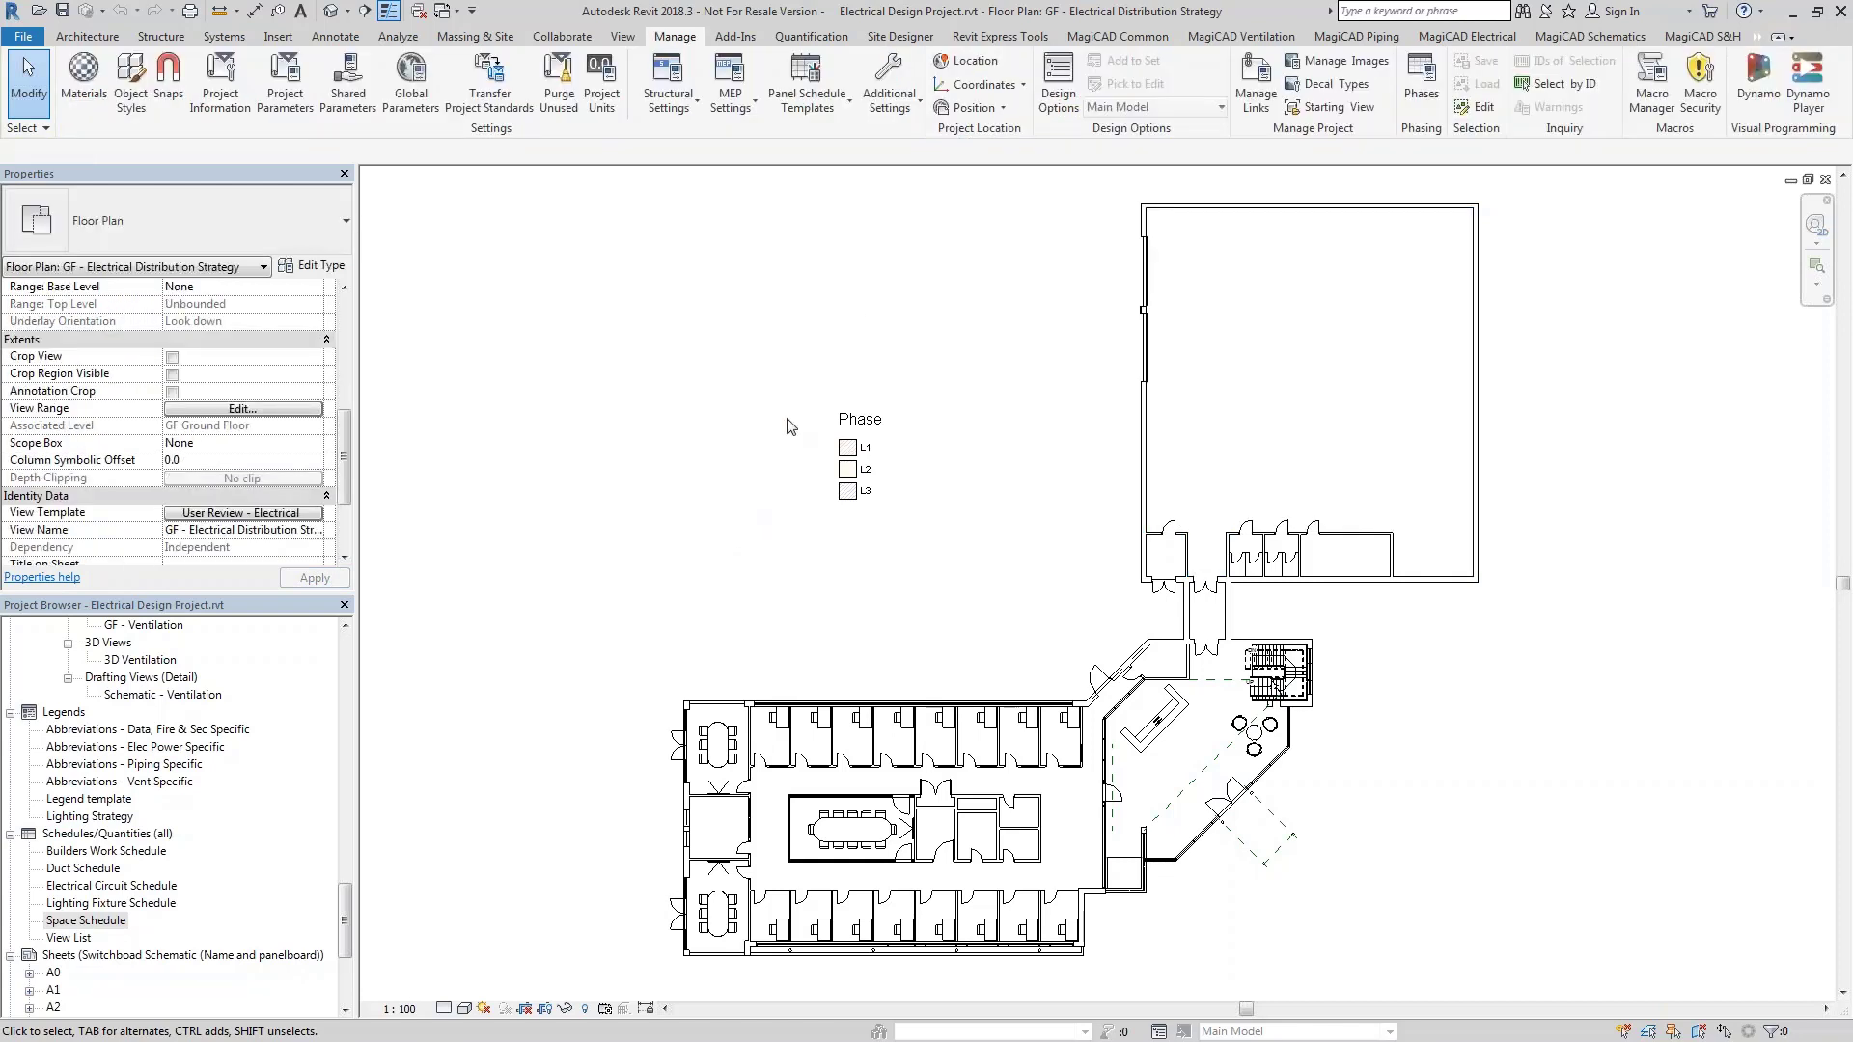
# Choose the Generic Main Switchboard (MSB-01) as the product to install, checking its dataset properties
pyautogui.click(1441, 47)
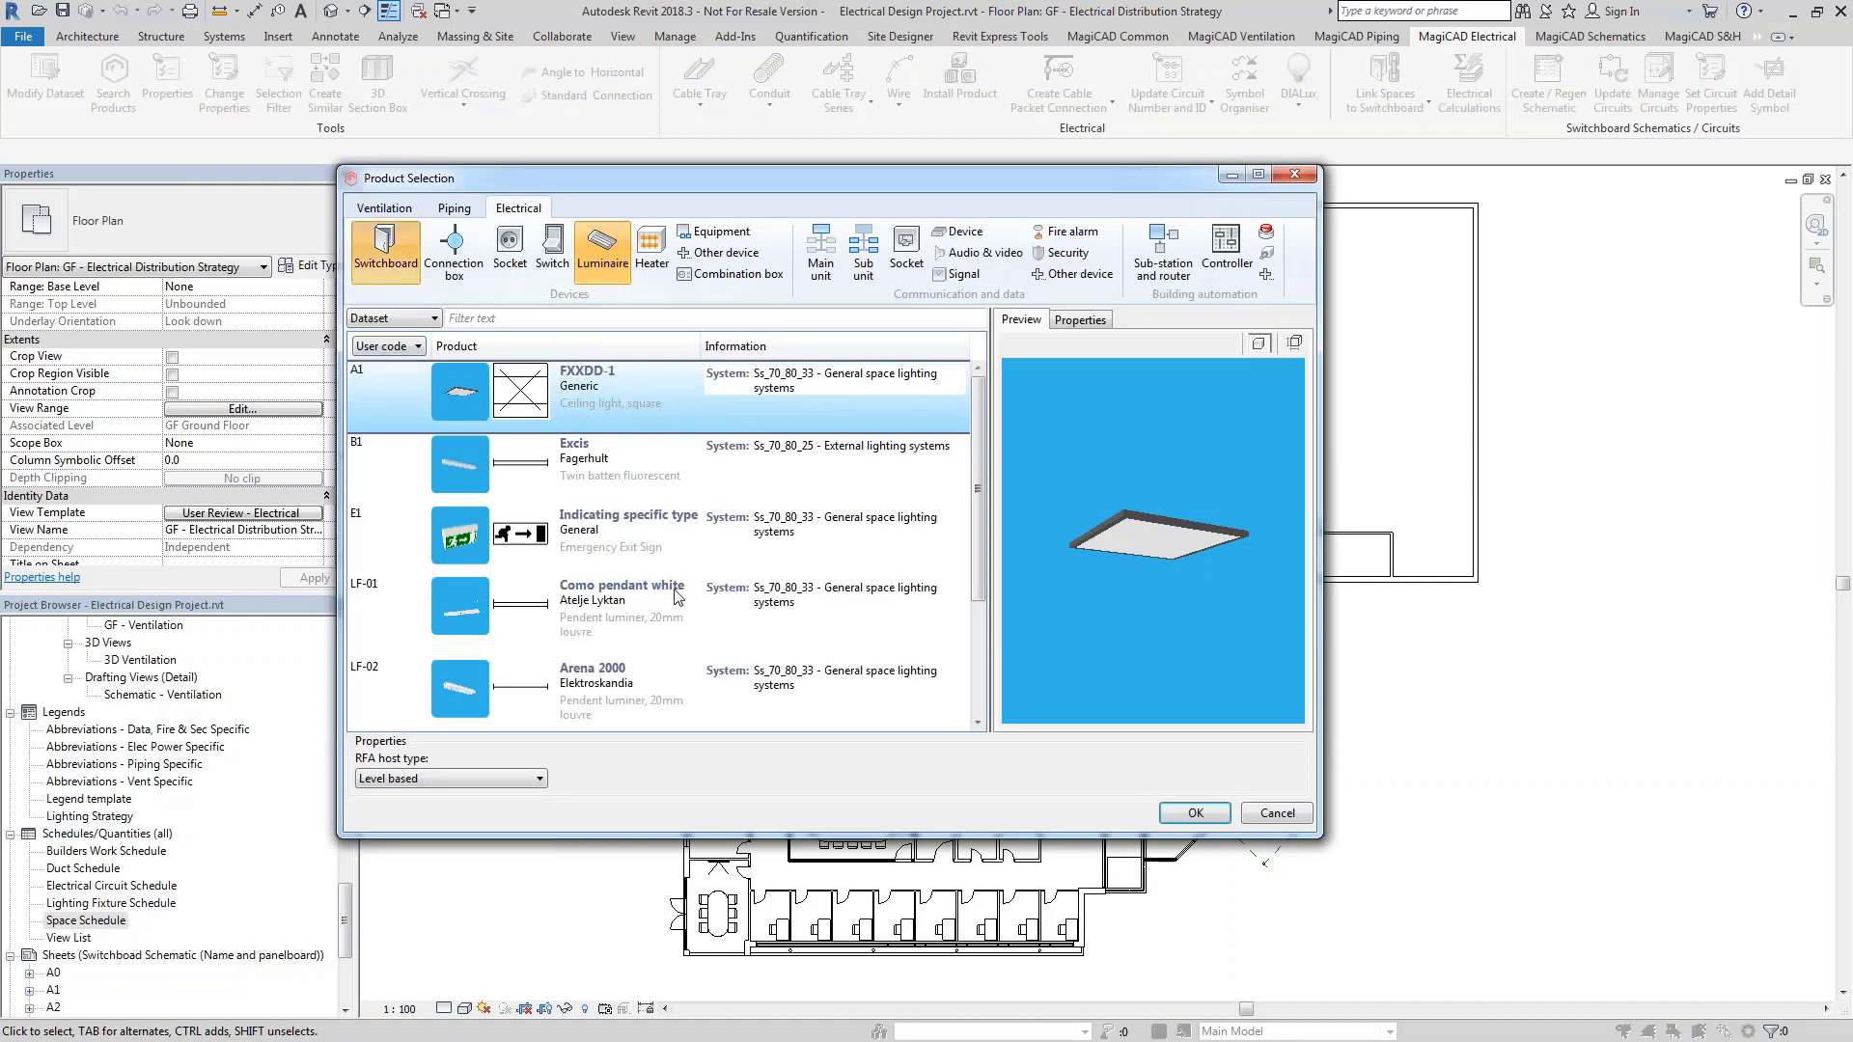
pyautogui.click(664, 687)
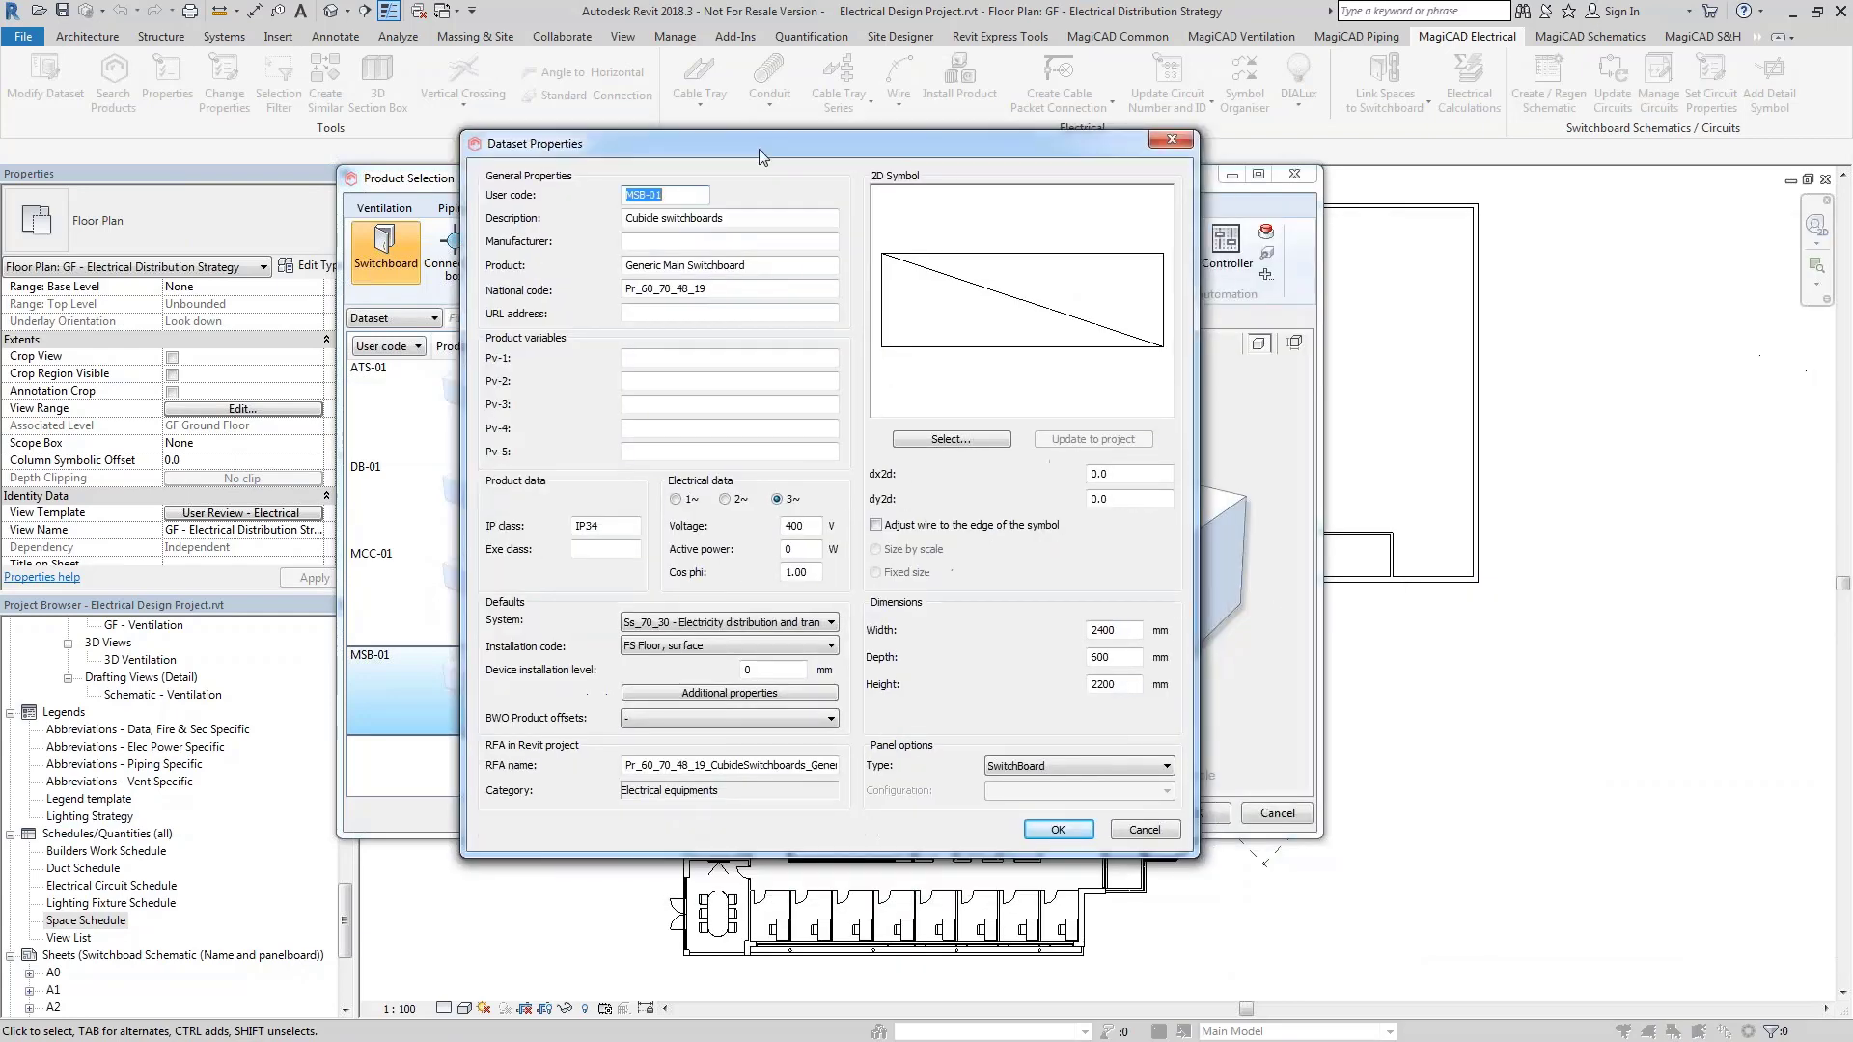
pyautogui.click(1057, 830)
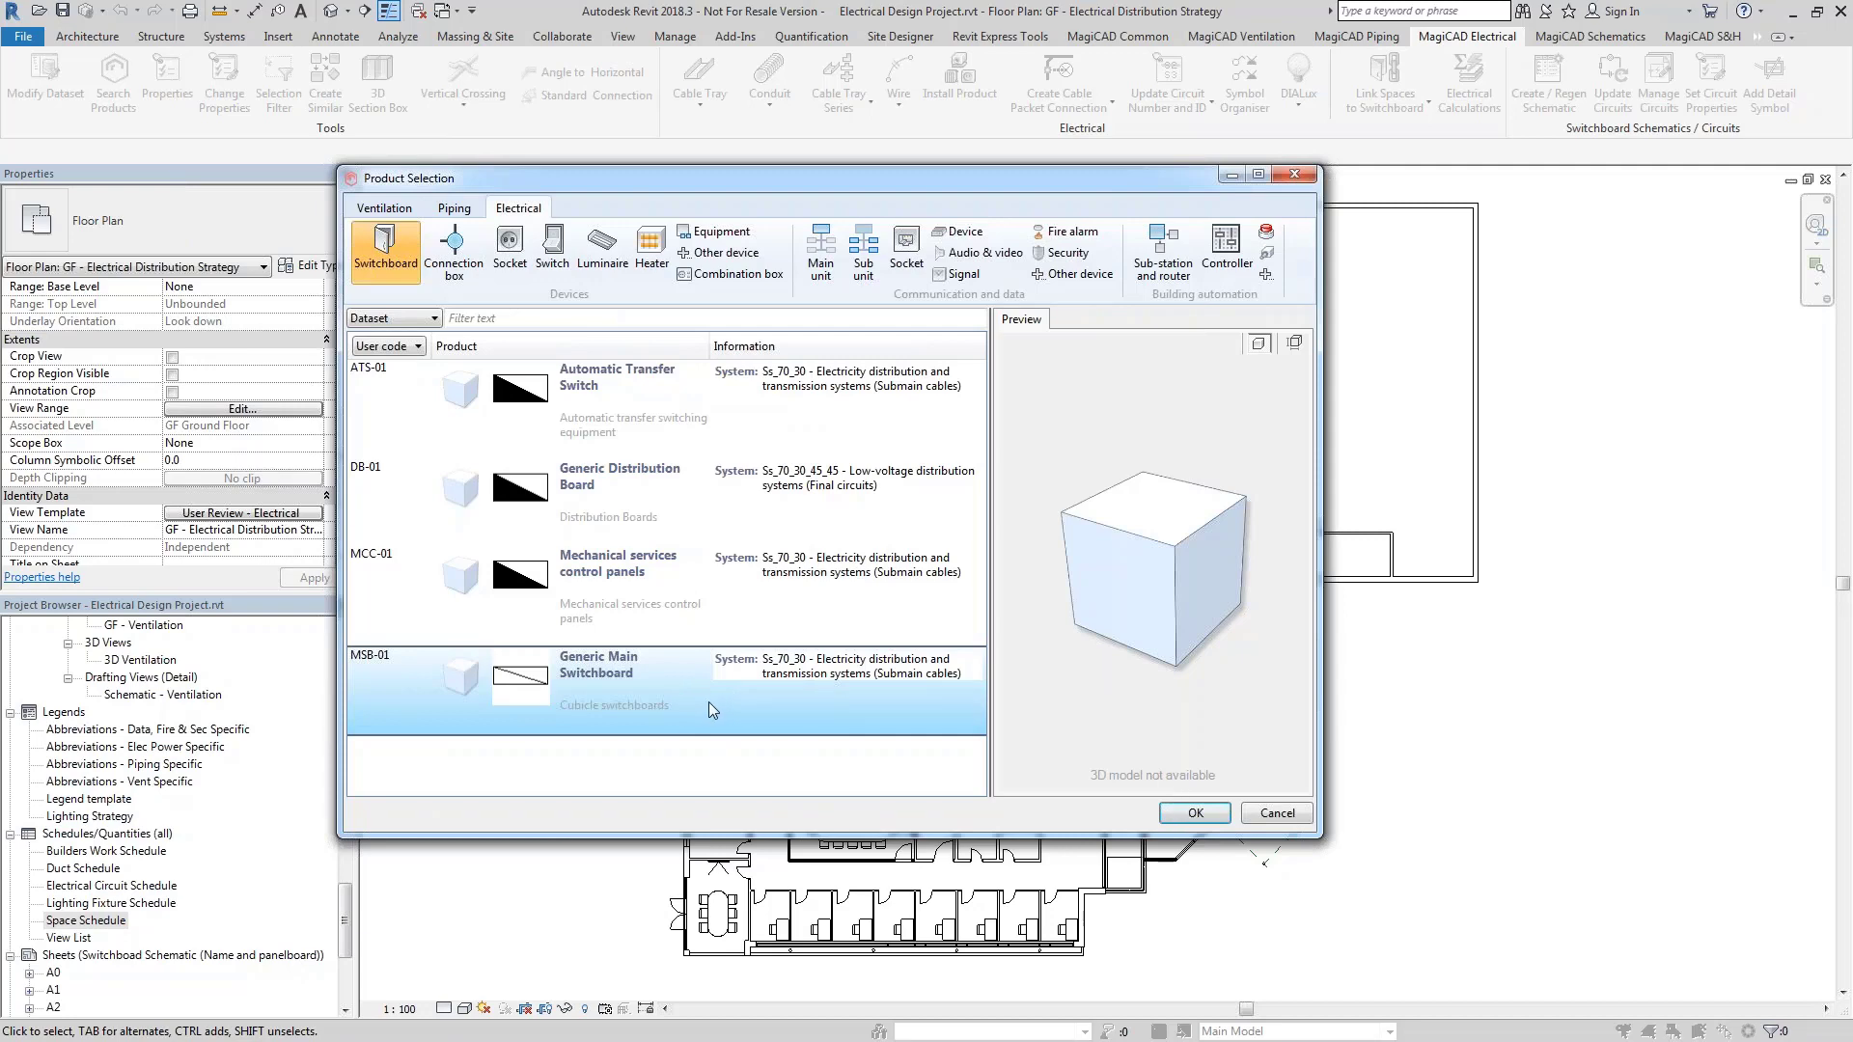
pyautogui.click(1195, 813)
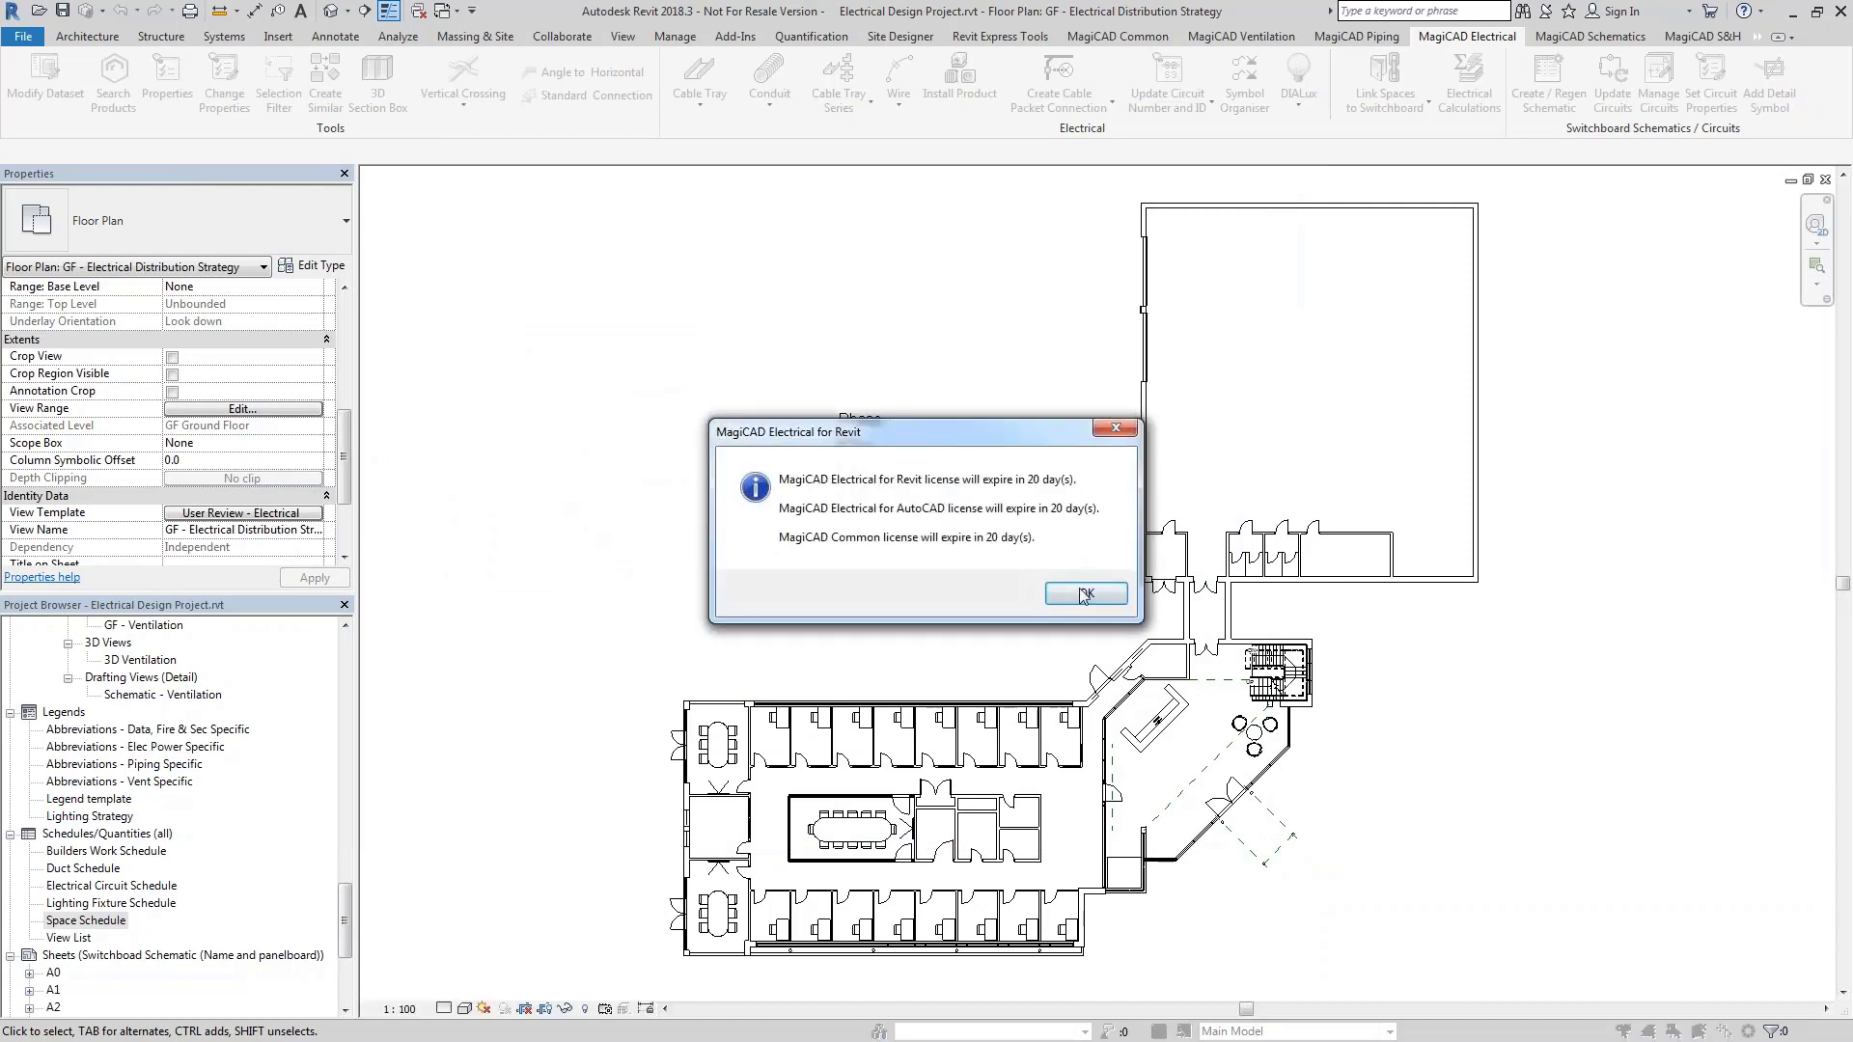
pyautogui.click(1068, 595)
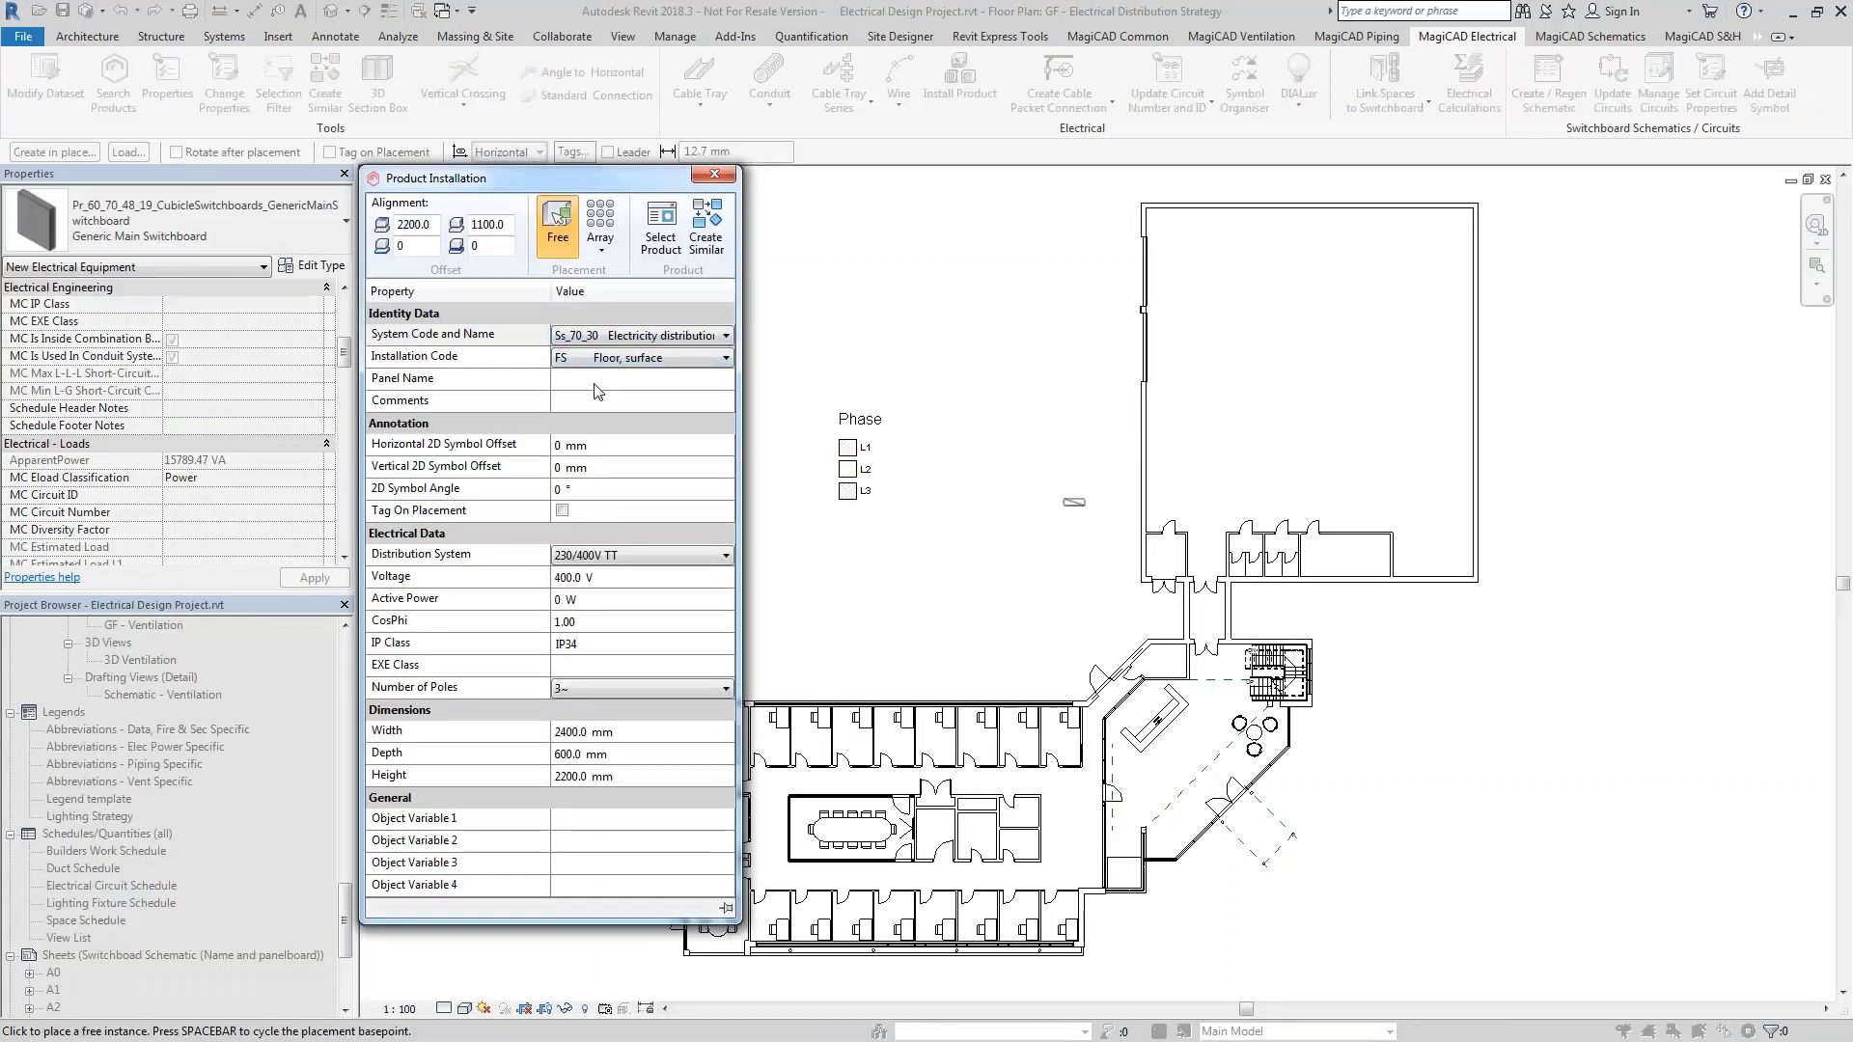
# Give the switchboard panel name SB1, comment Main Switchboard and distribution system 230/400V TN-S
pyautogui.click(598, 377)
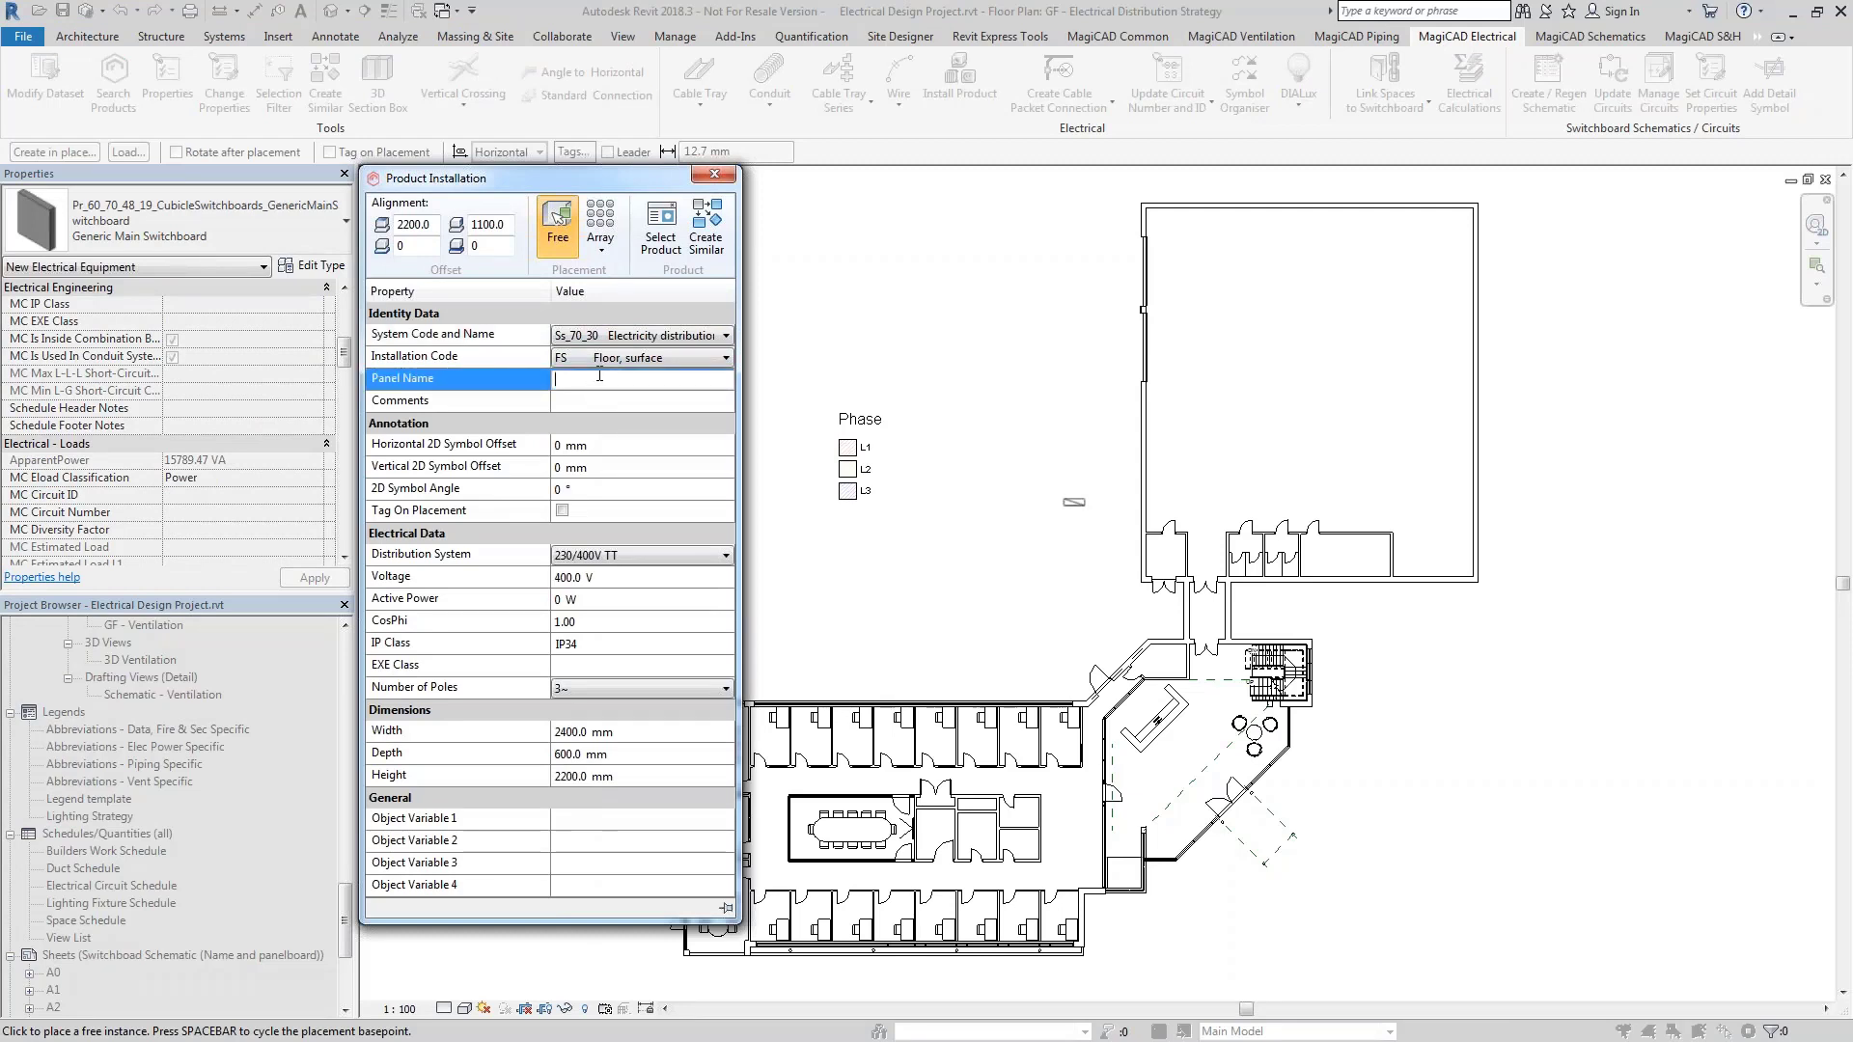
pyautogui.write('SB1')
pyautogui.press('Tab')
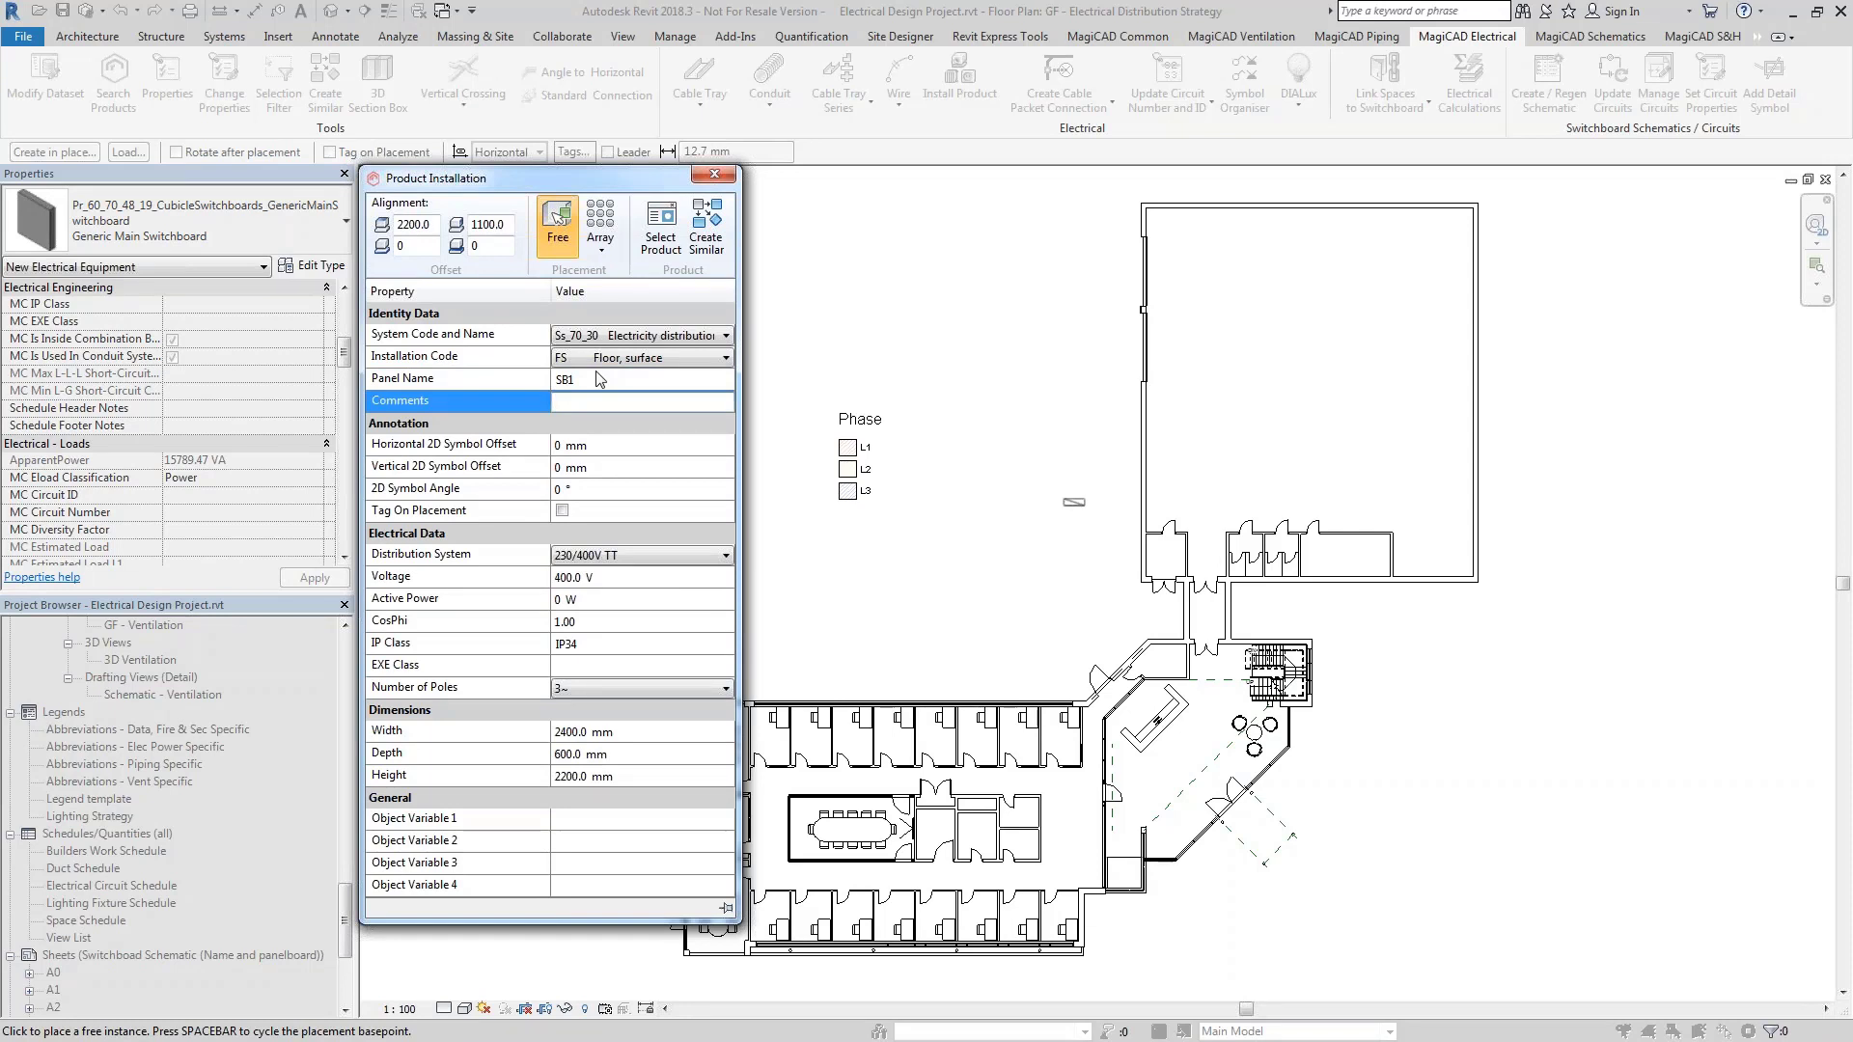
pyautogui.write('Main')
pyautogui.press('Tab')
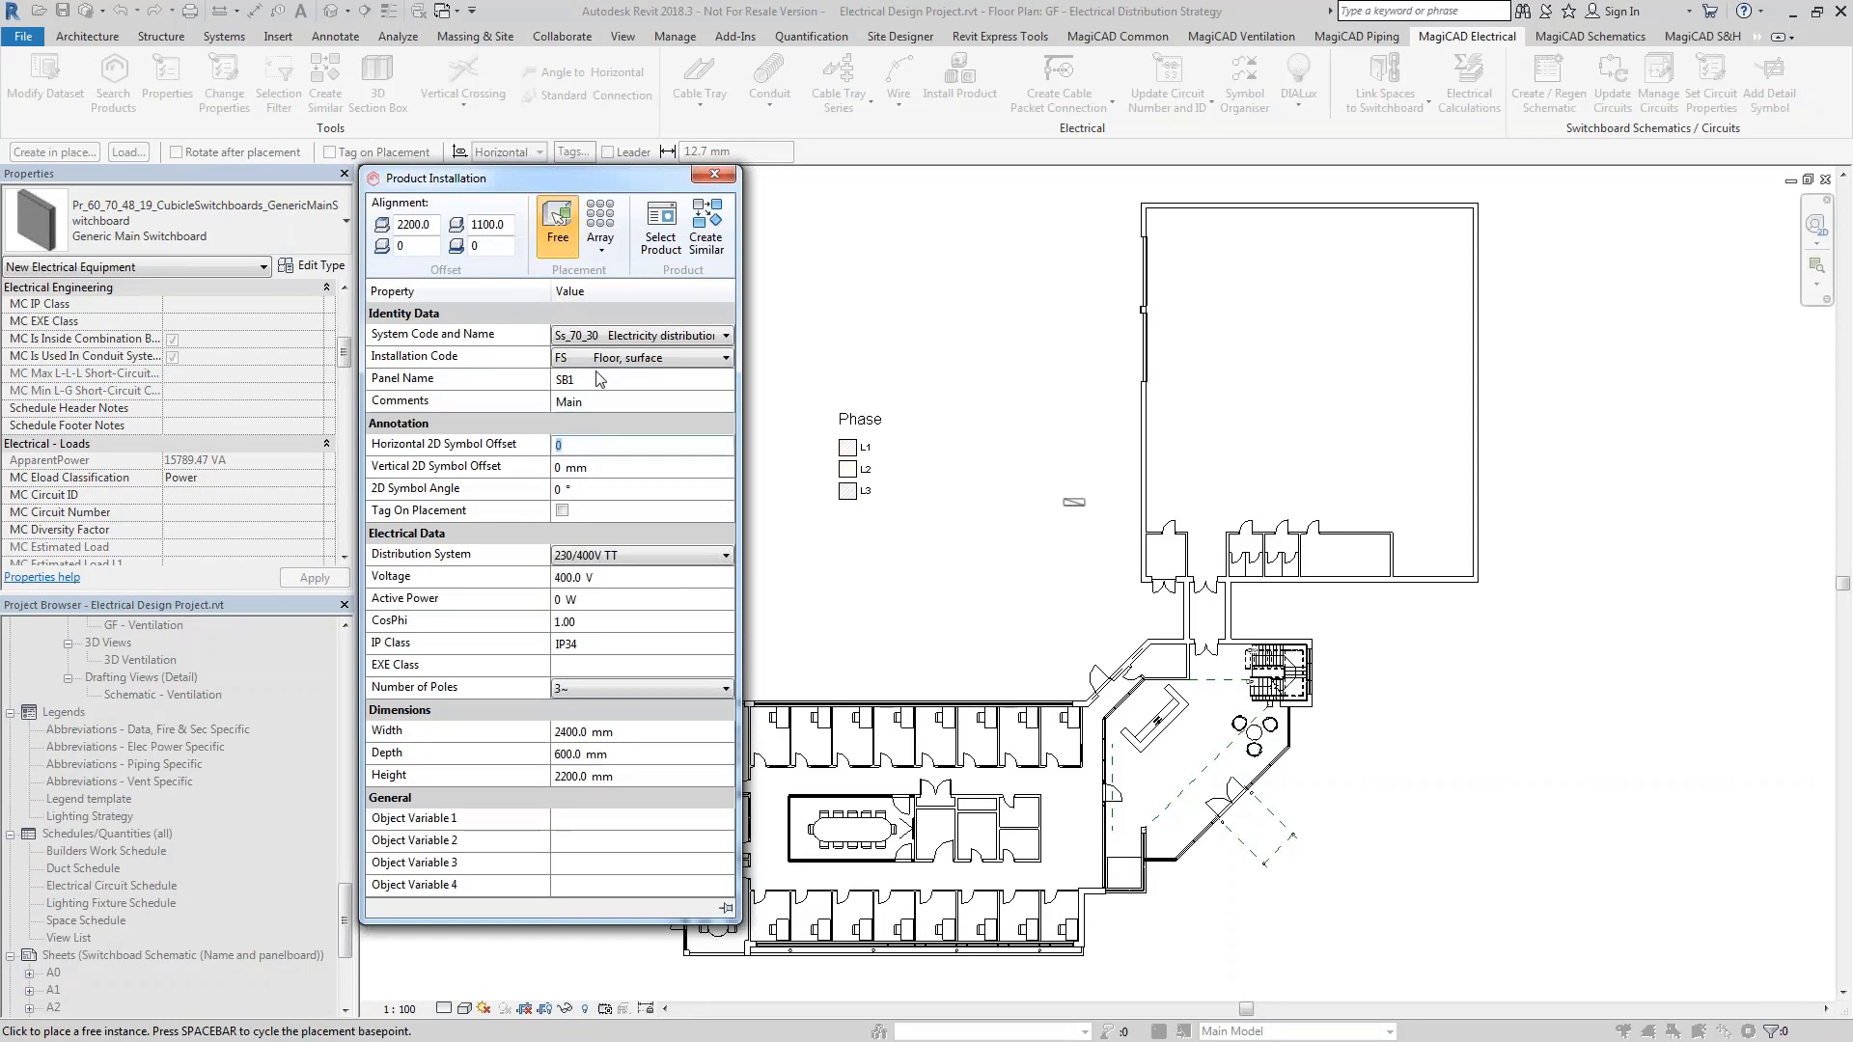
pyautogui.click(608, 401)
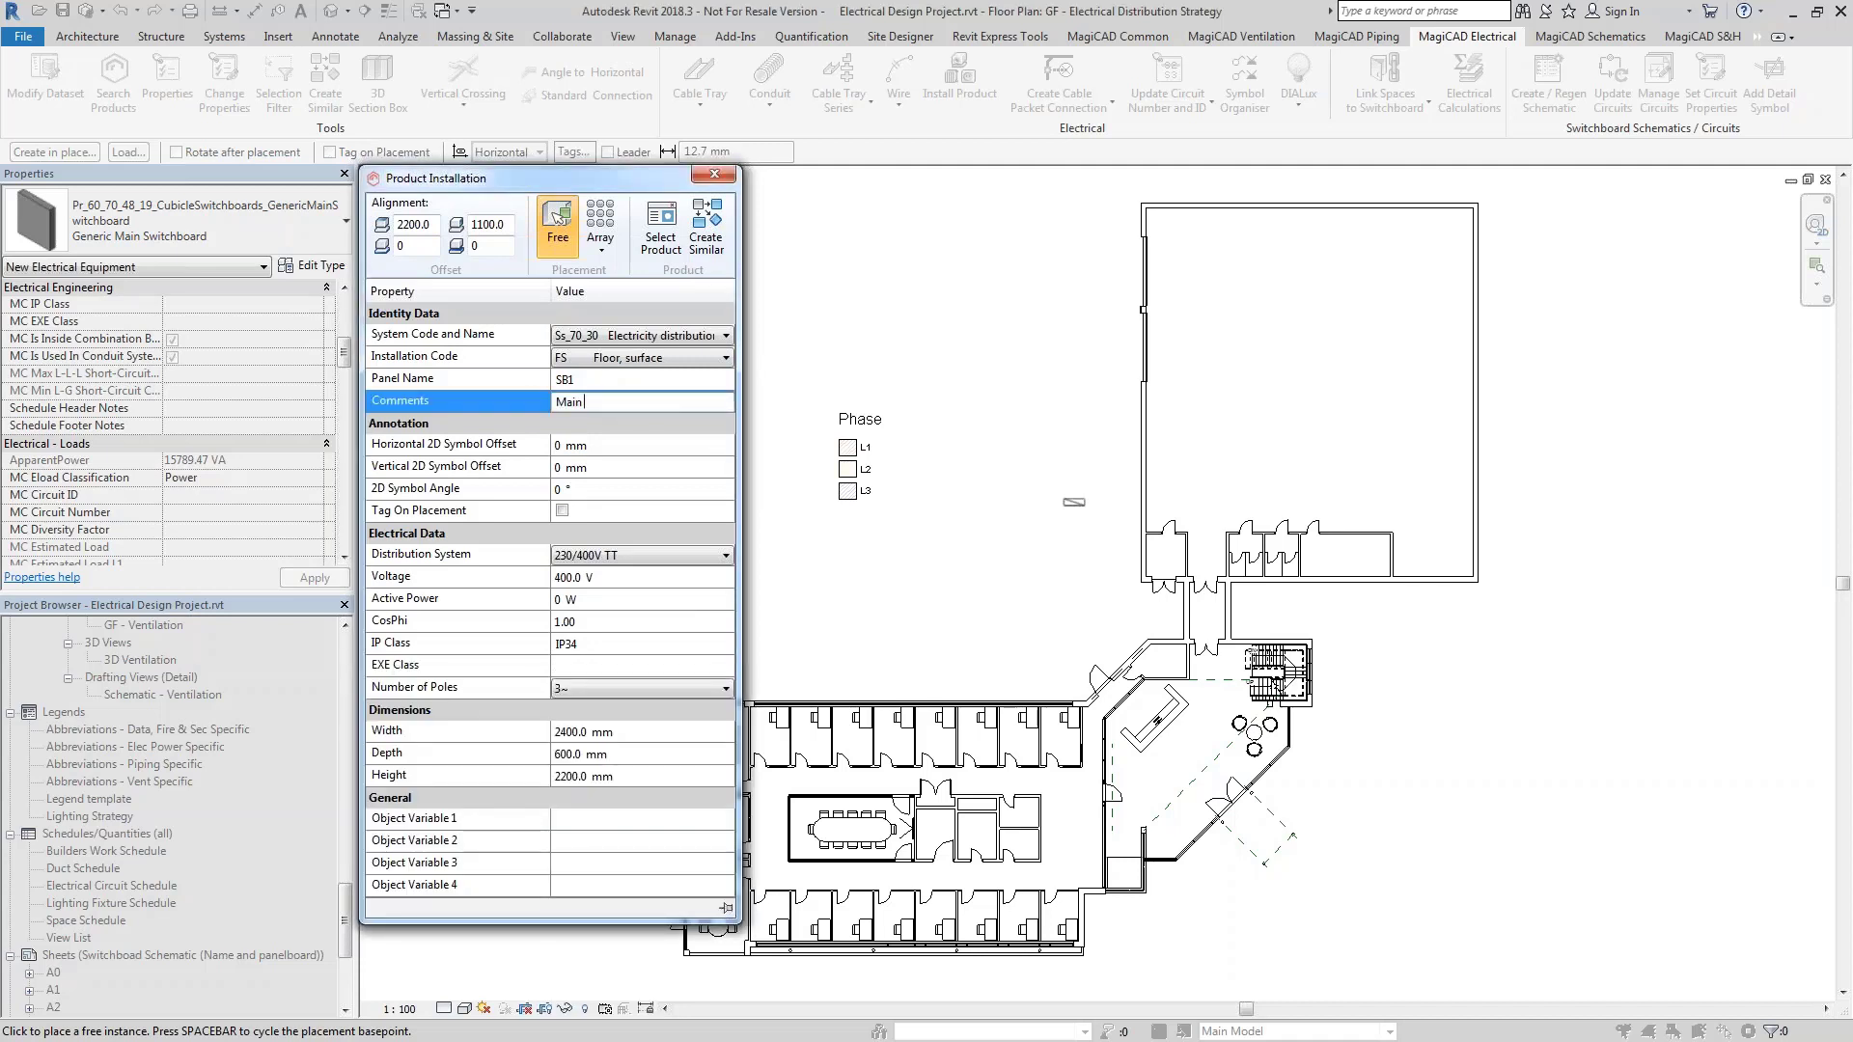
pyautogui.write('Switchboard')
pyautogui.click(615, 565)
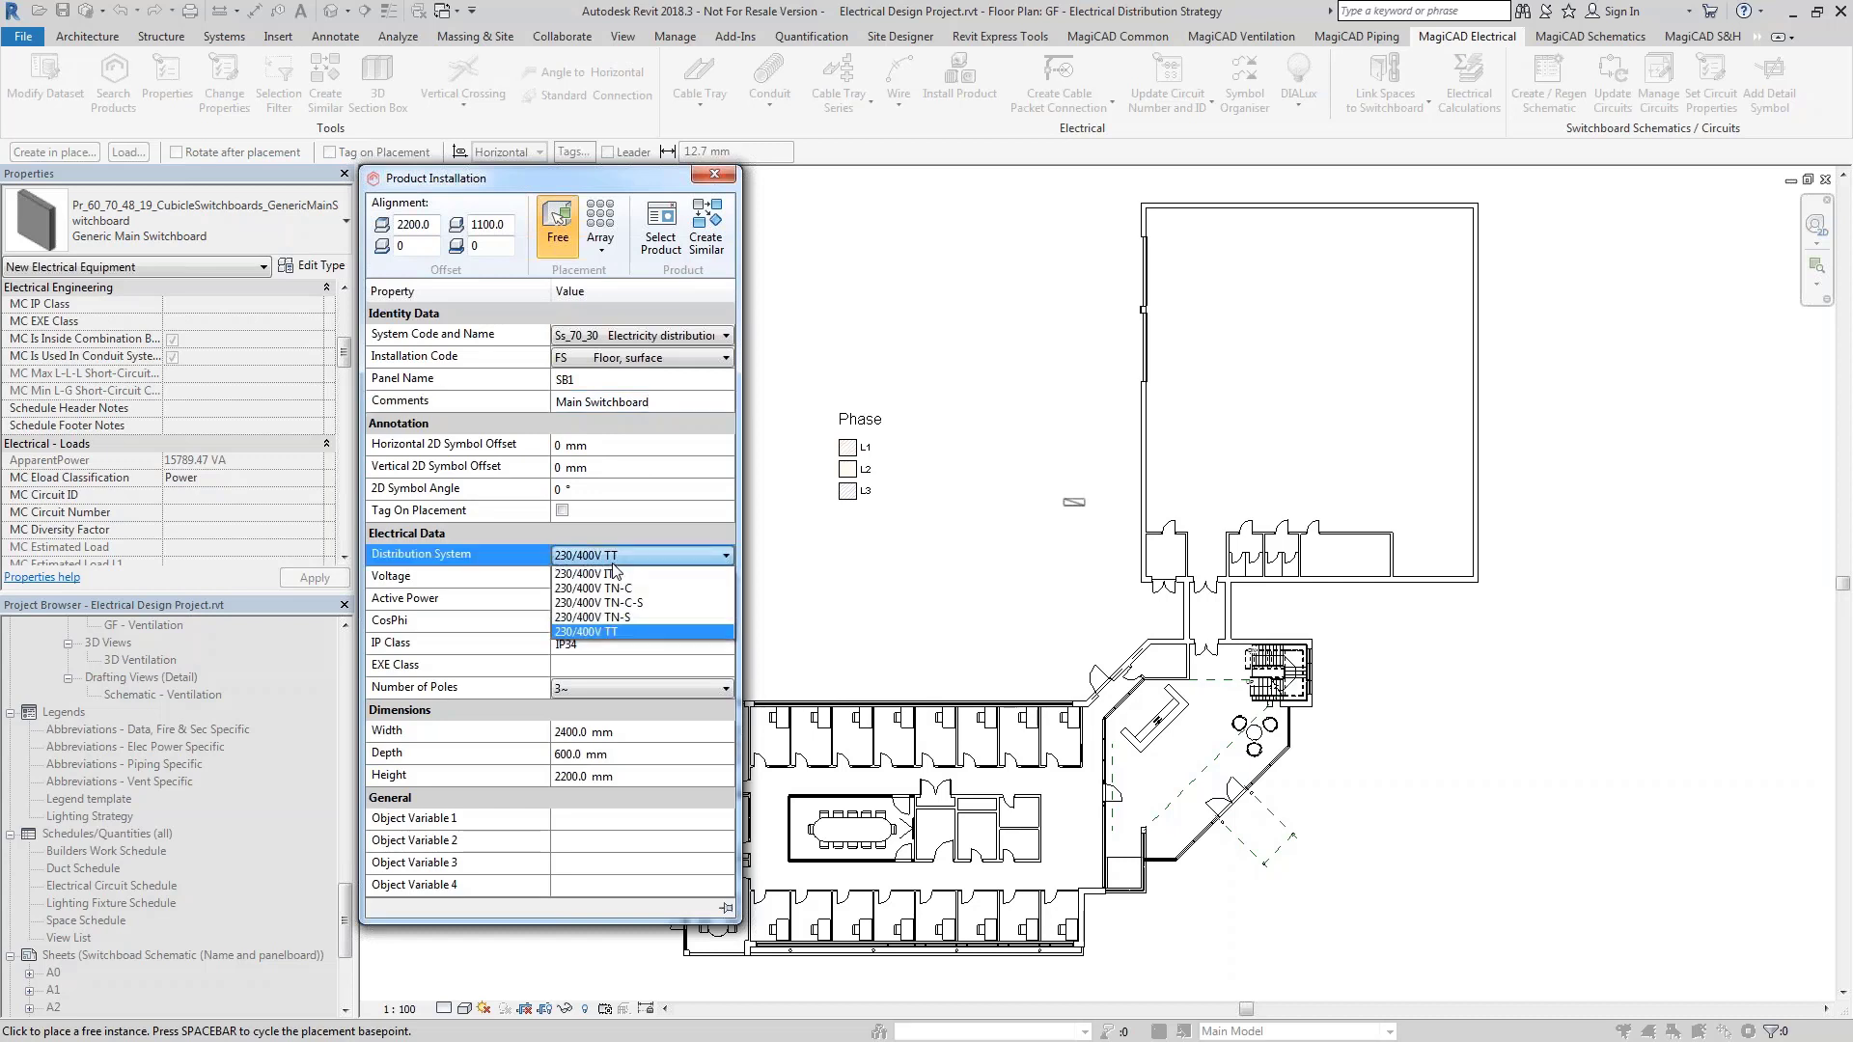
pyautogui.click(652, 617)
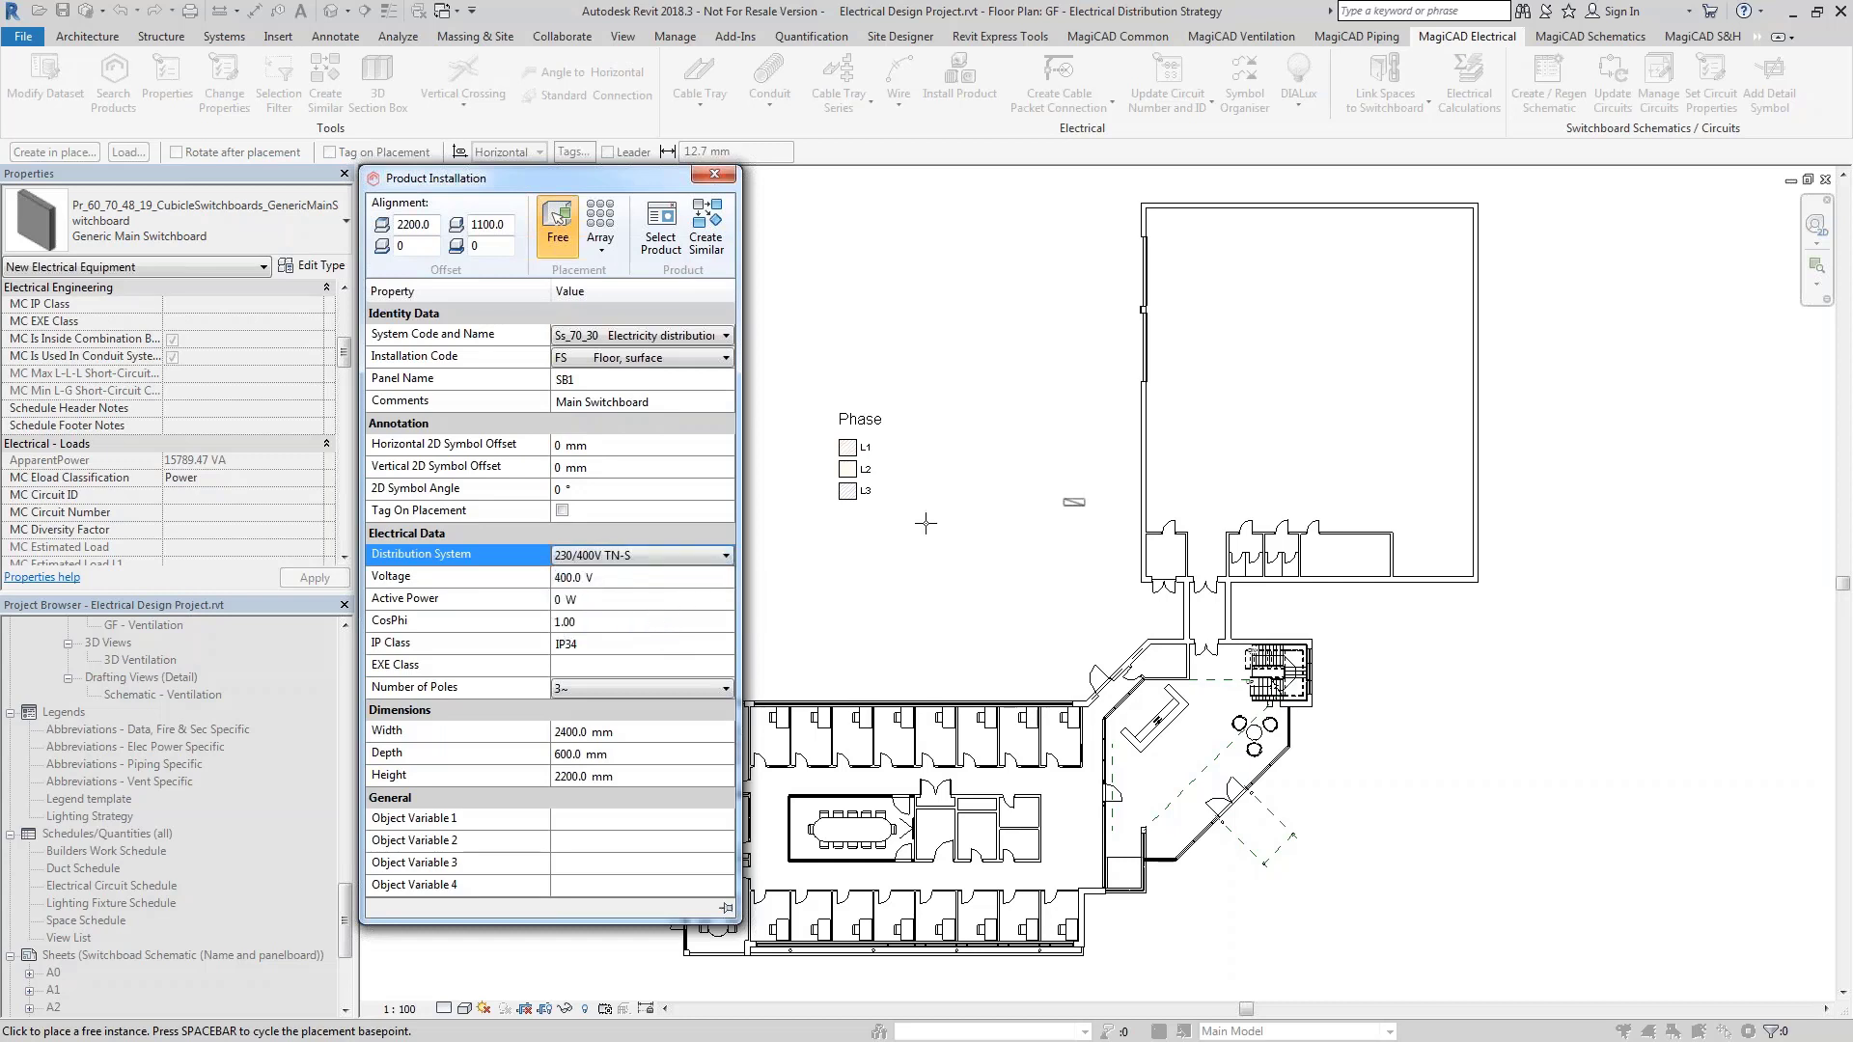
# Place the switchboard lengthwise against the left wall of the small room at the hall's lower-left corner and apply the installation
pyautogui.scroll(5, 1165, 556)
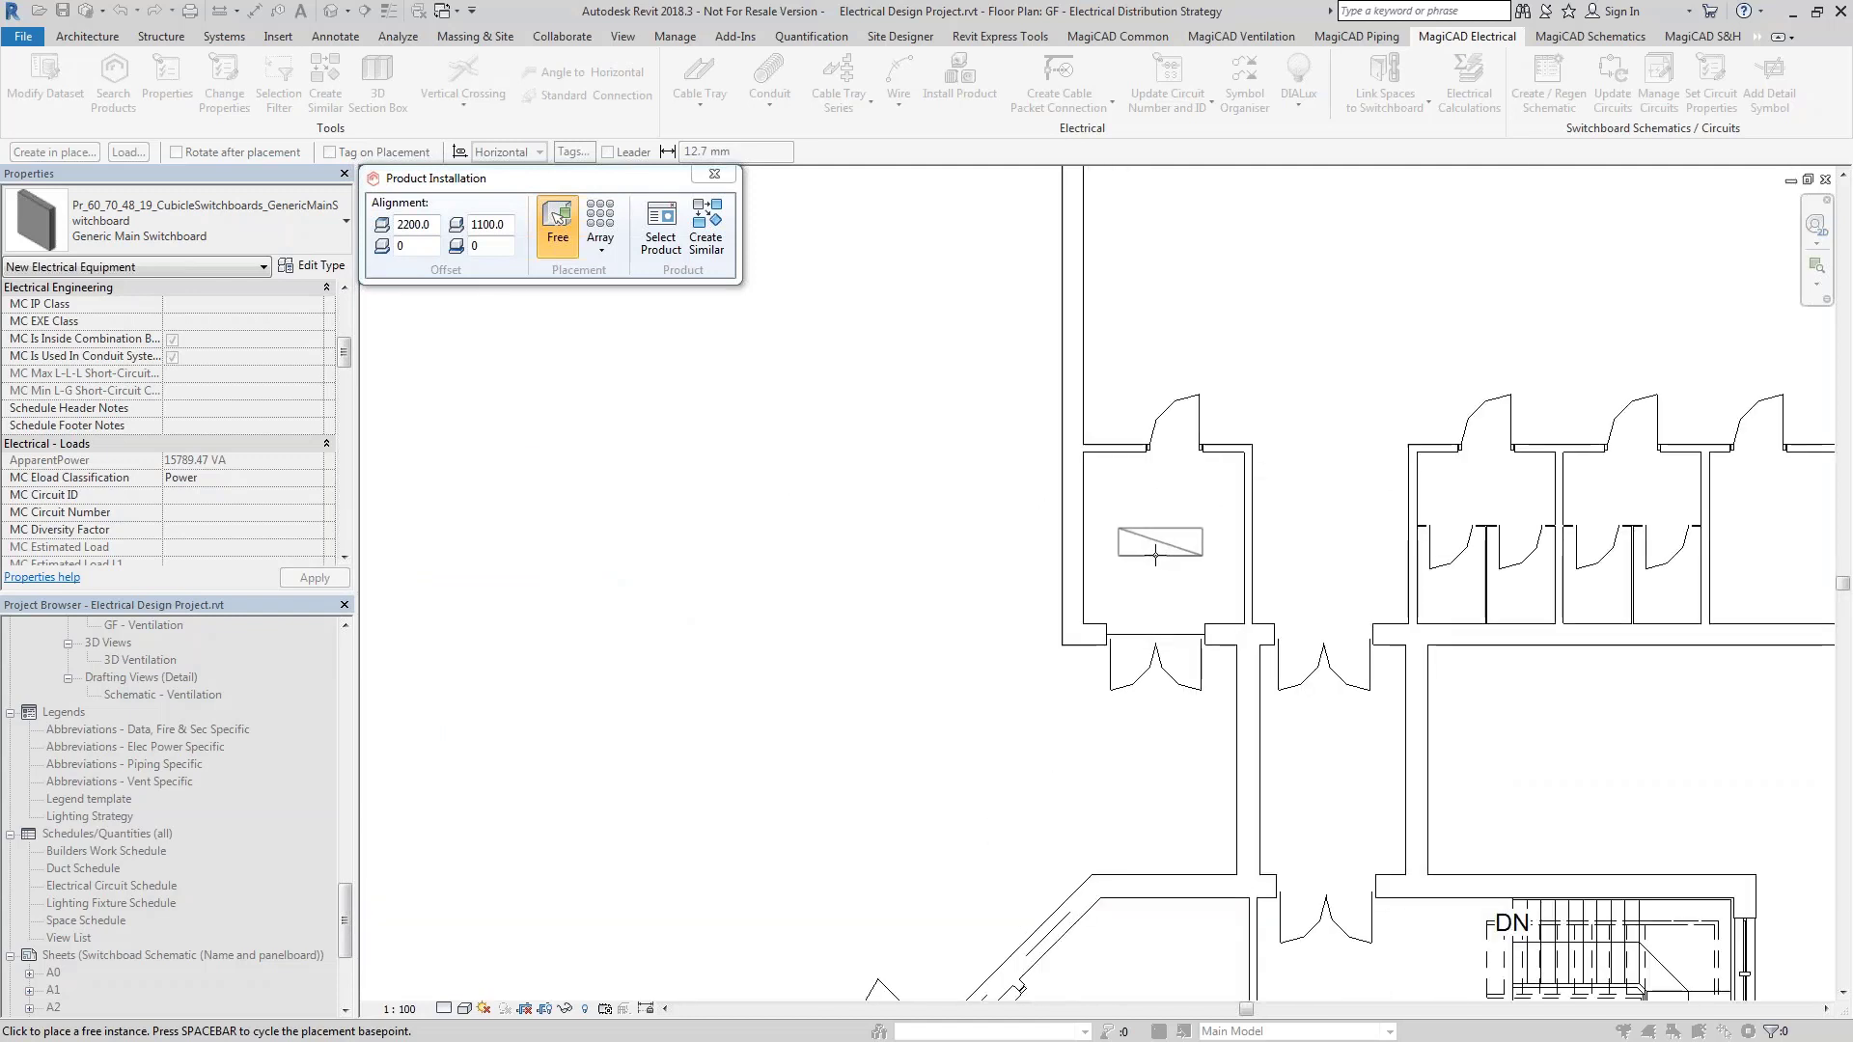
pyautogui.click(1088, 540)
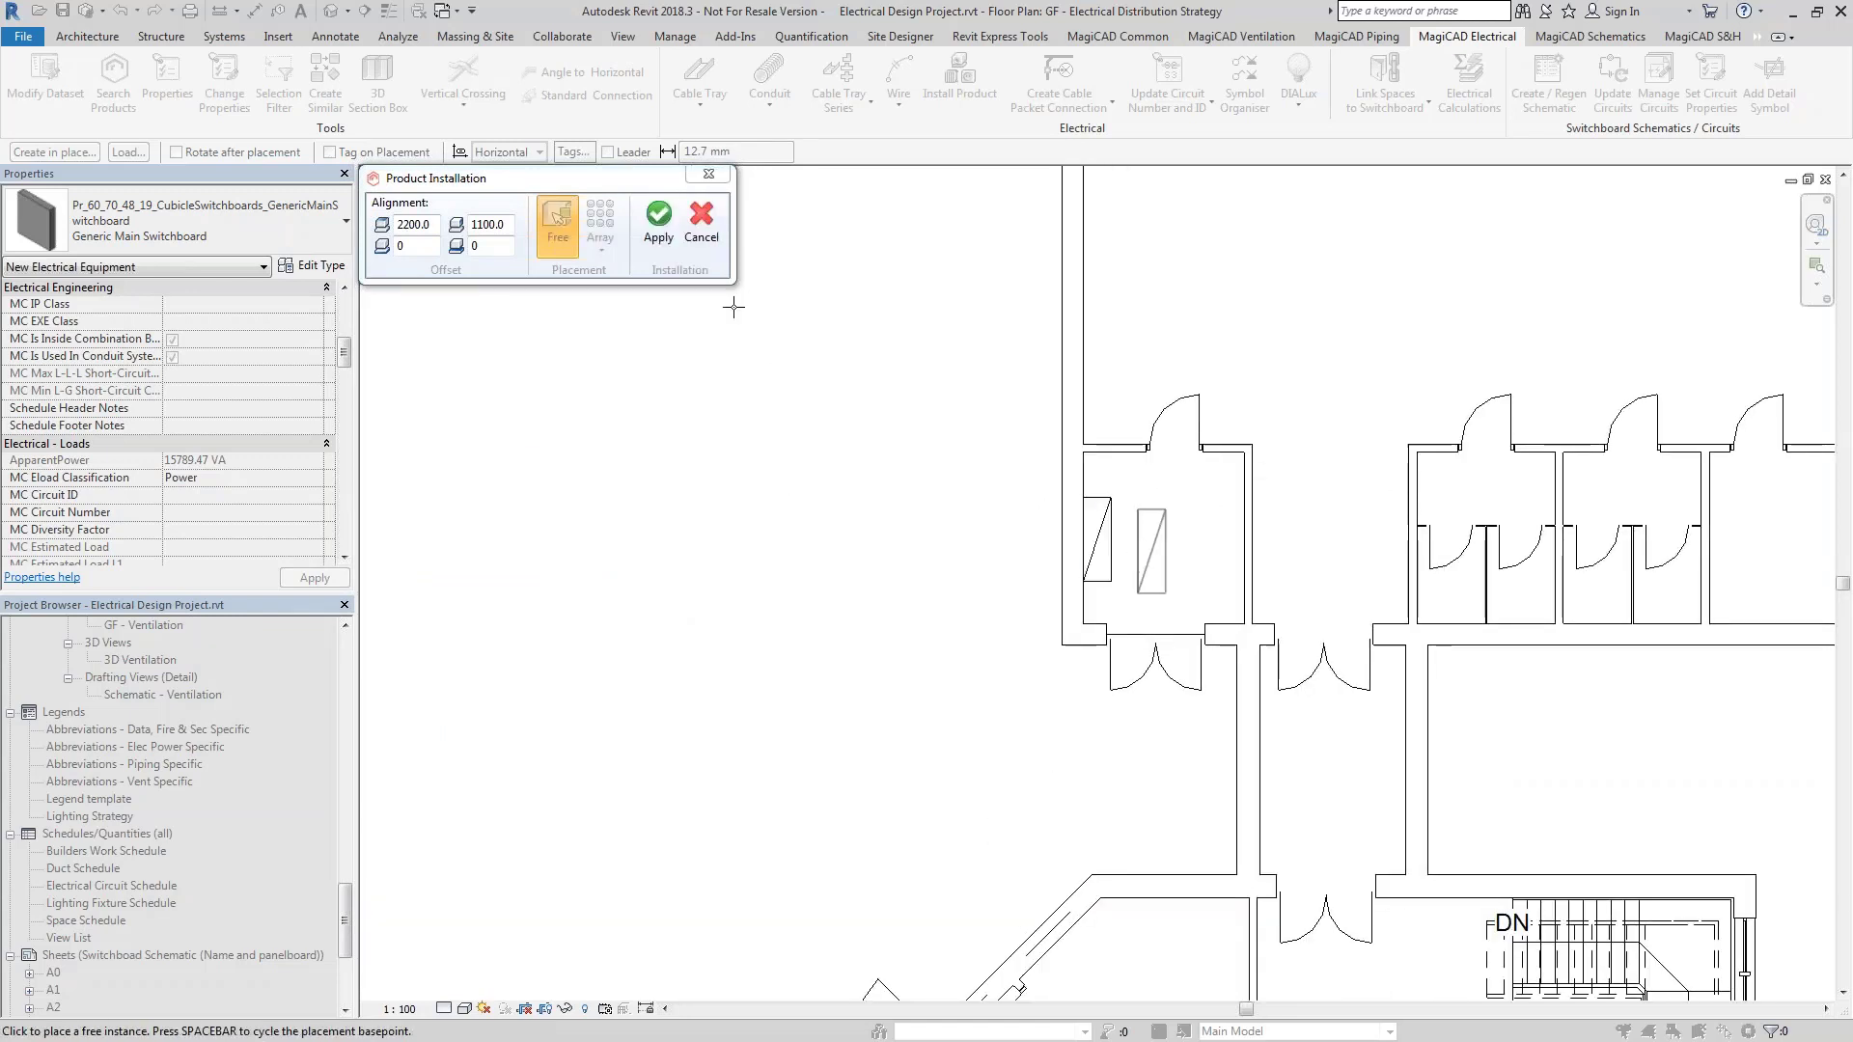
pyautogui.click(656, 232)
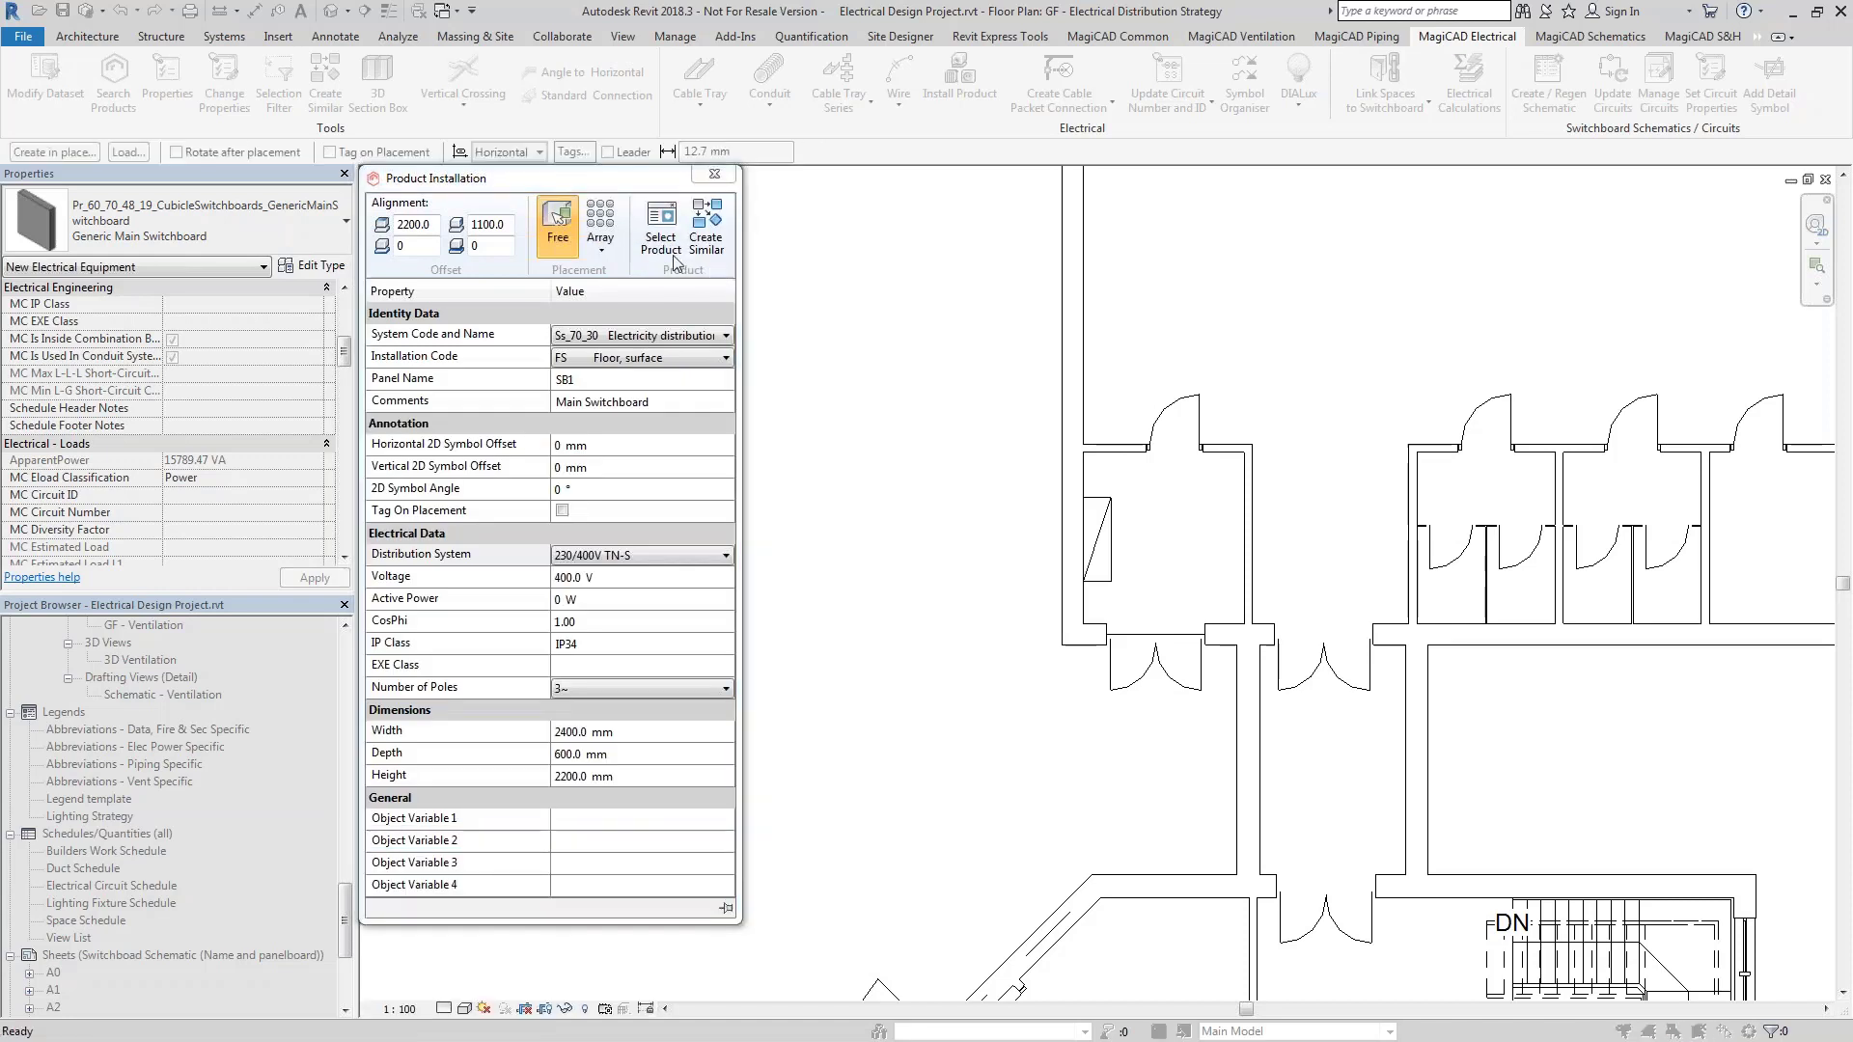
# Choose the Generic Distribution Board (DB-01) as the product to install
pyautogui.click(664, 239)
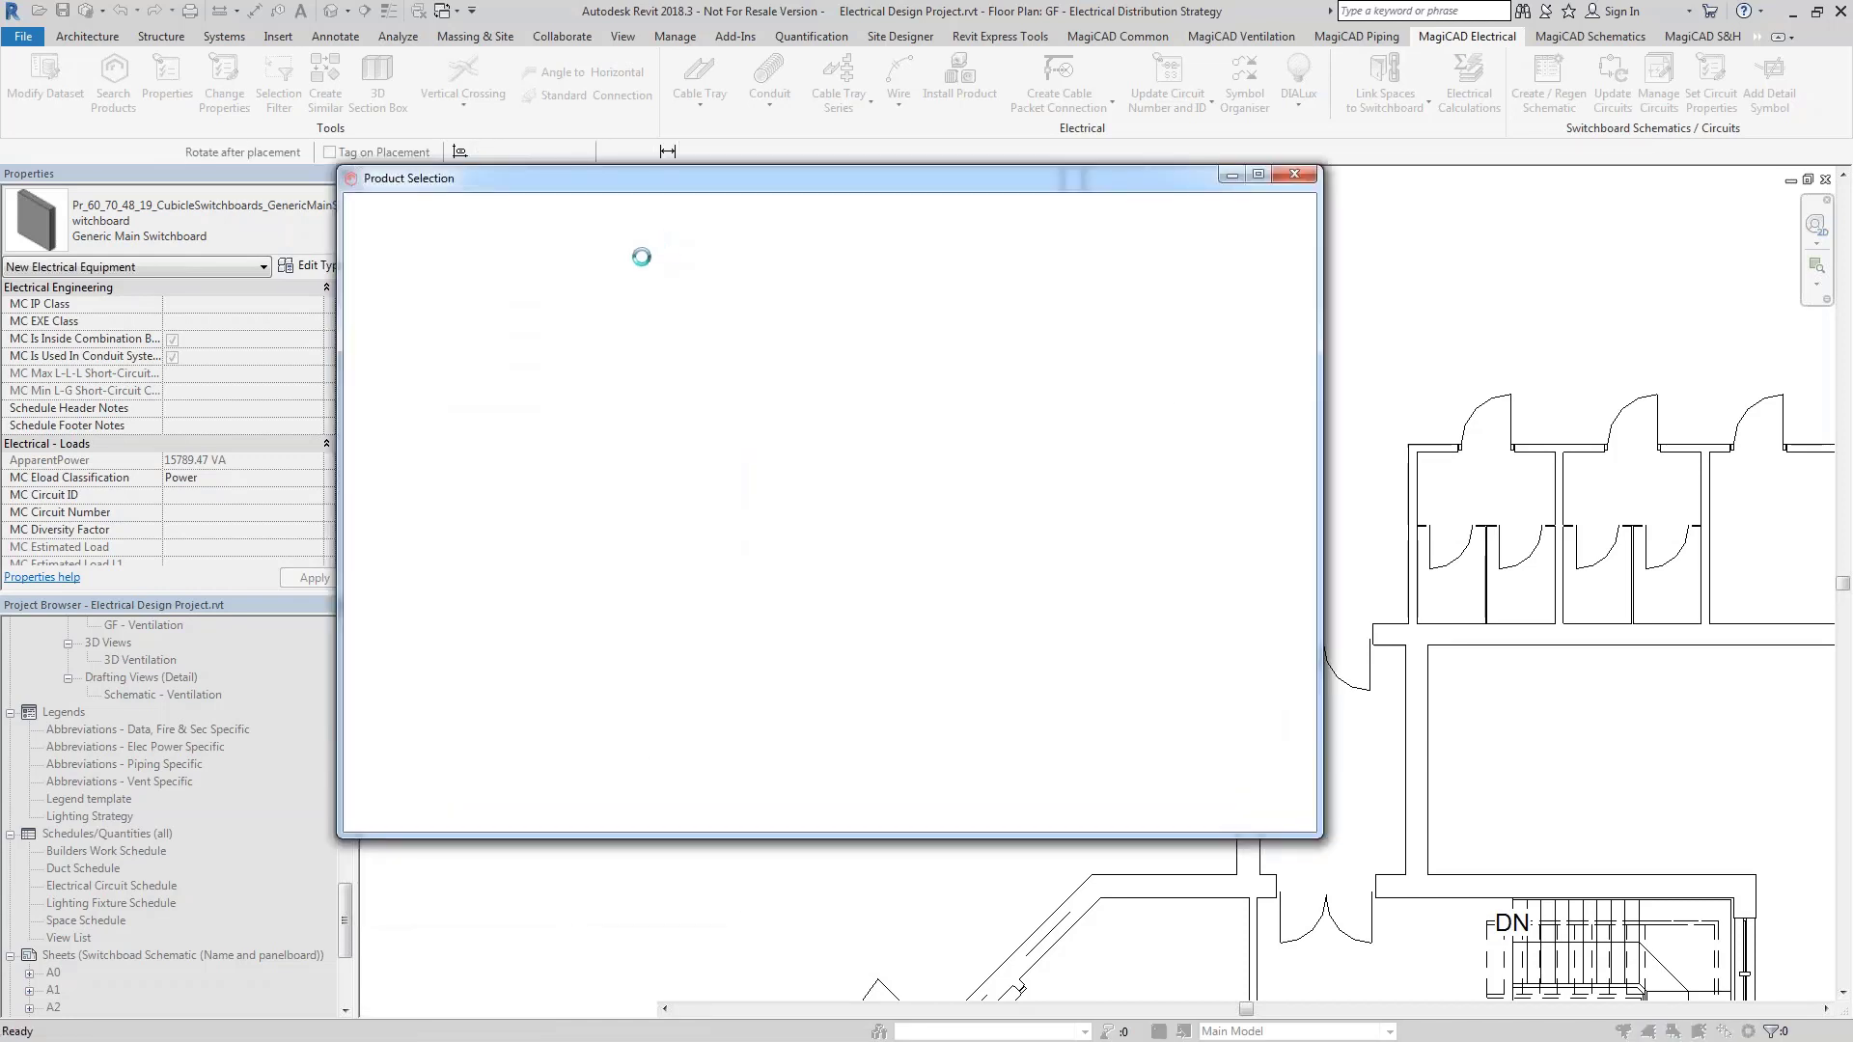
pyautogui.click(597, 473)
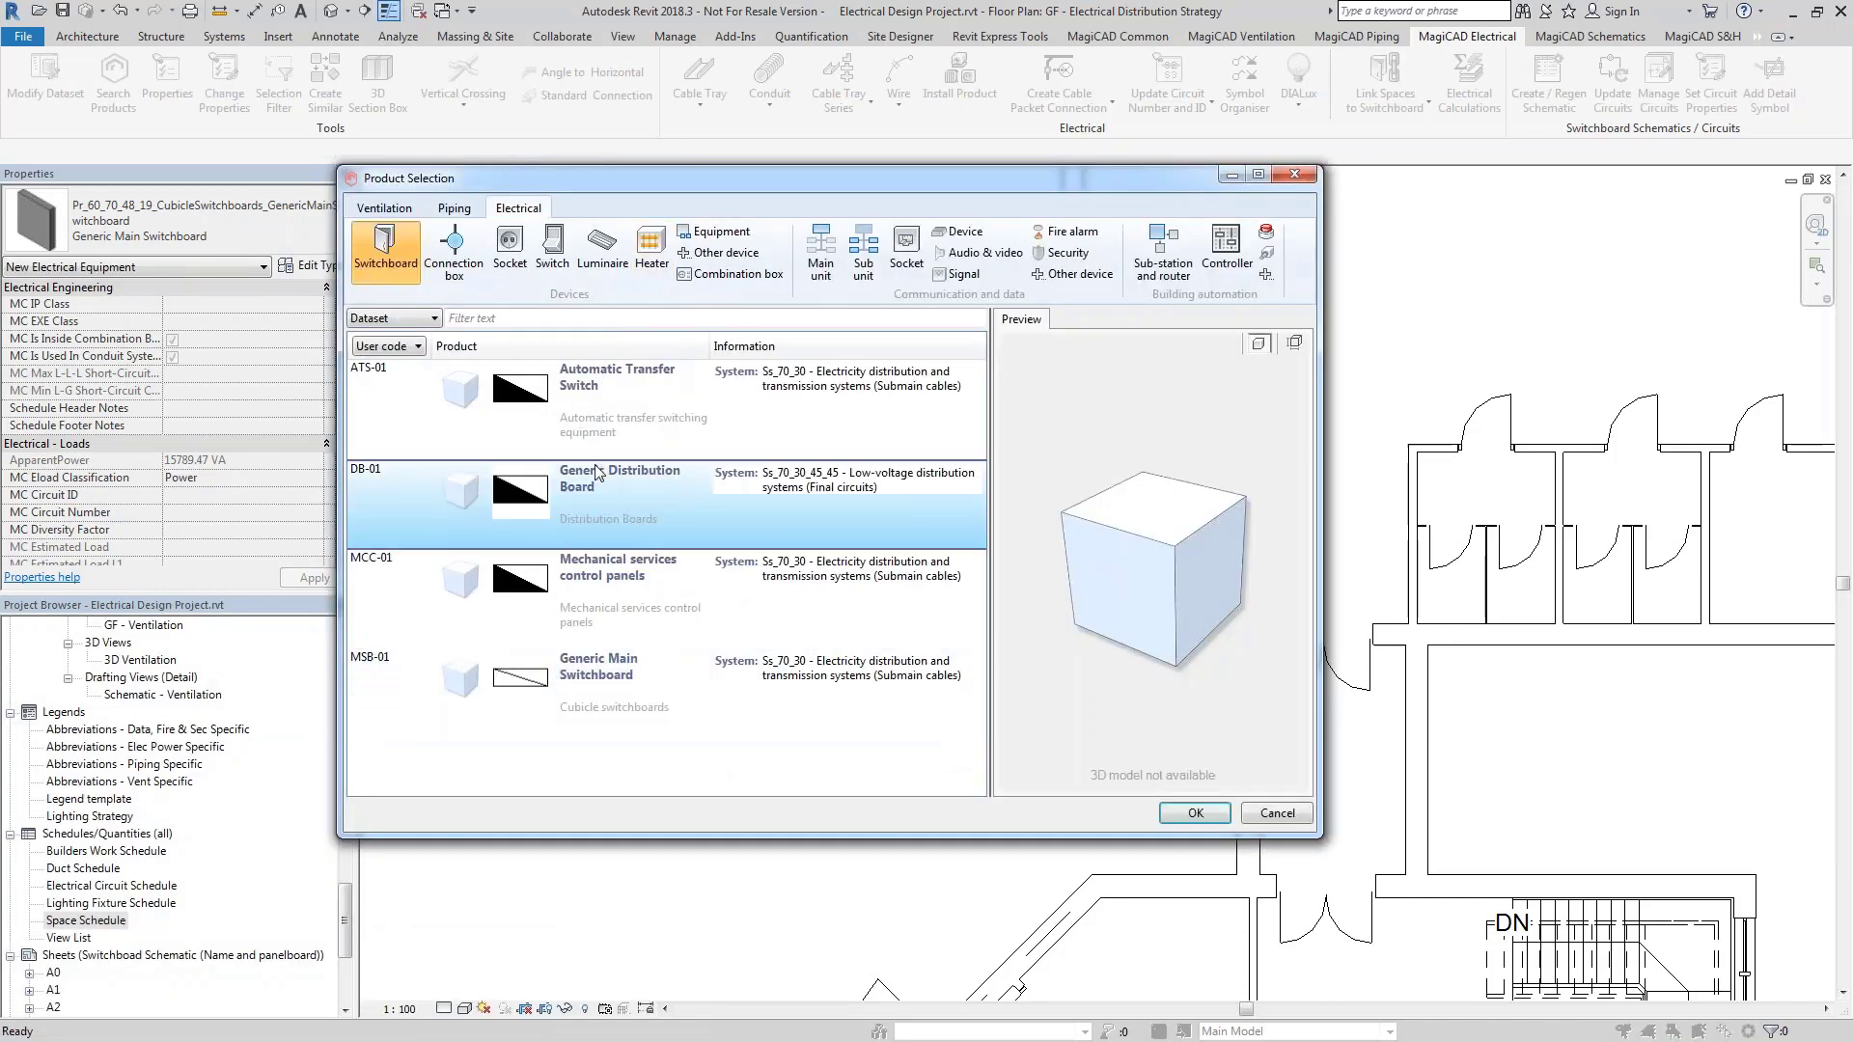
pyautogui.click(1195, 813)
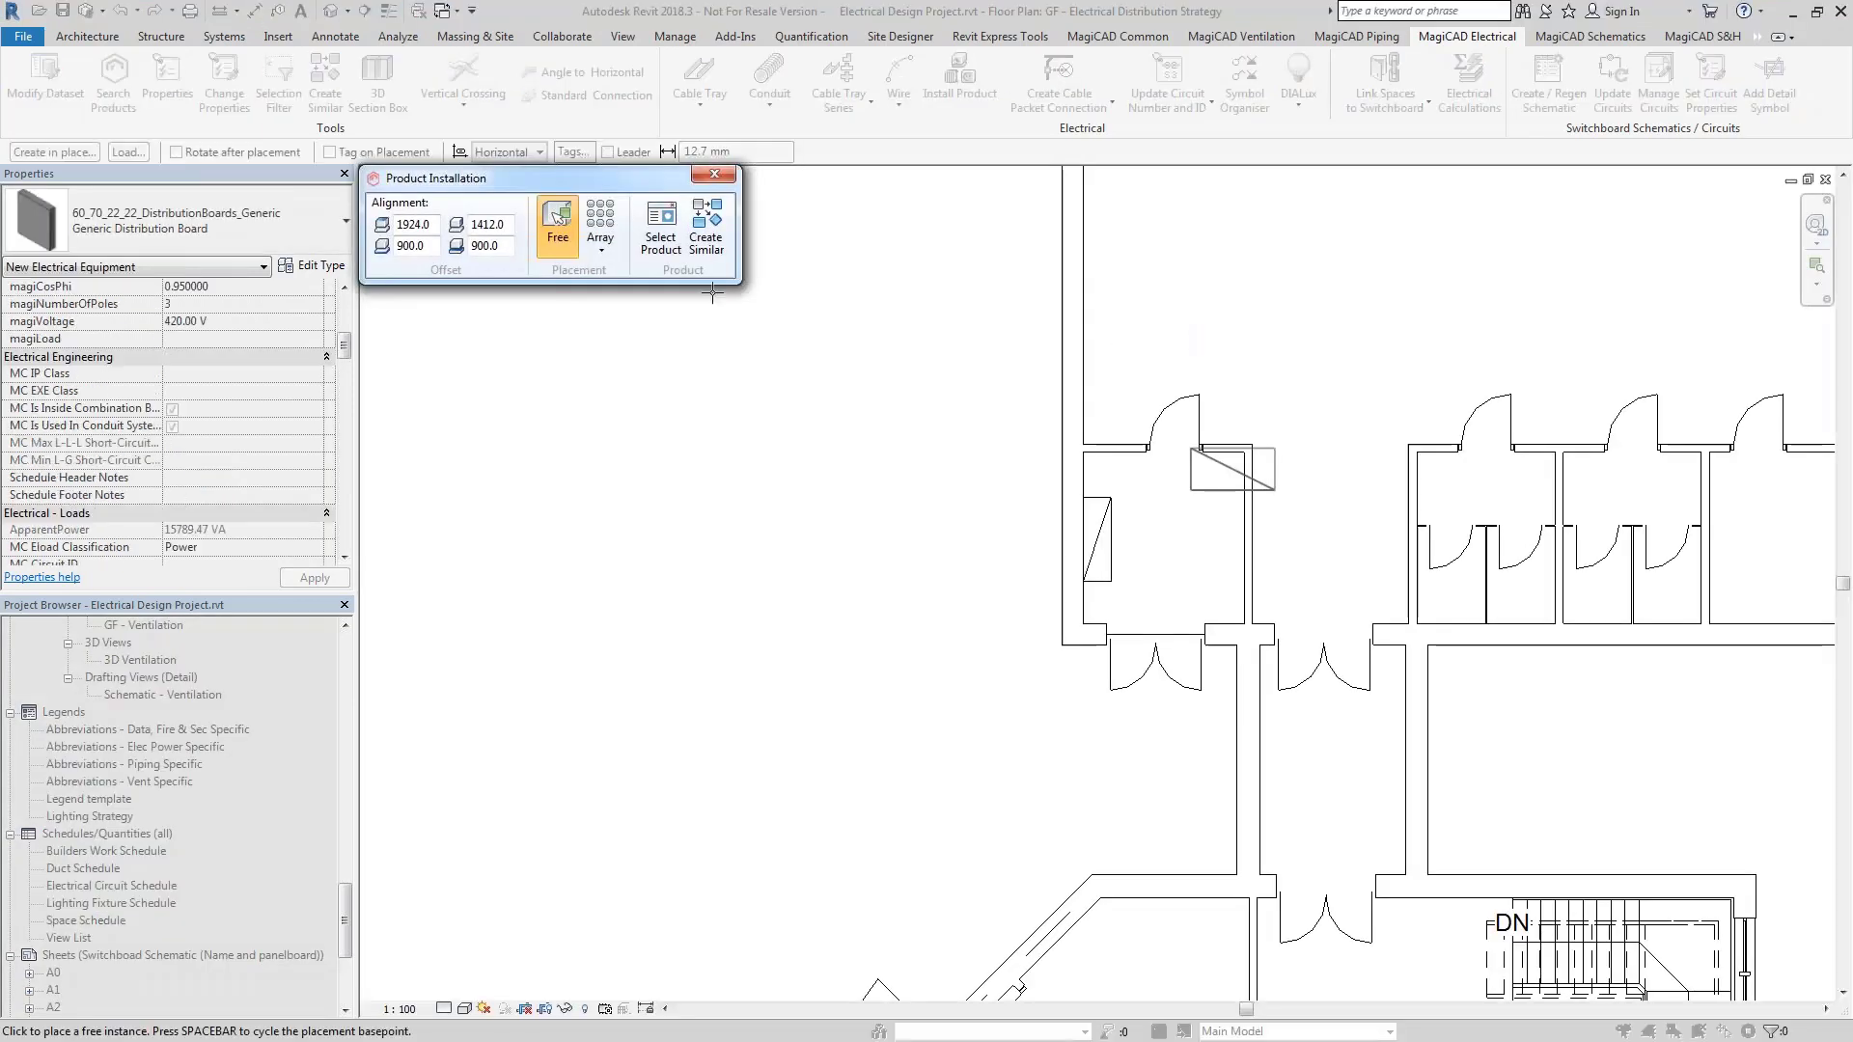
# Give the distribution board panel name DBG, comment Ground Floor Distibution Board and distribution system 230/400V TN-S
pyautogui.click(598, 379)
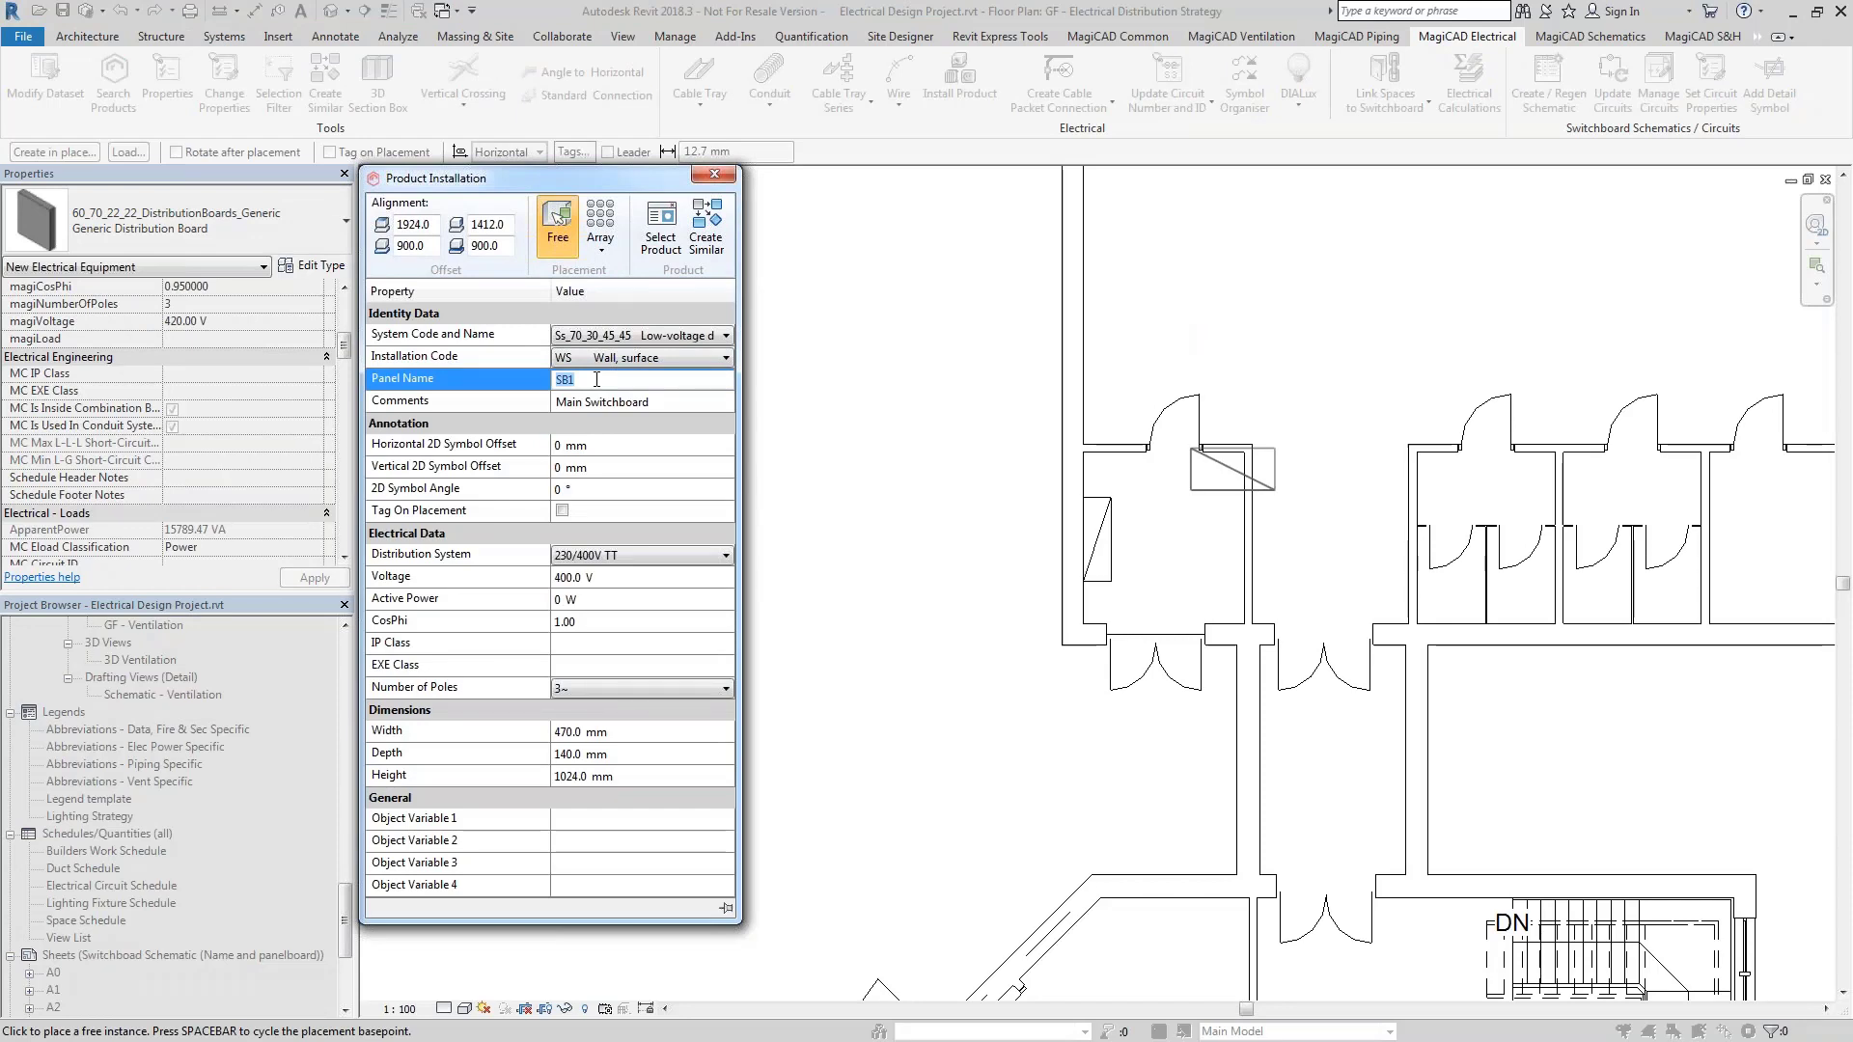
pyautogui.write('DBG')
pyautogui.click(670, 402)
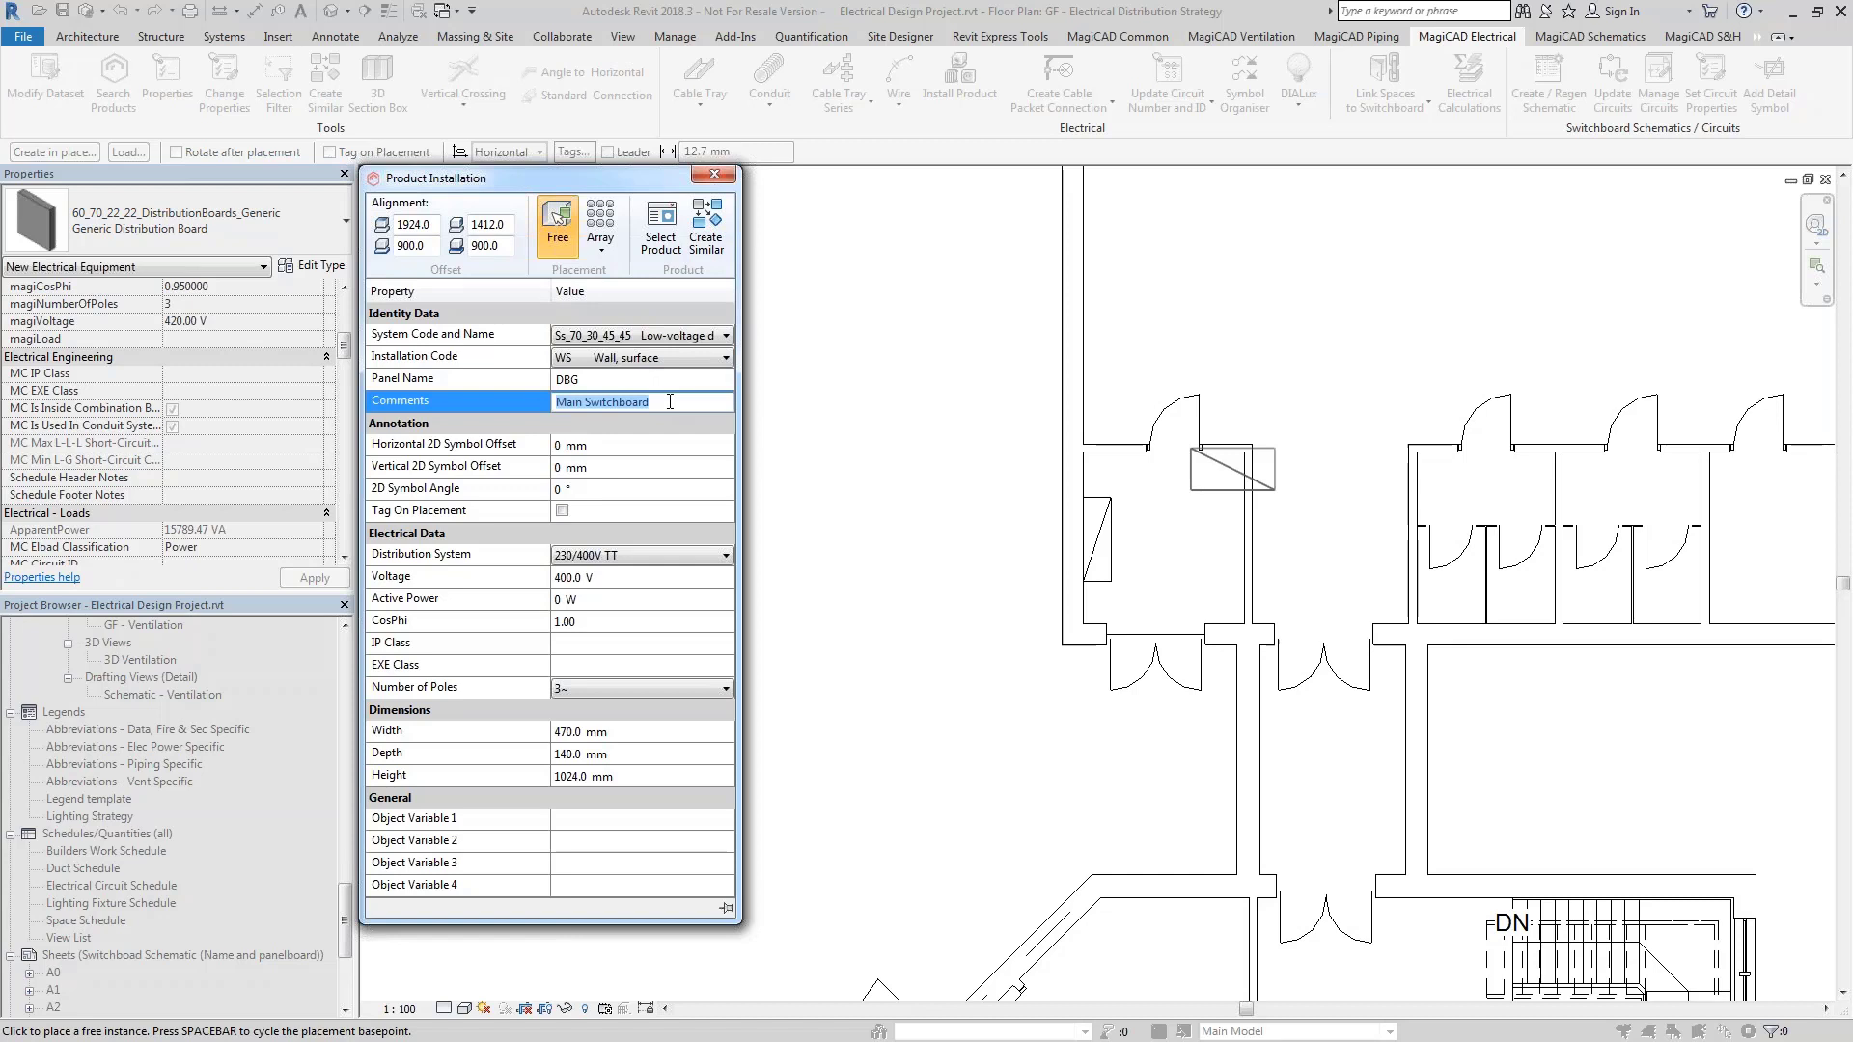
pyautogui.write('Ground')
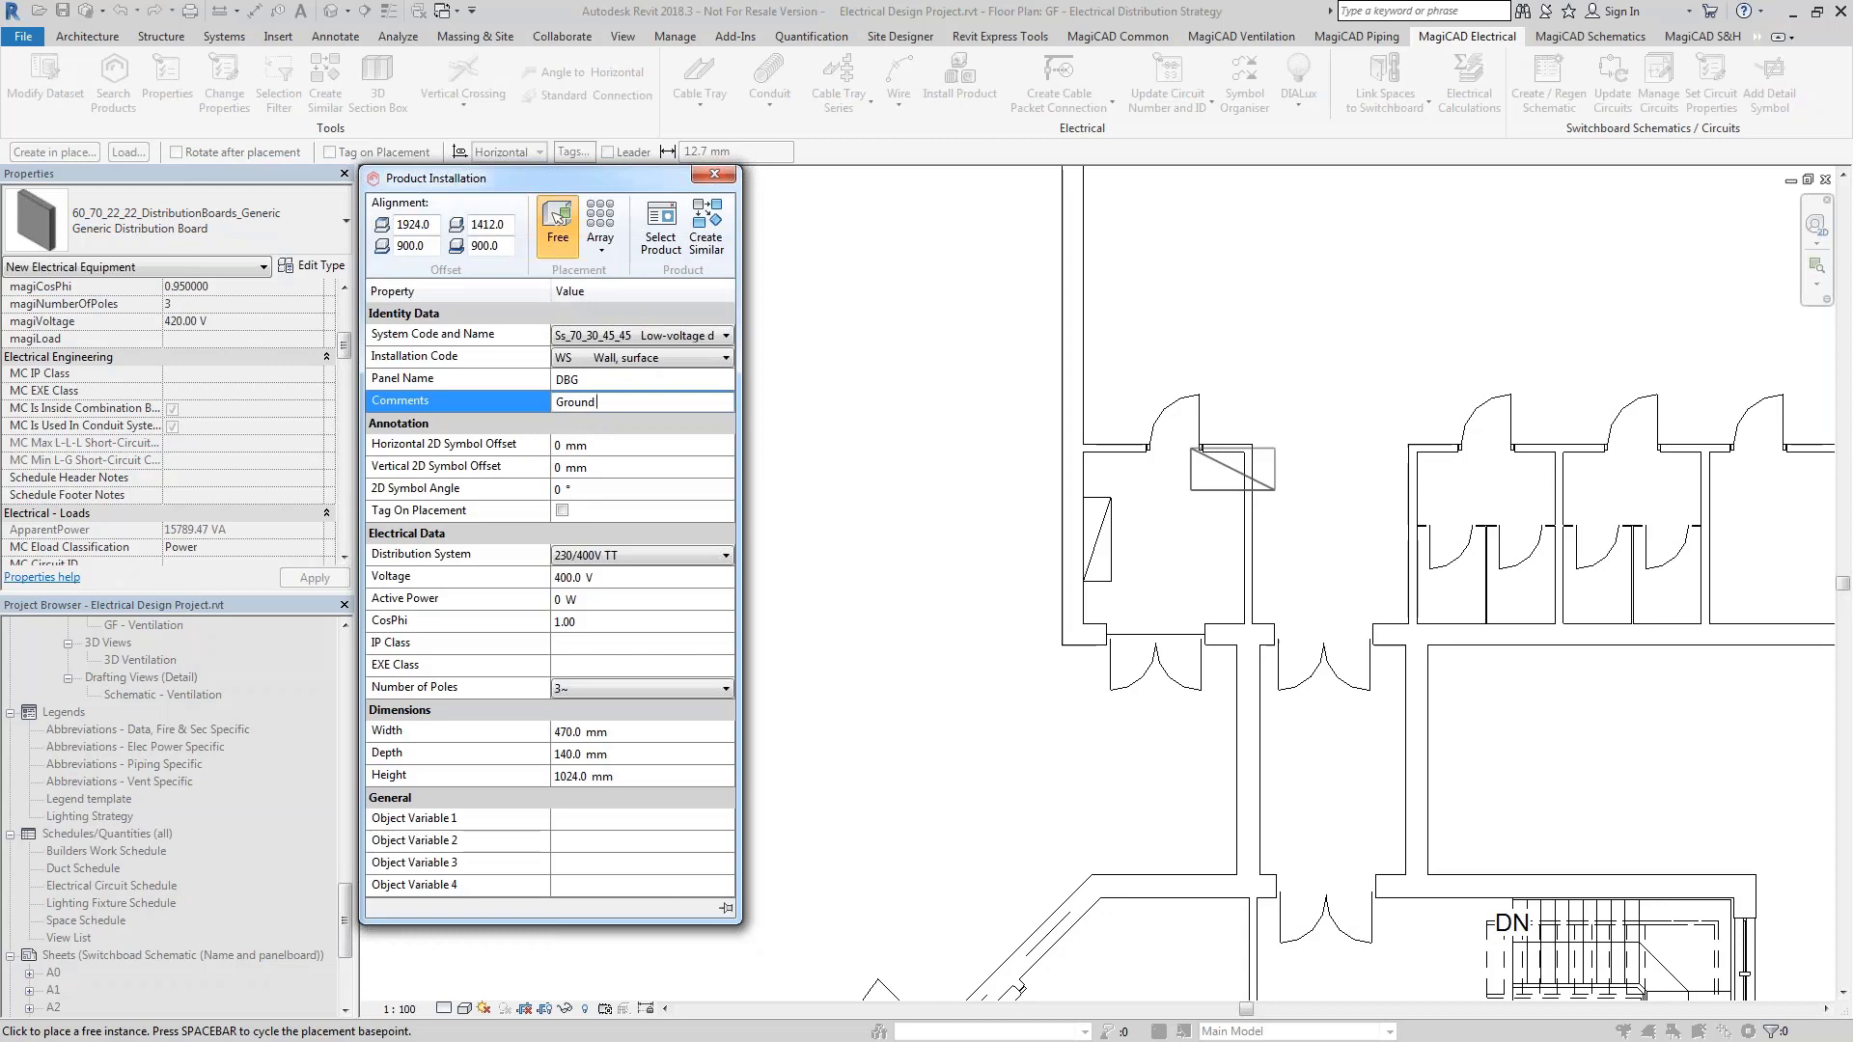
pyautogui.write('Floor Distibution Board')
pyautogui.click(703, 555)
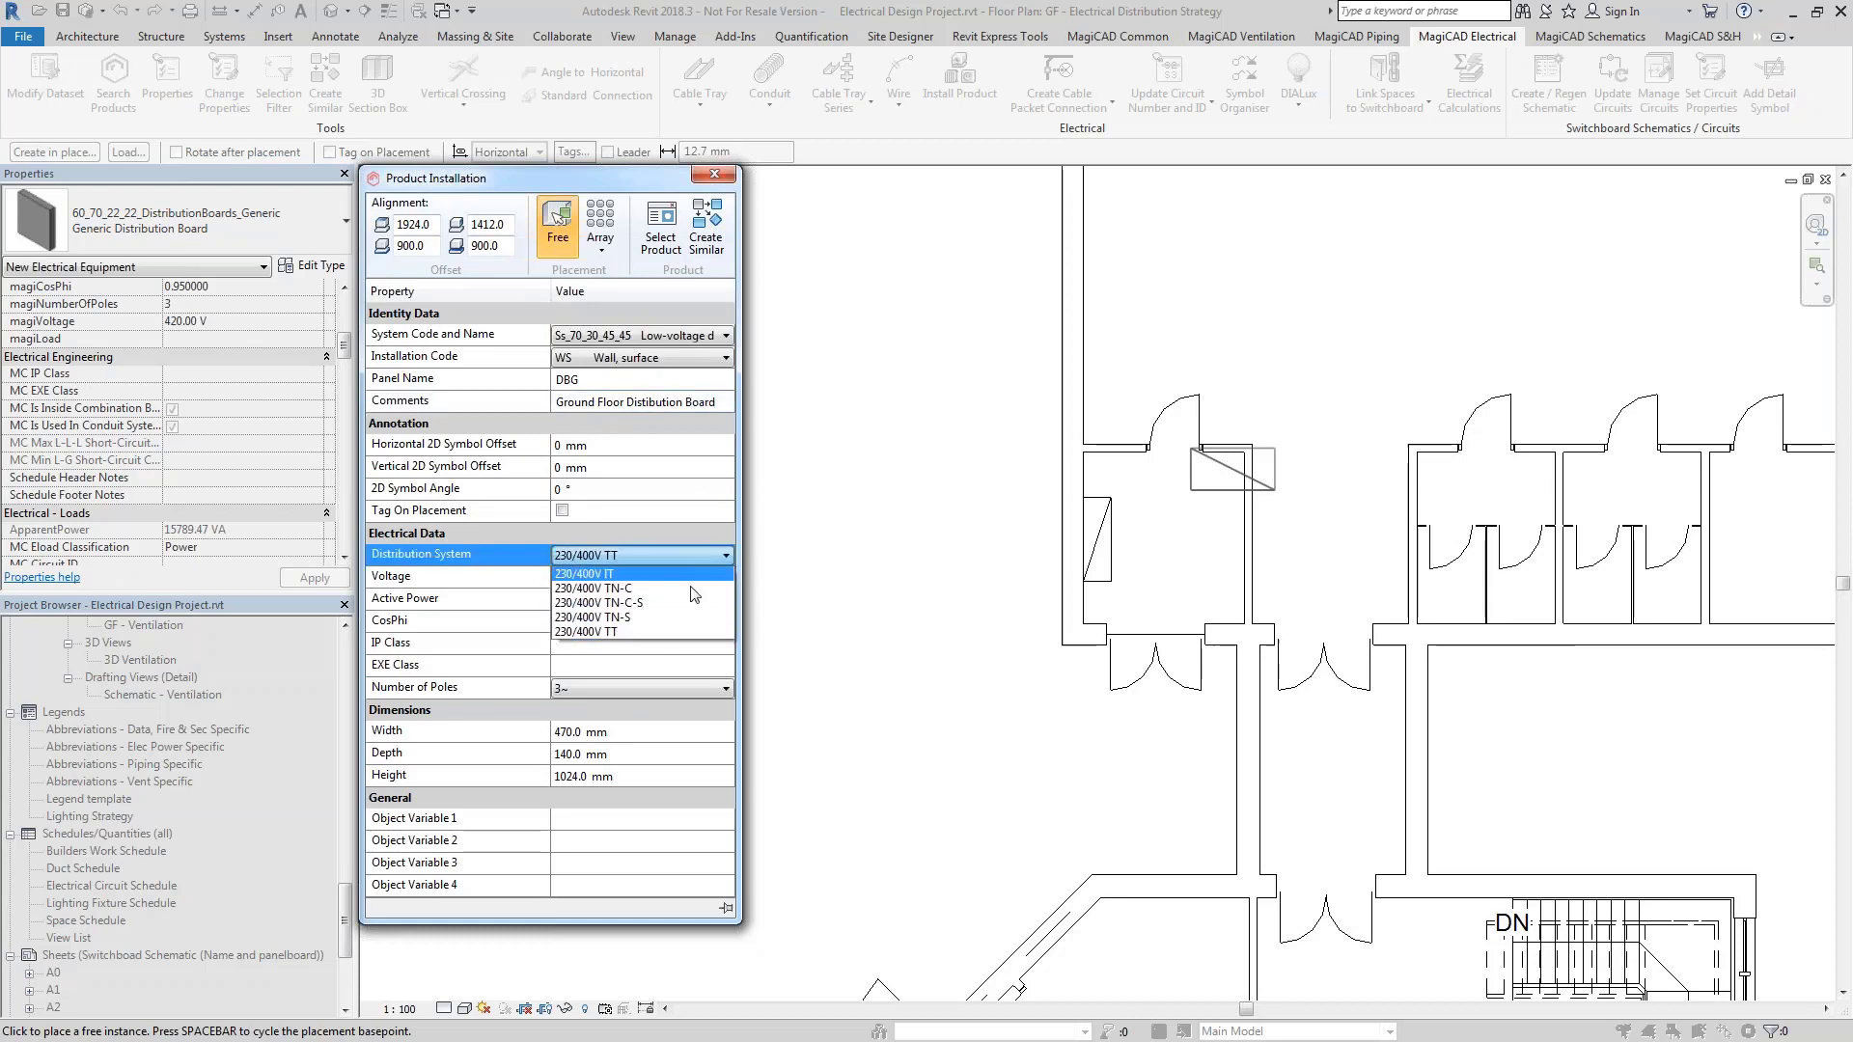
pyautogui.click(691, 619)
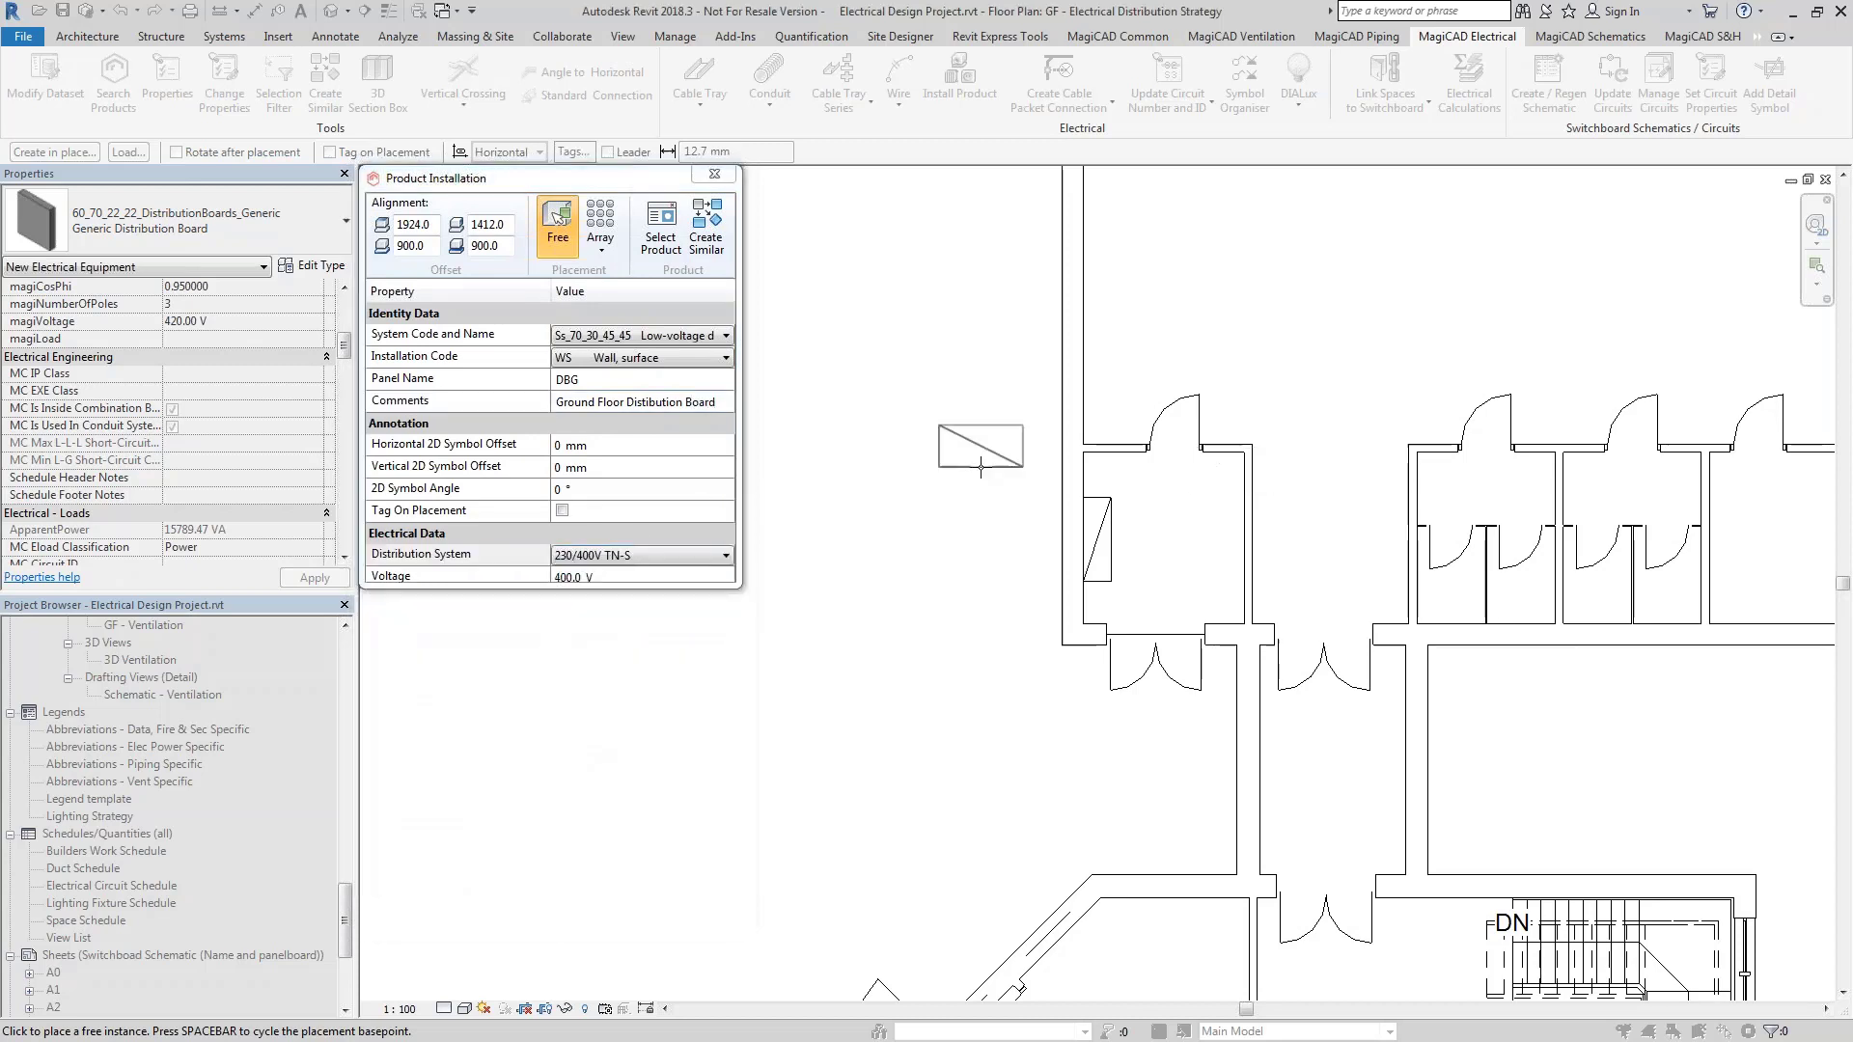
# Place the distribution board at the midpoint of the back wall in the double-door cupboard off the office corridor and end the installation
pyautogui.scroll(-1, 966, 473)
pyautogui.scroll(-3, 966, 473)
pyautogui.scroll(3, 910, 675)
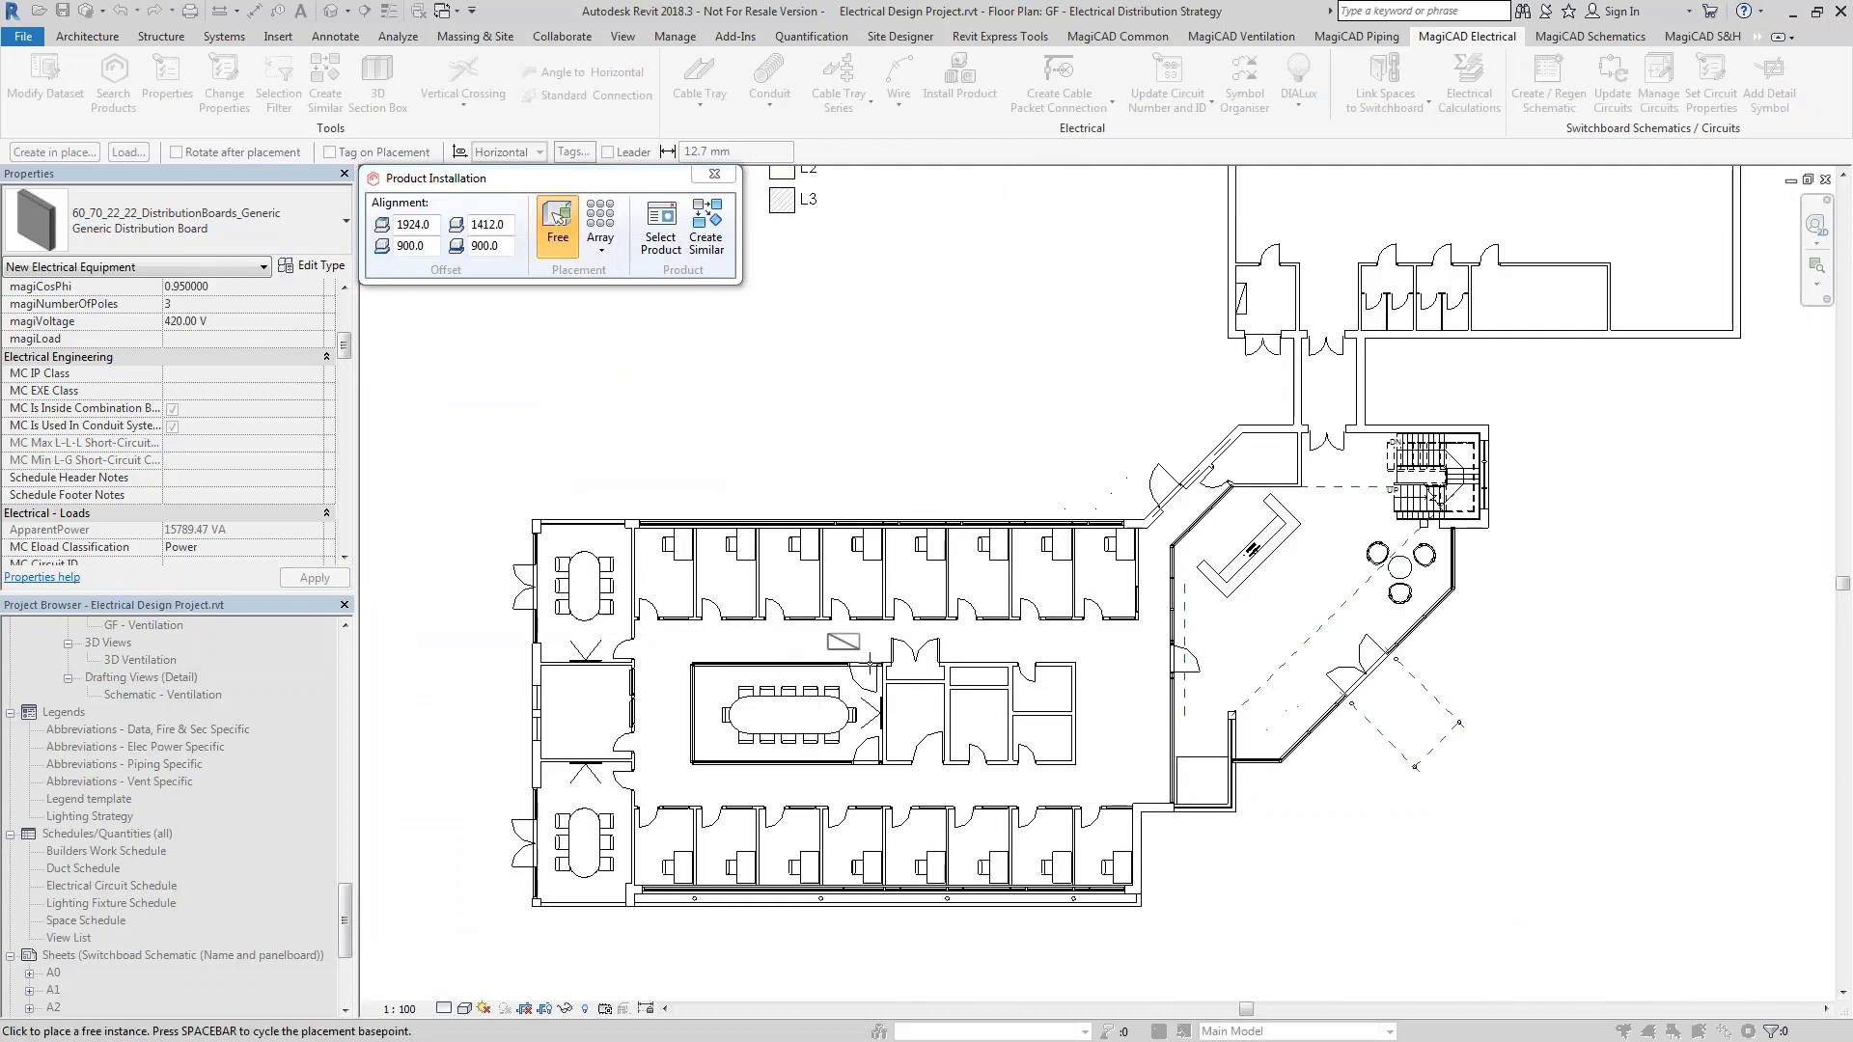
pyautogui.scroll(4, 910, 675)
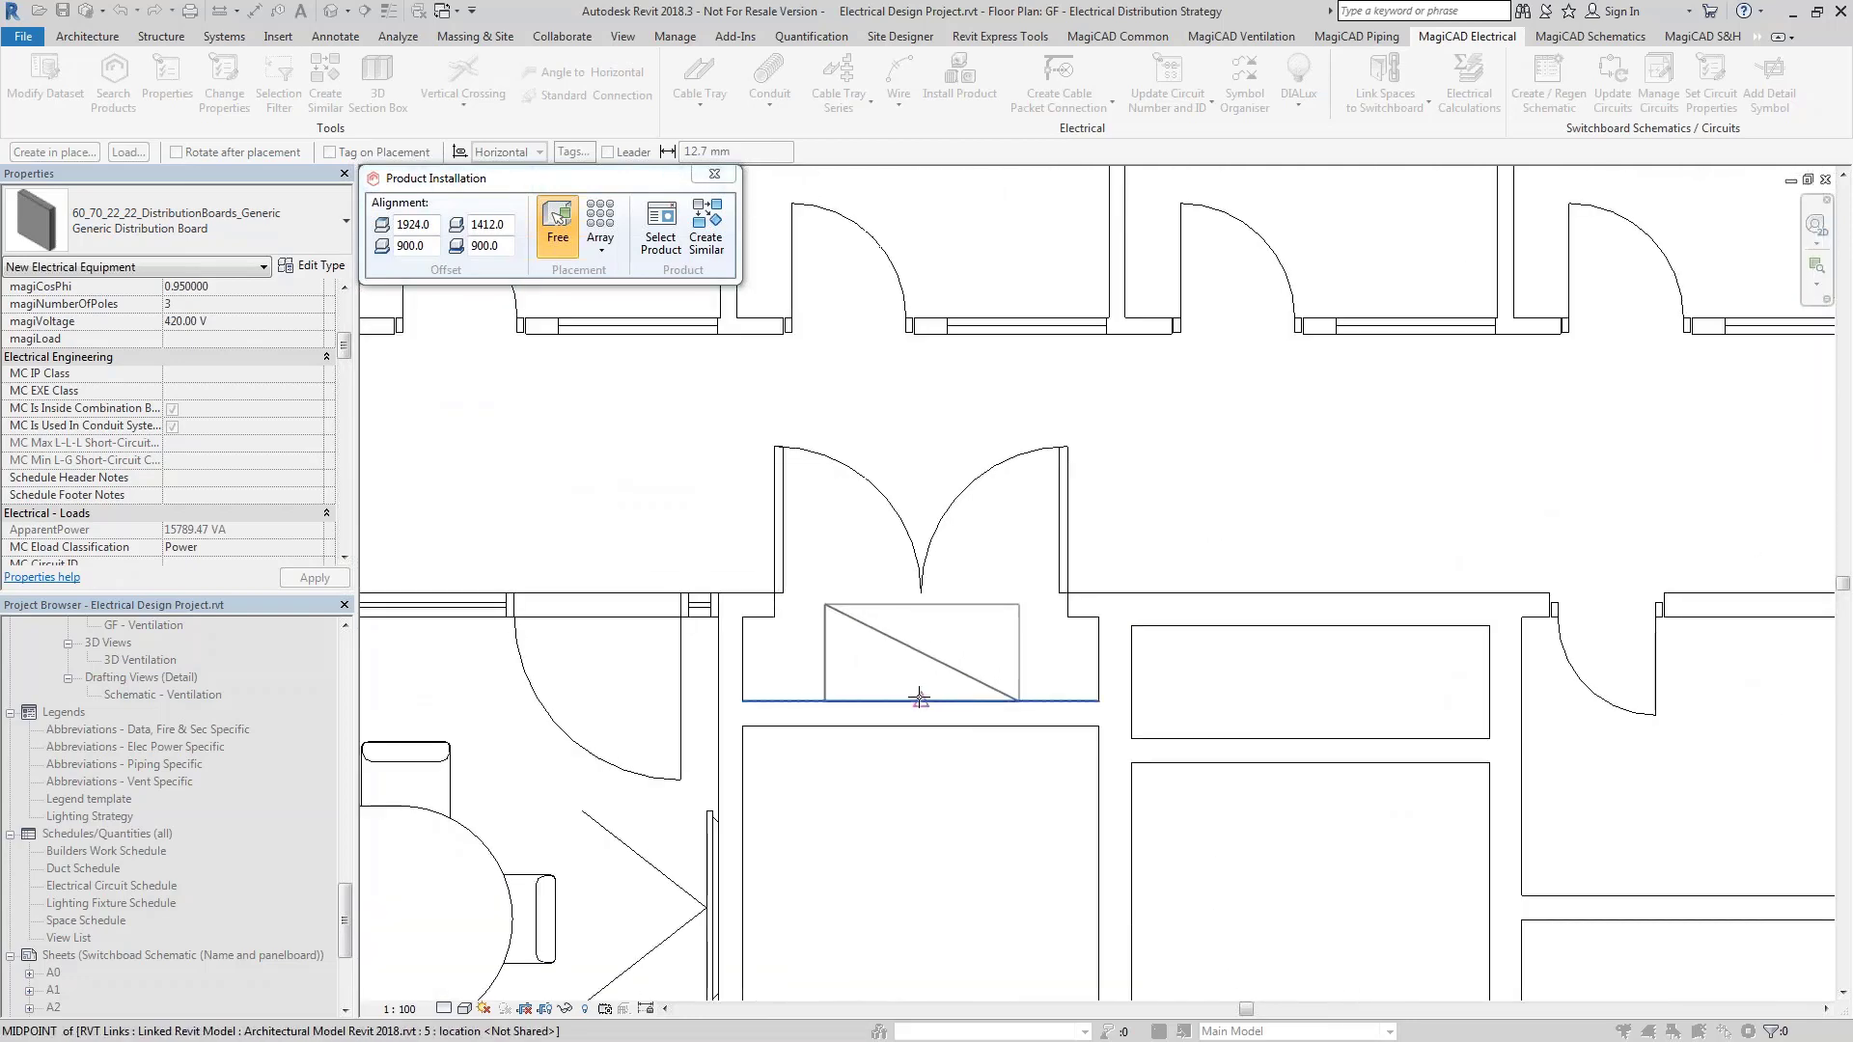
pyautogui.click(920, 699)
pyautogui.moveTo(664, 243)
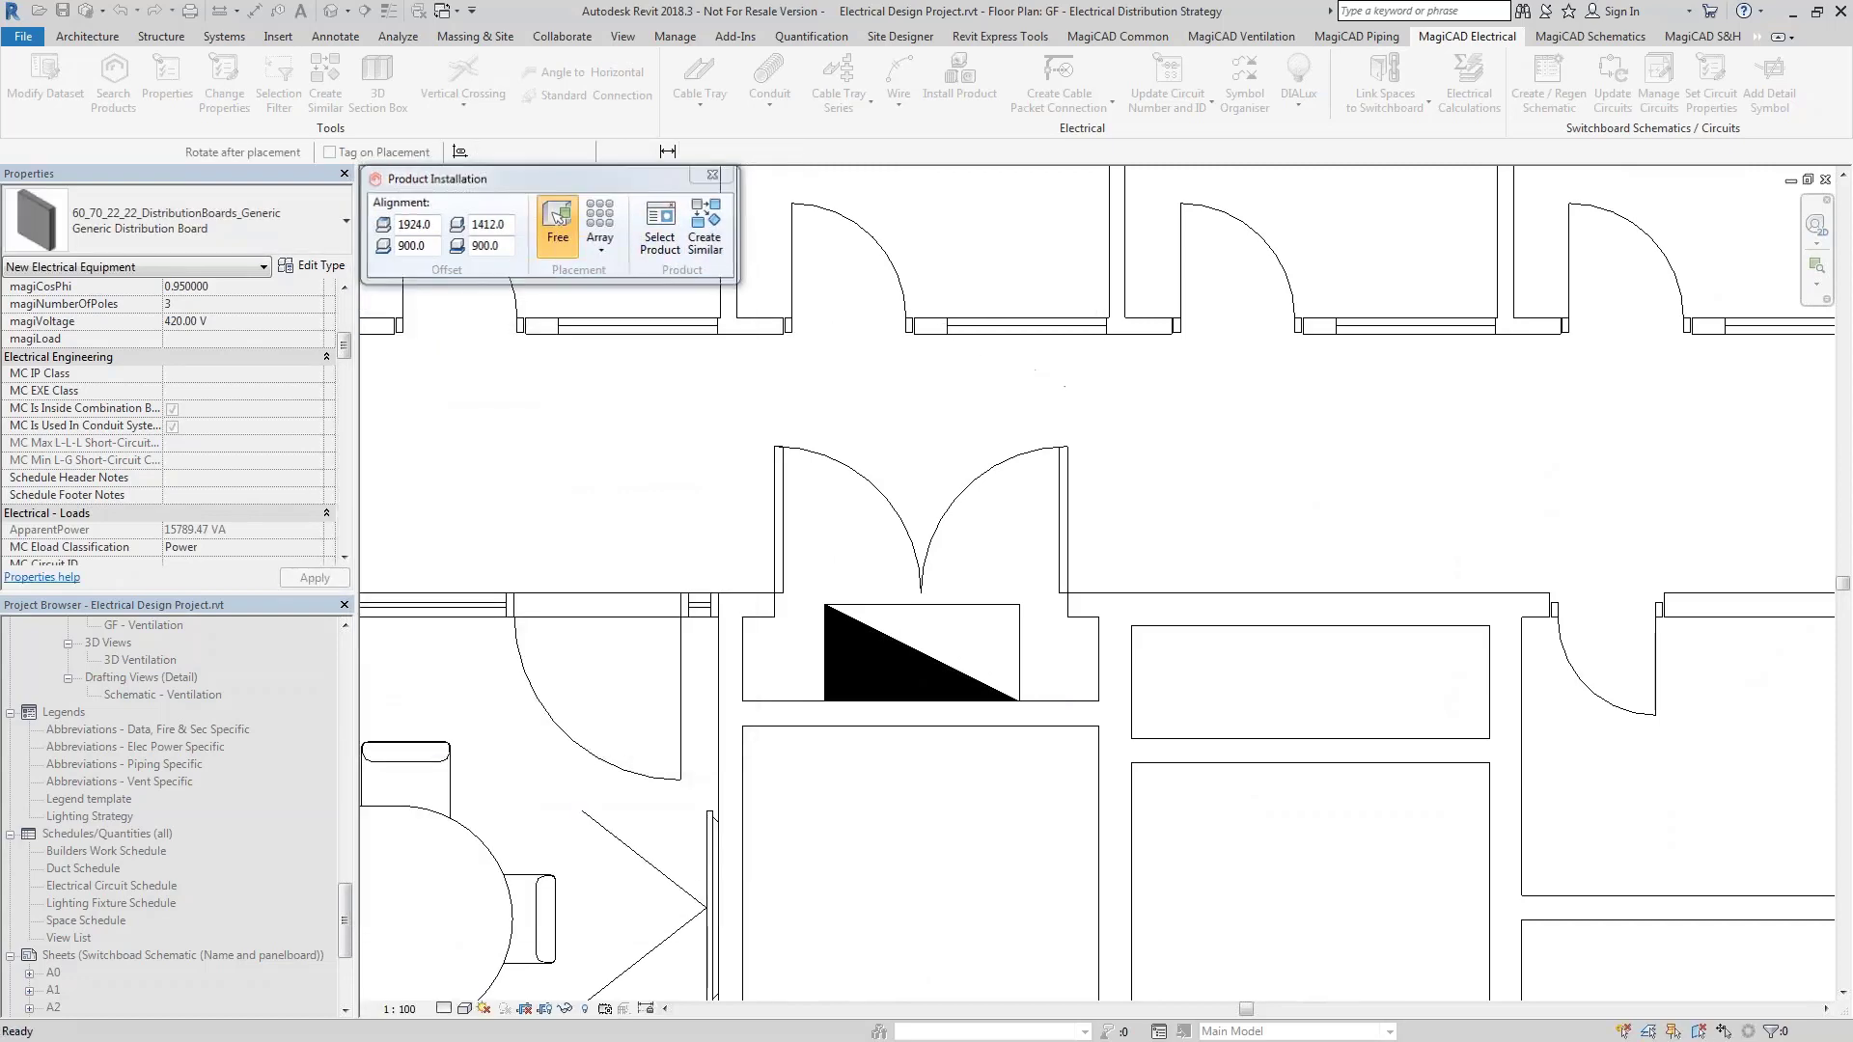
pyautogui.press('Escape')
pyautogui.press('Escape')
# Check the distribution system assigned to the main switchboard SB1, leaving it as it is, and deselect the switchboard
pyautogui.scroll(-4, 897, 502)
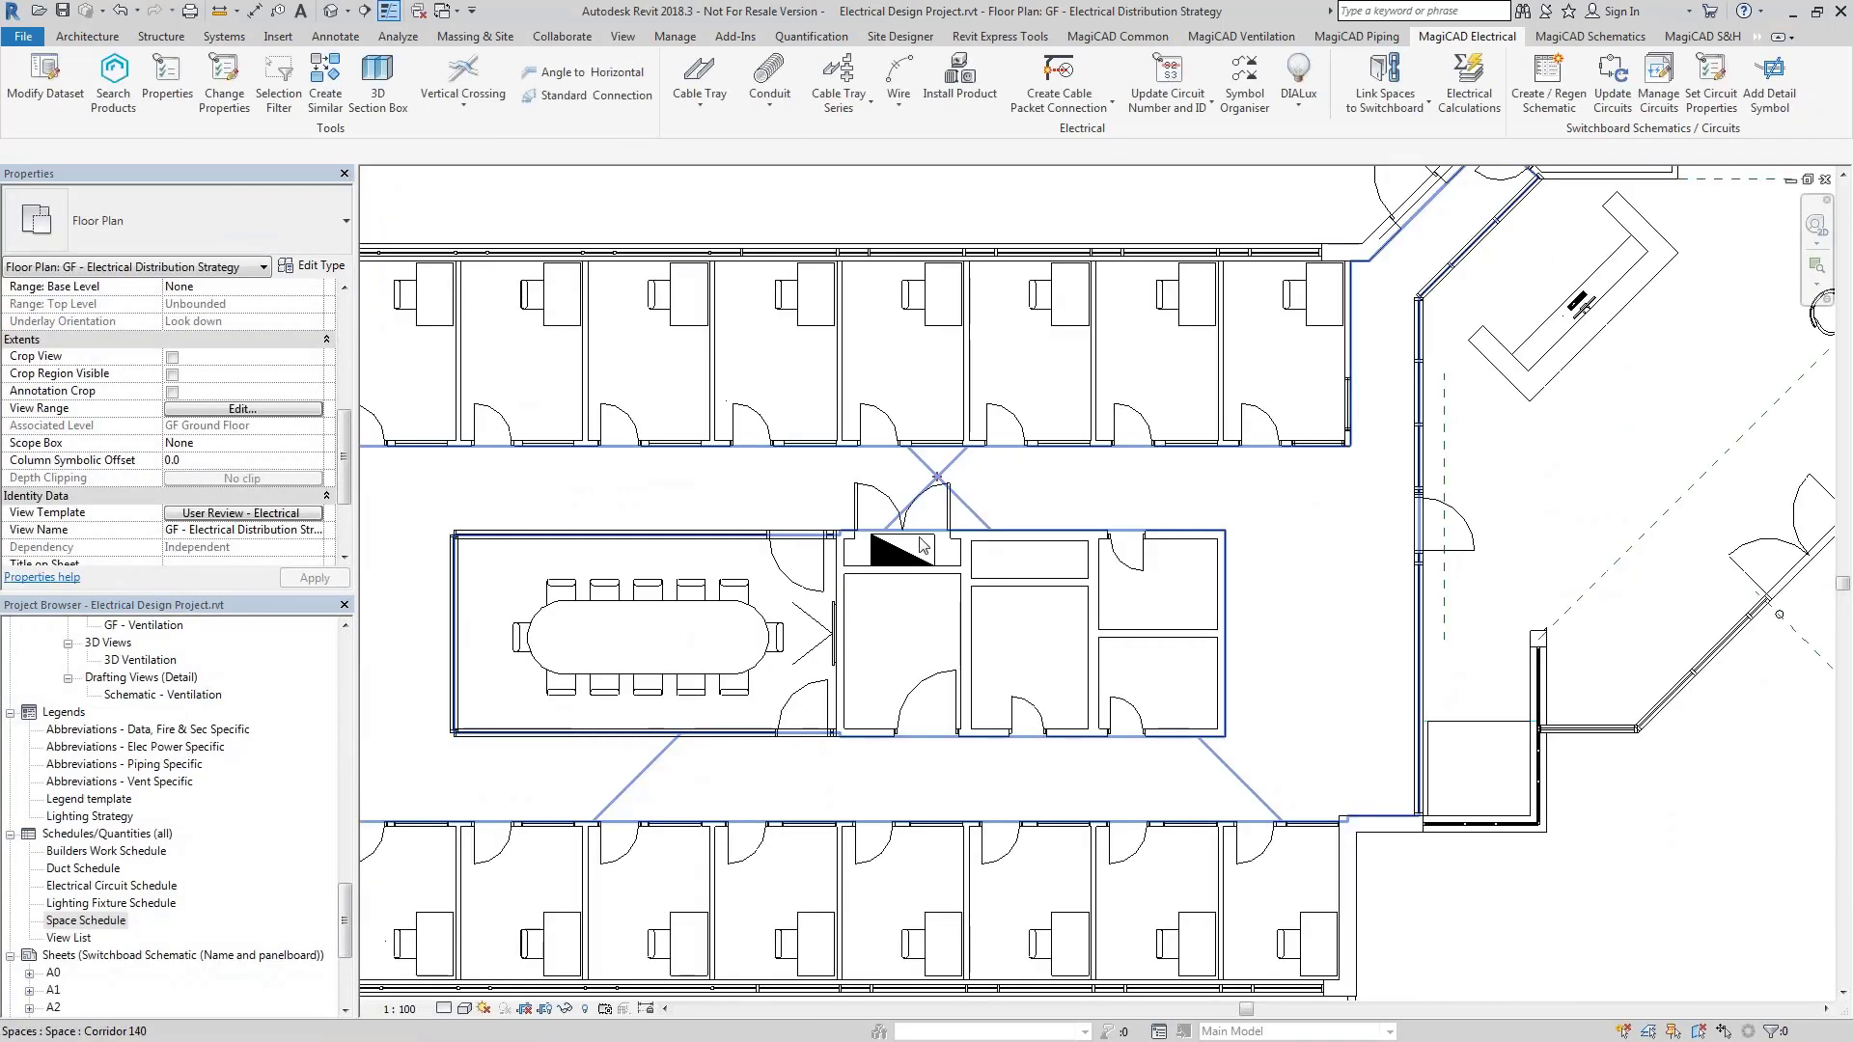
pyautogui.moveTo(1327, 388); pyautogui.dragTo(1245, 586, button='middle')
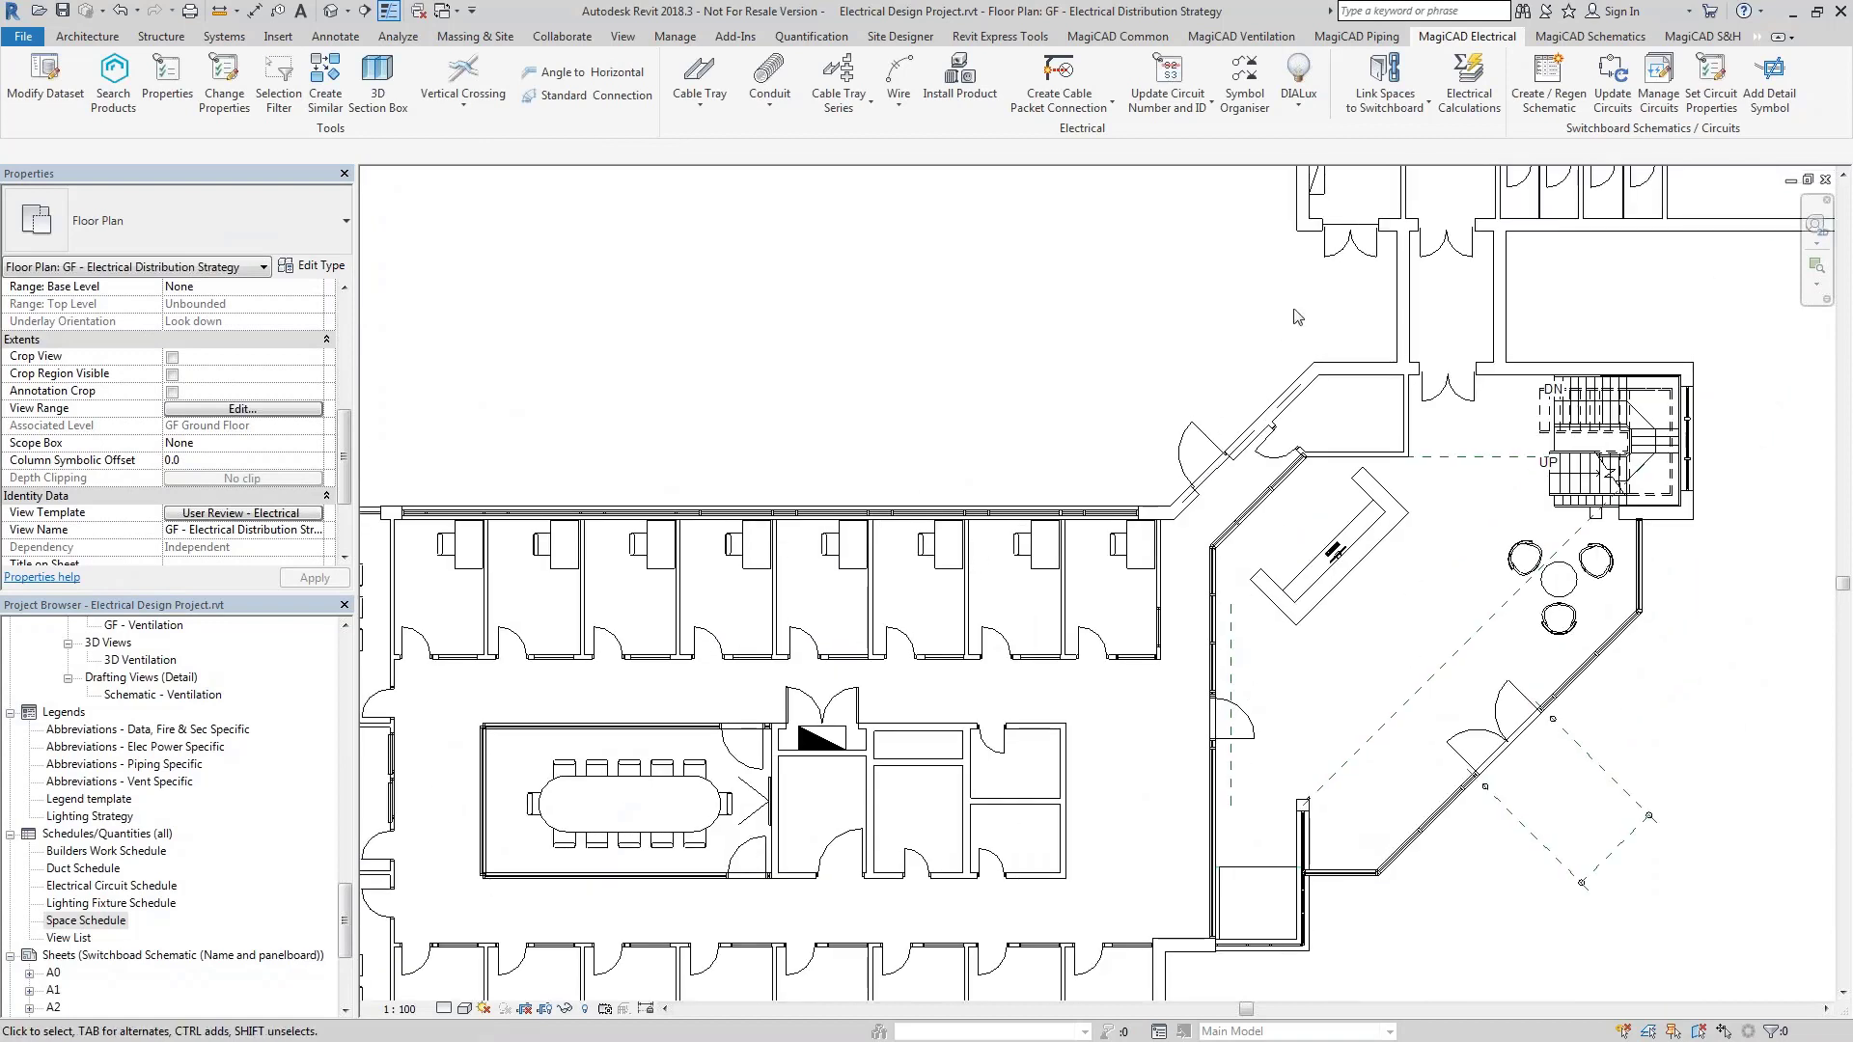
pyautogui.click(1322, 195)
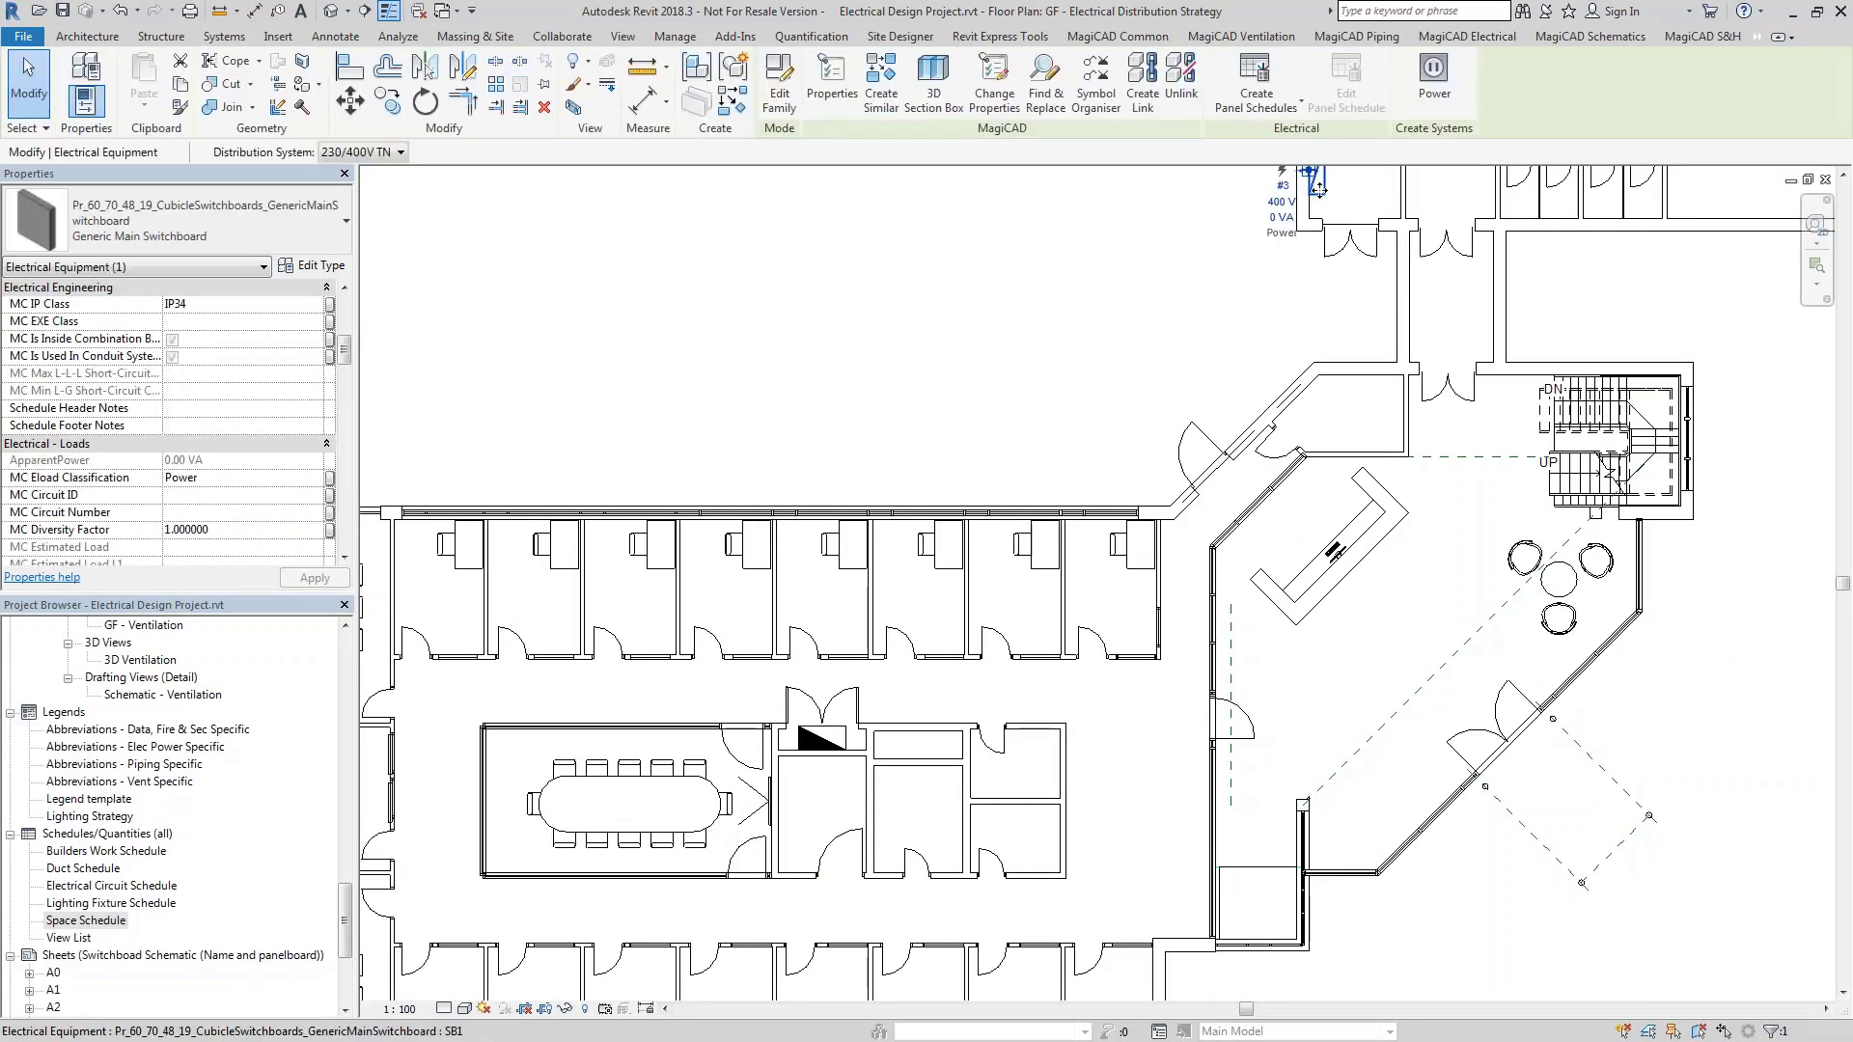
pyautogui.click(398, 152)
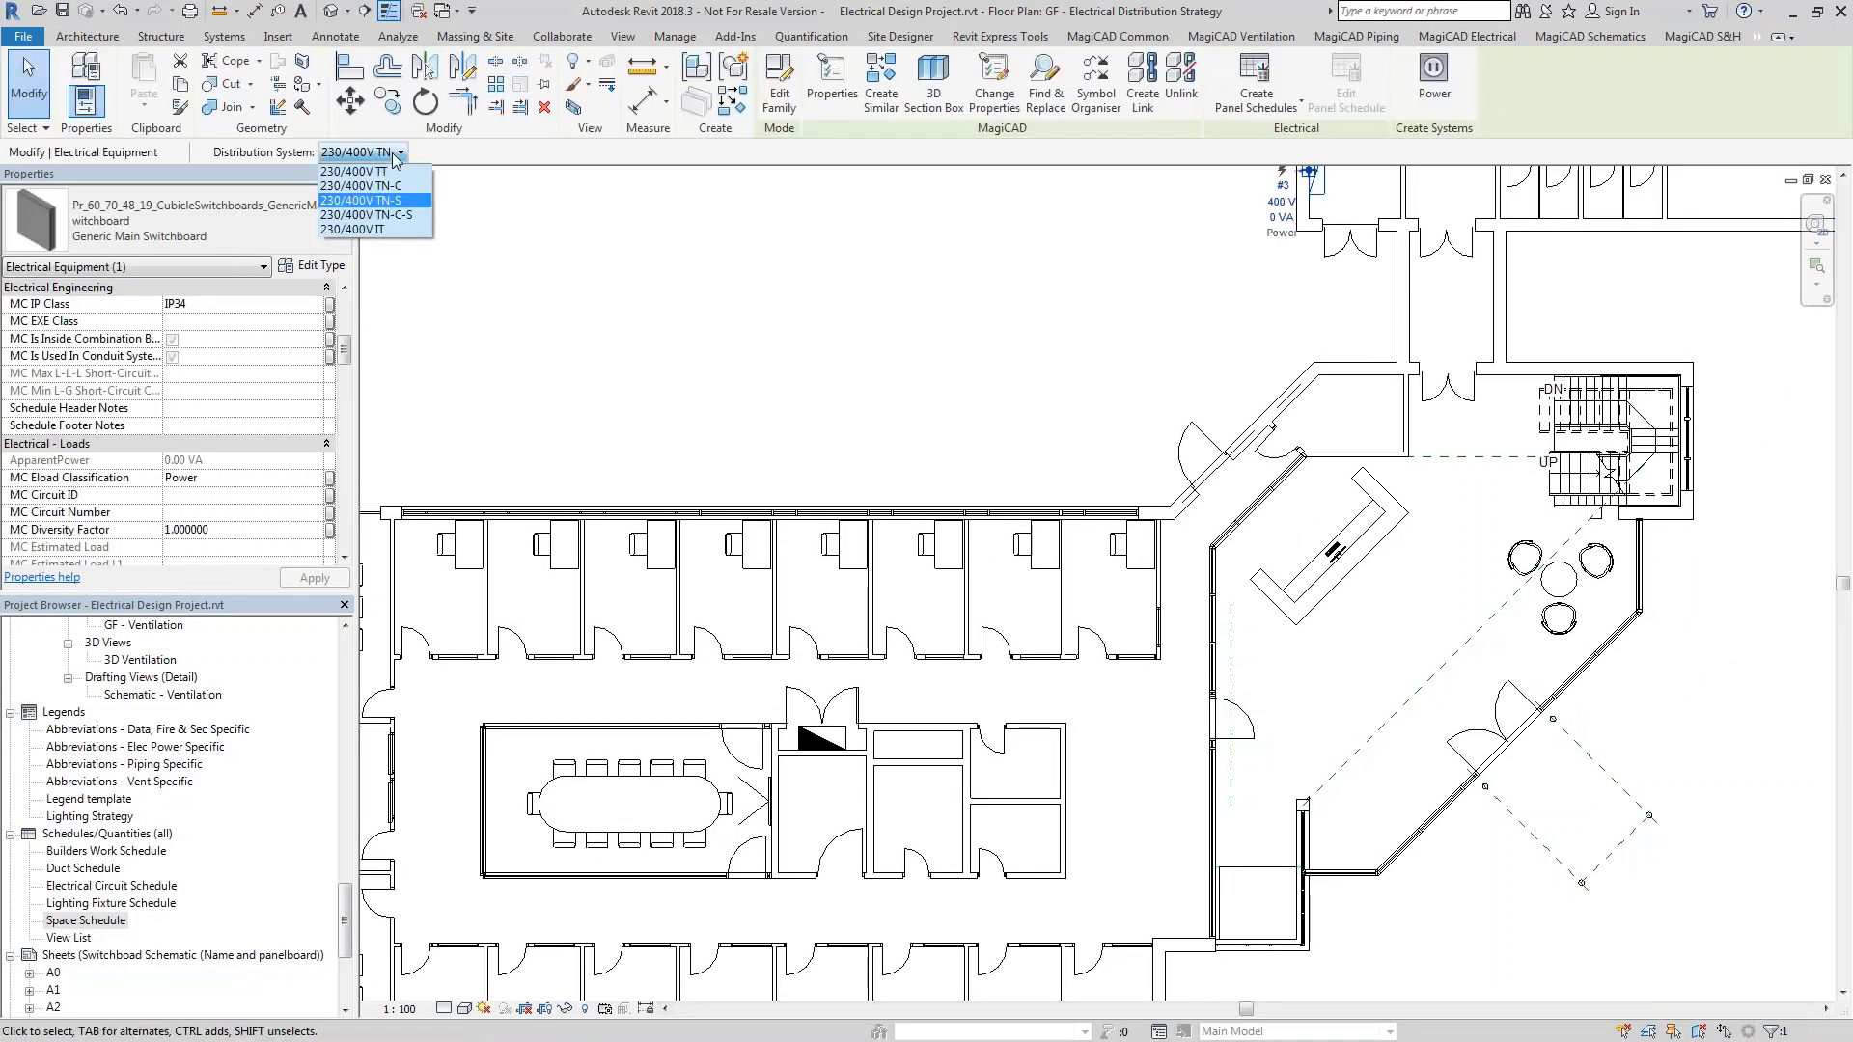
pyautogui.click(648, 325)
pyautogui.click(838, 449)
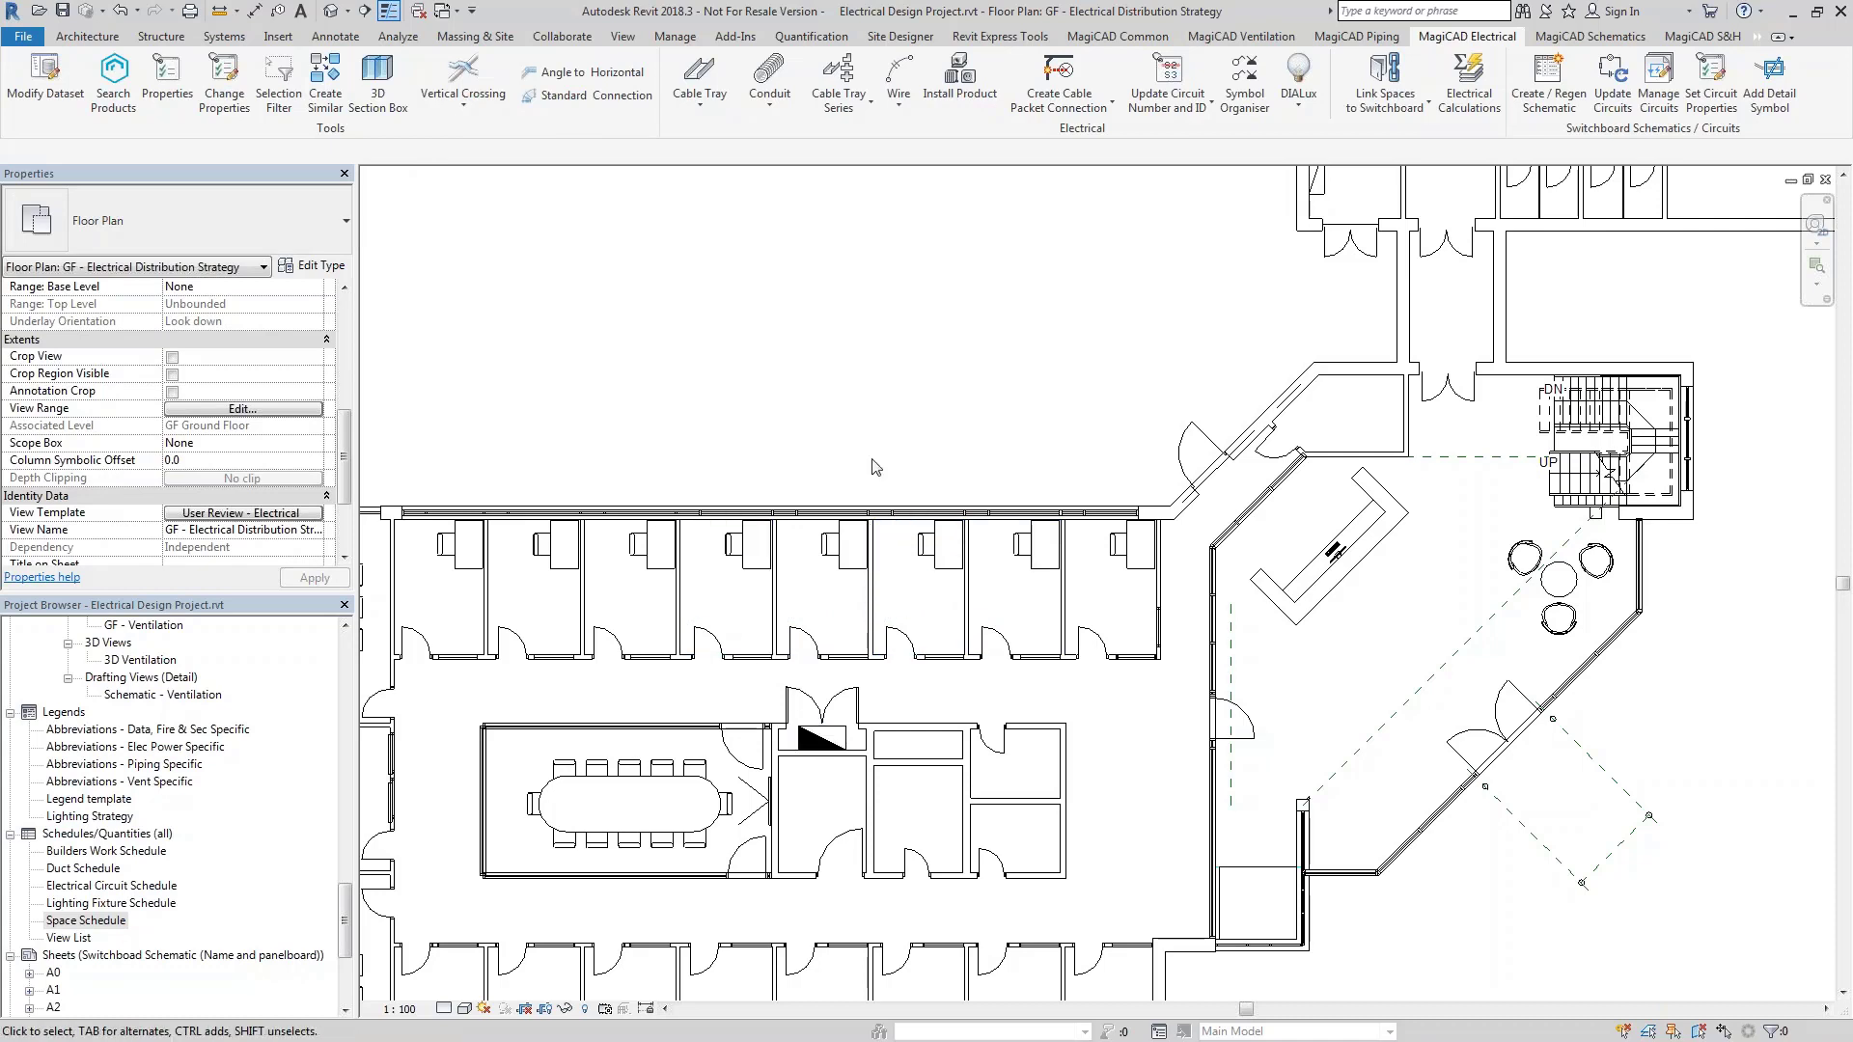
# Link the eight offices in the upper row to switchboard DBG on phase L1 only
pyautogui.scroll(-1, 989, 403)
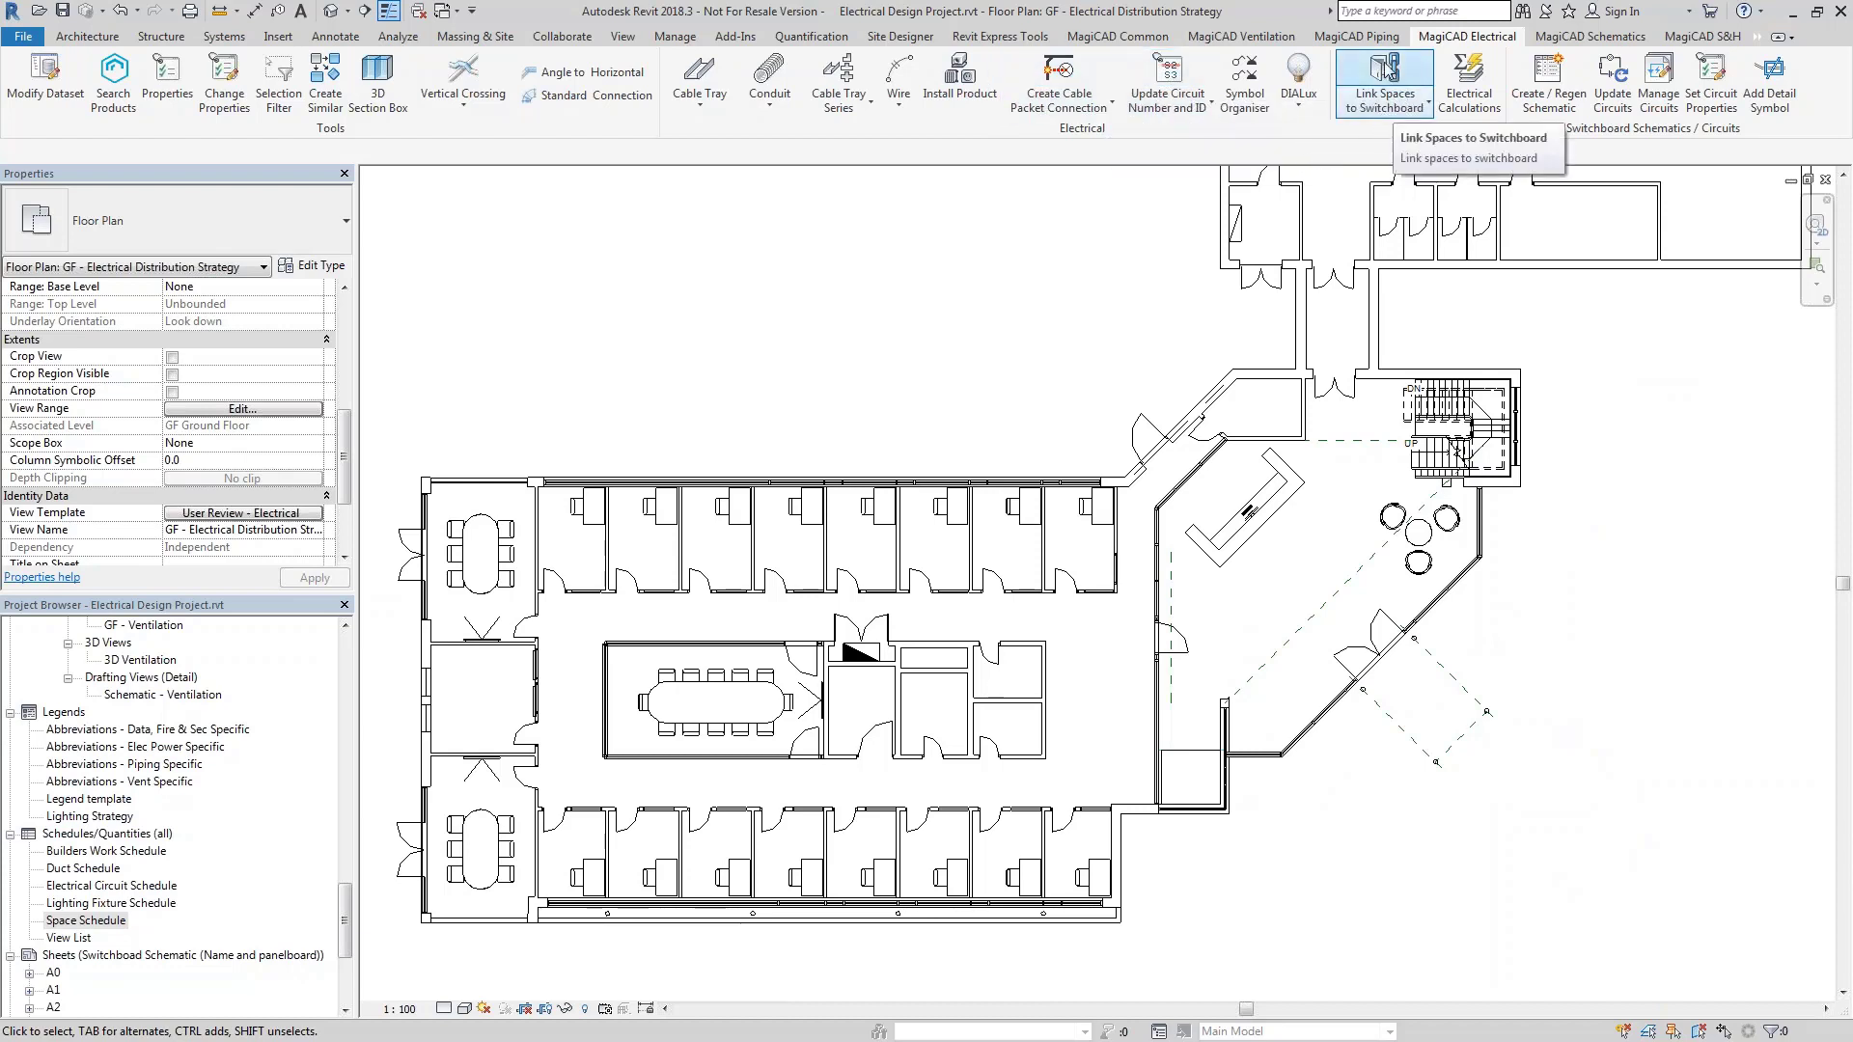
pyautogui.click(1386, 71)
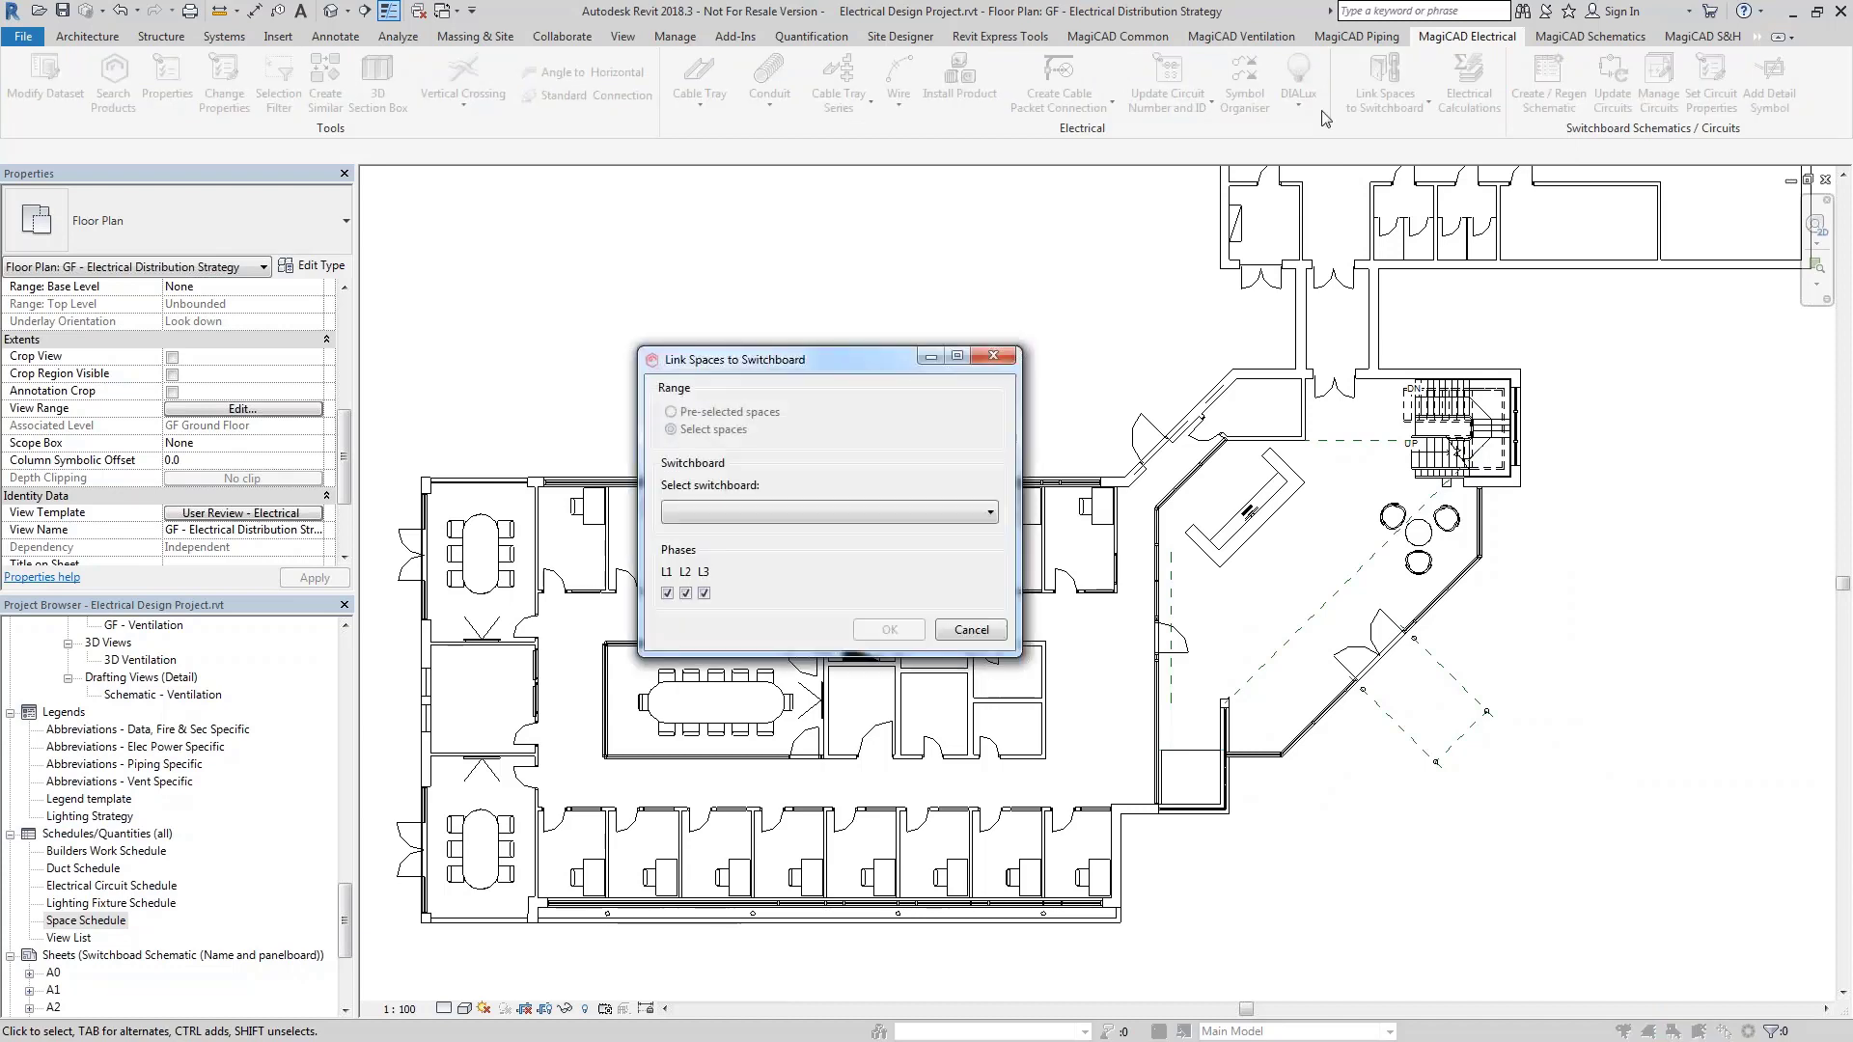
pyautogui.click(731, 516)
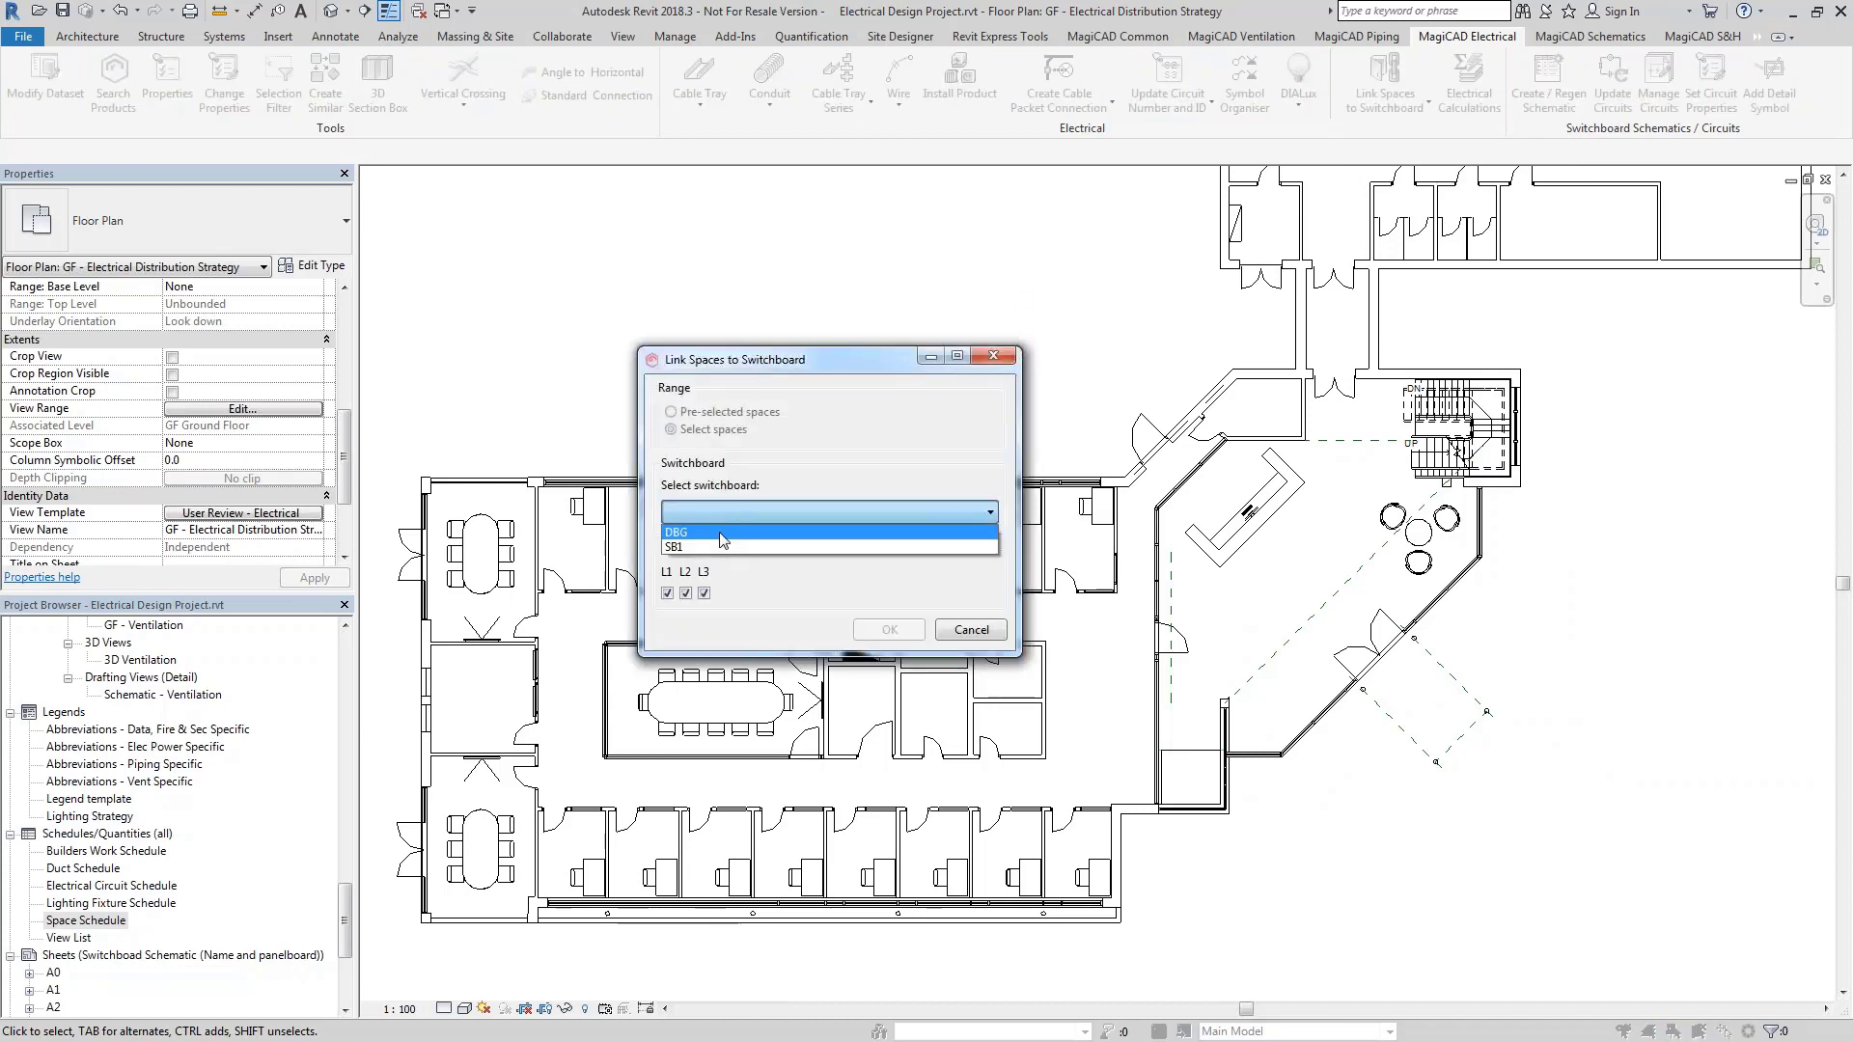
pyautogui.click(723, 534)
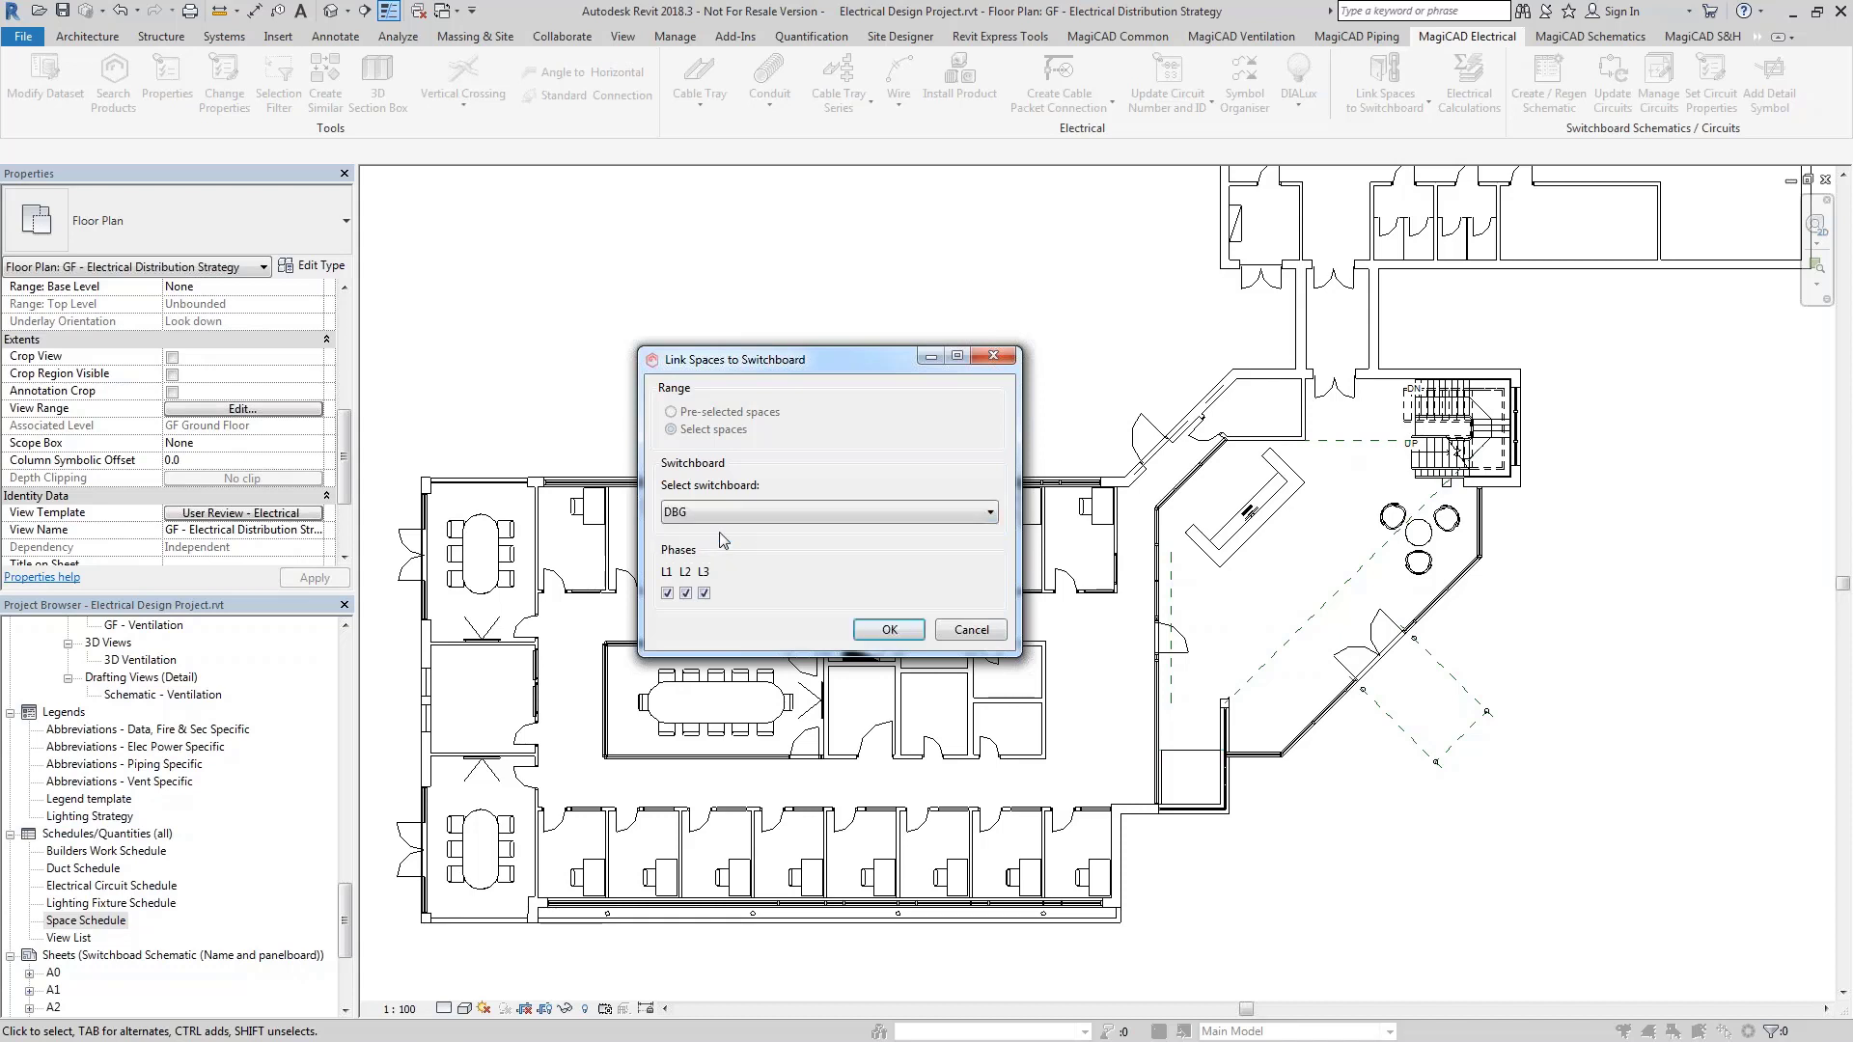
pyautogui.click(703, 593)
pyautogui.click(685, 593)
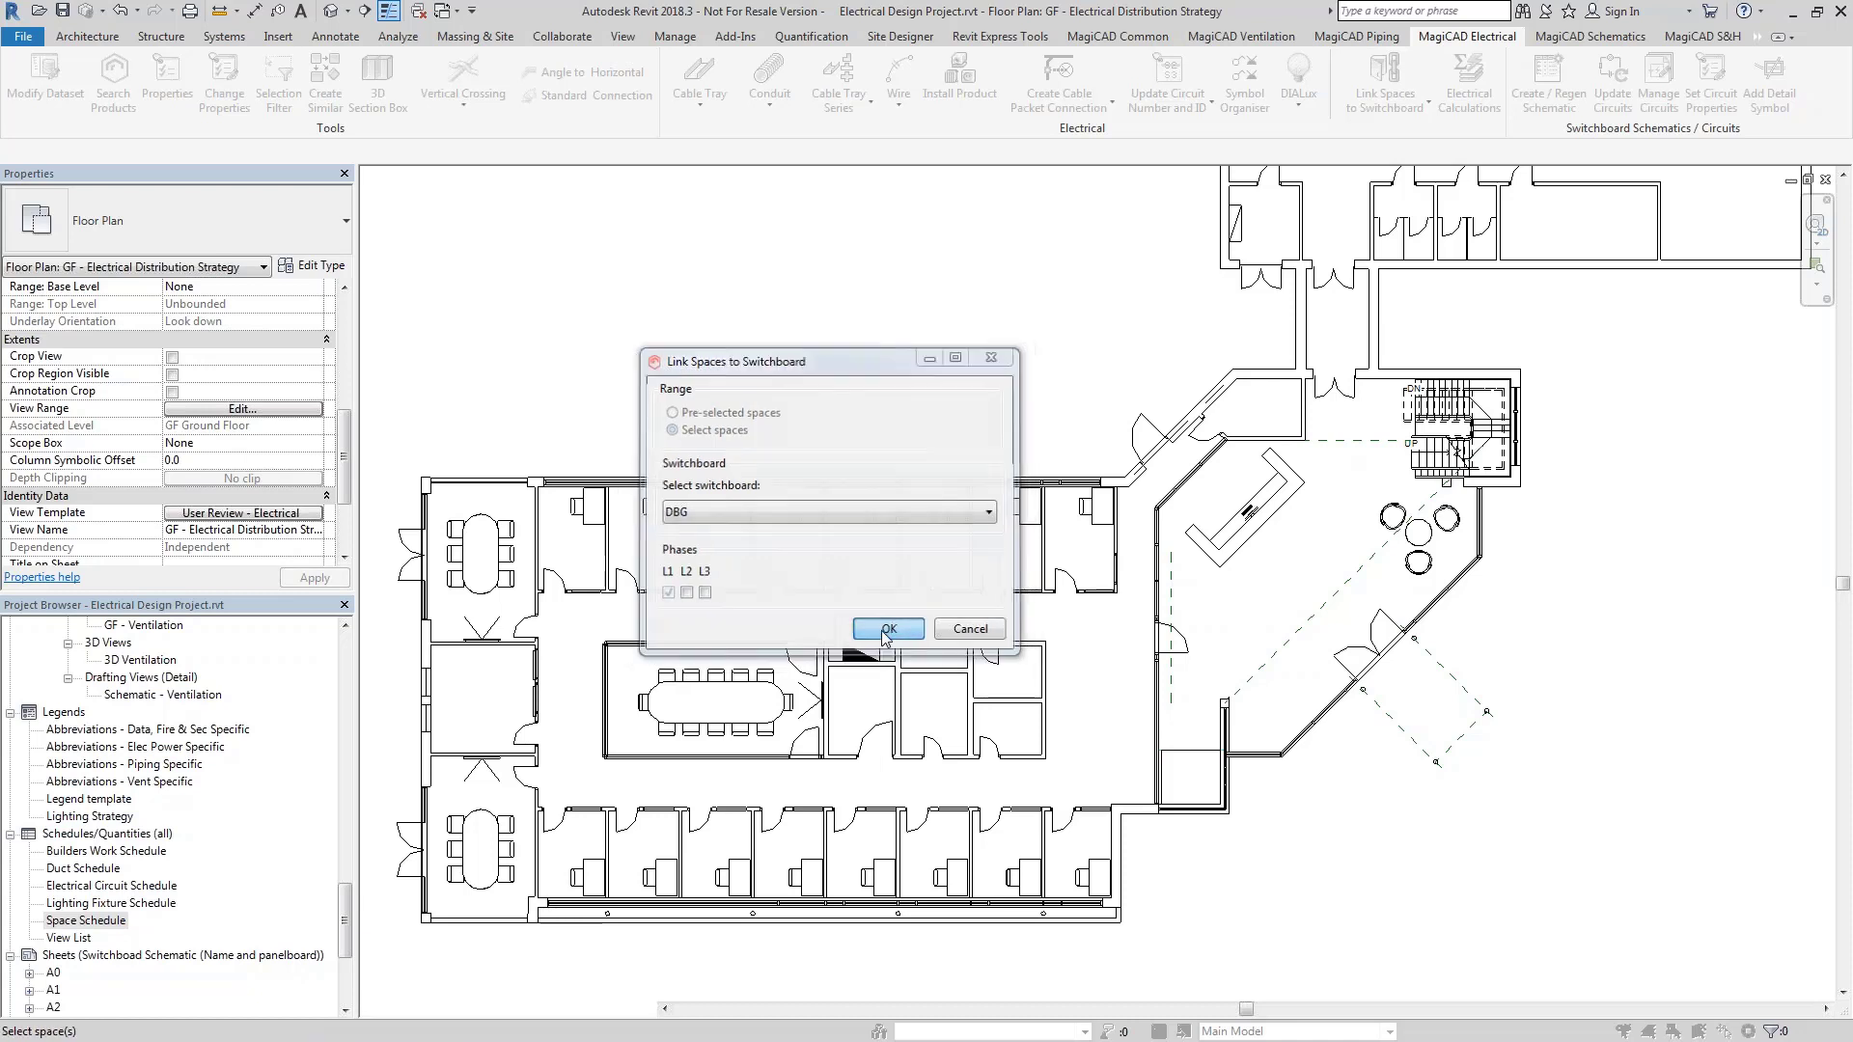
pyautogui.click(888, 630)
pyautogui.moveTo(512, 410); pyautogui.dragTo(1141, 646)
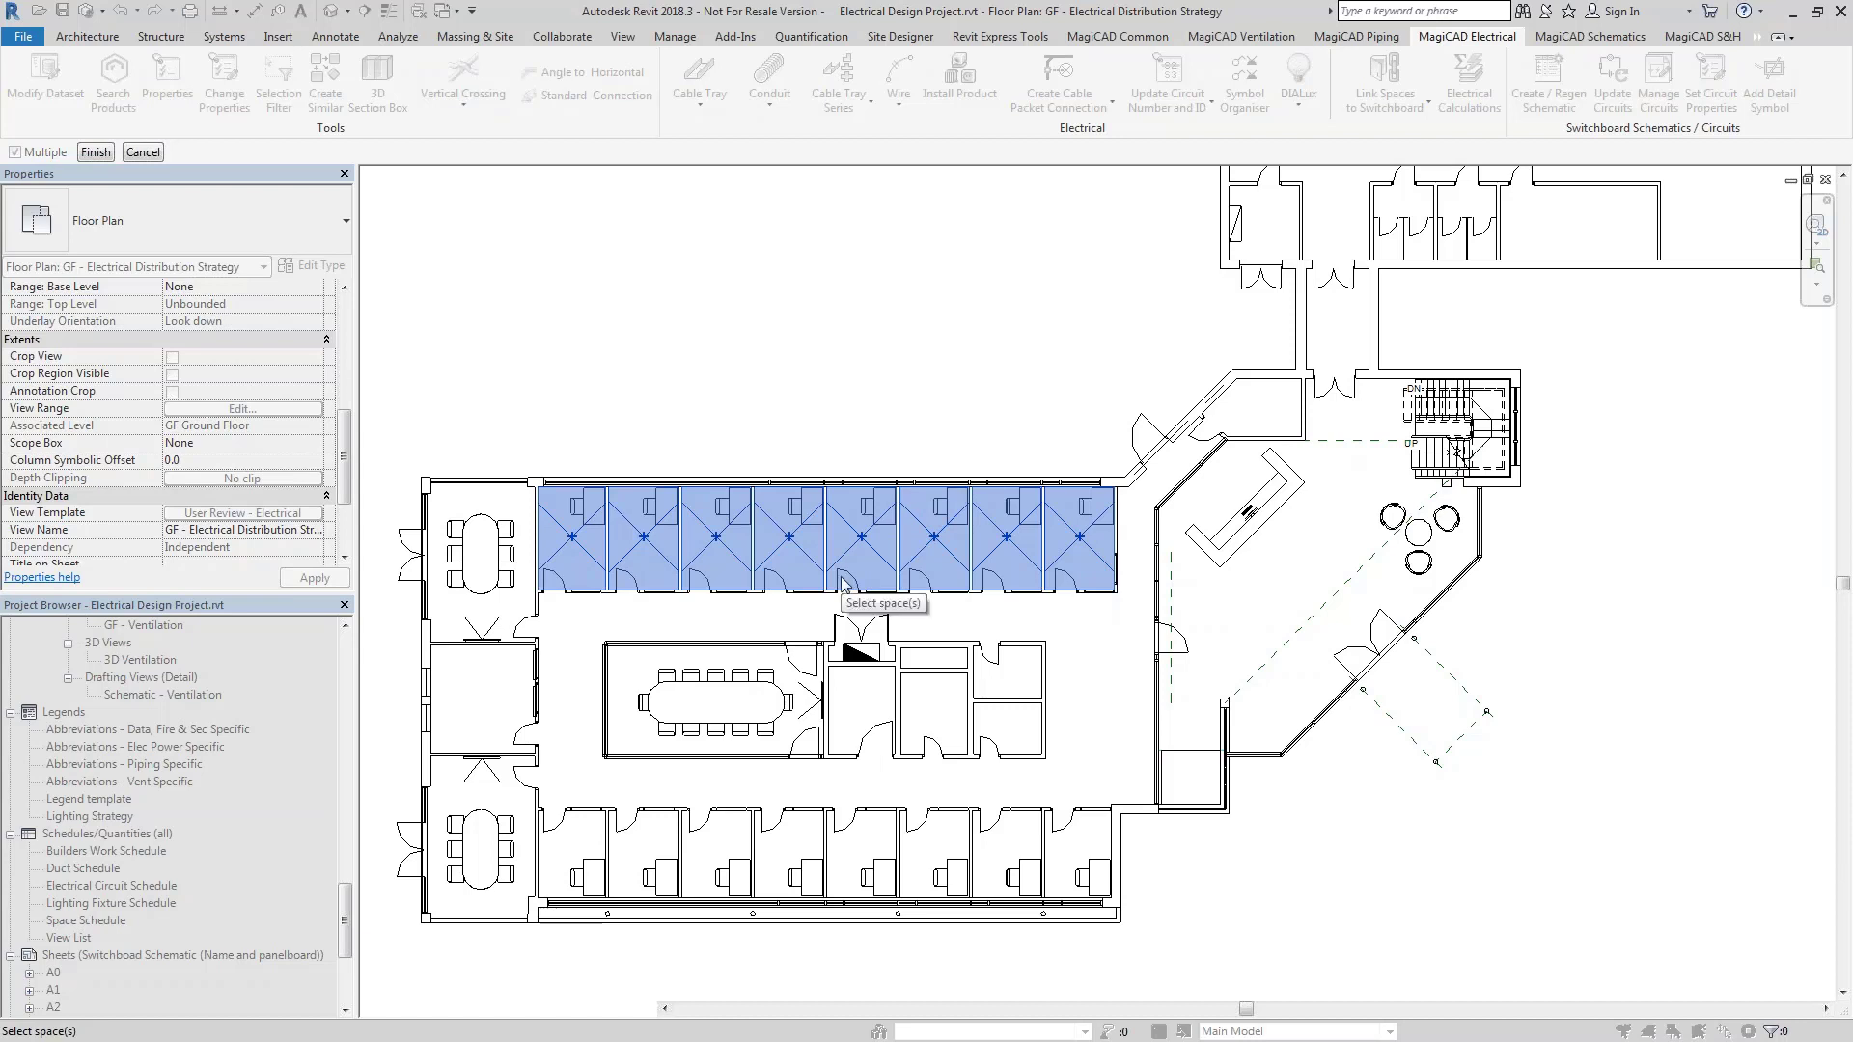
pyautogui.click(93, 151)
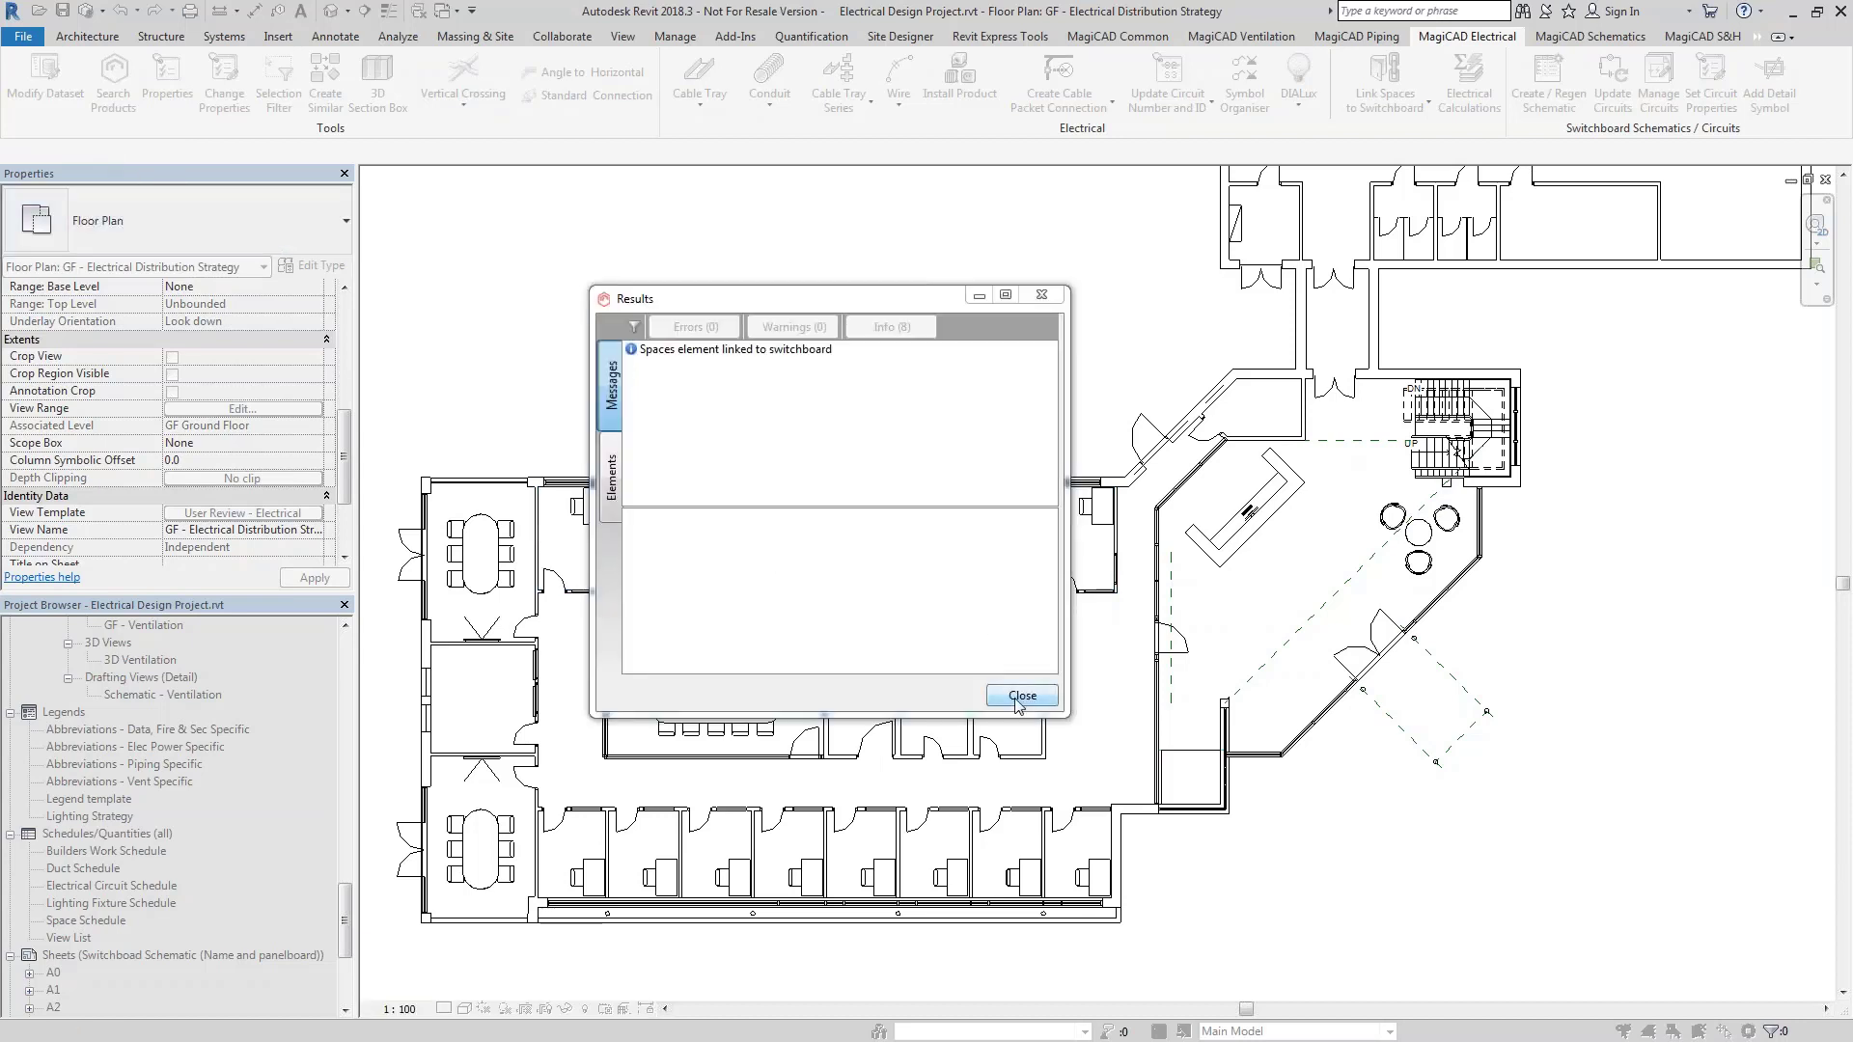
pyautogui.click(1021, 696)
# Close and reopen the GF - Electrical Distribution Strategy floor plan to refresh the office phase colouring
pyautogui.scroll(-2, 885, 560)
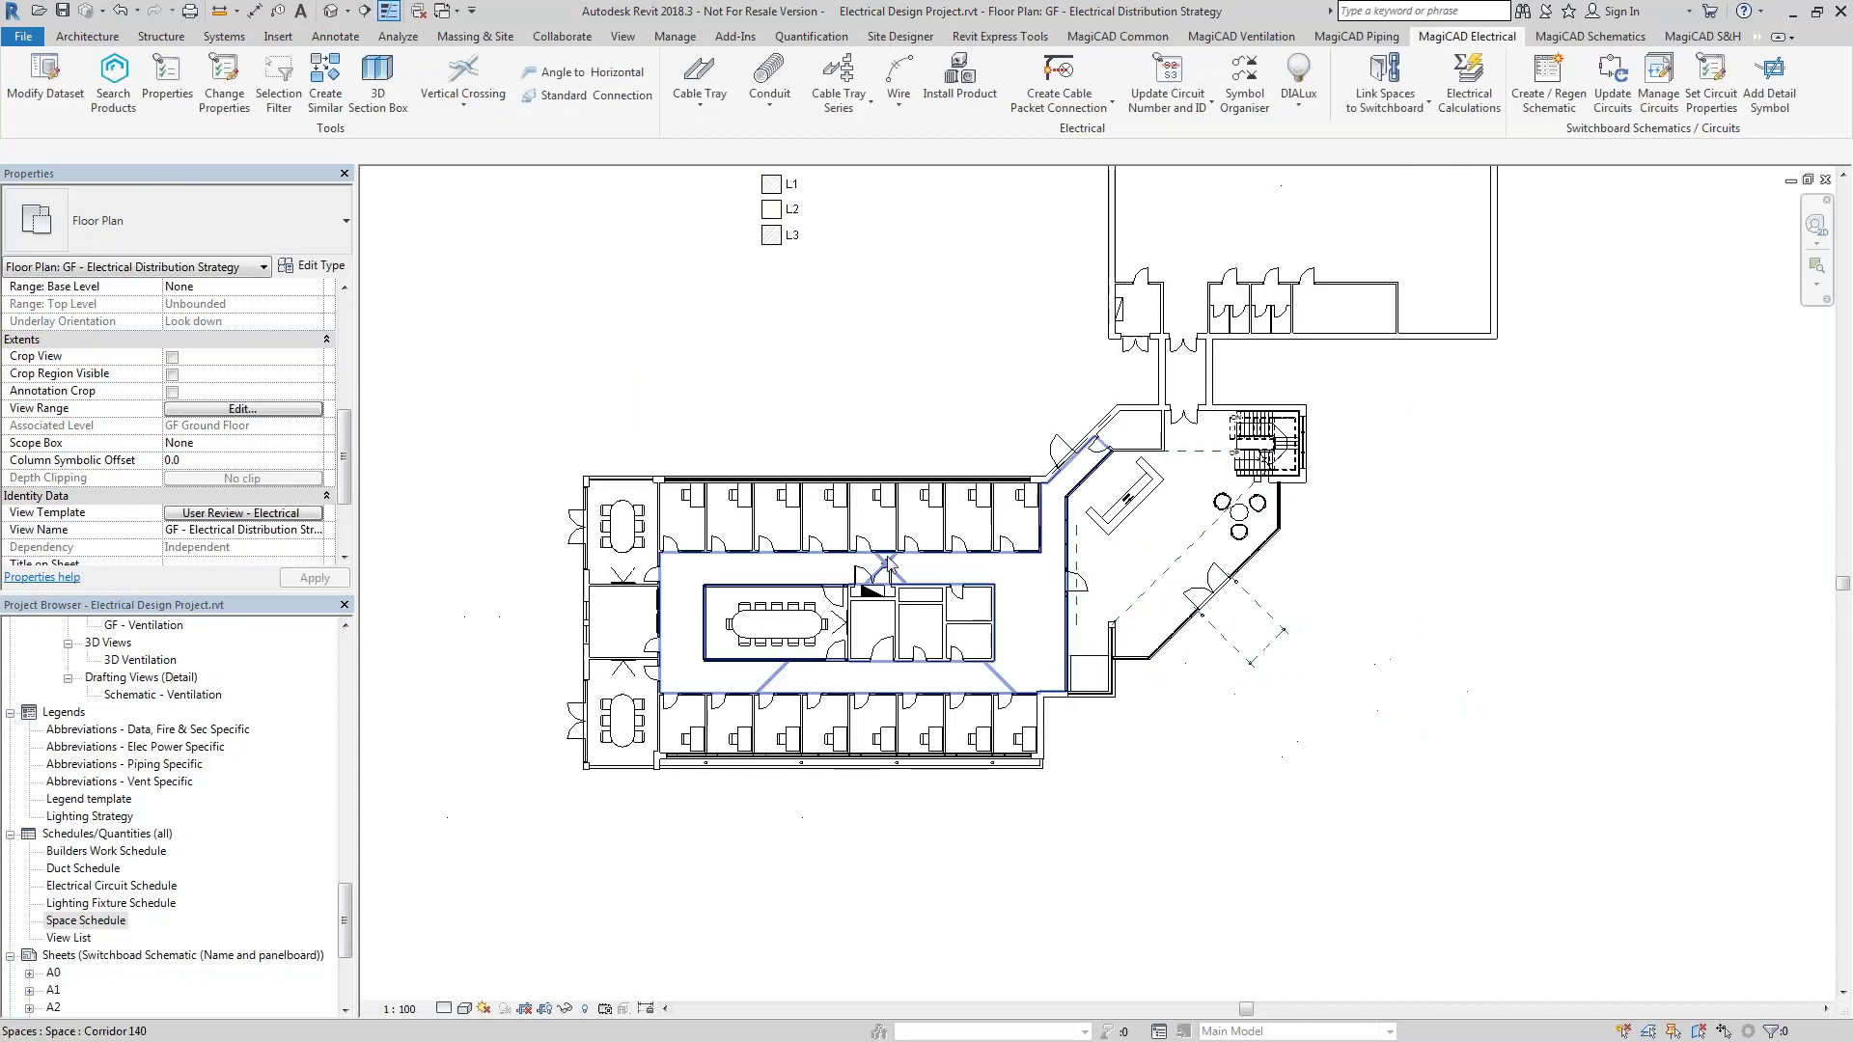
pyautogui.click(1827, 181)
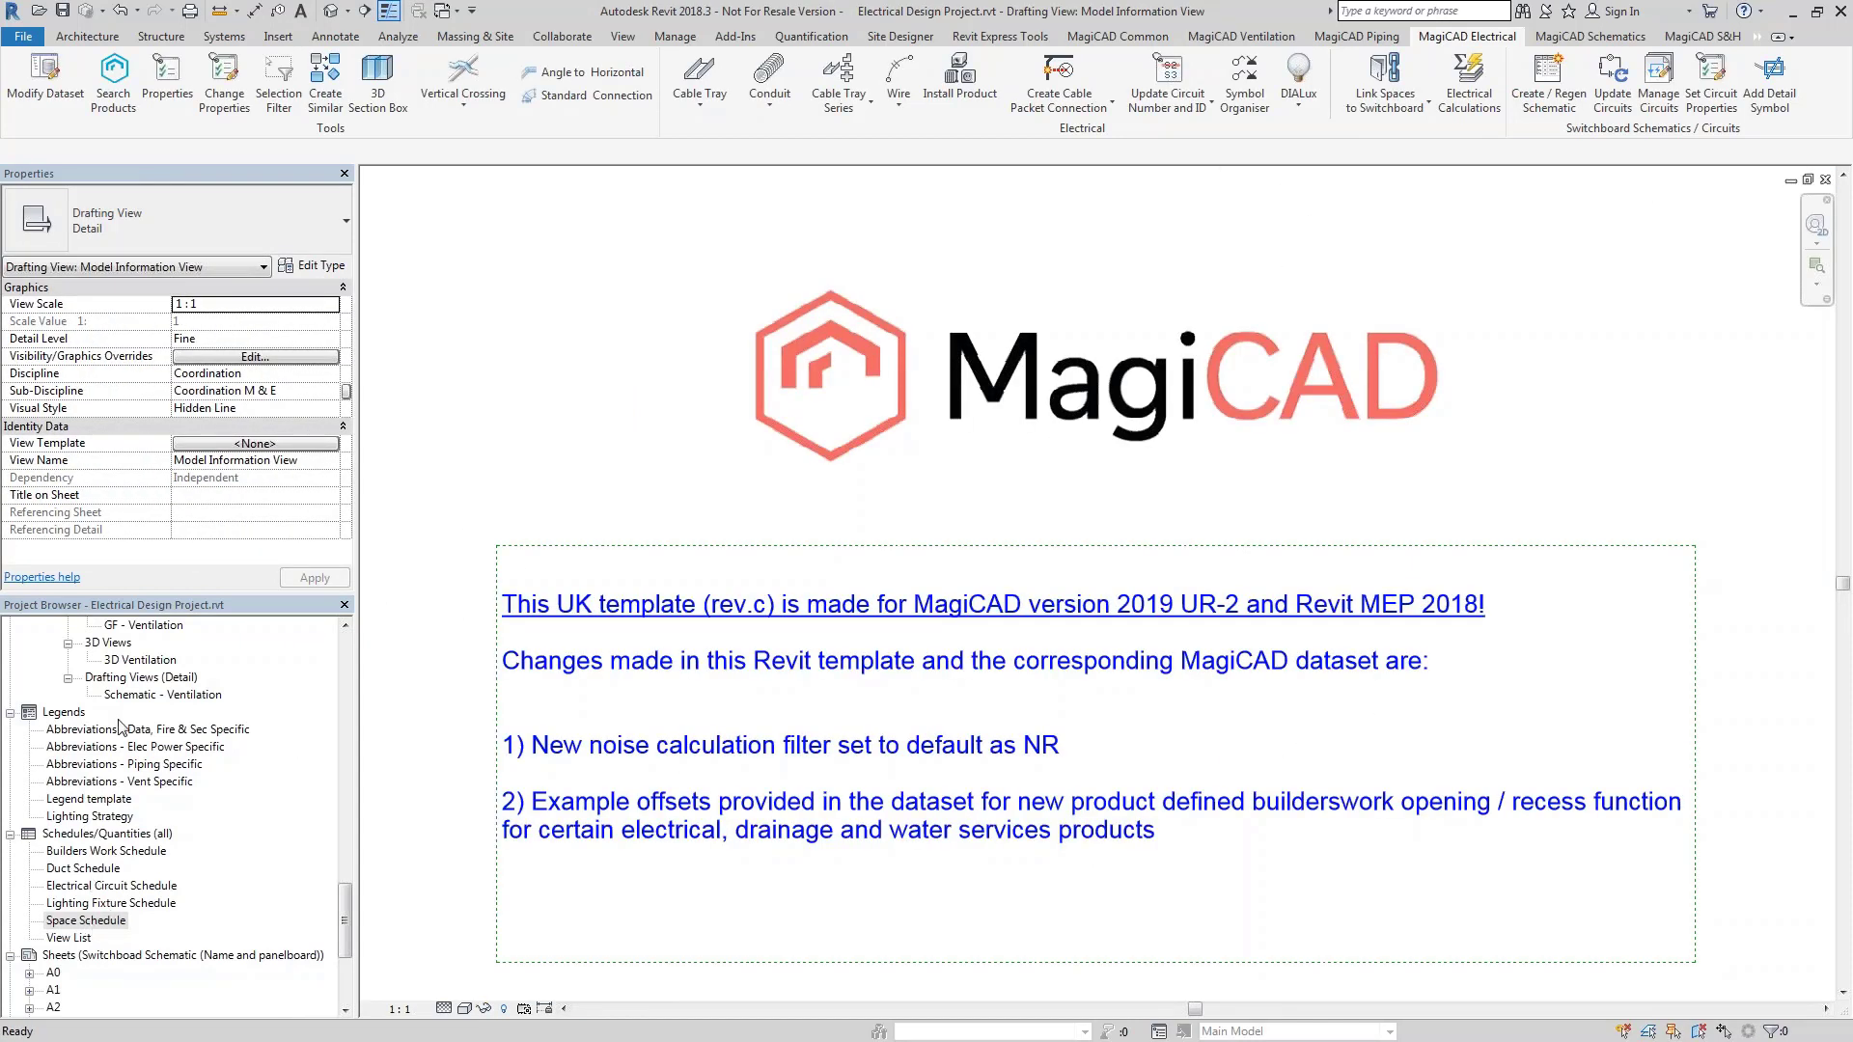
pyautogui.click(85, 920)
pyautogui.scroll(8, 217, 723)
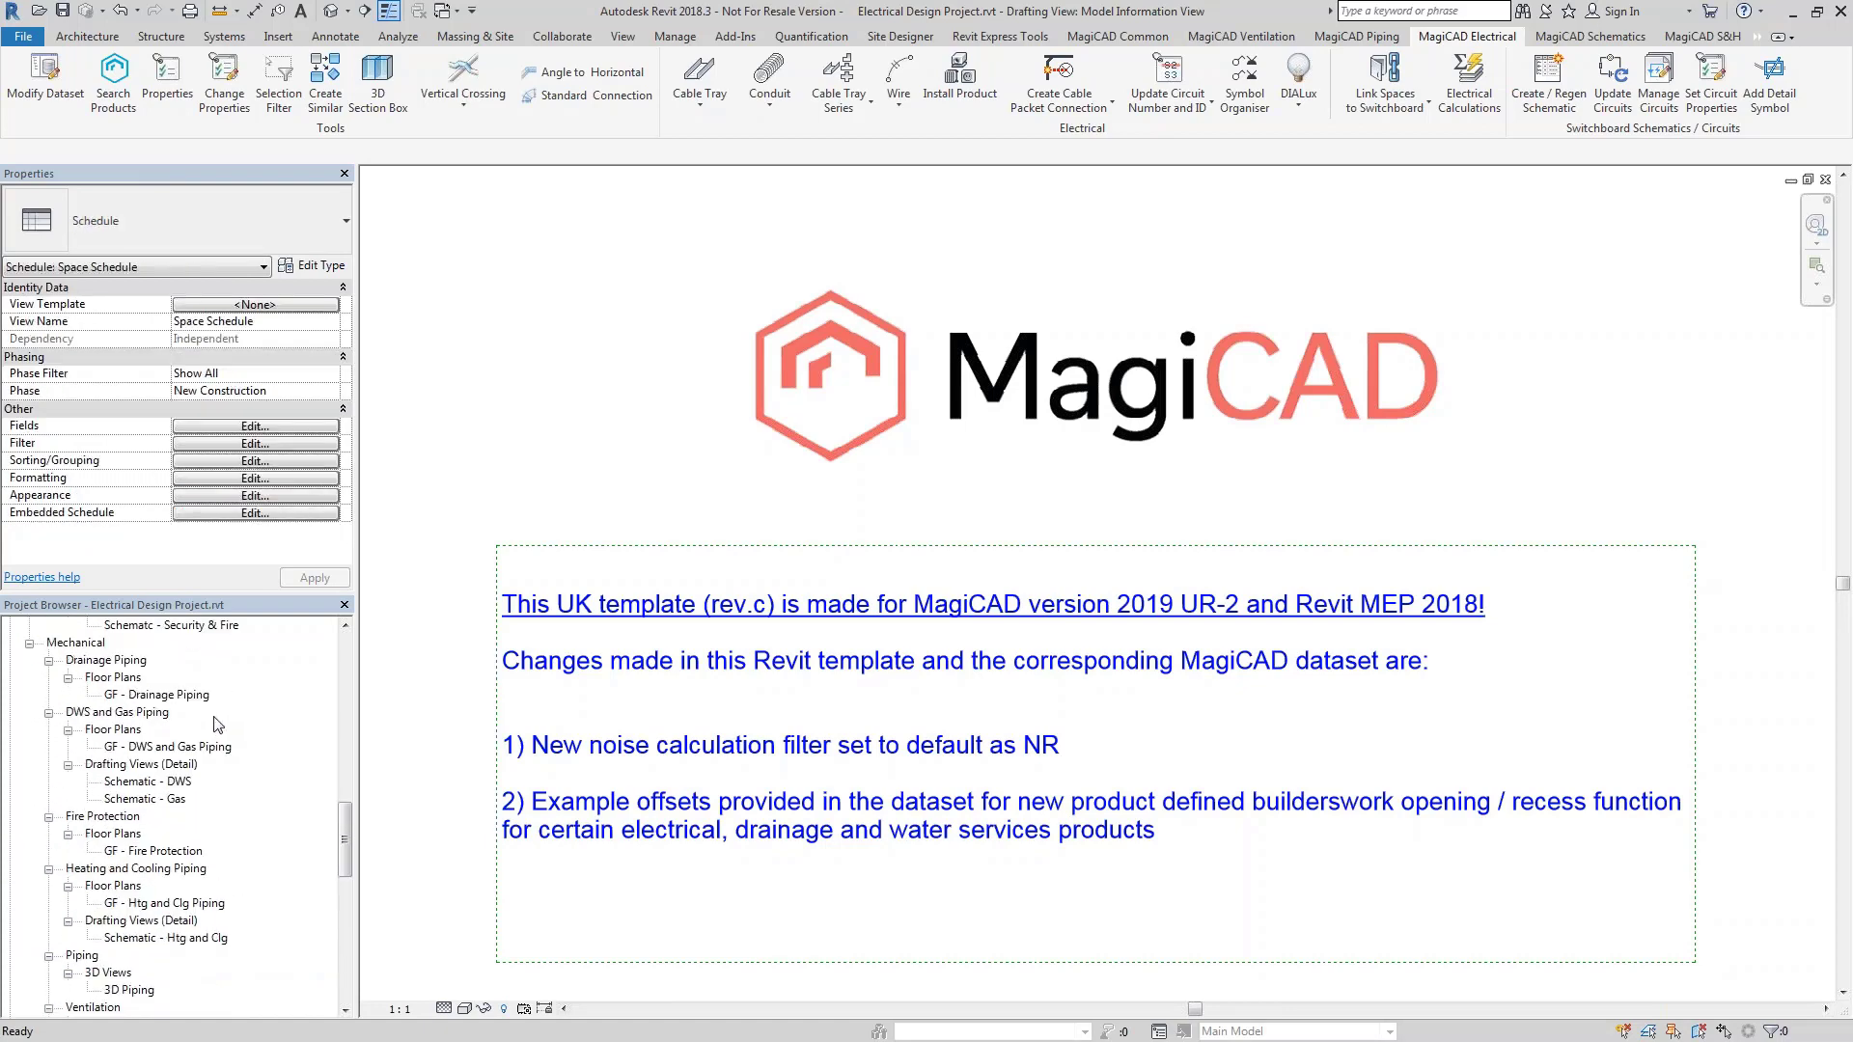
pyautogui.scroll(10, 217, 724)
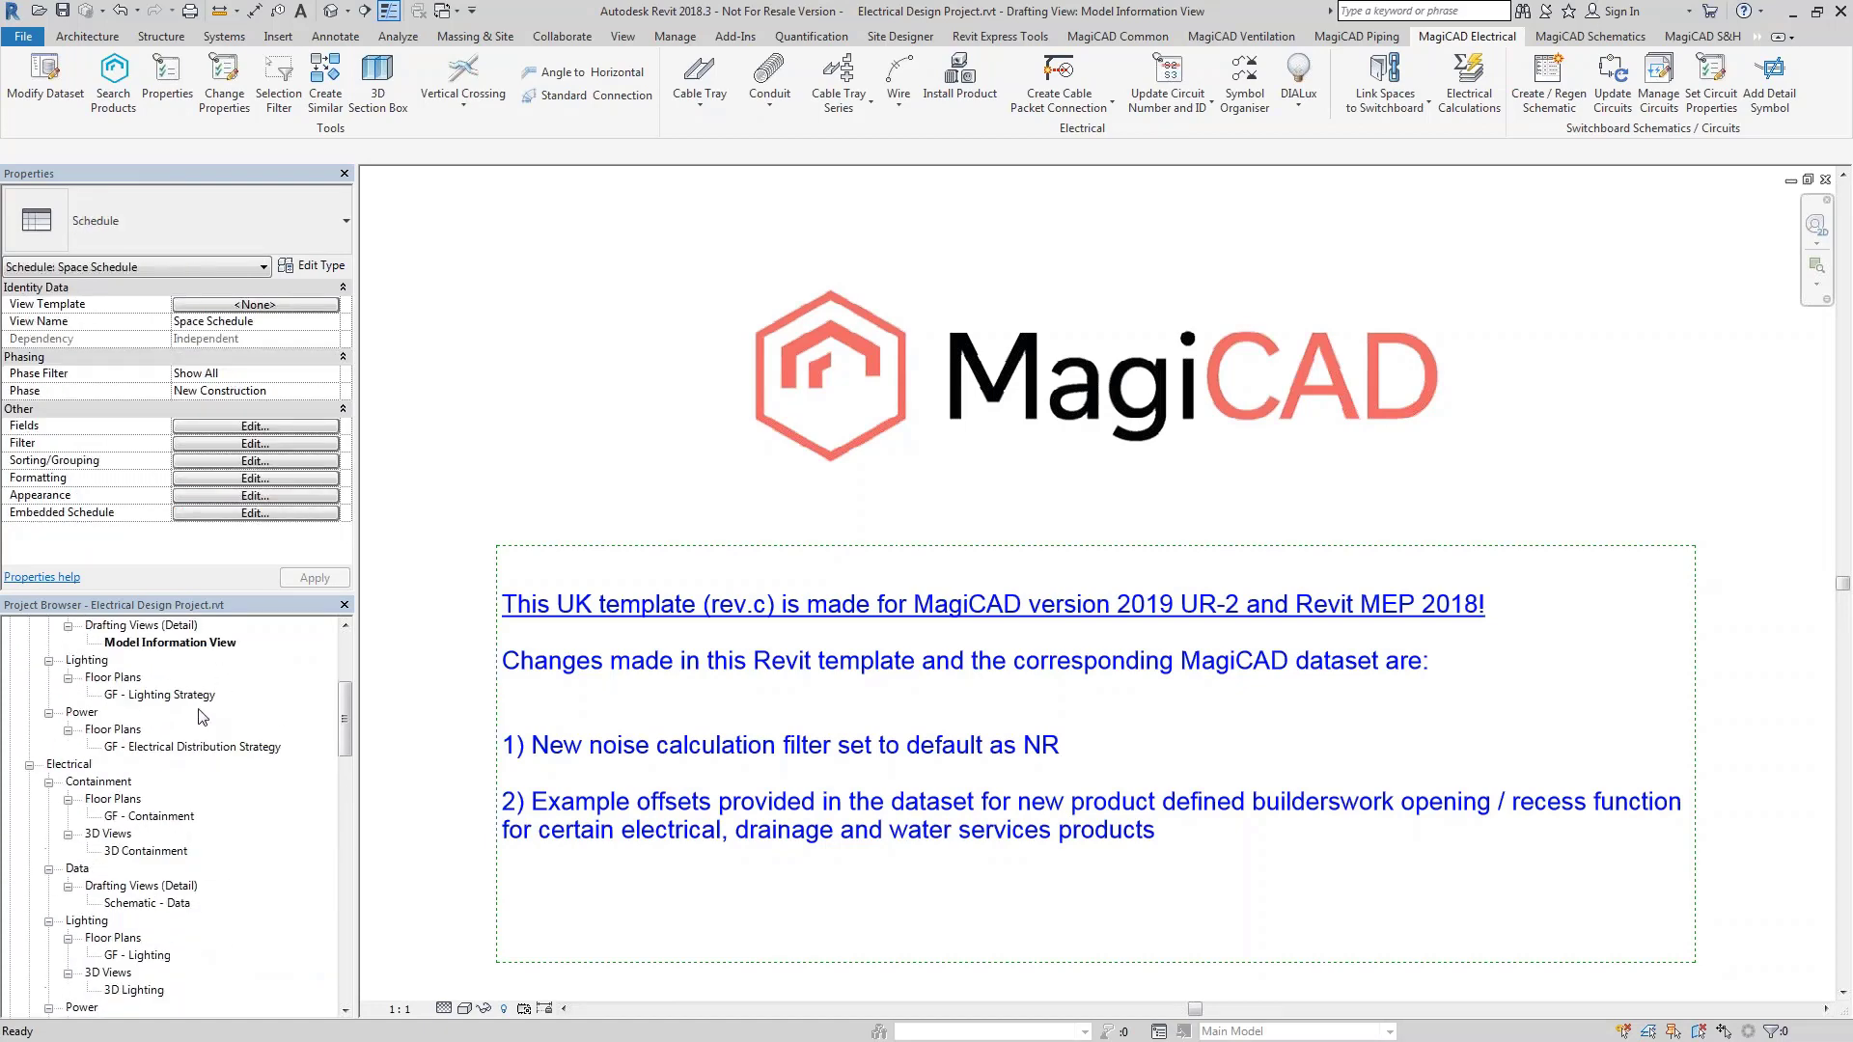
pyautogui.scroll(1, 201, 719)
pyautogui.doubleClick(204, 803)
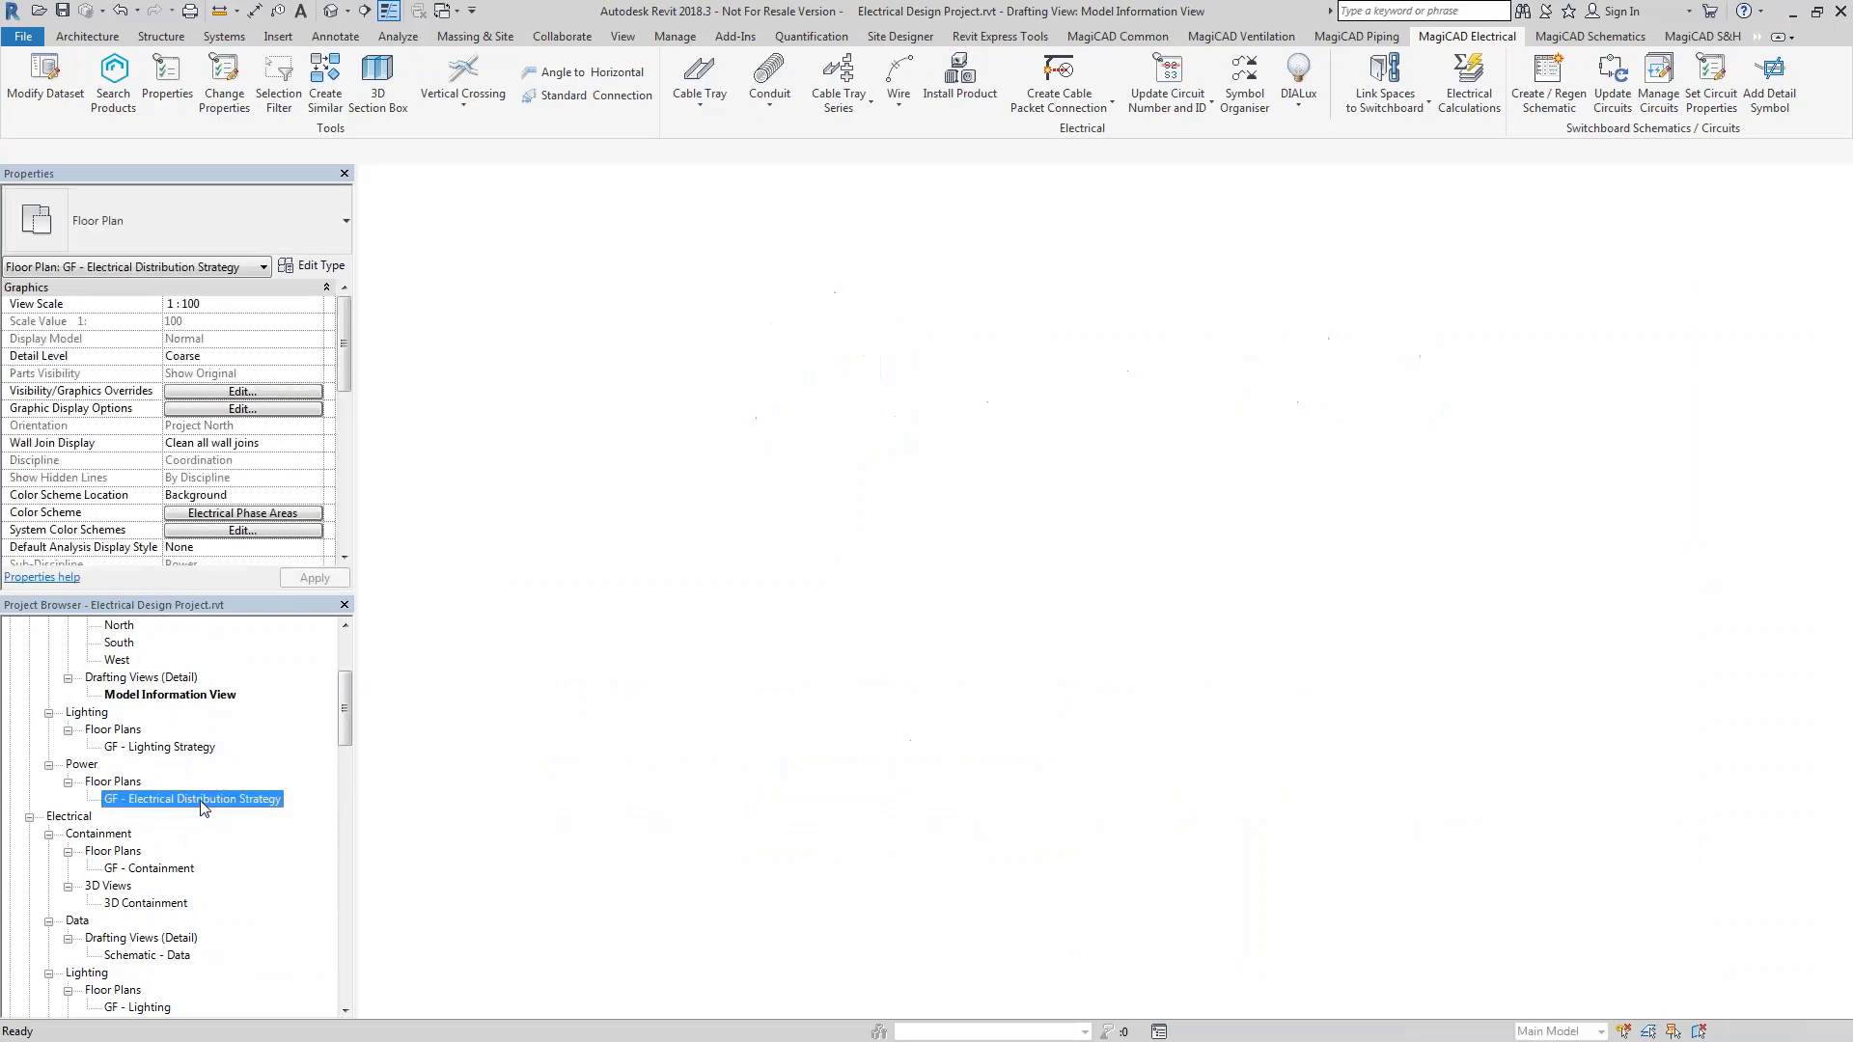
pyautogui.scroll(4, 977, 797)
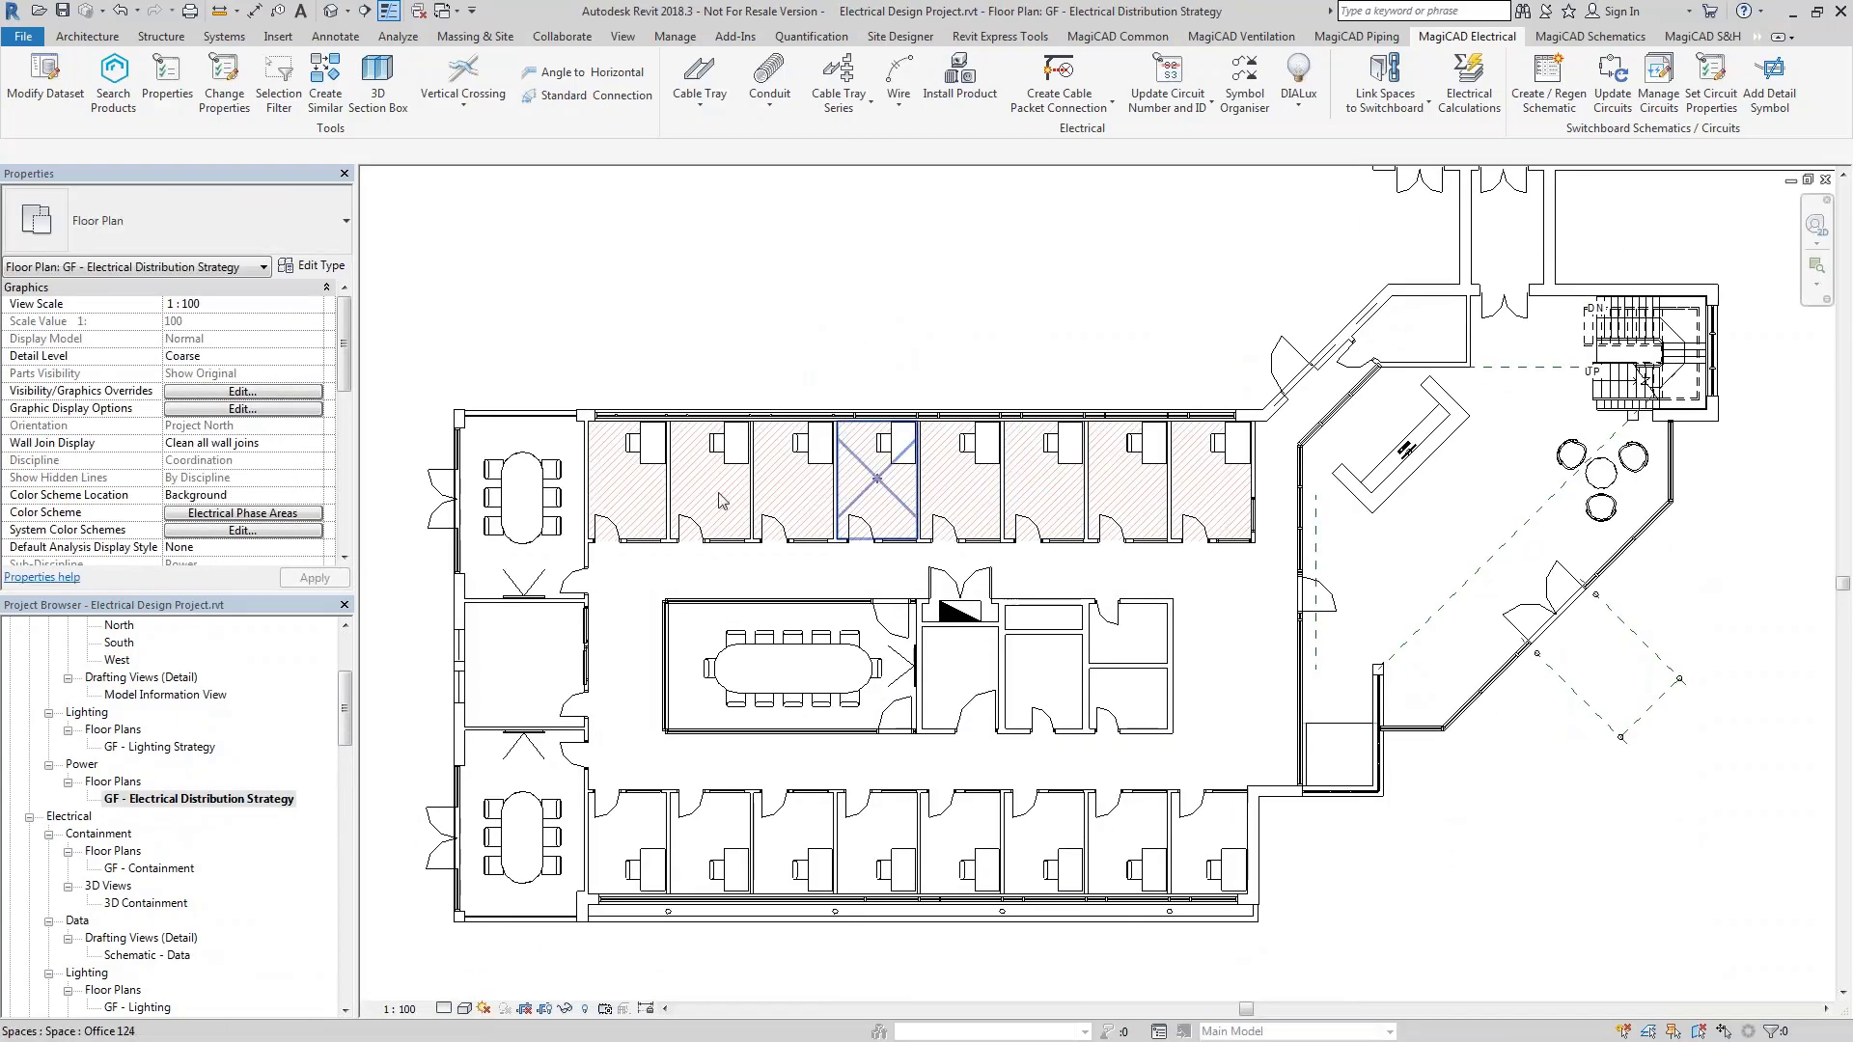
# Link the eight offices in the lower row to switchboard DBG on phase L3 only
pyautogui.scroll(-2, 787, 331)
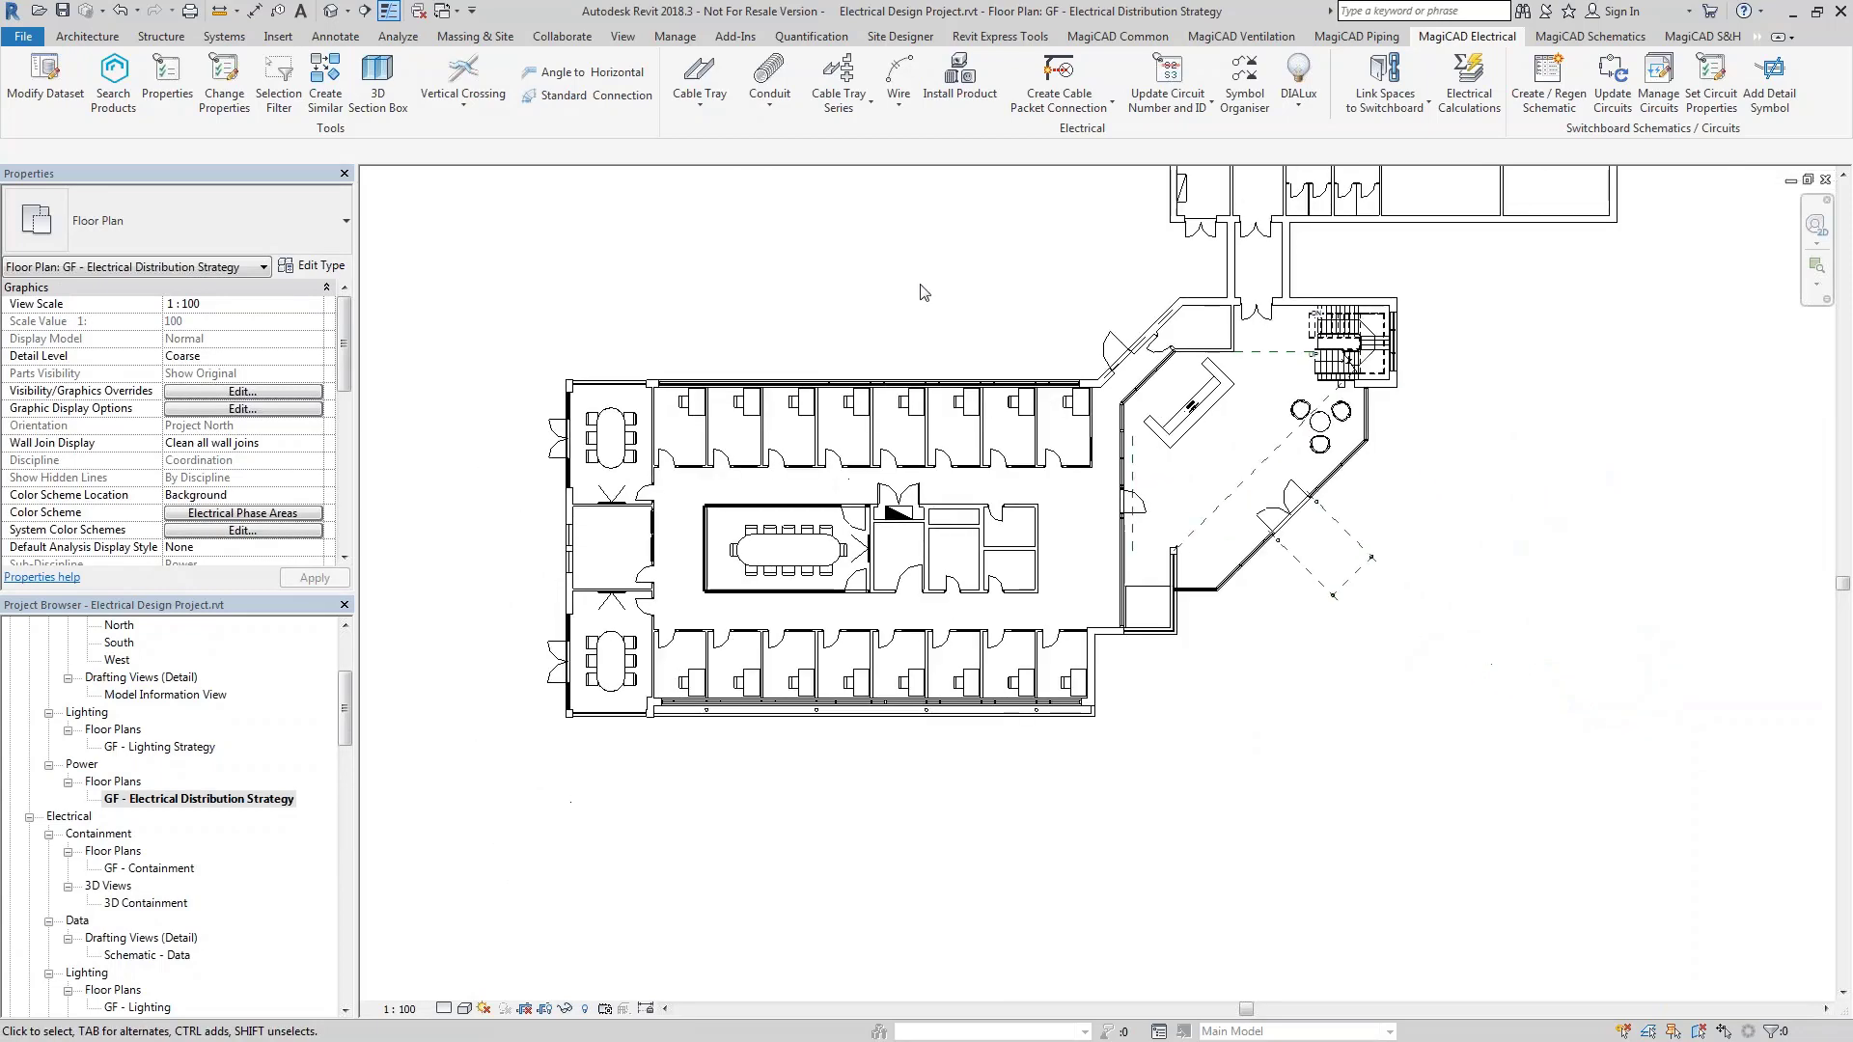
pyautogui.click(1384, 78)
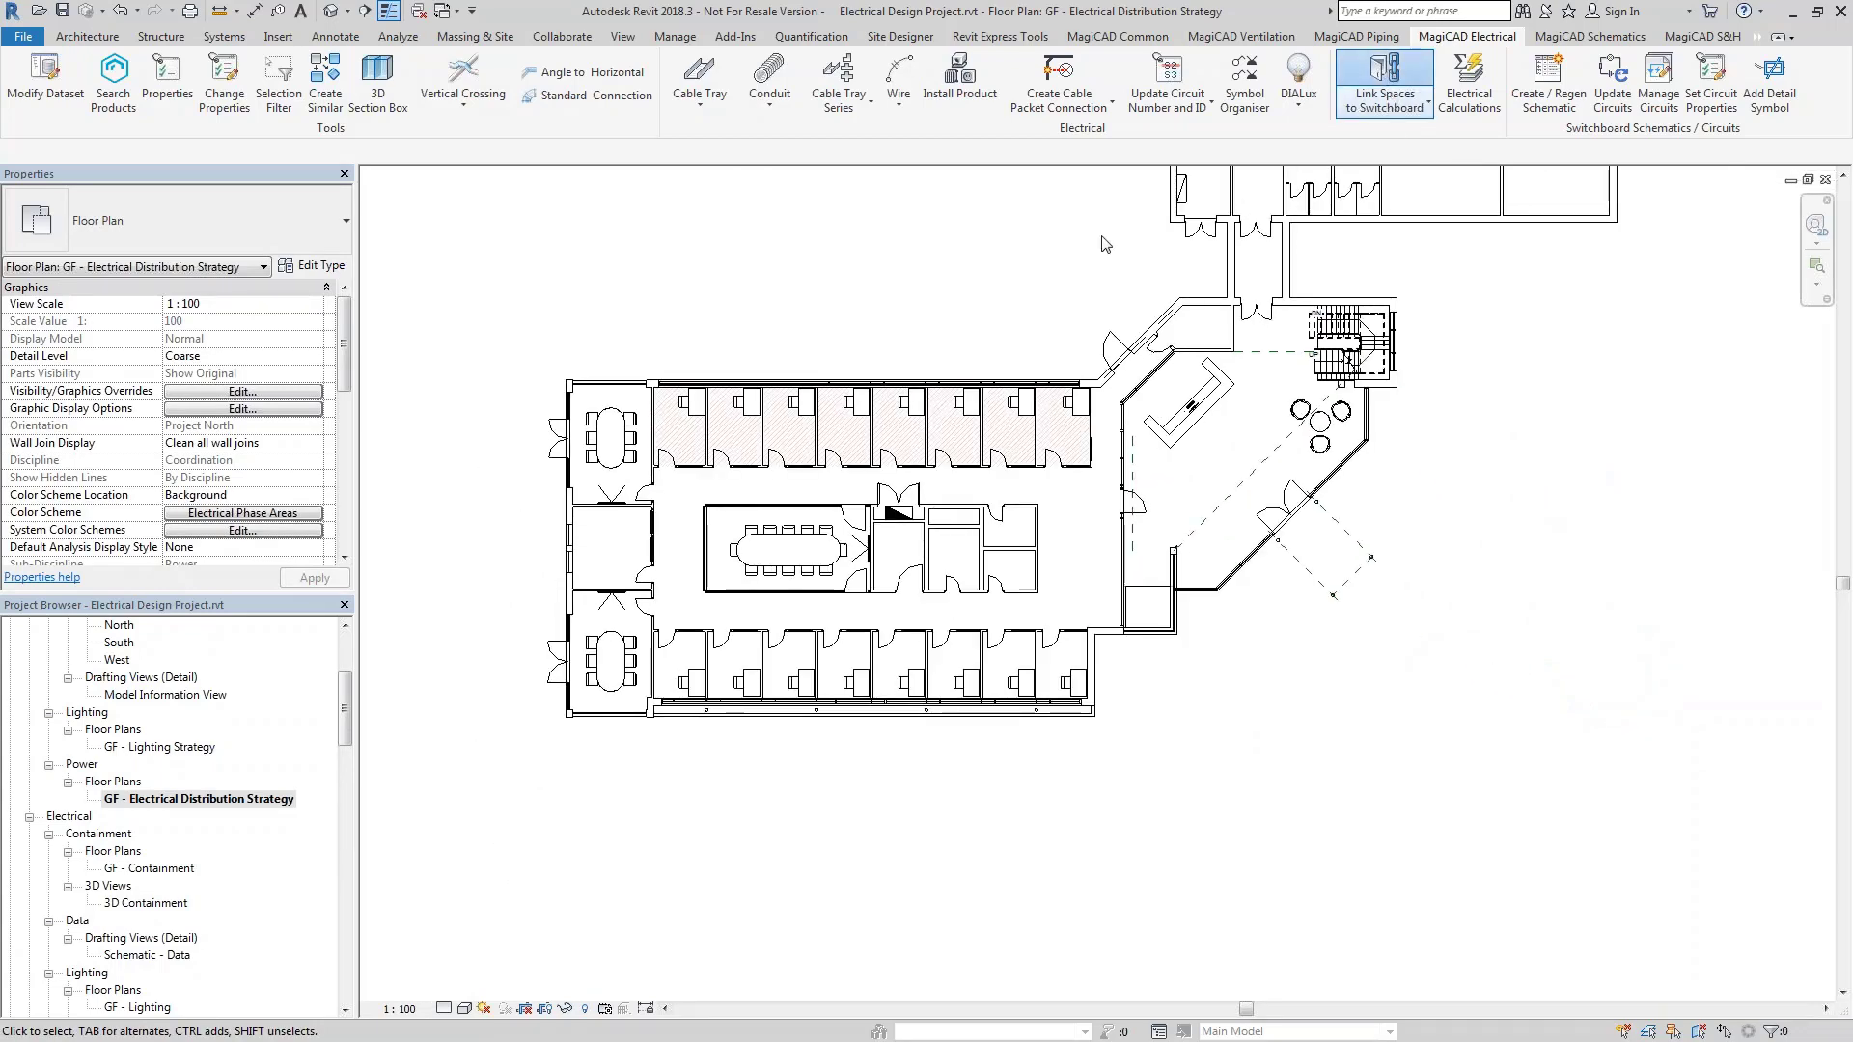
pyautogui.click(703, 592)
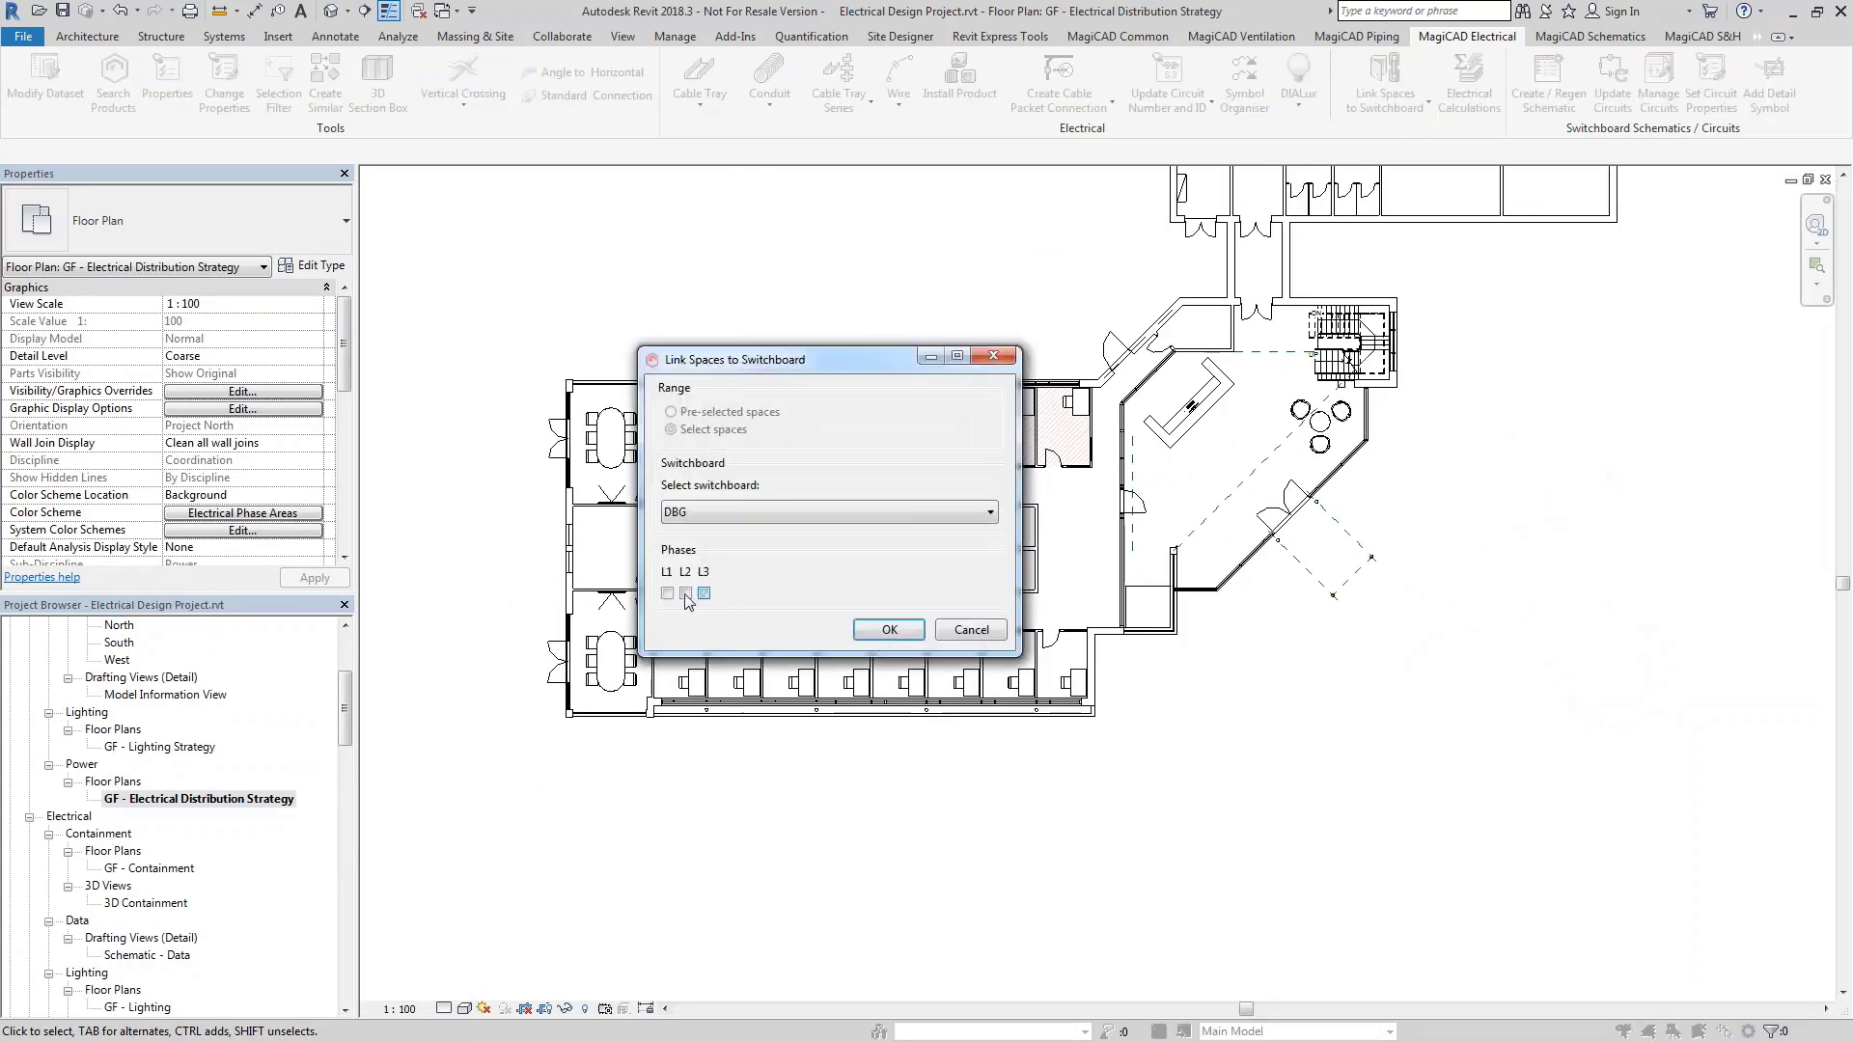
pyautogui.click(890, 630)
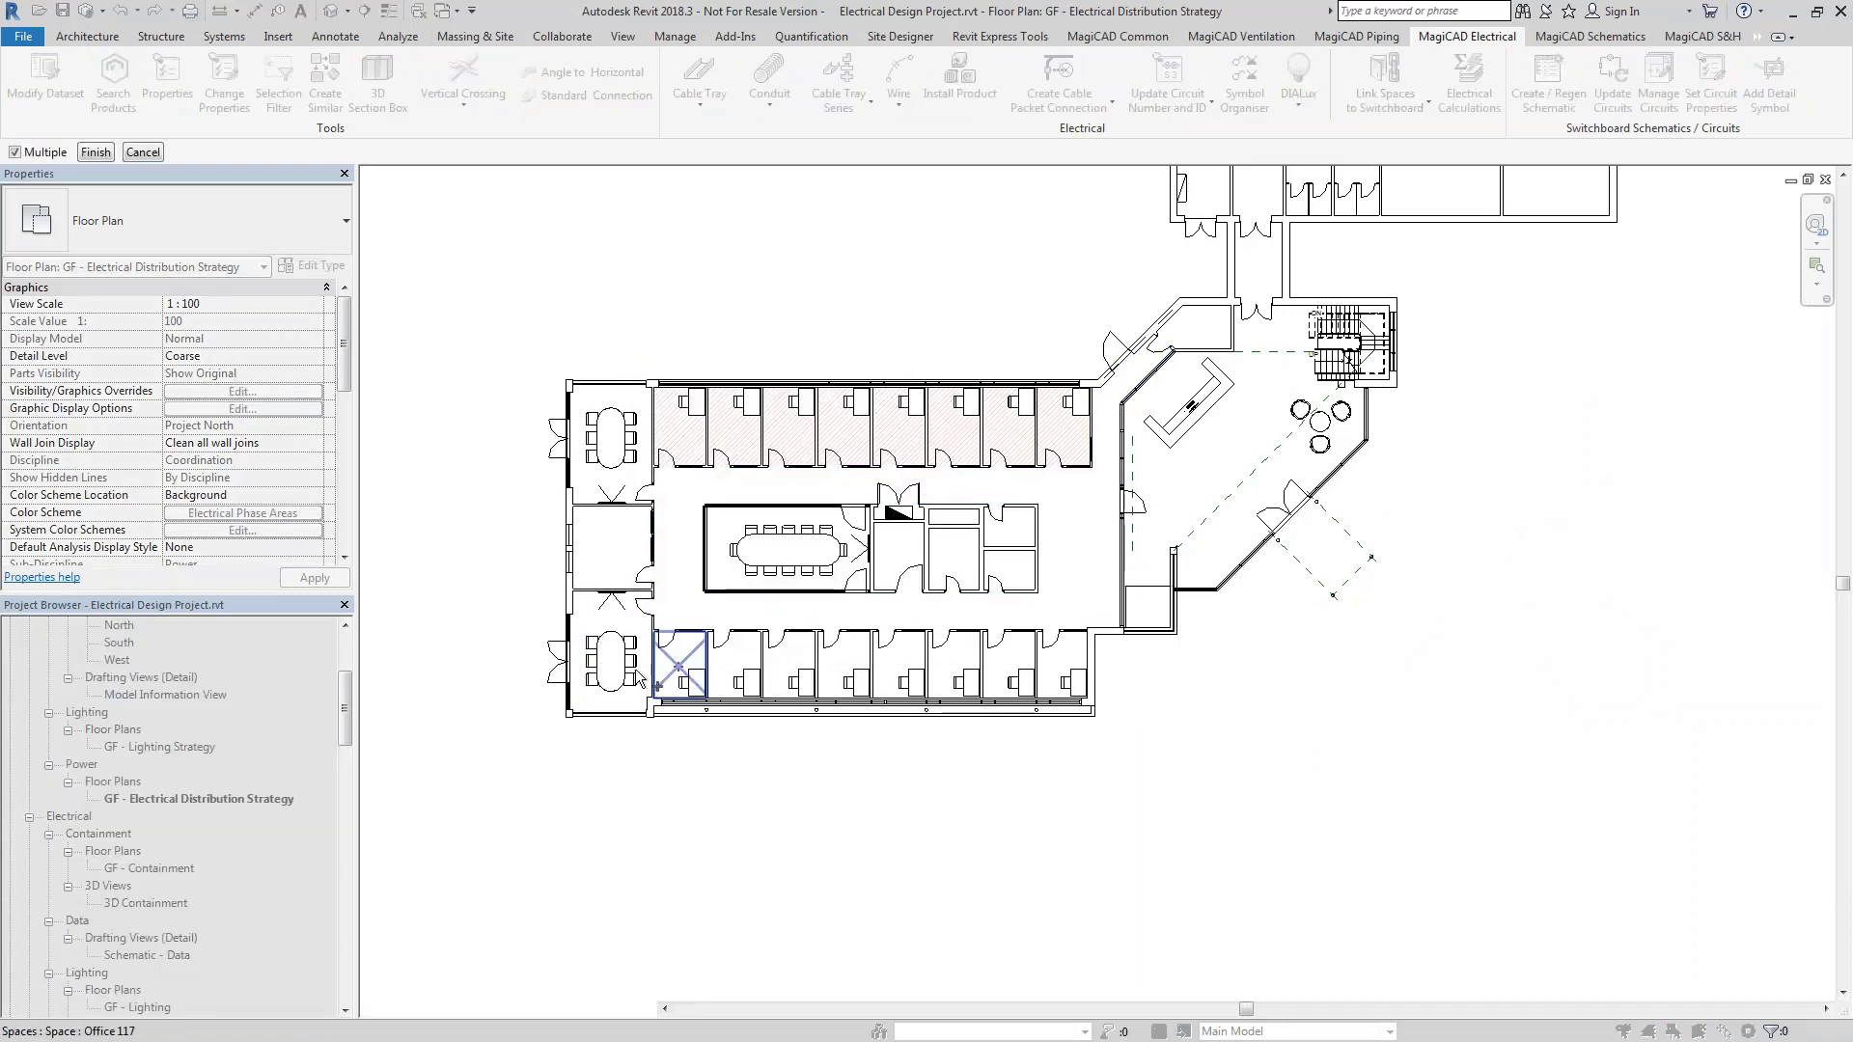
pyautogui.moveTo(605, 756); pyautogui.dragTo(1129, 614)
pyautogui.click(103, 160)
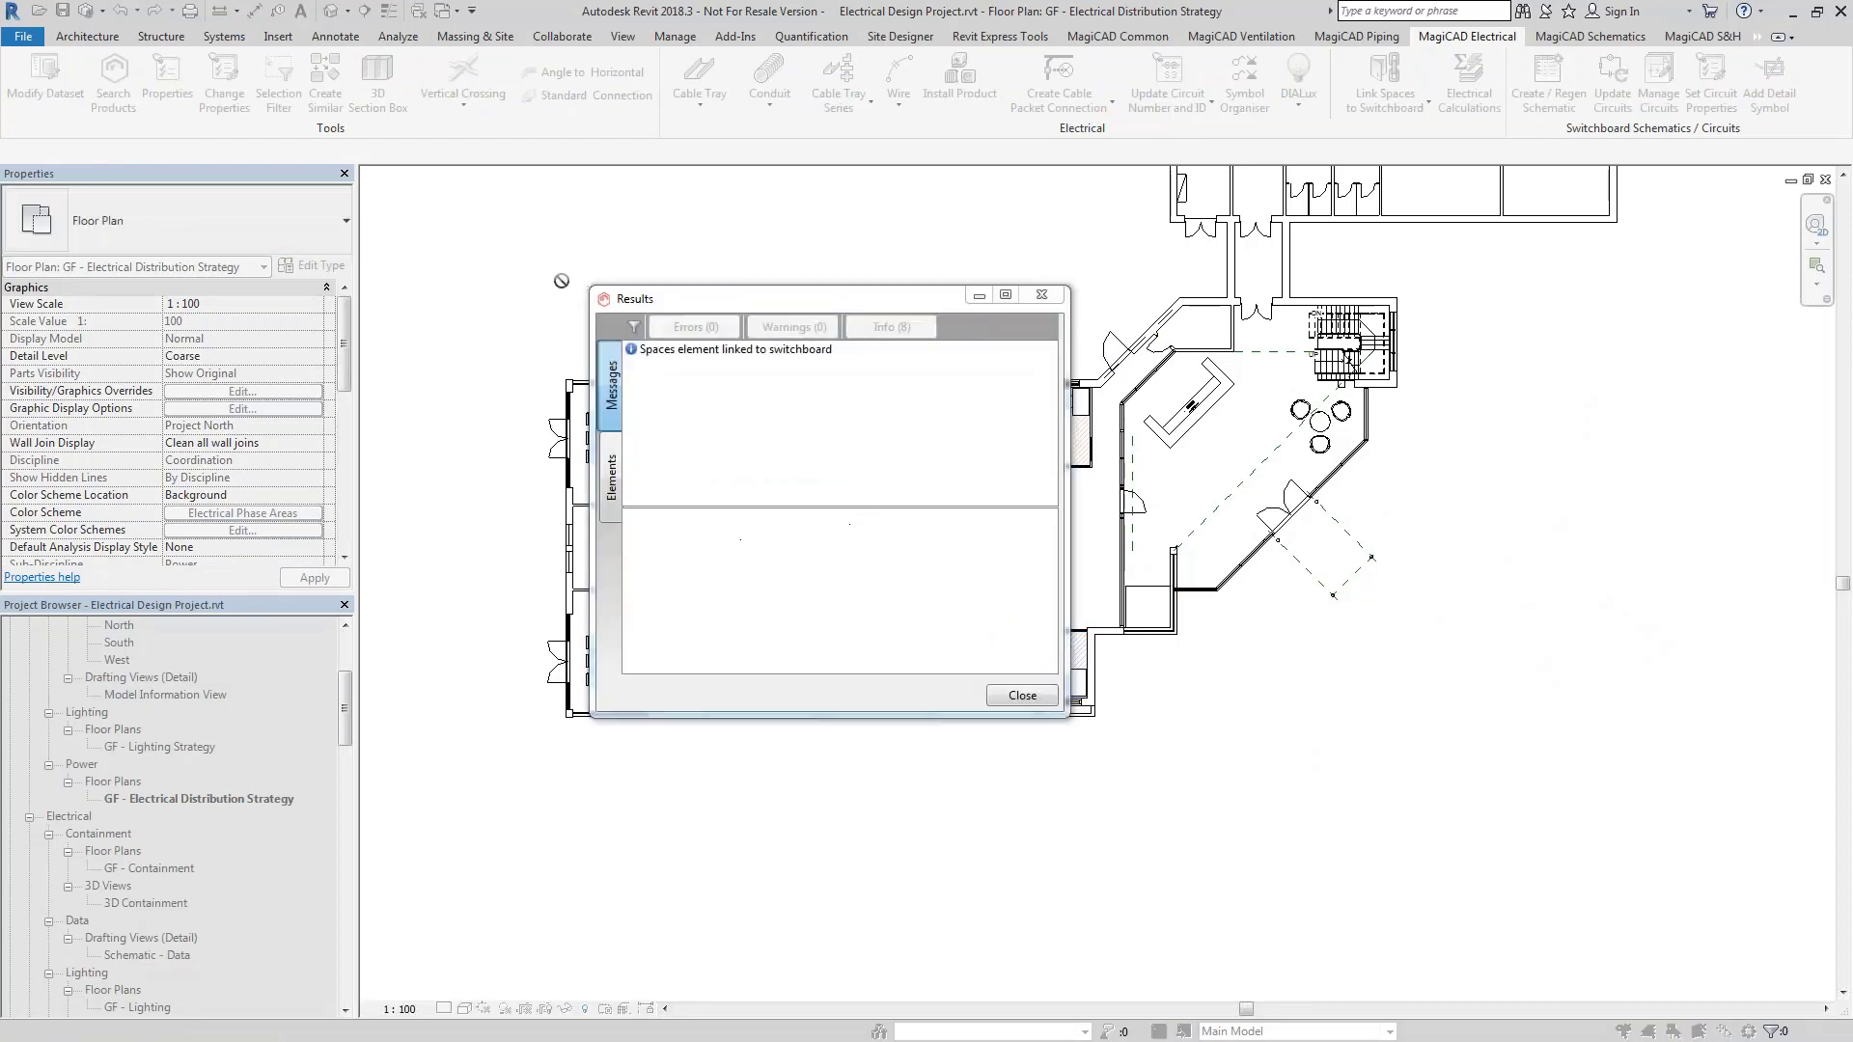
pyautogui.click(1020, 695)
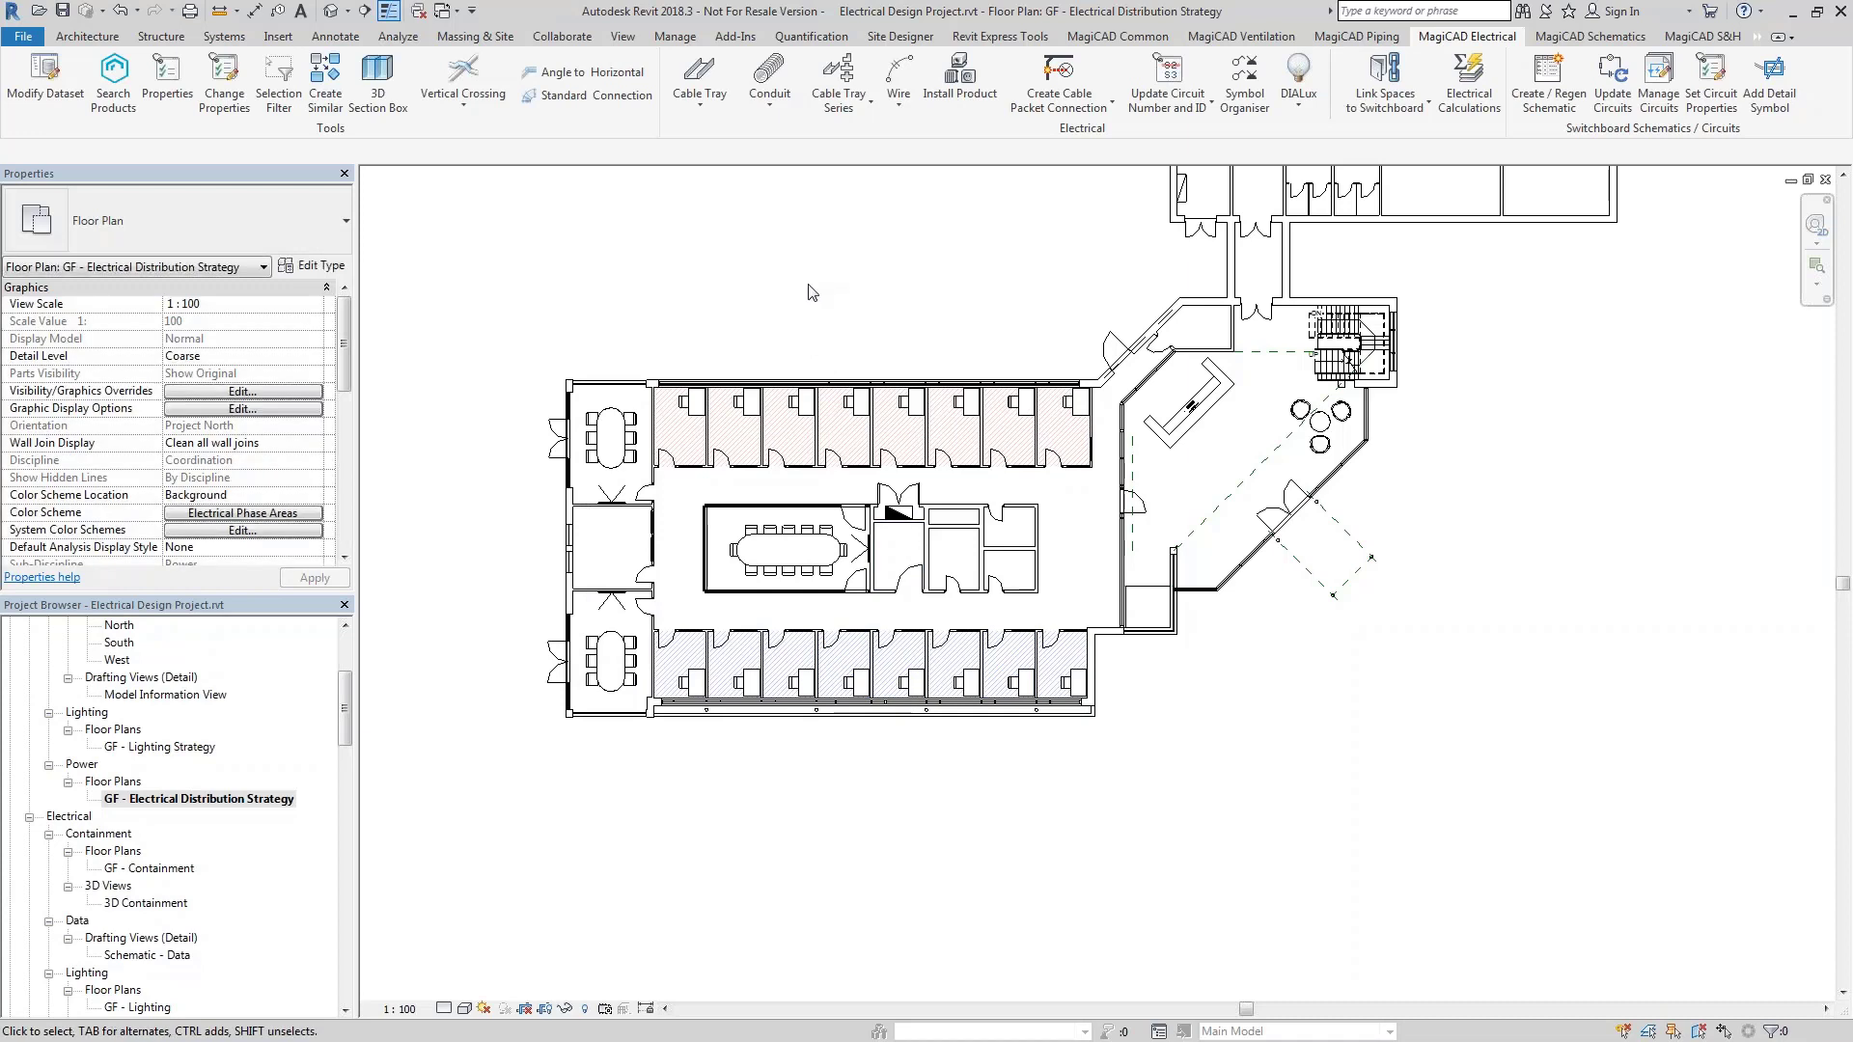
# Update the power data from the spaces linked to the switchboard and dismiss the results report
pyautogui.click(1390, 102)
pyautogui.click(1418, 180)
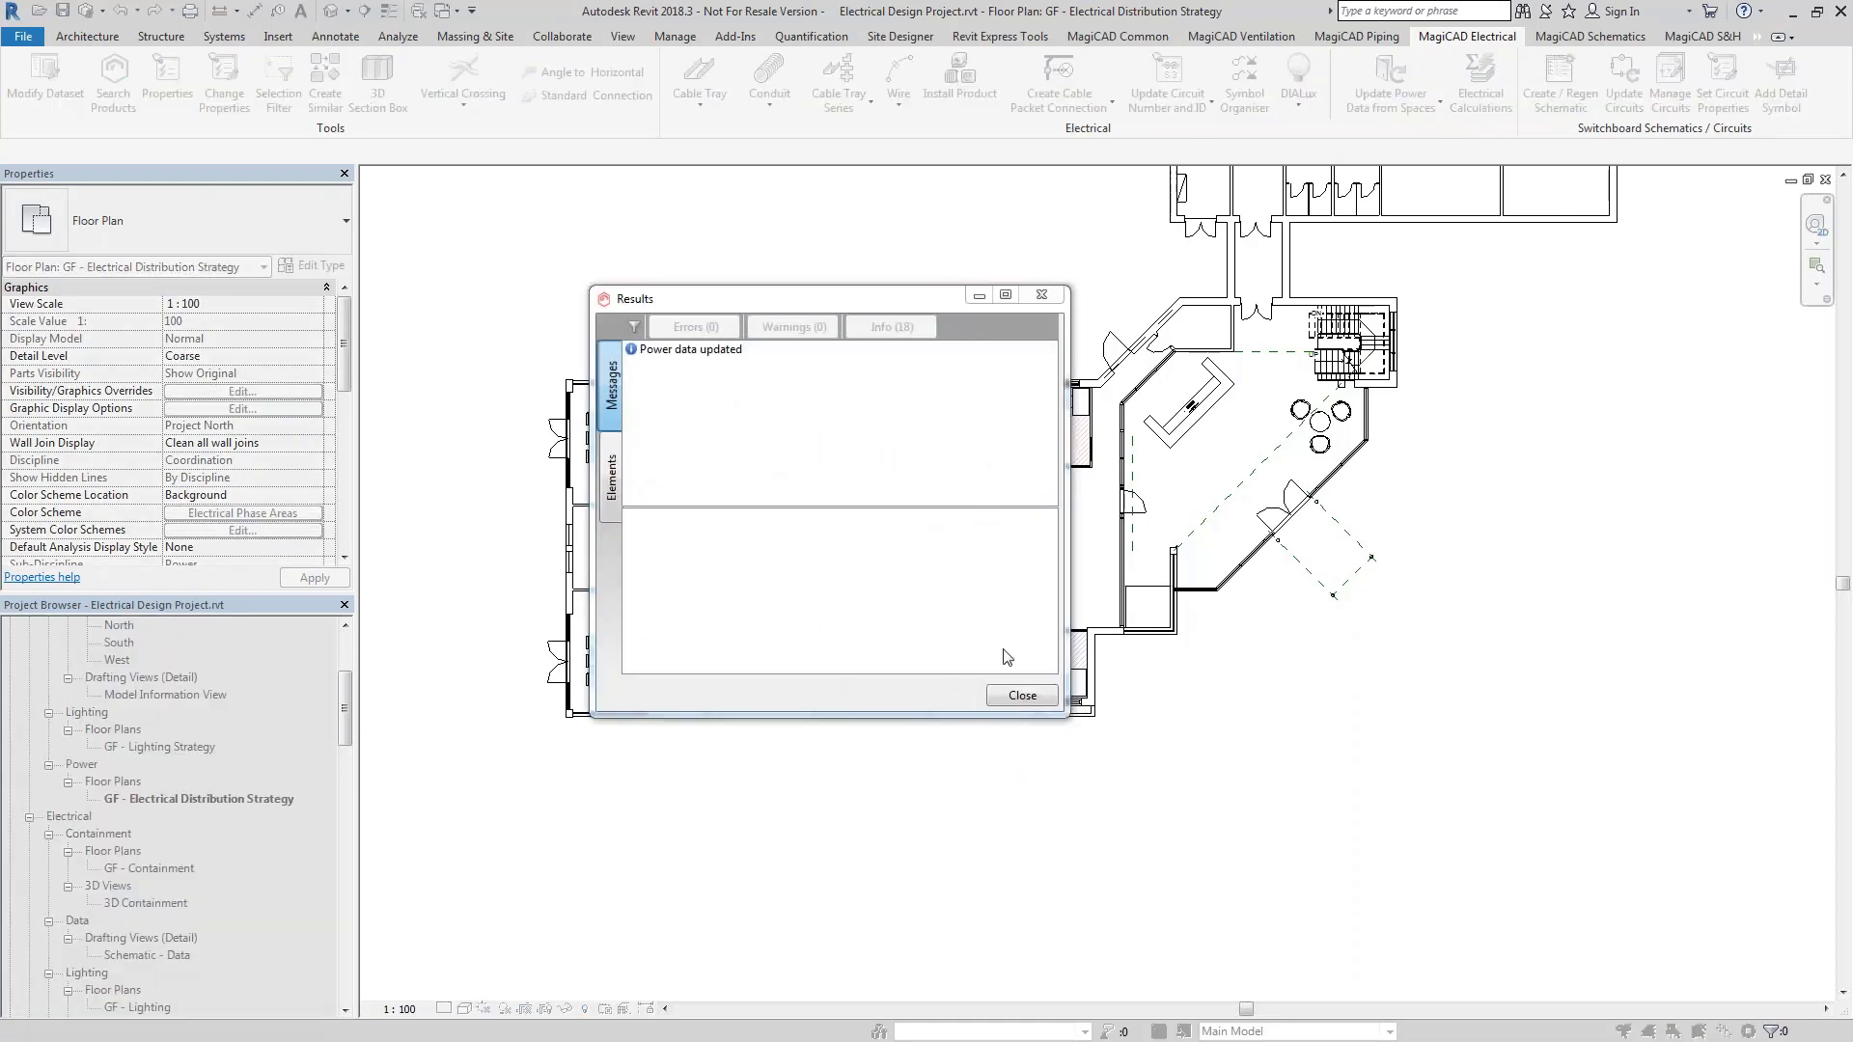
pyautogui.click(1020, 696)
# Set the MC Expansion Surplus of the ground floor distribution board DBG to 1.25 and deselect the board
pyautogui.click(898, 516)
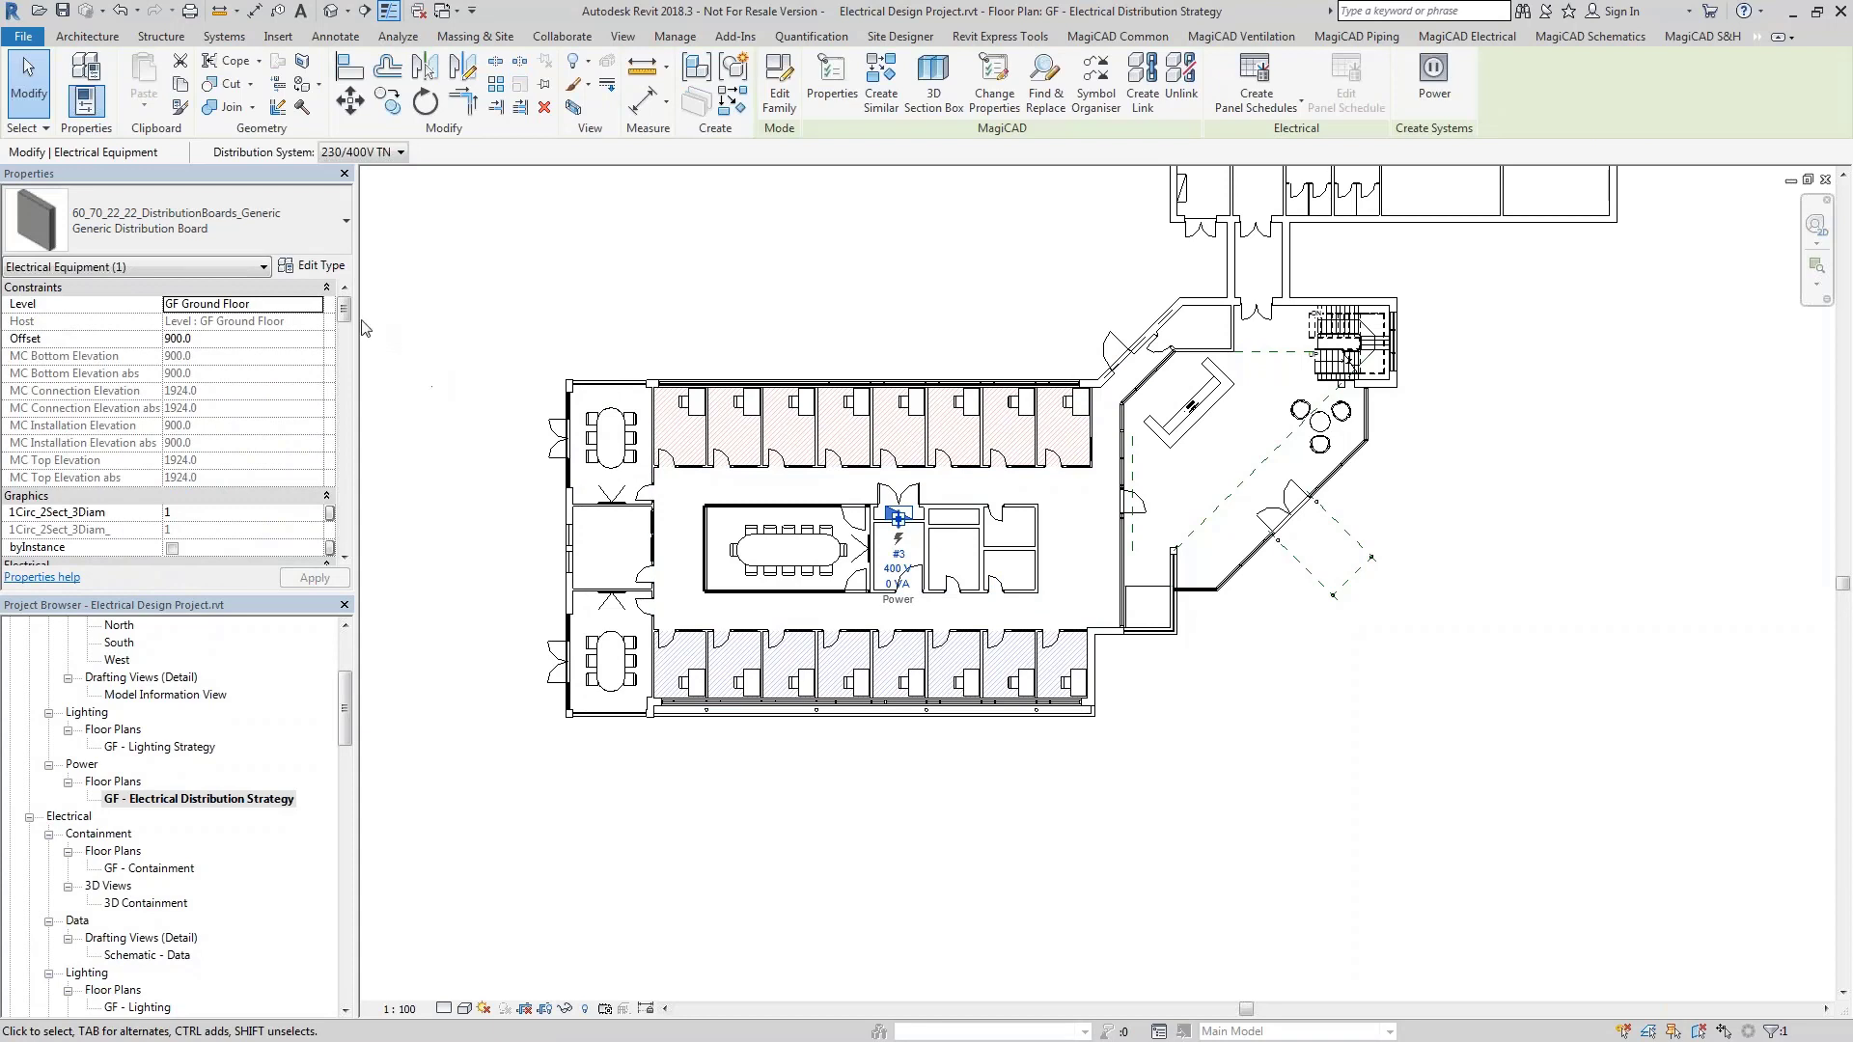
pyautogui.moveTo(345, 307); pyautogui.dragTo(347, 382)
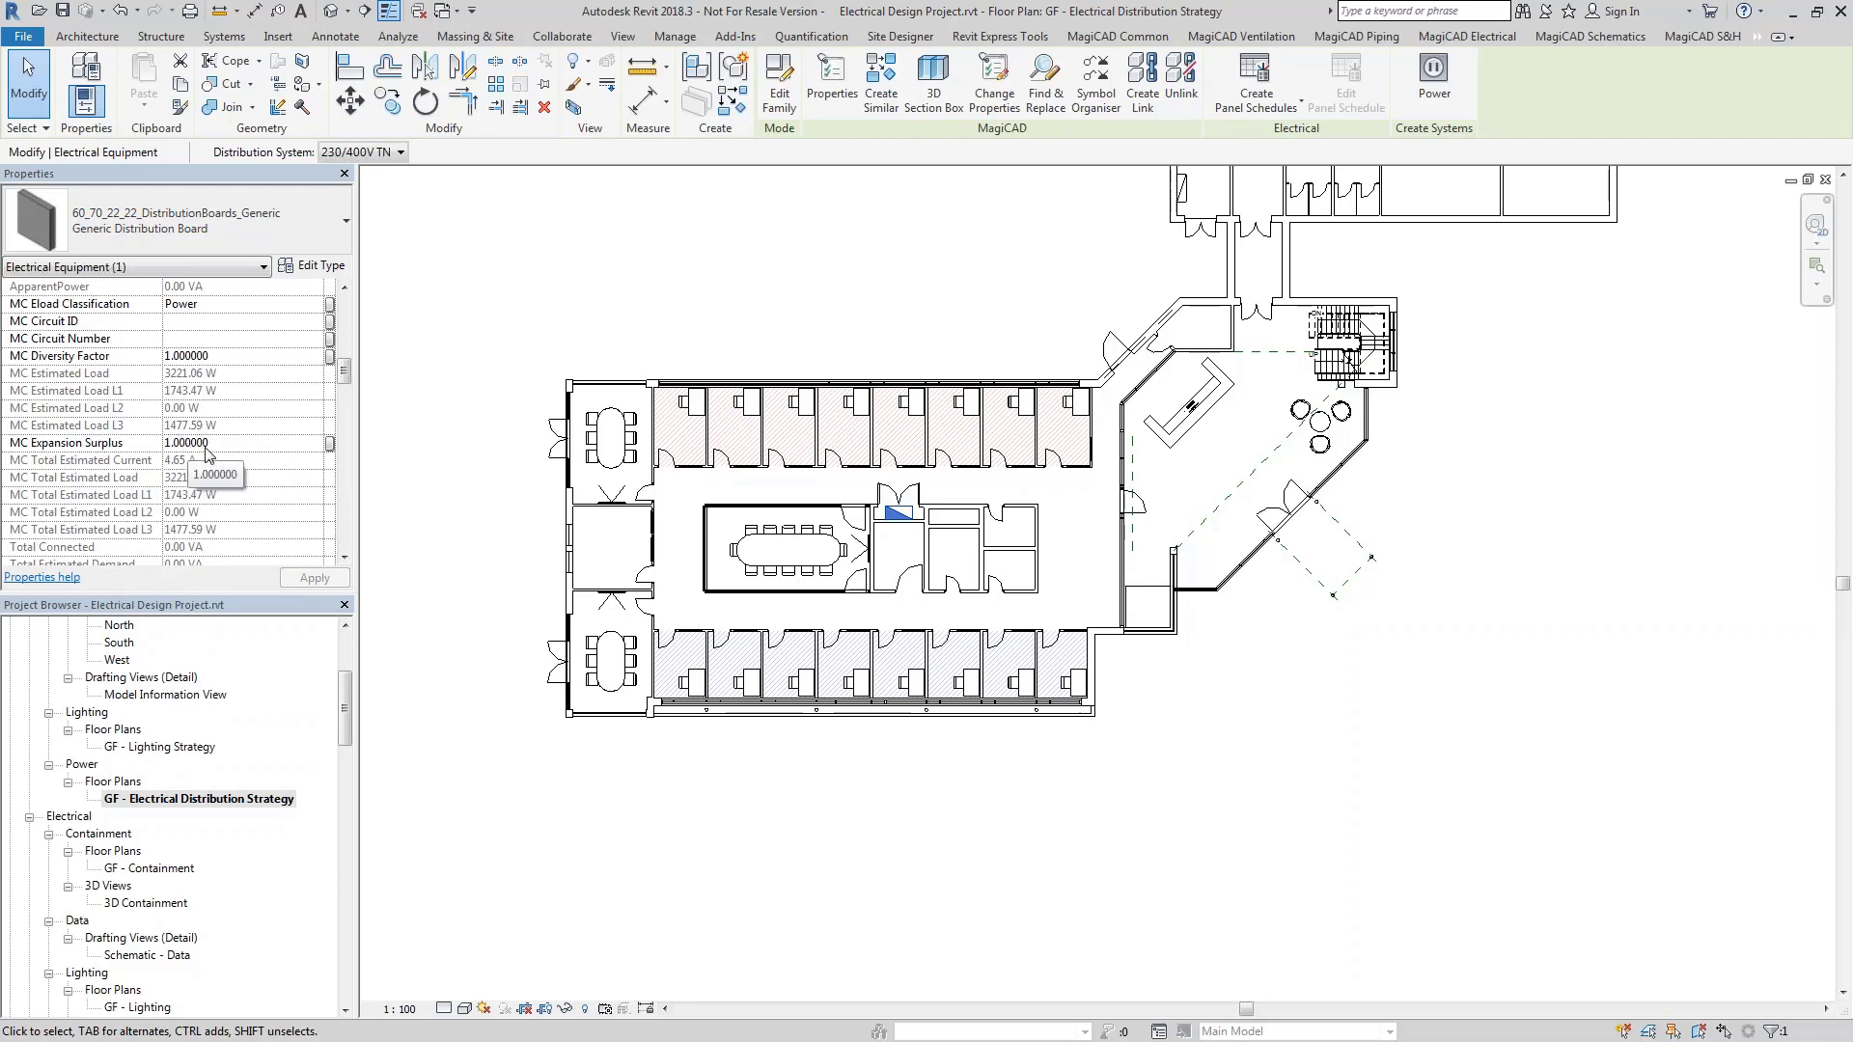
pyautogui.click(248, 442)
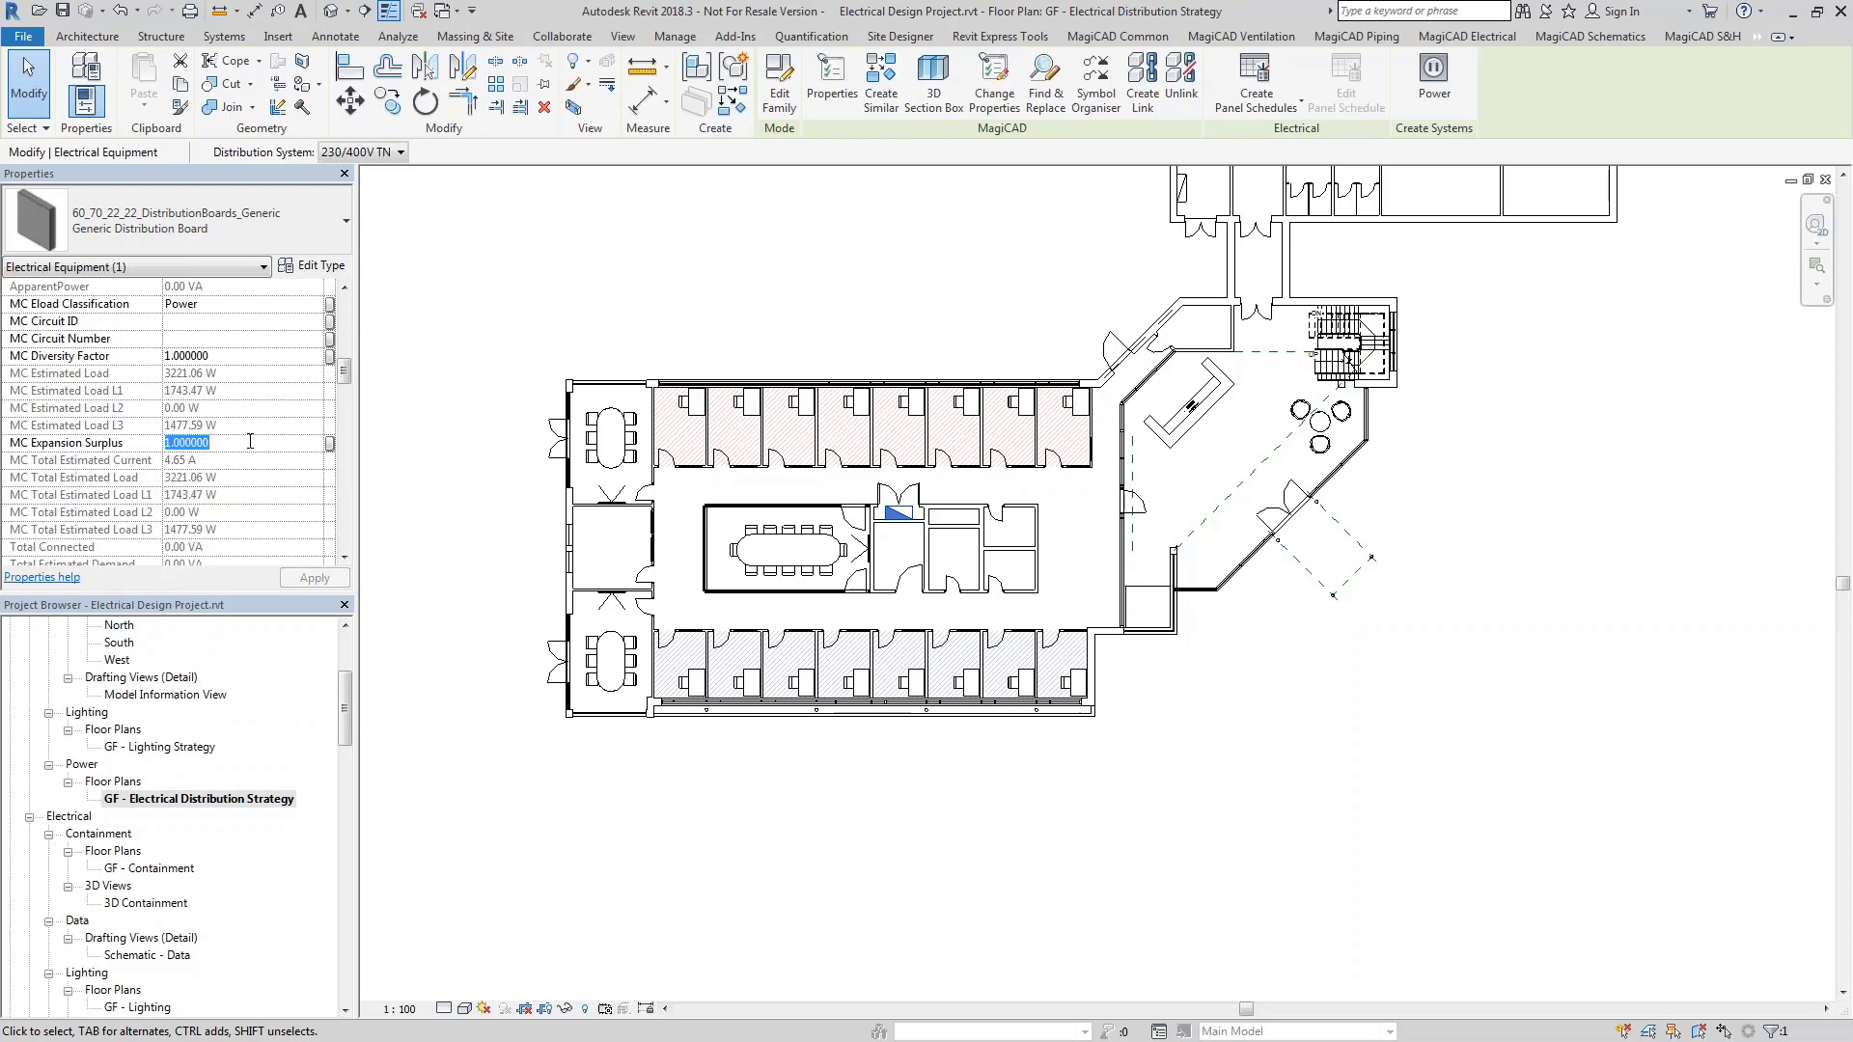
pyautogui.write('1.25')
pyautogui.click(315, 577)
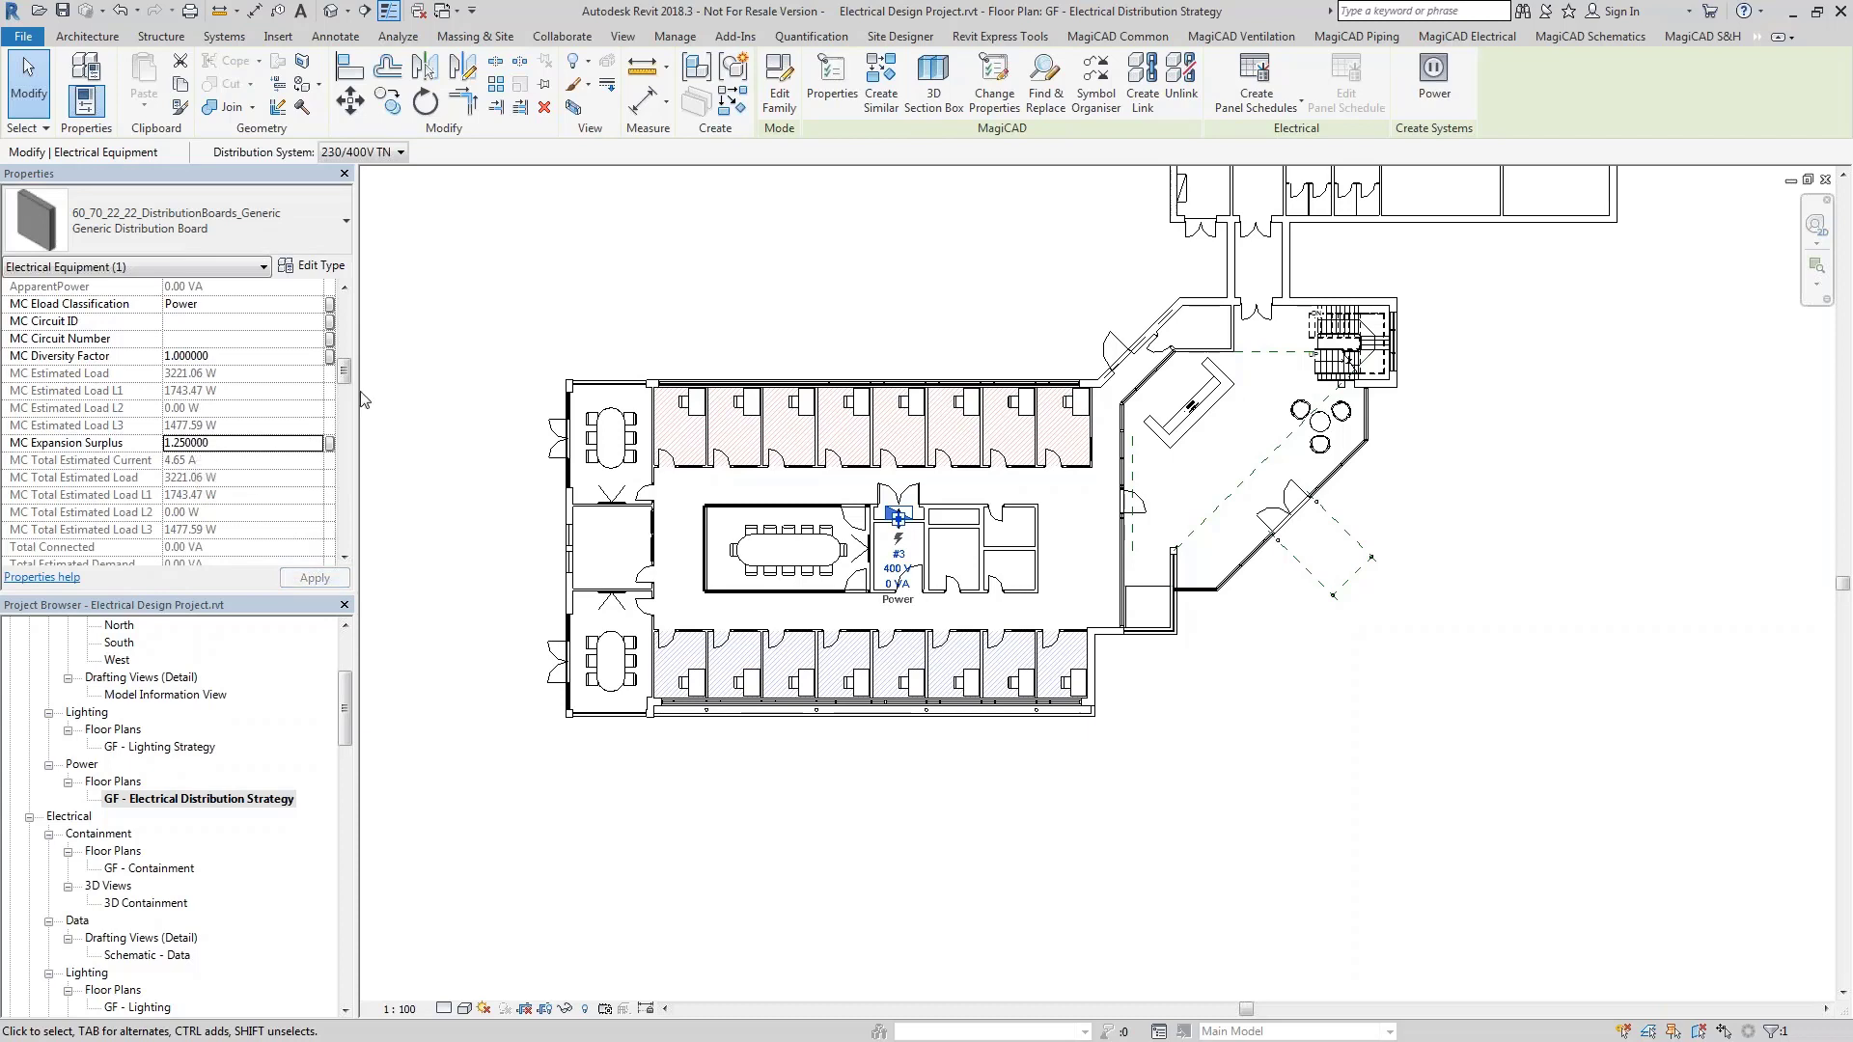
pyautogui.click(592, 294)
# Update the power data from spaces again and check the estimated loads of main switchboard SB1
pyautogui.moveTo(591, 293); pyautogui.dragTo(410, 494, button='middle')
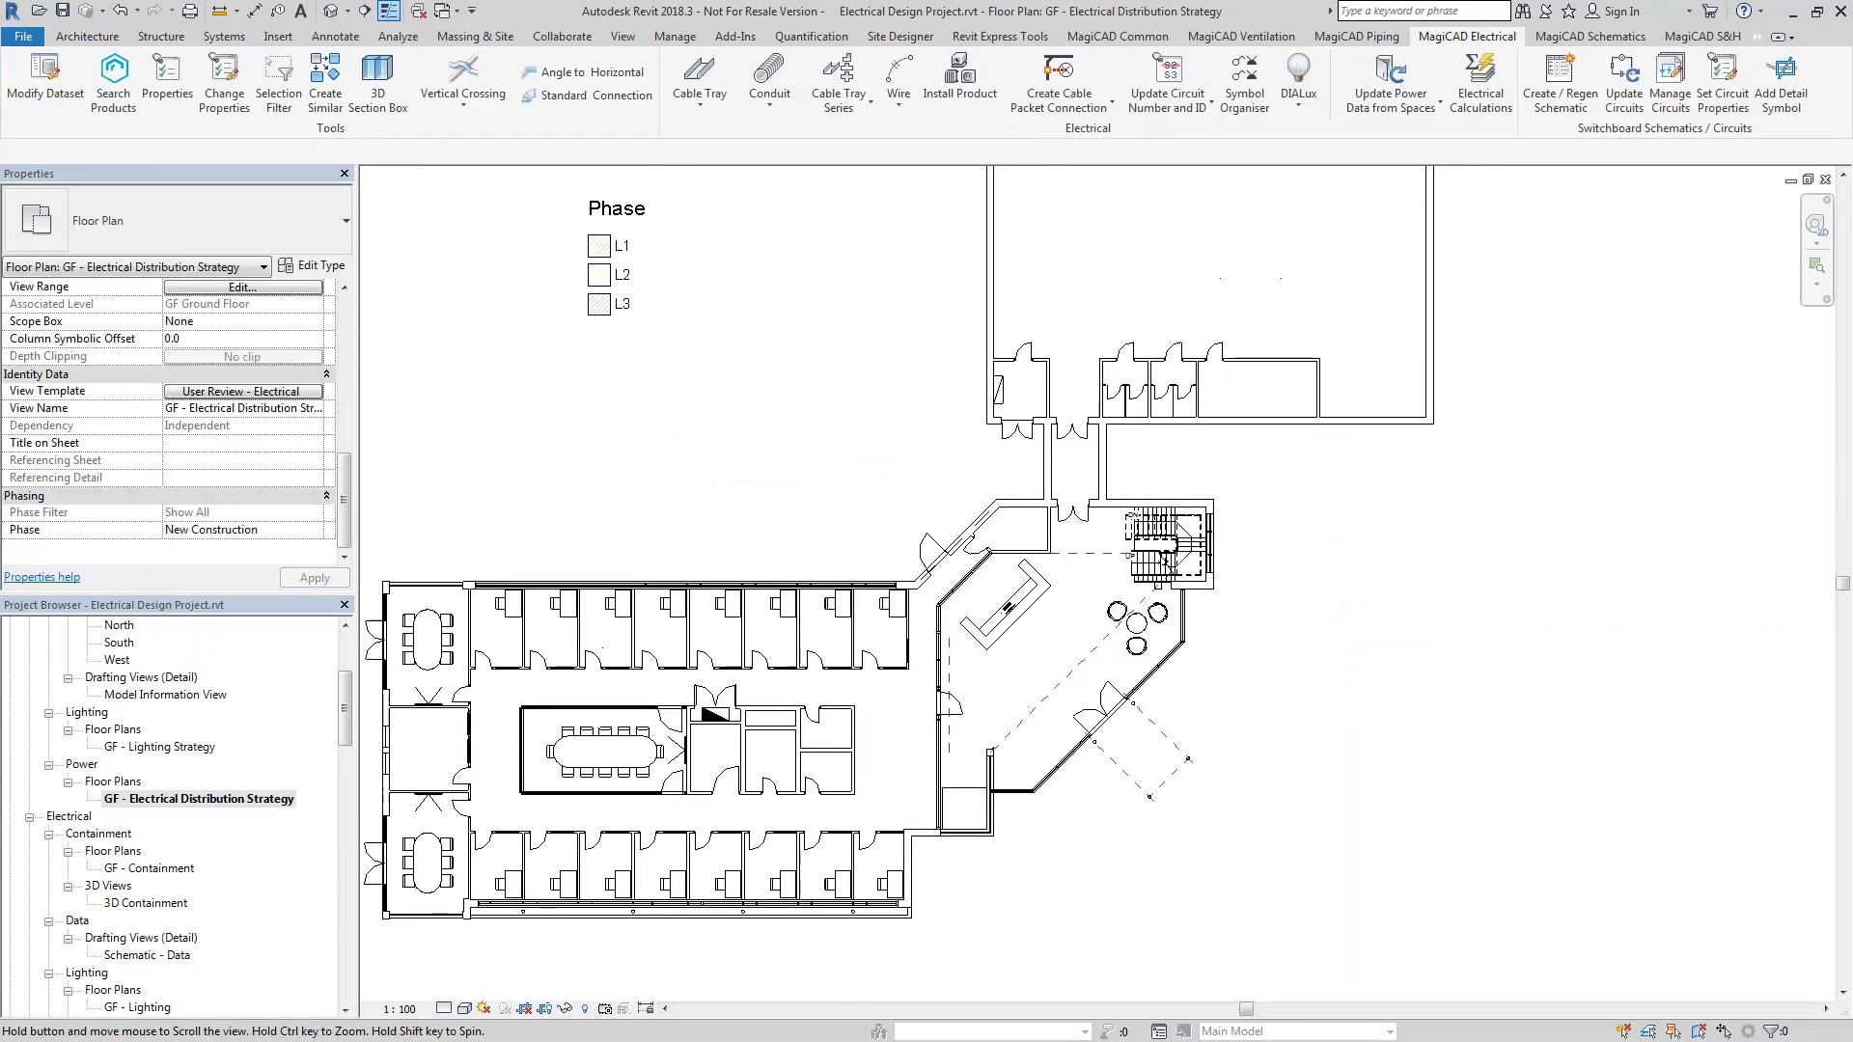
pyautogui.click(1390, 77)
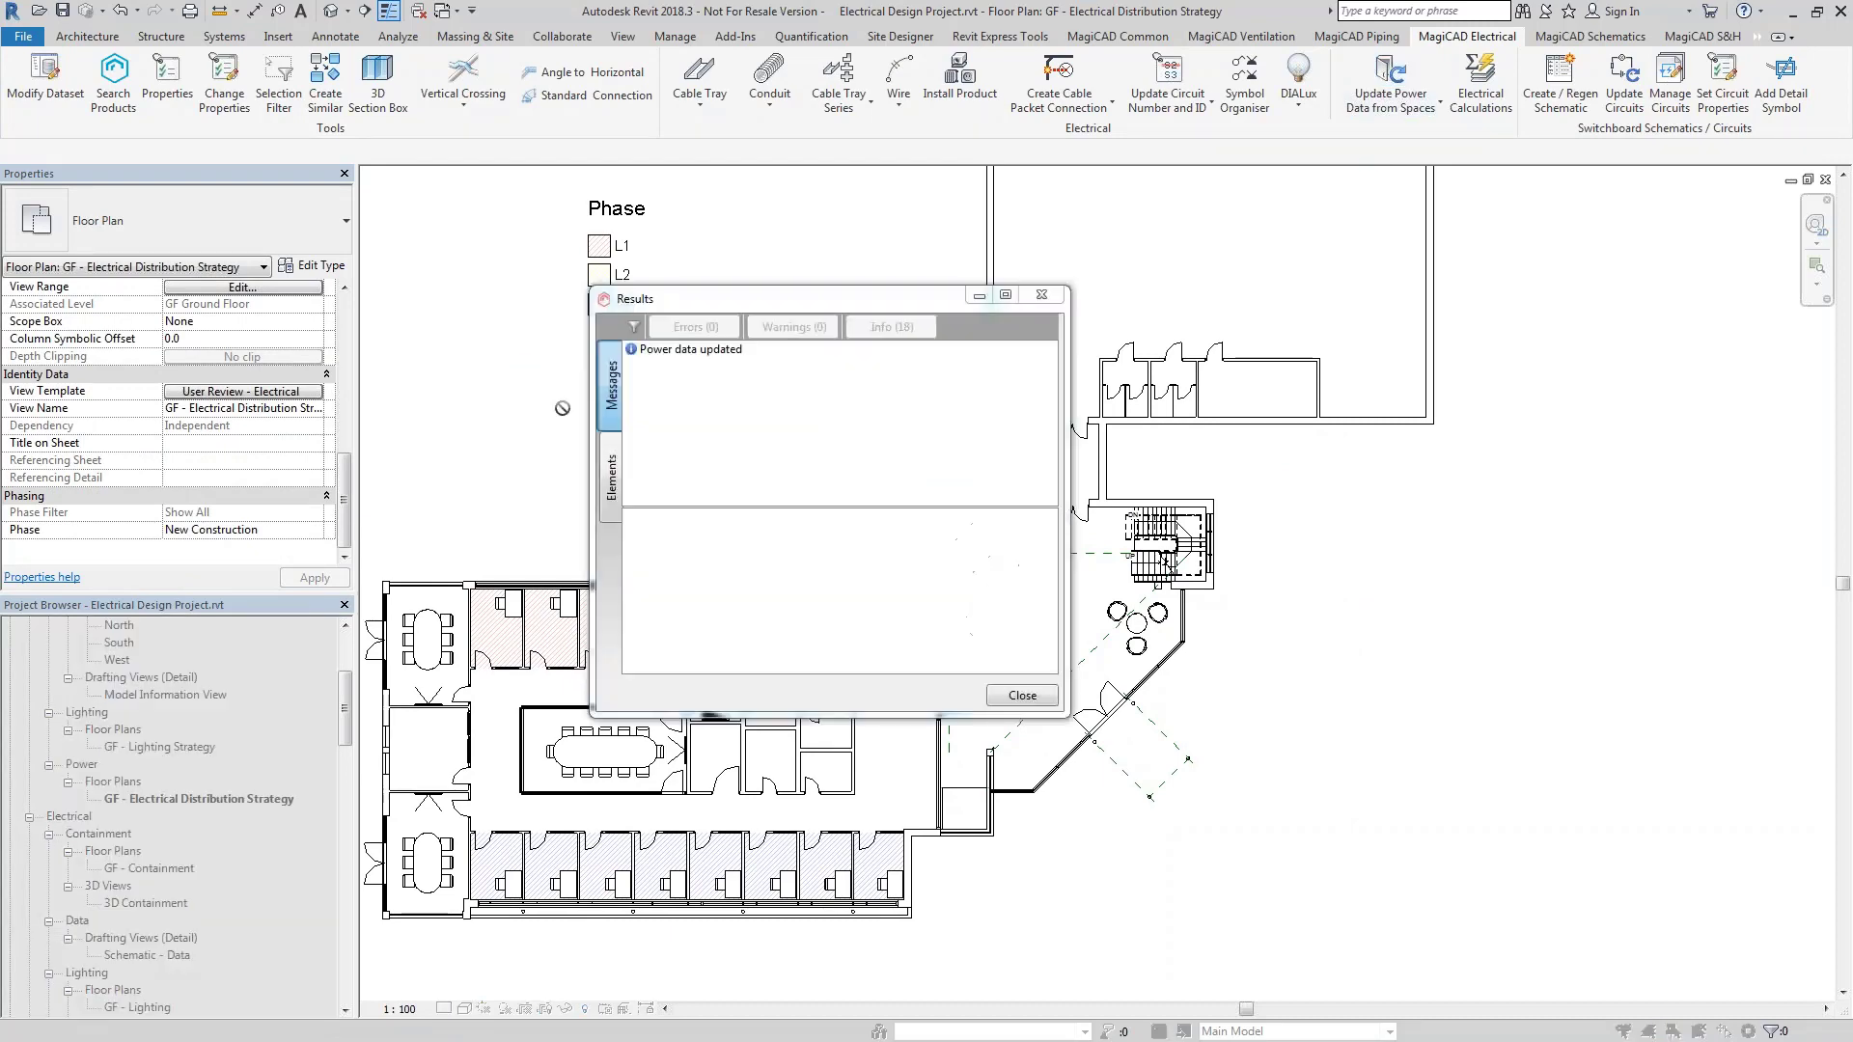
pyautogui.click(1020, 695)
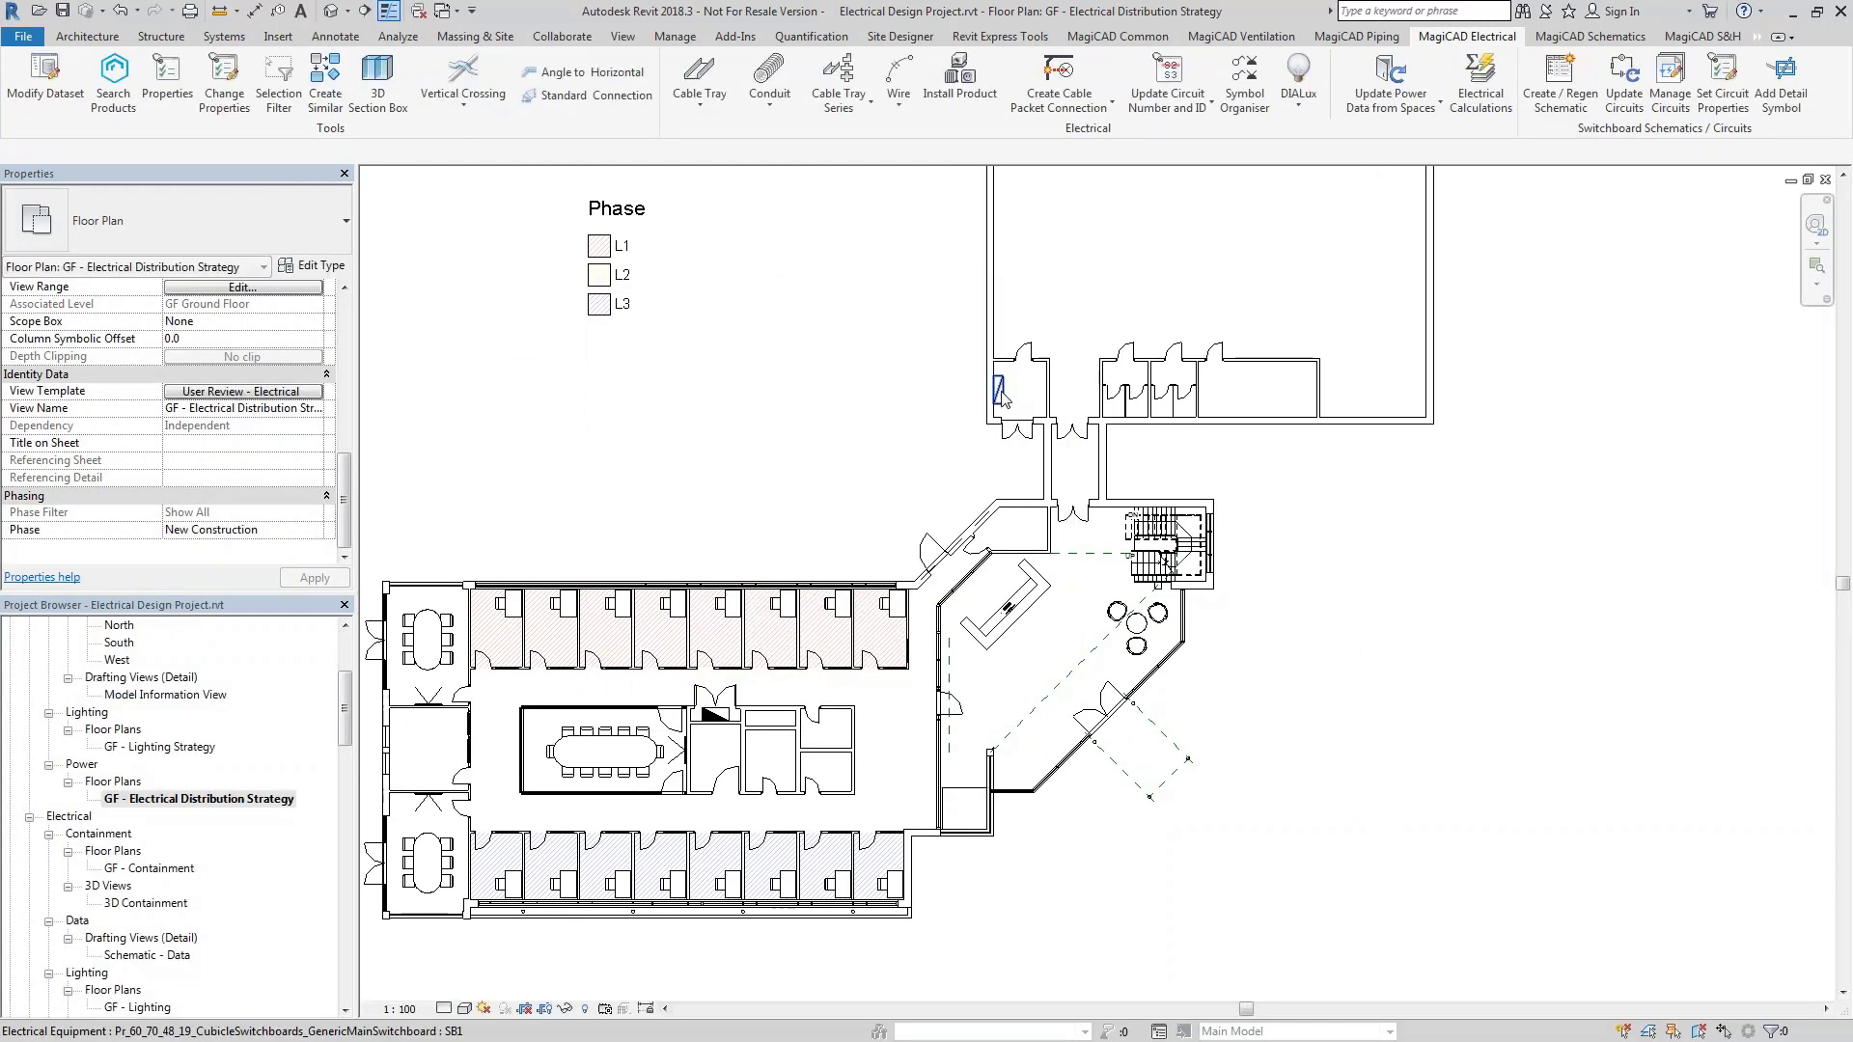
pyautogui.click(996, 391)
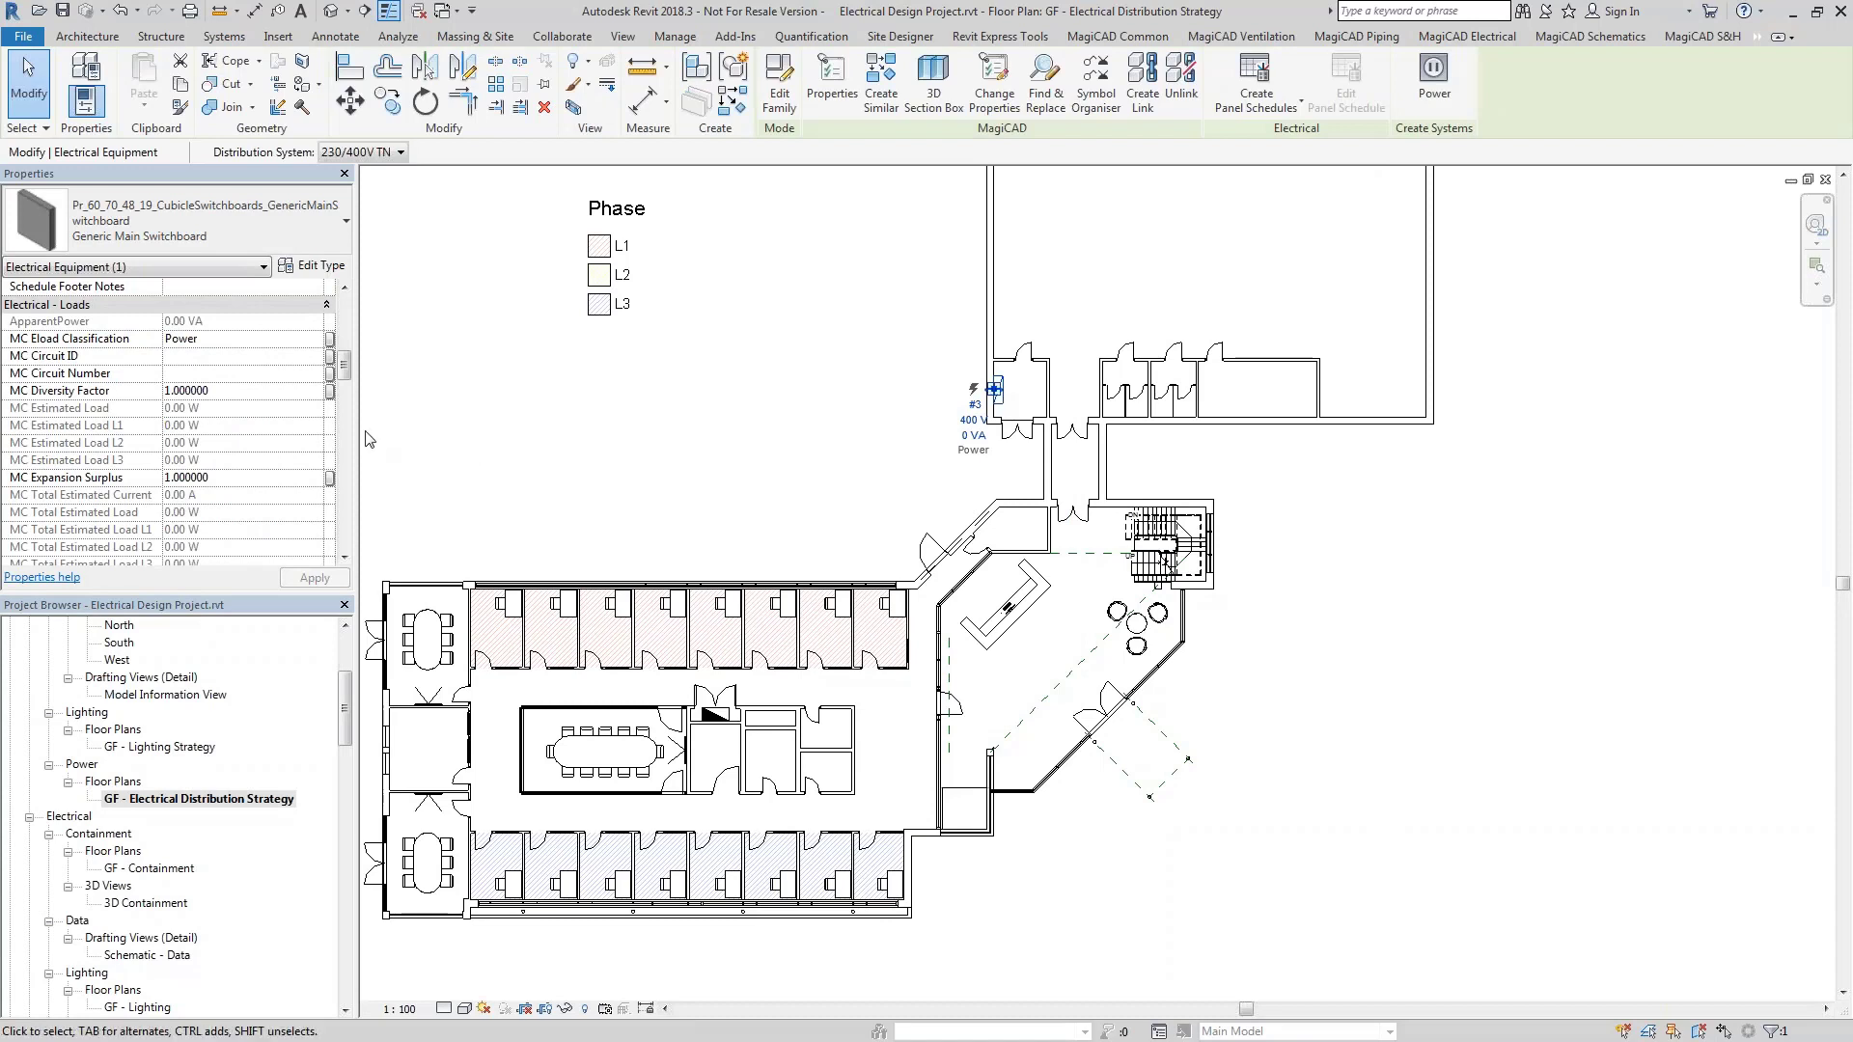
pyautogui.click(776, 374)
# Create a 3-pole power circuit for distribution board DBG and assign it to panel SB1
pyautogui.click(719, 726)
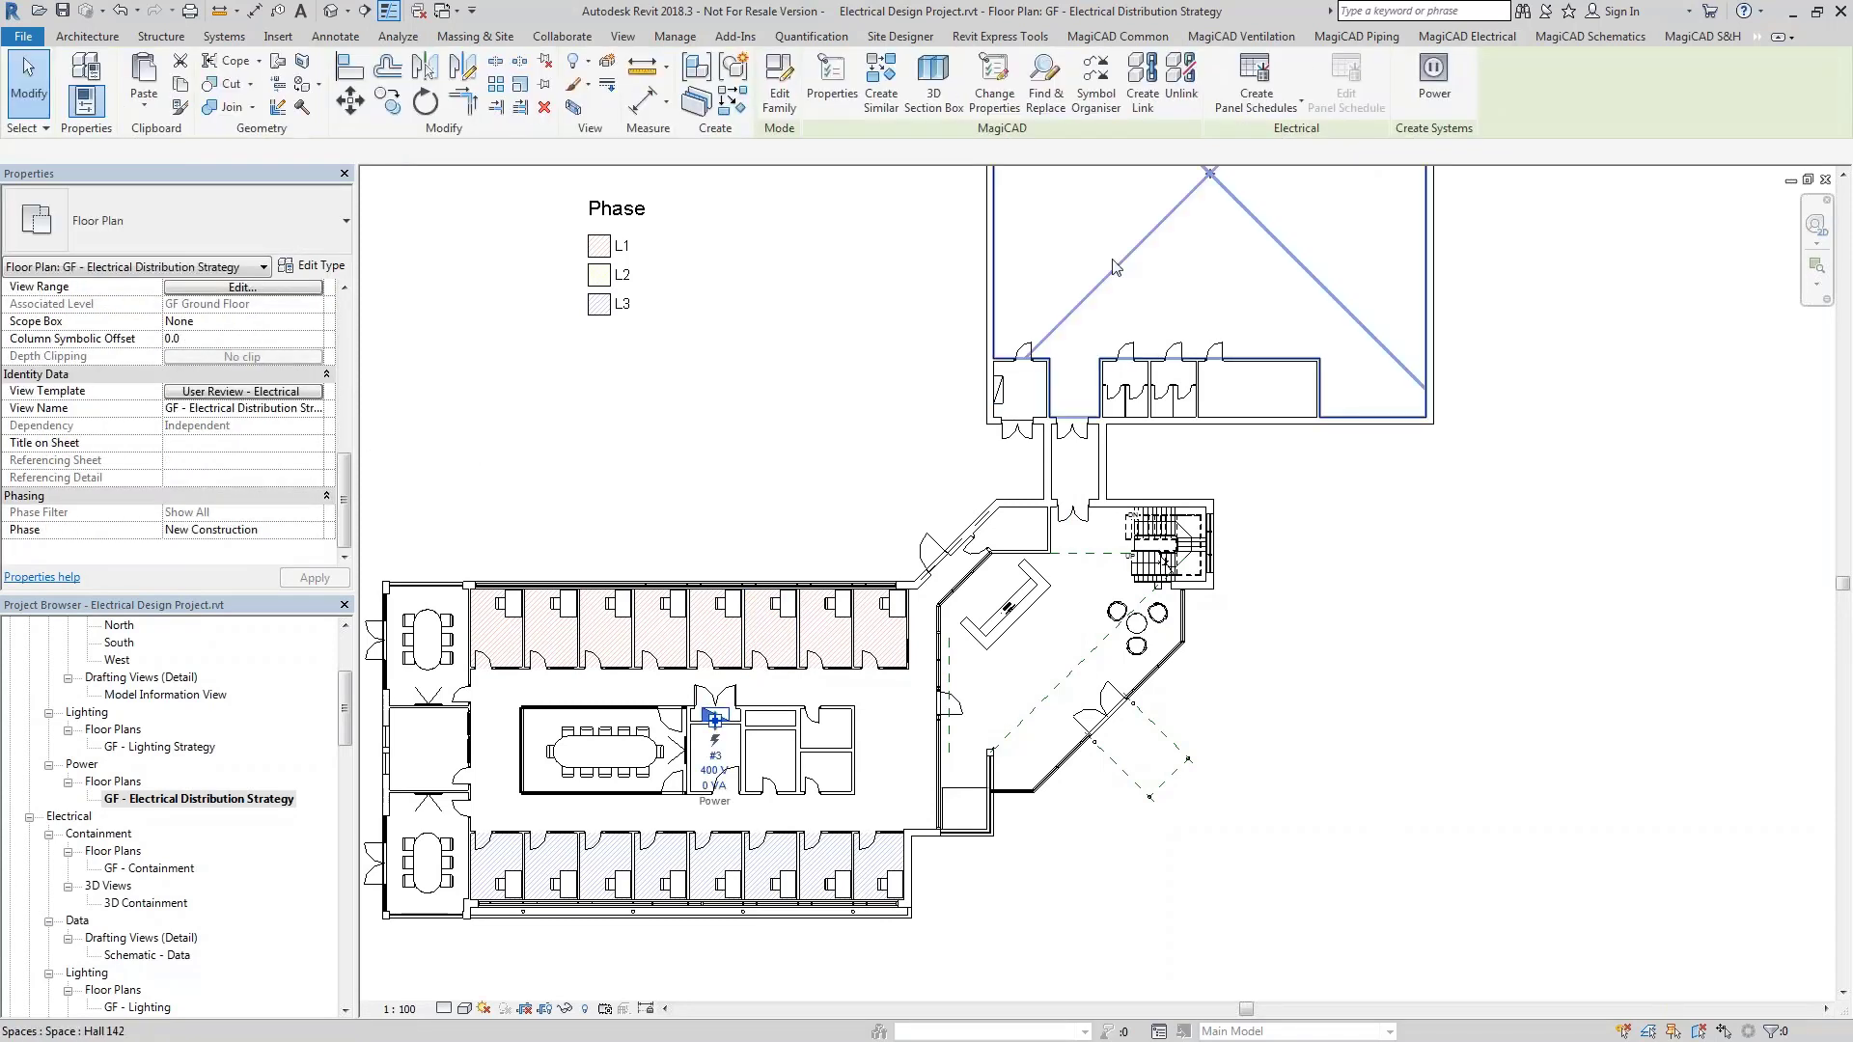
pyautogui.click(1434, 72)
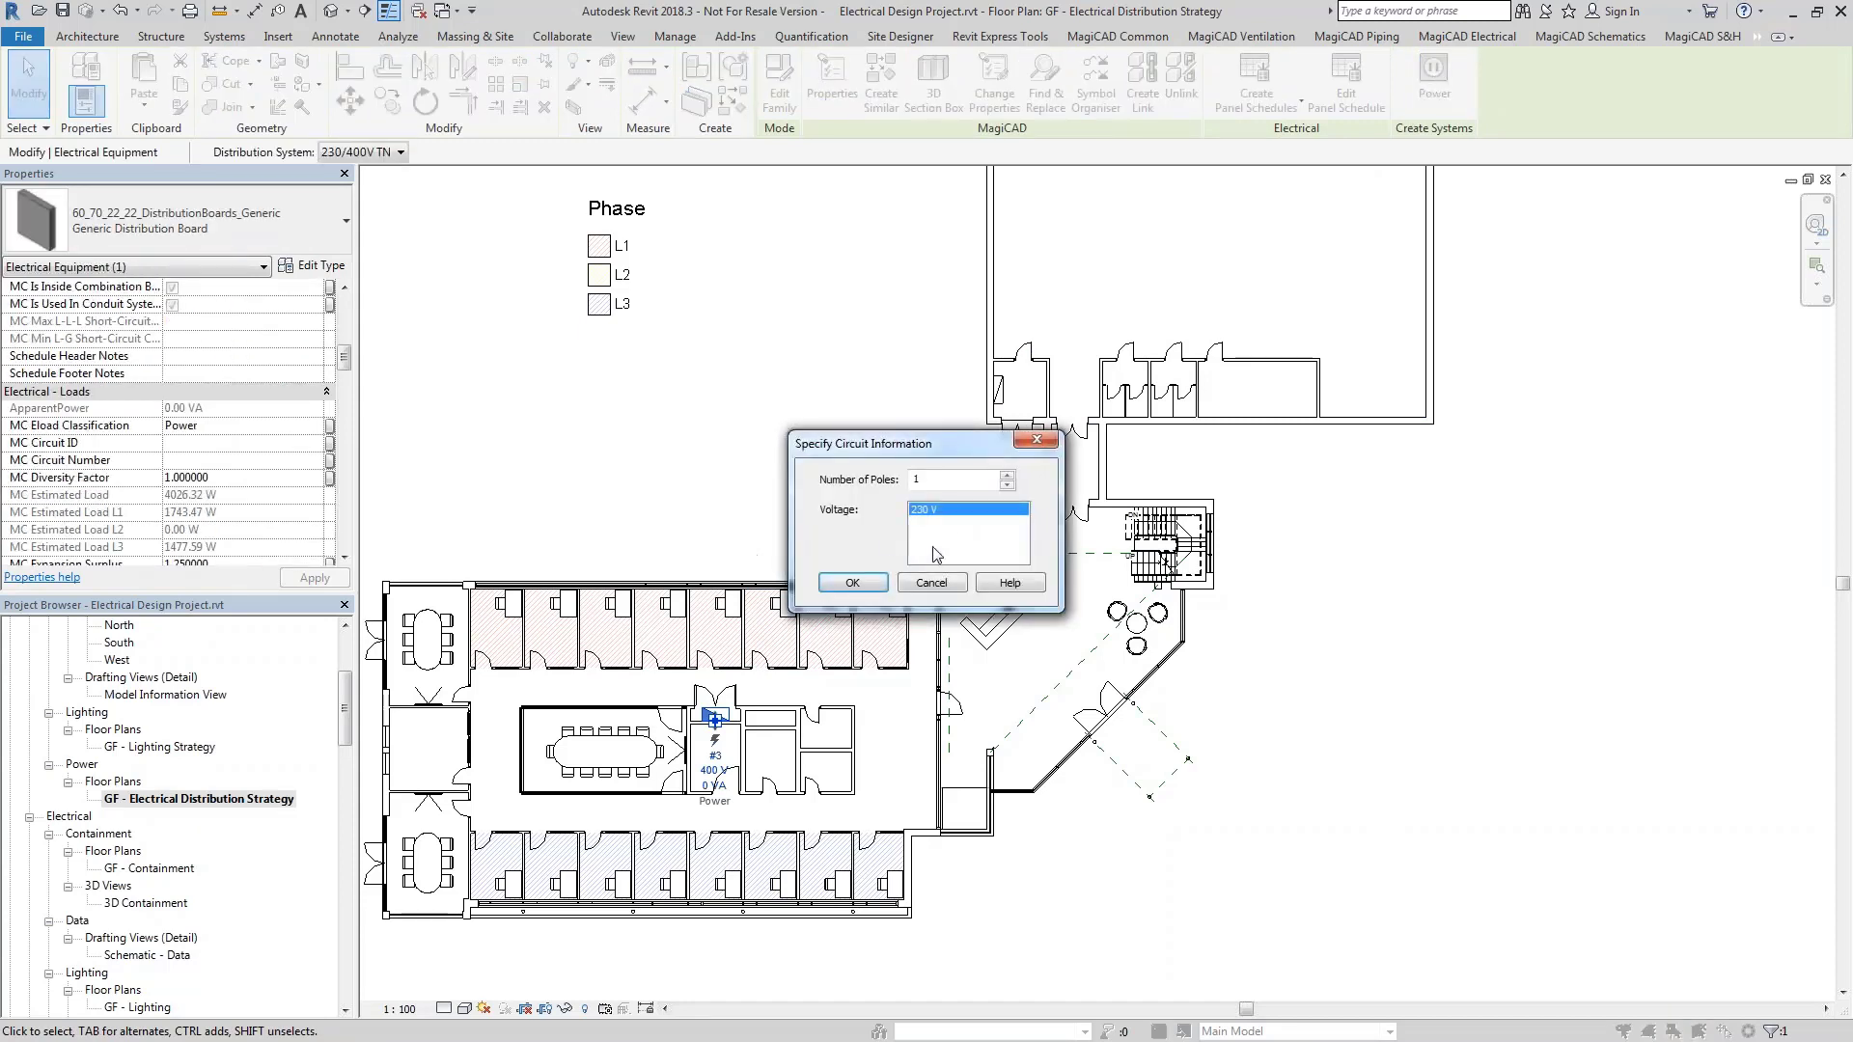
pyautogui.click(1007, 475)
pyautogui.click(1007, 474)
pyautogui.click(863, 583)
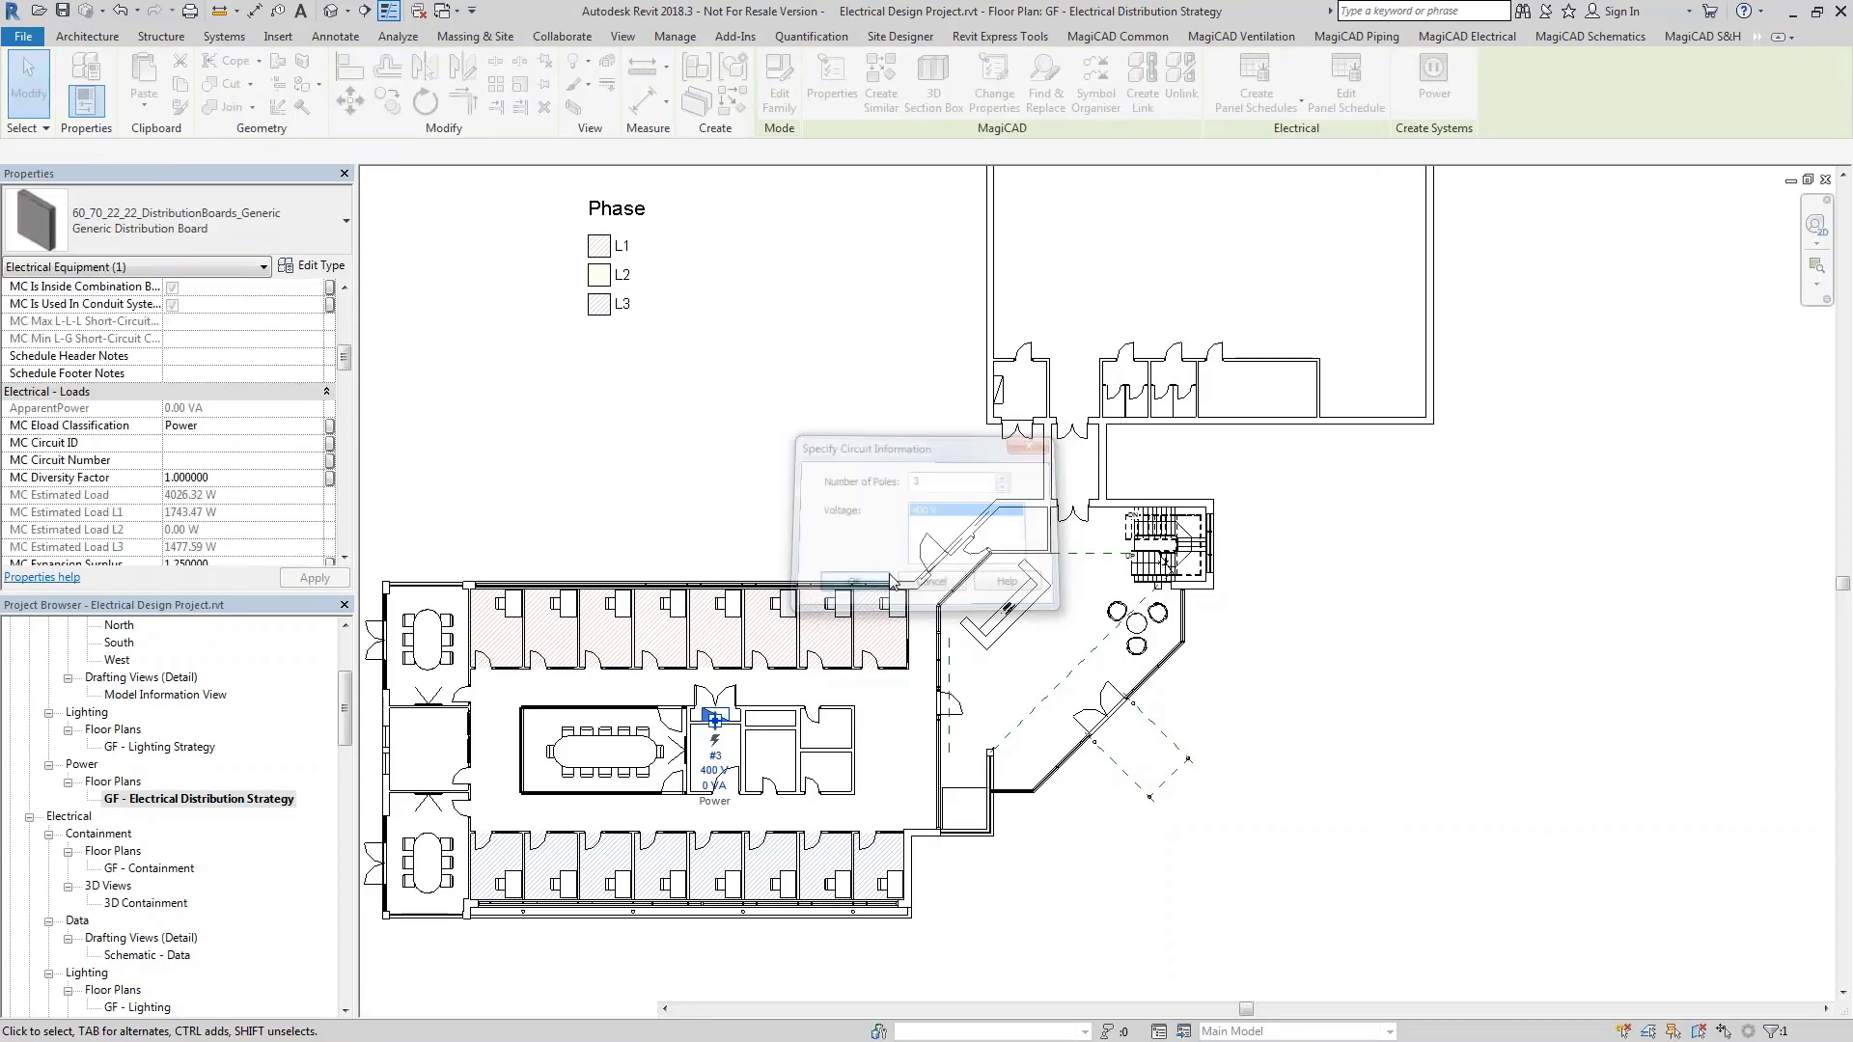
pyautogui.click(1023, 93)
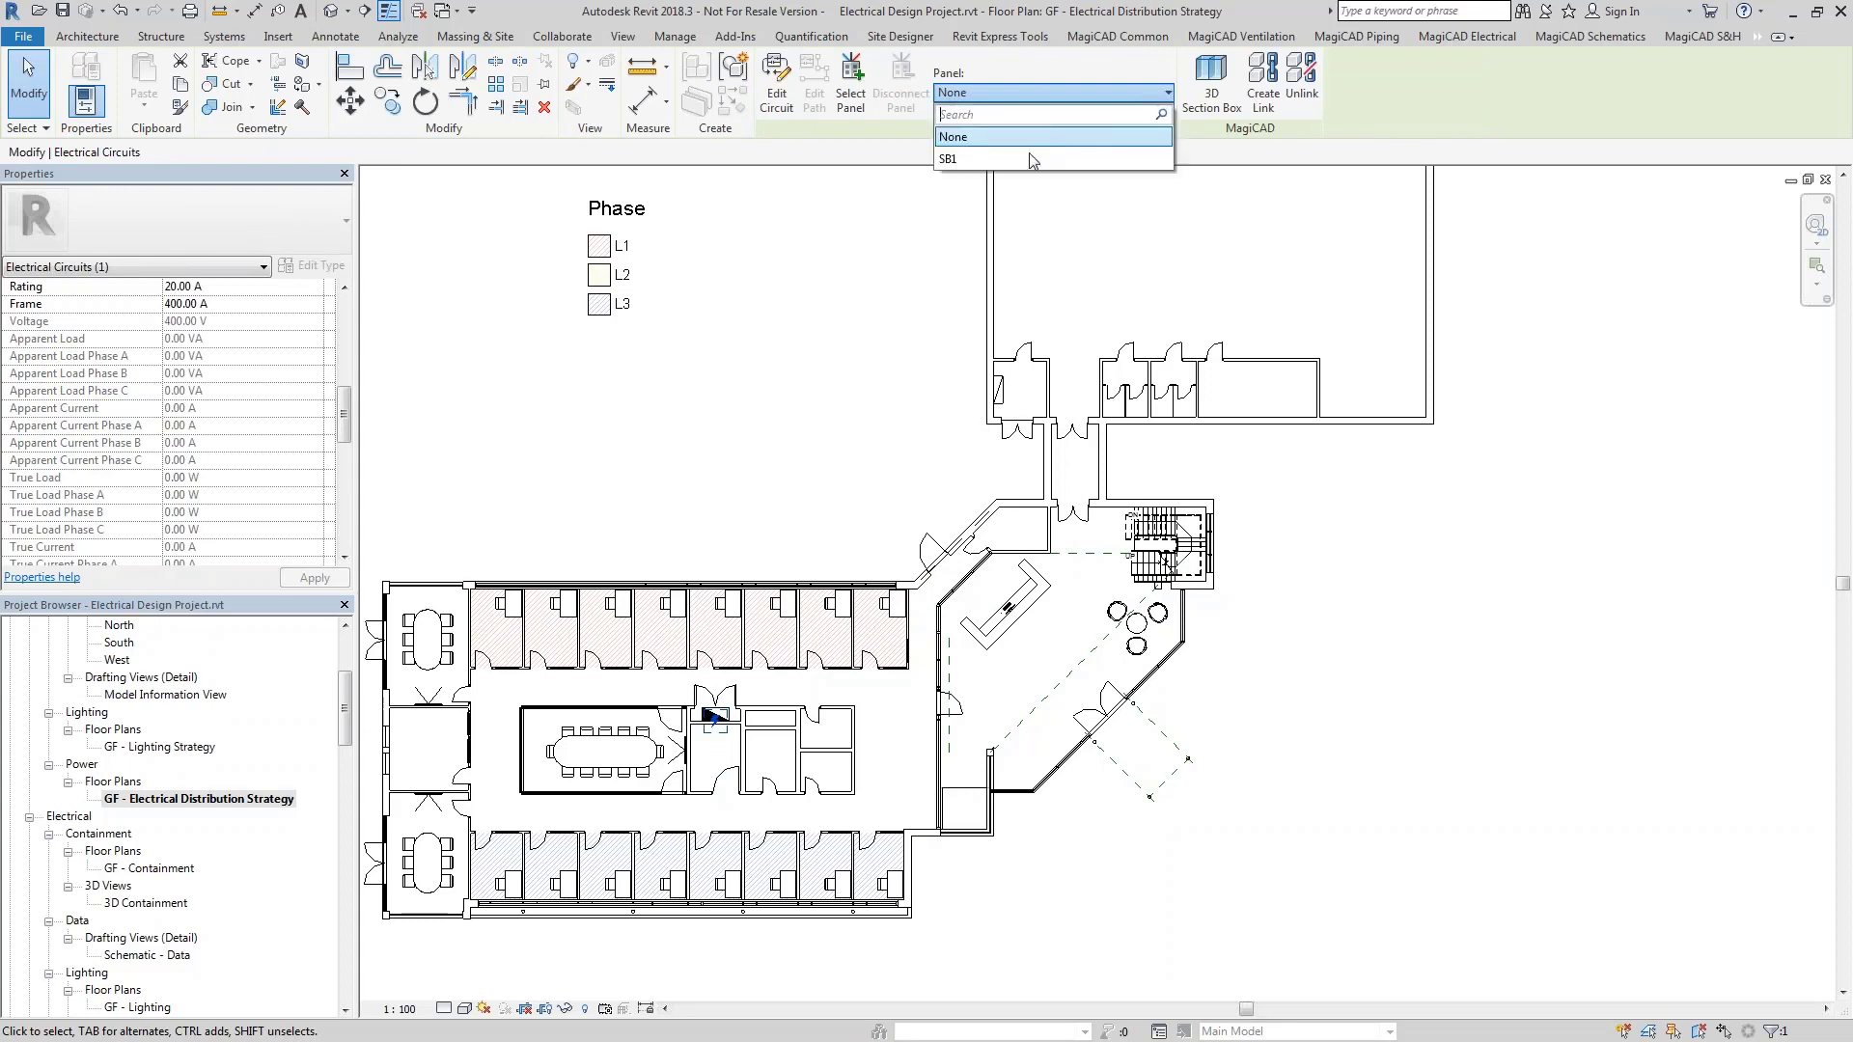
pyautogui.click(1029, 159)
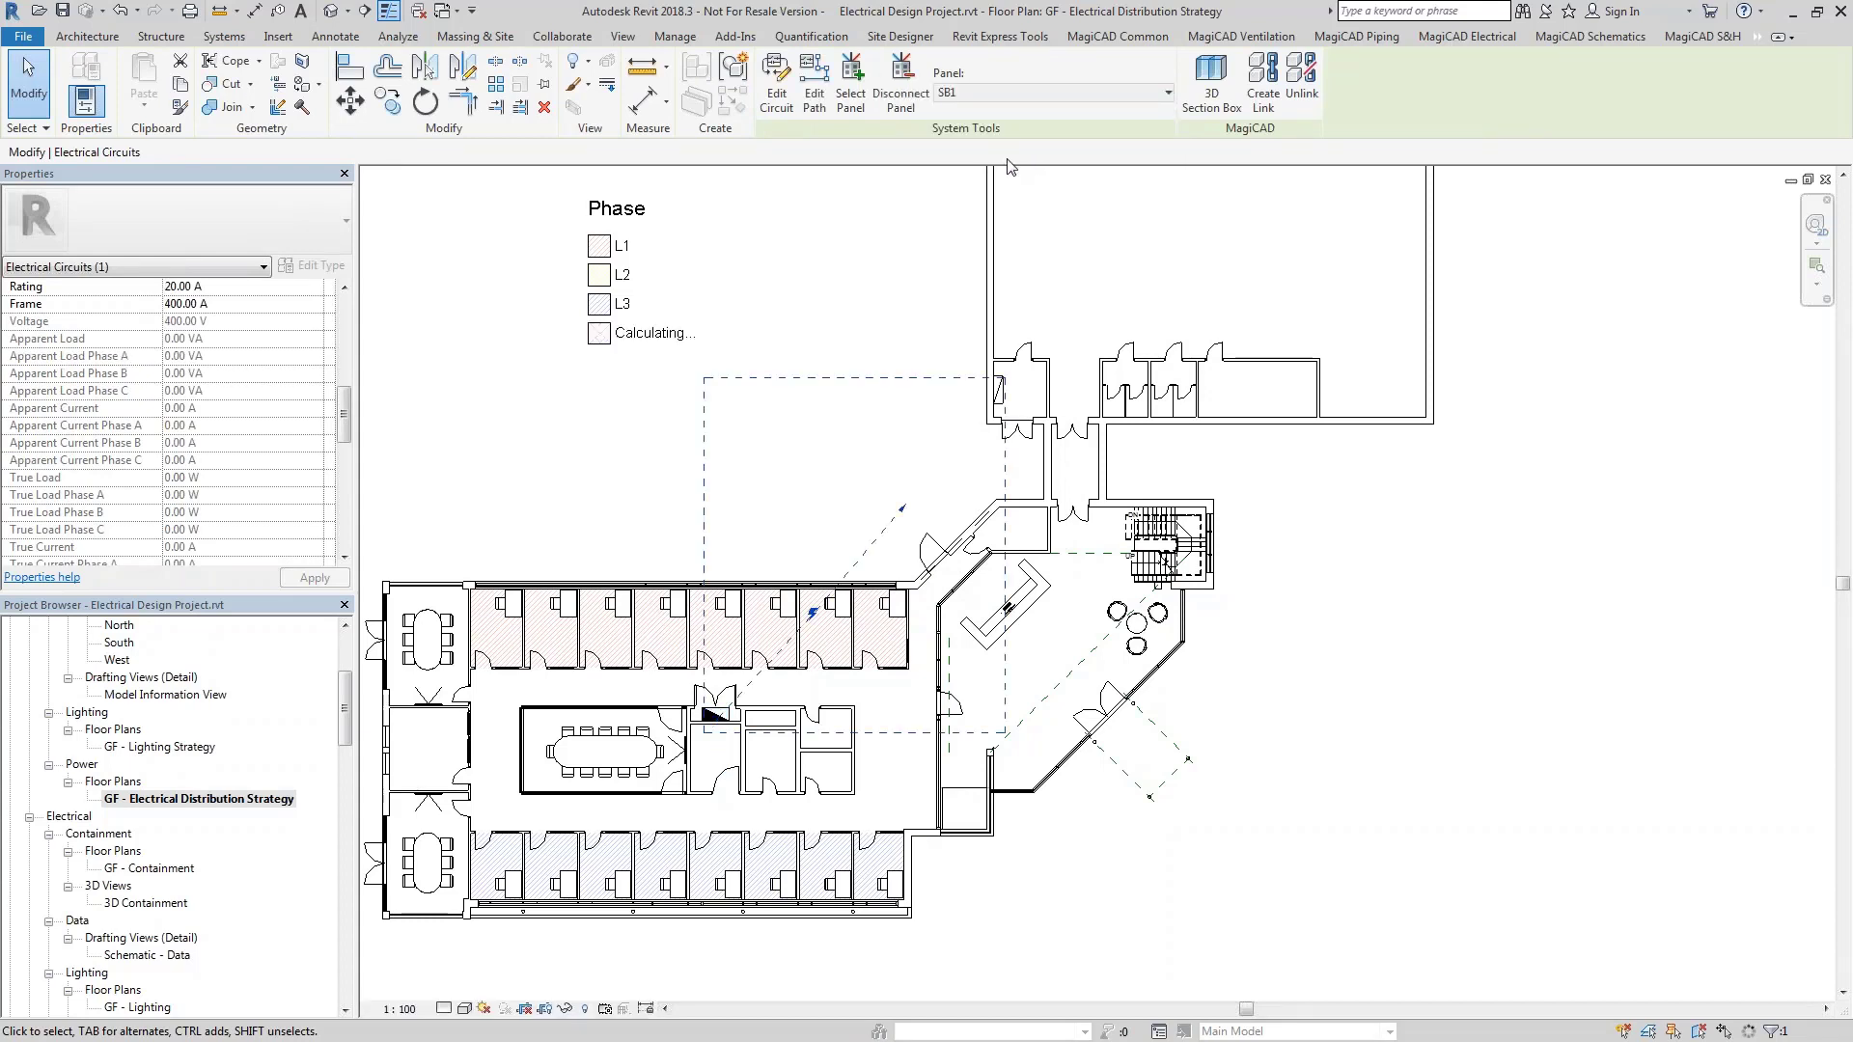
# Refresh the power data from spaces and examine the total estimated current and per-phase loads of main switchboard SB1
pyautogui.click(807, 310)
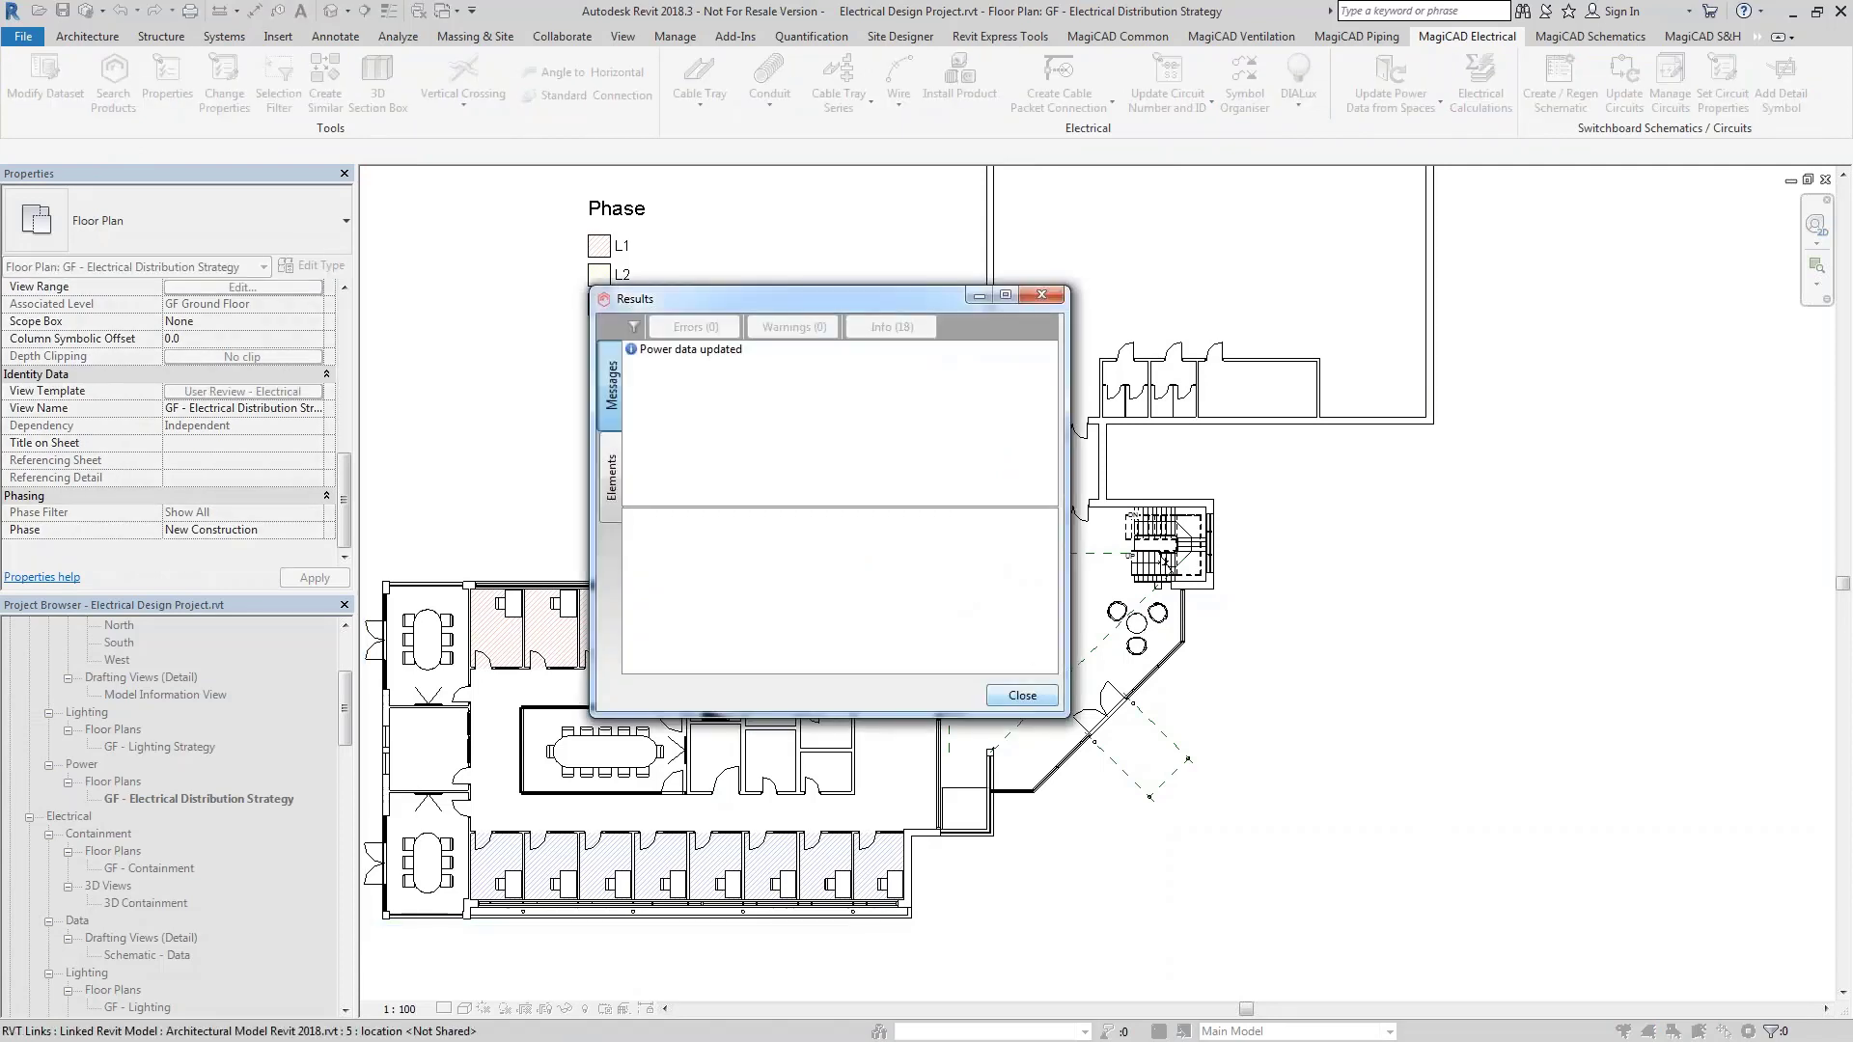
pyautogui.press('Return')
pyautogui.click(1010, 397)
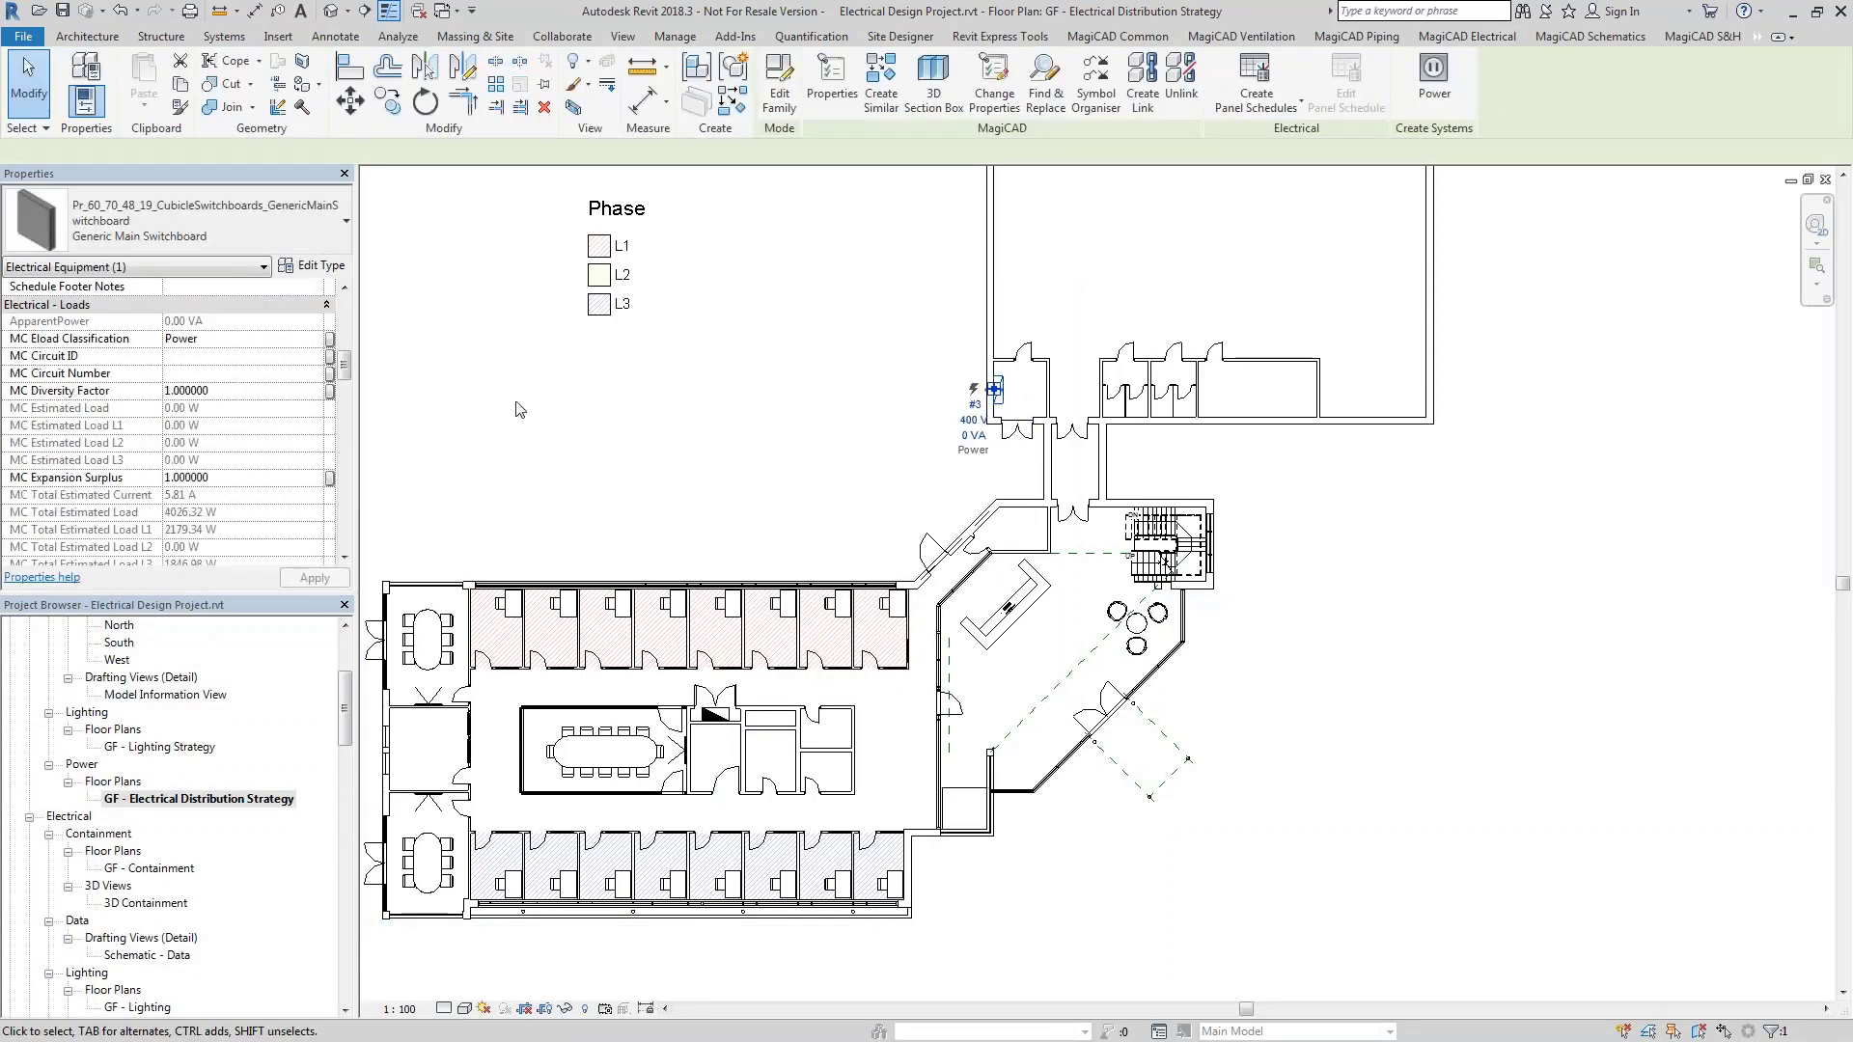
pyautogui.moveTo(346, 376); pyautogui.dragTo(346, 401)
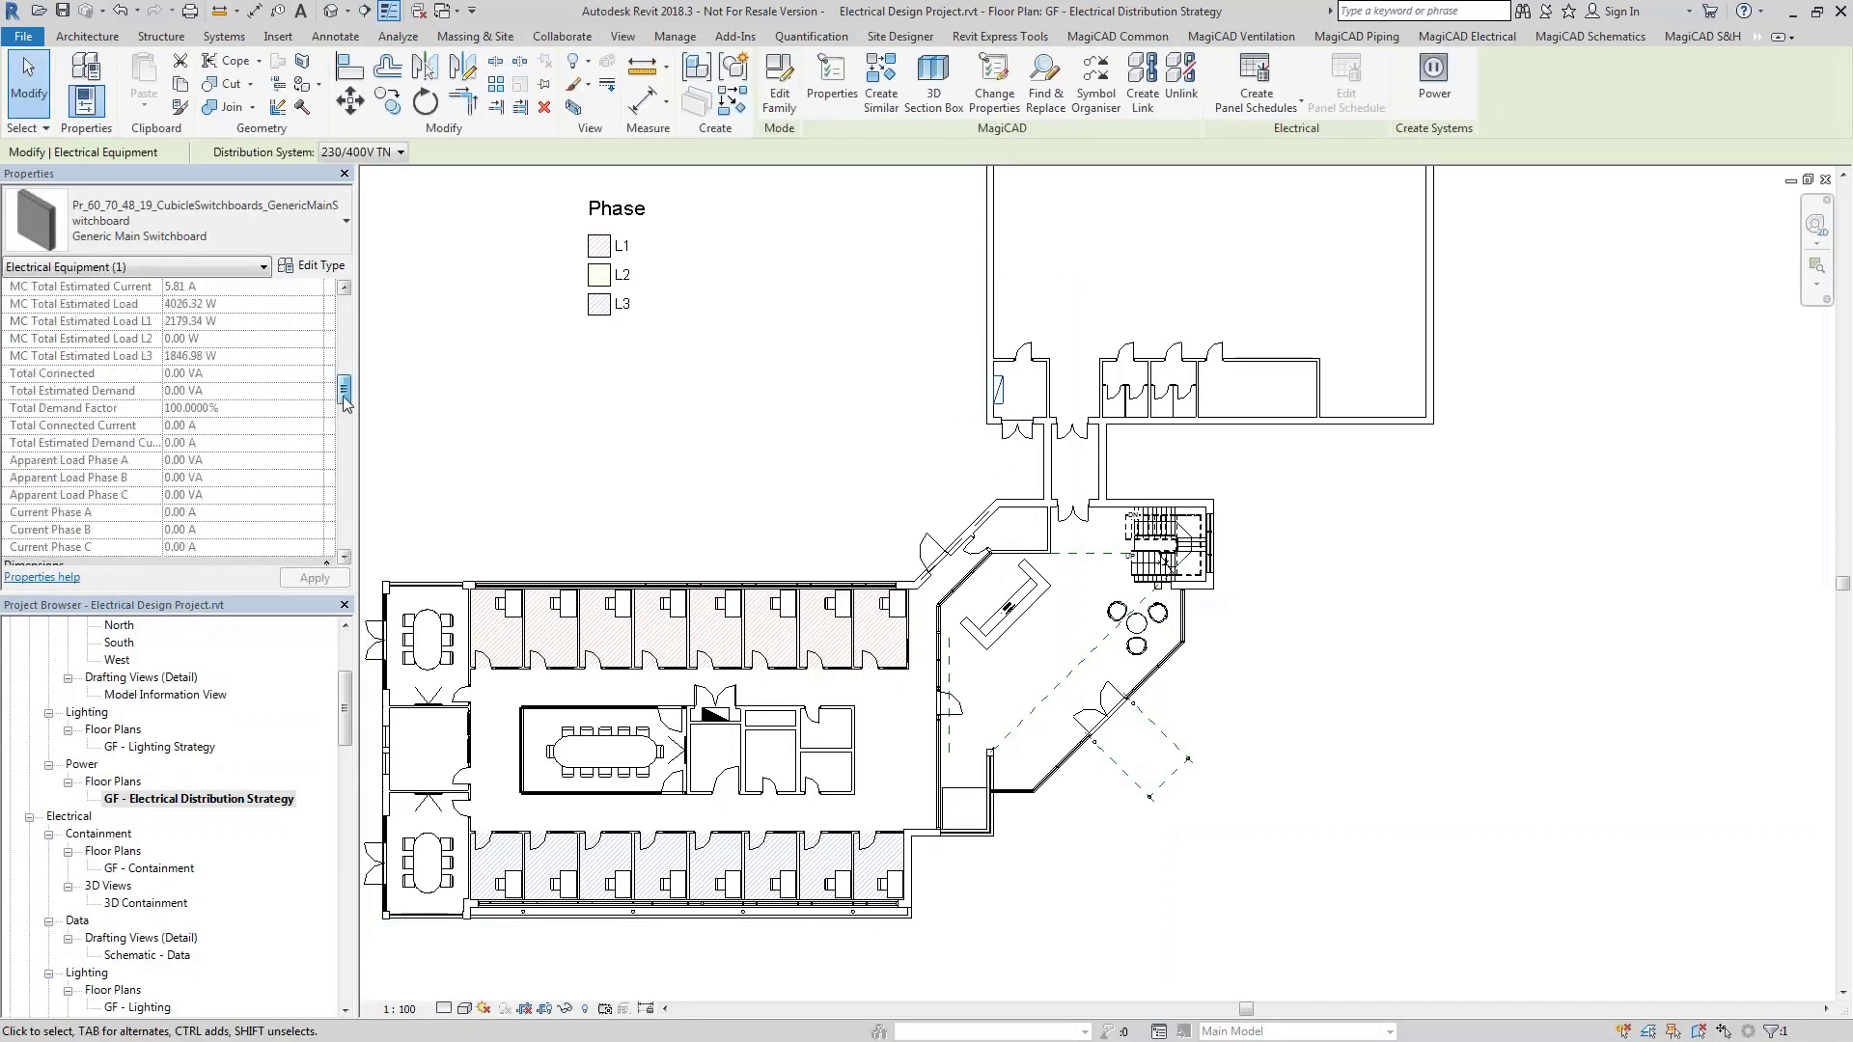
pyautogui.scroll(3, 174, 386)
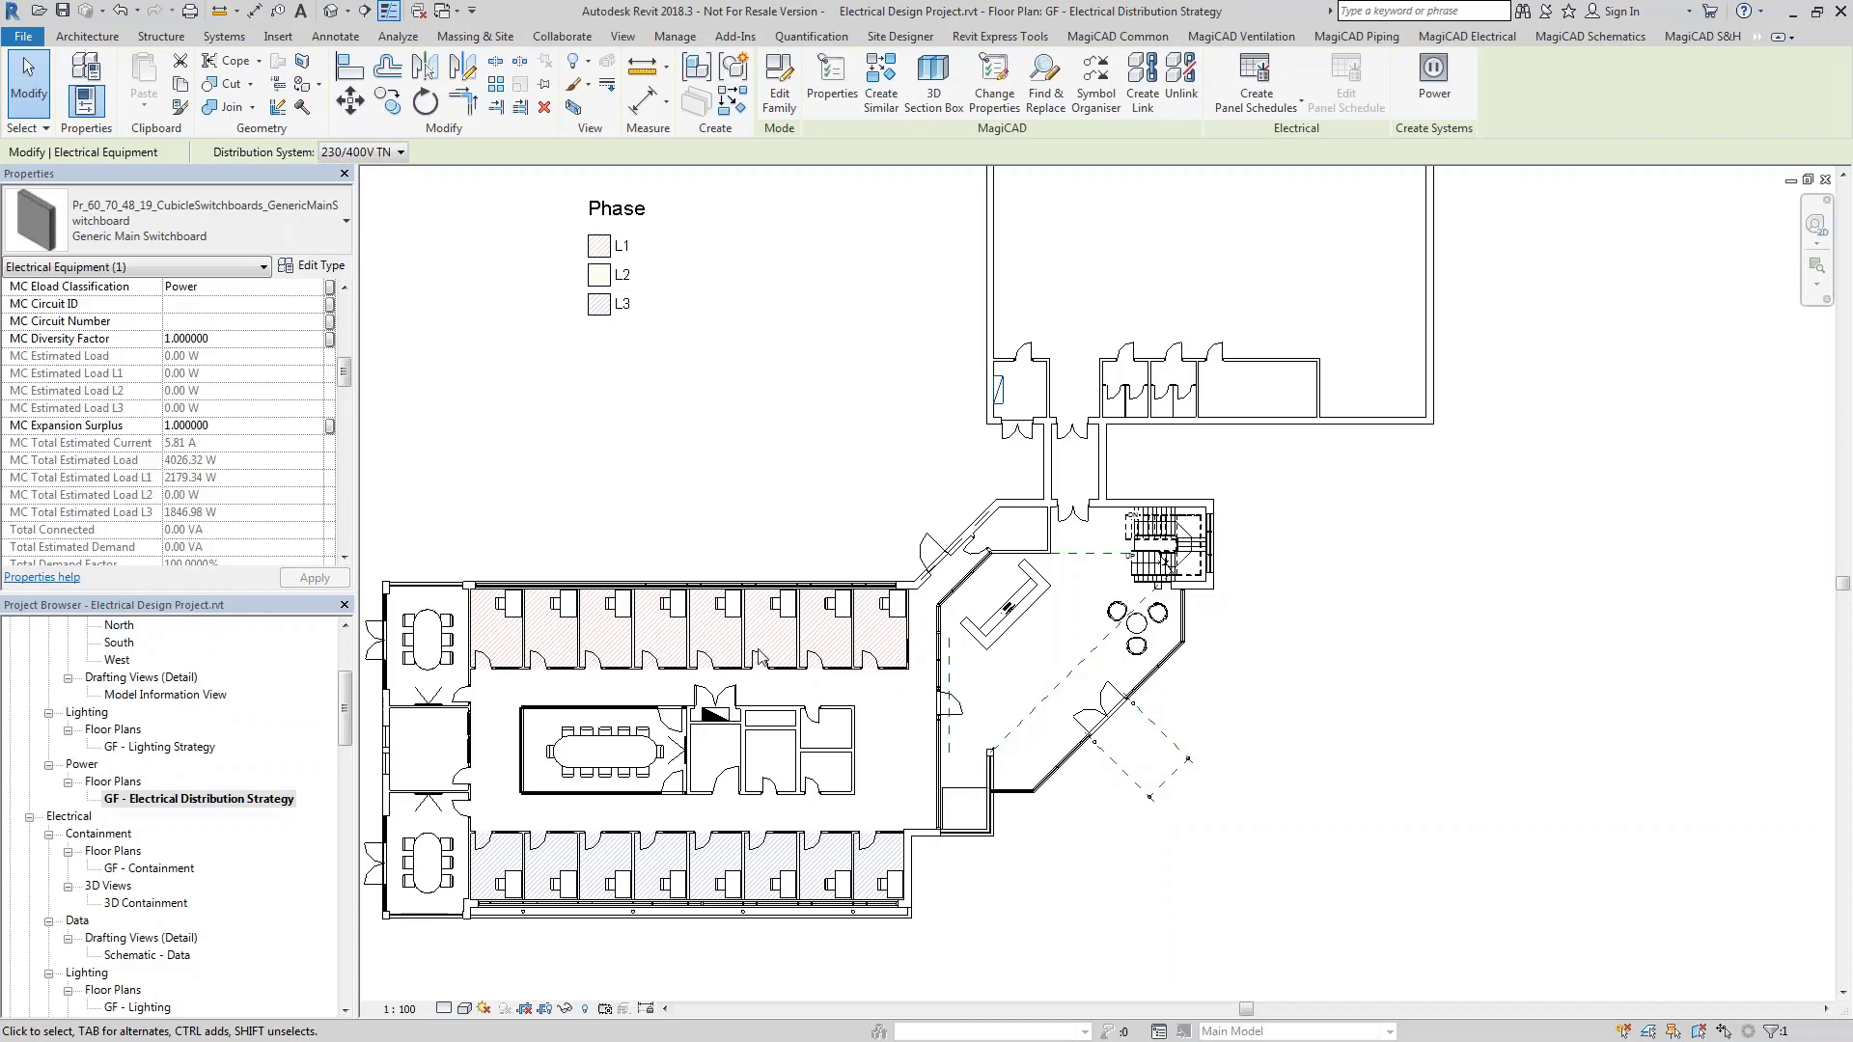
pyautogui.scroll(-3, 782, 487)
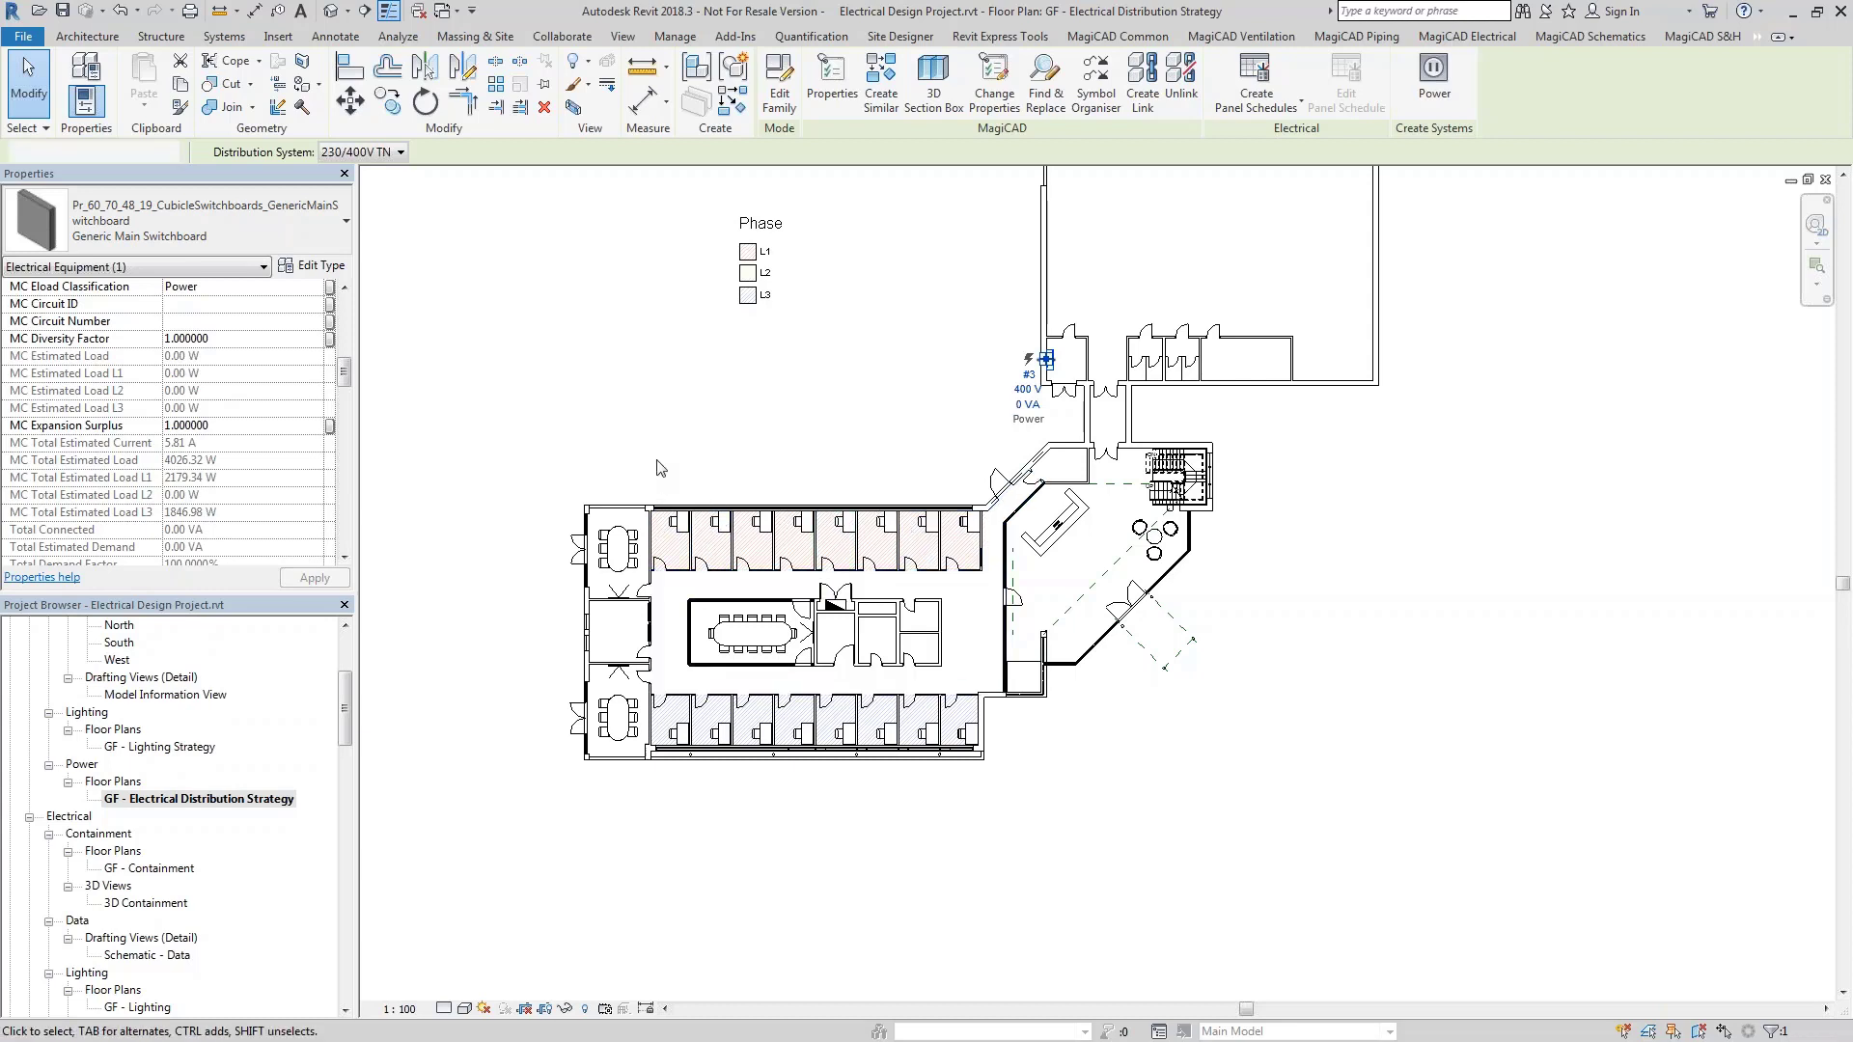
pyautogui.press('Escape')
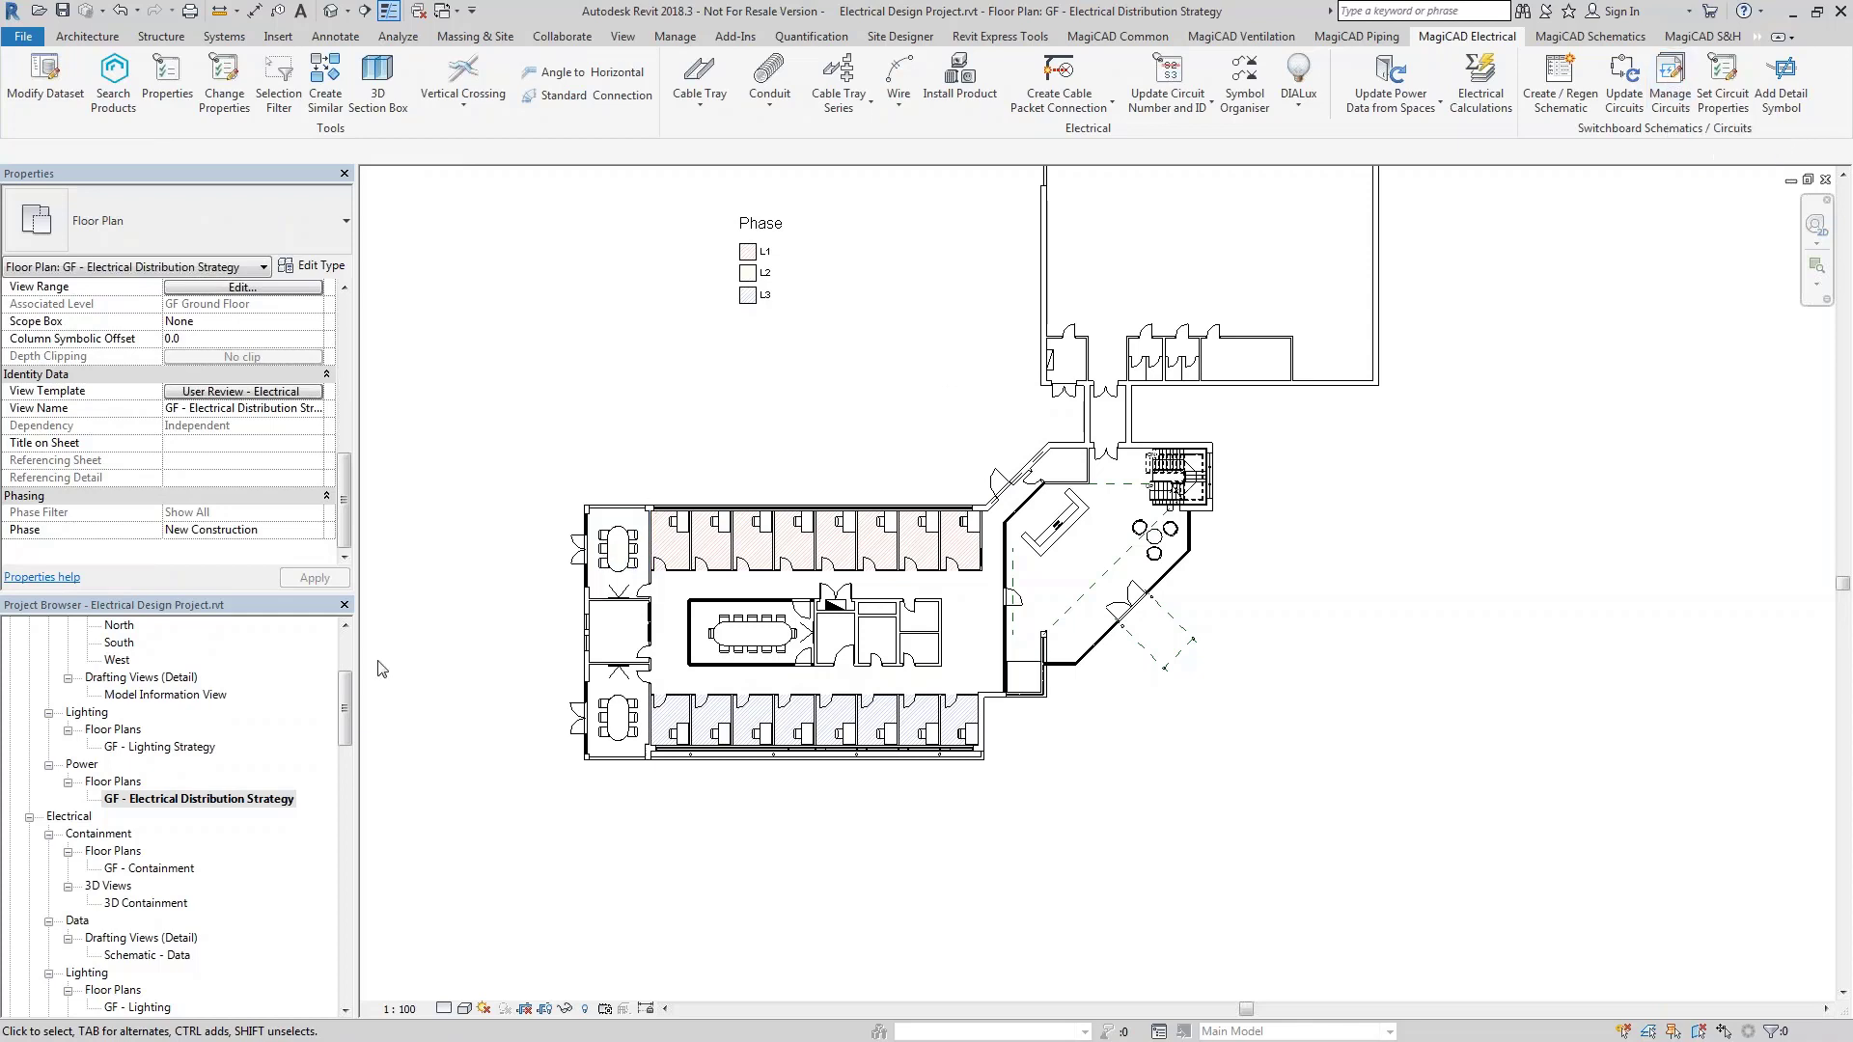
# Select sheet ES-002 of the DBG switchboard schematic and start managing its circuits using the panels from the schematic
pyautogui.moveTo(341, 693); pyautogui.dragTo(347, 951)
pyautogui.click(168, 852)
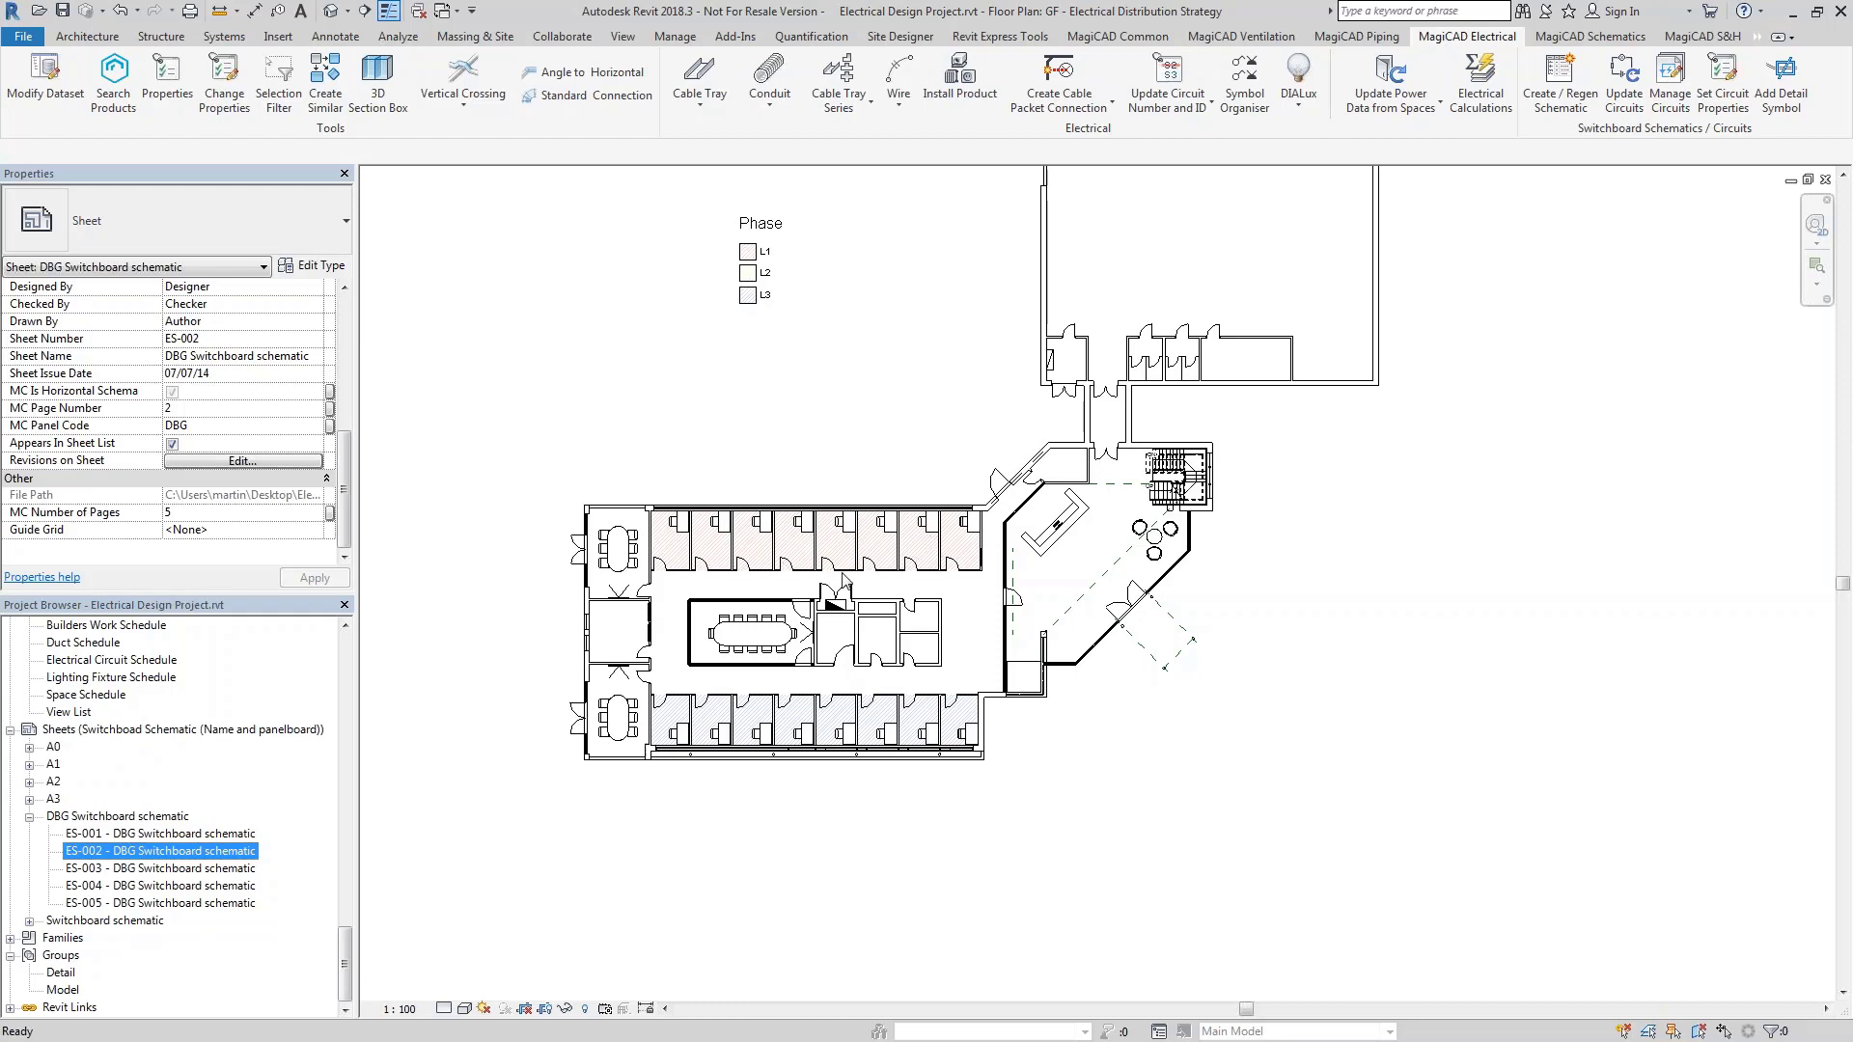
pyautogui.click(1674, 100)
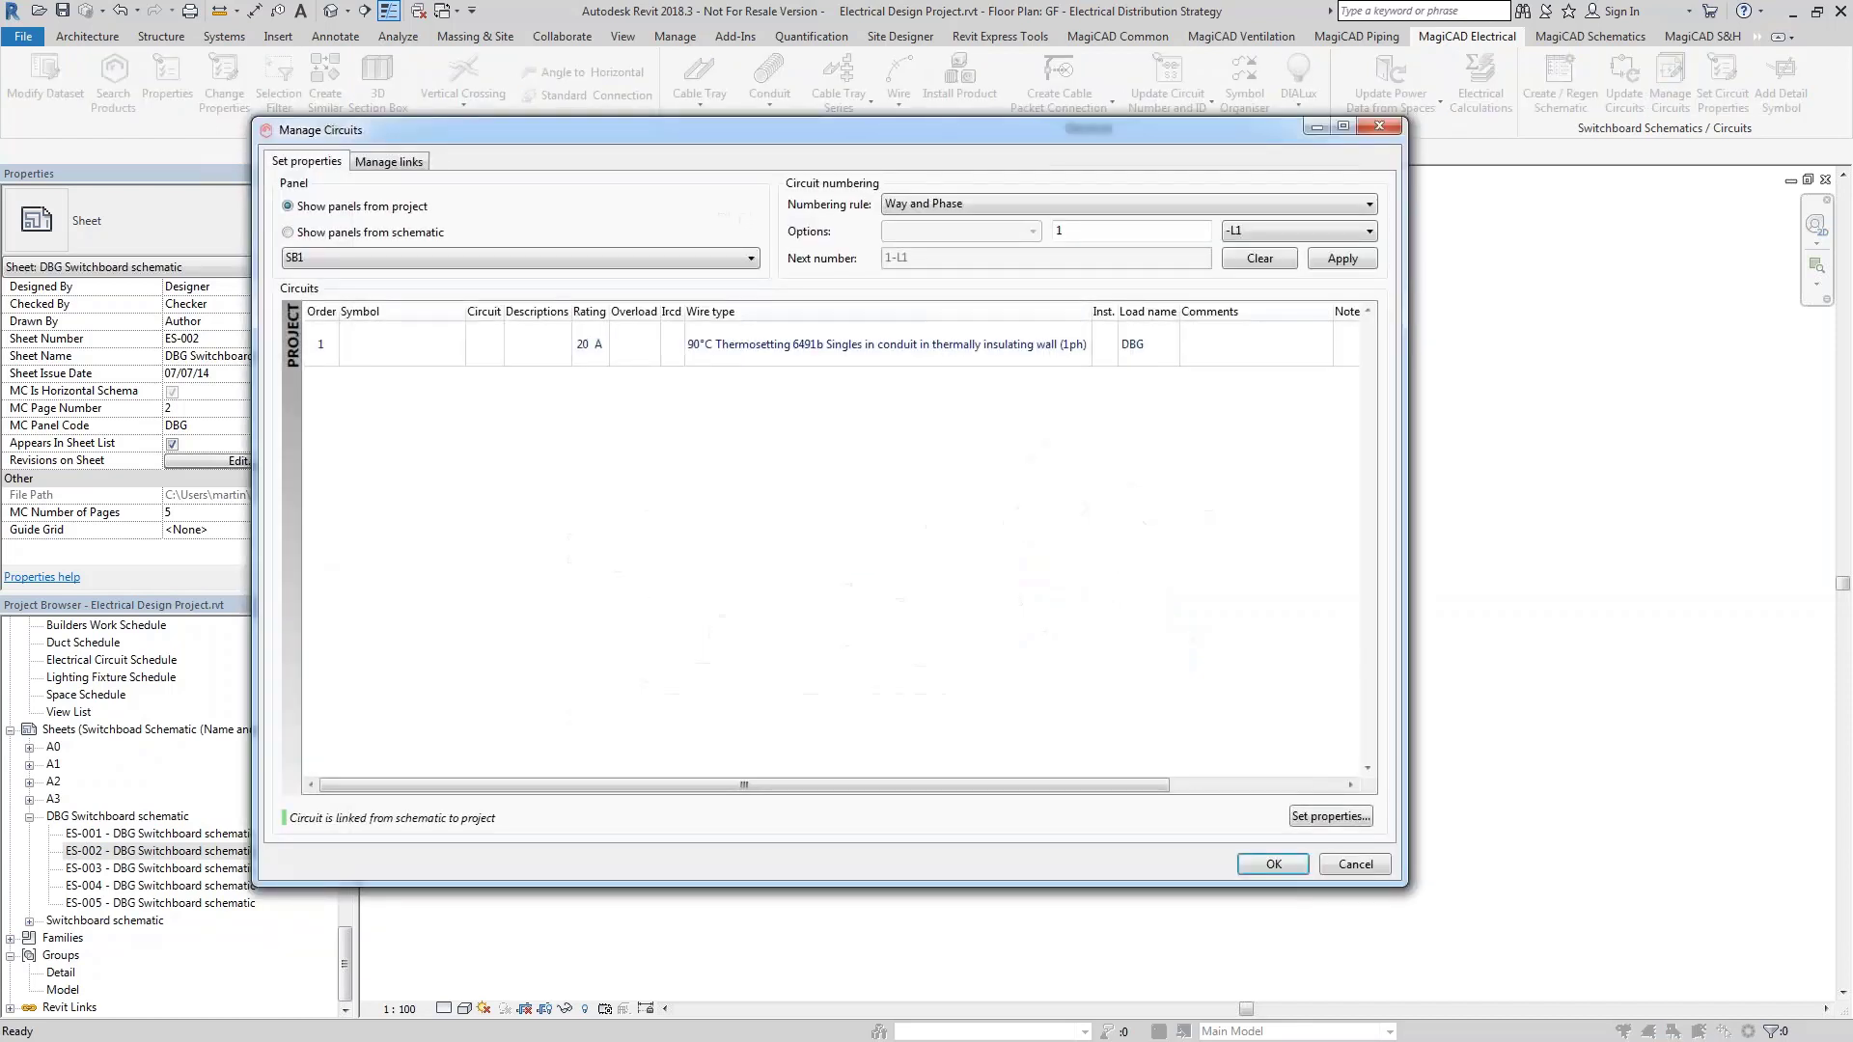
pyautogui.click(383, 234)
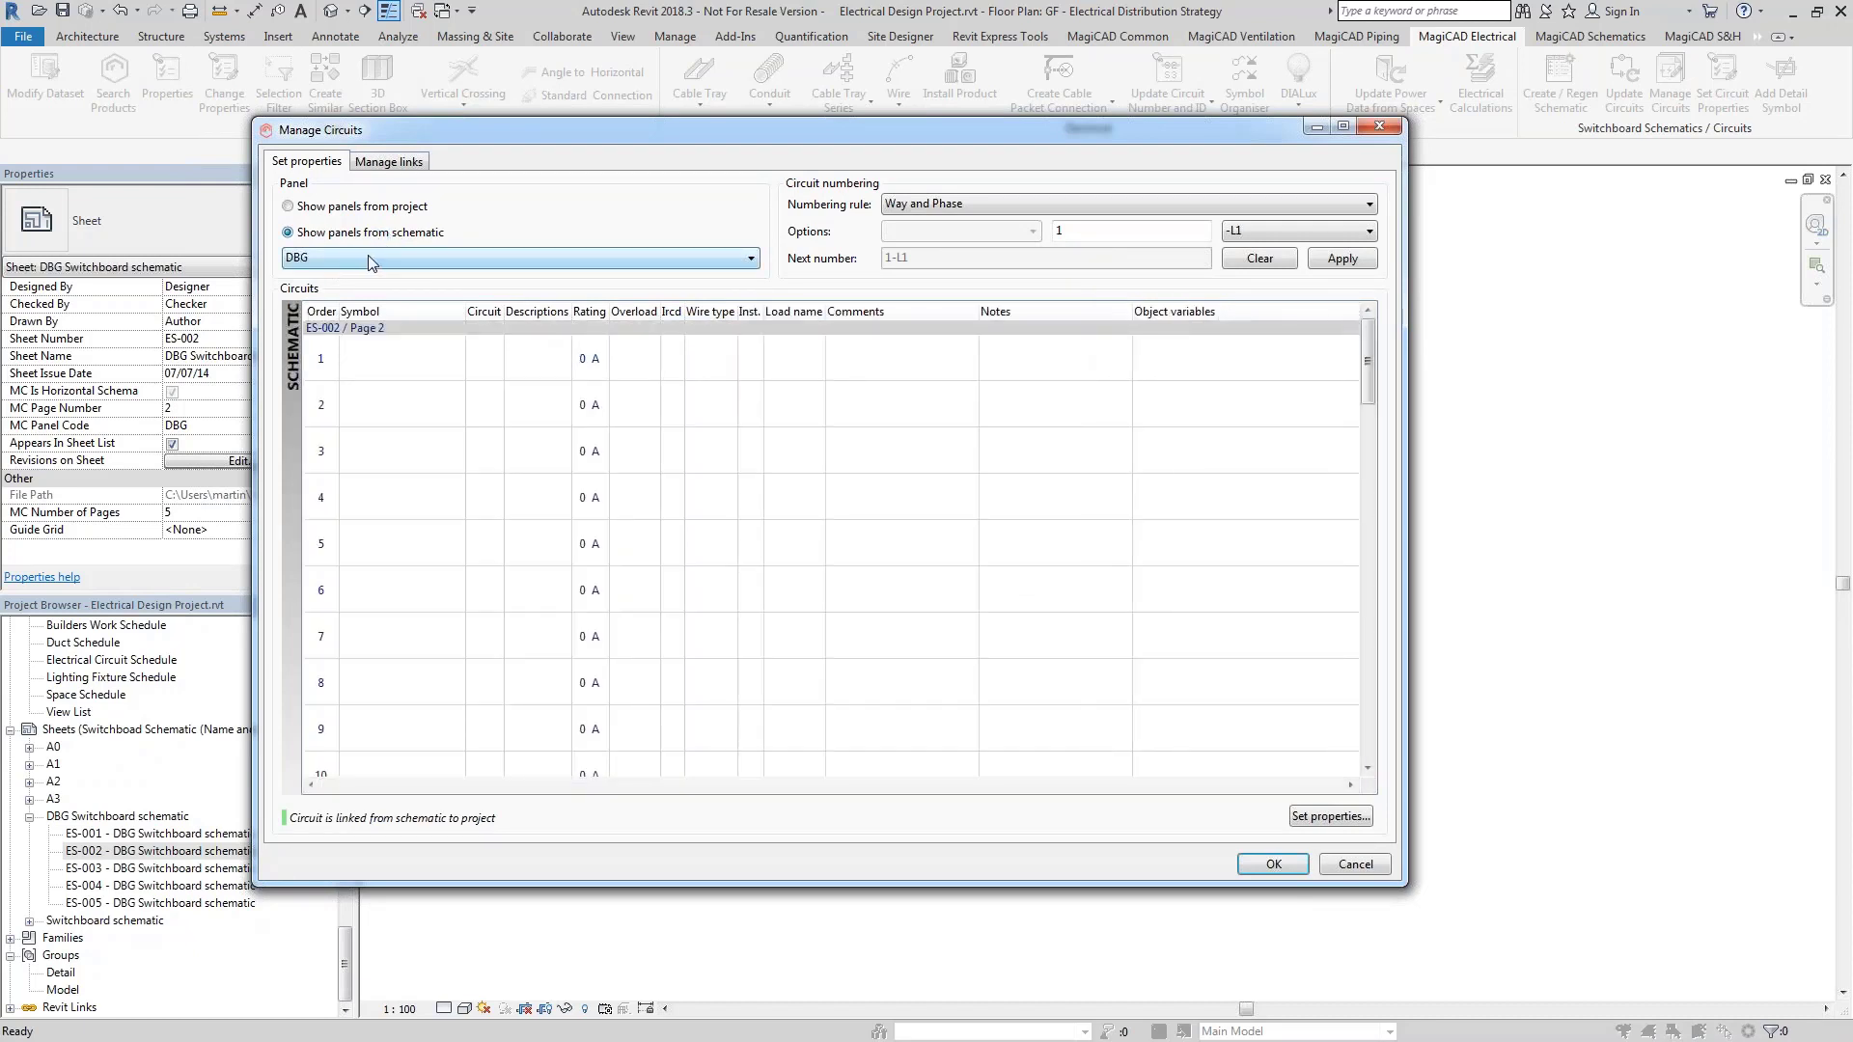
# Set the wire type of circuit 1 to 90°C (run at 70°C) Thermosetting 6242b Flat Twin & Earth in conduit in thermally insulating wall (1ph)
pyautogui.click(386, 371)
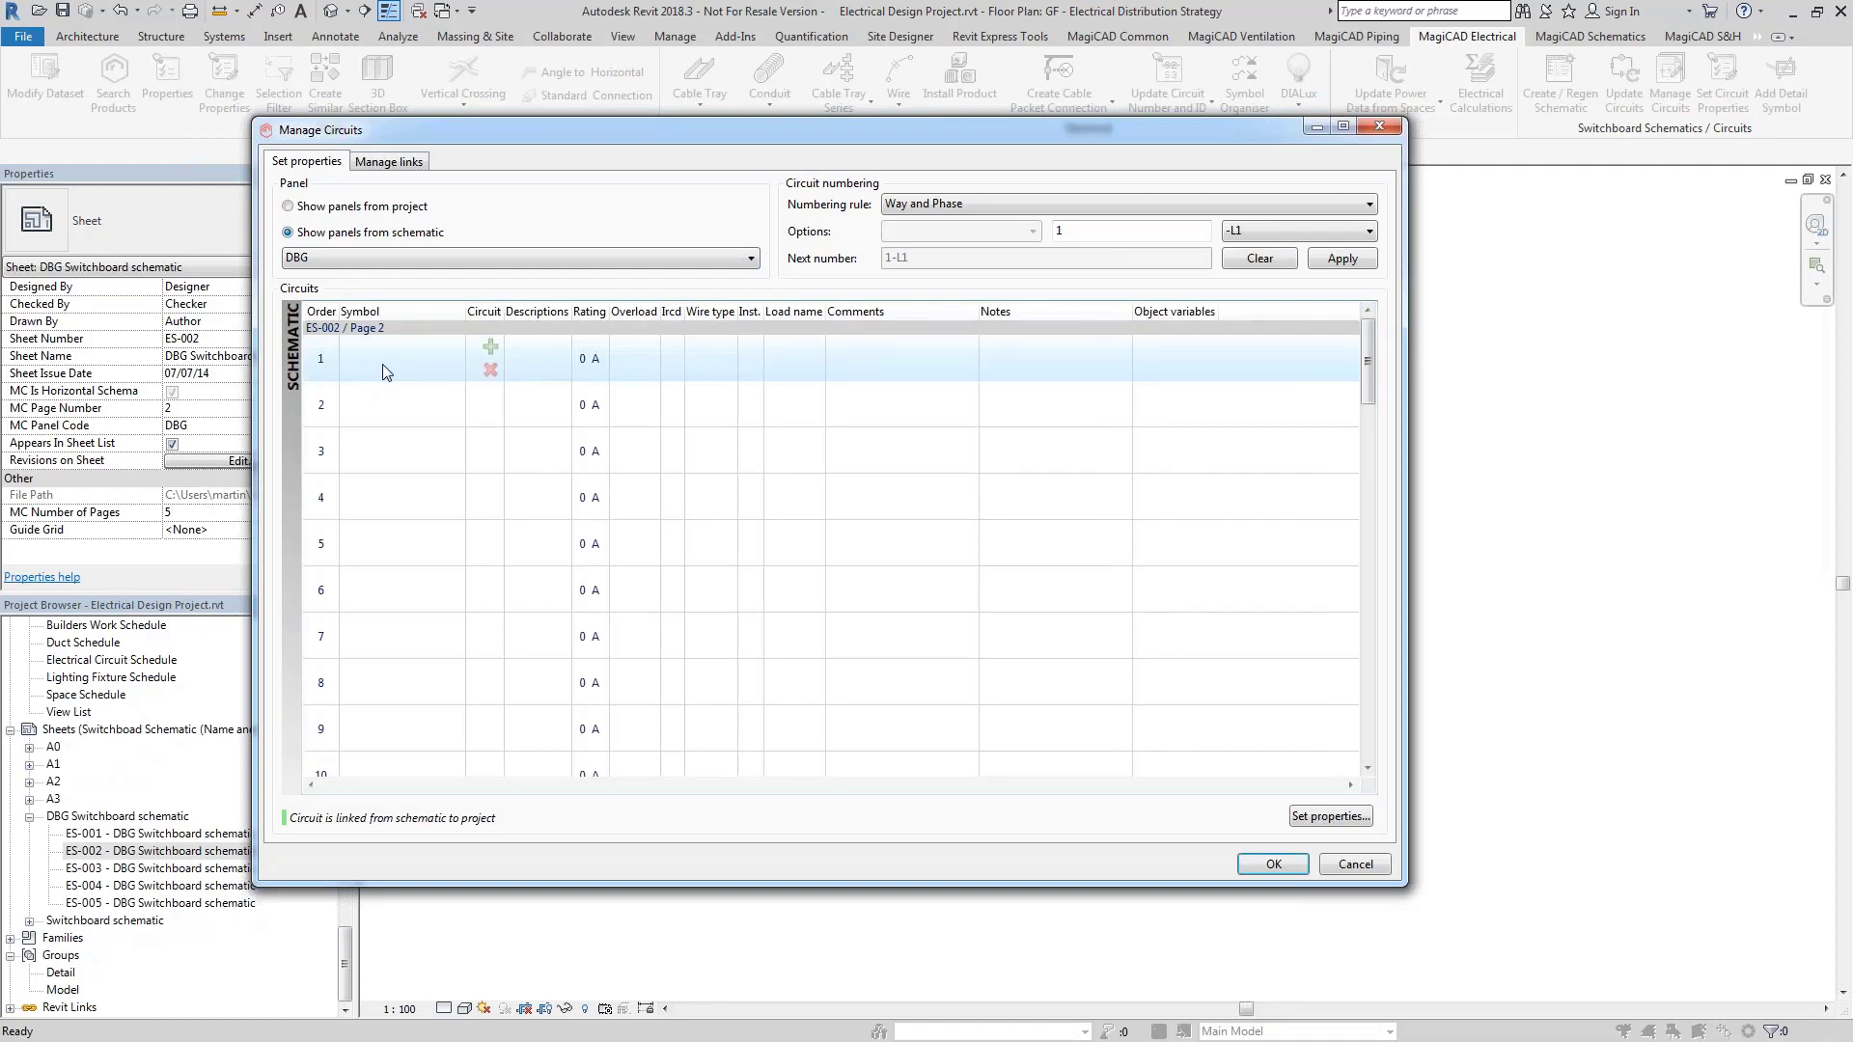
pyautogui.click(1330, 816)
pyautogui.click(755, 369)
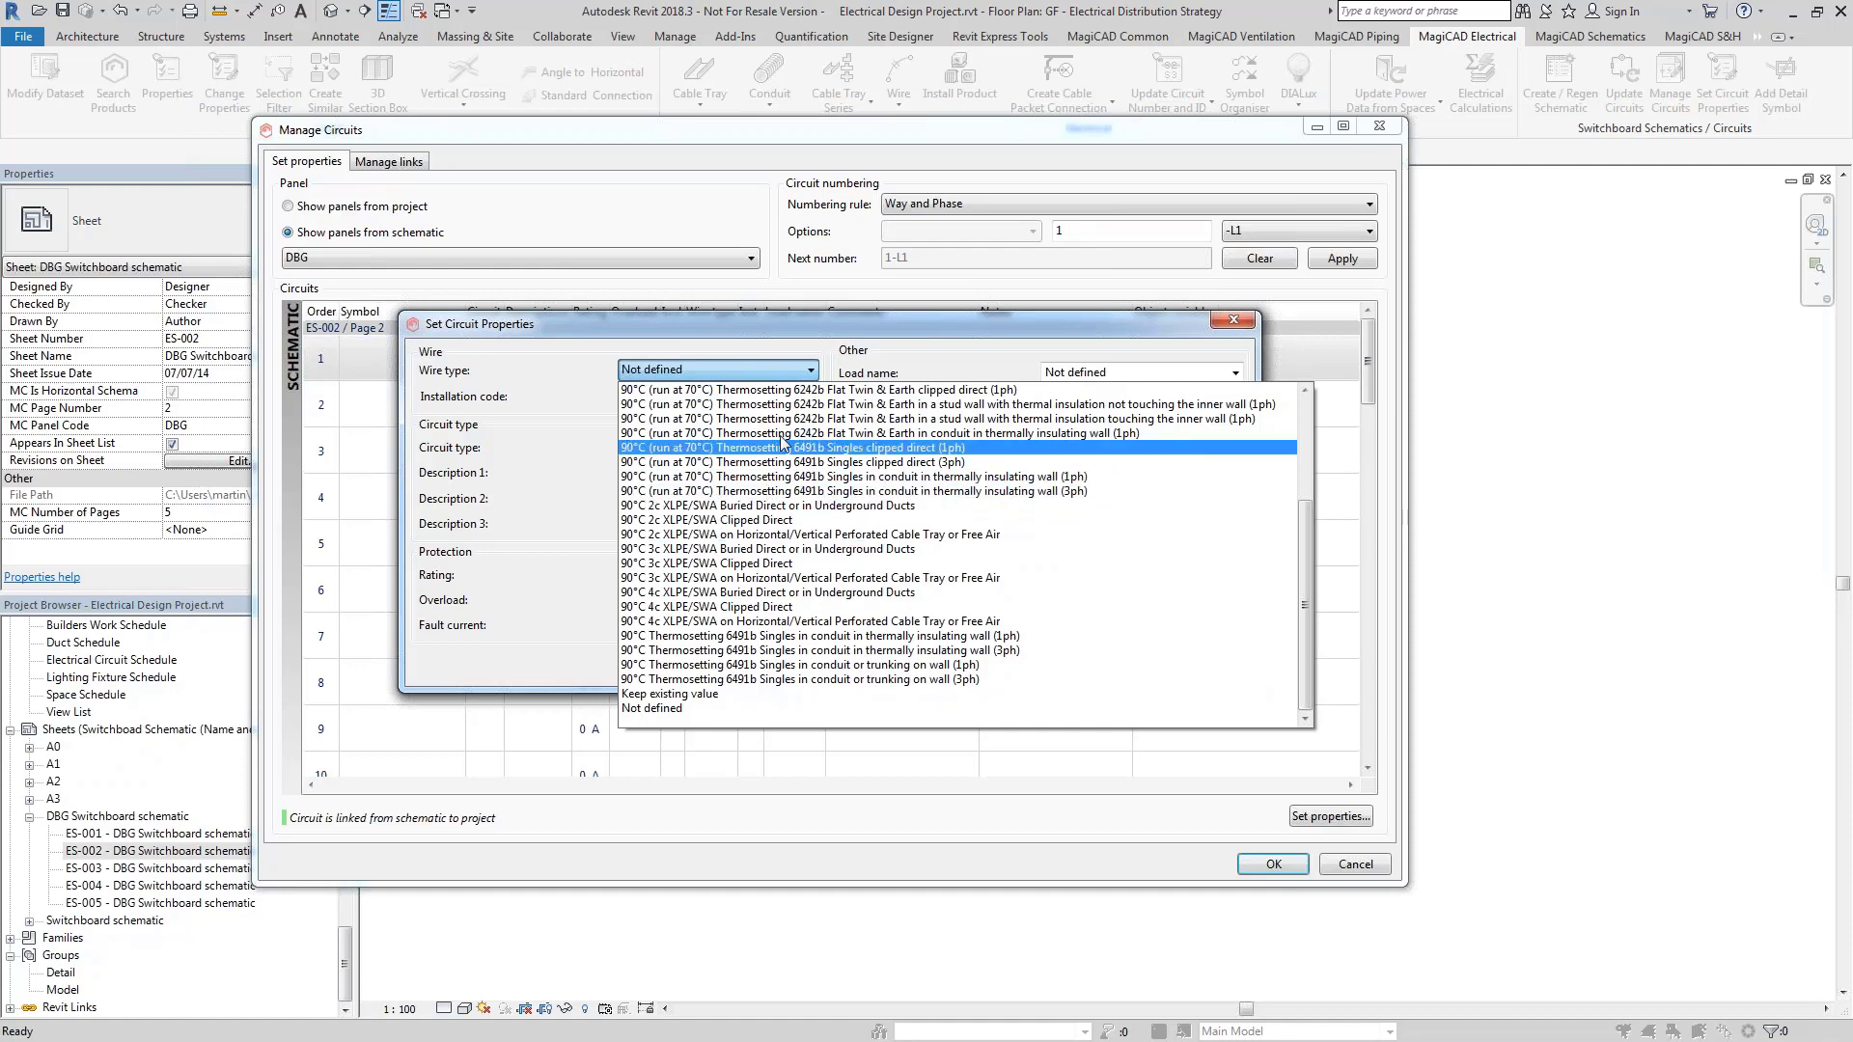
pyautogui.click(737, 447)
# Give circuit 1 installation code F for horizontal/vertical cable tray and the circuit type Lighting ~1
pyautogui.click(709, 398)
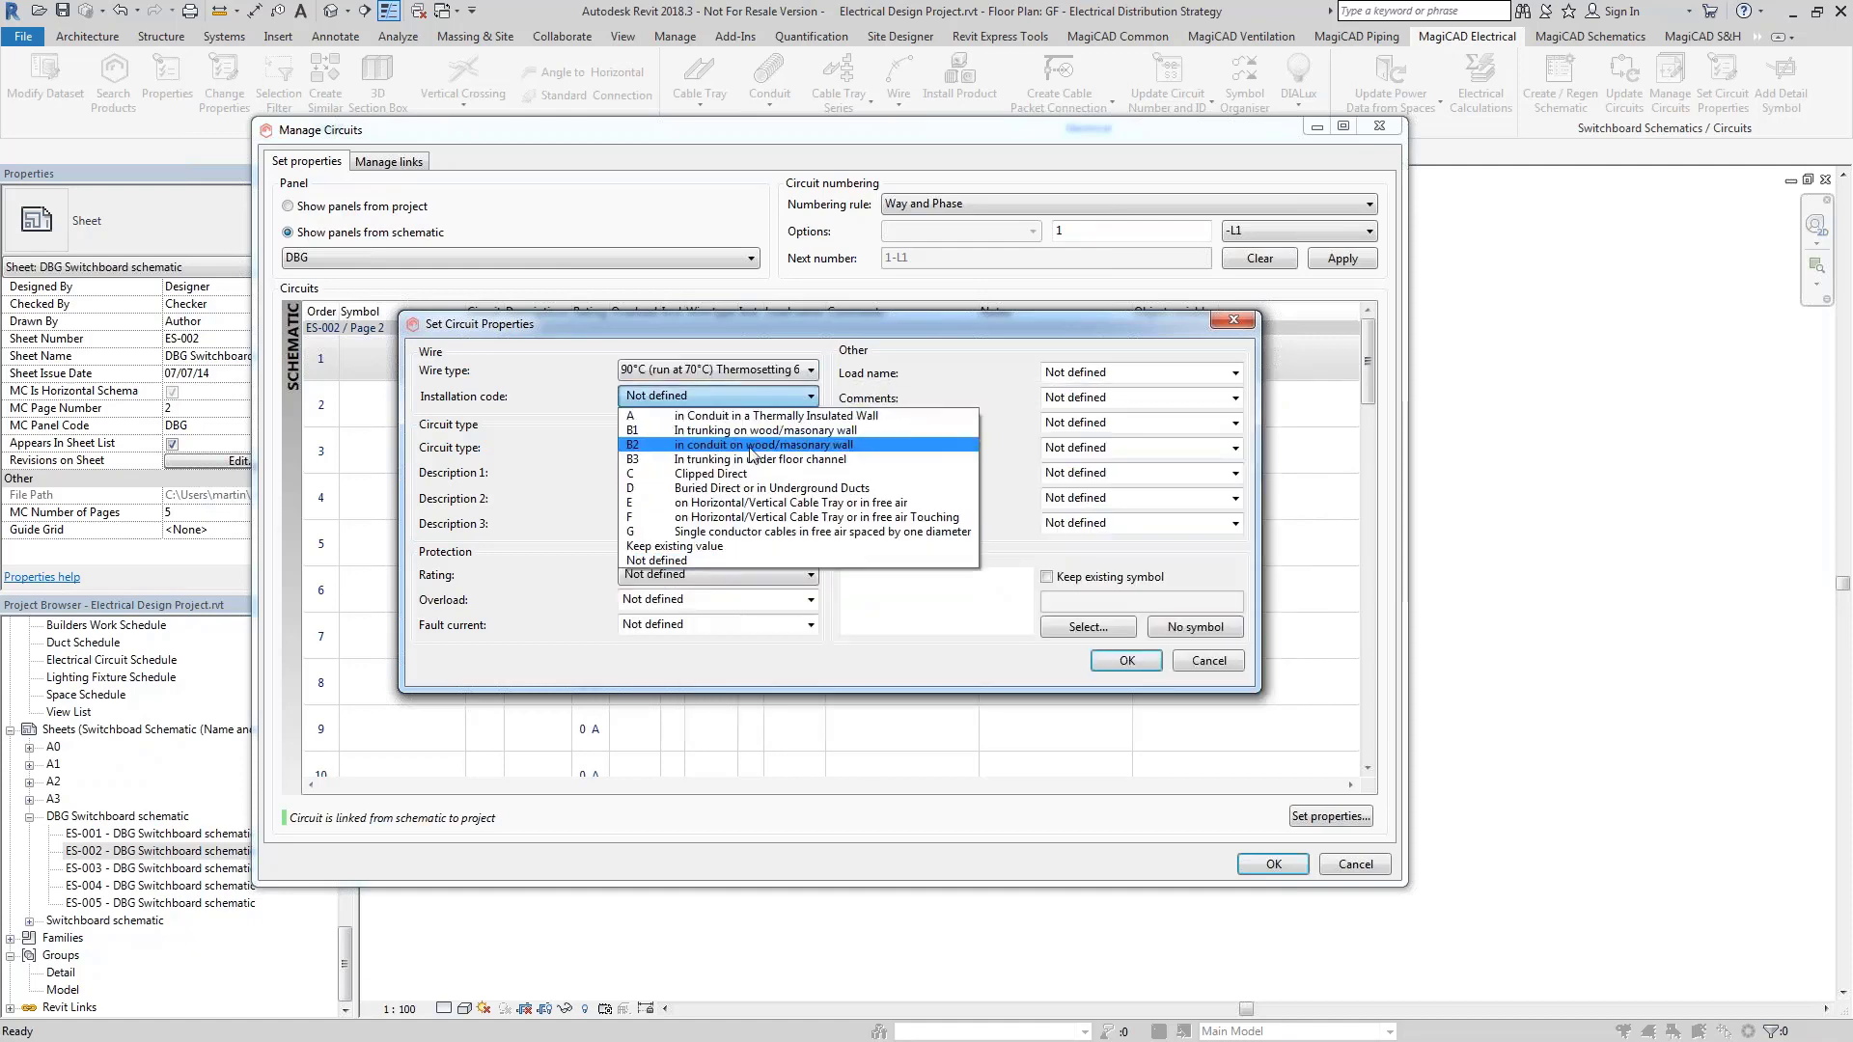
pyautogui.click(742, 521)
pyautogui.click(719, 454)
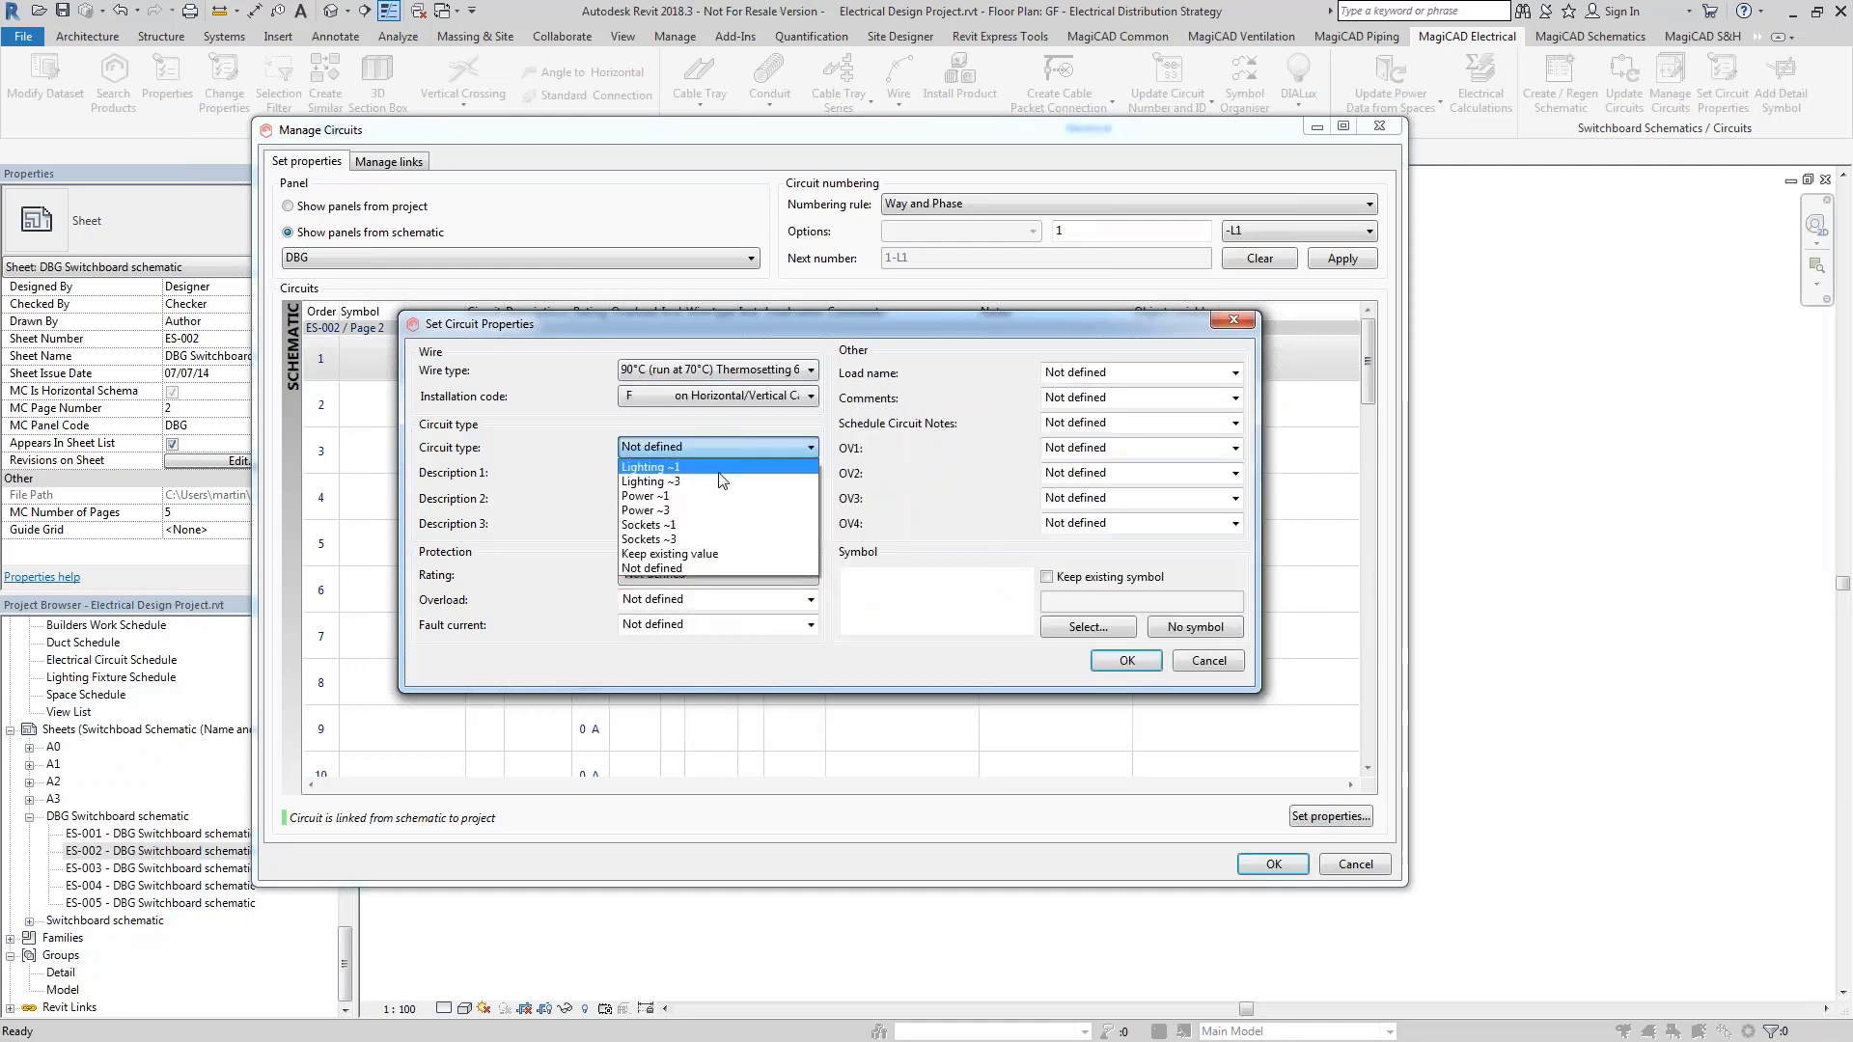
pyautogui.click(712, 468)
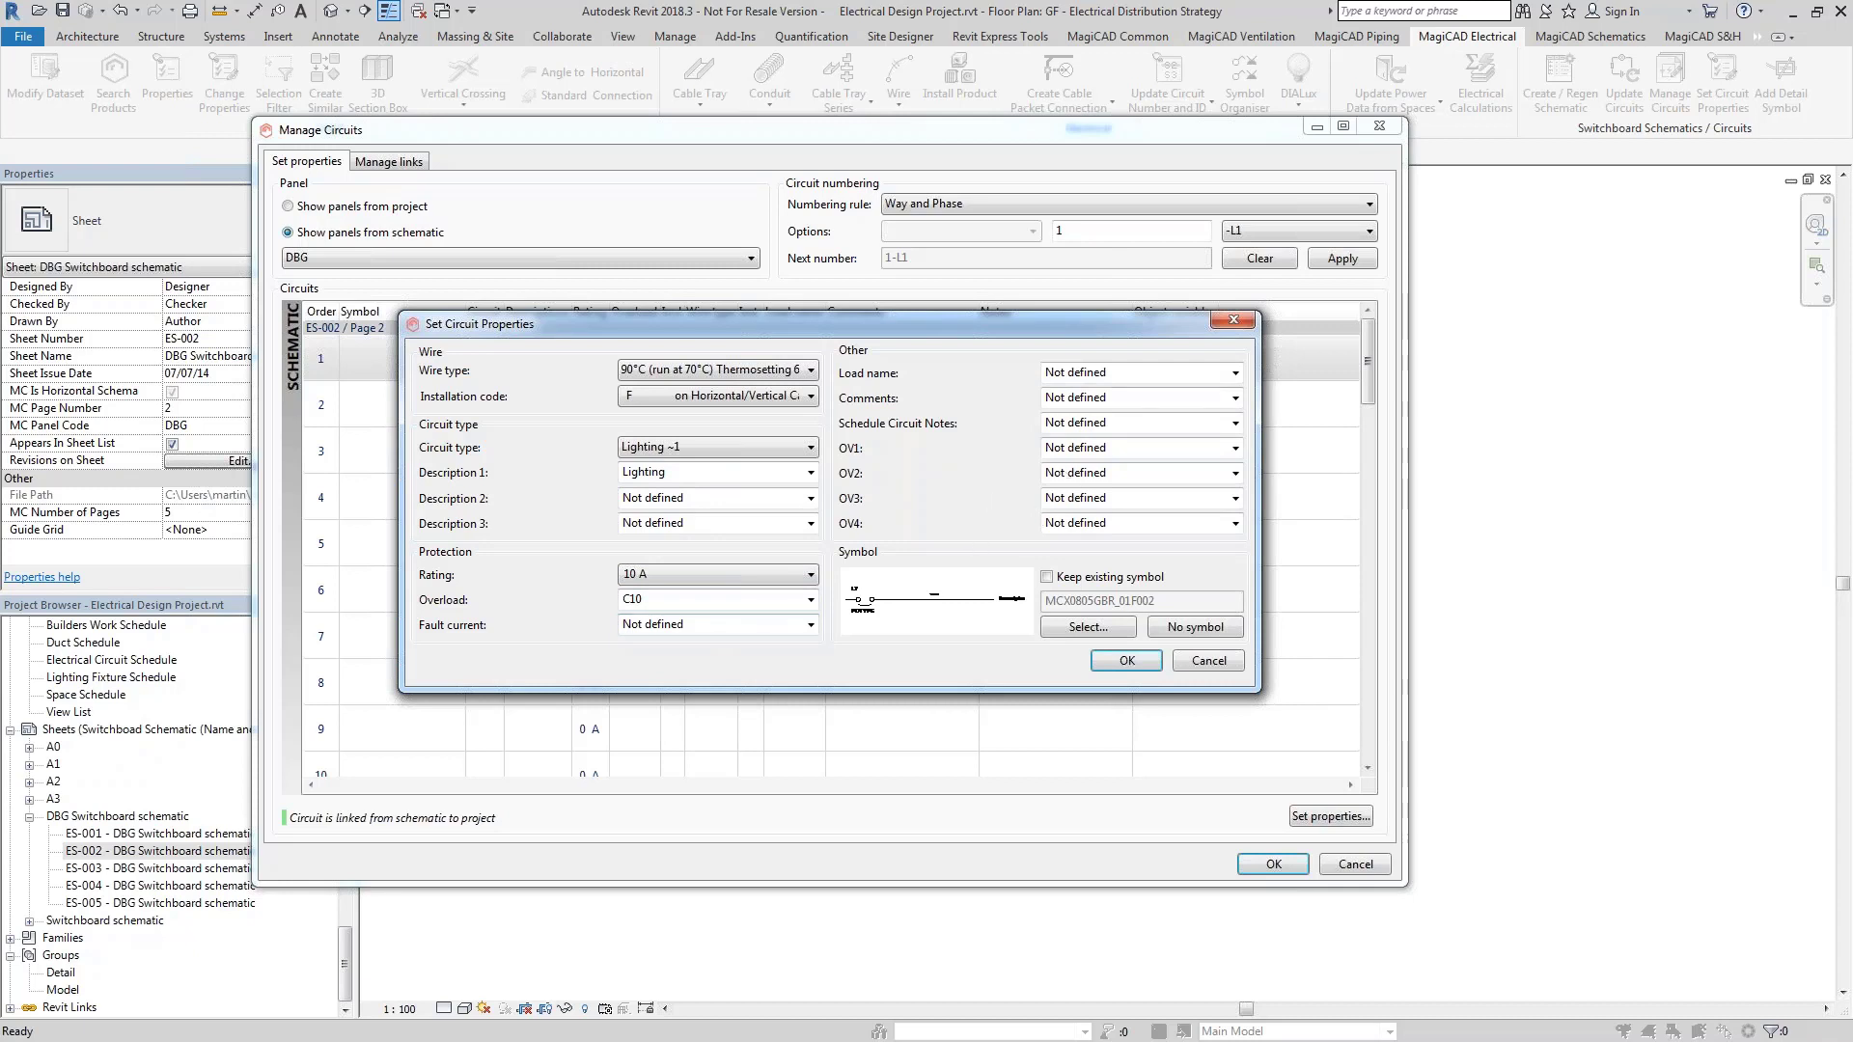
# Enter the load name "Lighting Offices, 121,122,123,124,125,126" for circuit 1 and accept the circuit properties
pyautogui.click(1131, 374)
pyautogui.write('Lighting Offices, 121,122,123,124')
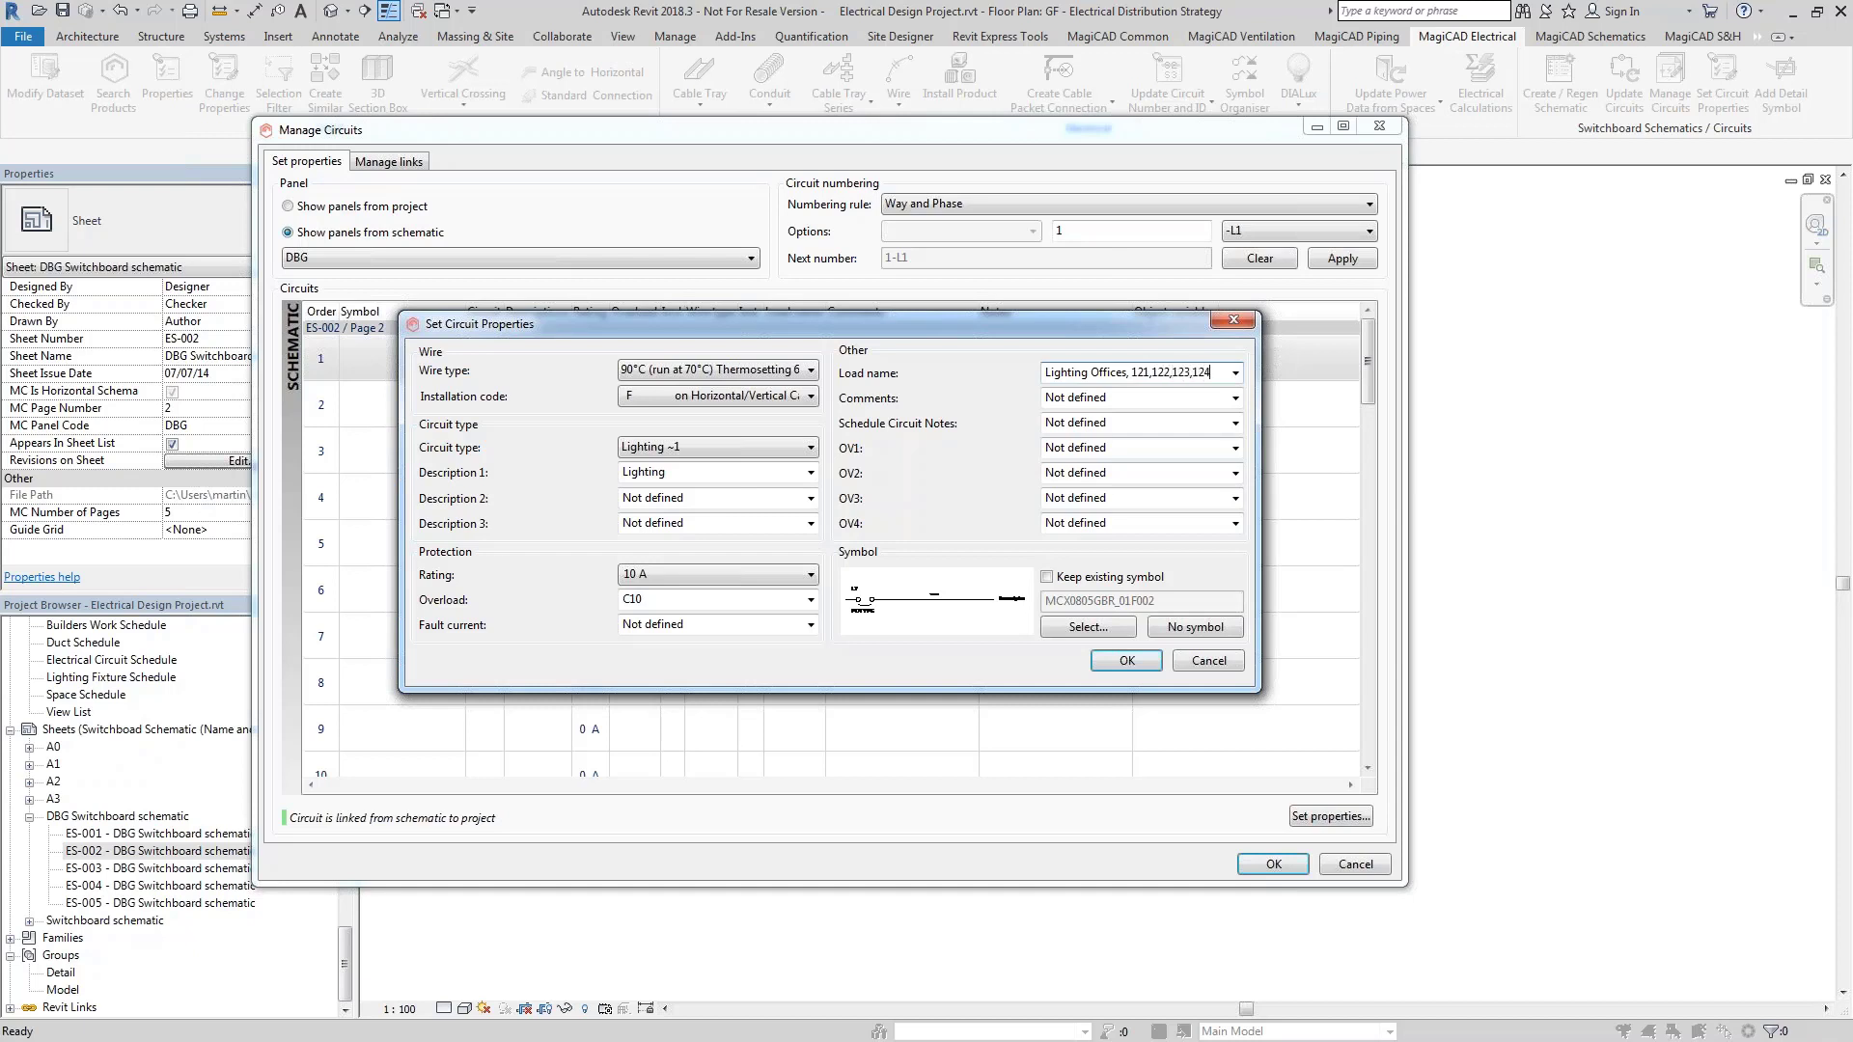
pyautogui.write(',125,126')
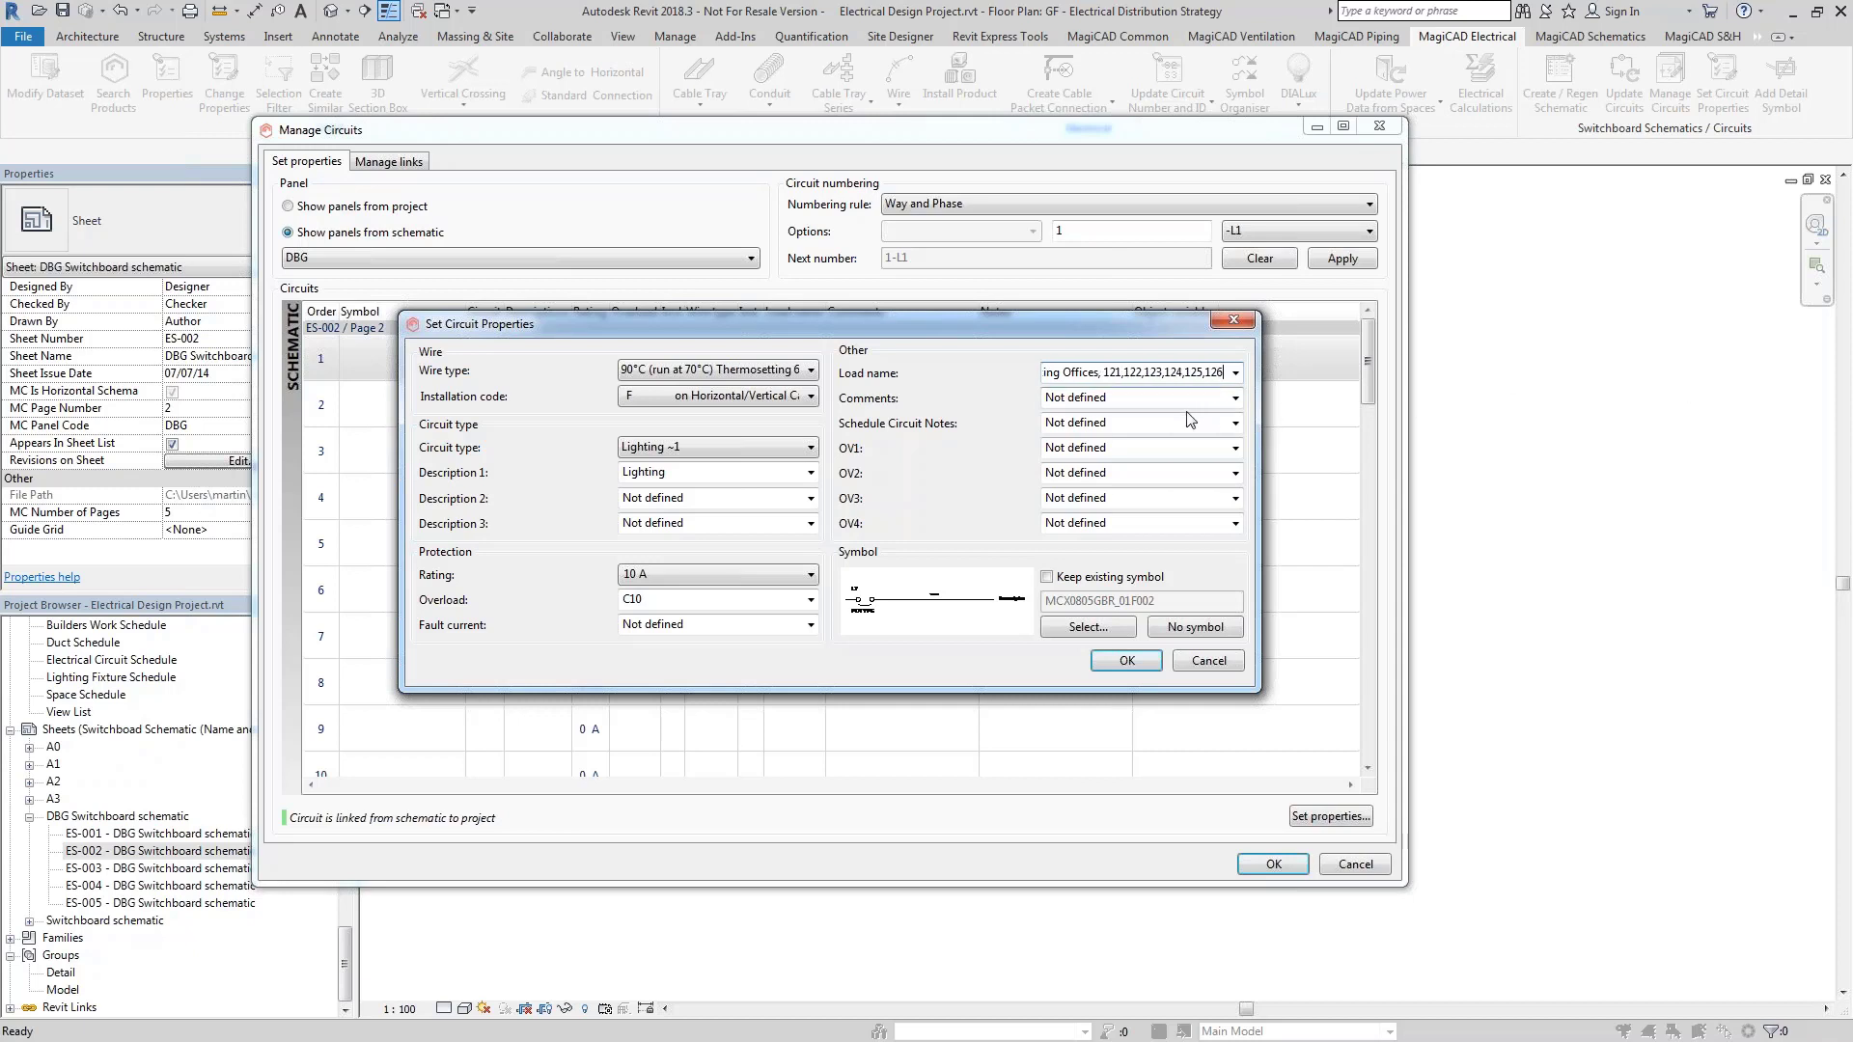
pyautogui.click(1143, 662)
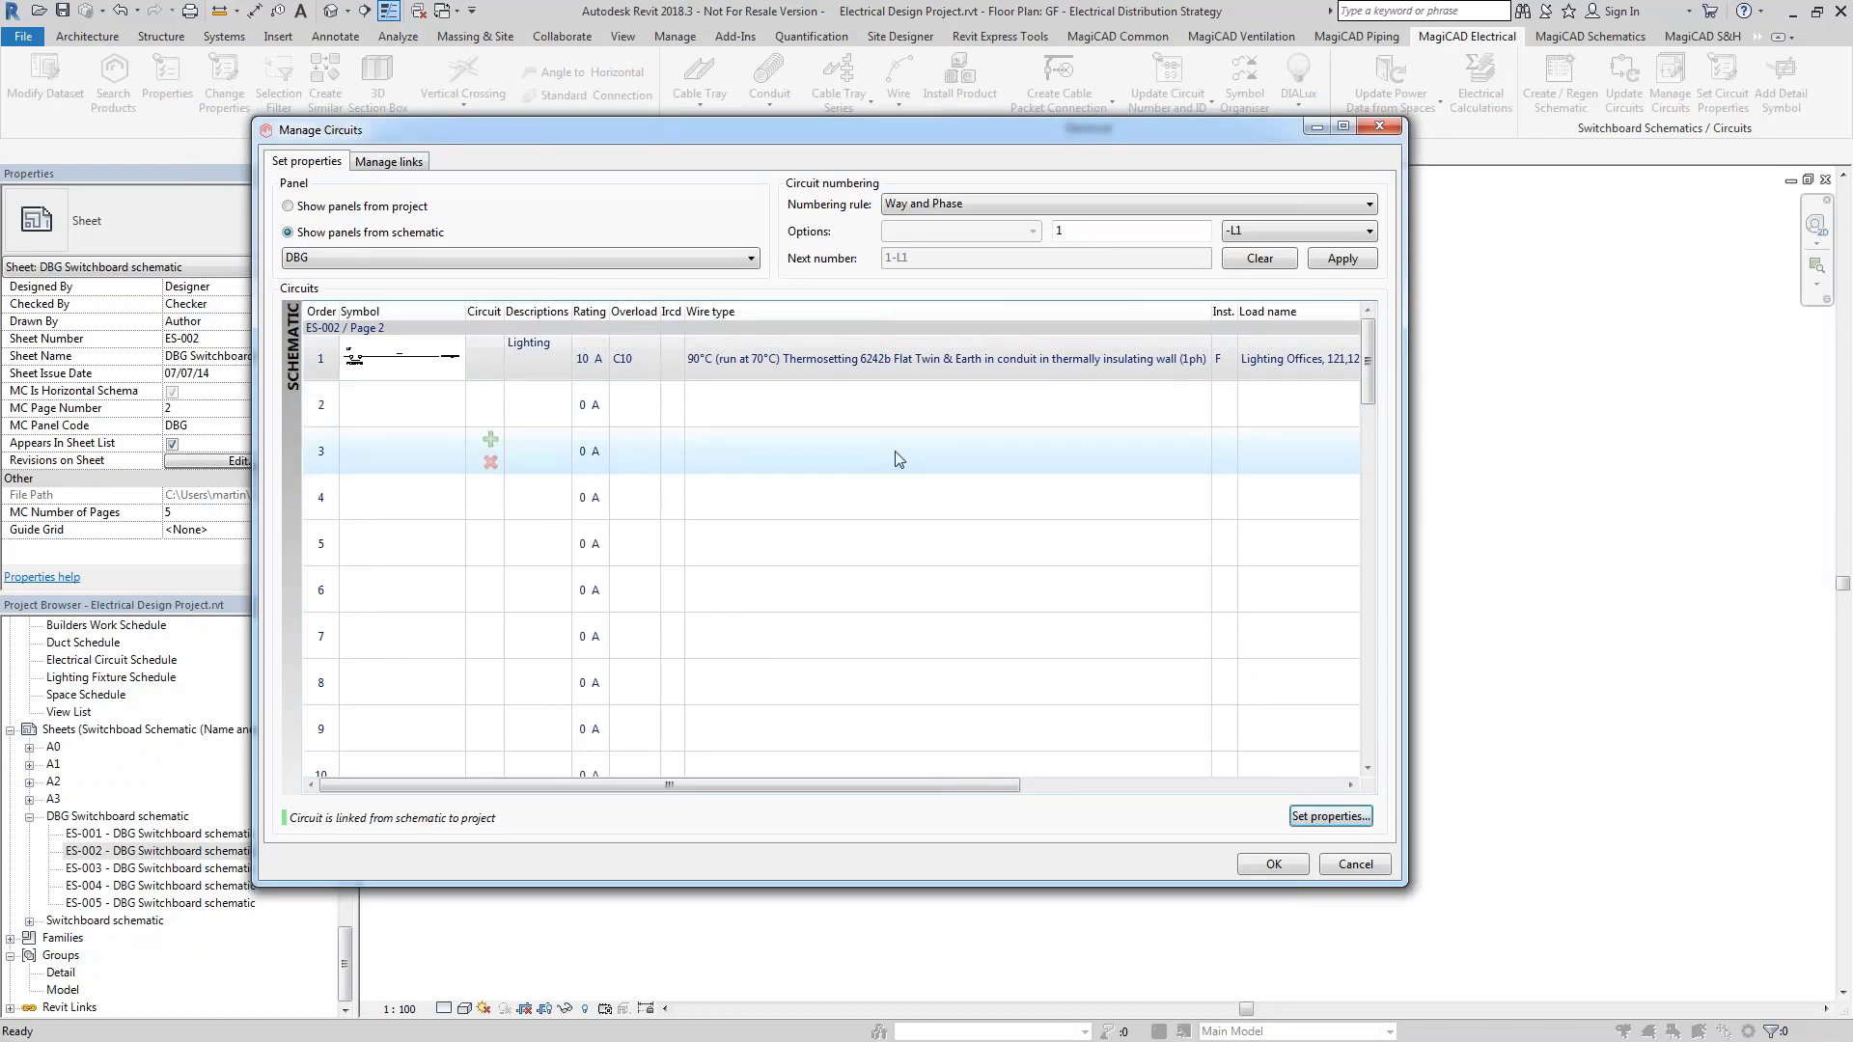
# Number DBG circuits 1 to 9 by Way and Phase starting from 1-L1, accept the changes and open sheet ES-002
pyautogui.keyDown('shift'); pyautogui.click(889, 741); pyautogui.keyUp('shift')
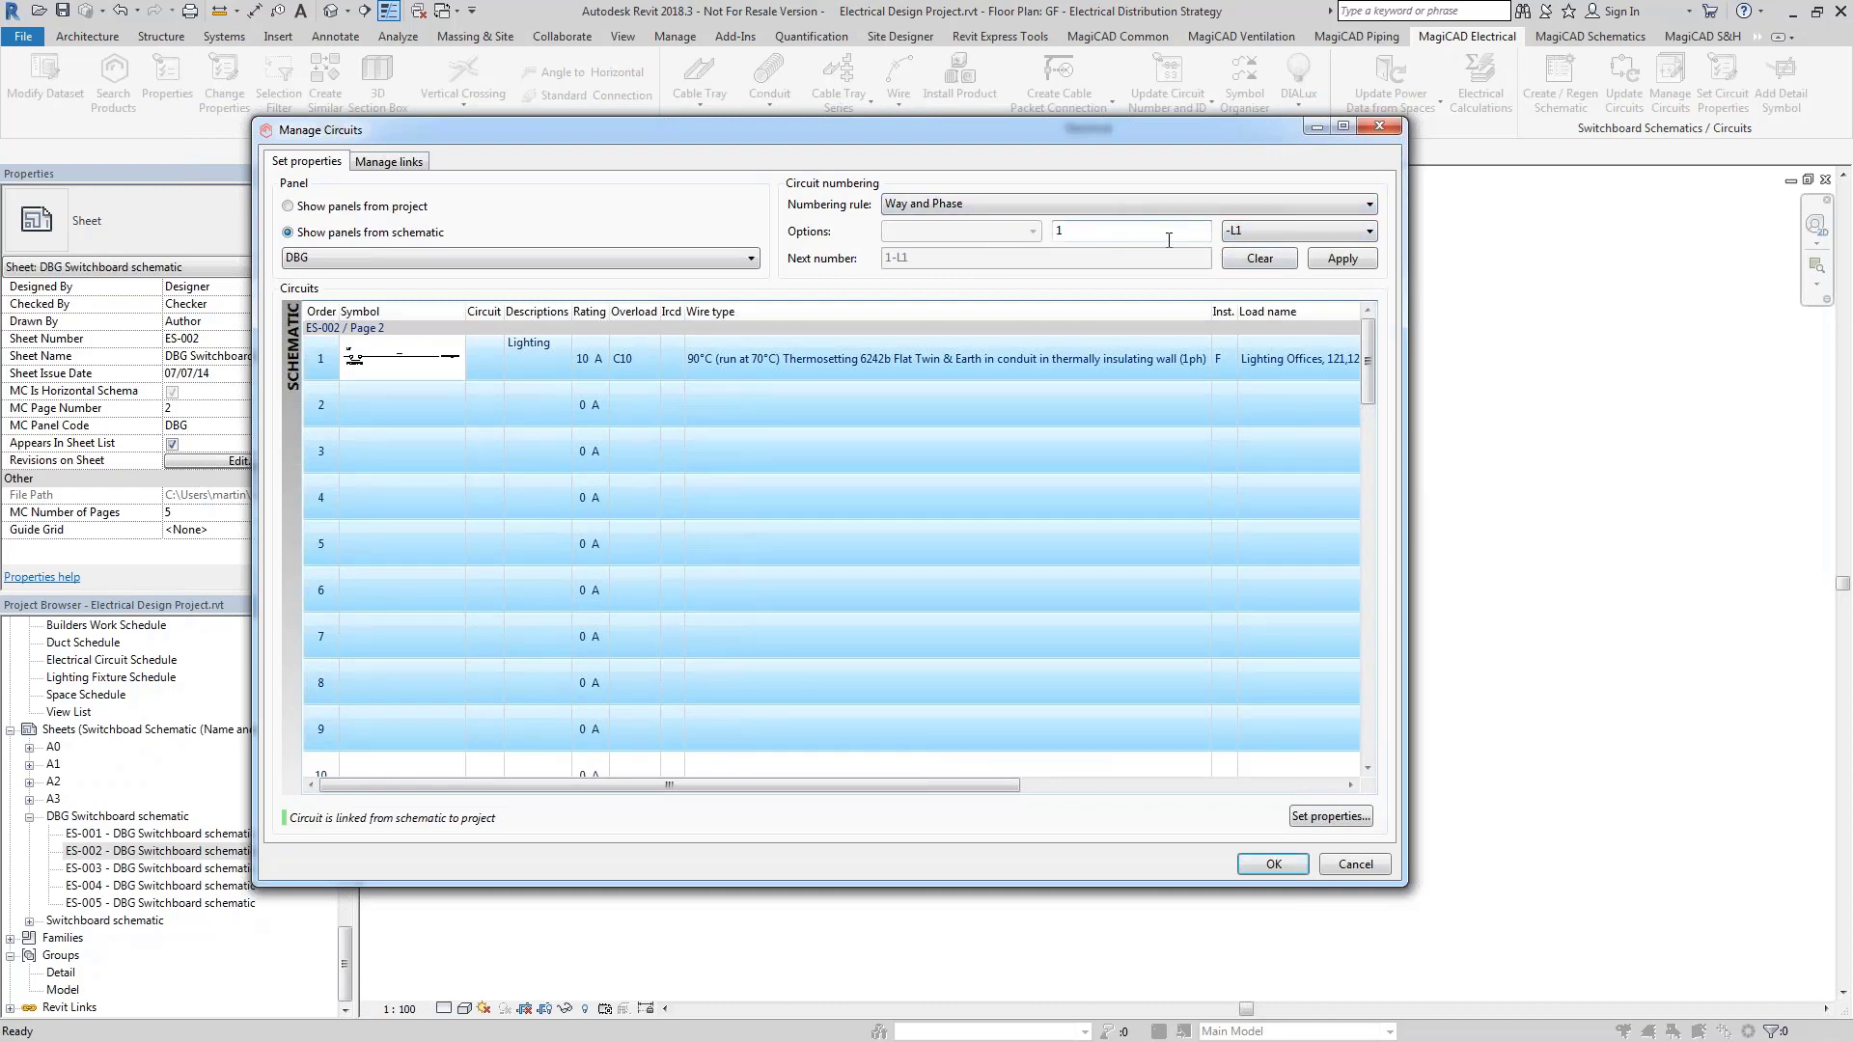
pyautogui.click(1323, 259)
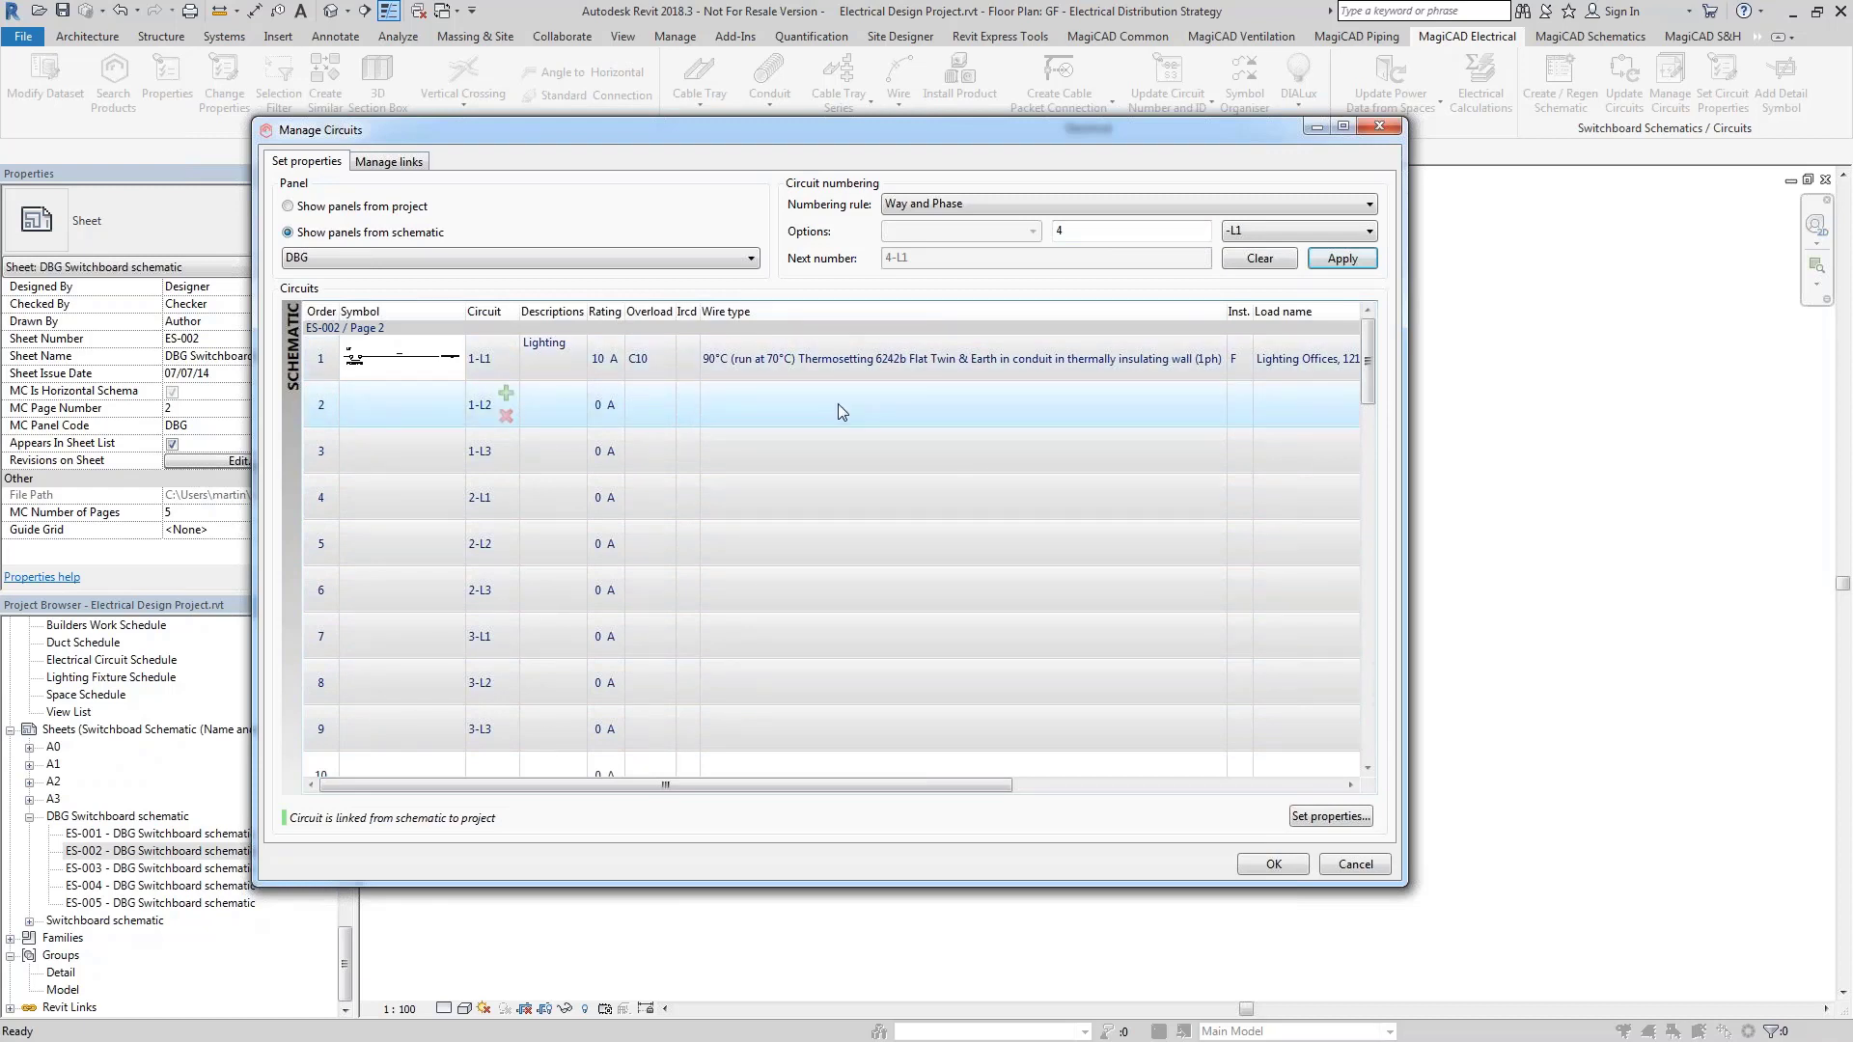
pyautogui.click(1272, 864)
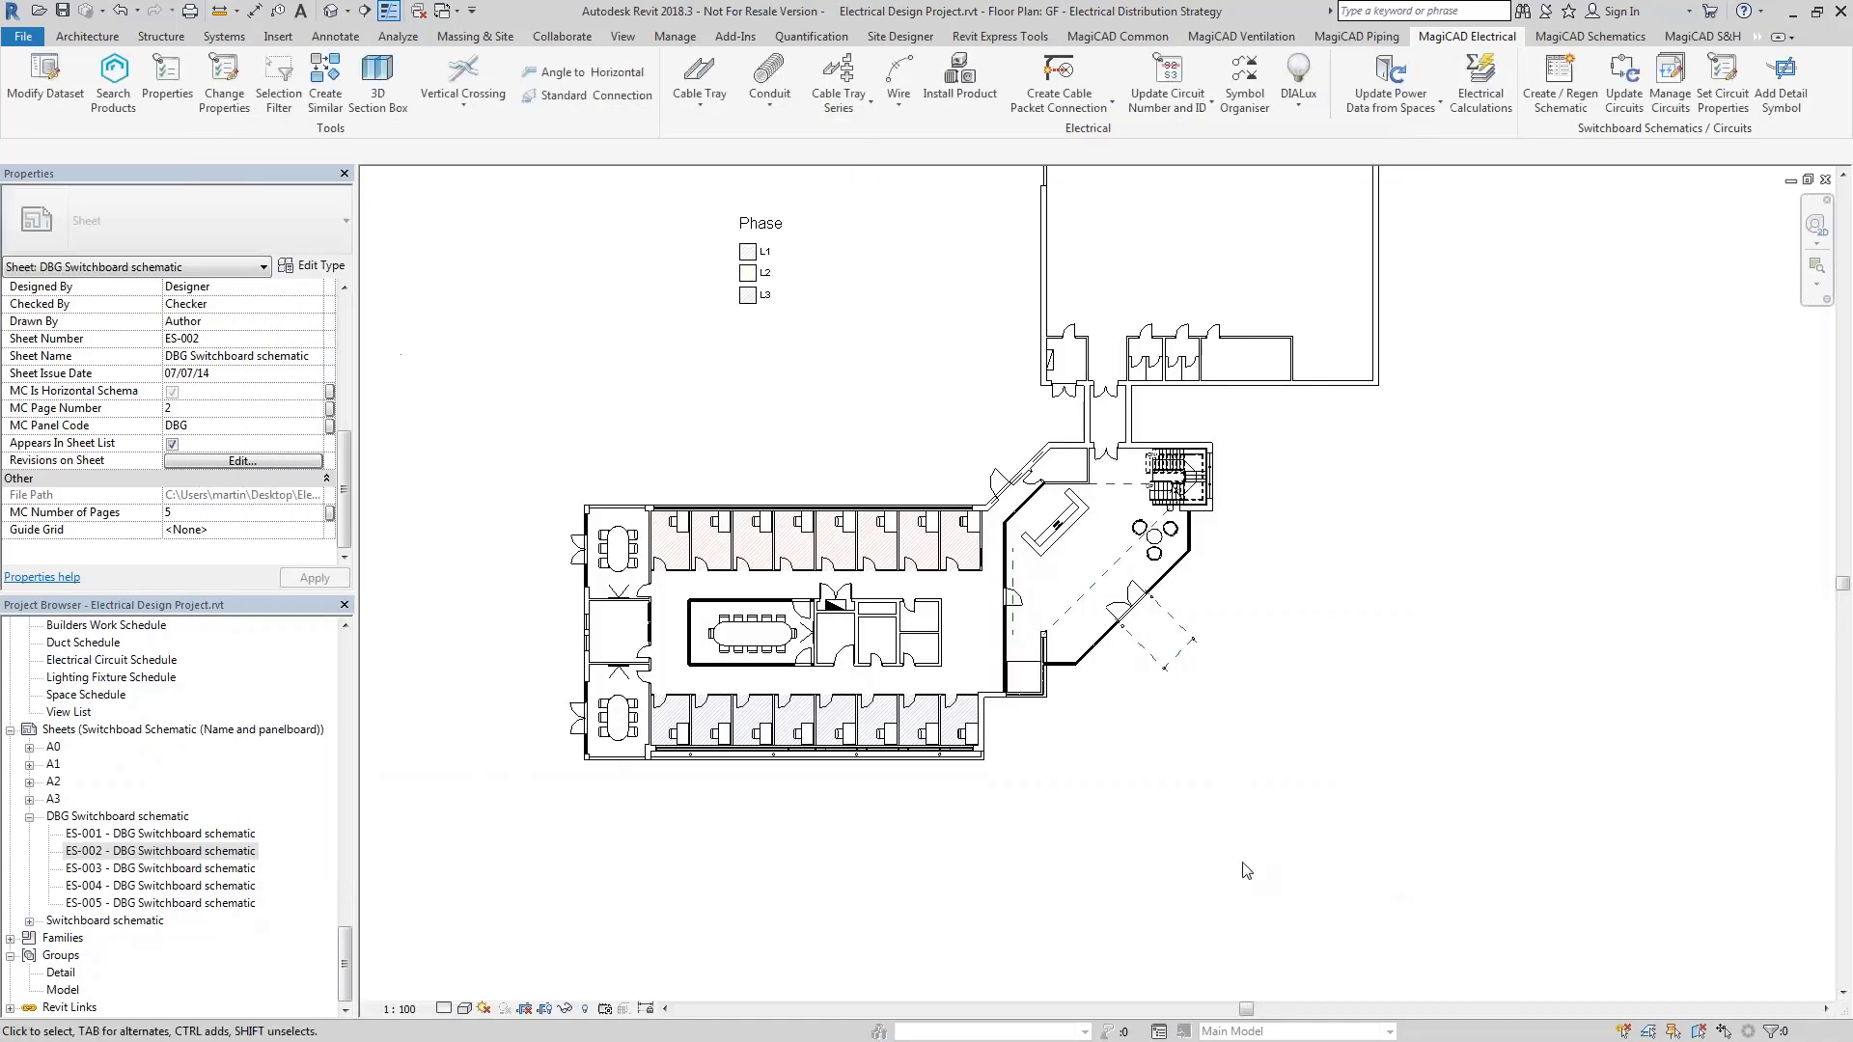
pyautogui.doubleClick(205, 853)
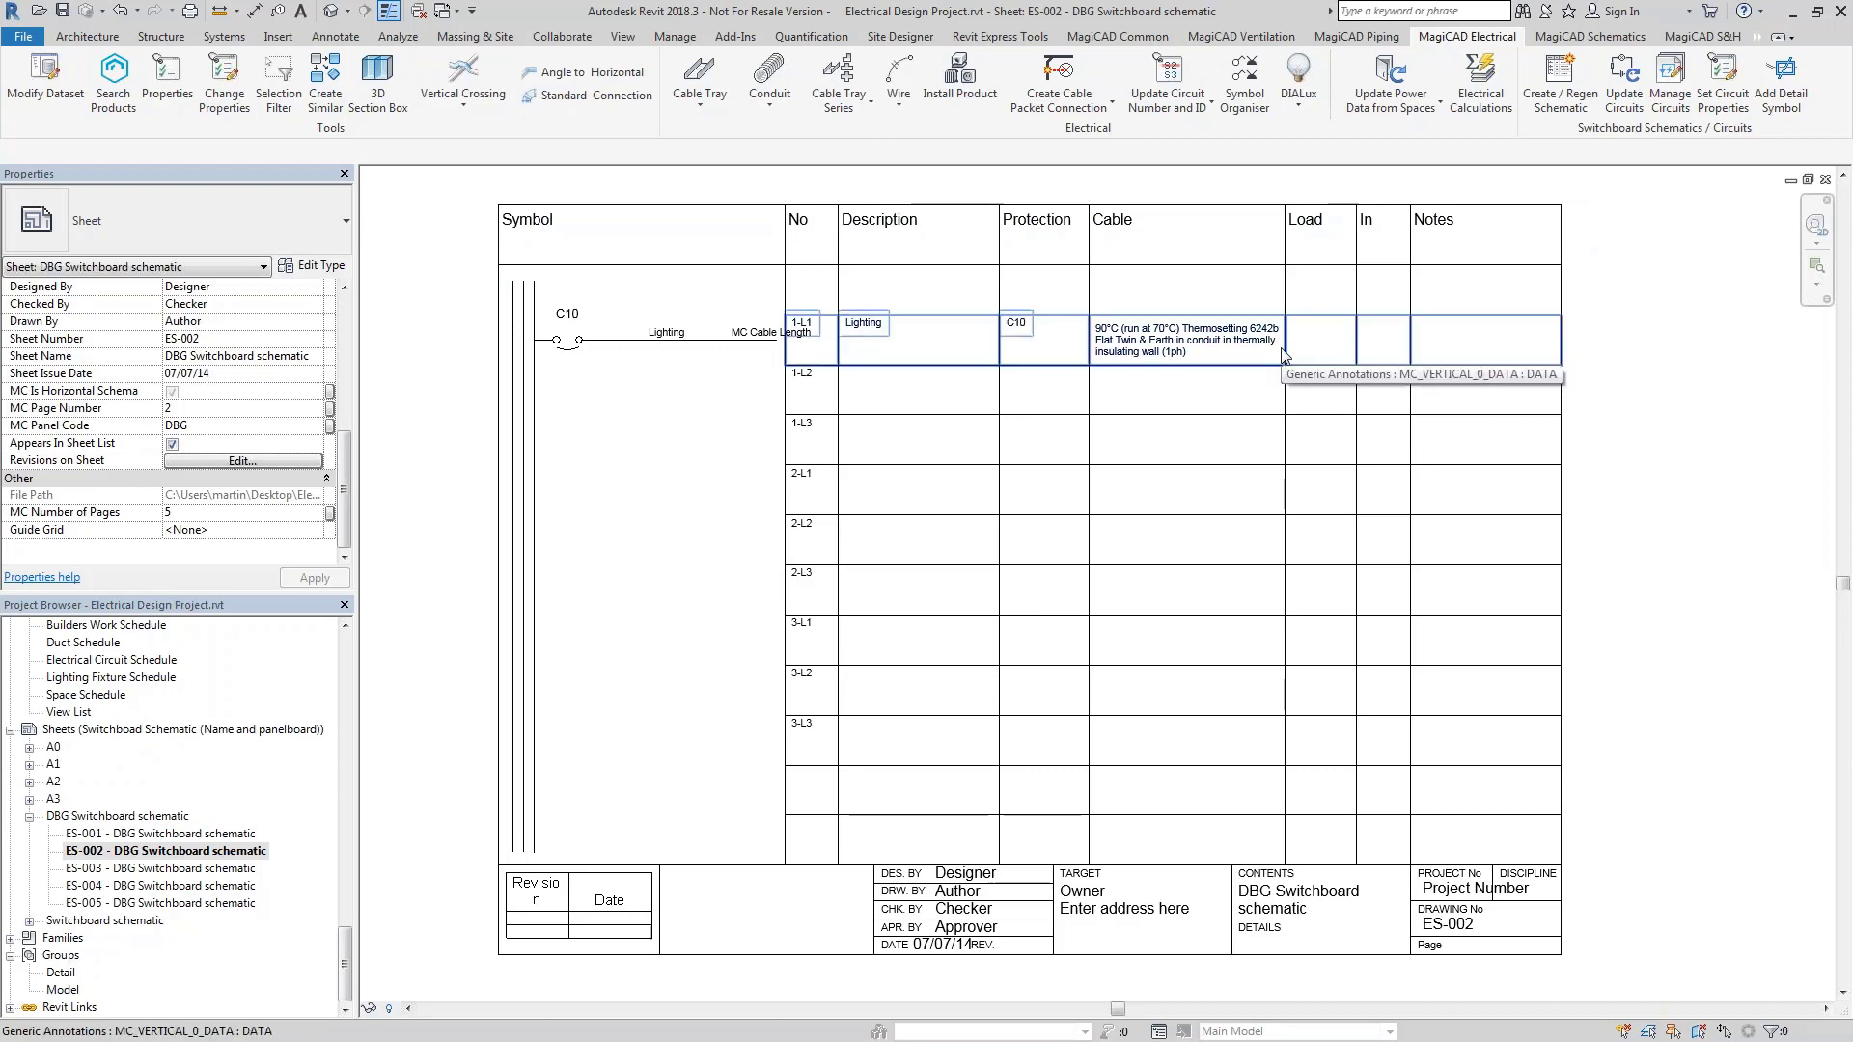
# Close the DBG switchboard schematic sheet and open the GF - Lighting Strategy floor plan
pyautogui.click(1825, 180)
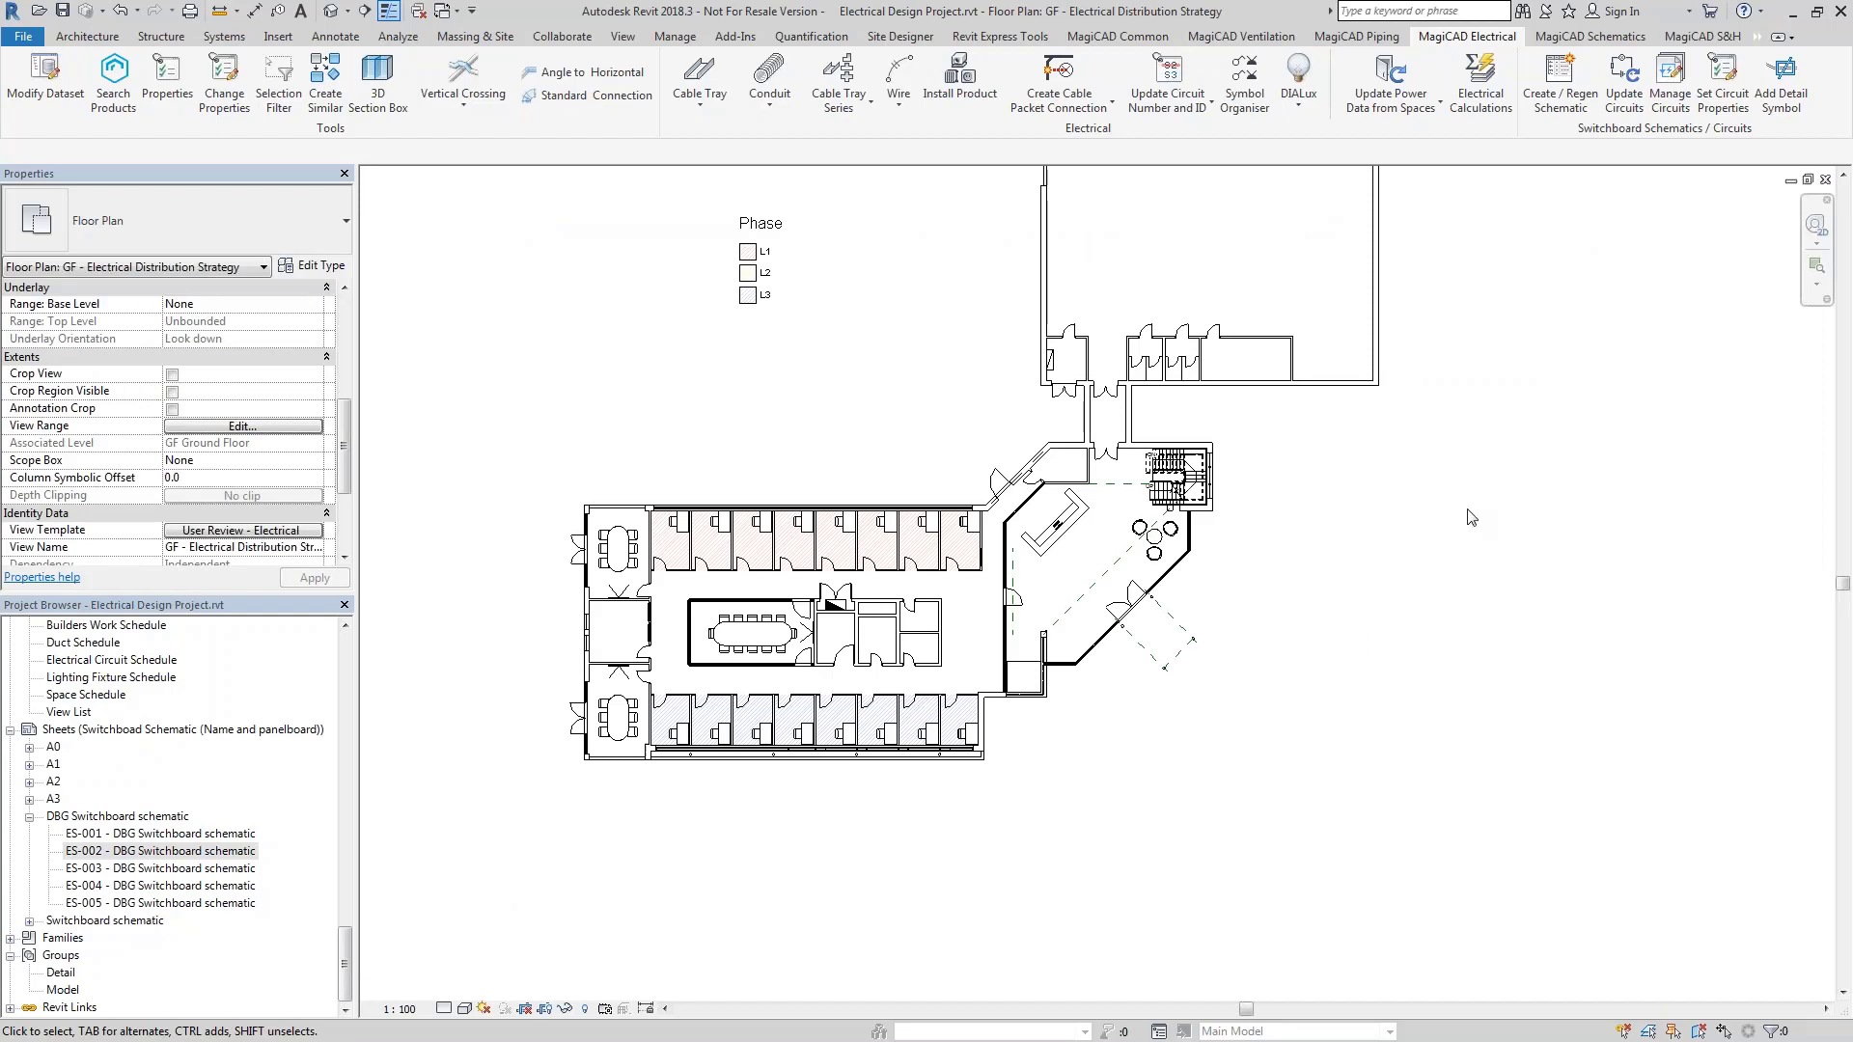
pyautogui.scroll(2, 349, 902)
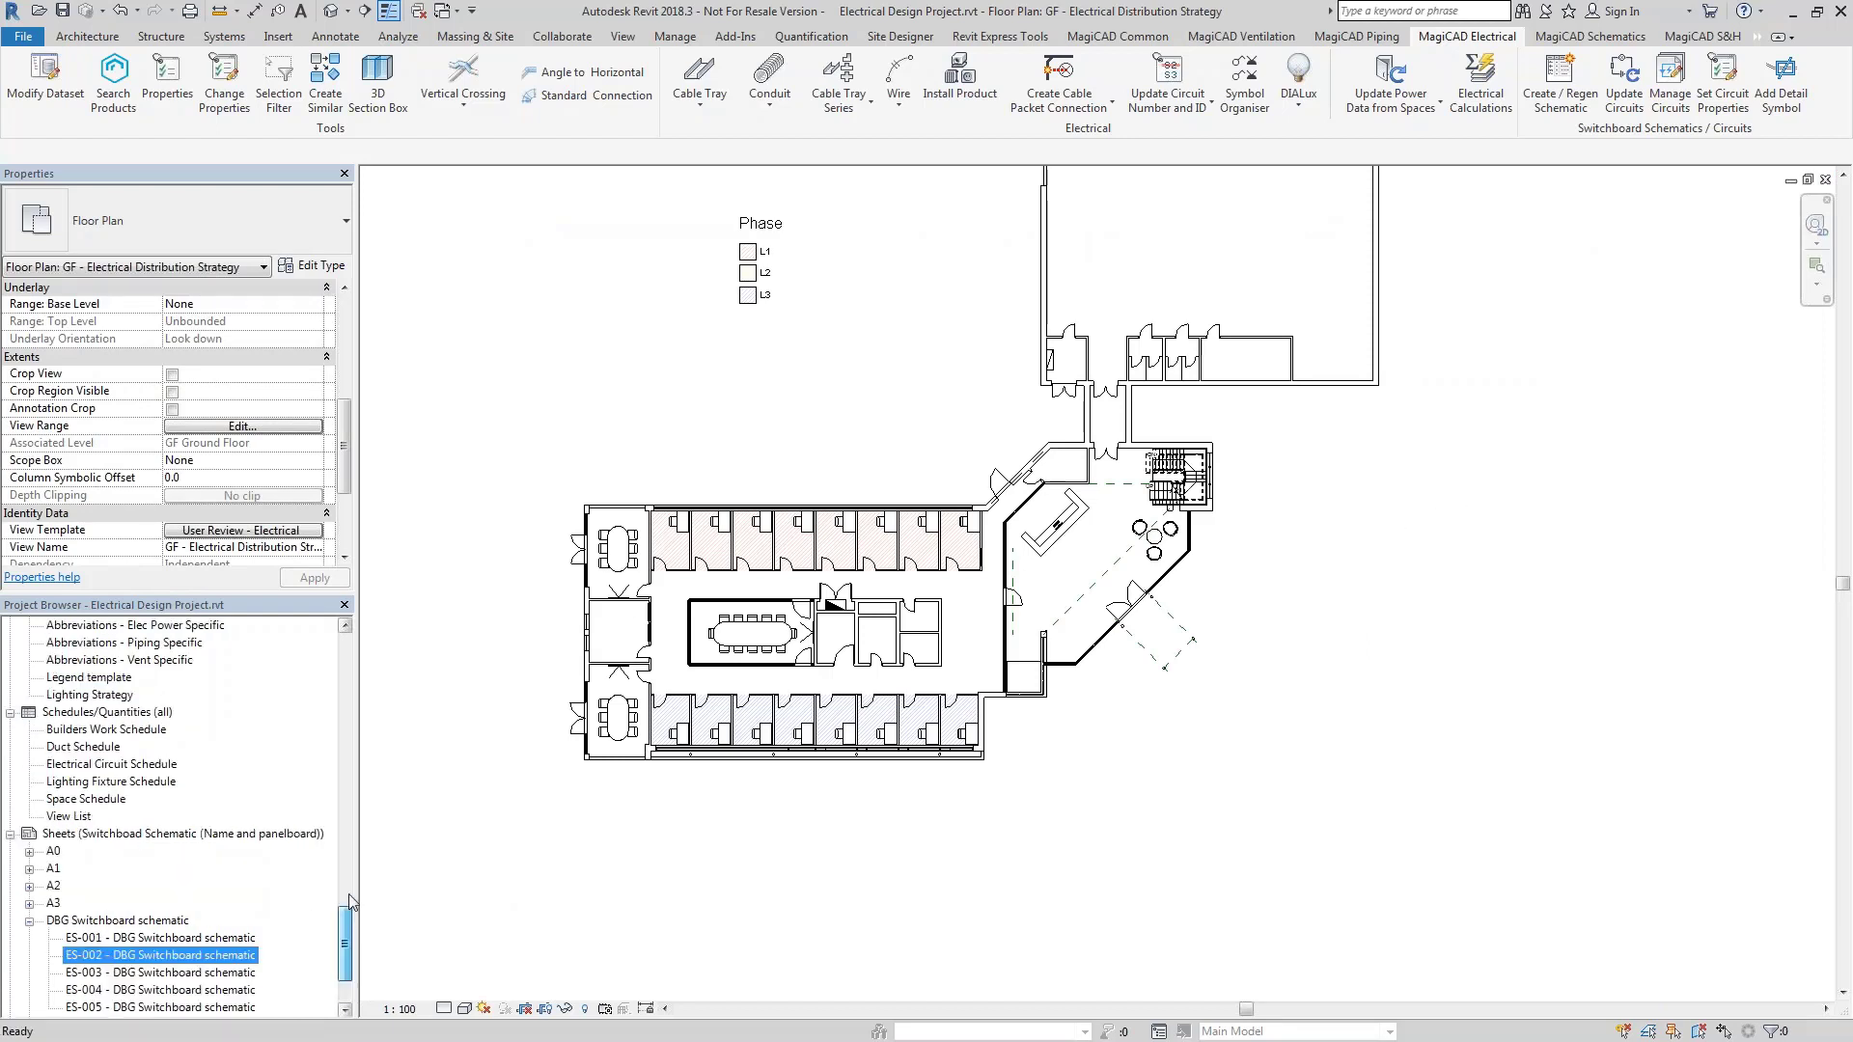
pyautogui.scroll(15, 349, 901)
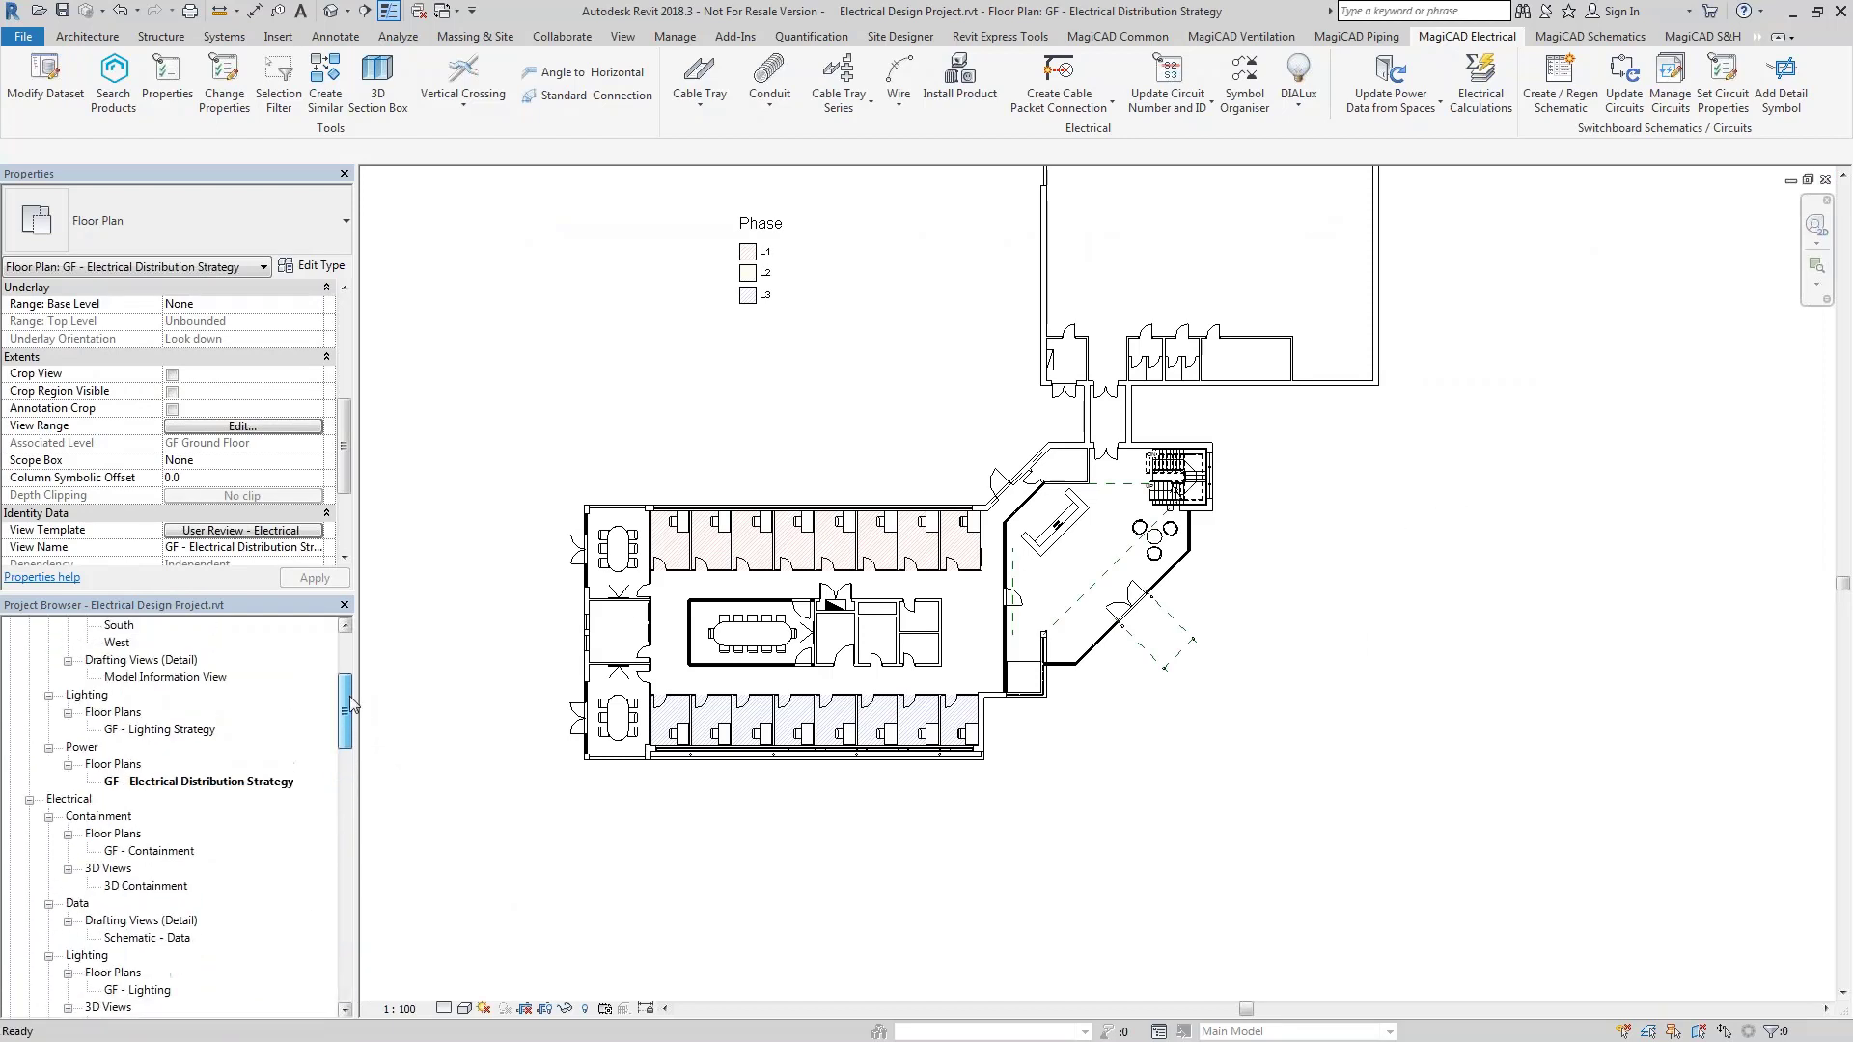
pyautogui.click(180, 731)
pyautogui.doubleClick(180, 731)
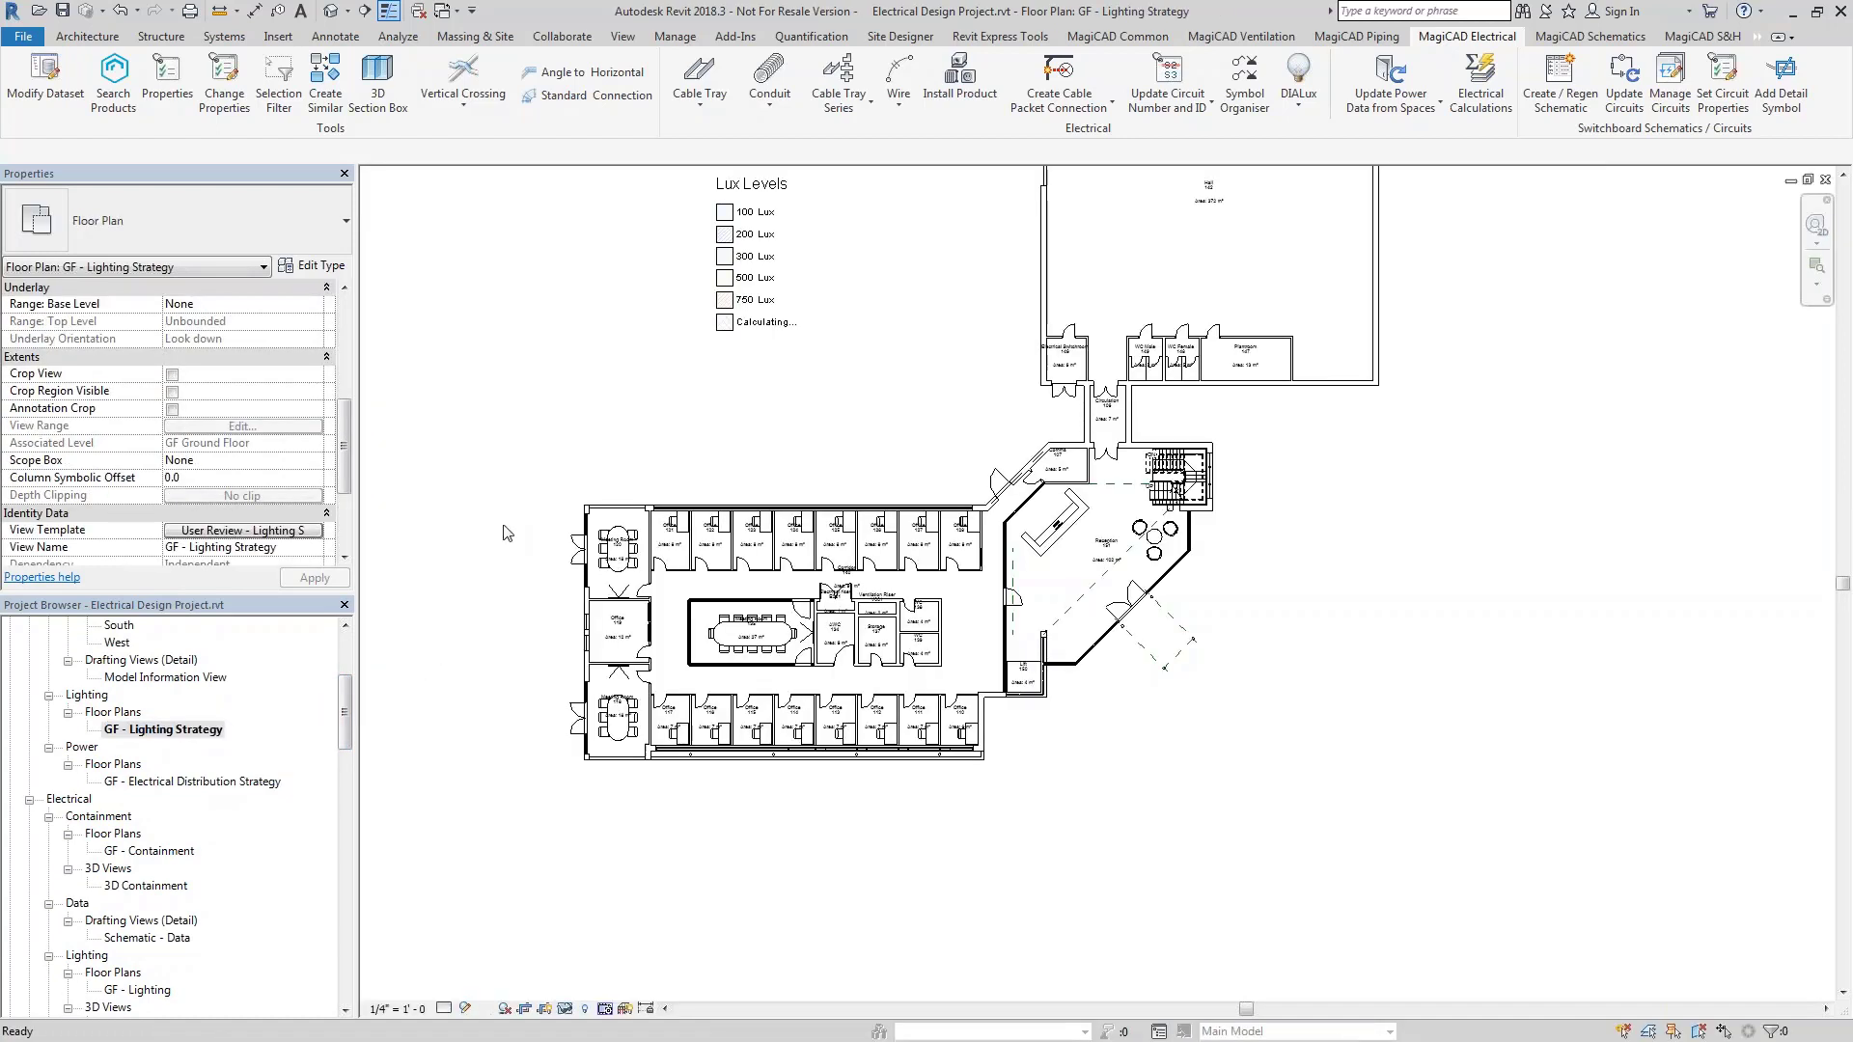
pyautogui.moveTo(666, 454); pyautogui.dragTo(767, 645, button='middle')
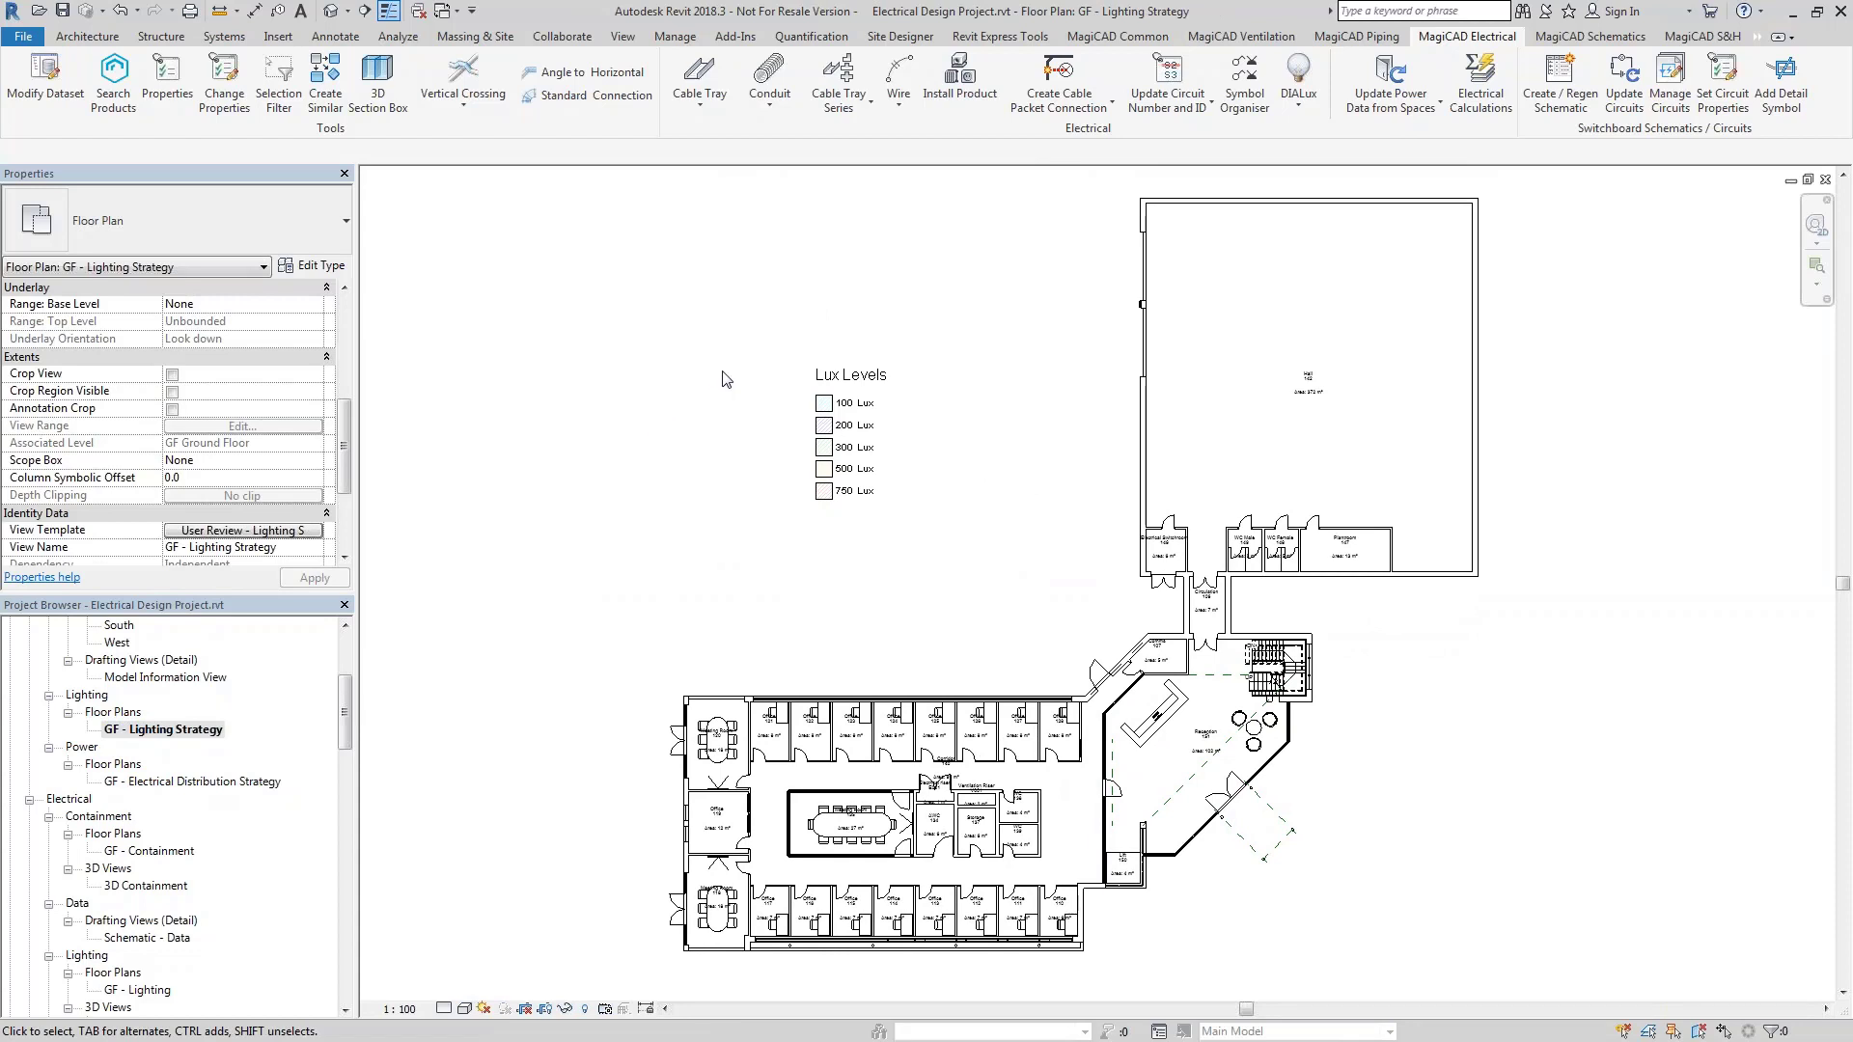
# Start a MagiCAD spreadsheet export of the current view and add Spaces as the exported category
pyautogui.click(1126, 40)
pyautogui.click(912, 107)
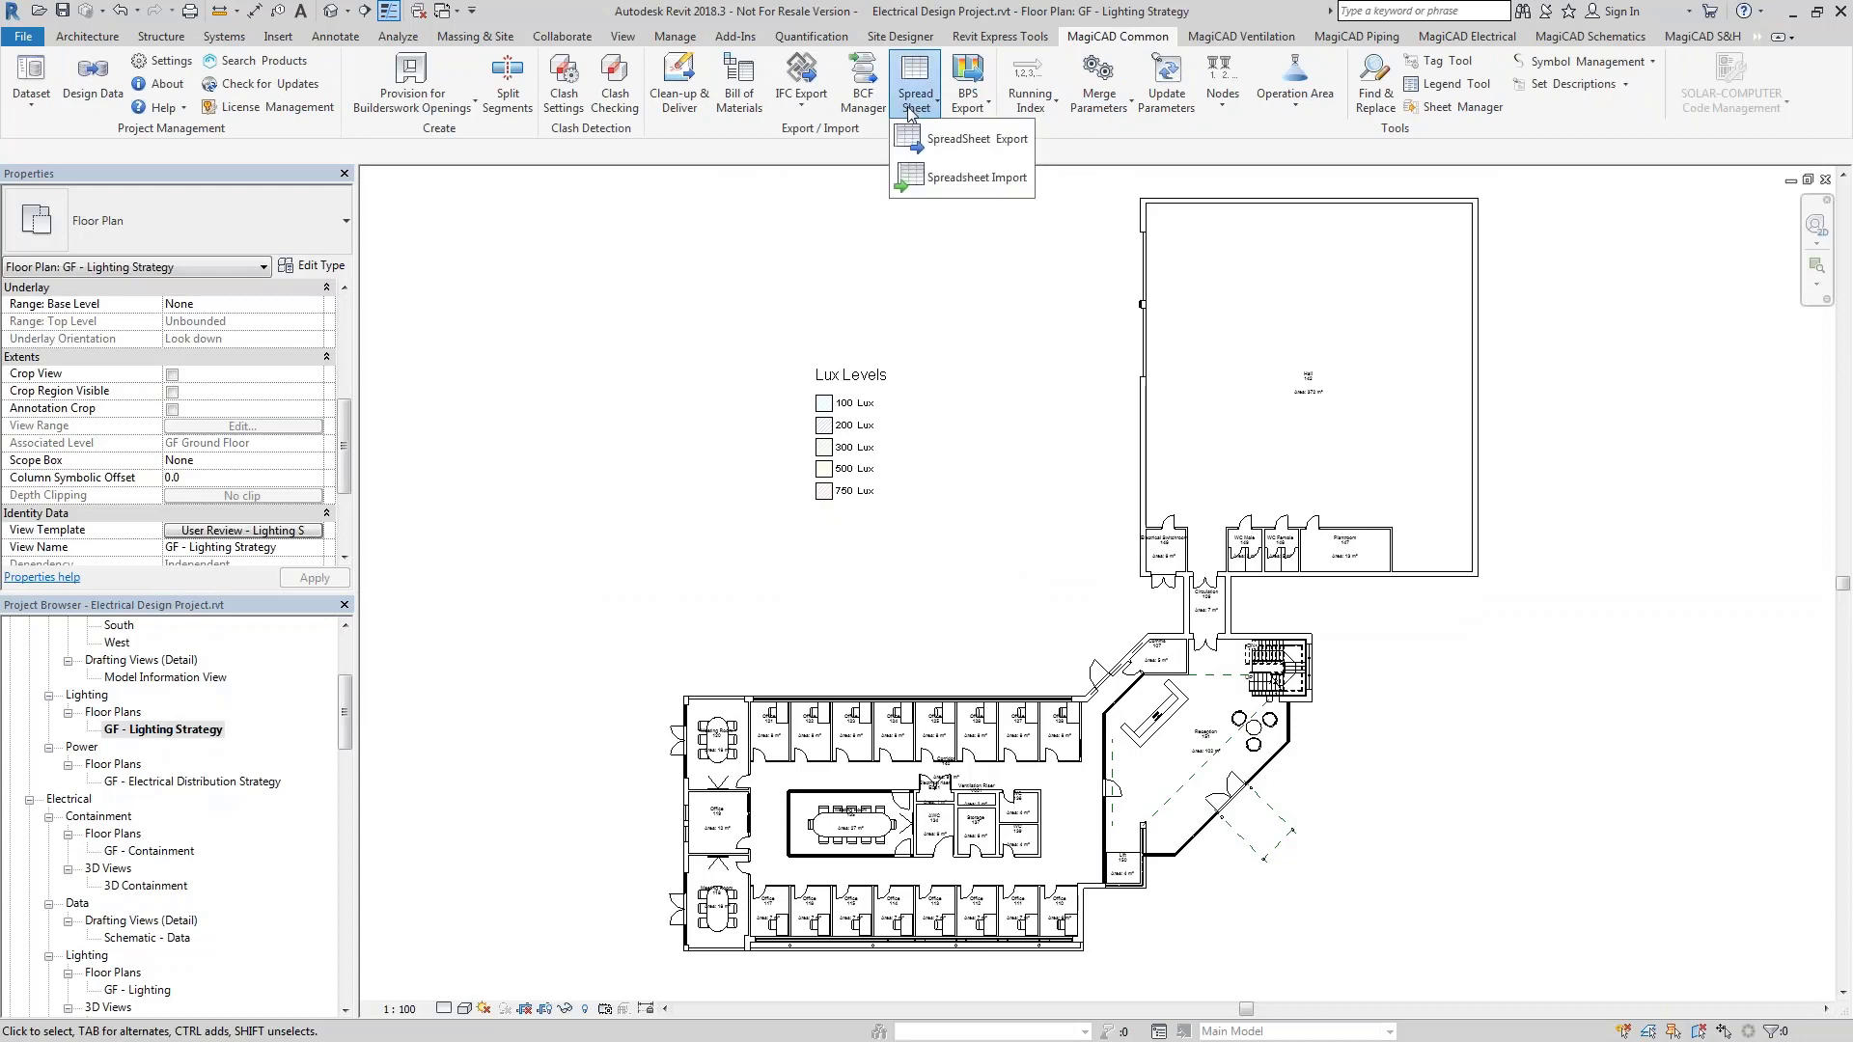
pyautogui.click(931, 141)
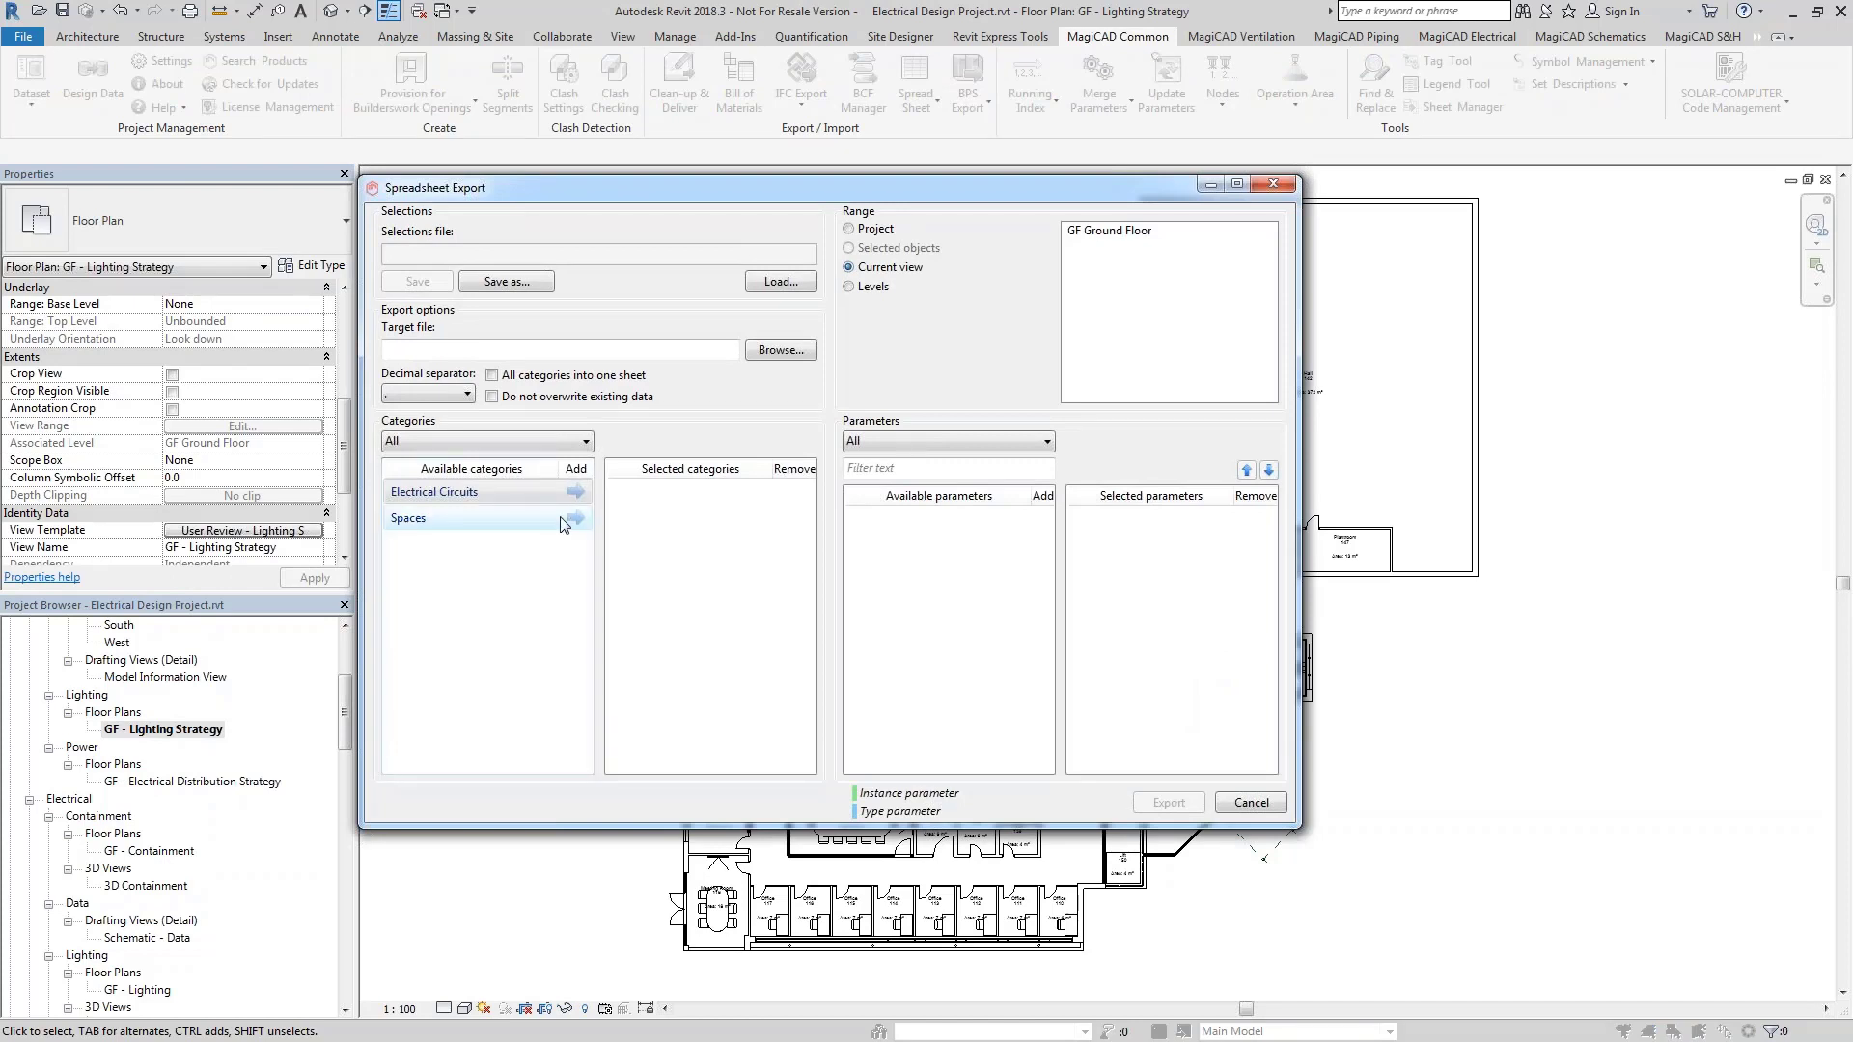
pyautogui.click(575, 520)
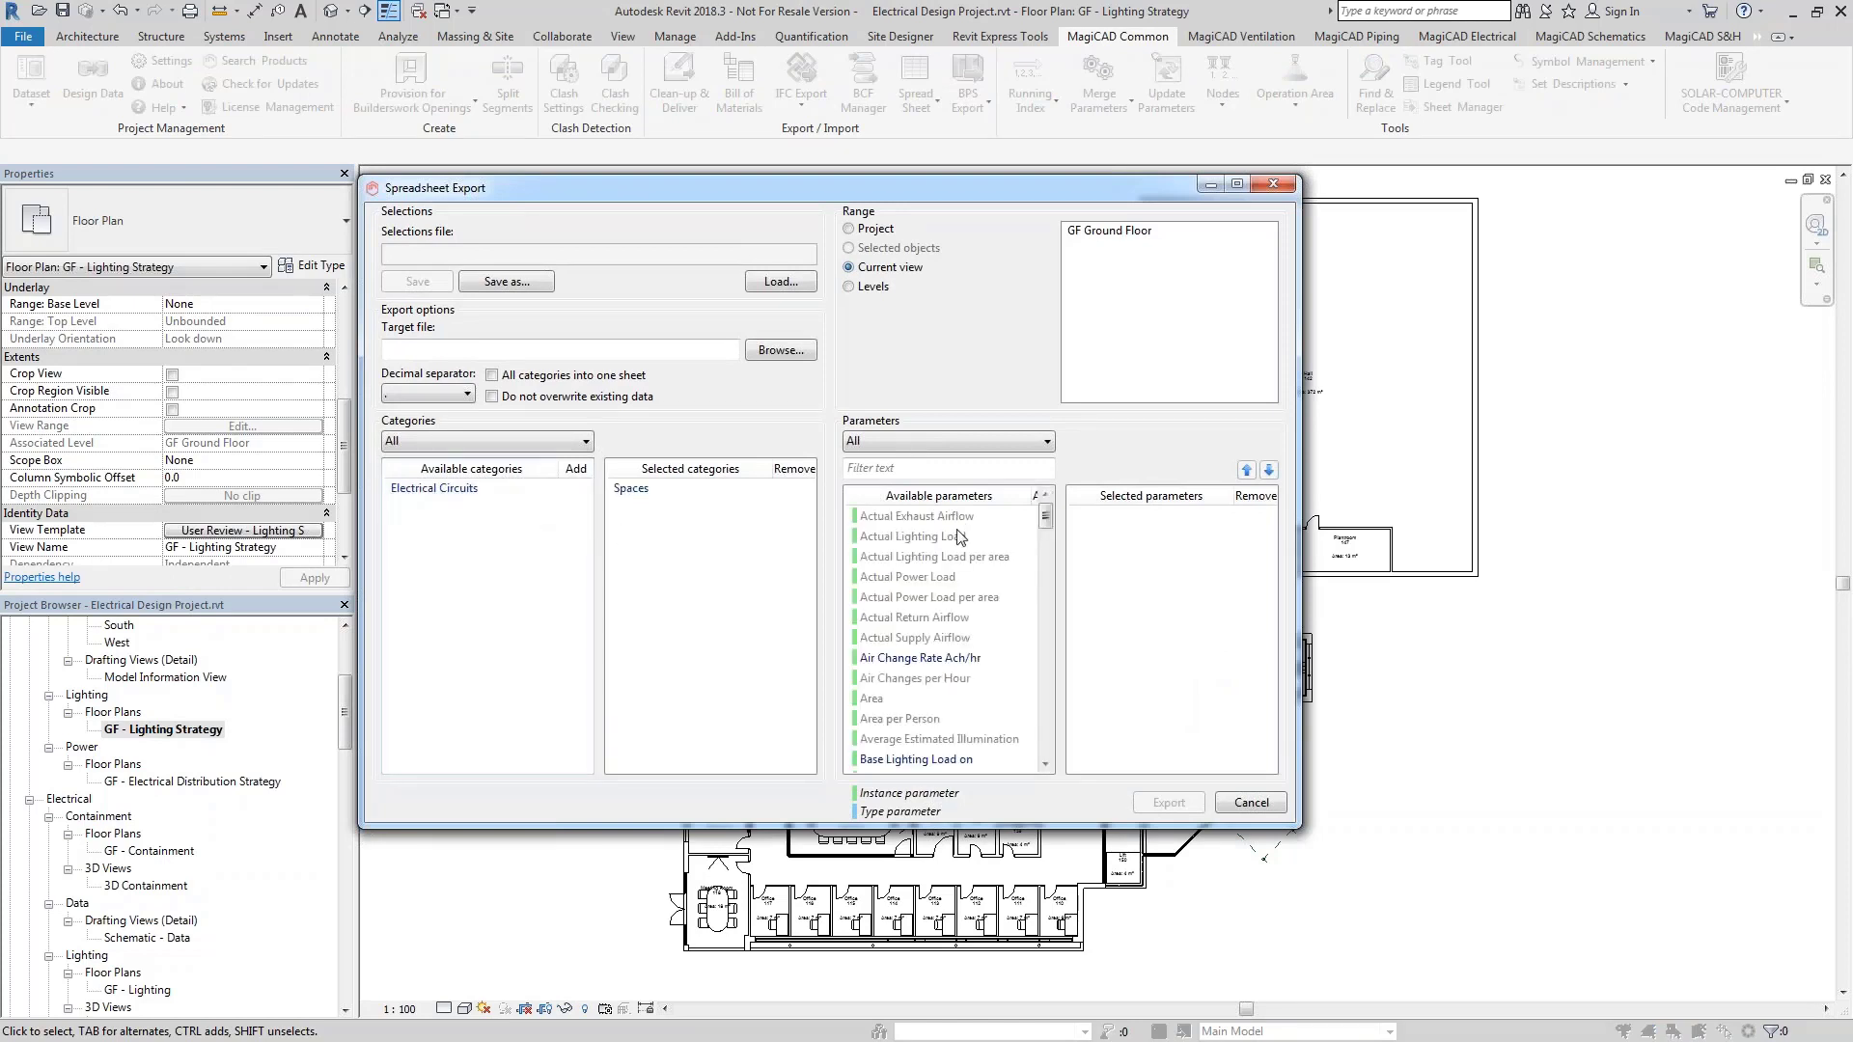
pyautogui.moveTo(1040, 524)
pyautogui.mouseDown()
pyautogui.moveTo(1048, 759)
pyautogui.moveTo(1062, 524)
pyautogui.mouseUp()
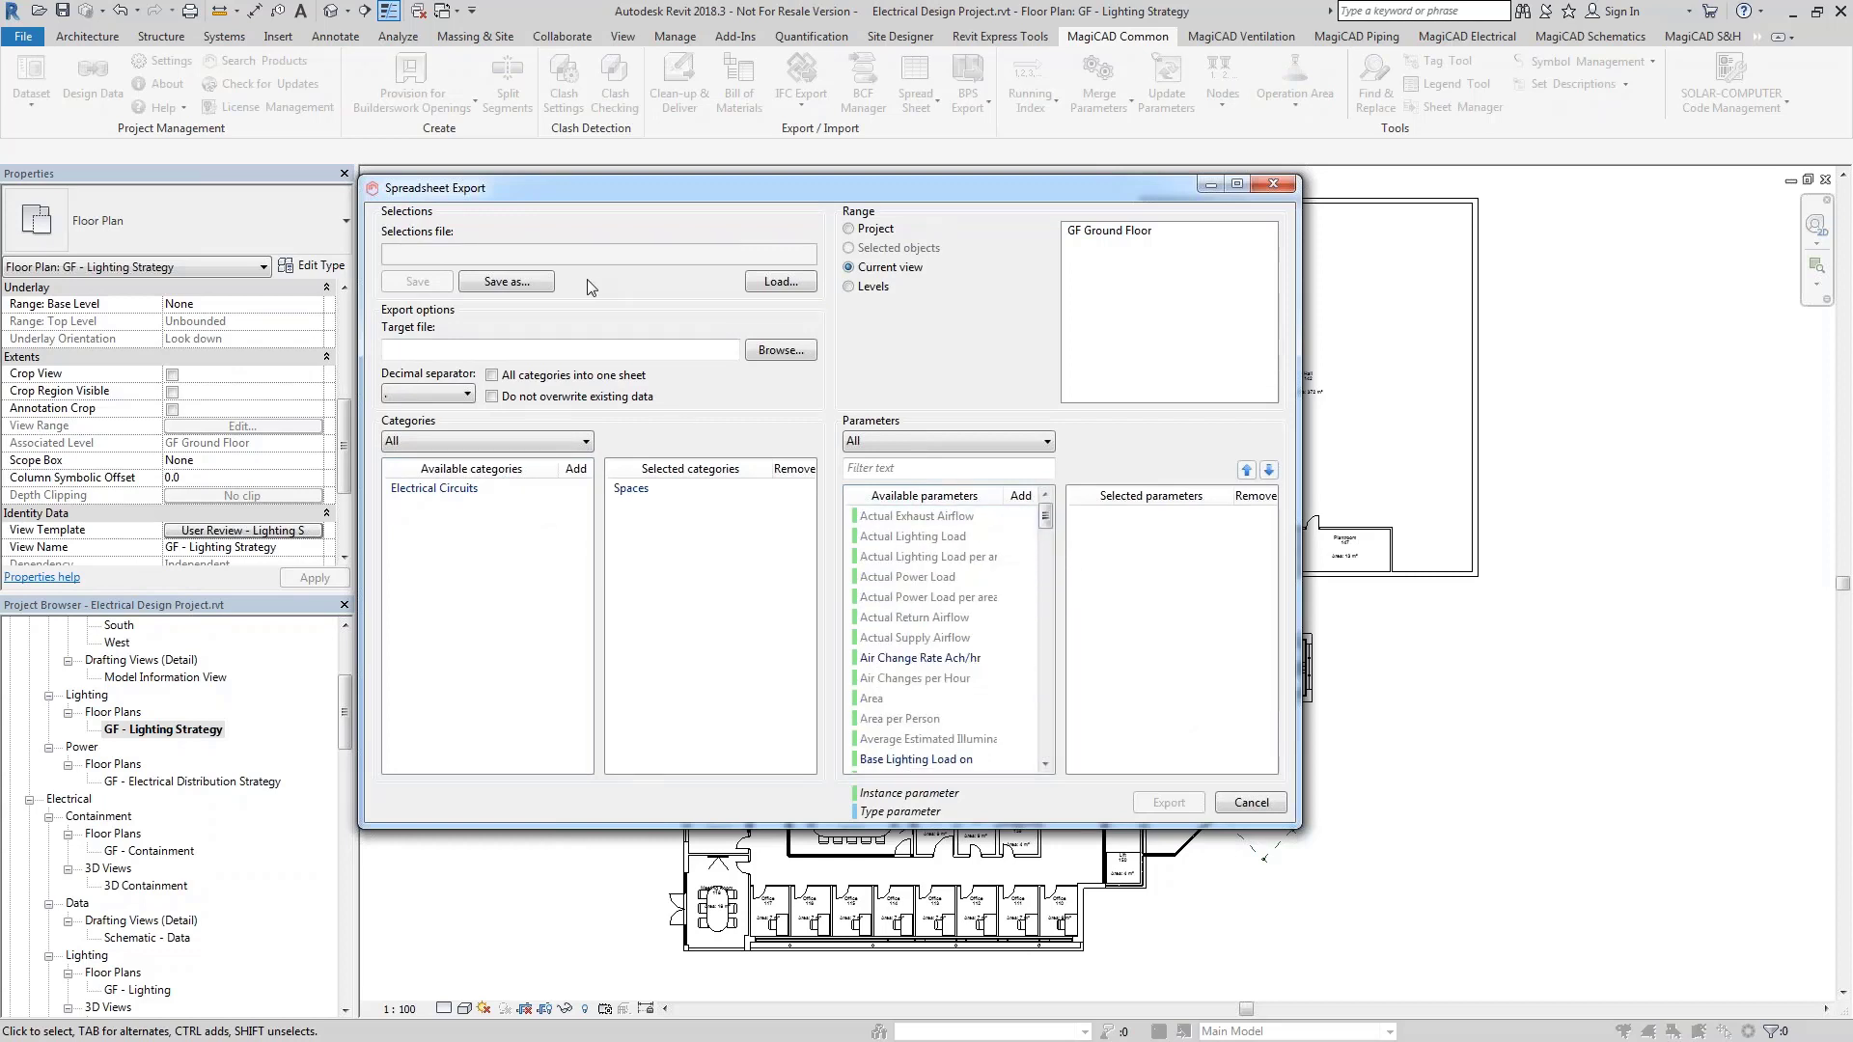
# Load the export parameter selections from Lighting Strategy Export Settings.xml
pyautogui.click(780, 284)
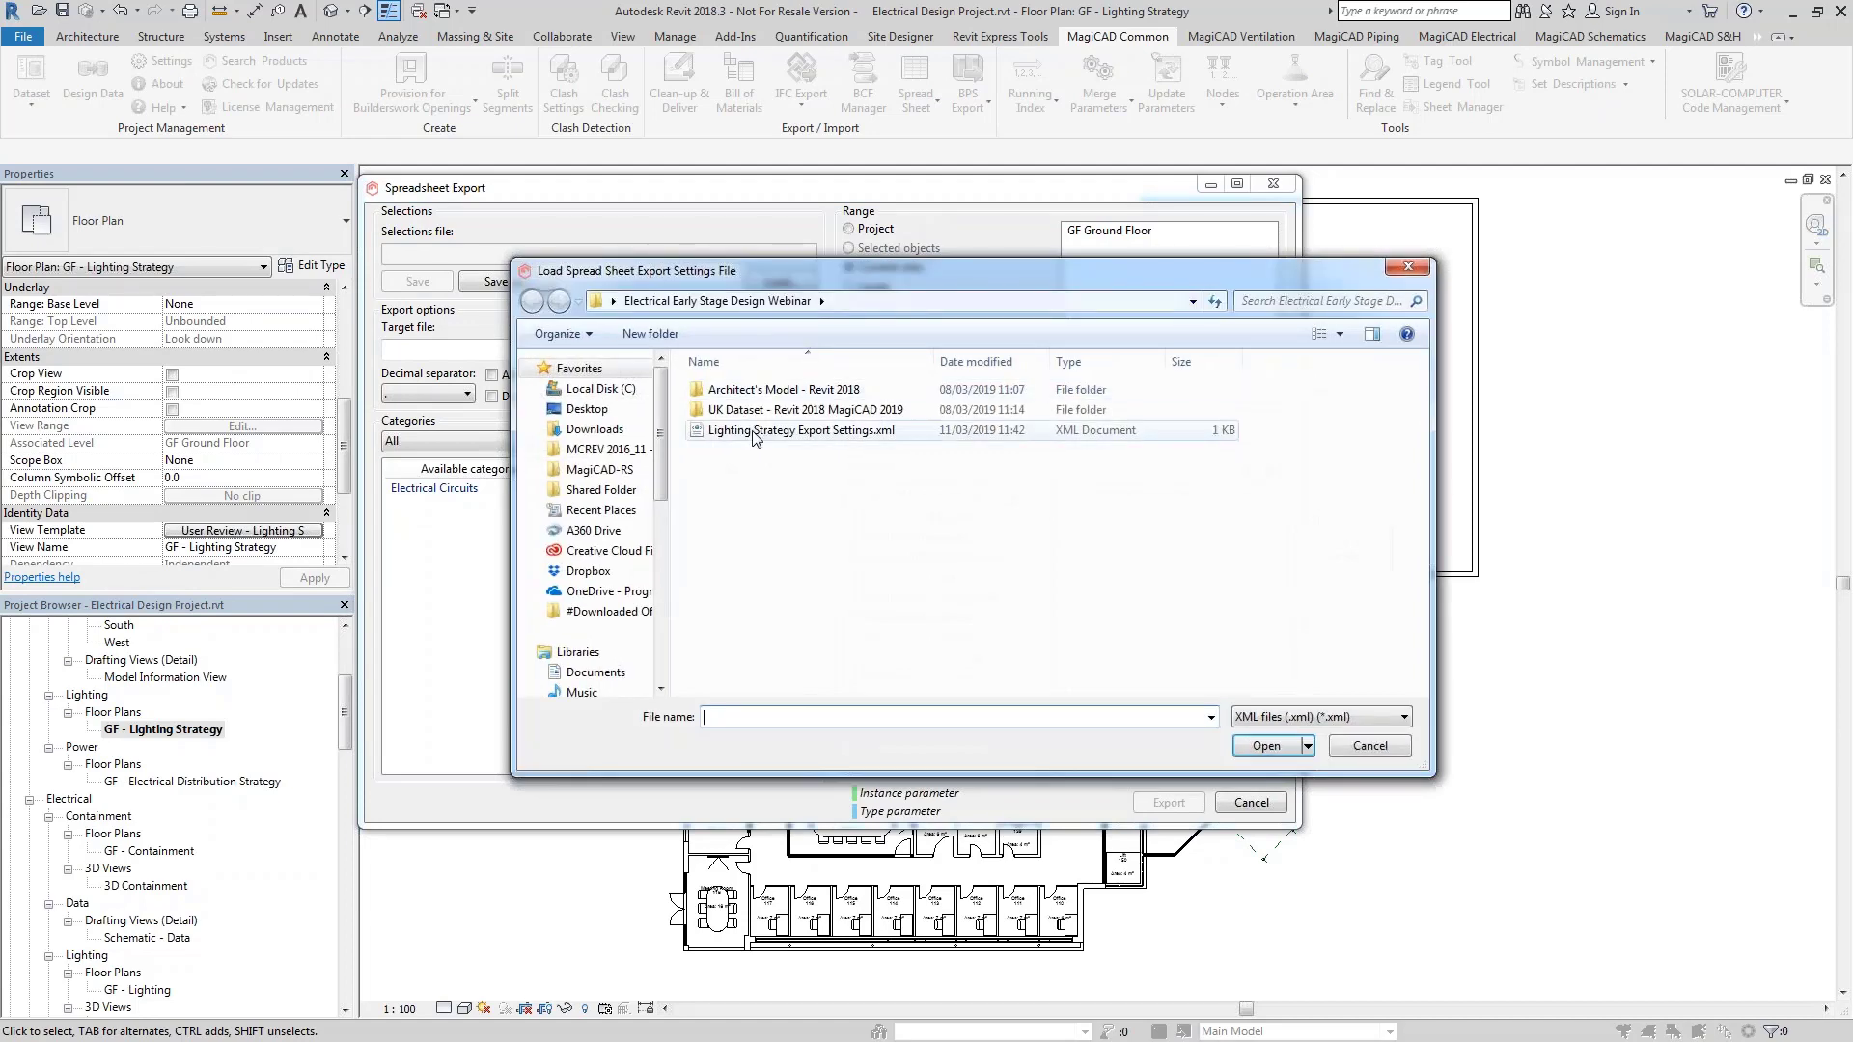
pyautogui.click(757, 431)
pyautogui.click(1266, 746)
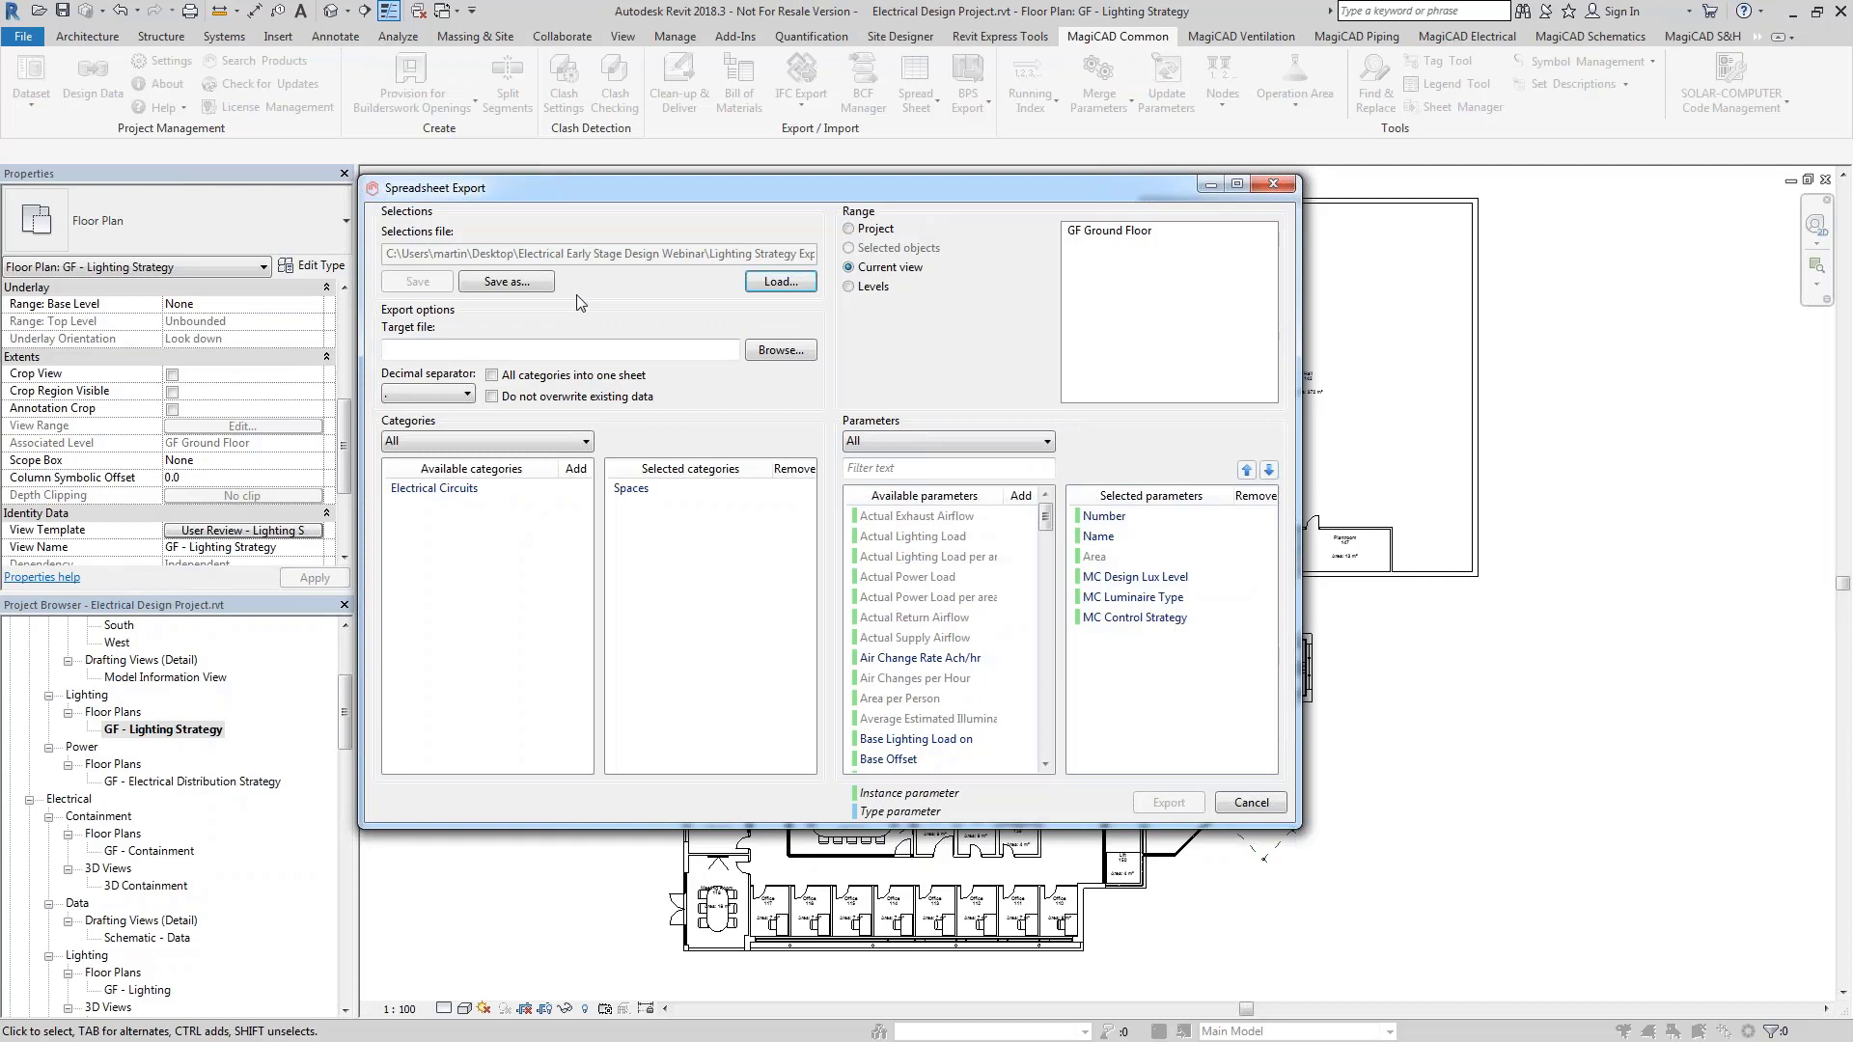
# Export the space data to Lighting Strategy Export.xlsx, overwriting the existing file and leaving the selections unsaved
pyautogui.click(787, 350)
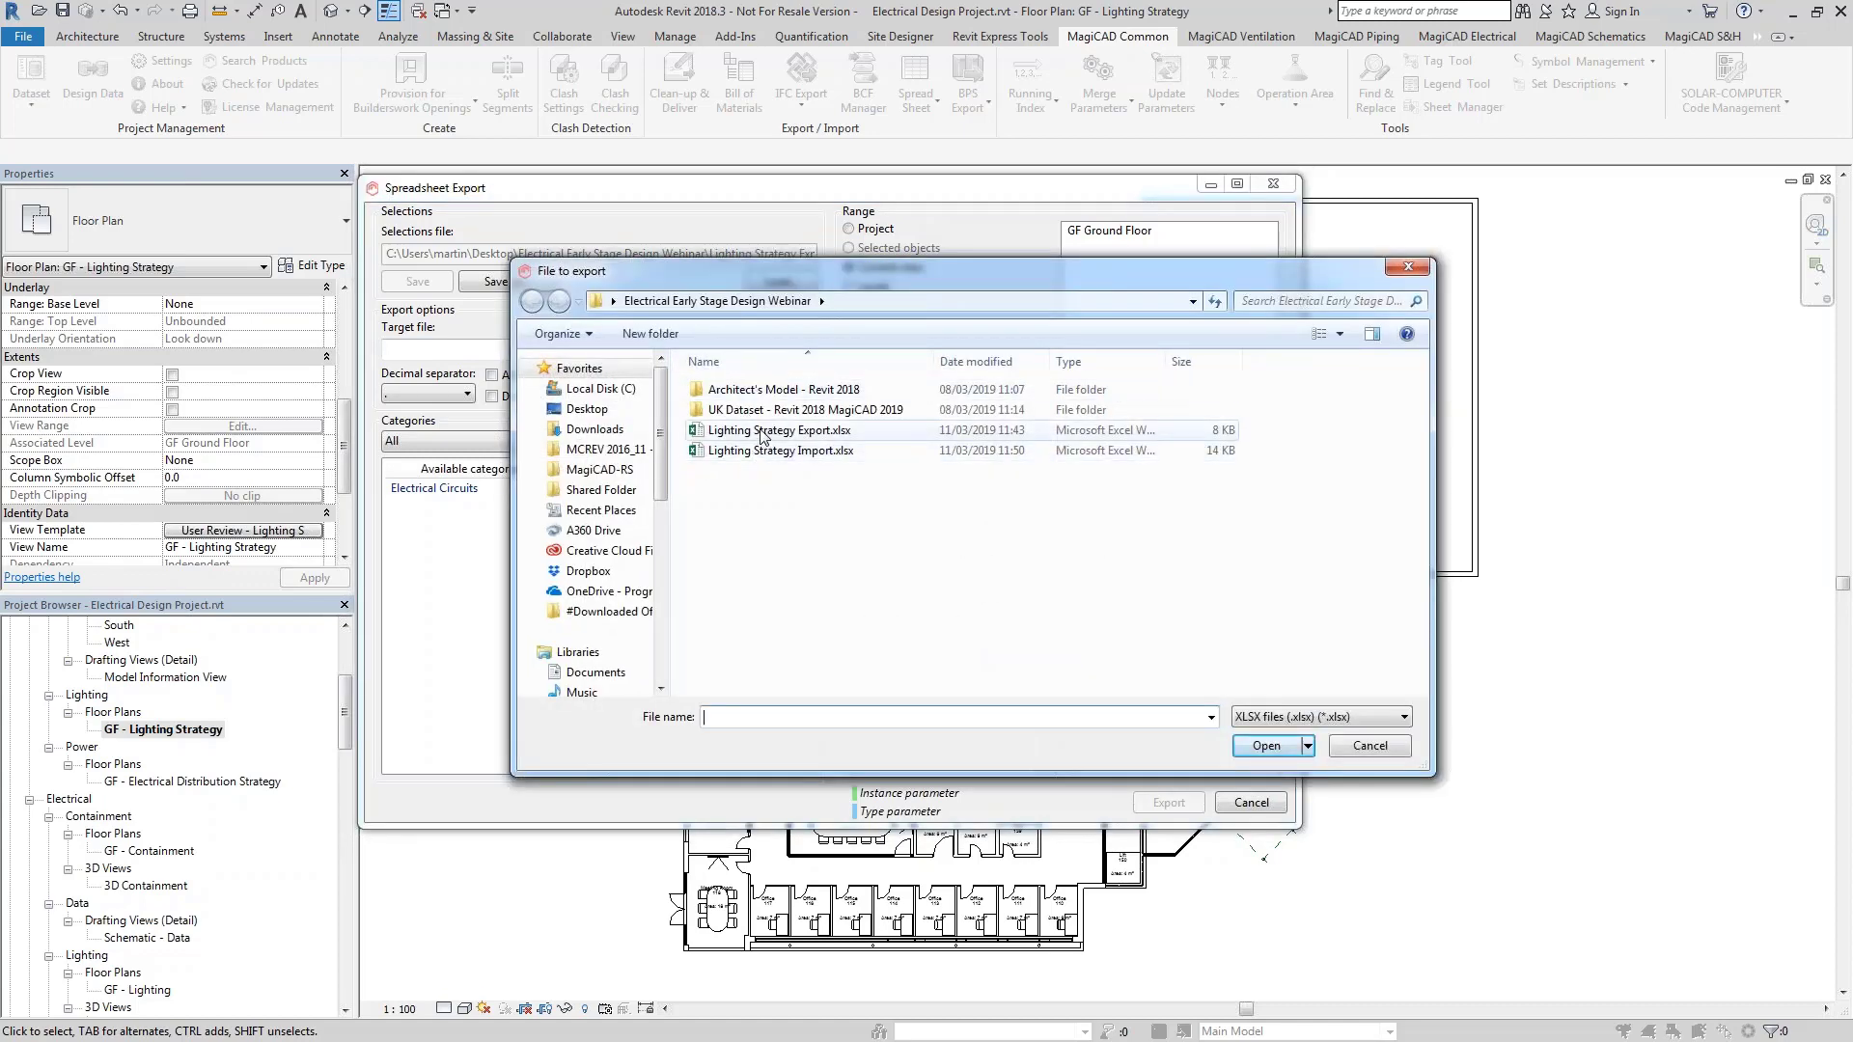
pyautogui.click(763, 431)
pyautogui.click(1254, 746)
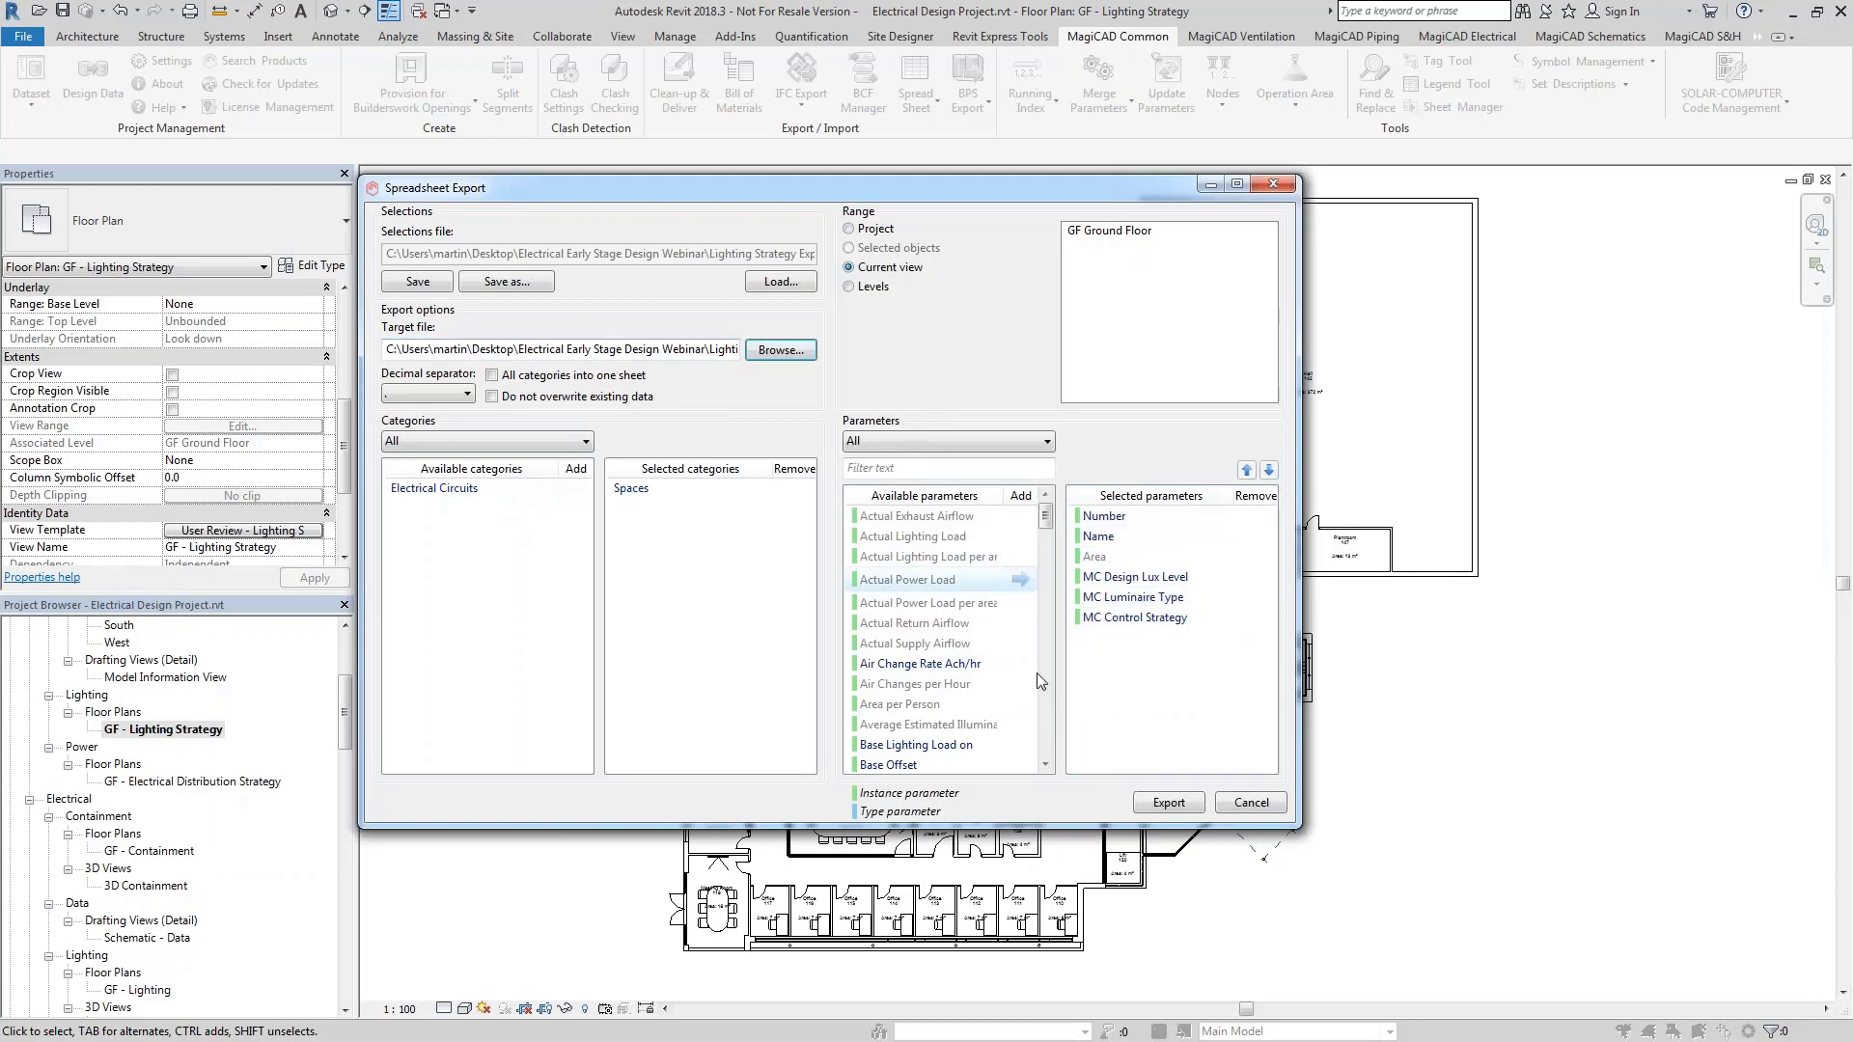
pyautogui.click(1164, 805)
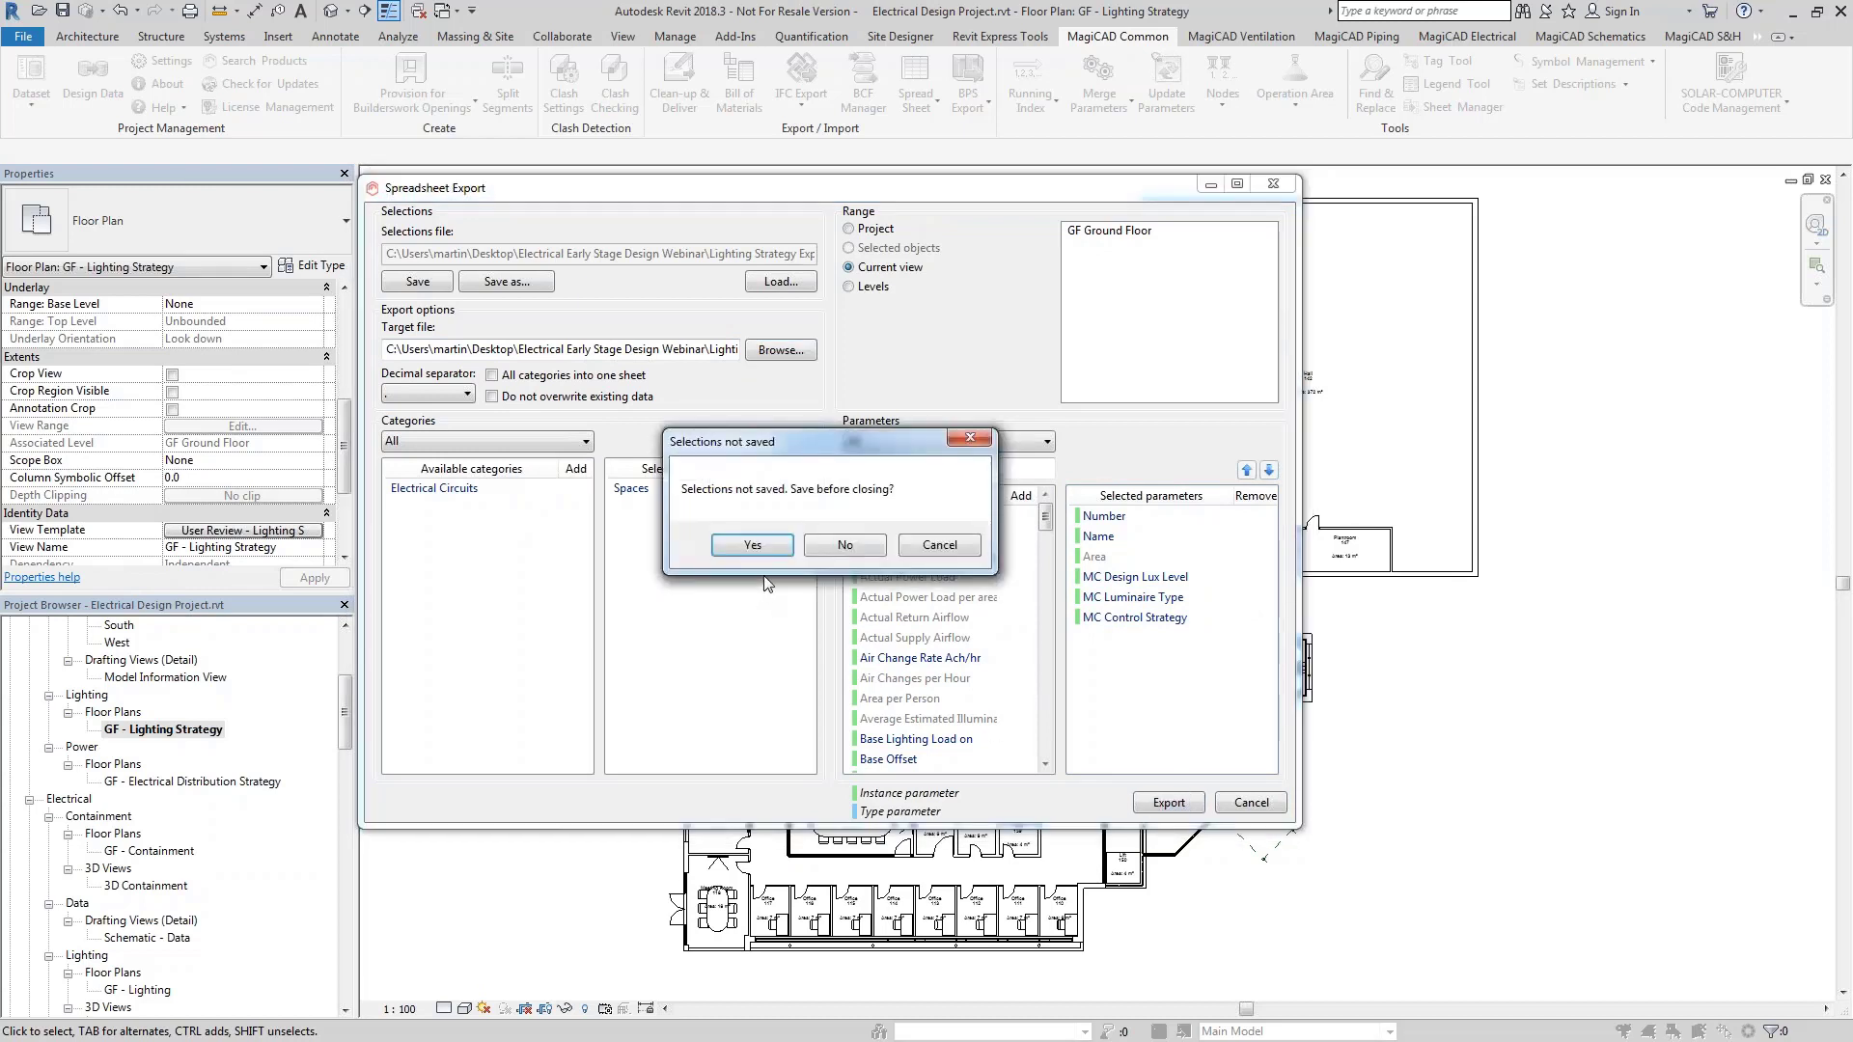
pyautogui.click(834, 543)
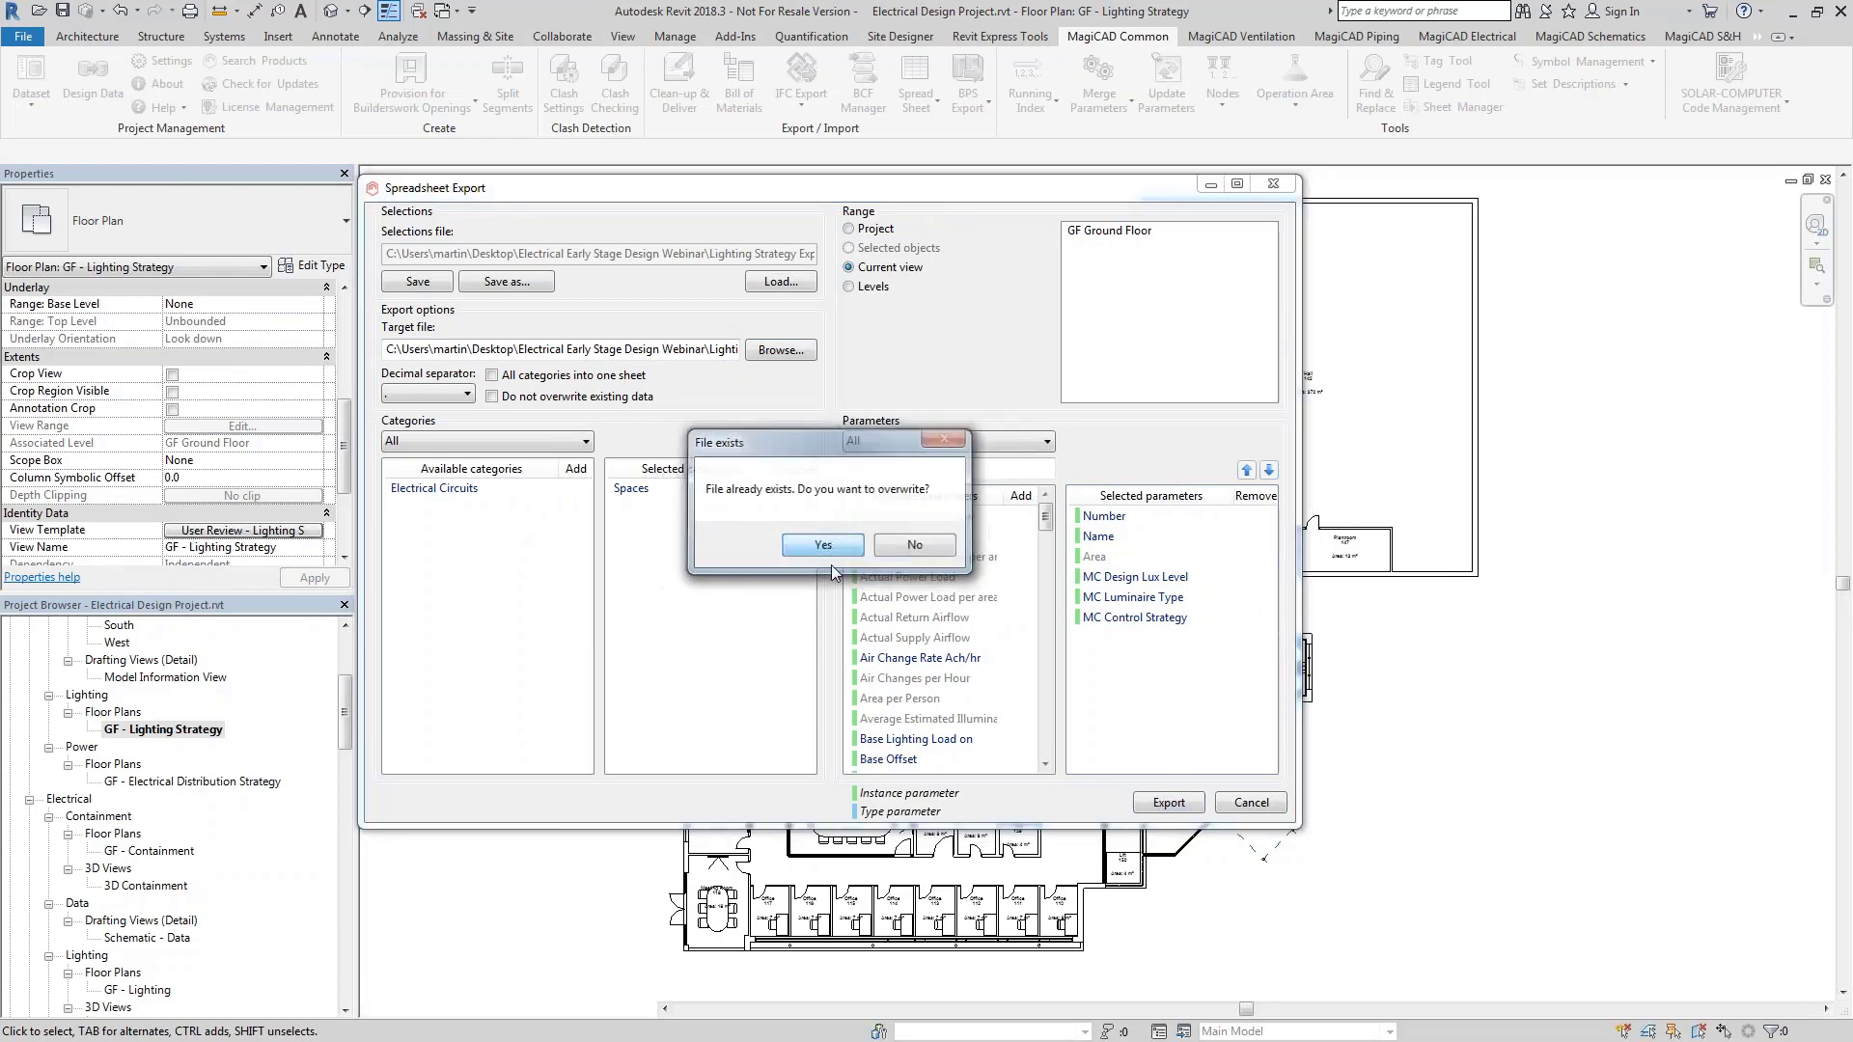
pyautogui.click(825, 547)
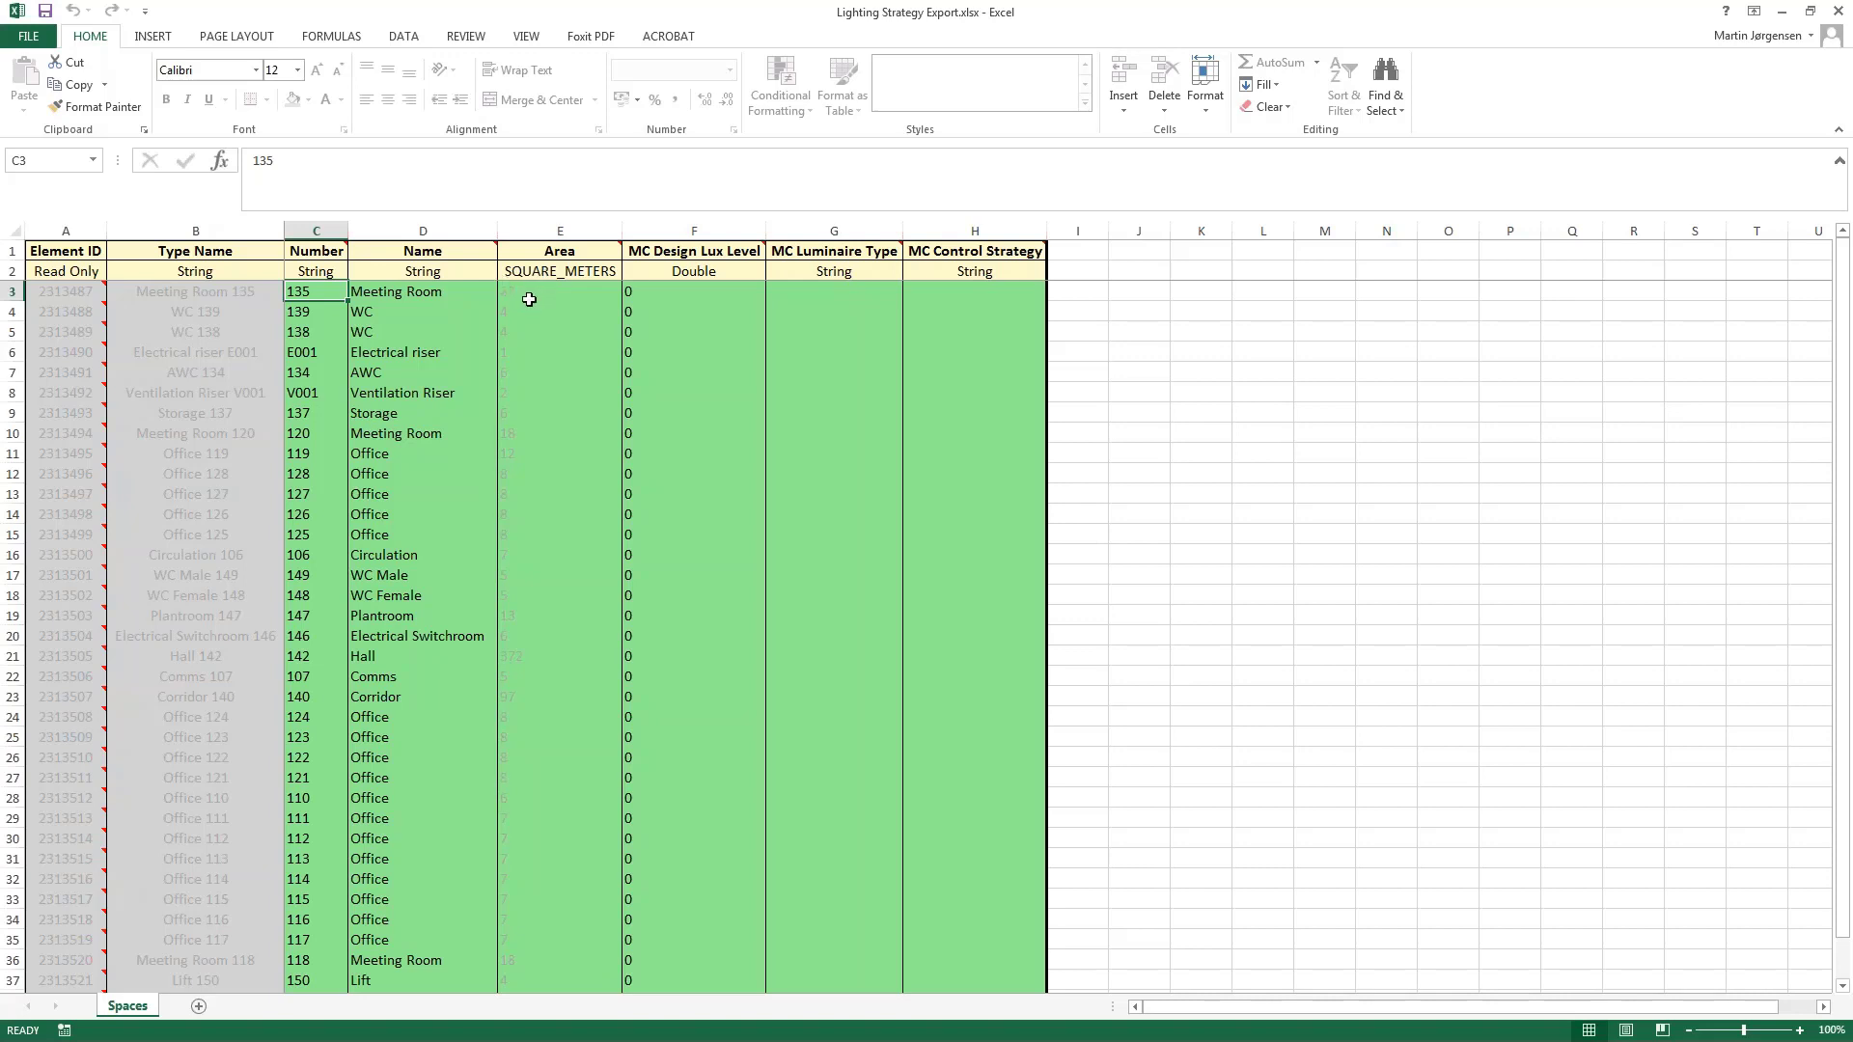
# Examine the space number, lux level, luminaire type and control strategy columns in Lighting Strategy Export.xlsx in Excel, closing it without saving
pyautogui.press('F2')
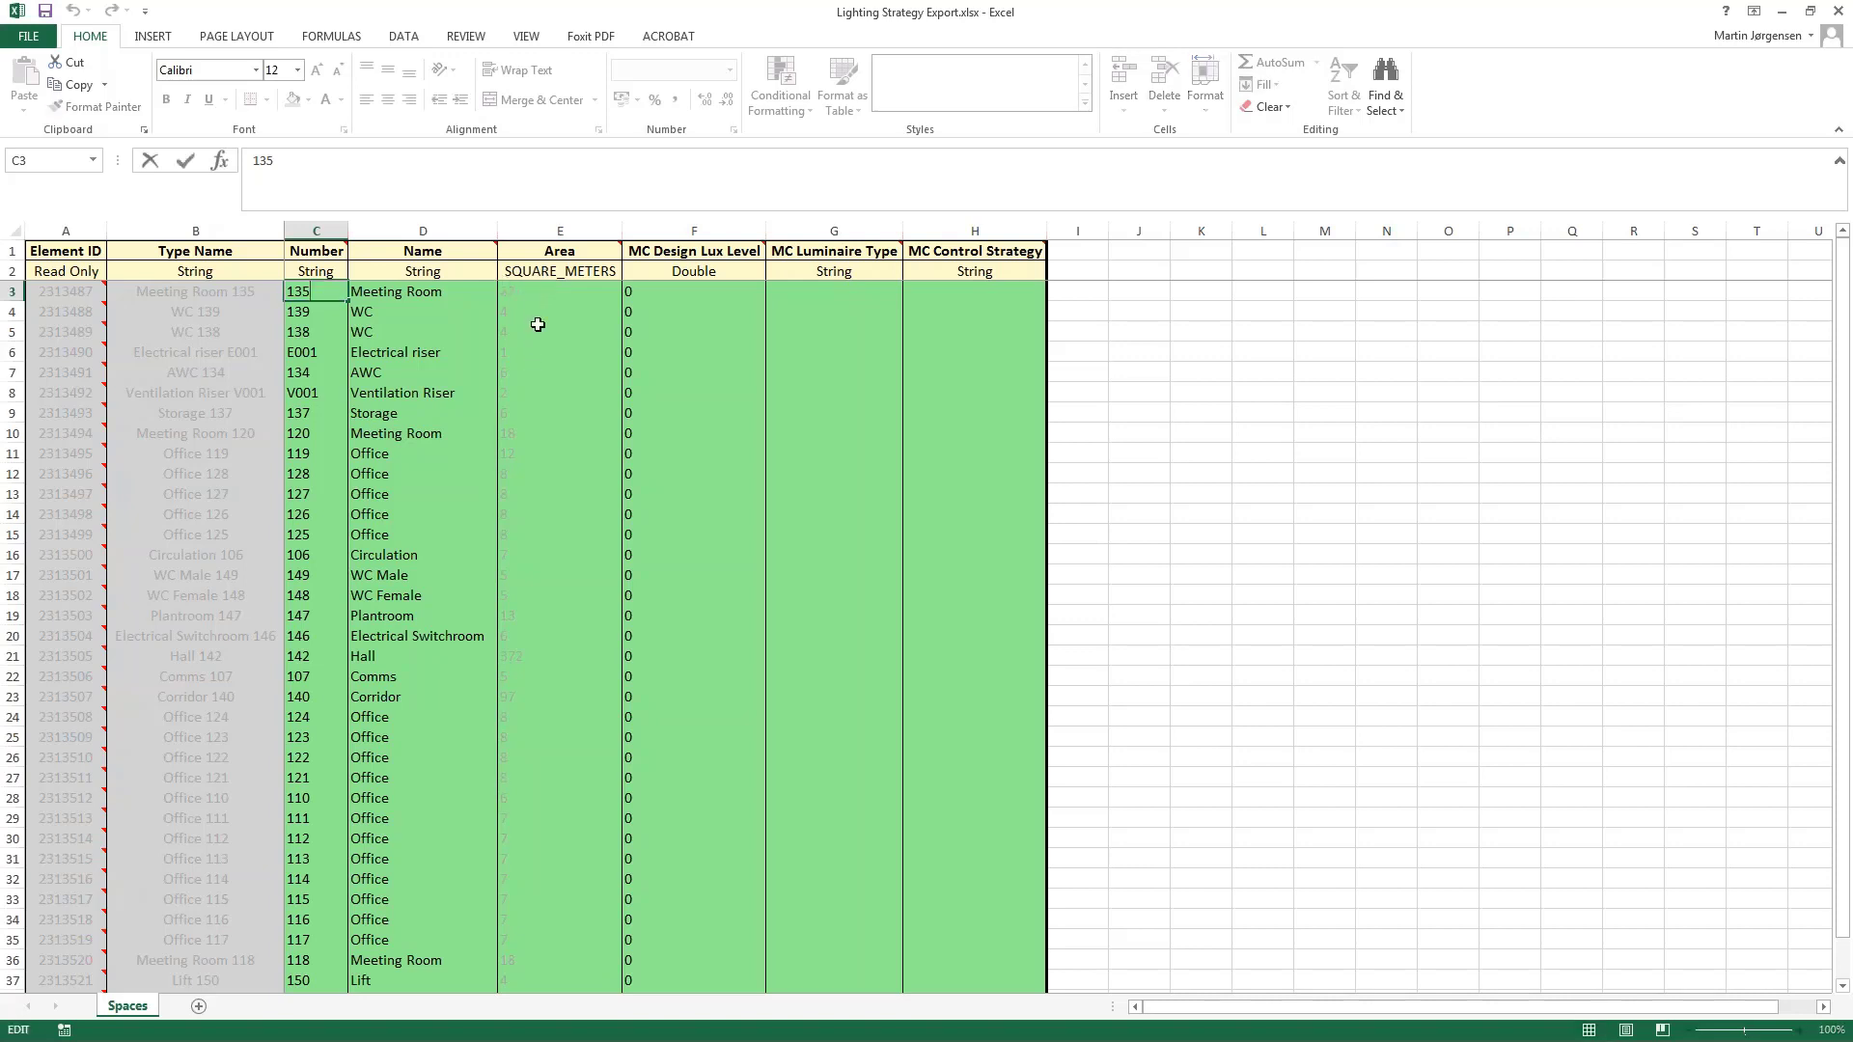
pyautogui.hotkey('ctrl', 'Return')
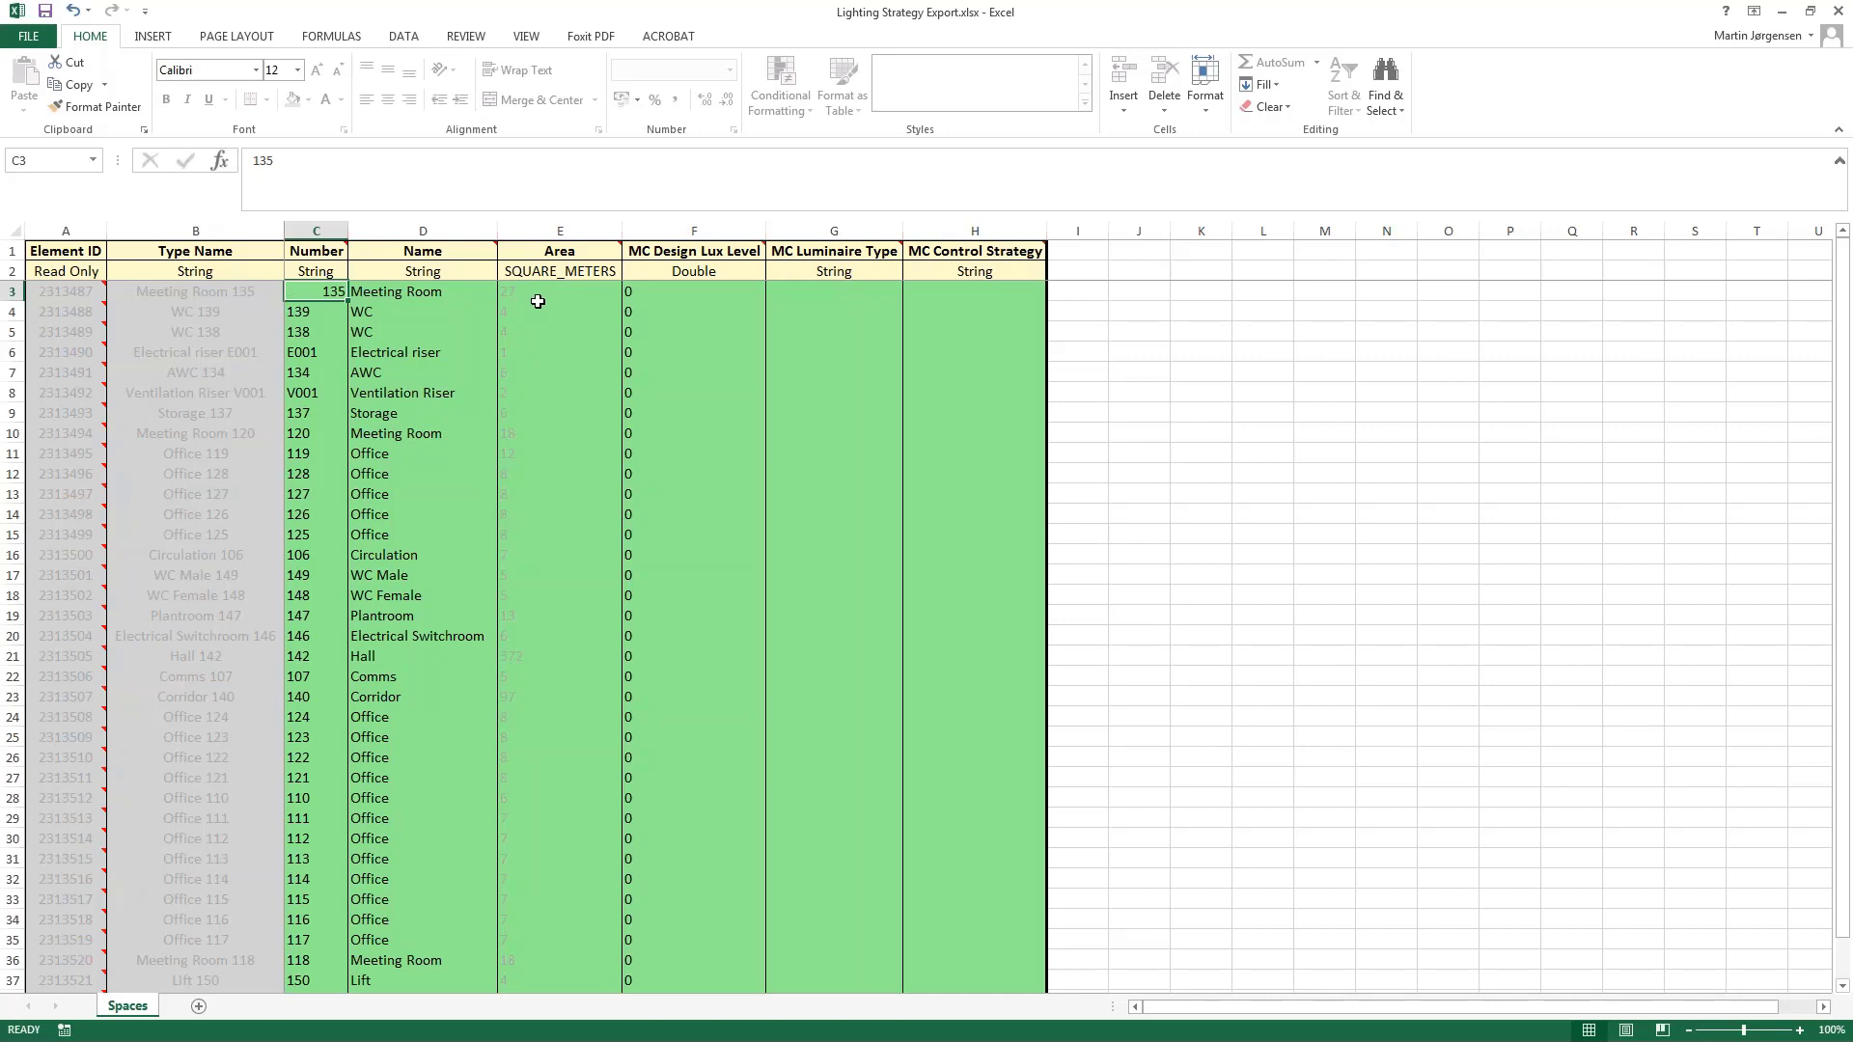
pyautogui.click(684, 290)
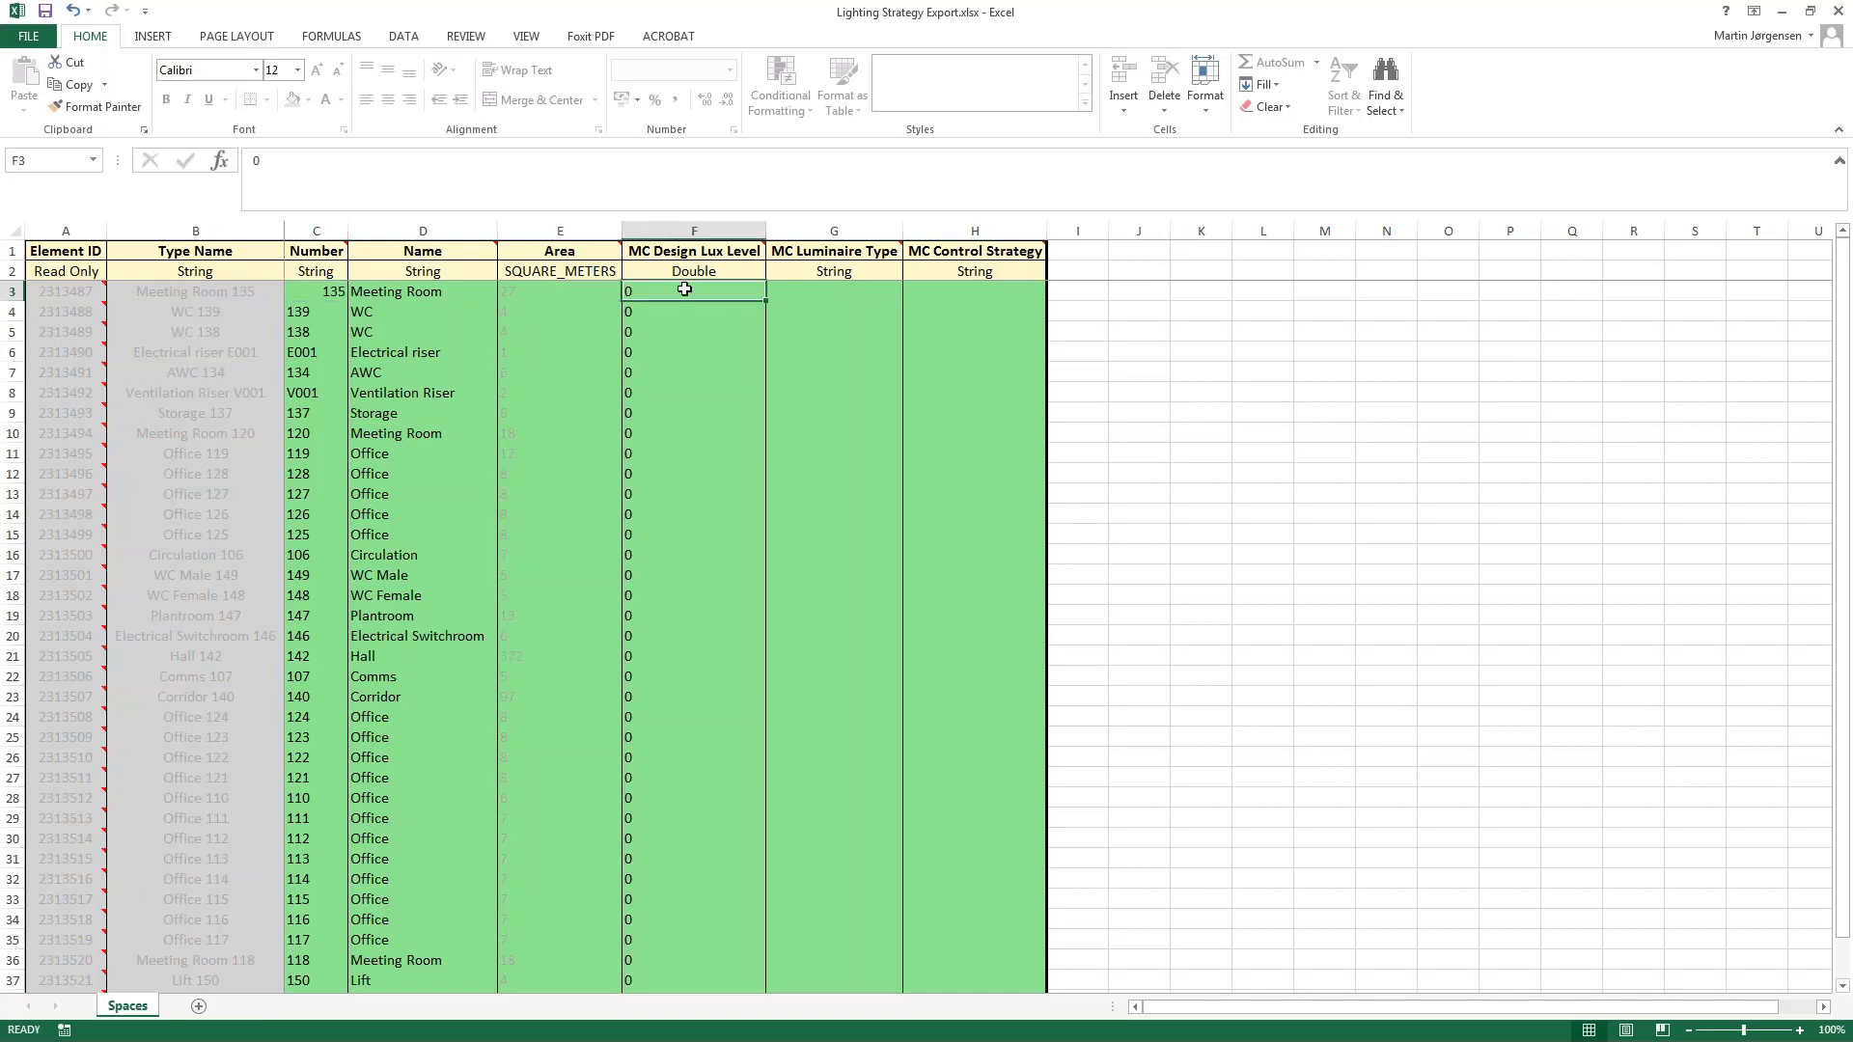
pyautogui.click(816, 290)
pyautogui.click(937, 321)
pyautogui.click(936, 291)
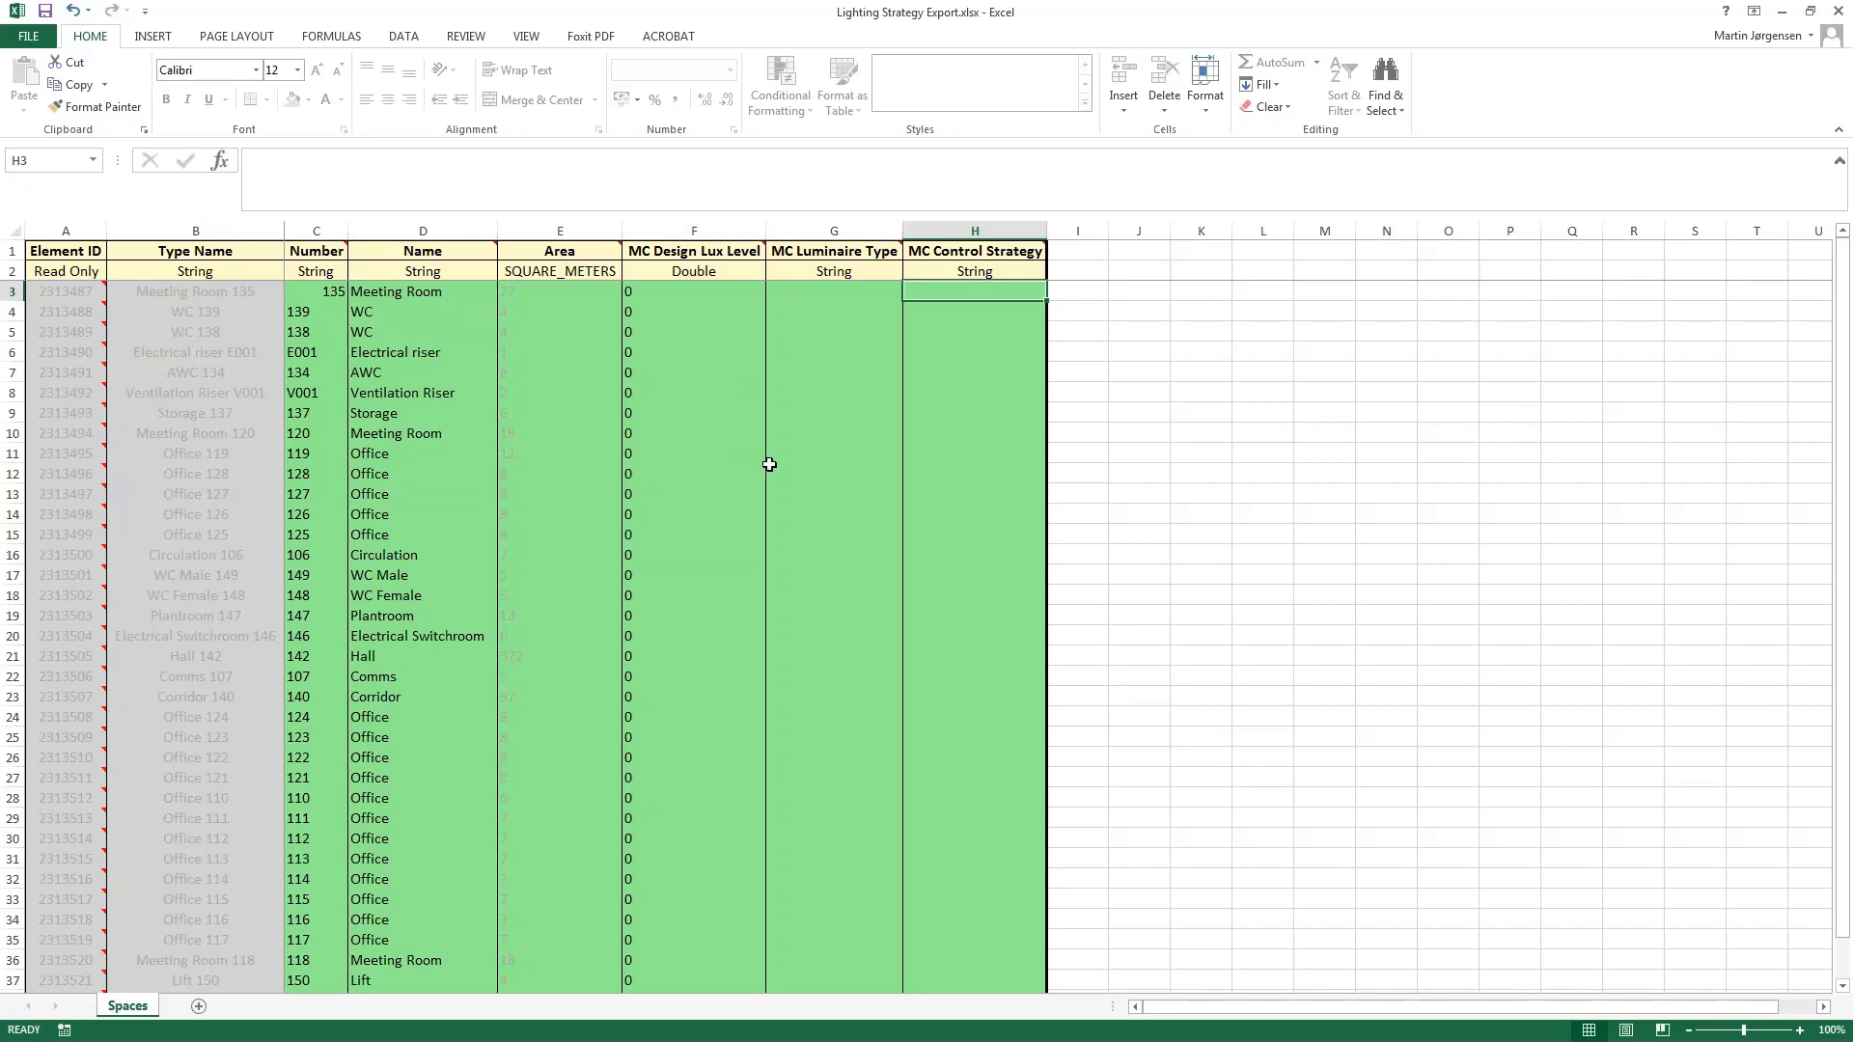
pyautogui.click(1837, 10)
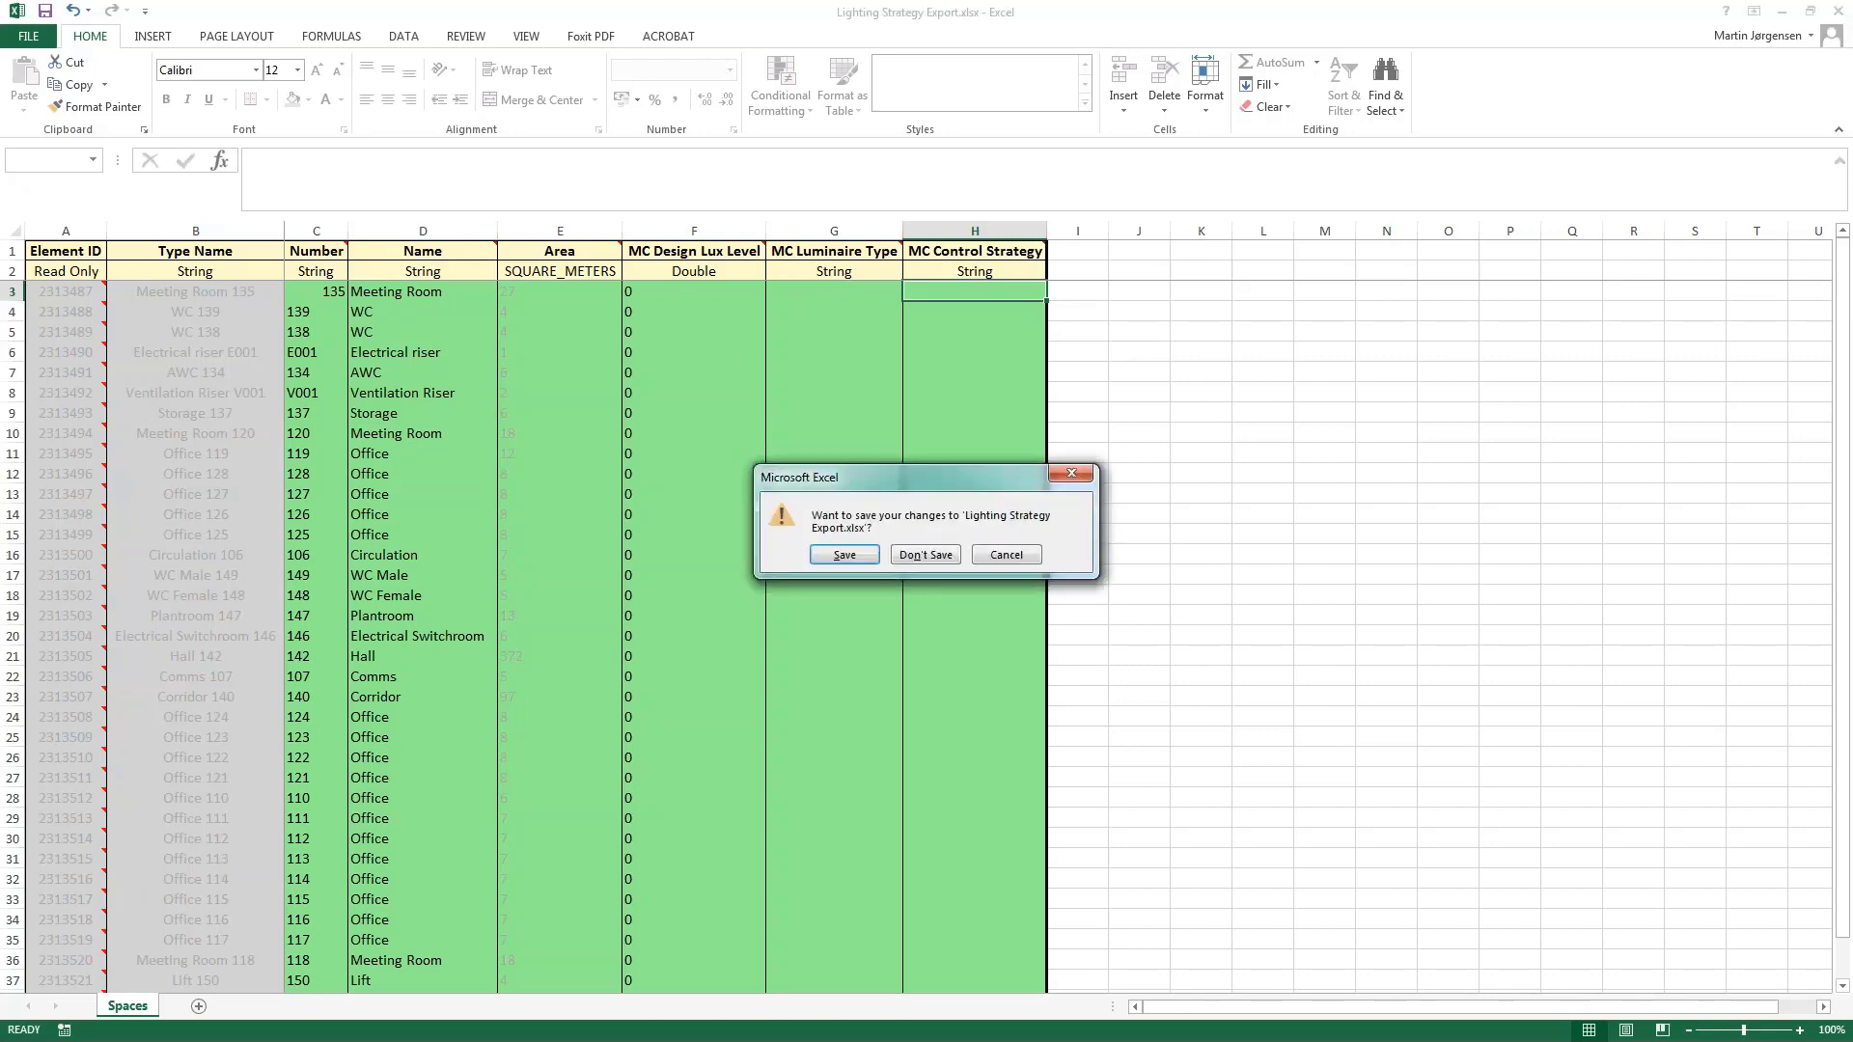
pyautogui.click(925, 555)
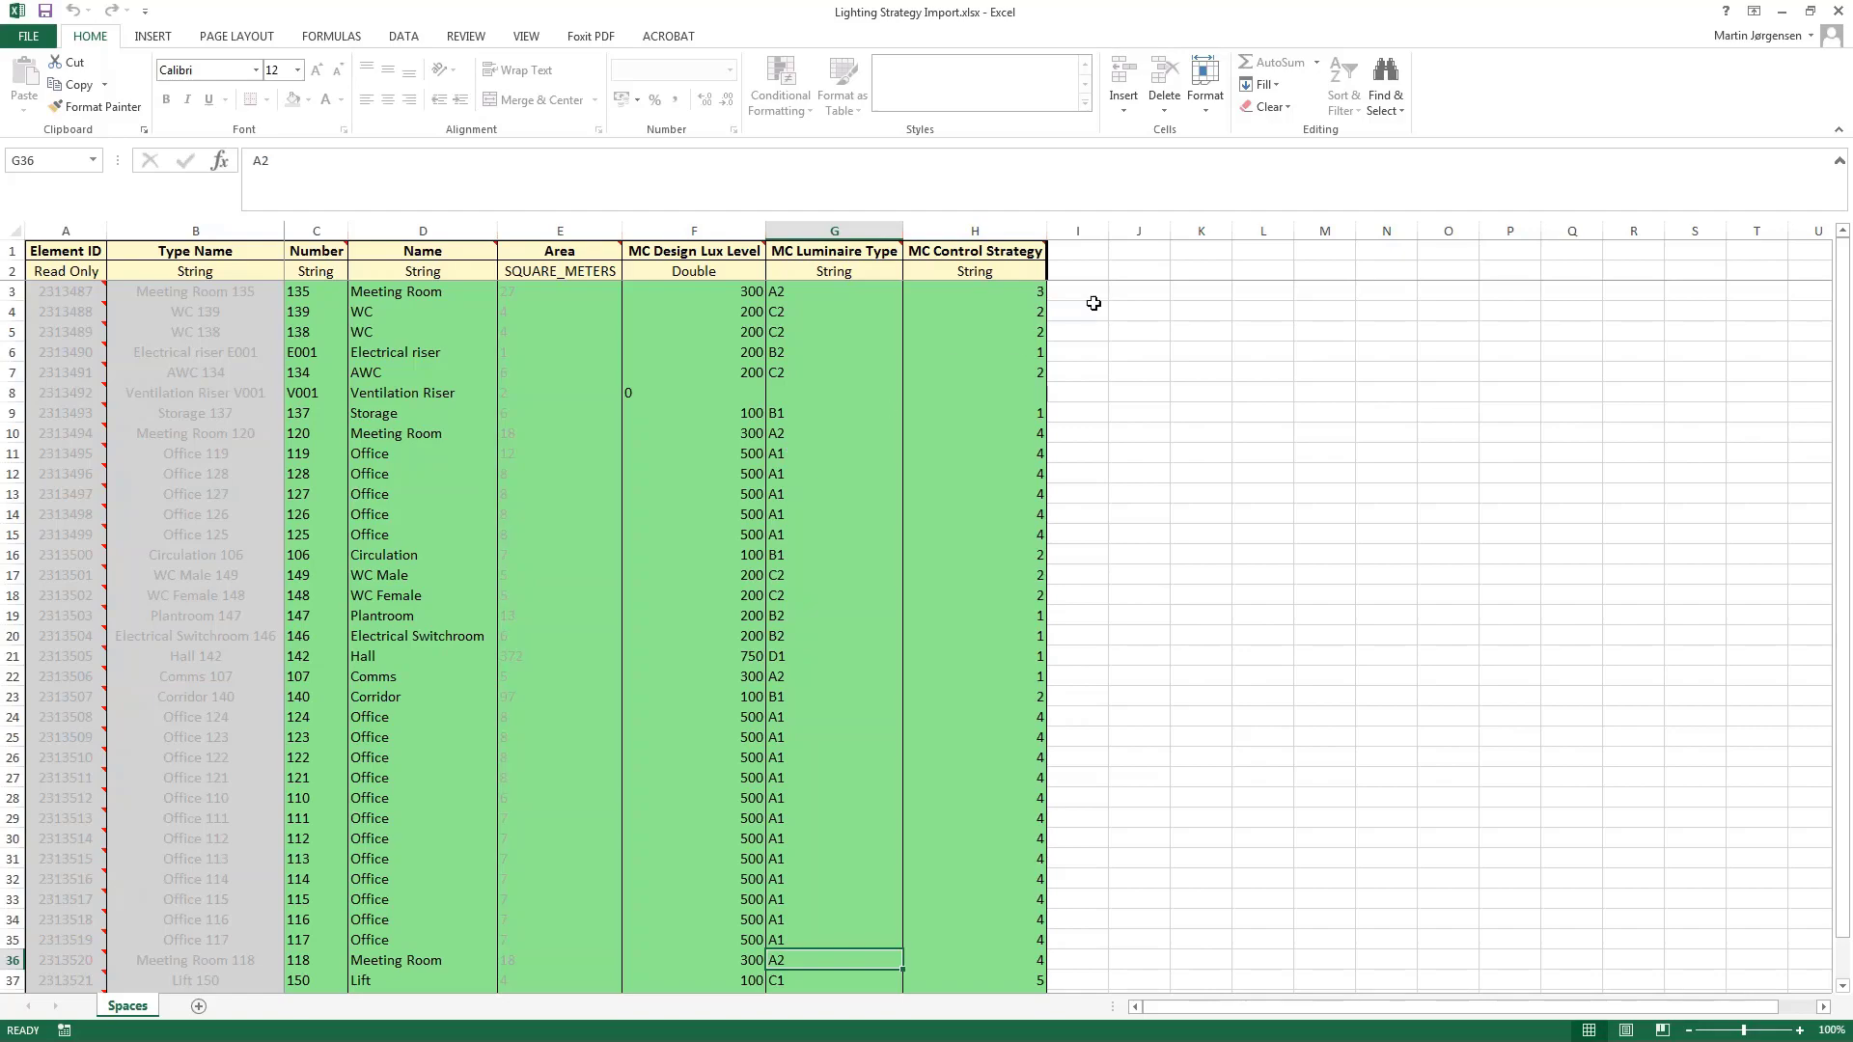
# Close the Lighting Strategy Import.xlsx workbook and import that file into the Revit project with MagiCAD's spreadsheet import
pyautogui.click(1837, 11)
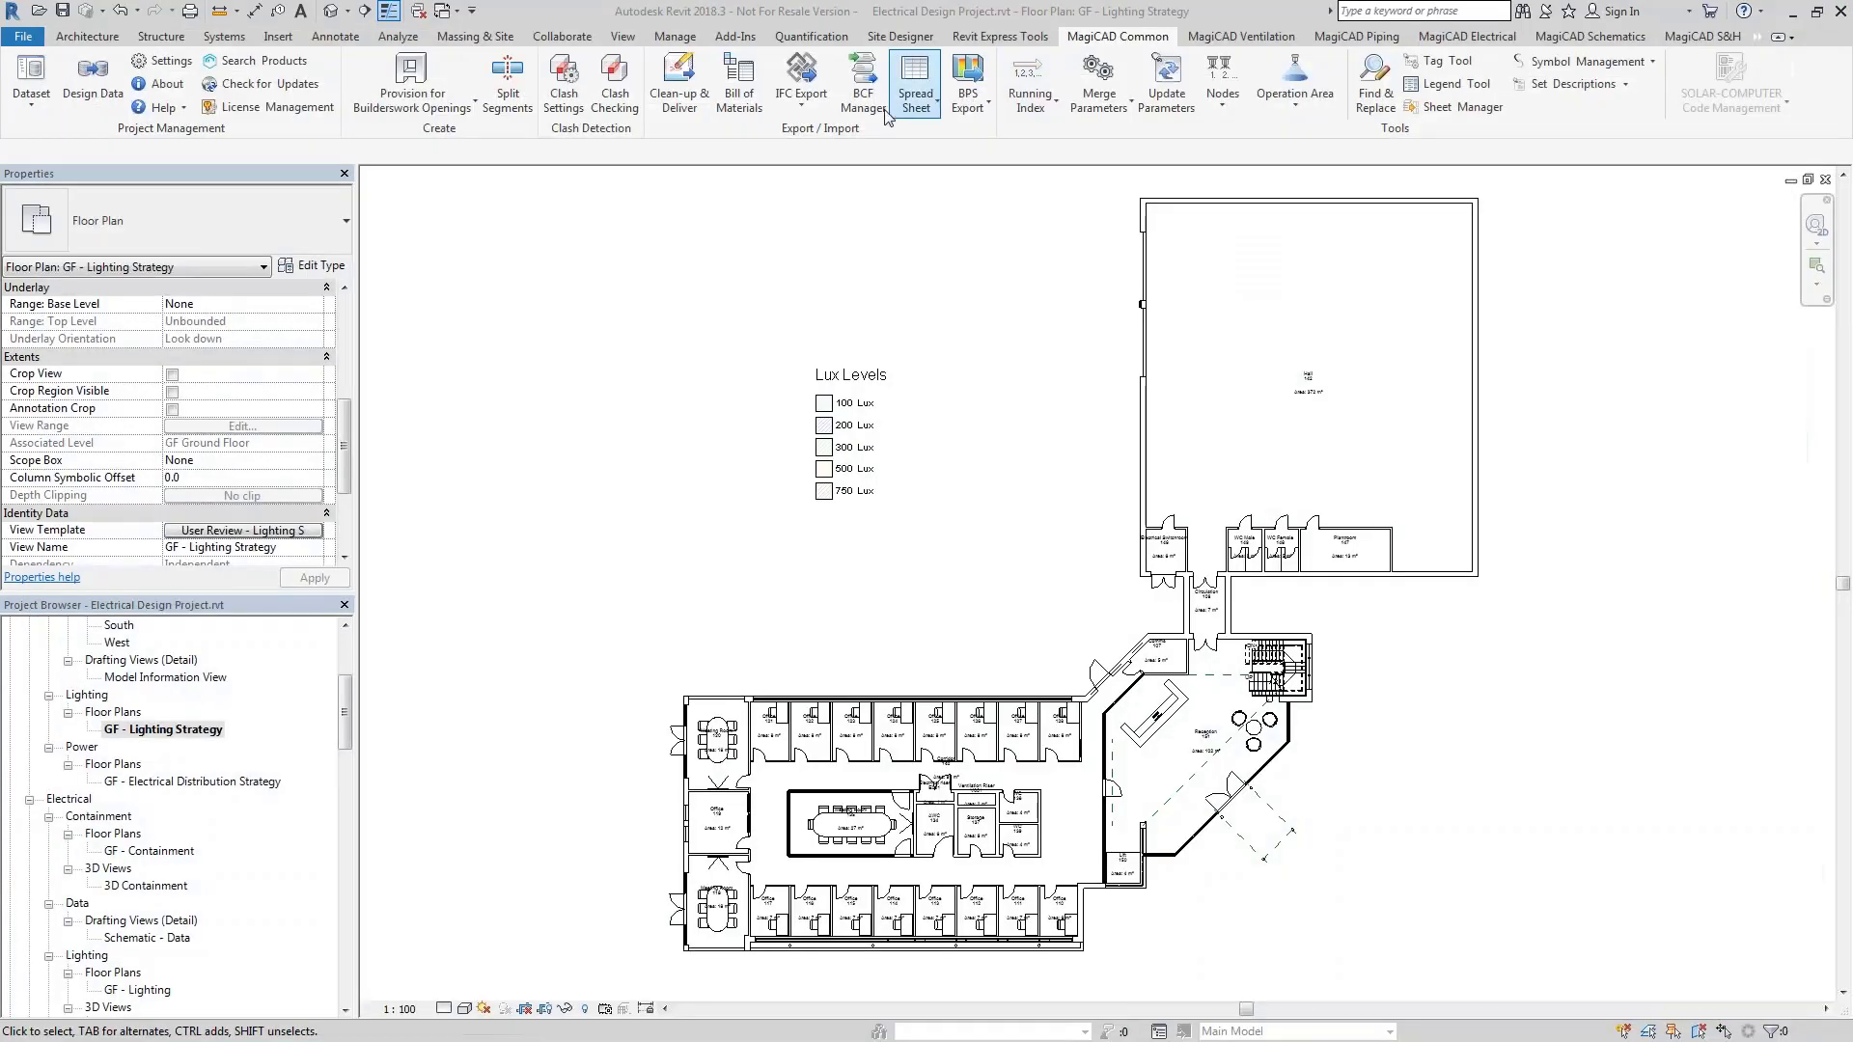
pyautogui.click(914, 86)
pyautogui.click(932, 180)
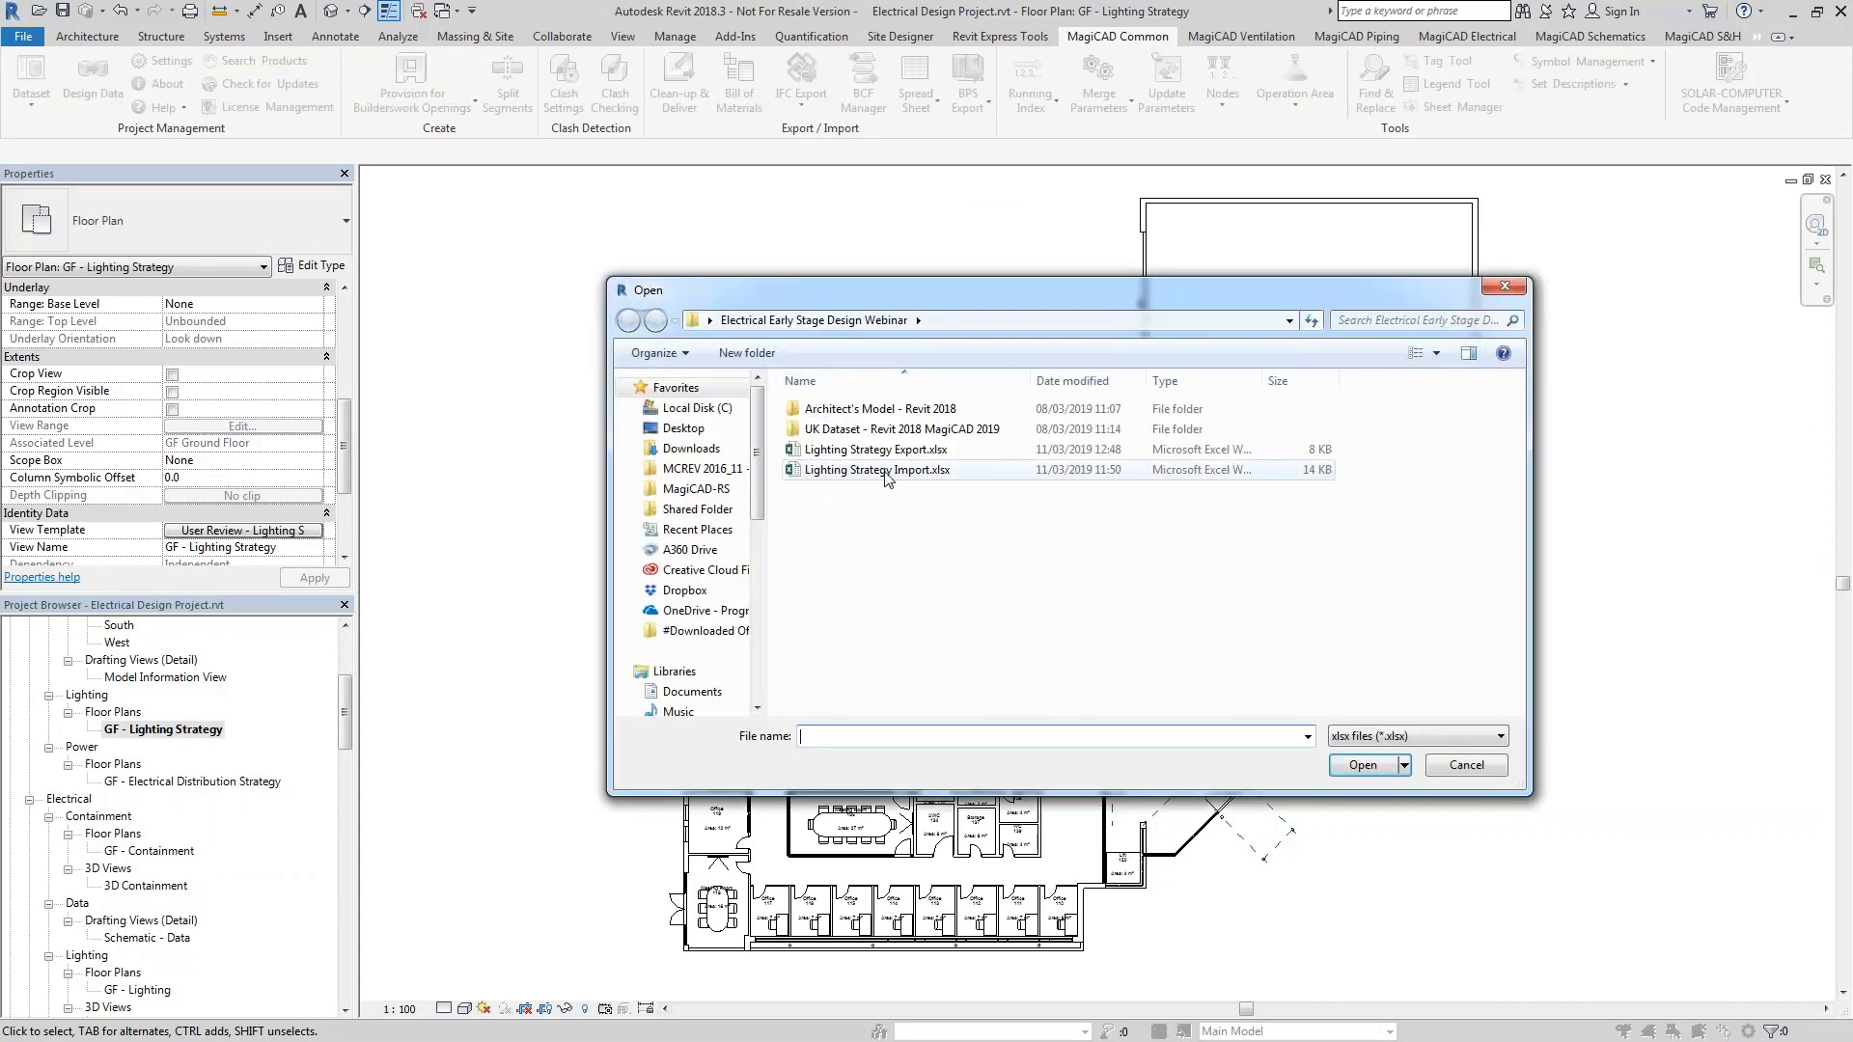
pyautogui.click(877, 470)
pyautogui.click(1361, 765)
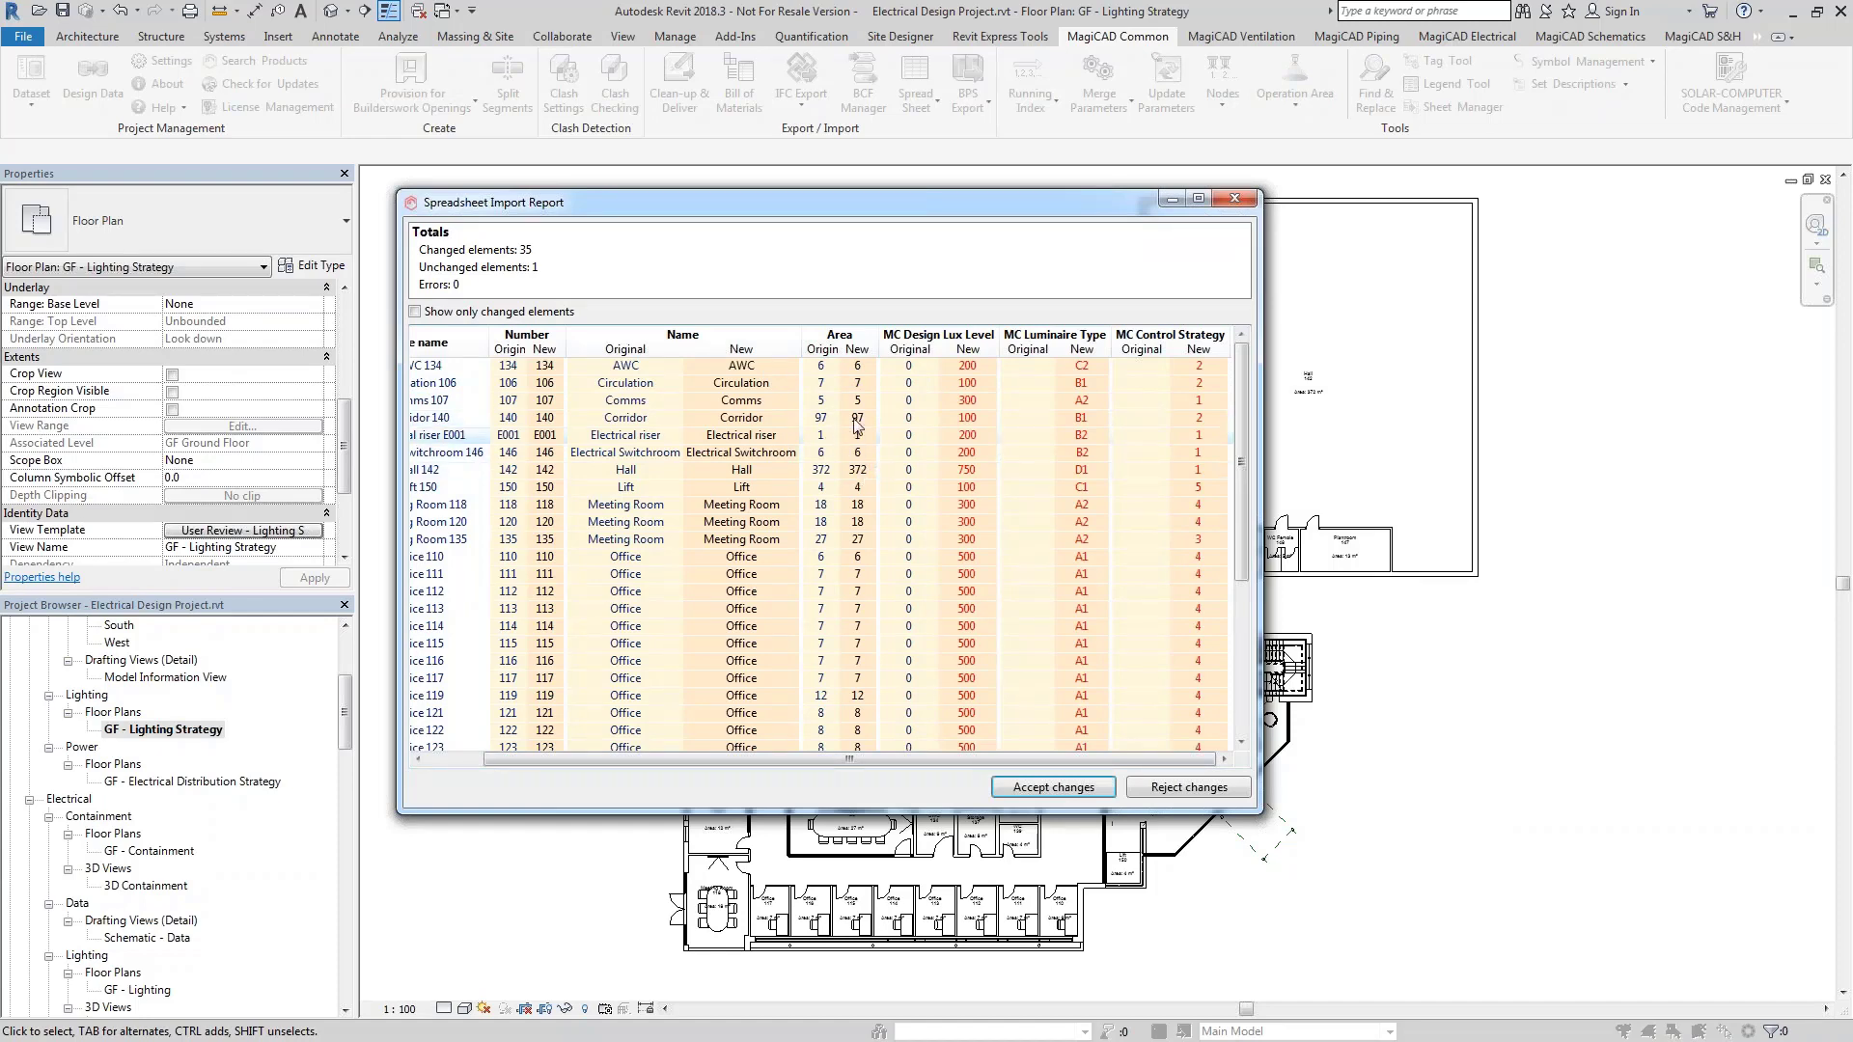
# Review the new lux levels, luminaire types and control strategies in the import report and accept the changes
pyautogui.scroll(-4, 859, 444)
pyautogui.scroll(-1, 852, 452)
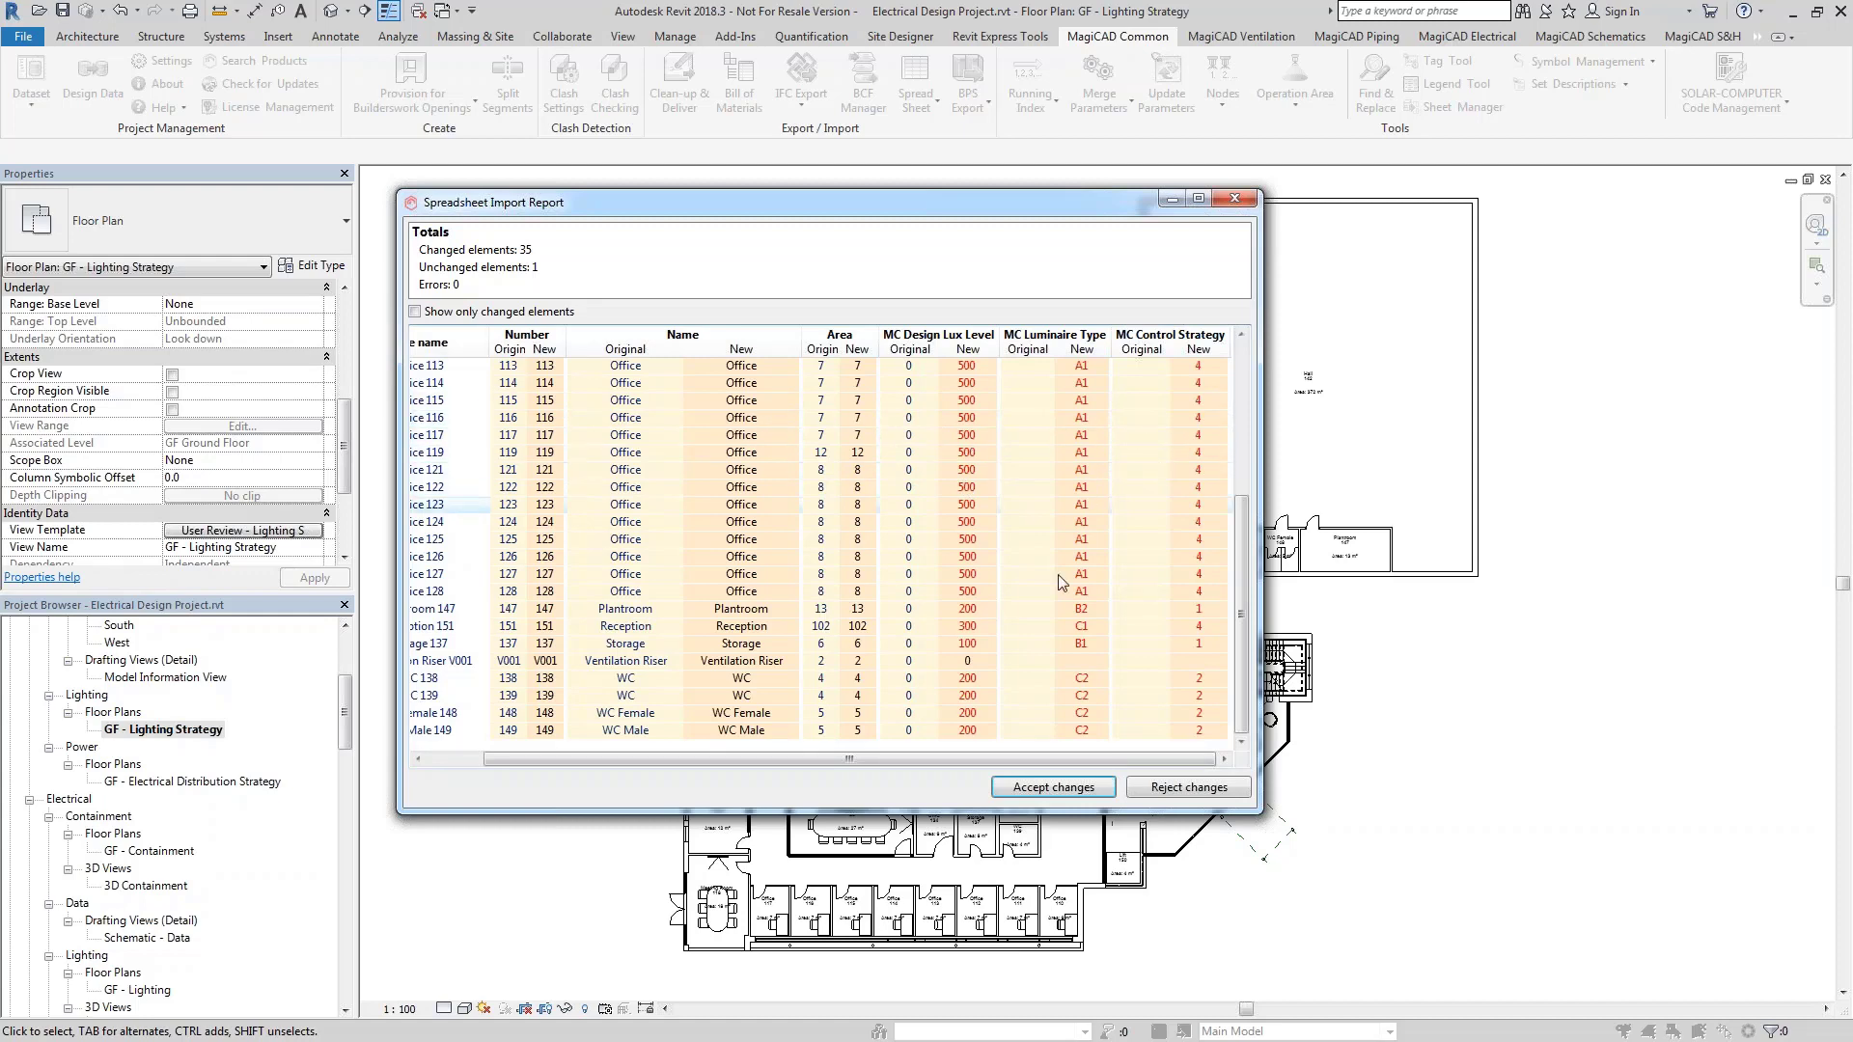
pyautogui.click(1055, 787)
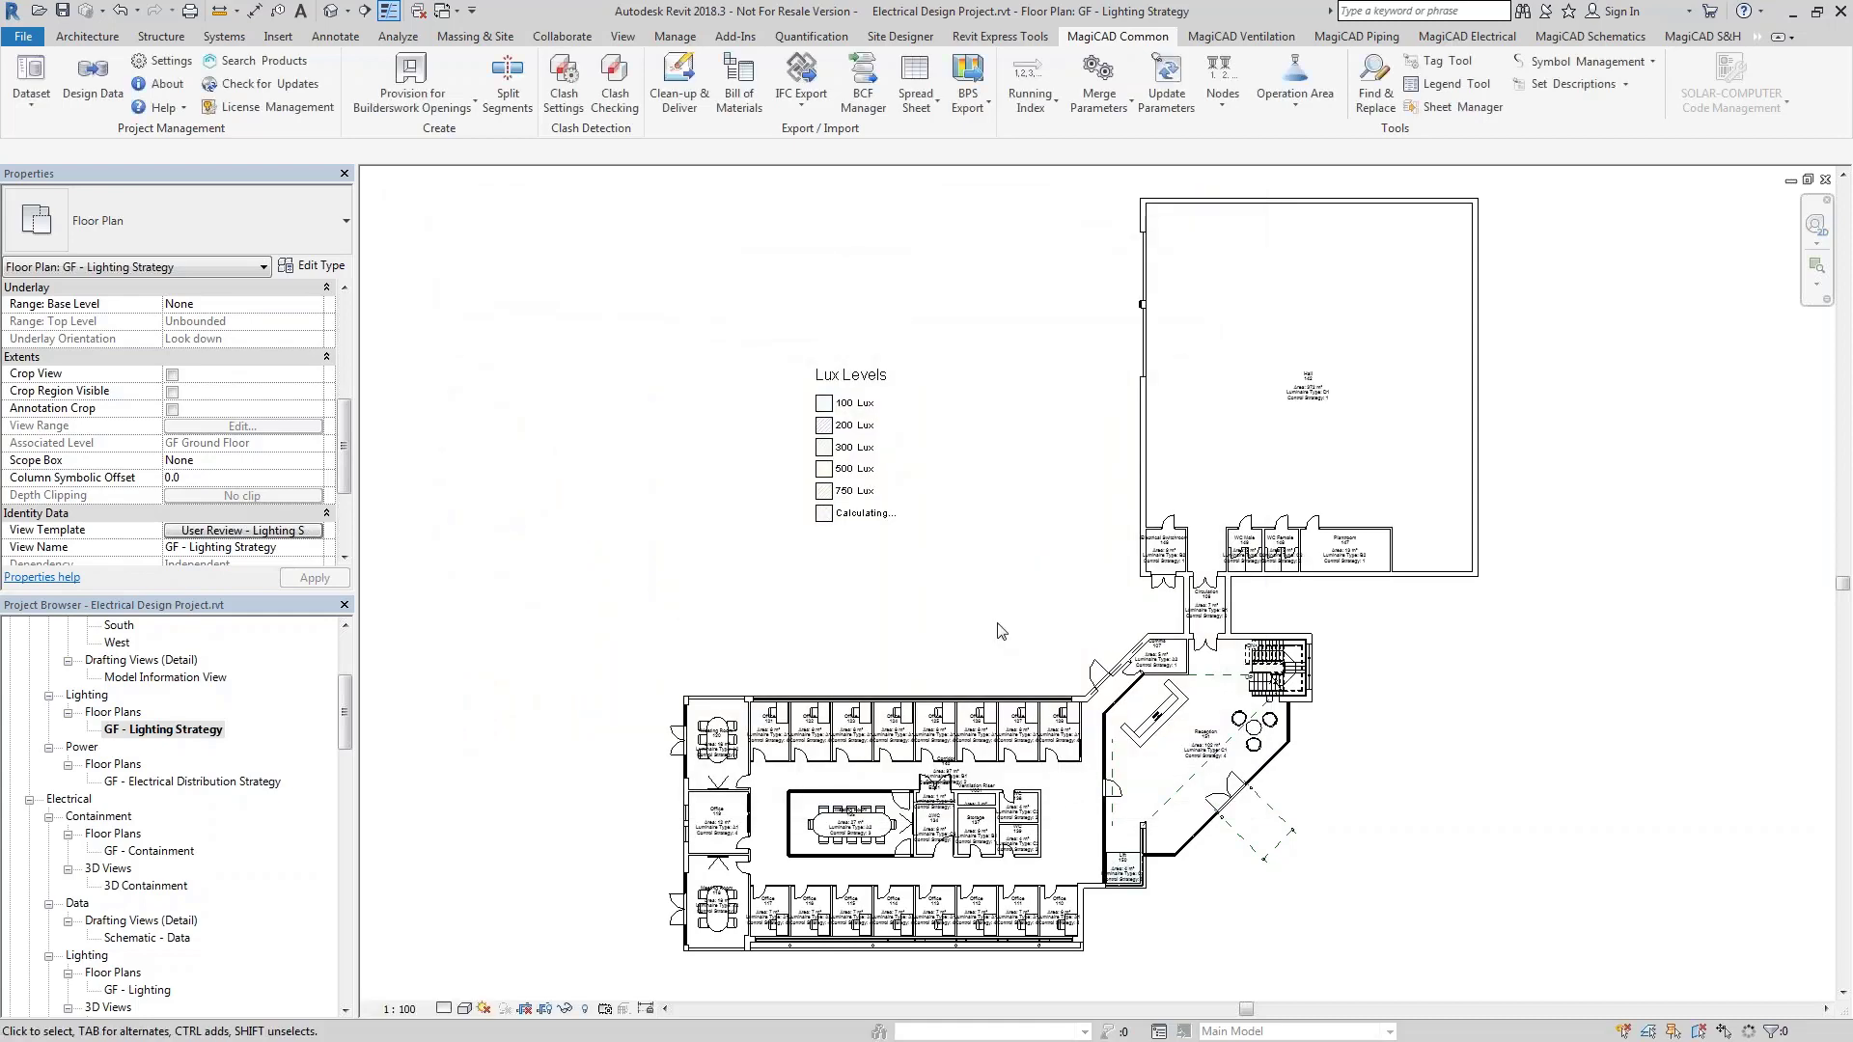
# Close and reopen the GF - Lighting Strategy floor plan to refresh its lux level colour fills
pyautogui.moveTo(1040, 623); pyautogui.dragTo(994, 592, button='middle')
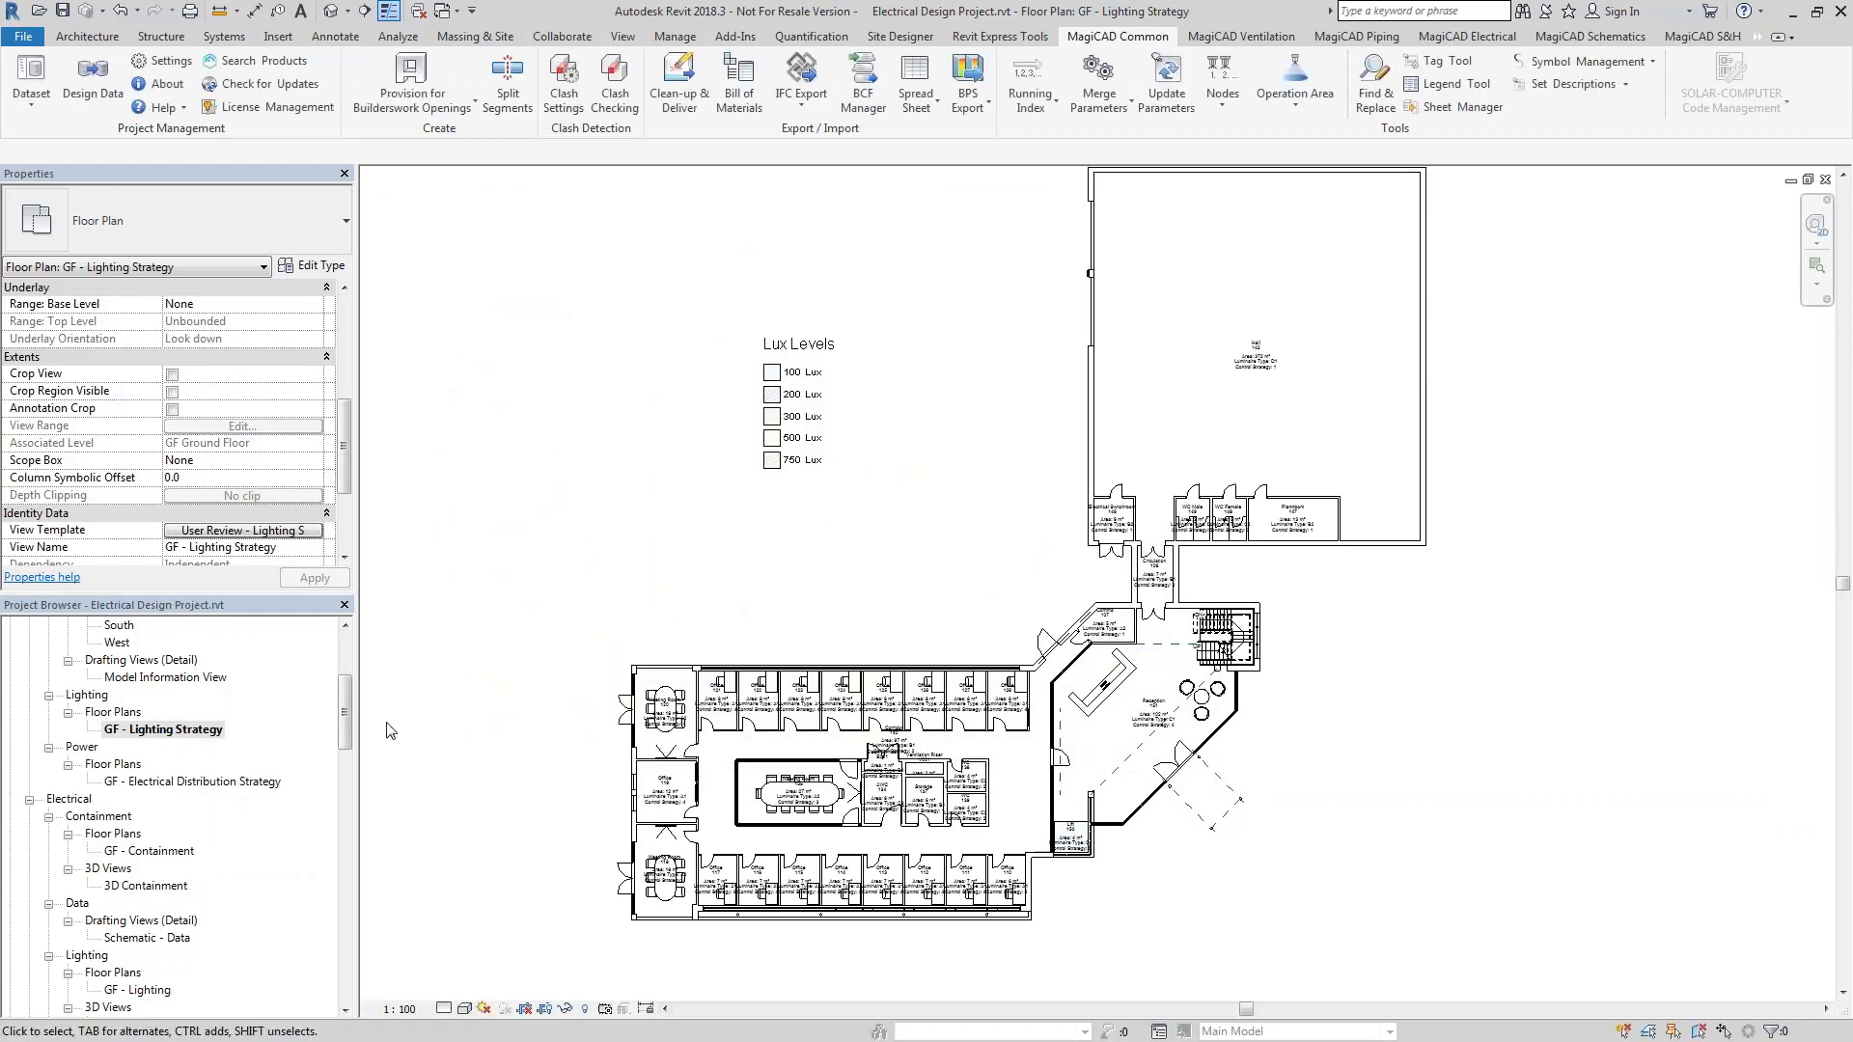
pyautogui.click(1826, 180)
pyautogui.click(172, 729)
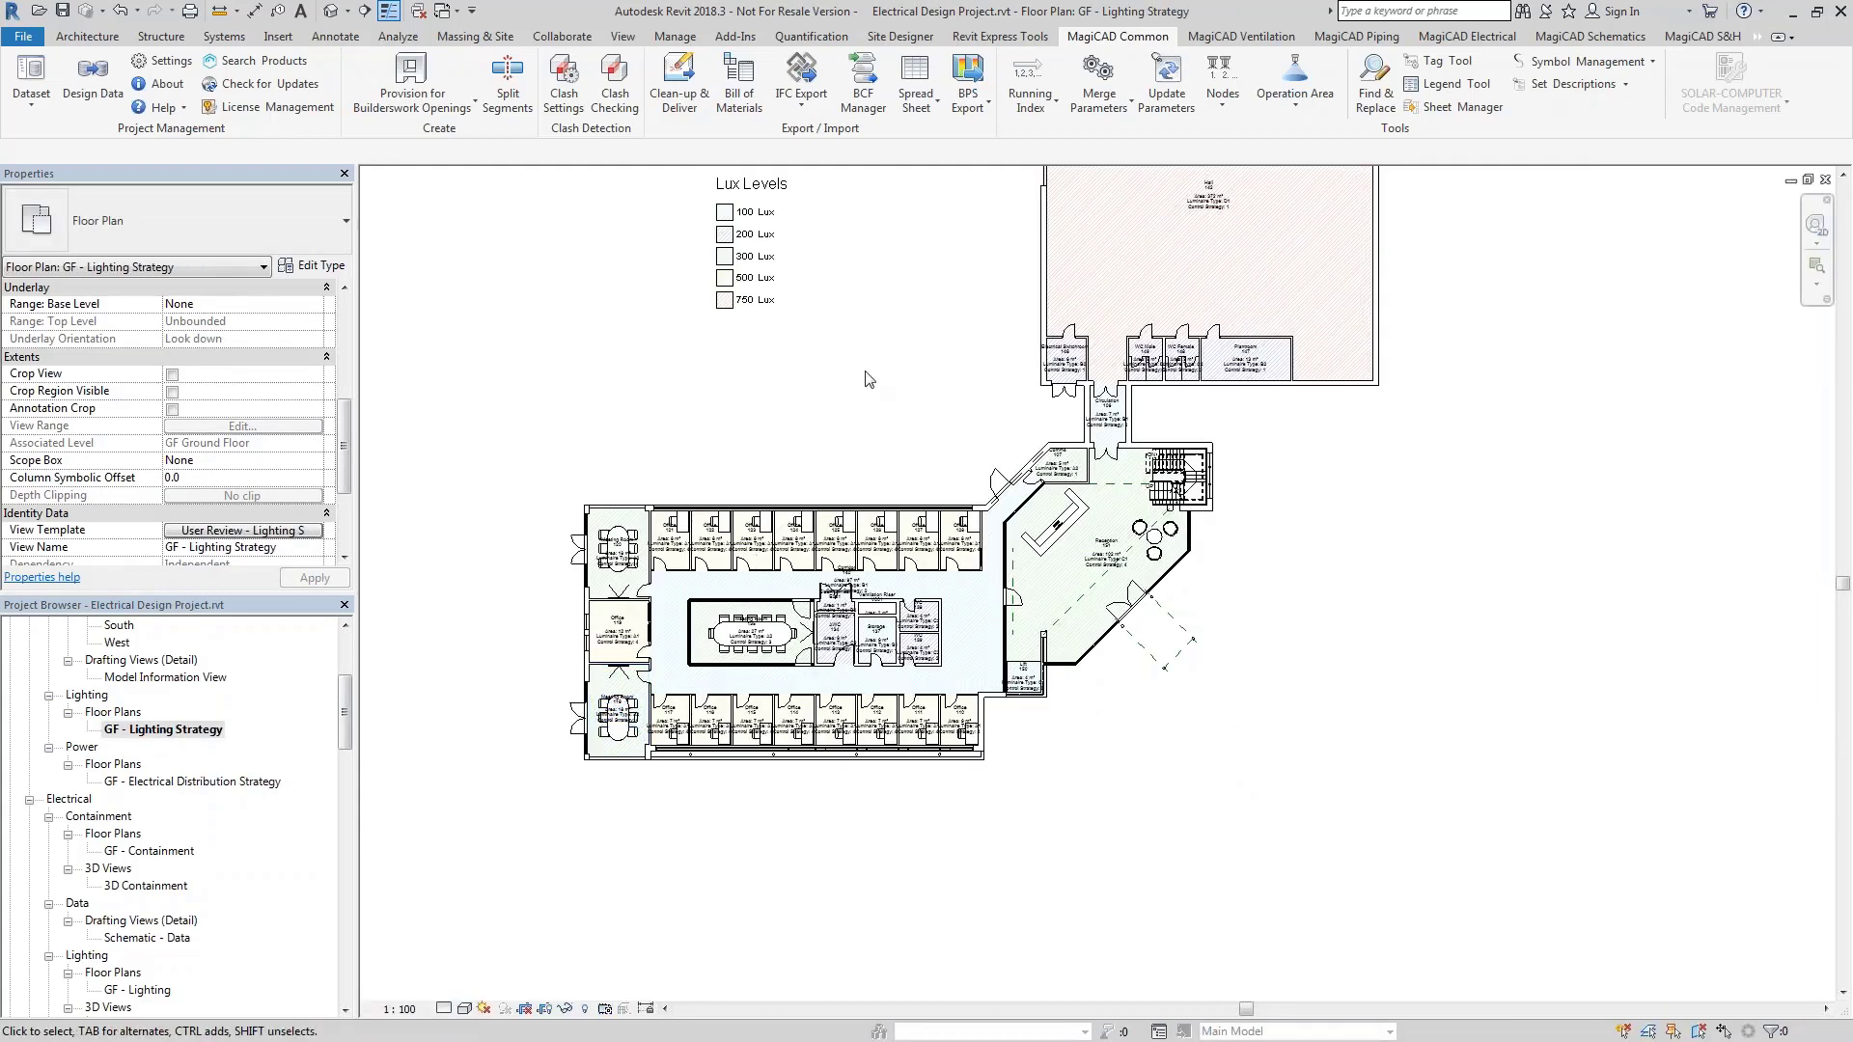
# Examine the lux level colour fills across the ground floor and the lighting strategy tag of Hall 142
pyautogui.moveTo(892, 538); pyautogui.dragTo(918, 664, button='middle')
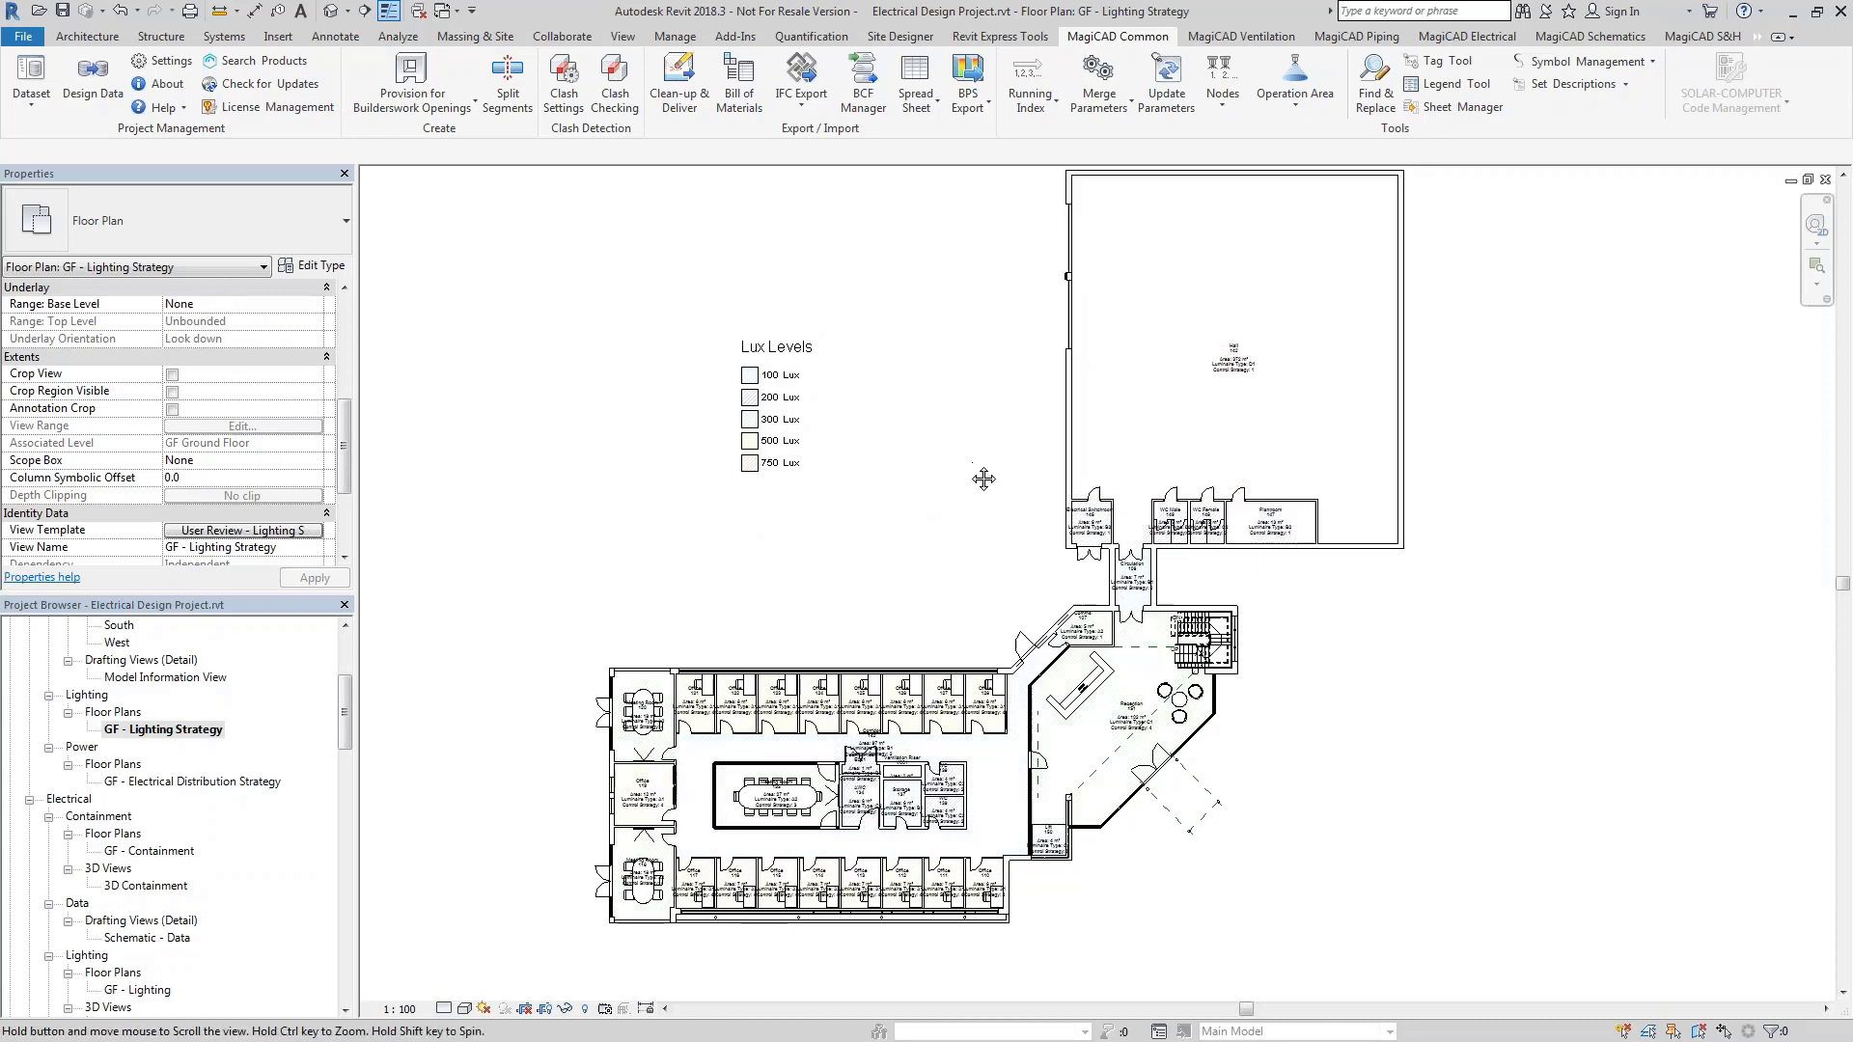
pyautogui.moveTo(985, 475); pyautogui.dragTo(979, 502, button='middle')
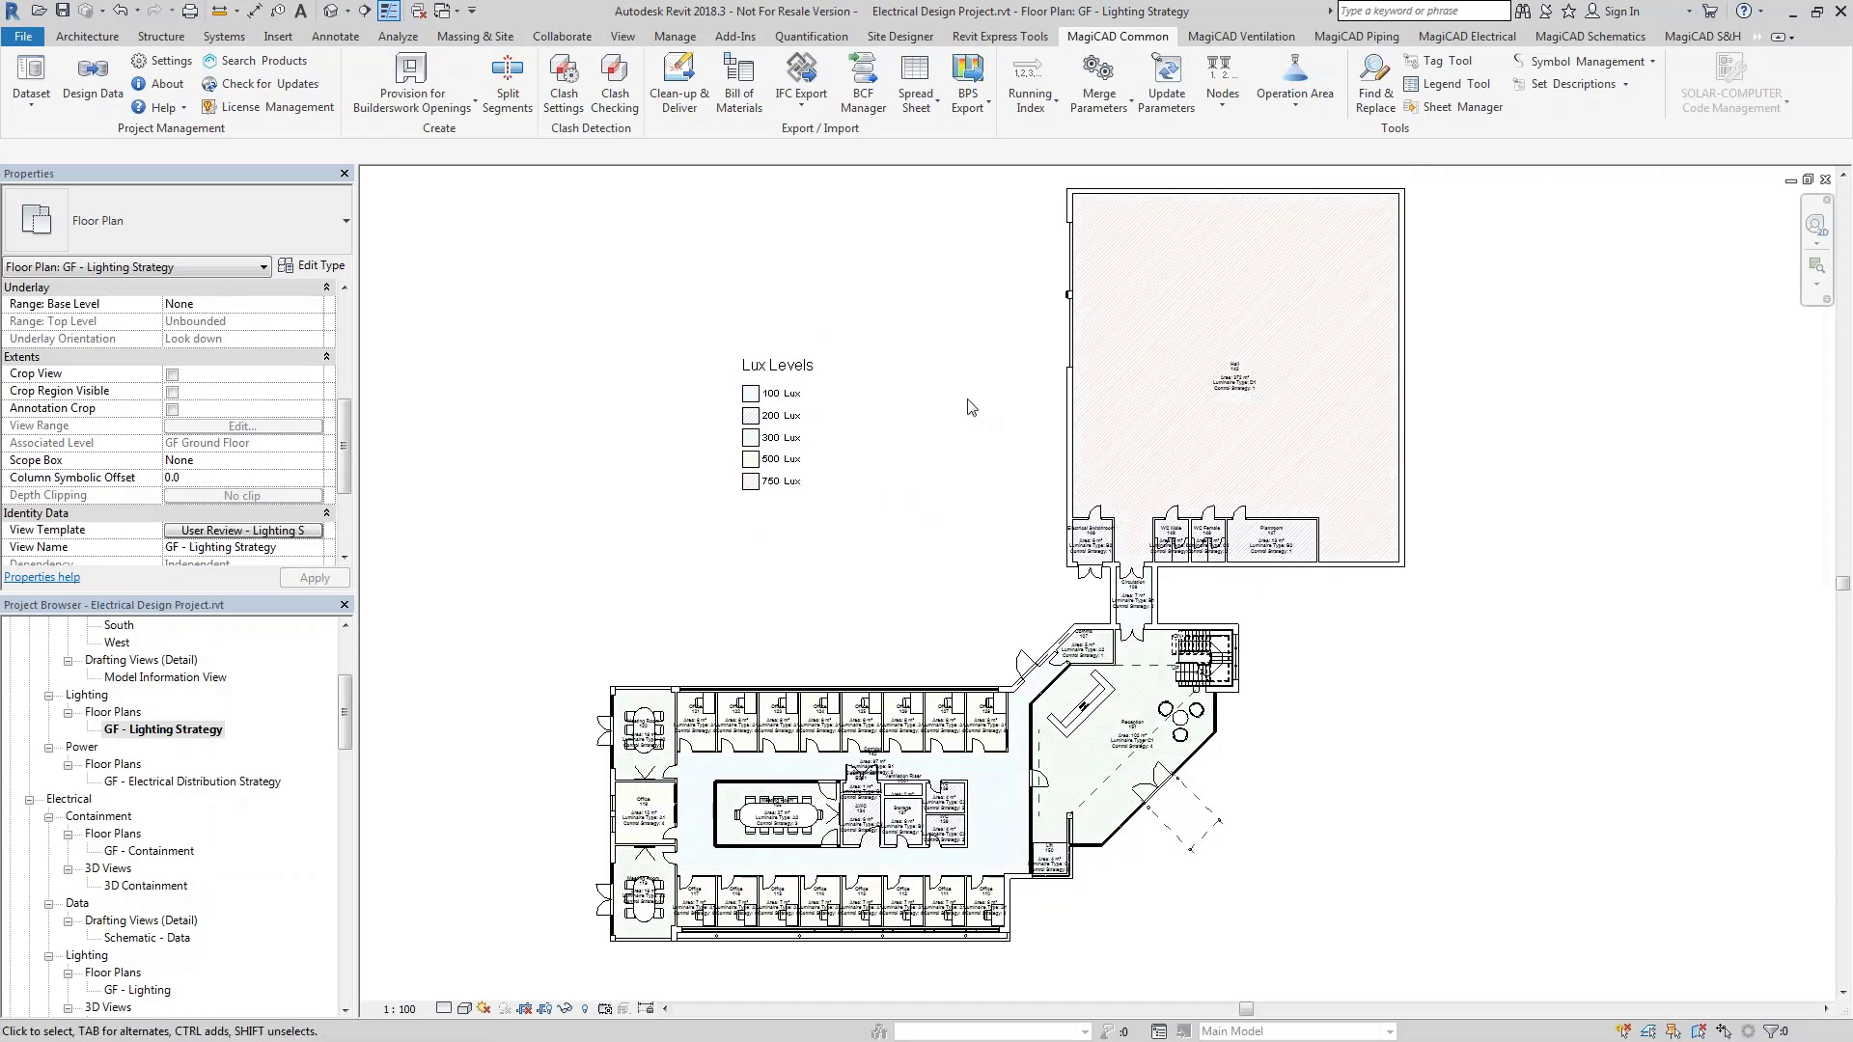
pyautogui.scroll(6, 1267, 395)
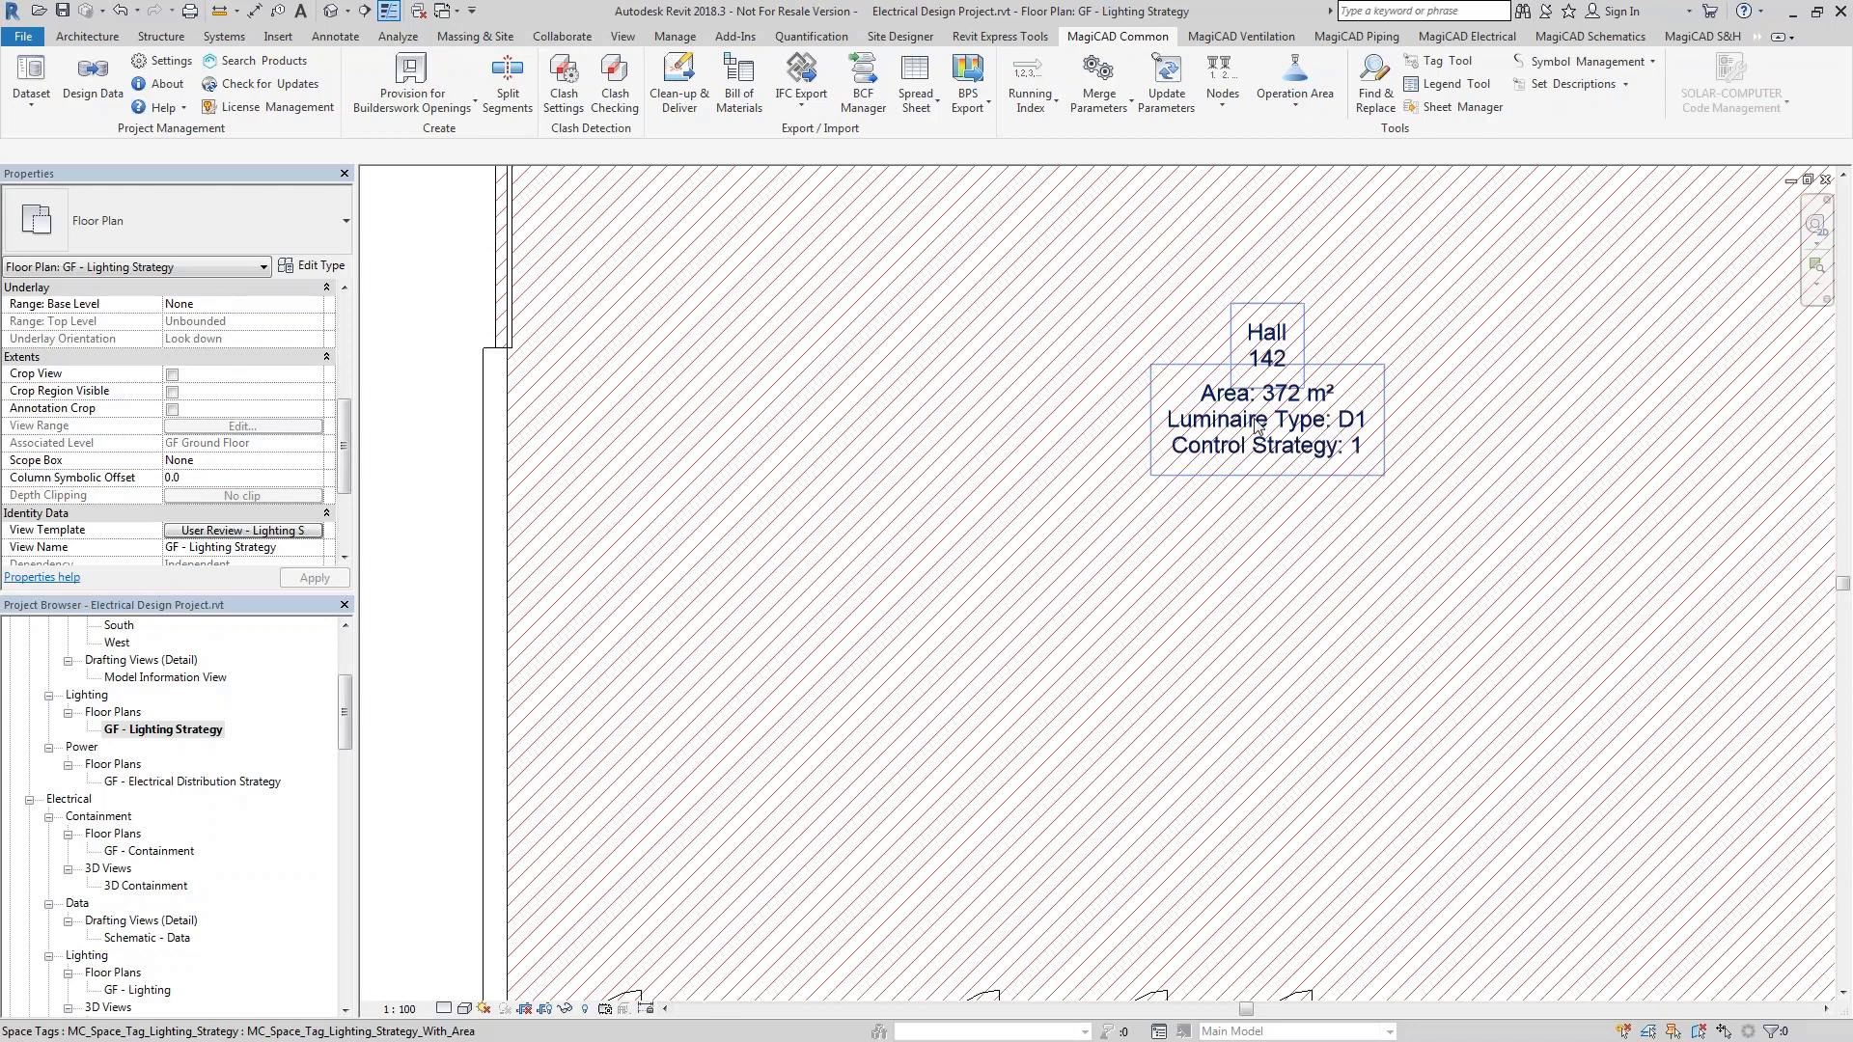
pyautogui.scroll(-1, 1262, 445)
pyautogui.scroll(-5, 1261, 445)
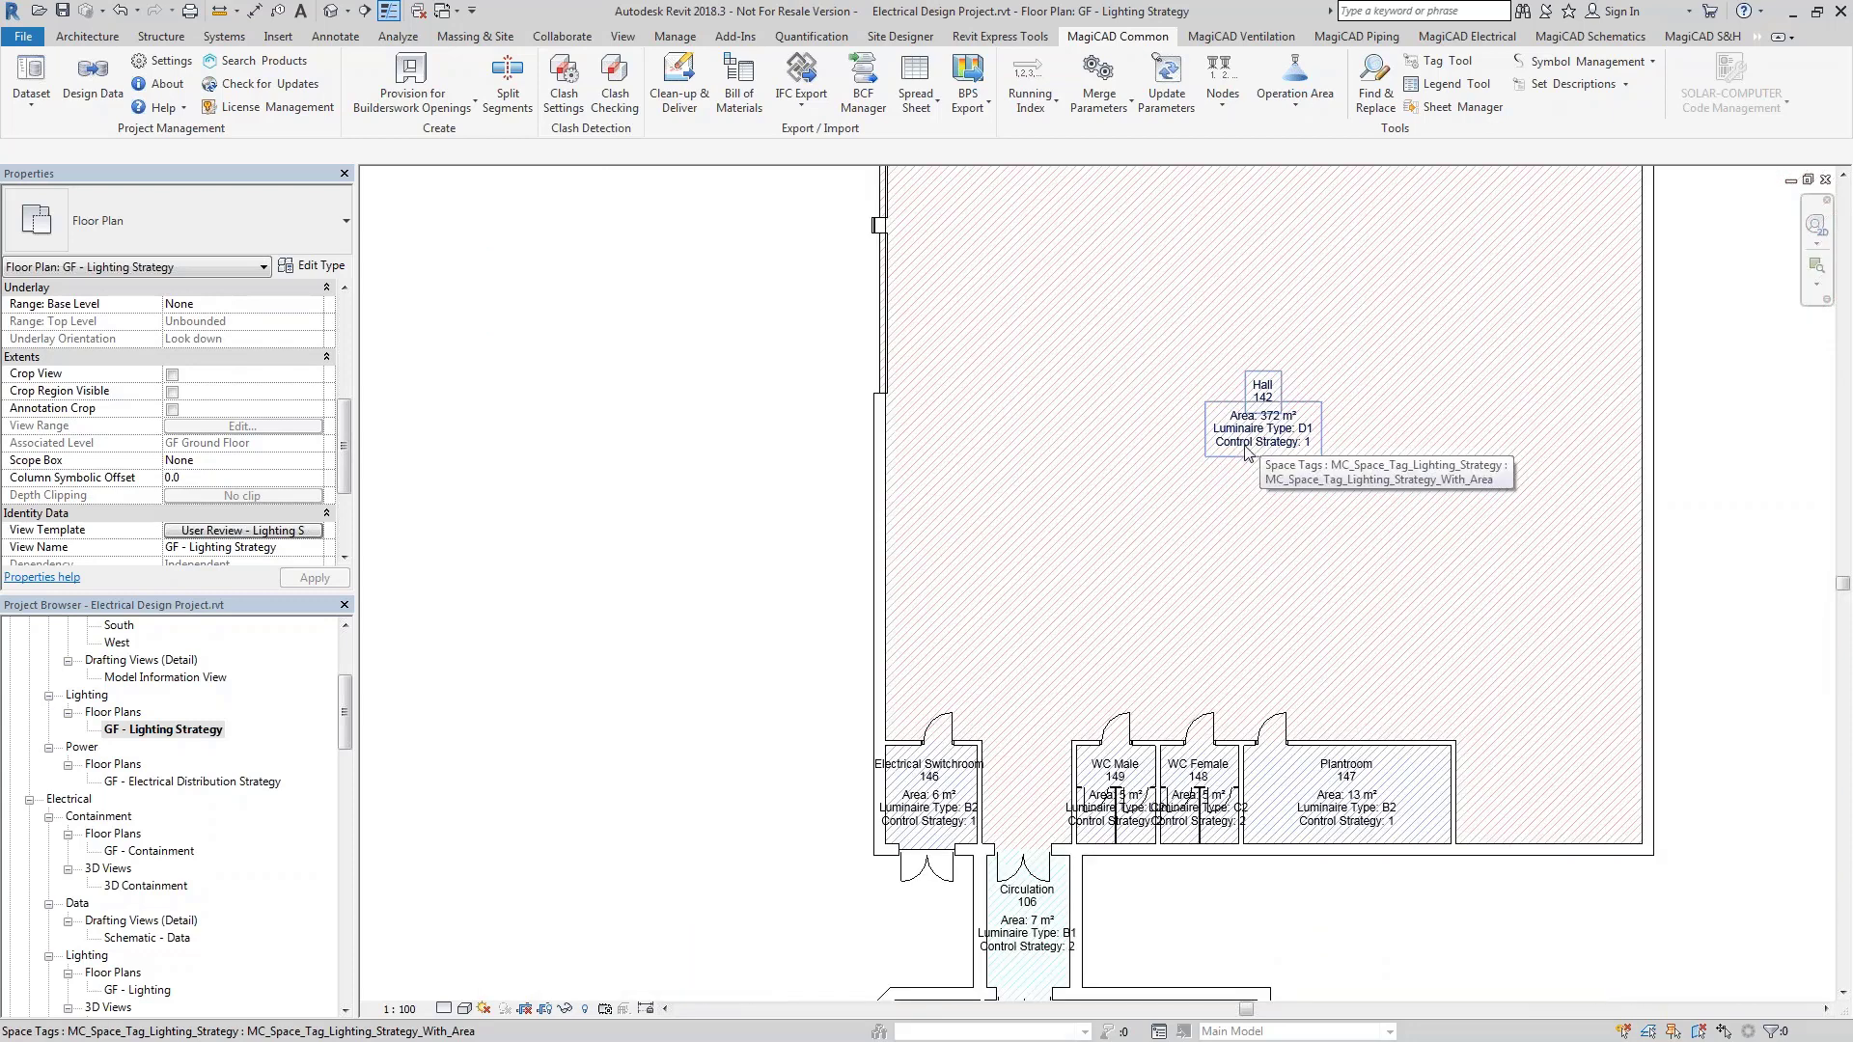
pyautogui.moveTo(813, 518); pyautogui.dragTo(897, 476, button='middle')
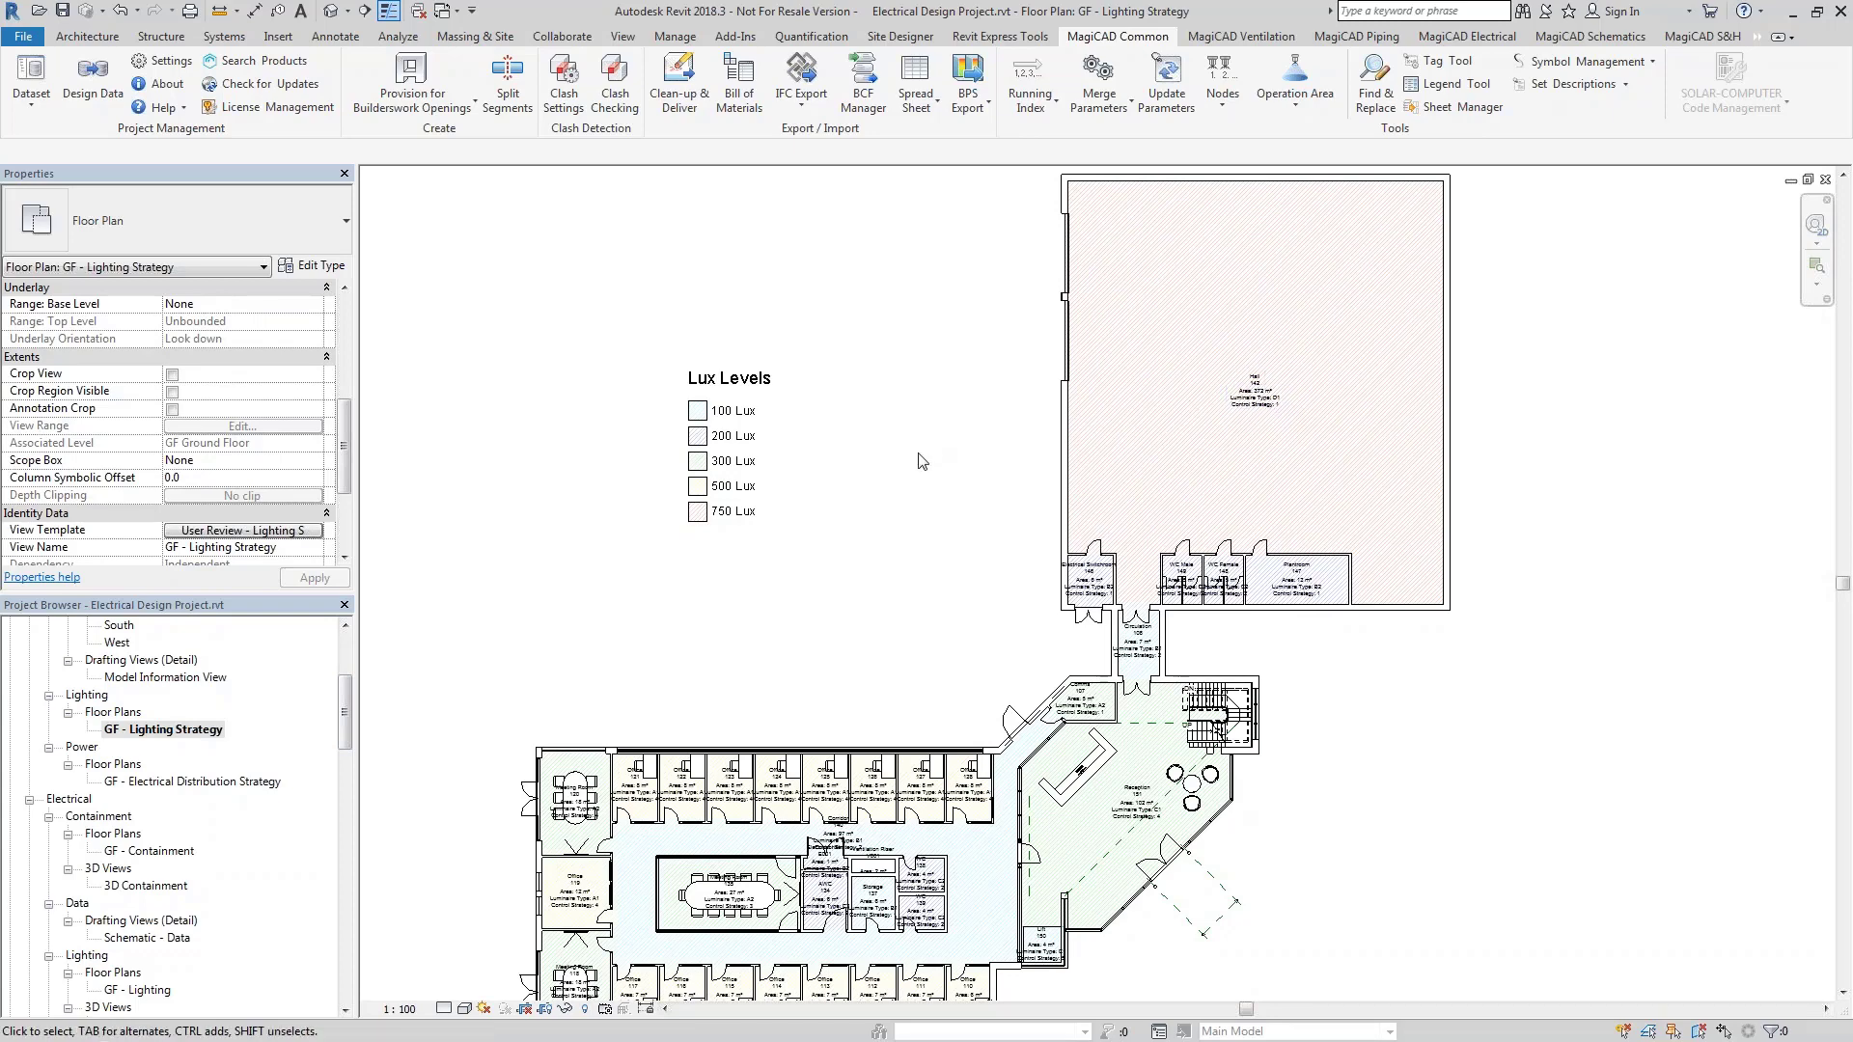
pyautogui.scroll(-1, 907, 464)
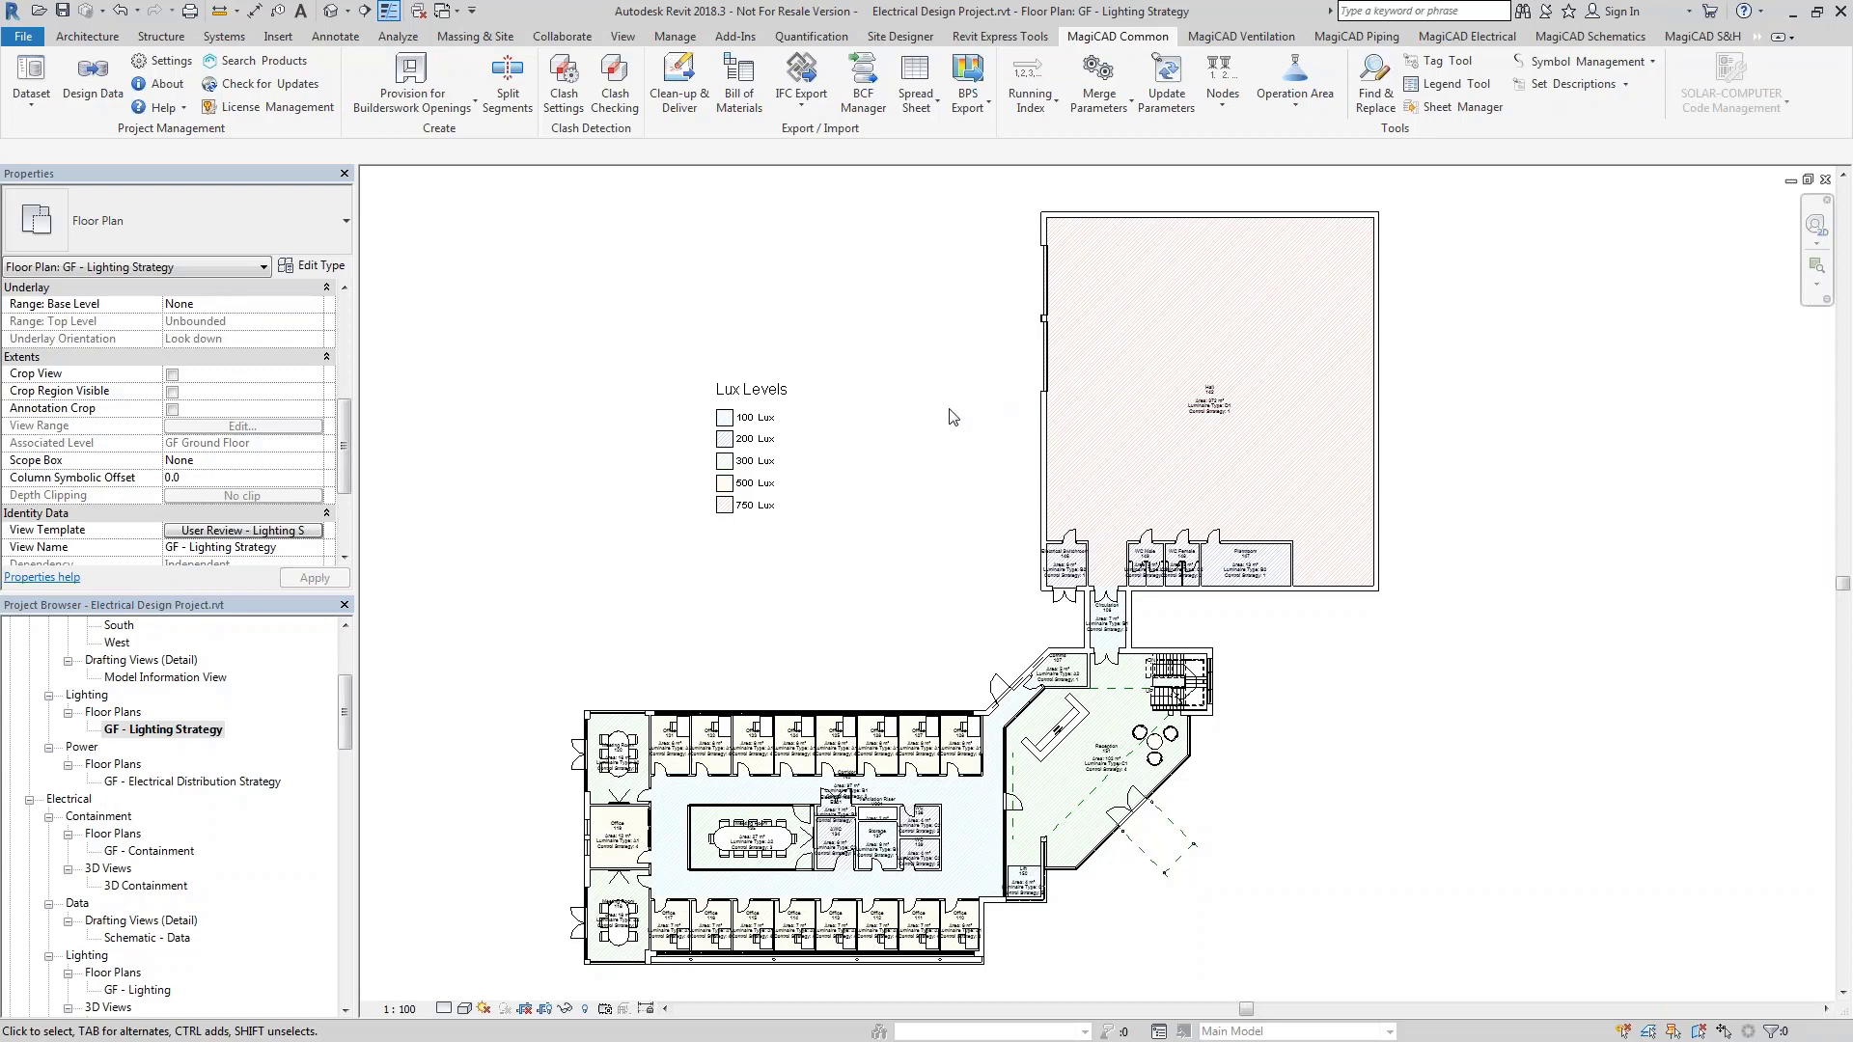
# Open the GF - Lighting floor plan of the Electrical discipline at the office block
pyautogui.moveTo(860, 587); pyautogui.dragTo(881, 550, button='middle')
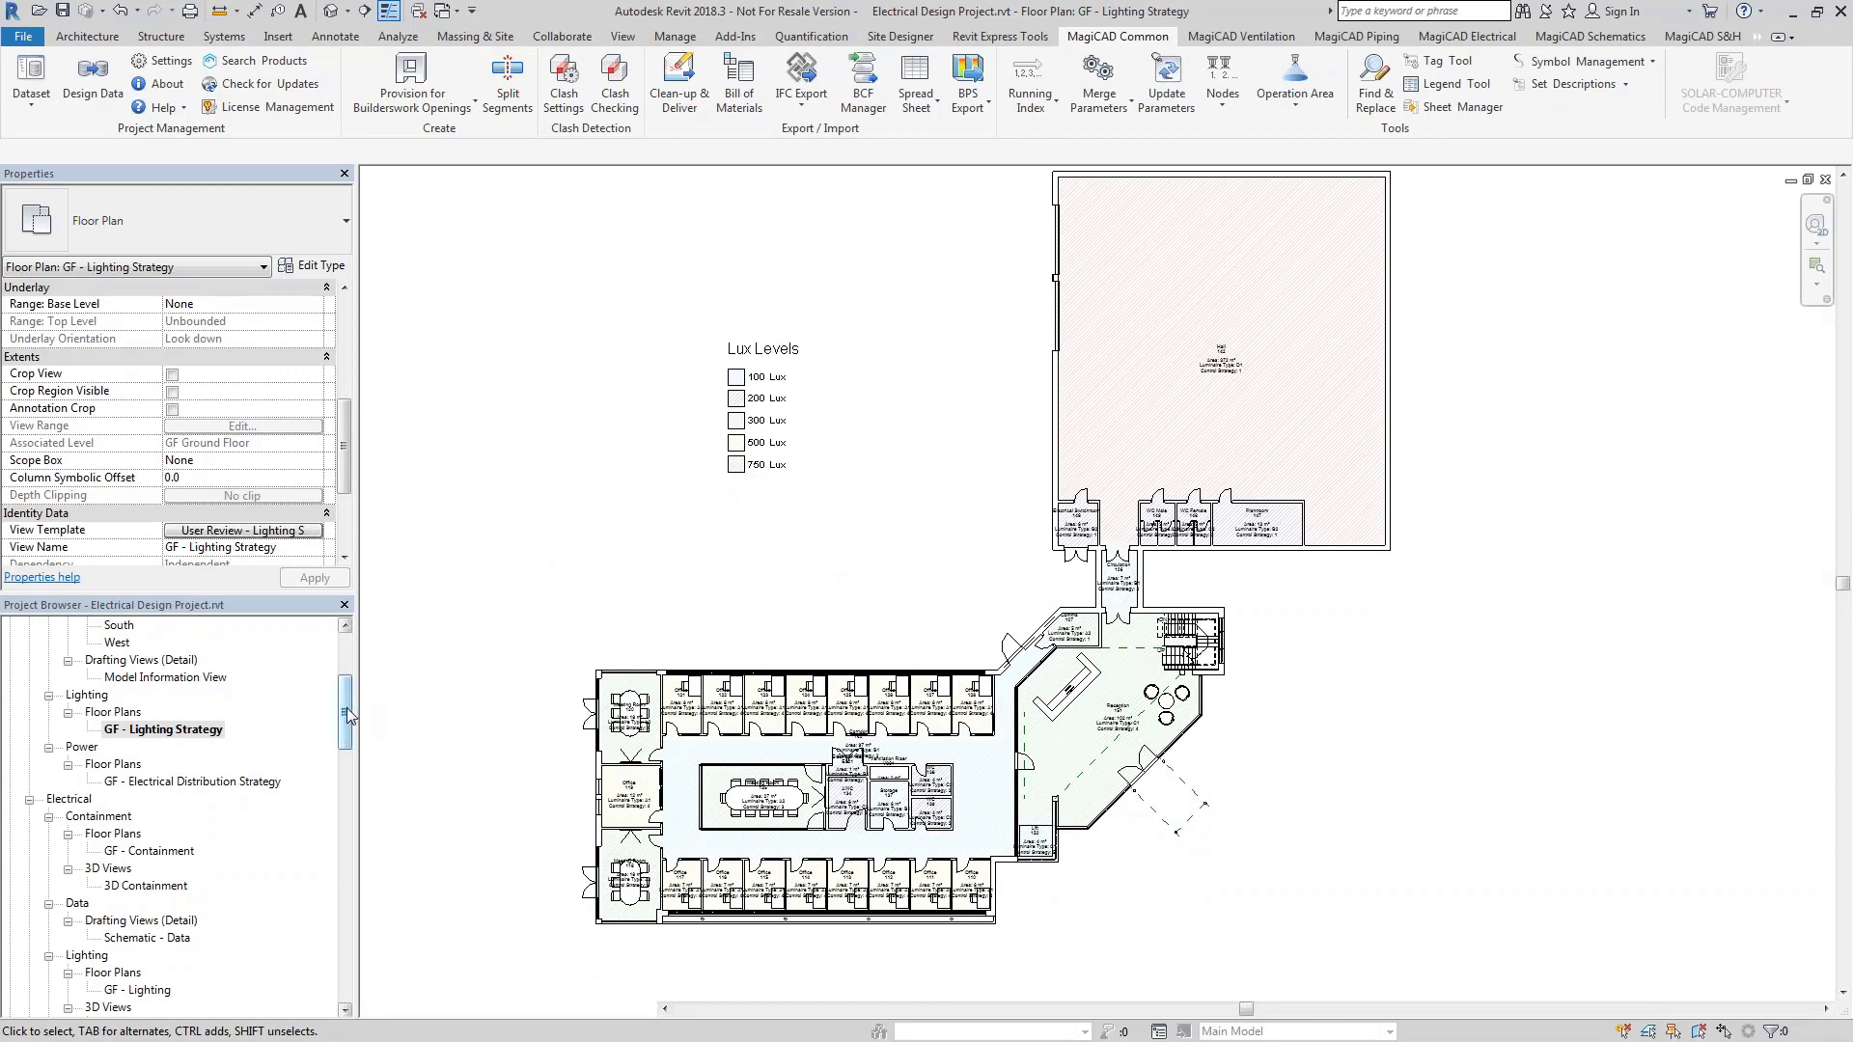
pyautogui.moveTo(347, 712); pyautogui.dragTo(347, 743)
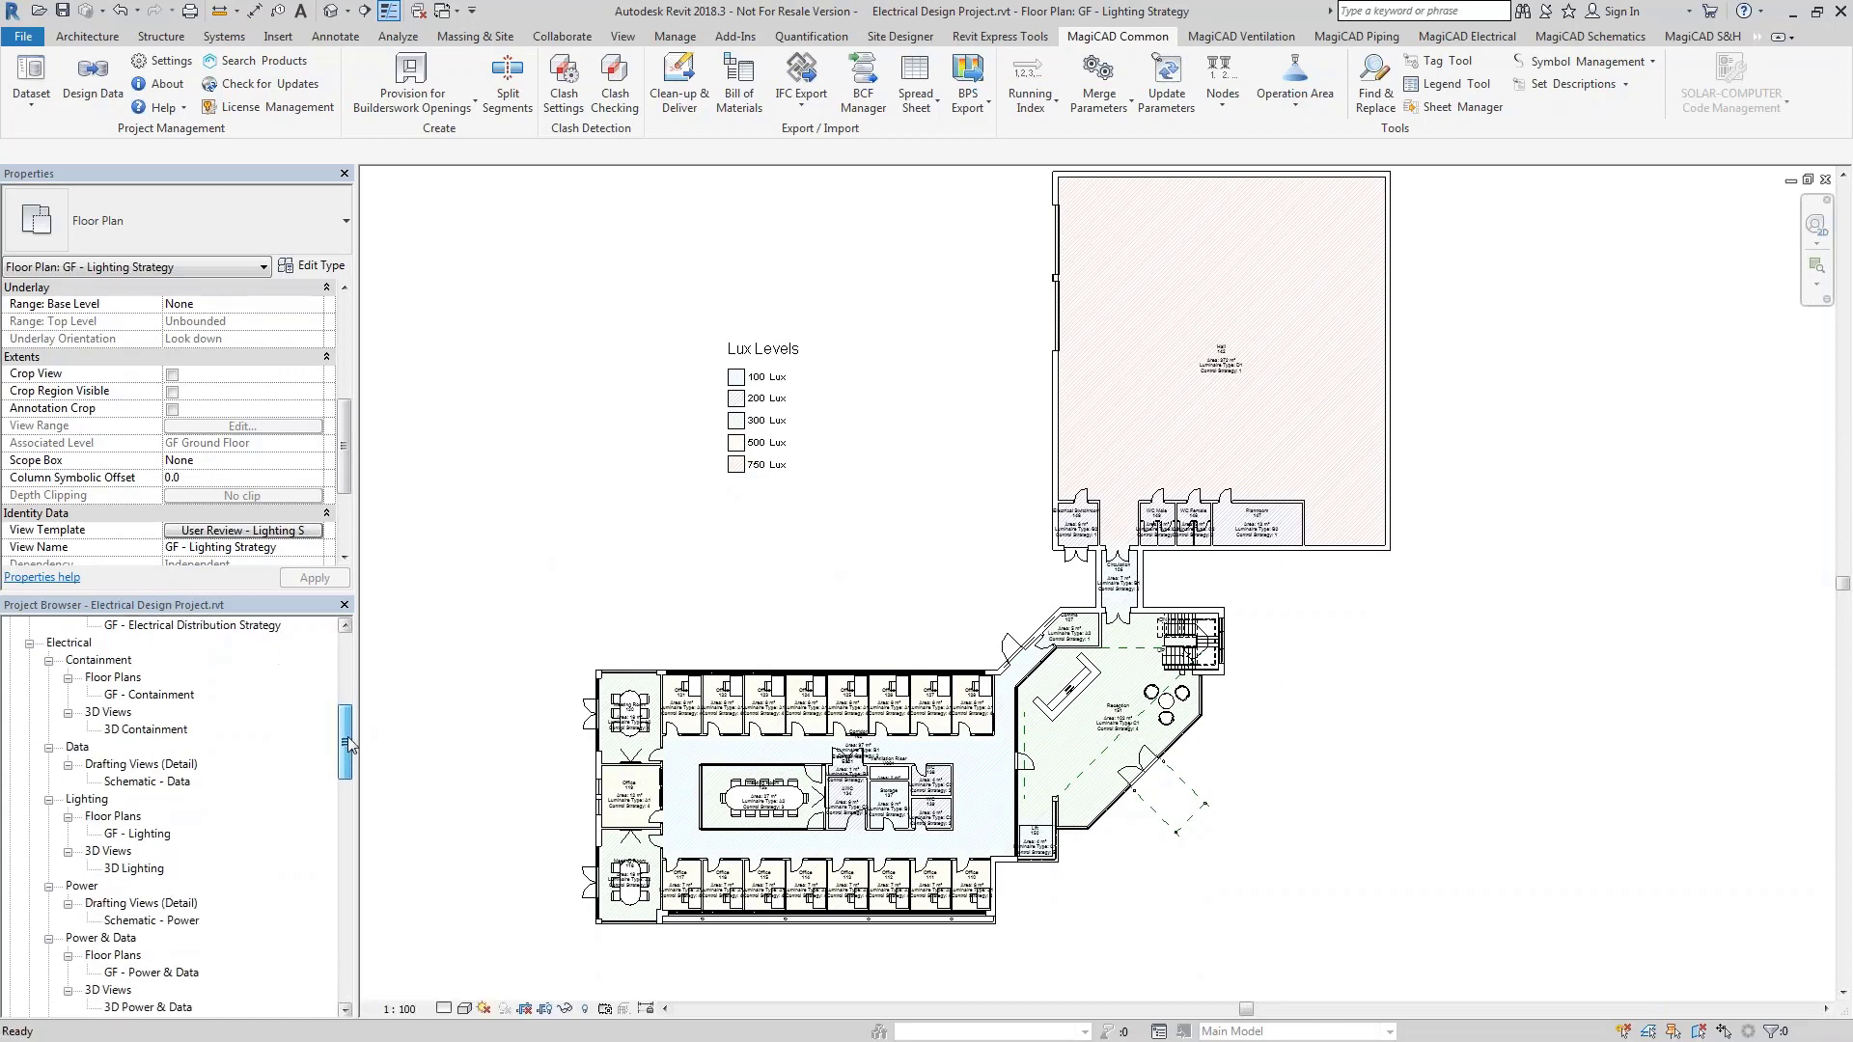
pyautogui.click(159, 835)
pyautogui.doubleClick(164, 844)
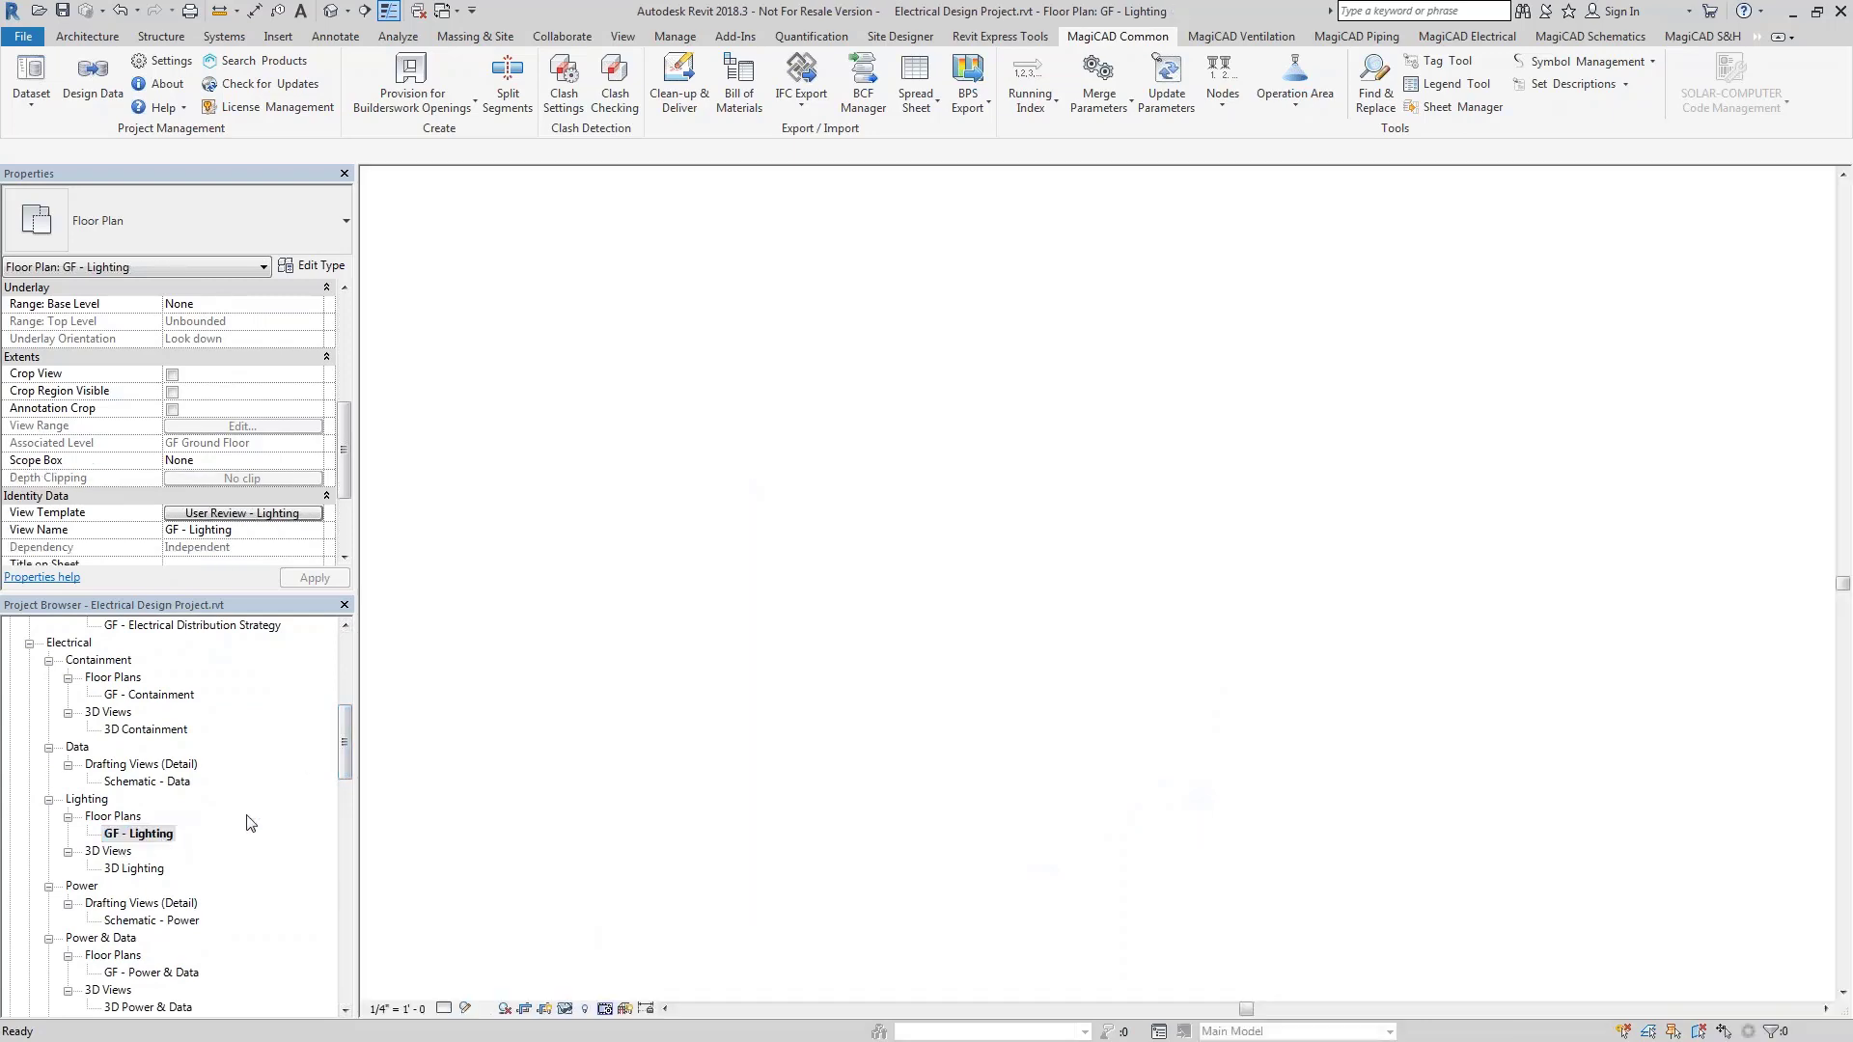
pyautogui.moveTo(501, 705); pyautogui.dragTo(600, 570, button='middle')
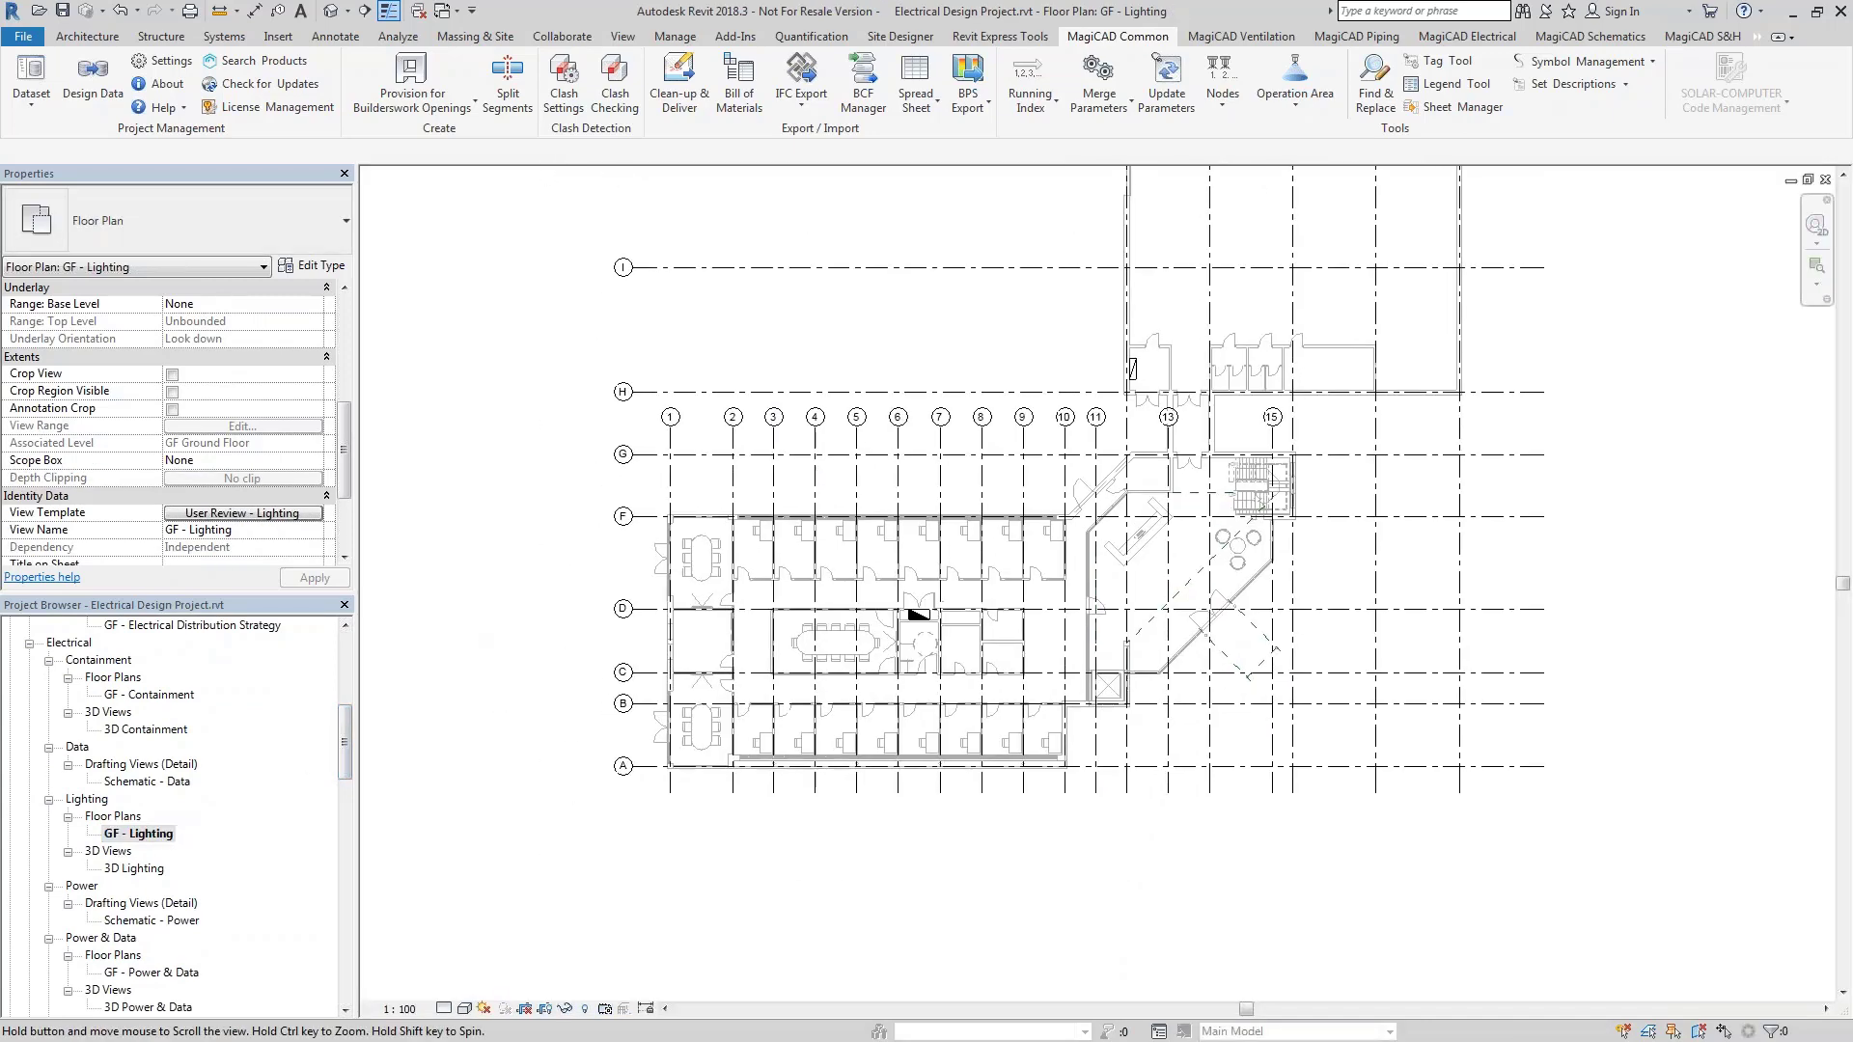
pyautogui.scroll(3, 876, 695)
pyautogui.moveTo(877, 695); pyautogui.dragTo(1009, 666, button='middle')
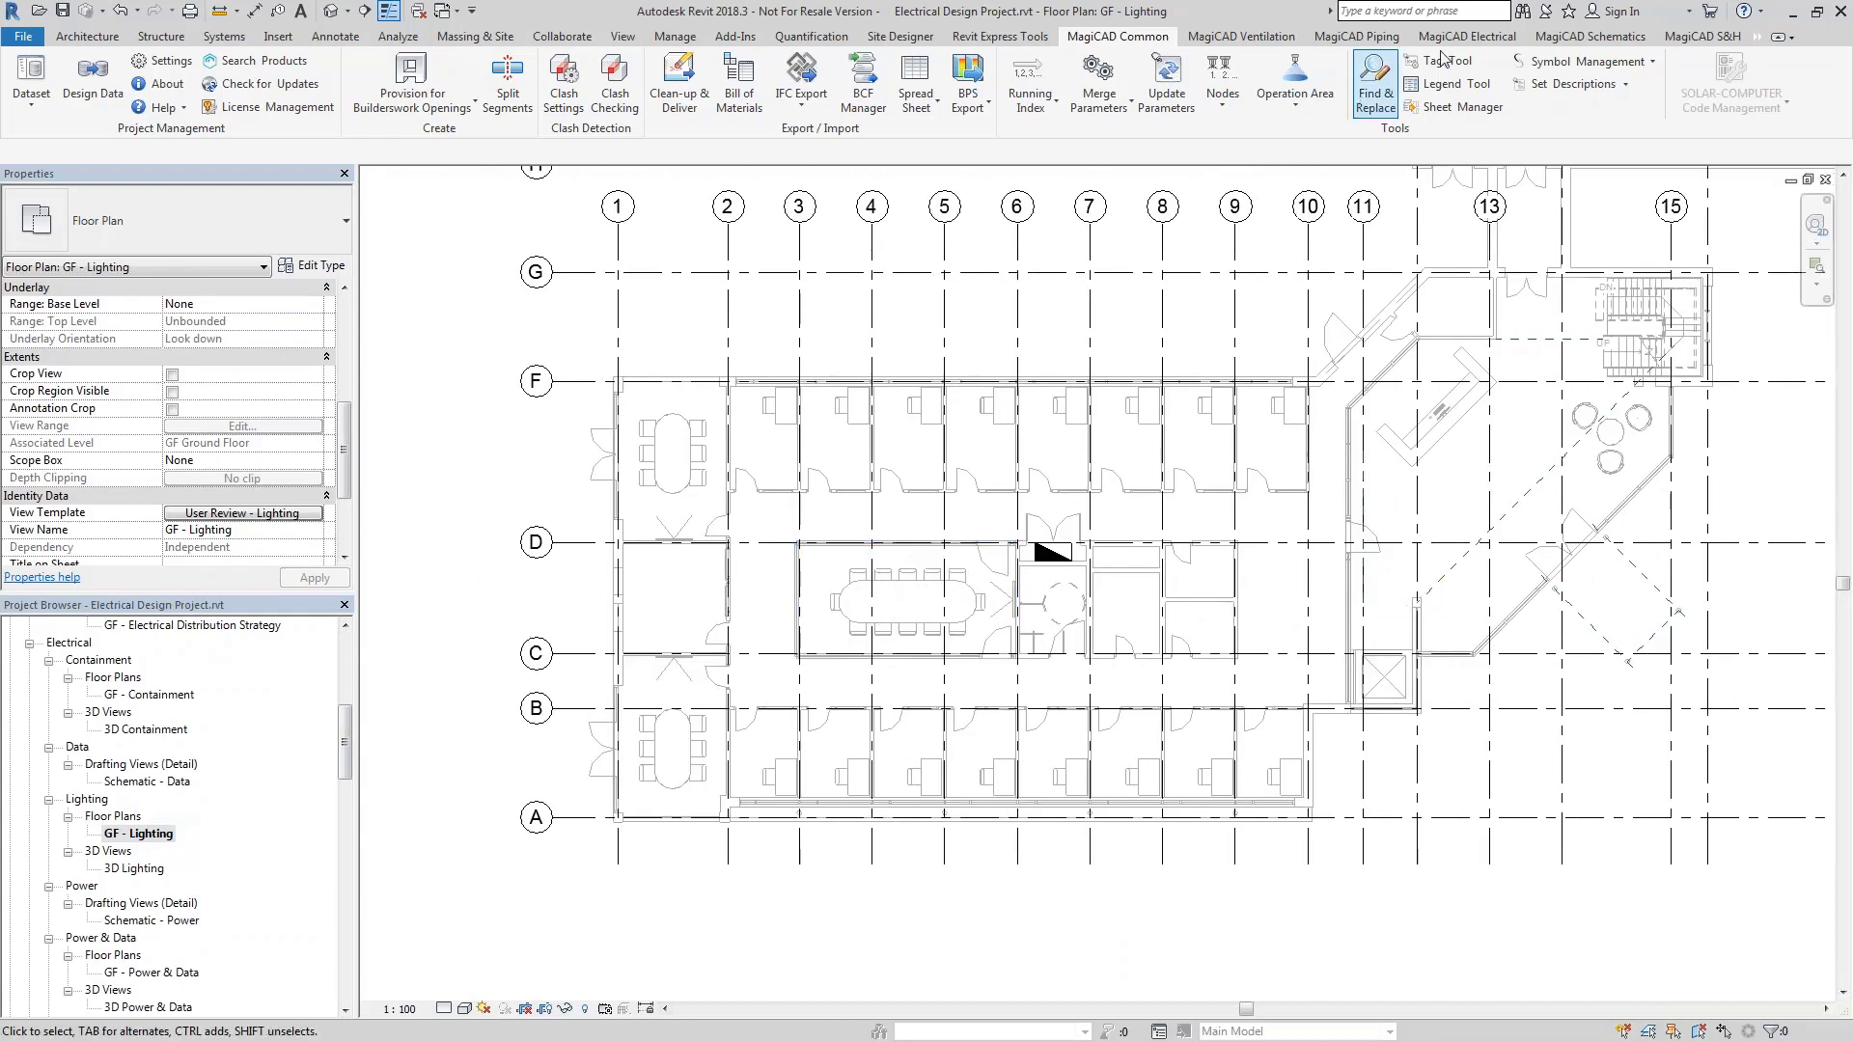
# Start installing the generic FXXDD-1 square ceiling luminaire (user code A1) as a level-based product
pyautogui.click(1467, 37)
pyautogui.click(984, 86)
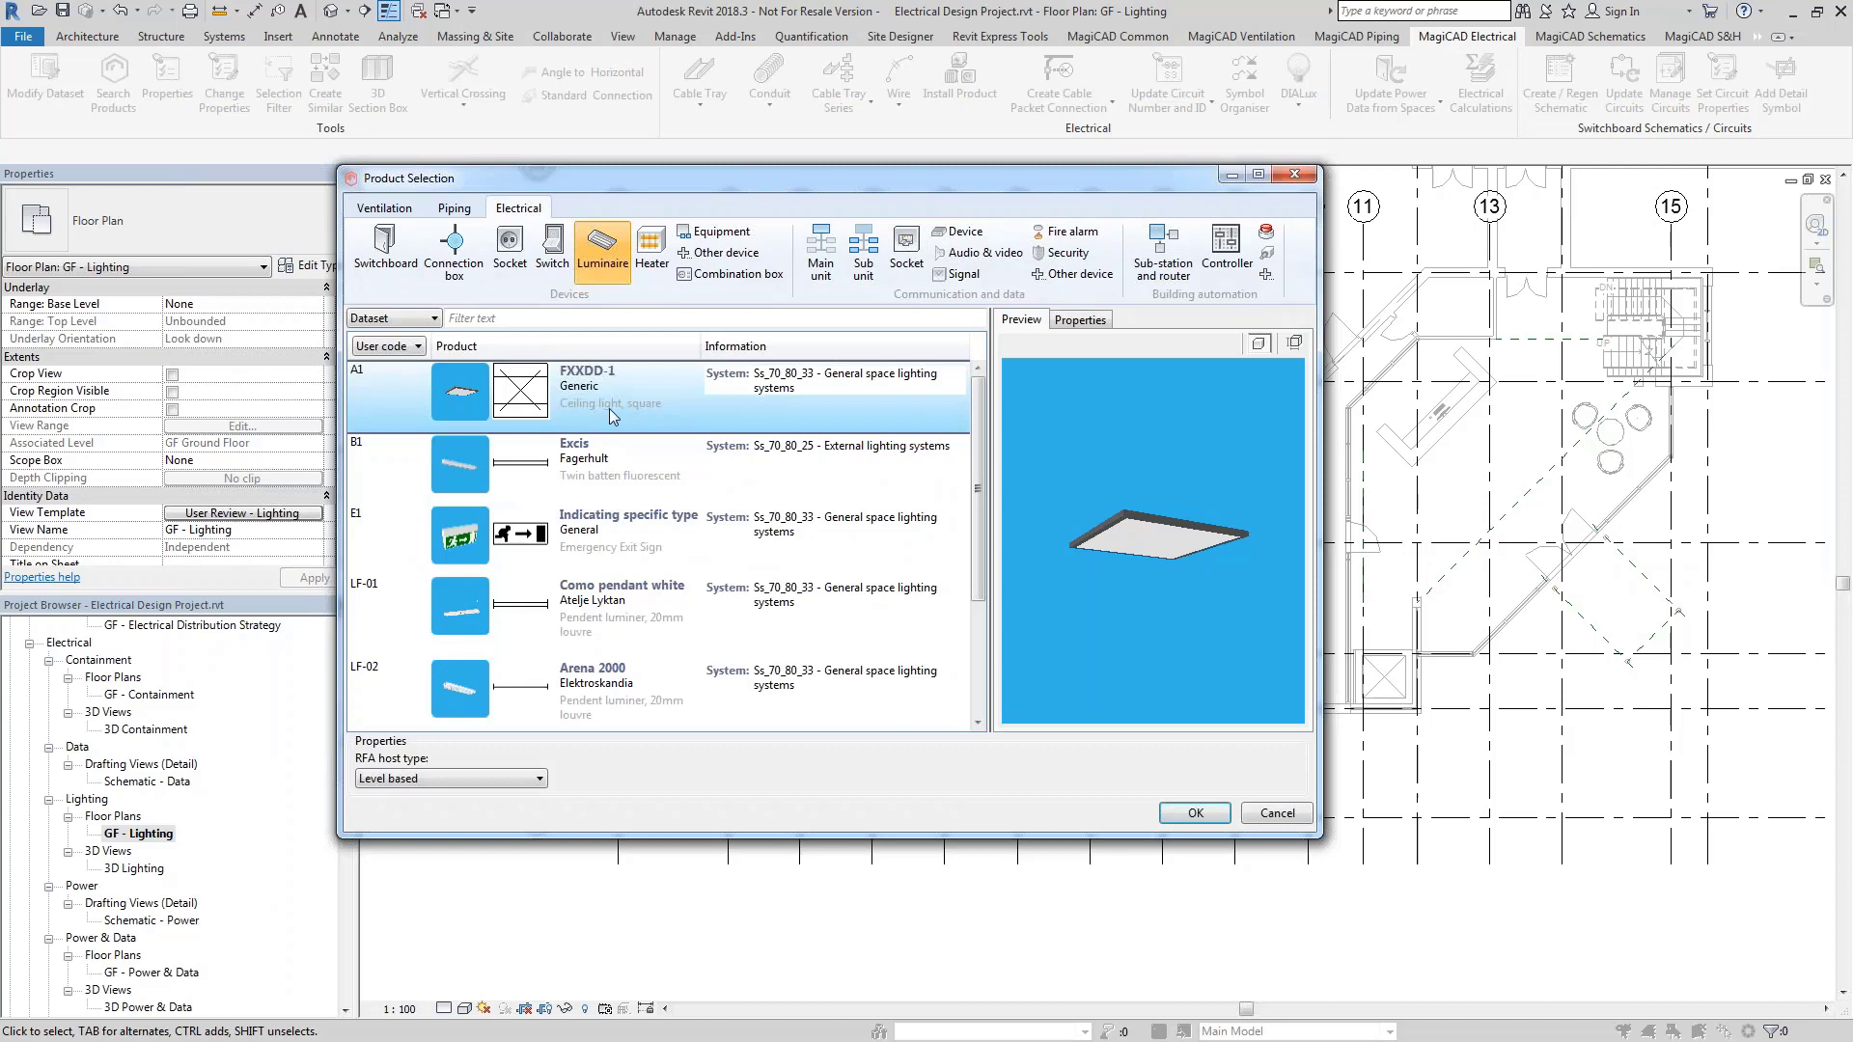
pyautogui.click(1185, 813)
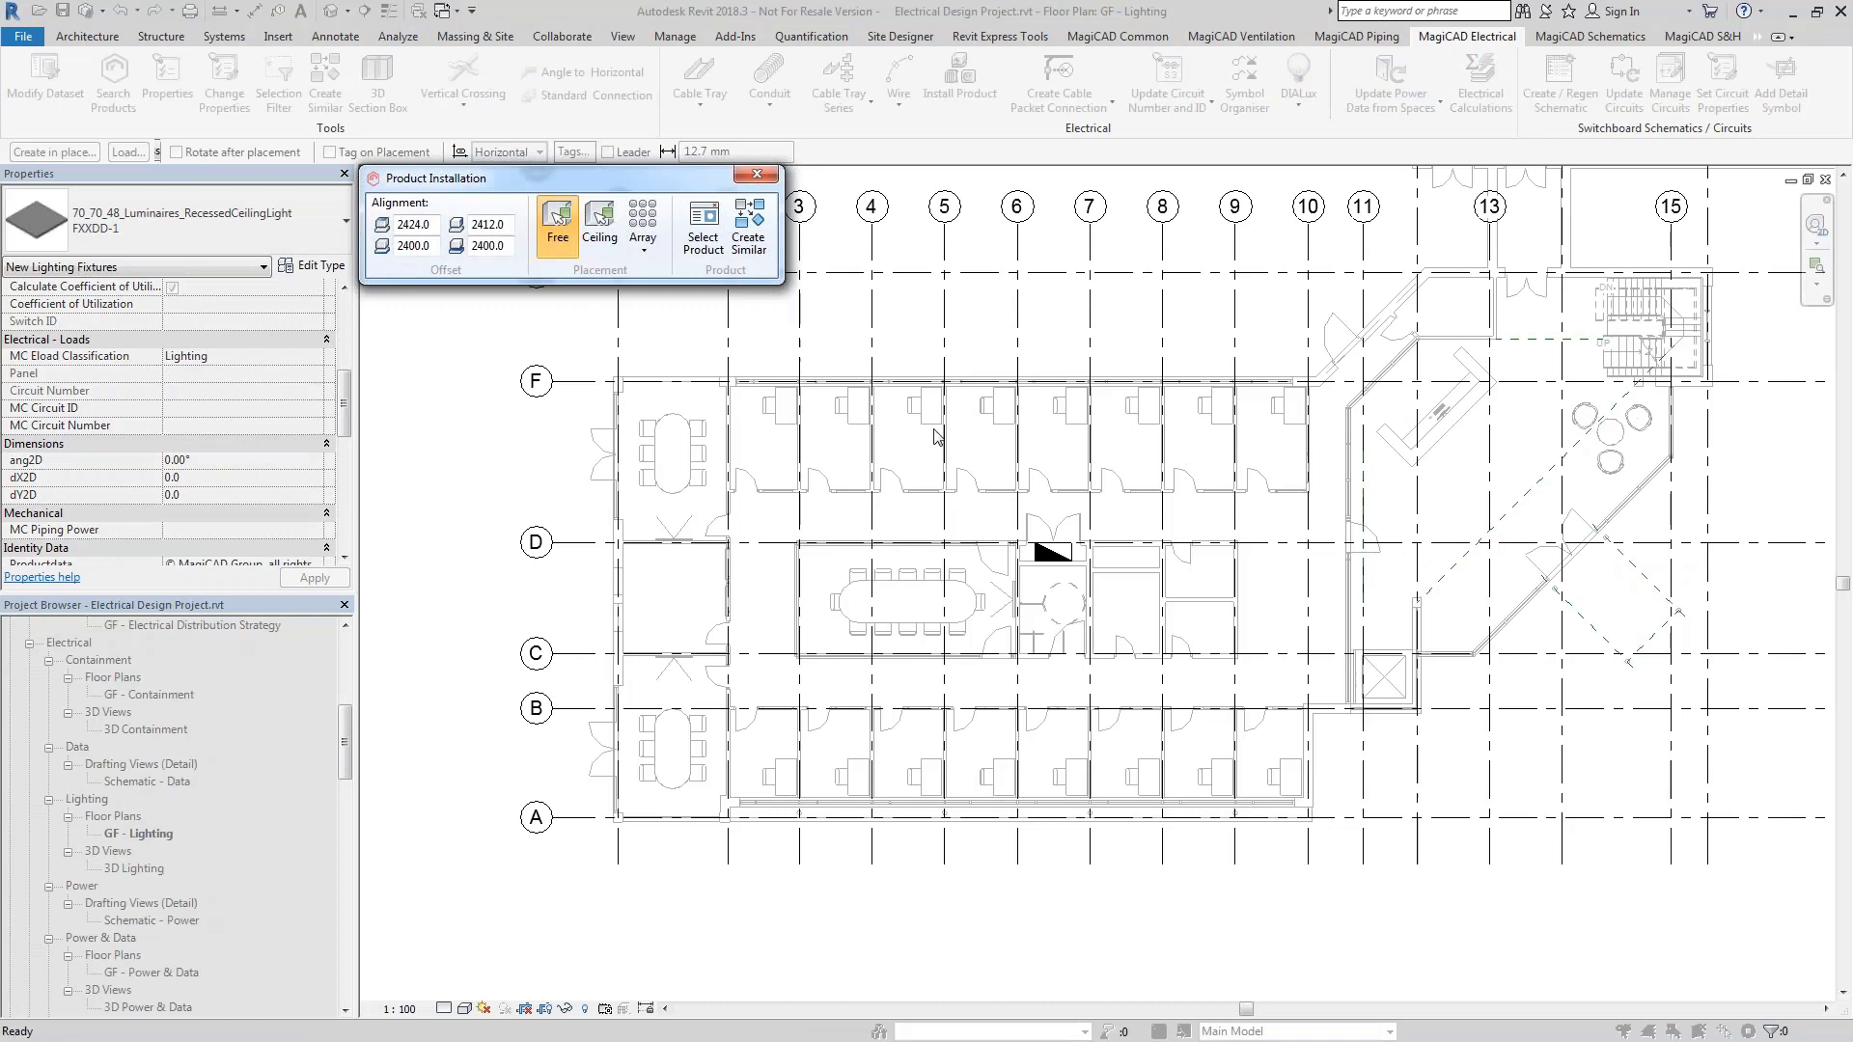
pyautogui.moveTo(503, 286)
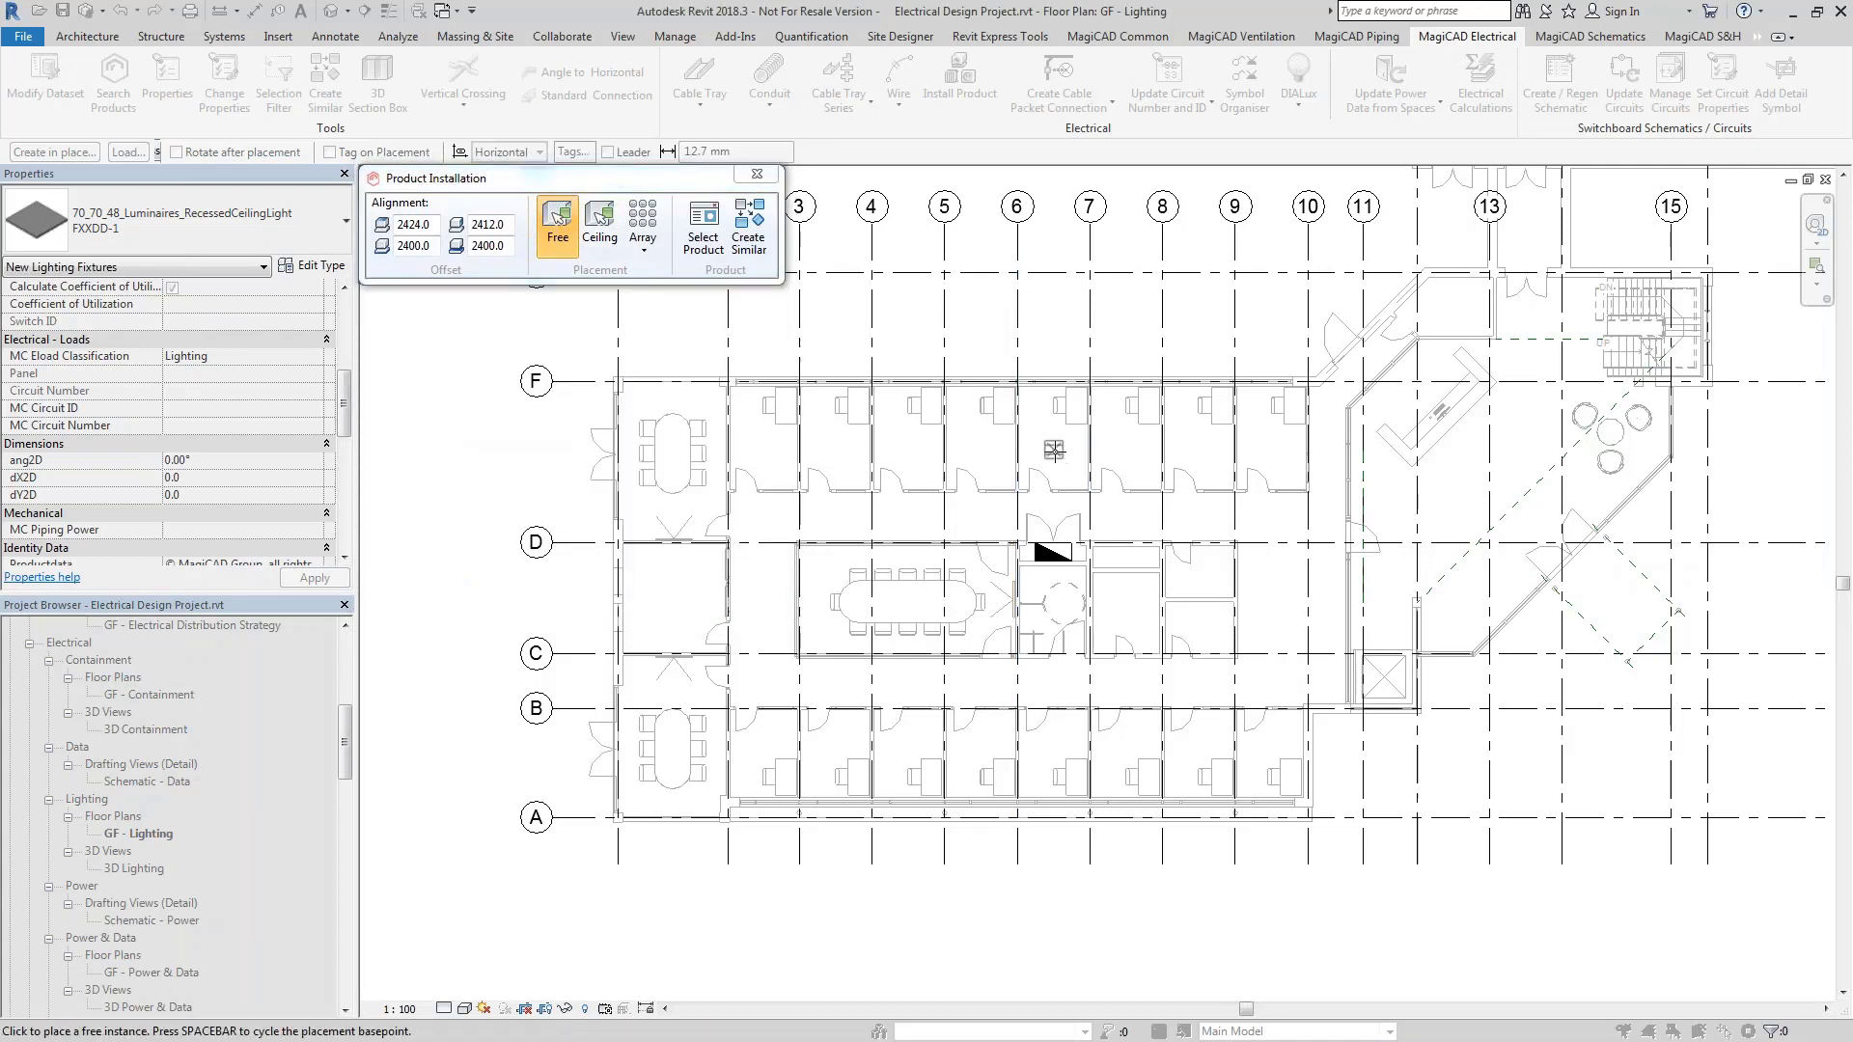
# Set the luminaire placement to an array by selected space, using a fixed number of instances with 2 rows and 1 column
pyautogui.click(645, 252)
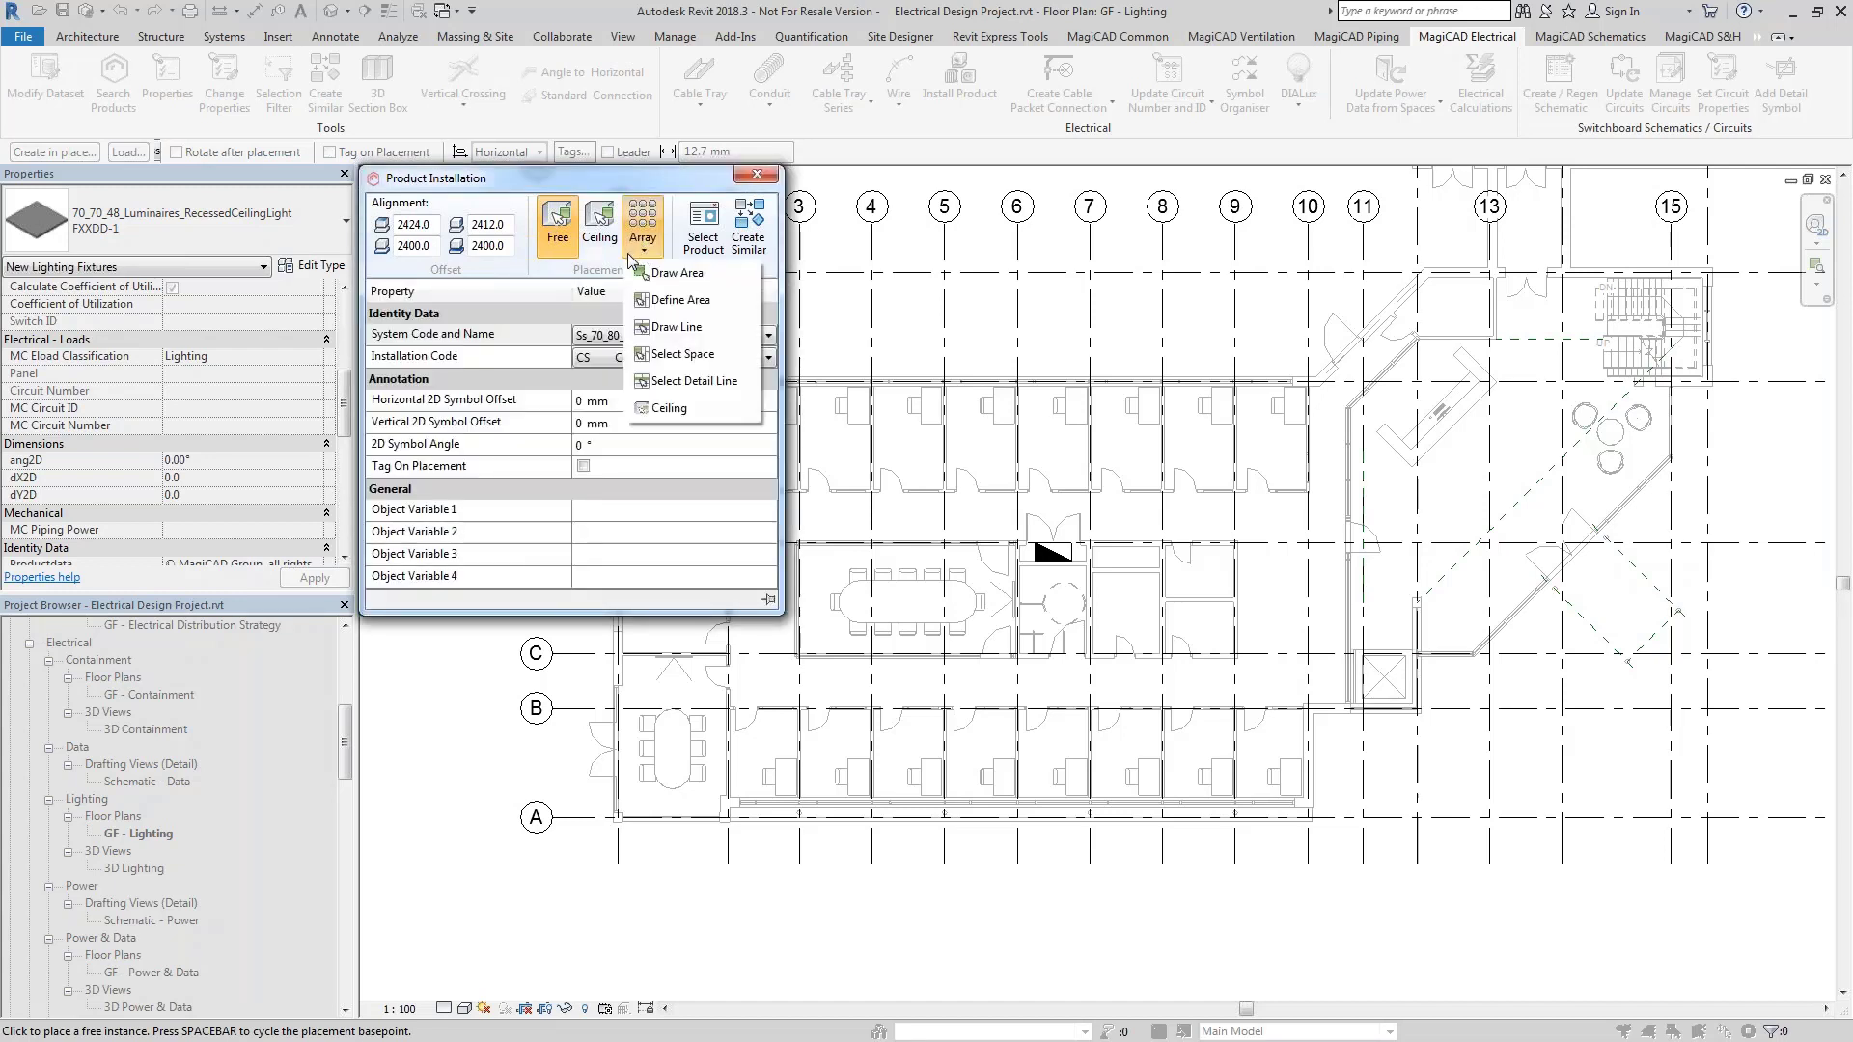
pyautogui.click(675, 353)
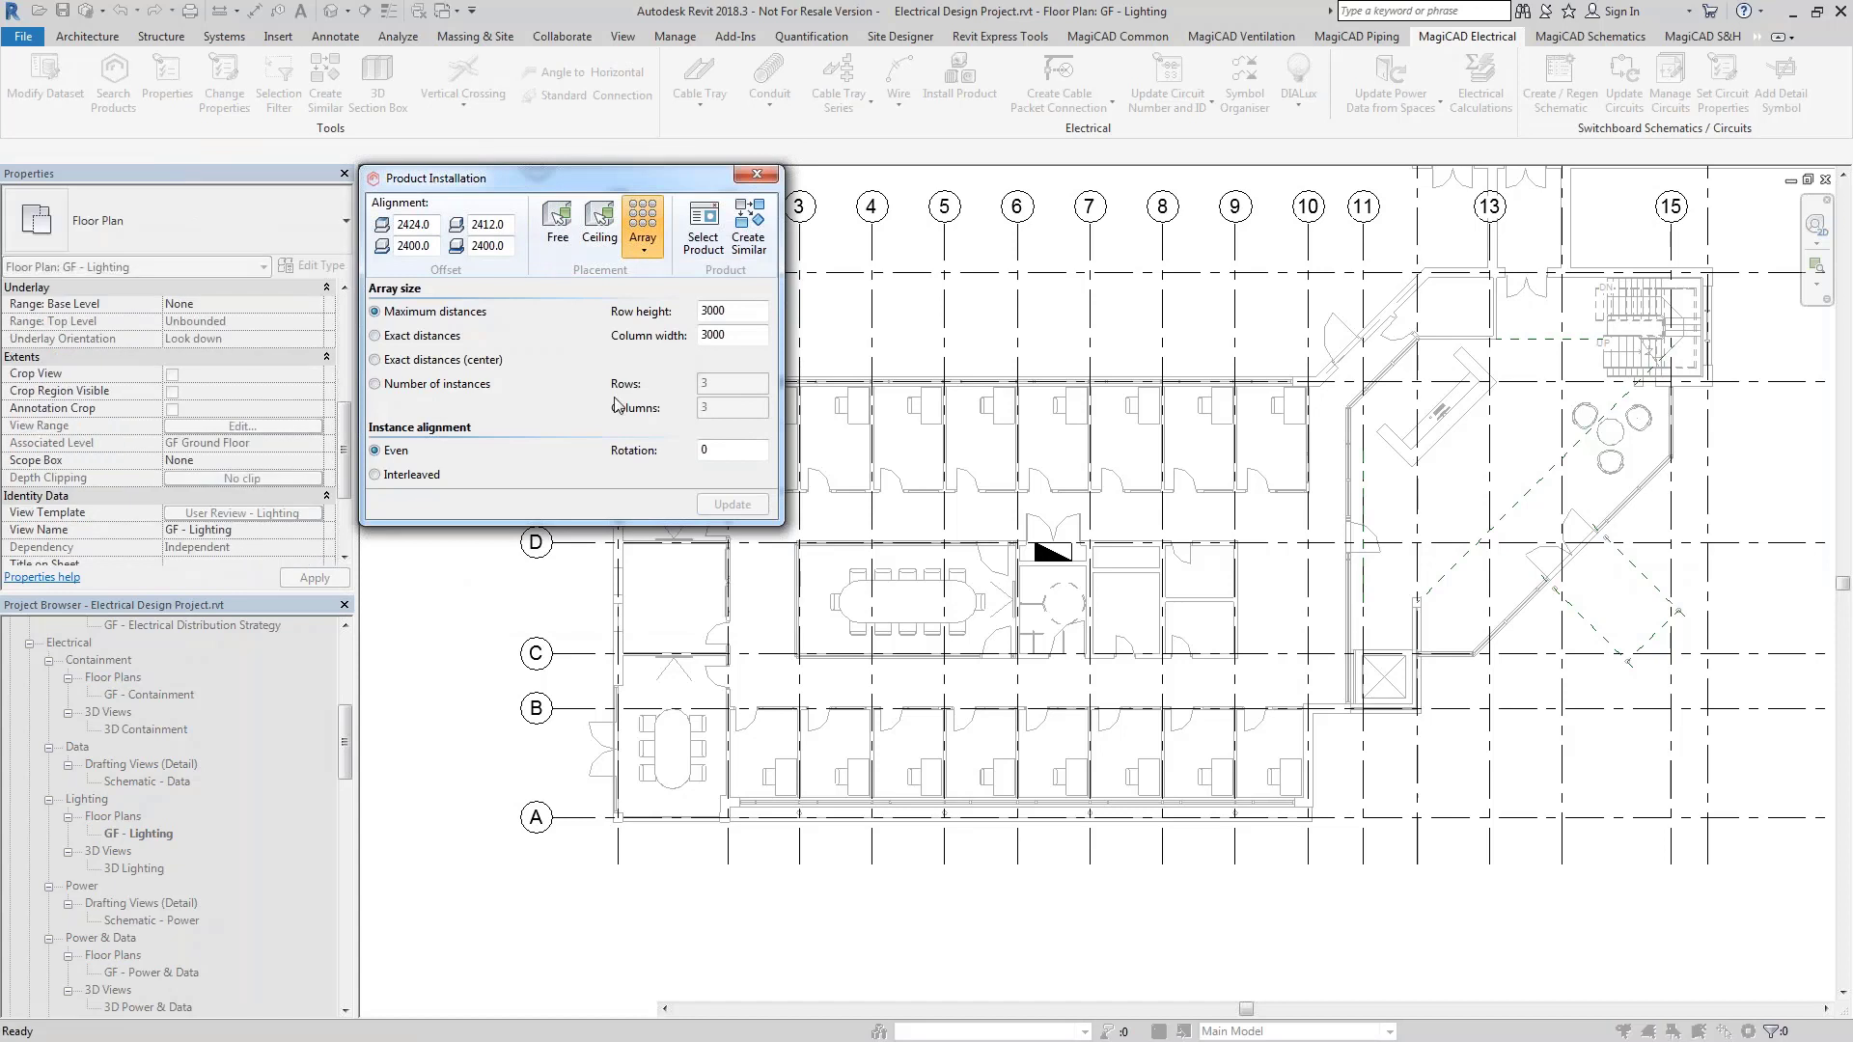
pyautogui.click(456, 384)
pyautogui.doubleClick(696, 390)
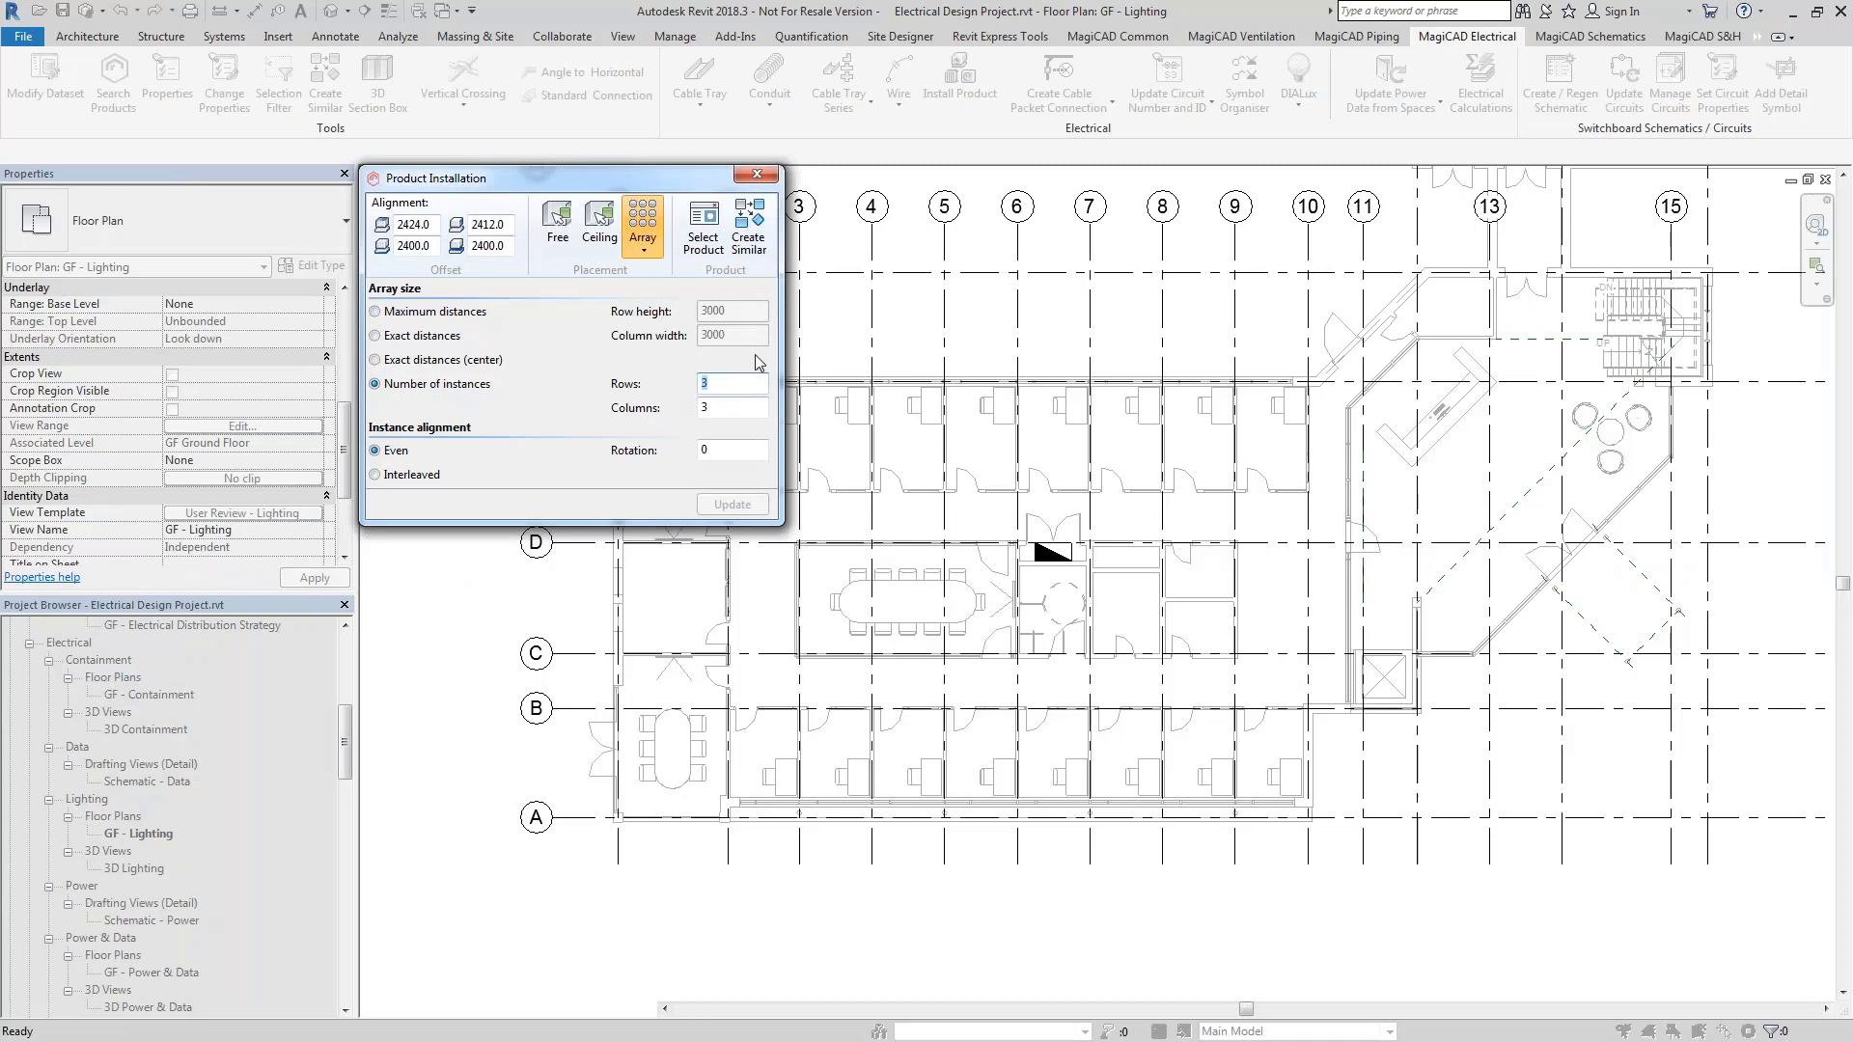
pyautogui.write('2')
pyautogui.doubleClick(727, 406)
pyautogui.write('1')
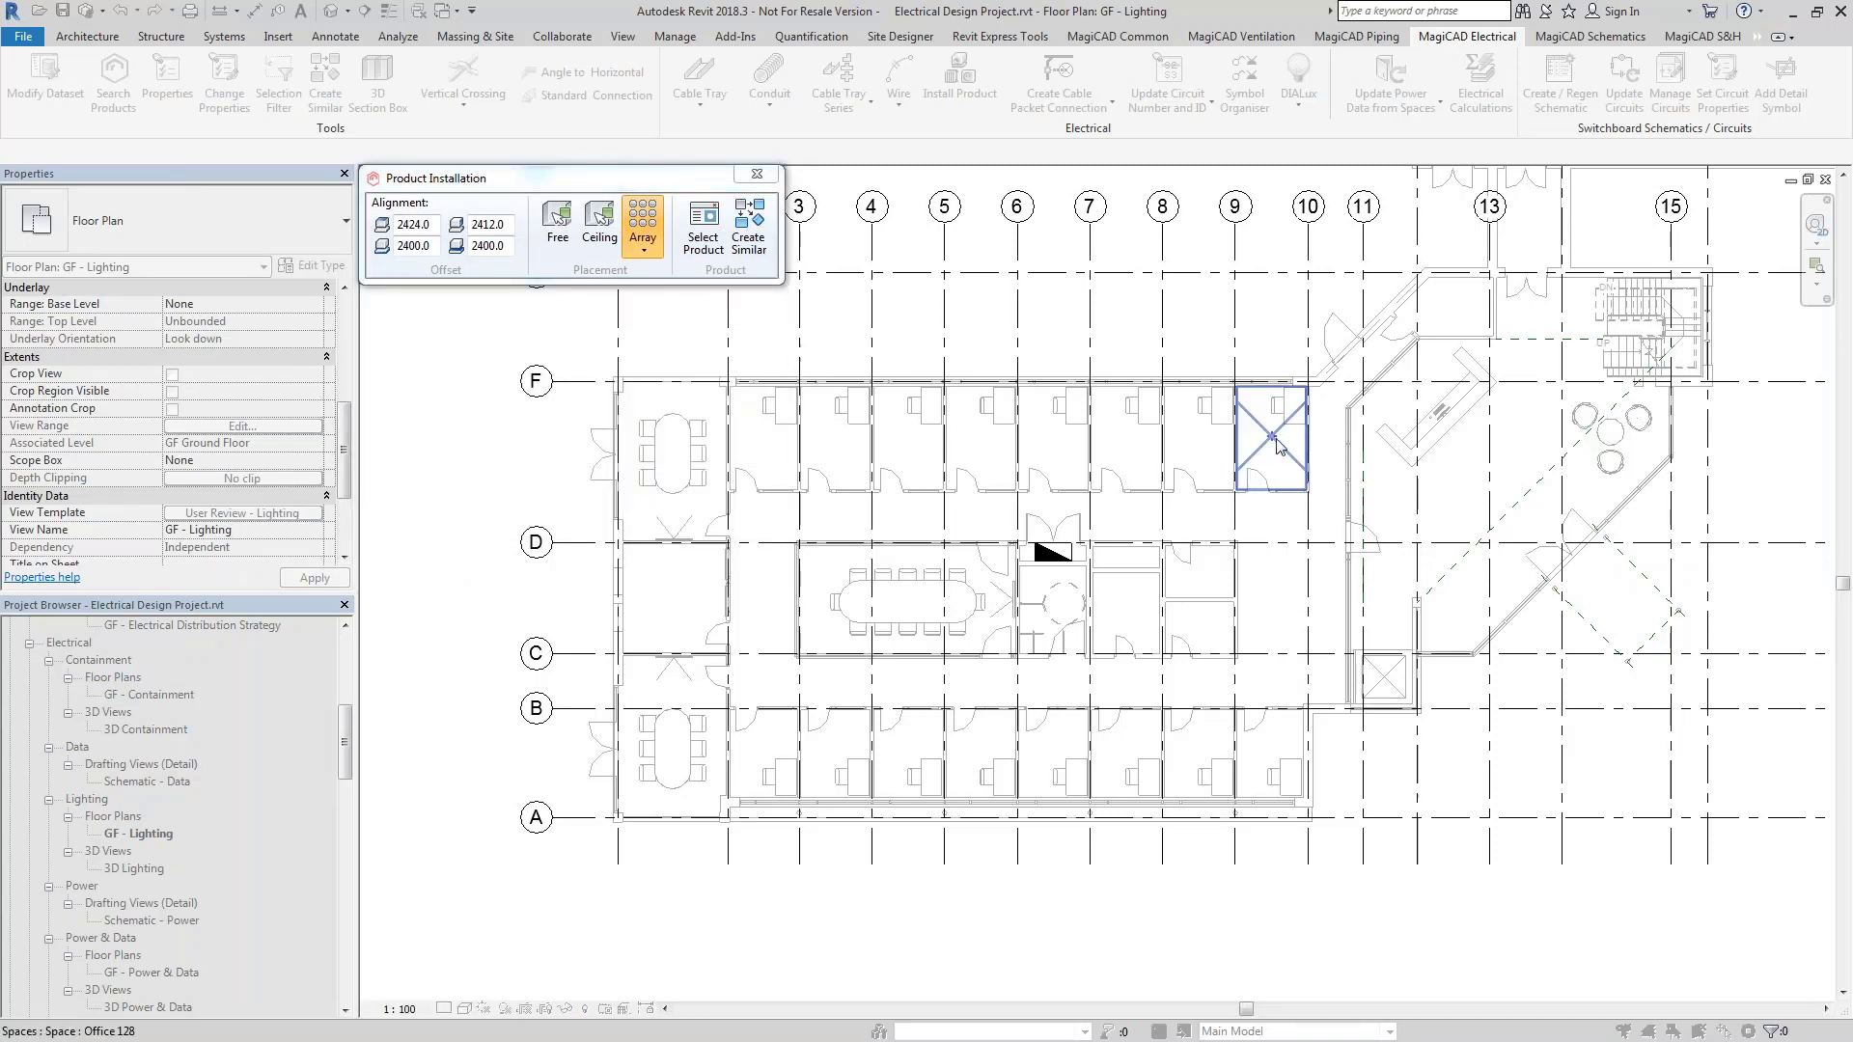
# Place and apply the 2 x 1 luminaire array in each office along gridline F between gridlines 2 and 10
pyautogui.click(1220, 456)
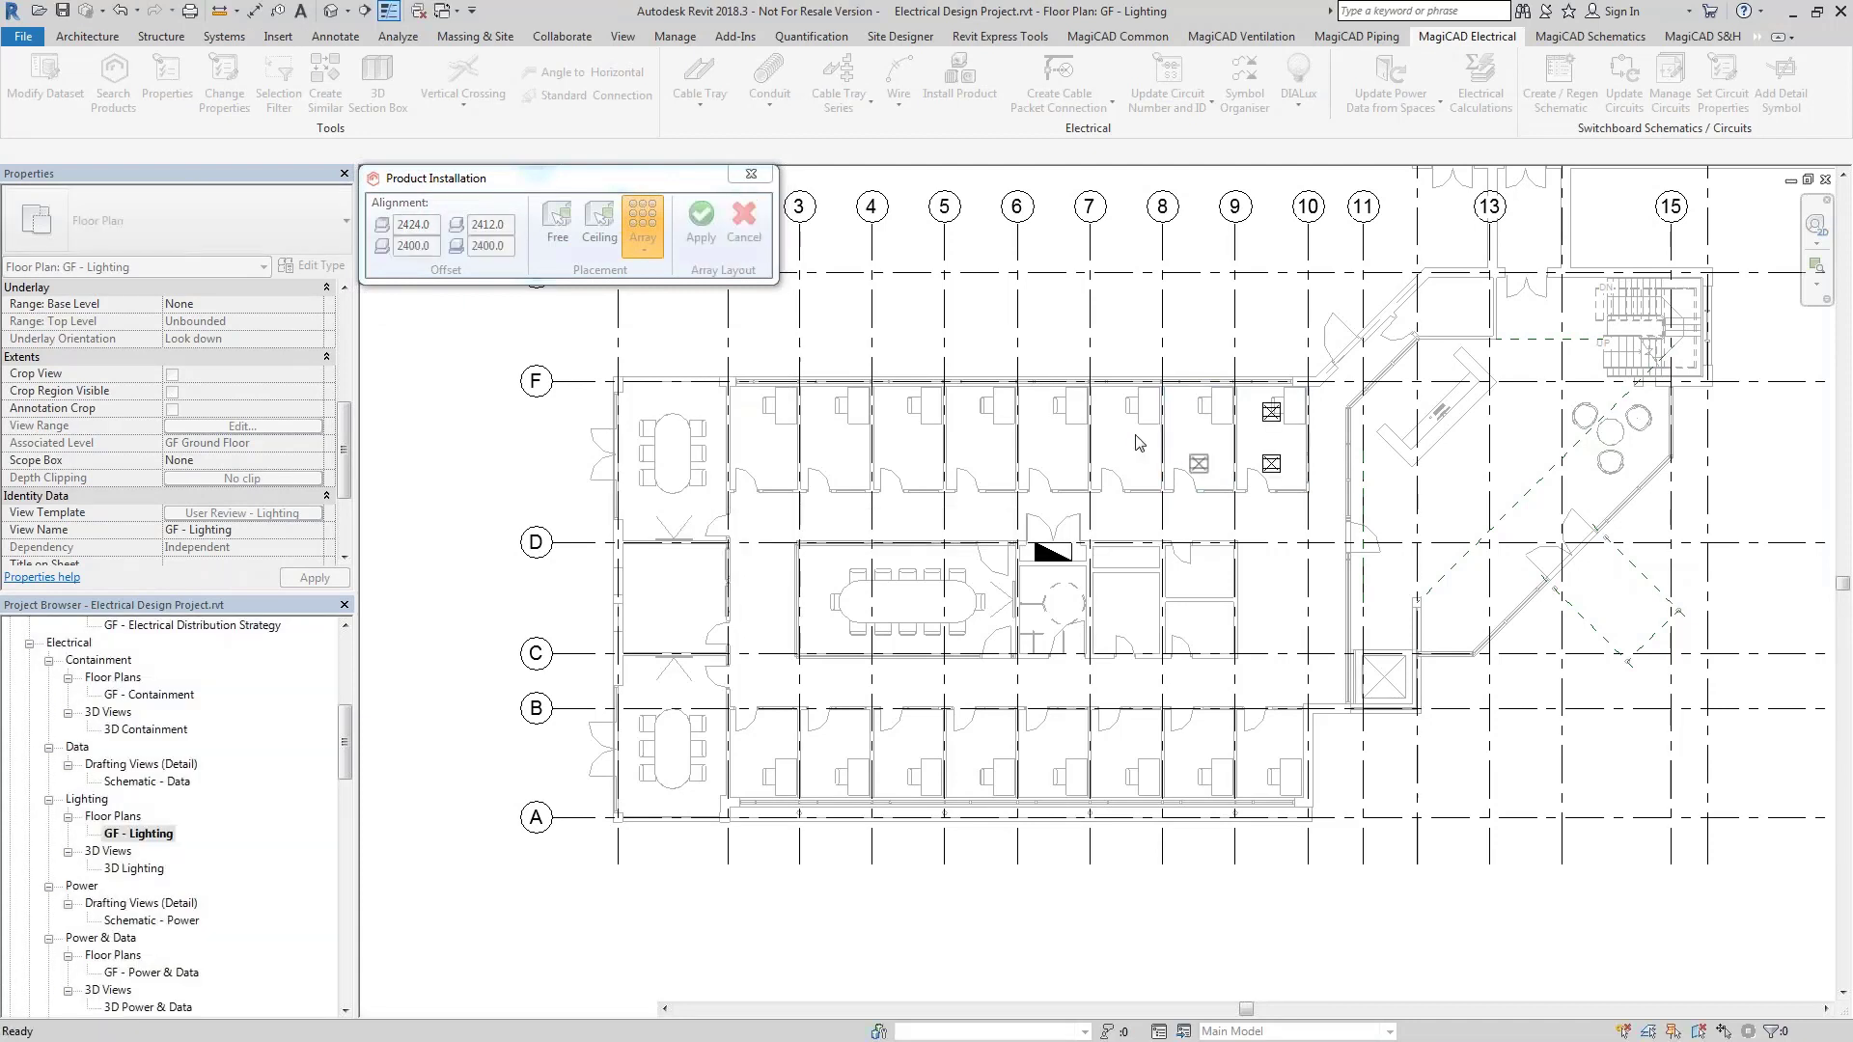
pyautogui.click(981, 440)
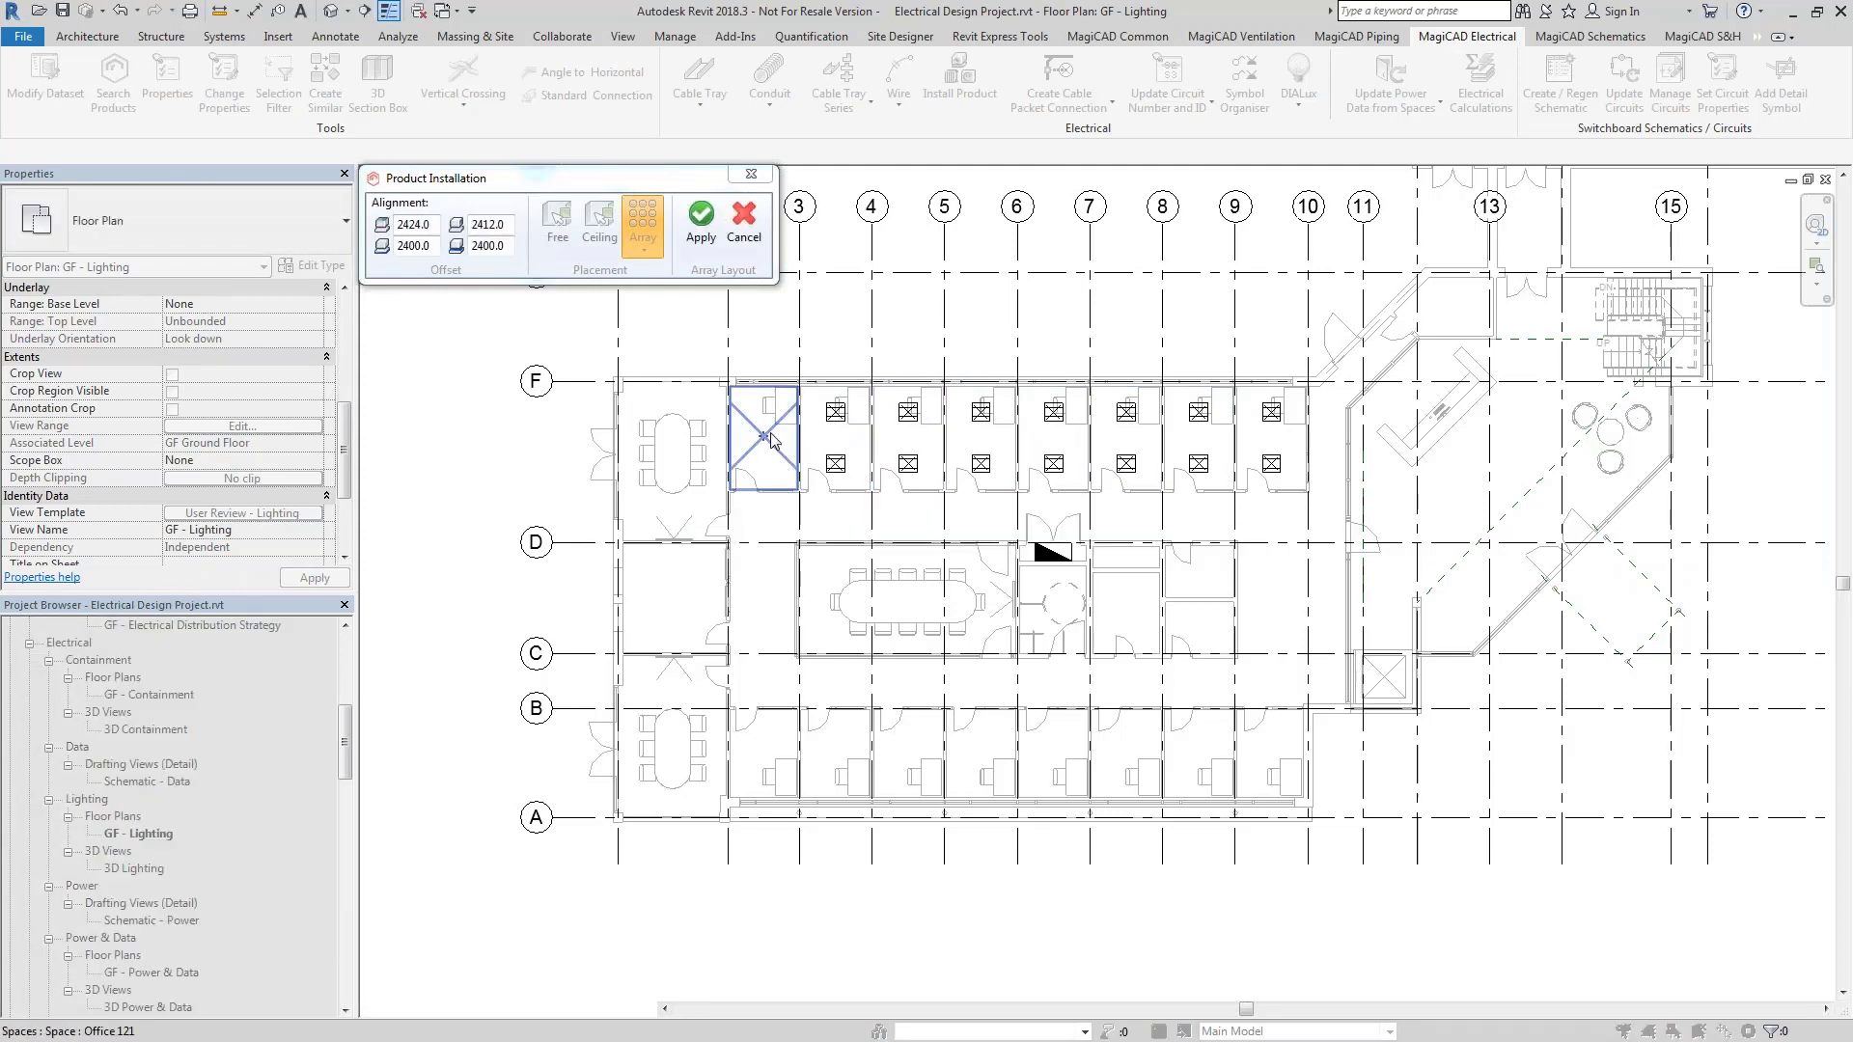
pyautogui.click(702, 232)
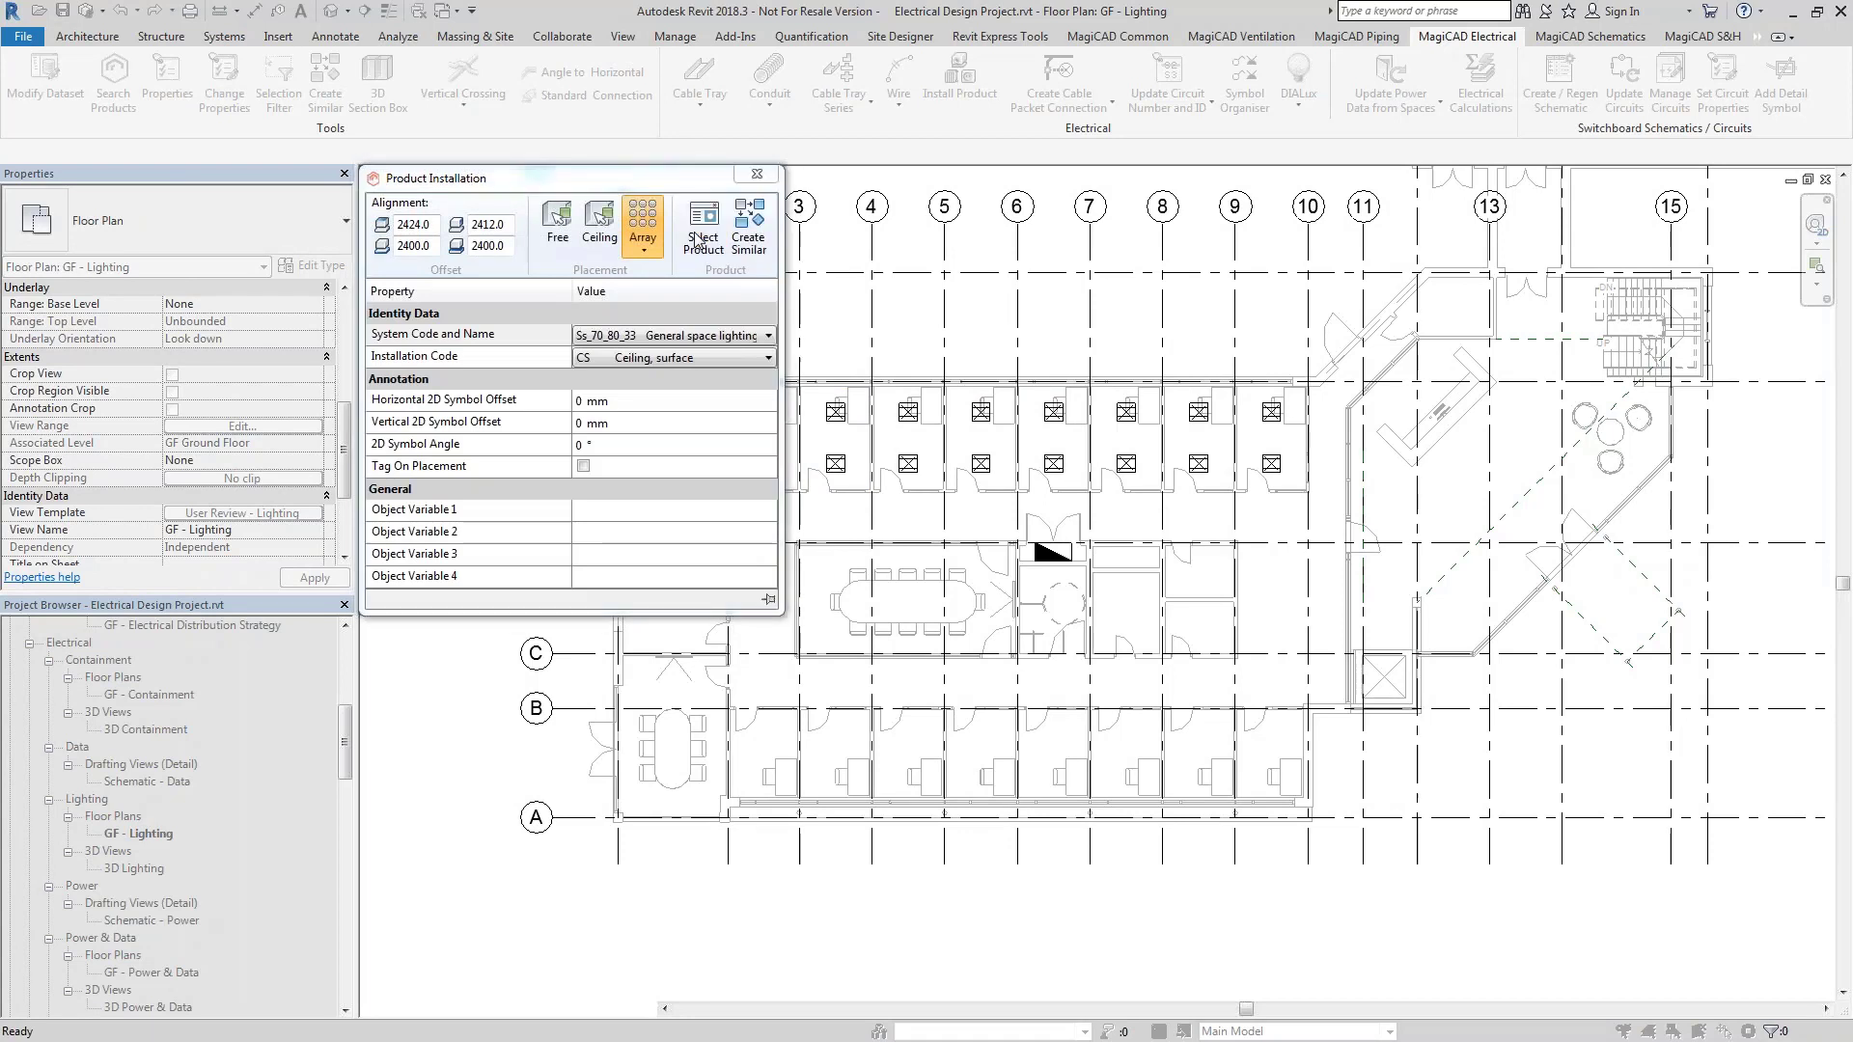
# Set the array to 2 columns, then place and apply it in Office 119 between gridlines C and D
pyautogui.click(726, 407)
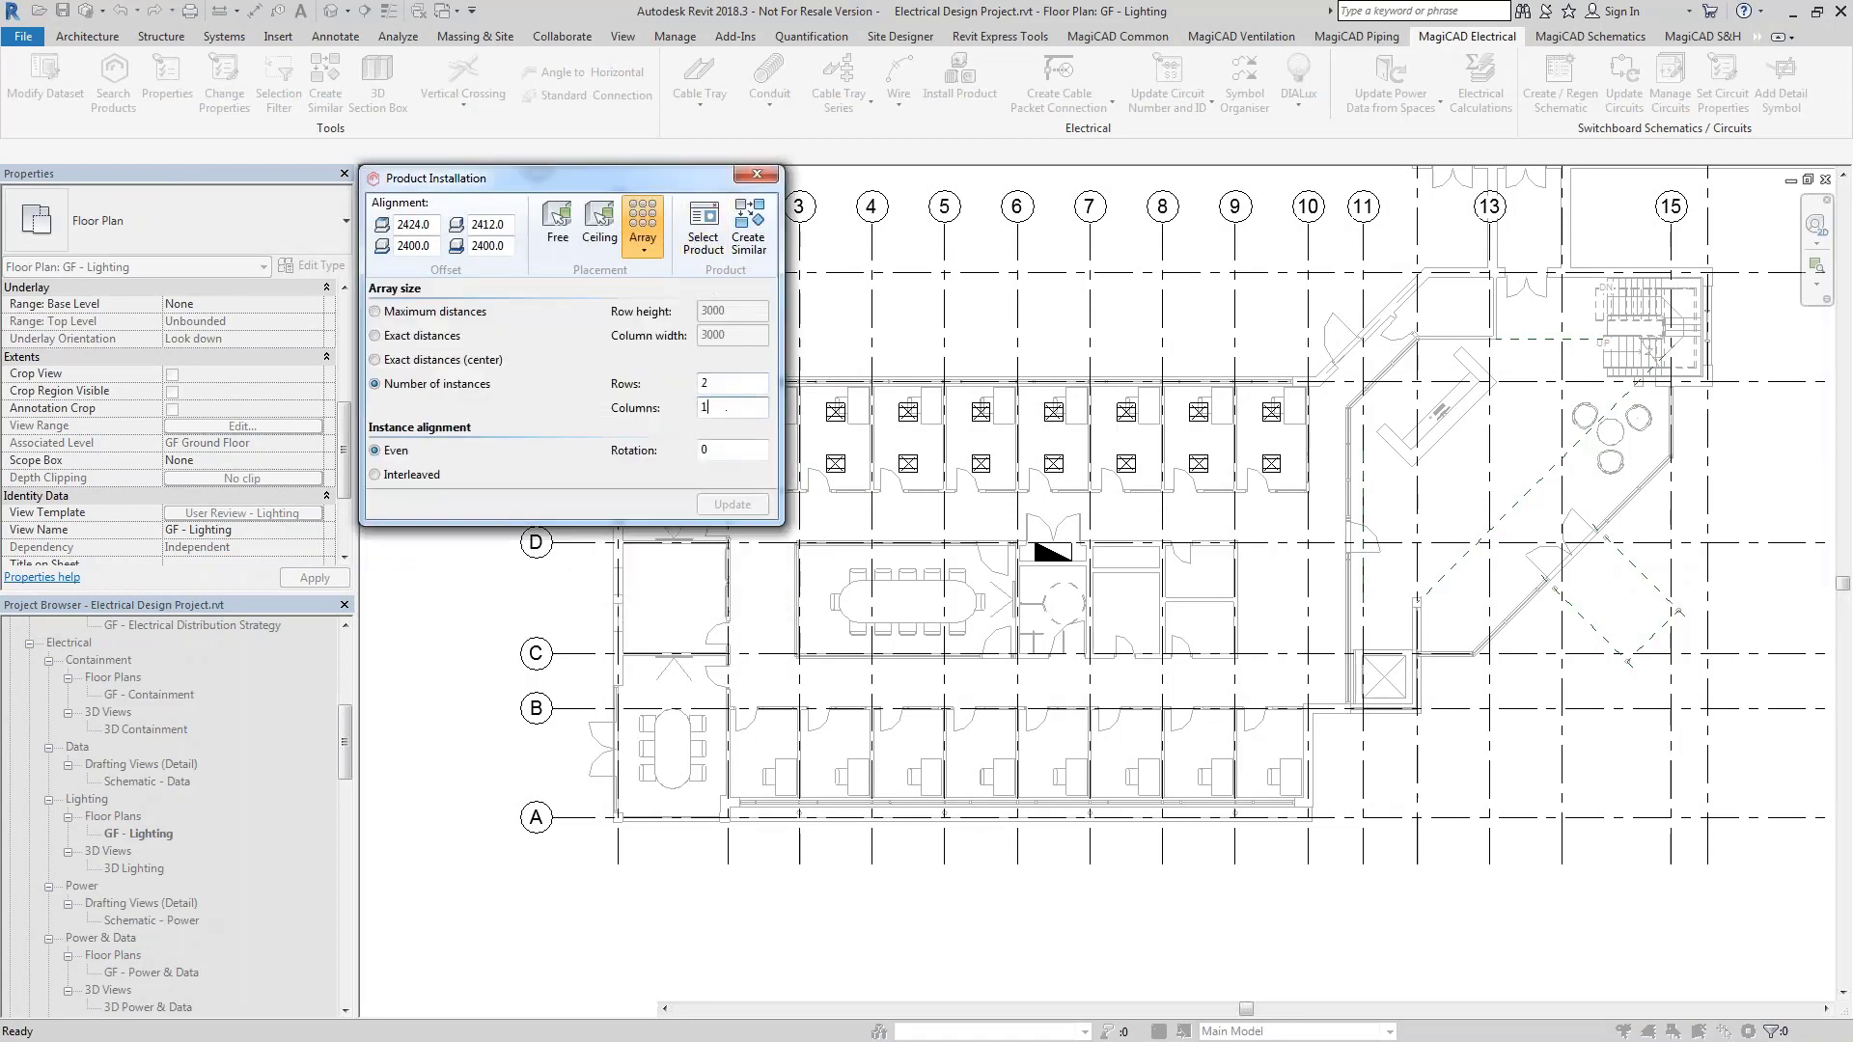
pyautogui.click(674, 604)
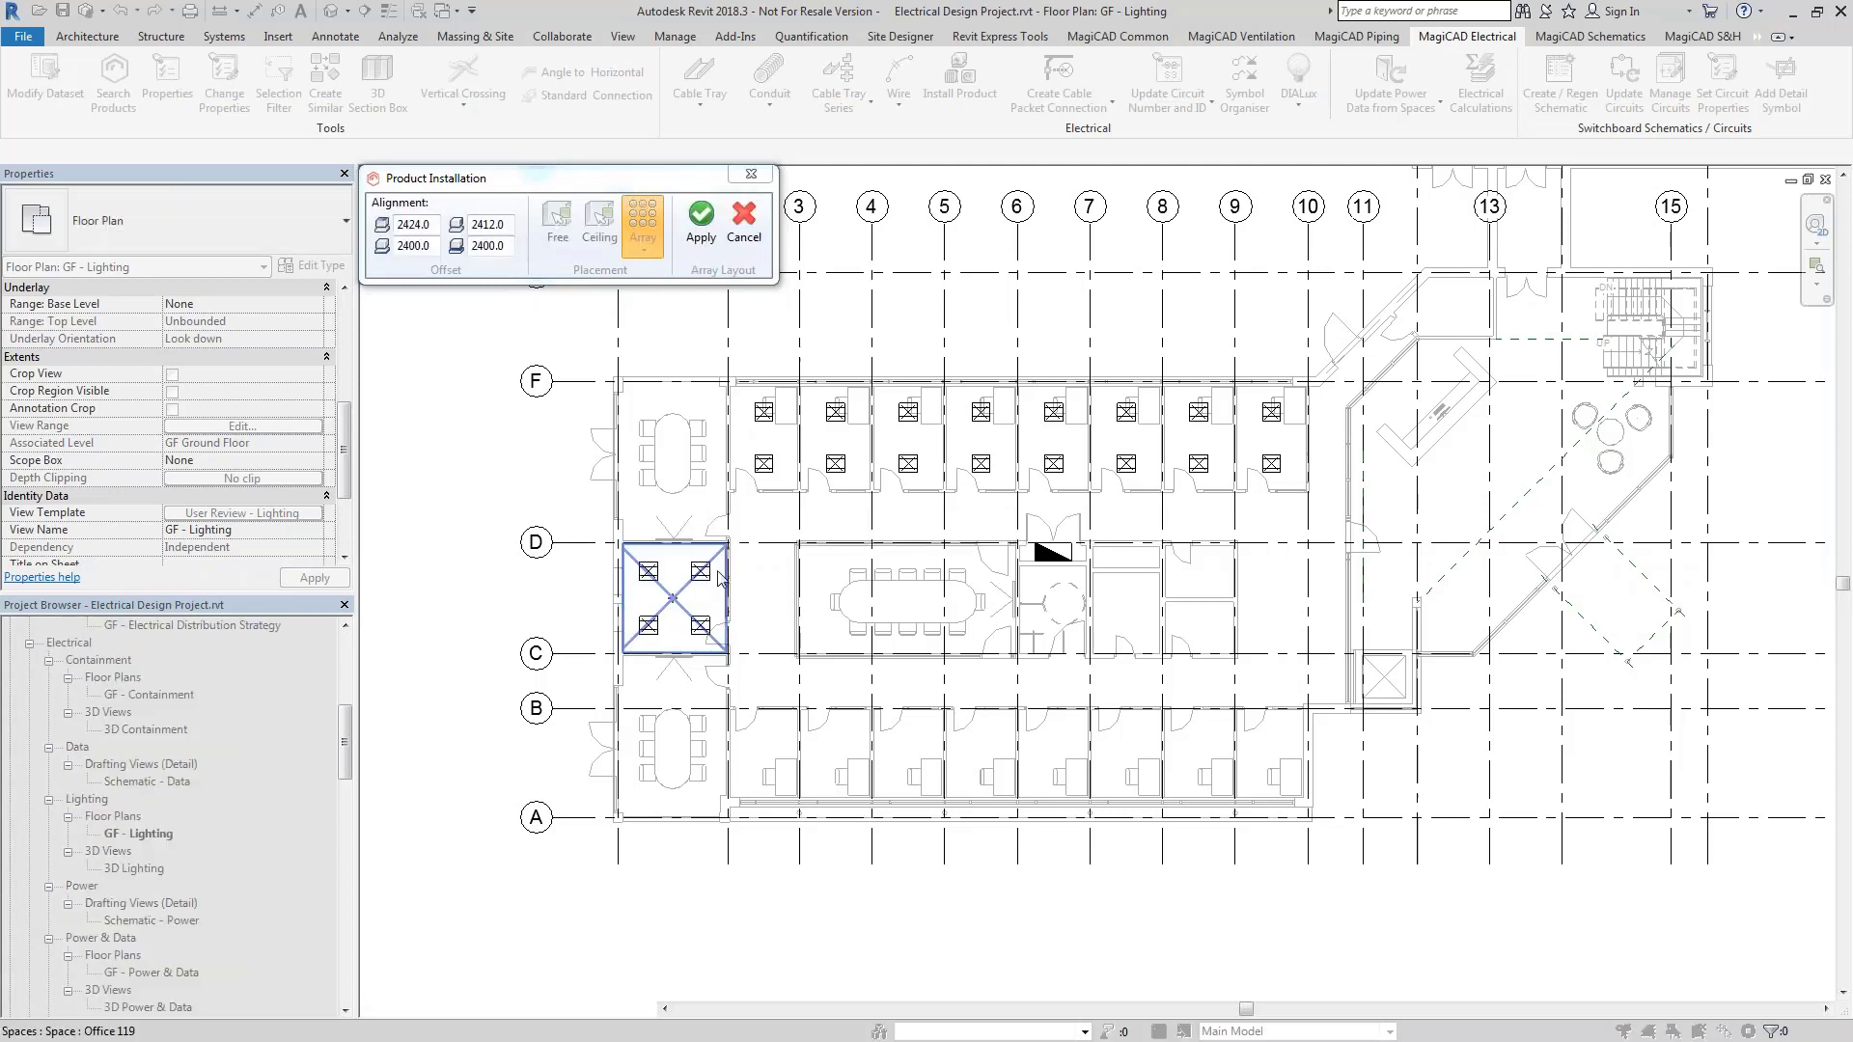
pyautogui.click(702, 224)
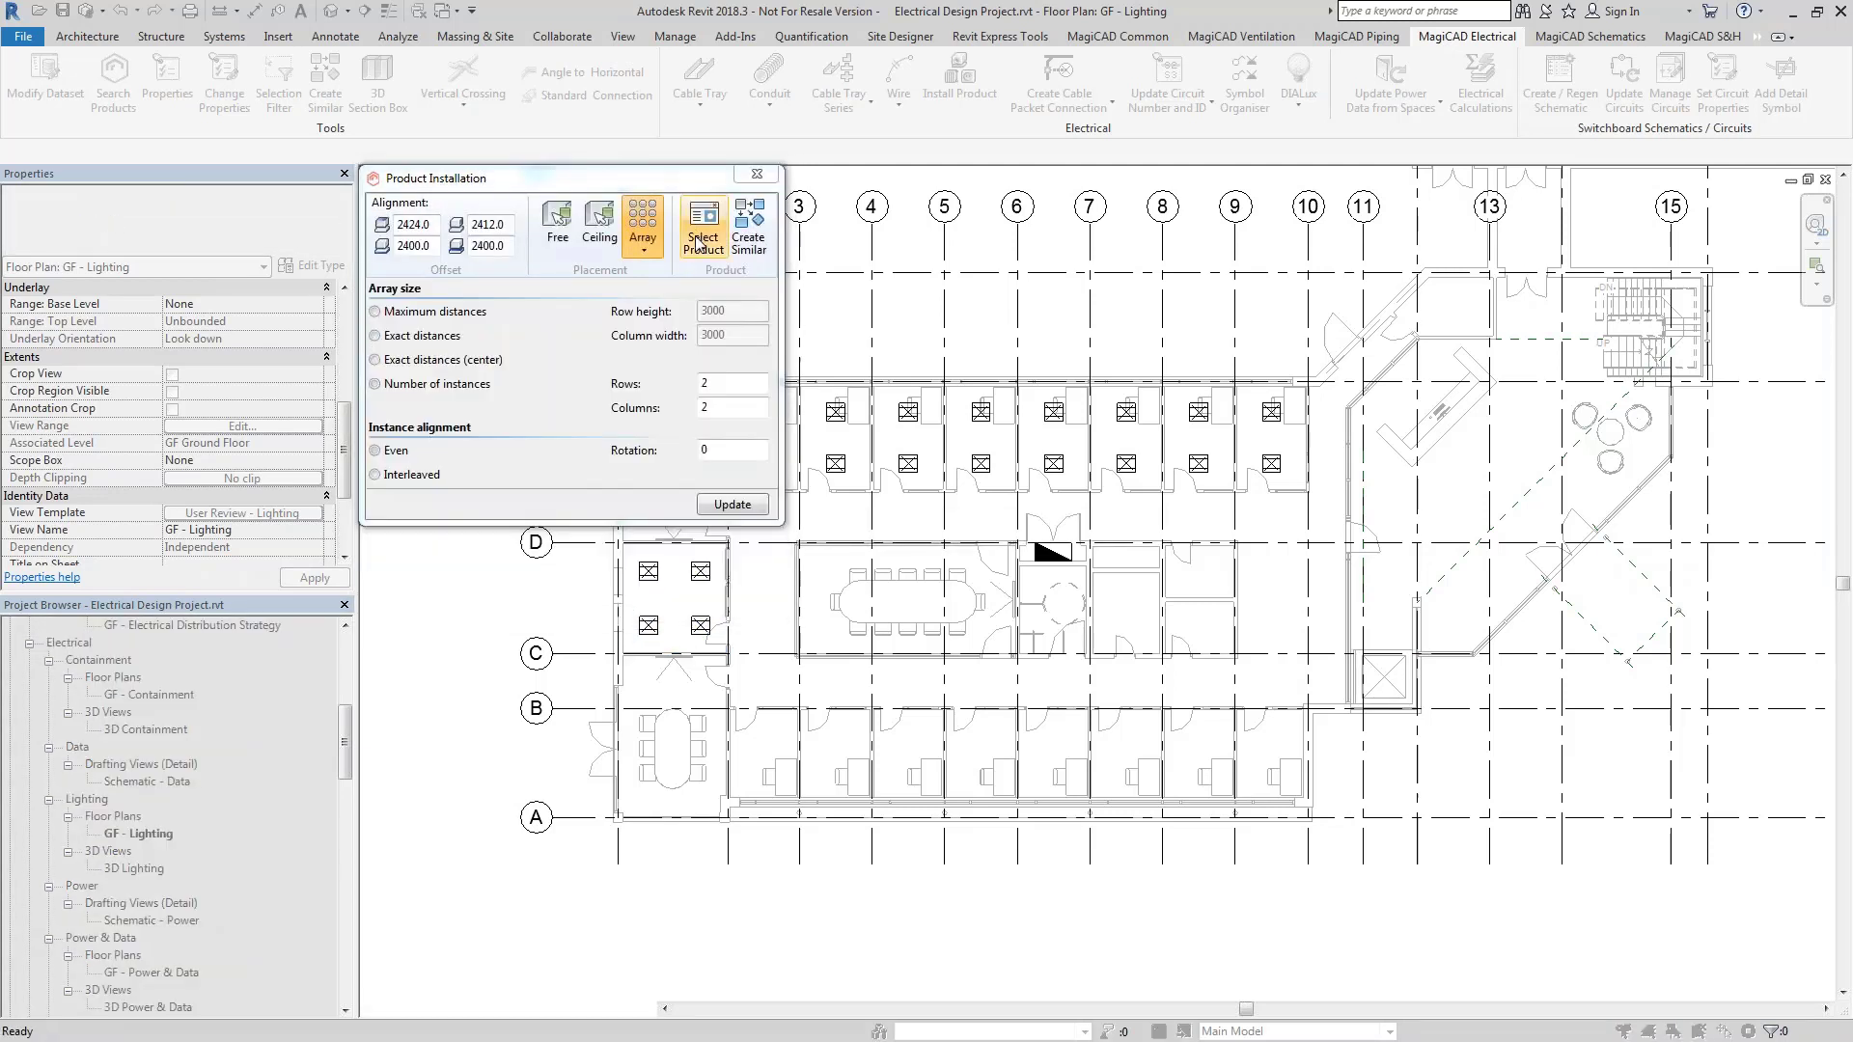
# Set the array to 3 rows, then place and apply it in the two meeting rooms above and below Office 119
pyautogui.doubleClick(719, 384)
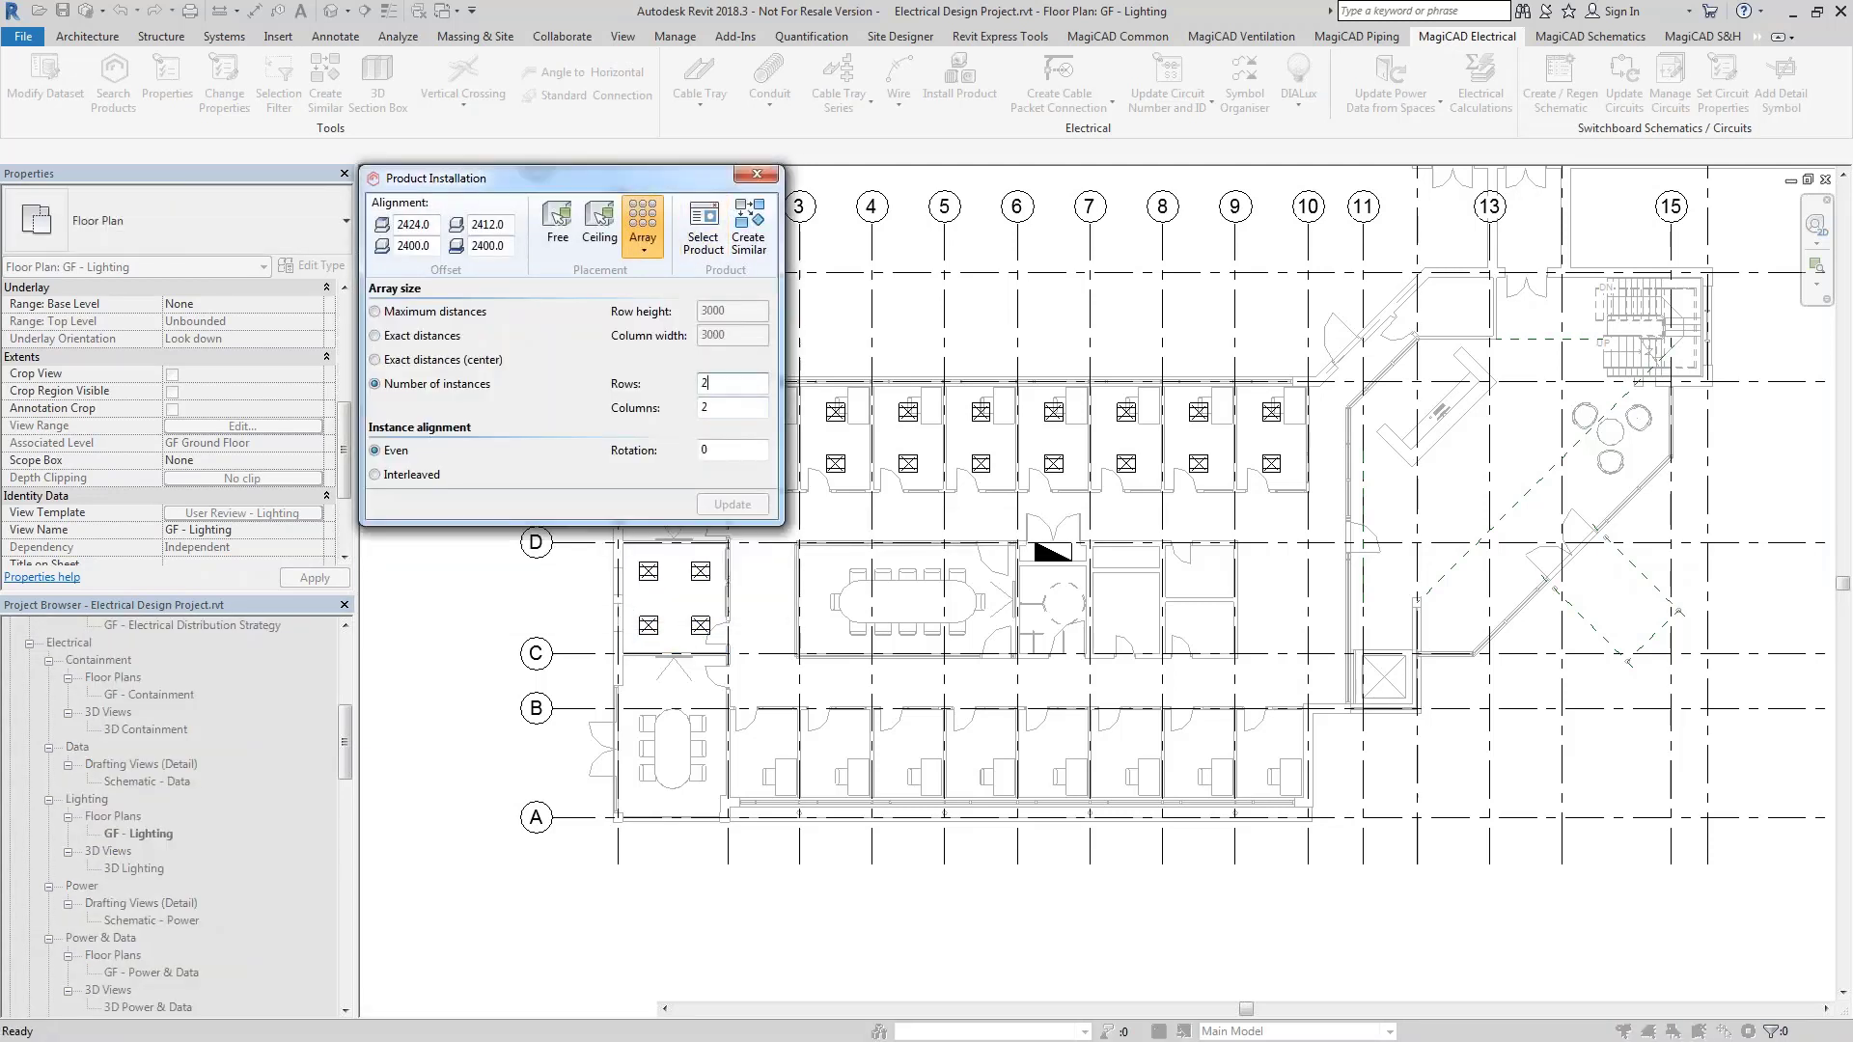
pyautogui.write('3')
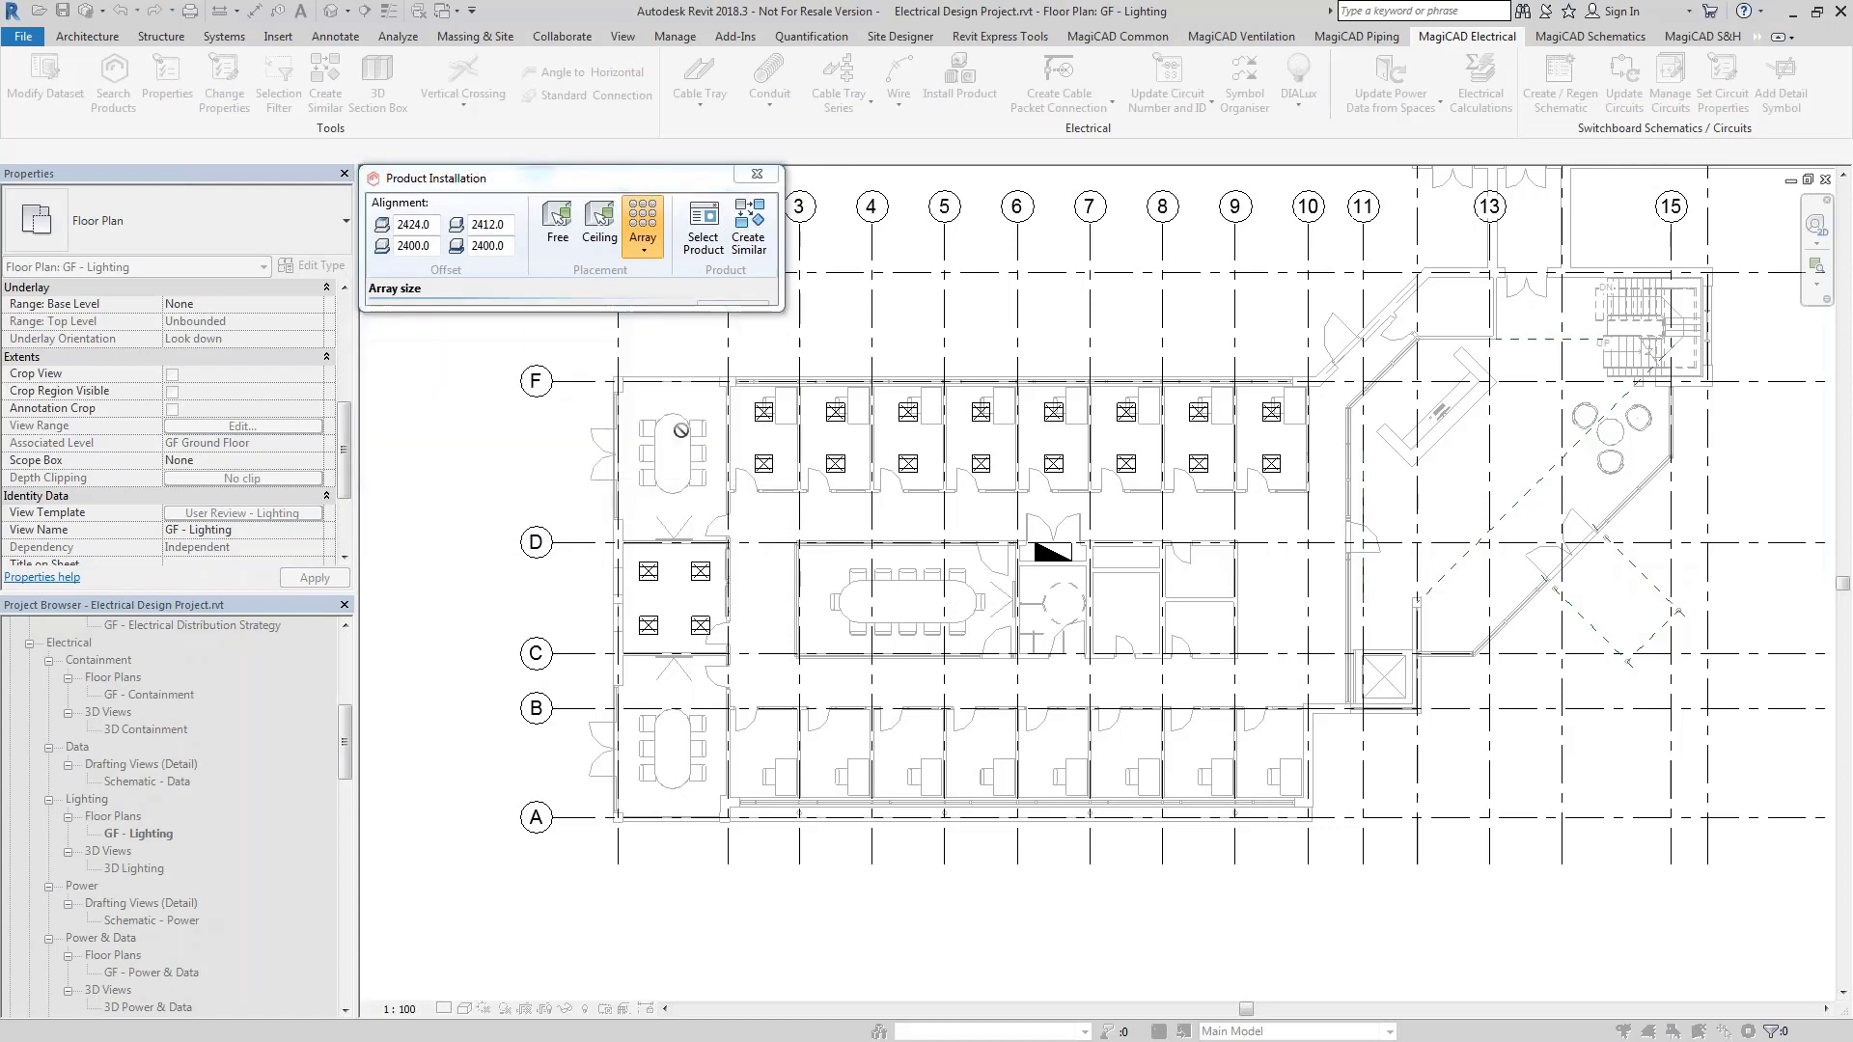
pyautogui.click(674, 458)
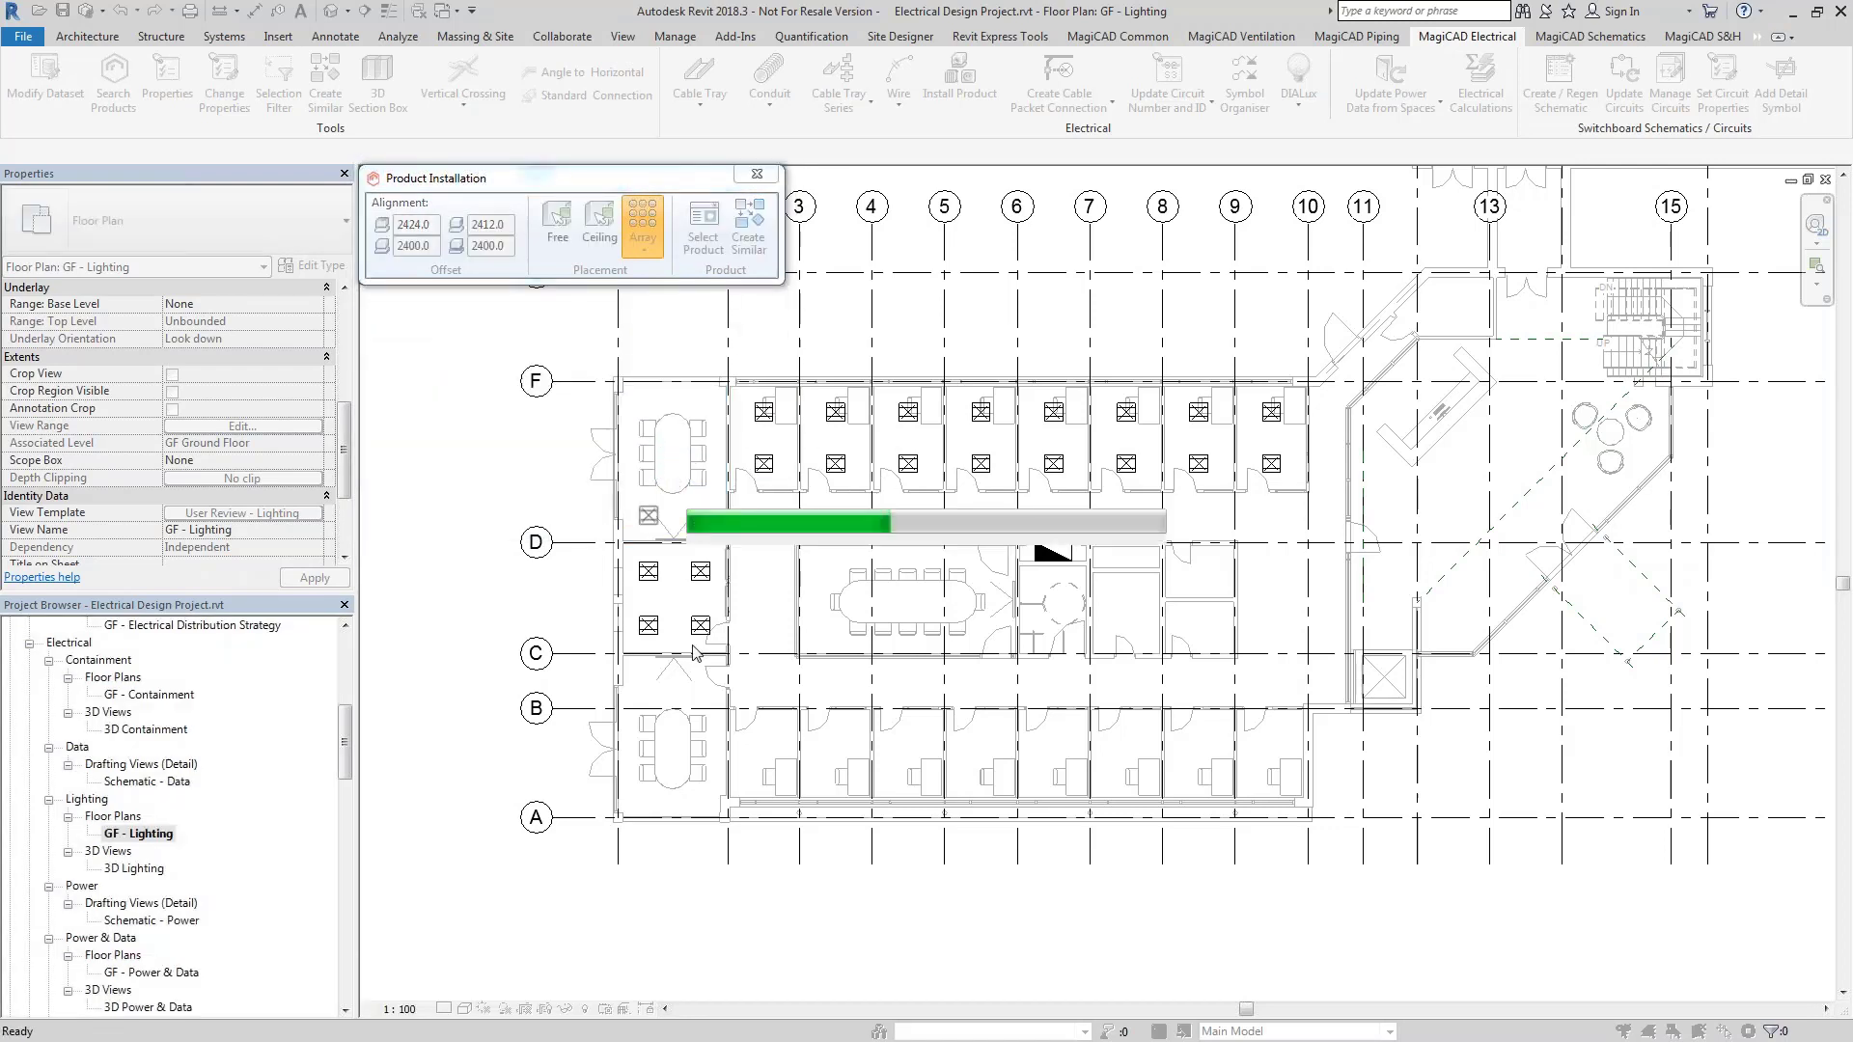
pyautogui.click(679, 739)
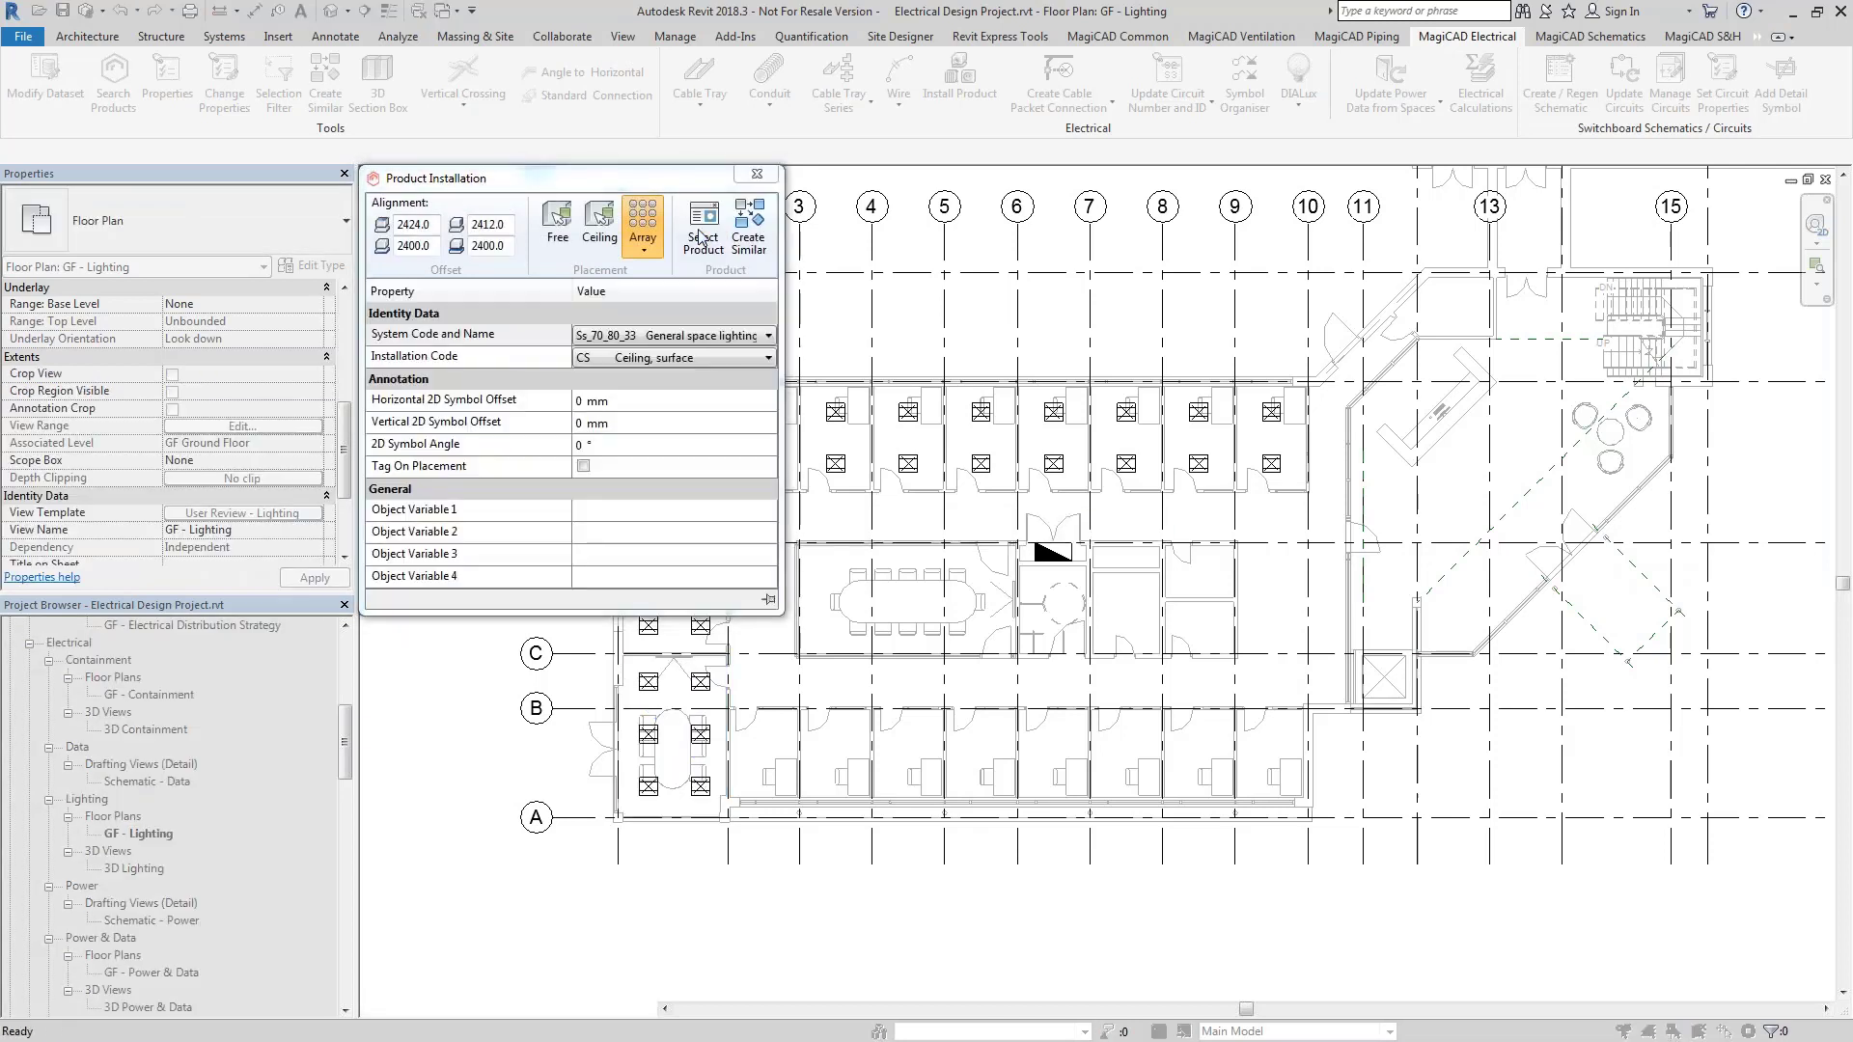
pyautogui.click(702, 232)
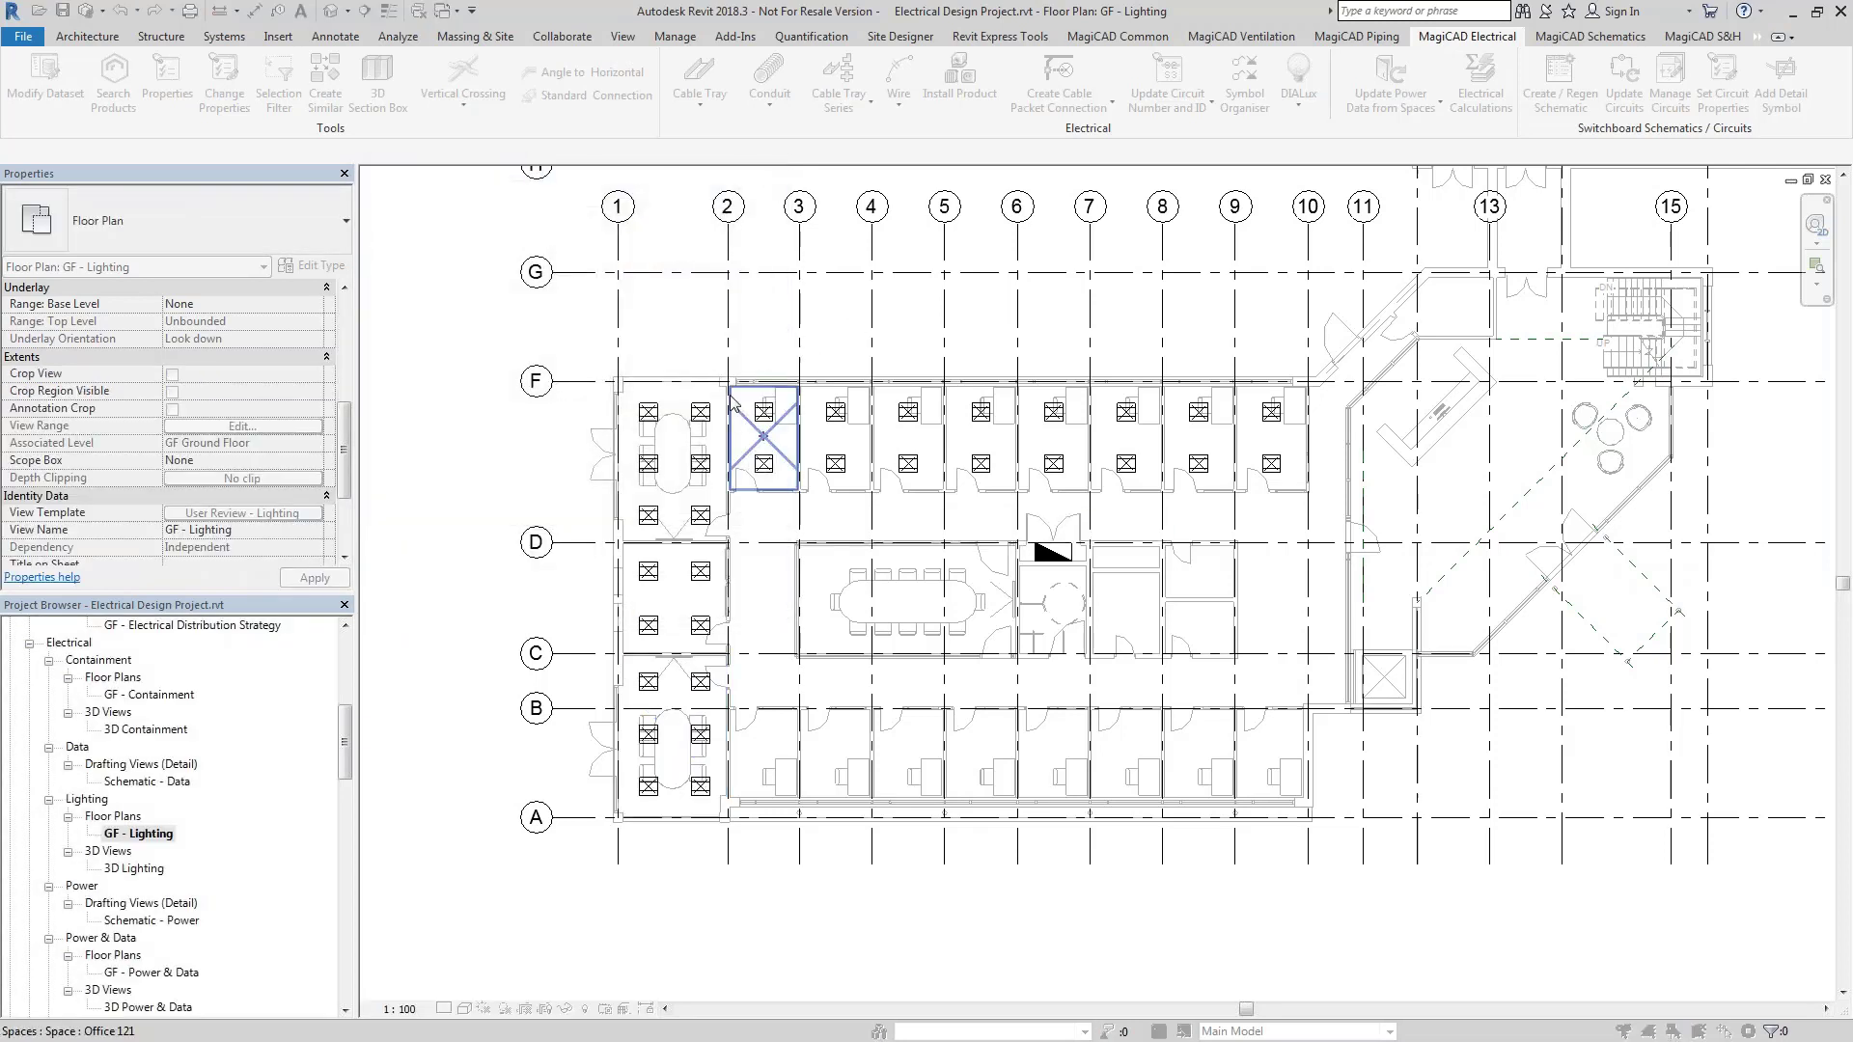
pyautogui.click(709, 415)
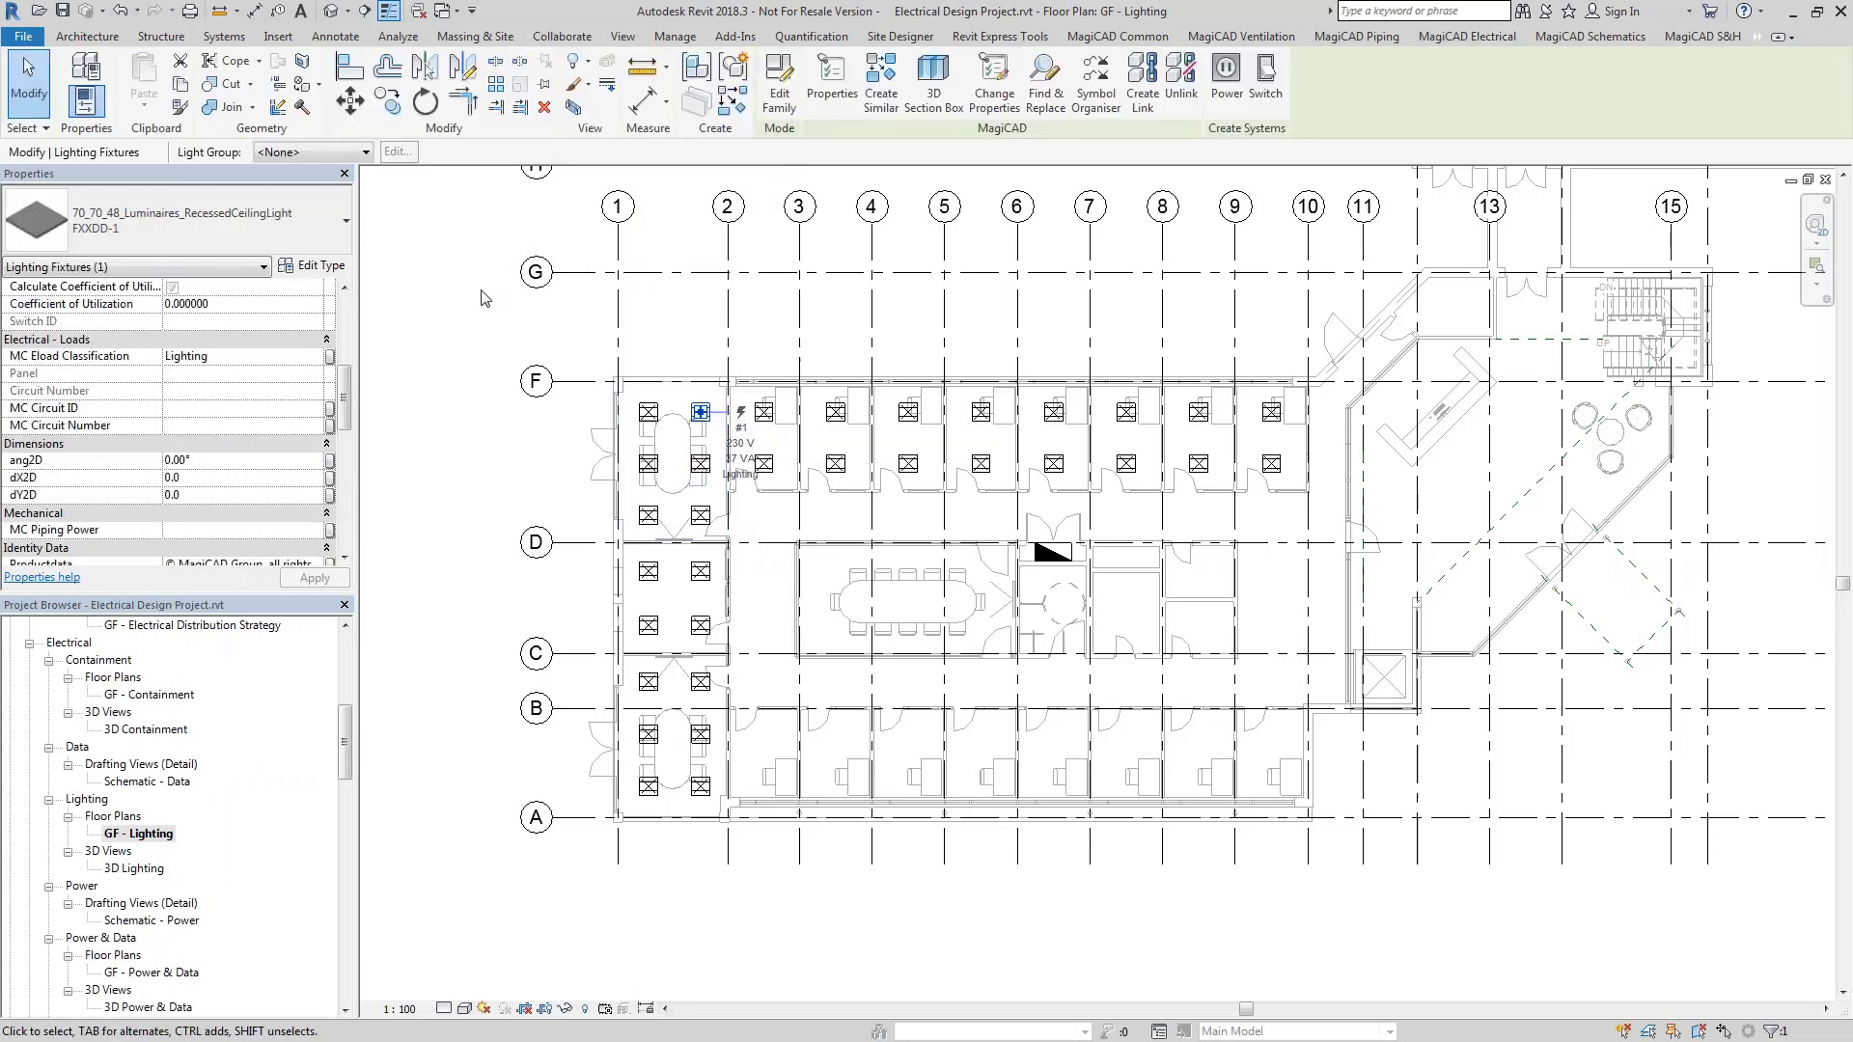
pyautogui.press('Escape')
pyautogui.click(712, 424)
pyautogui.click(748, 350)
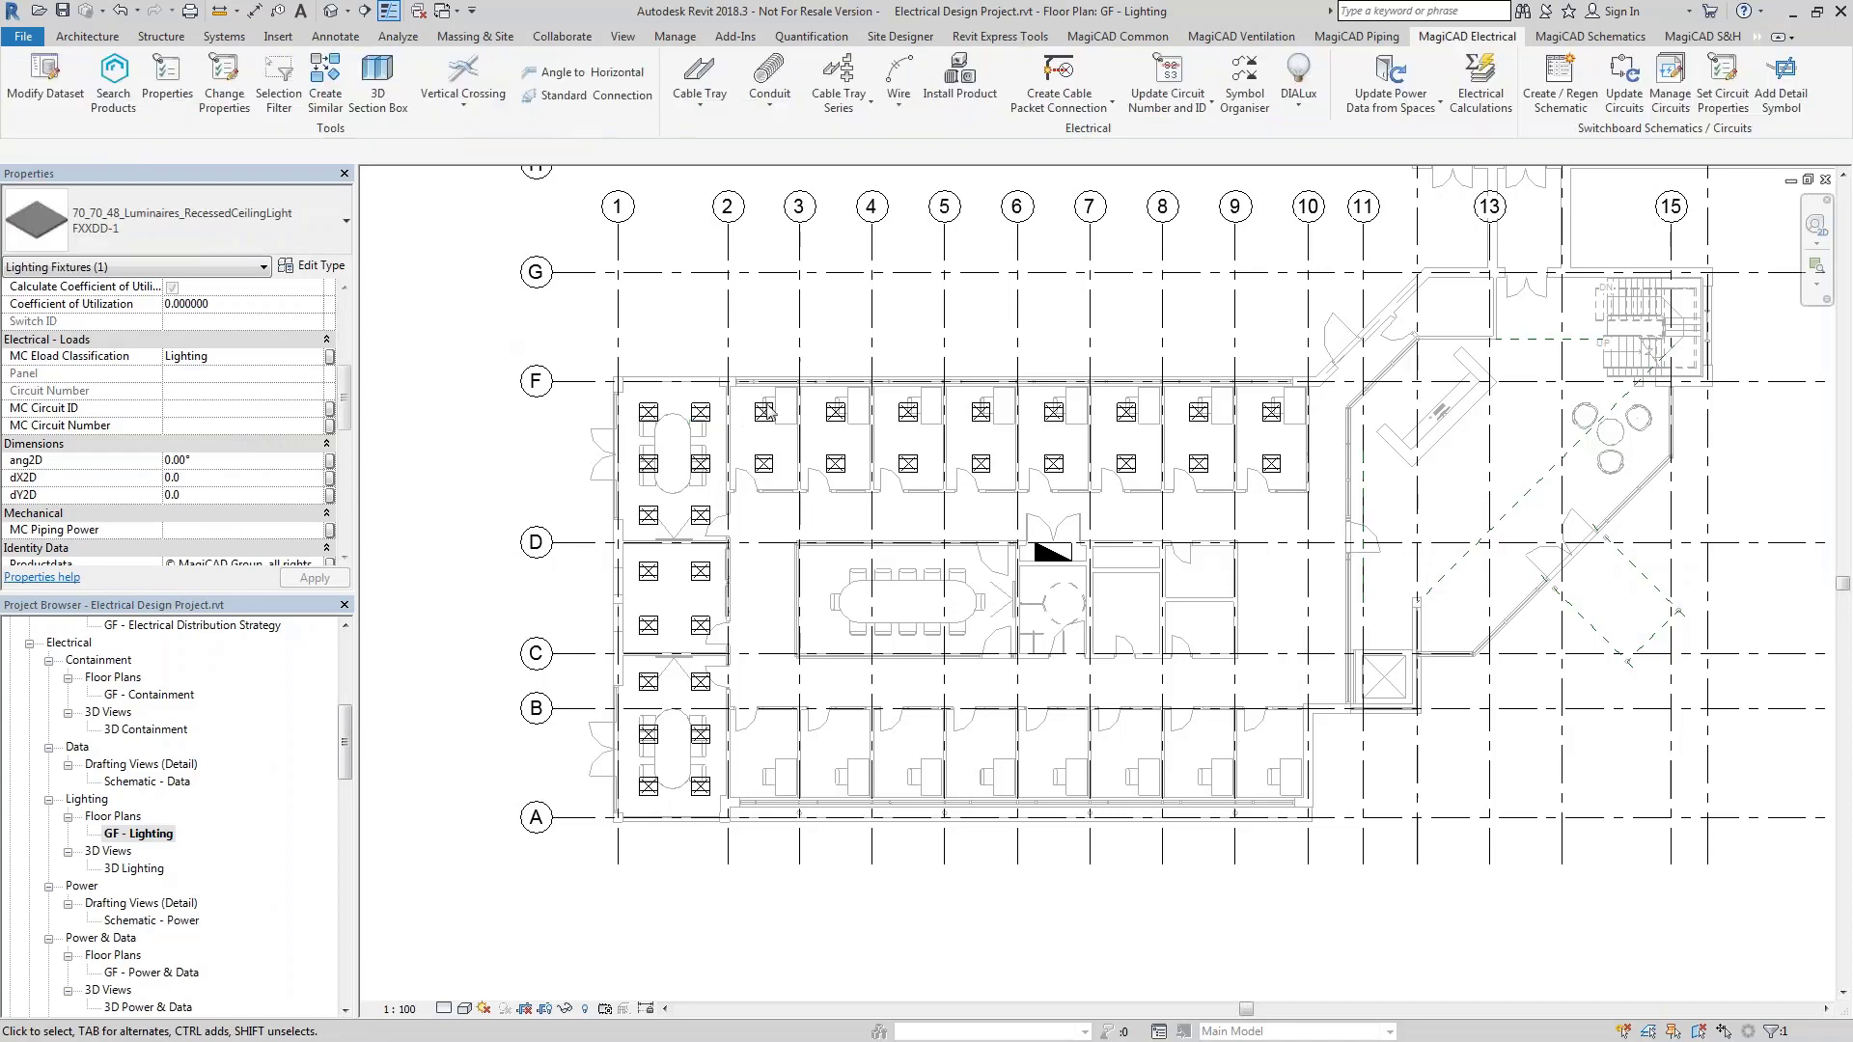
# Create a power circuit from all luminaires in the office row along gridline F and assign it to panel DBG
pyautogui.moveTo(744, 332); pyautogui.dragTo(1299, 487)
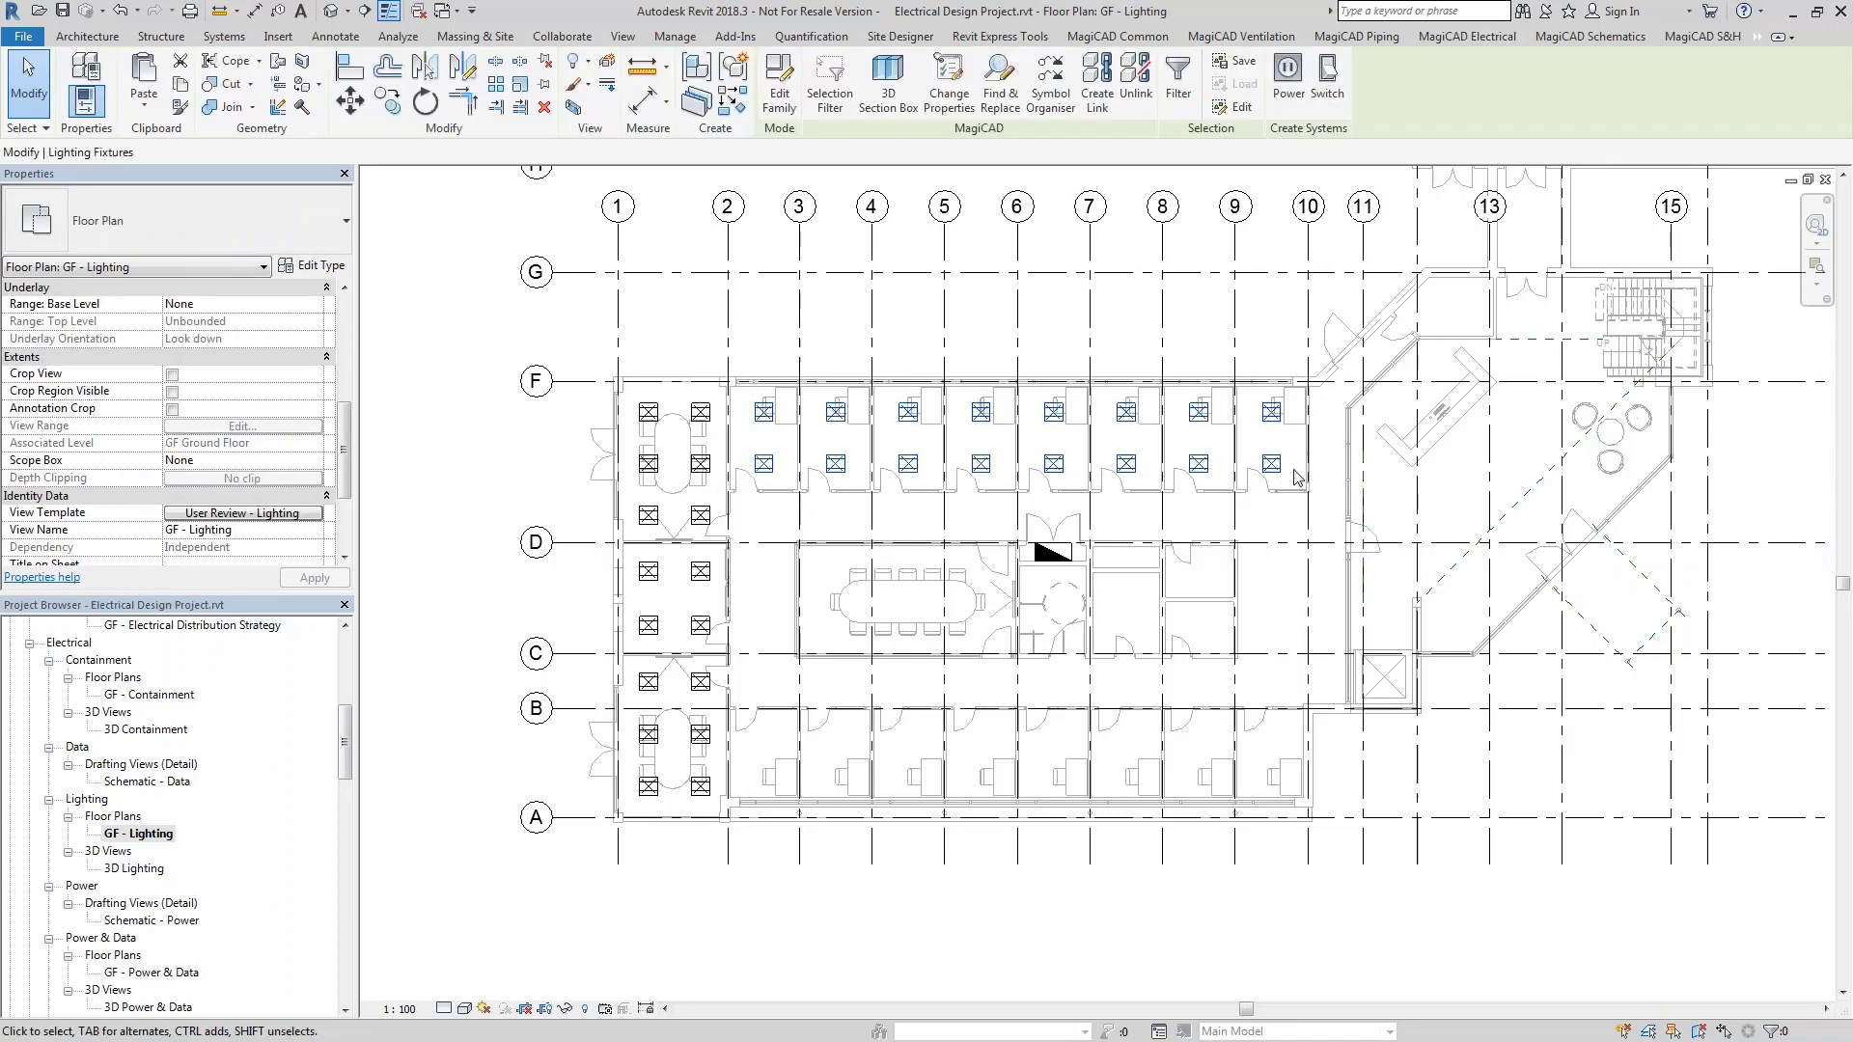
pyautogui.click(1288, 82)
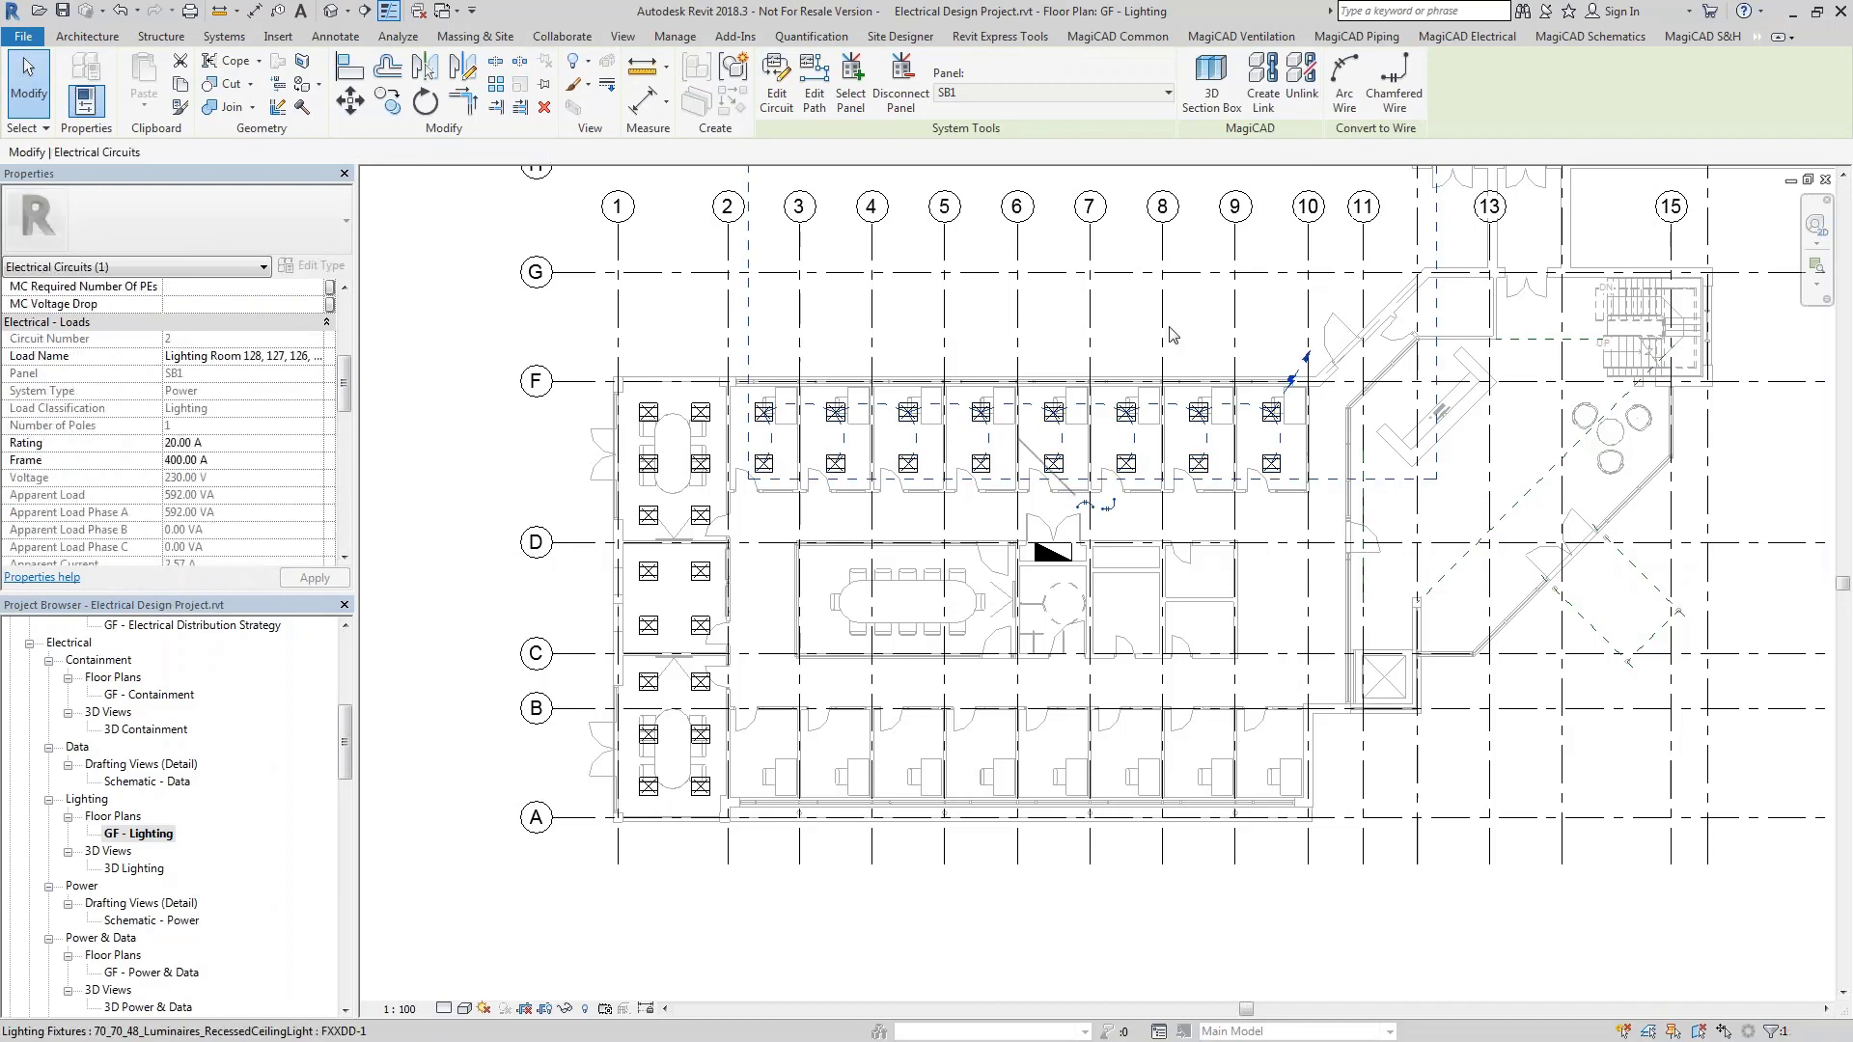
pyautogui.click(1100, 94)
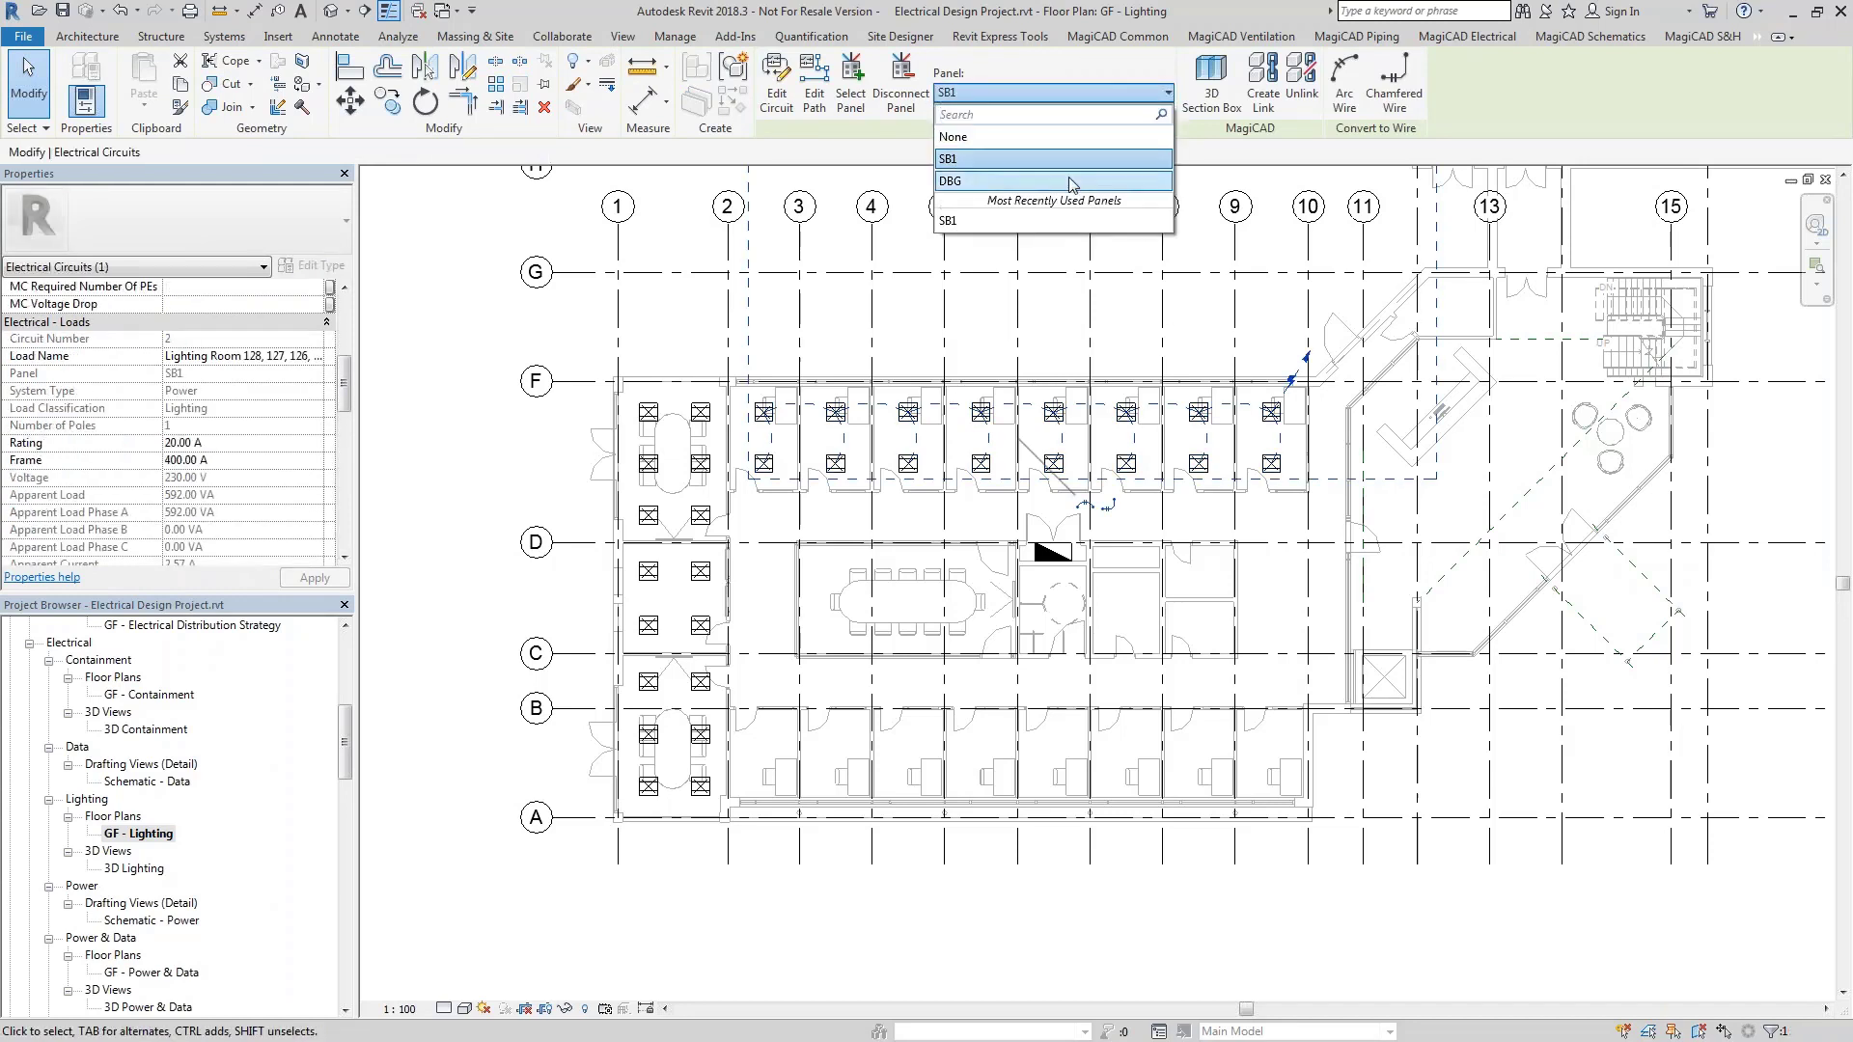
pyautogui.click(1069, 184)
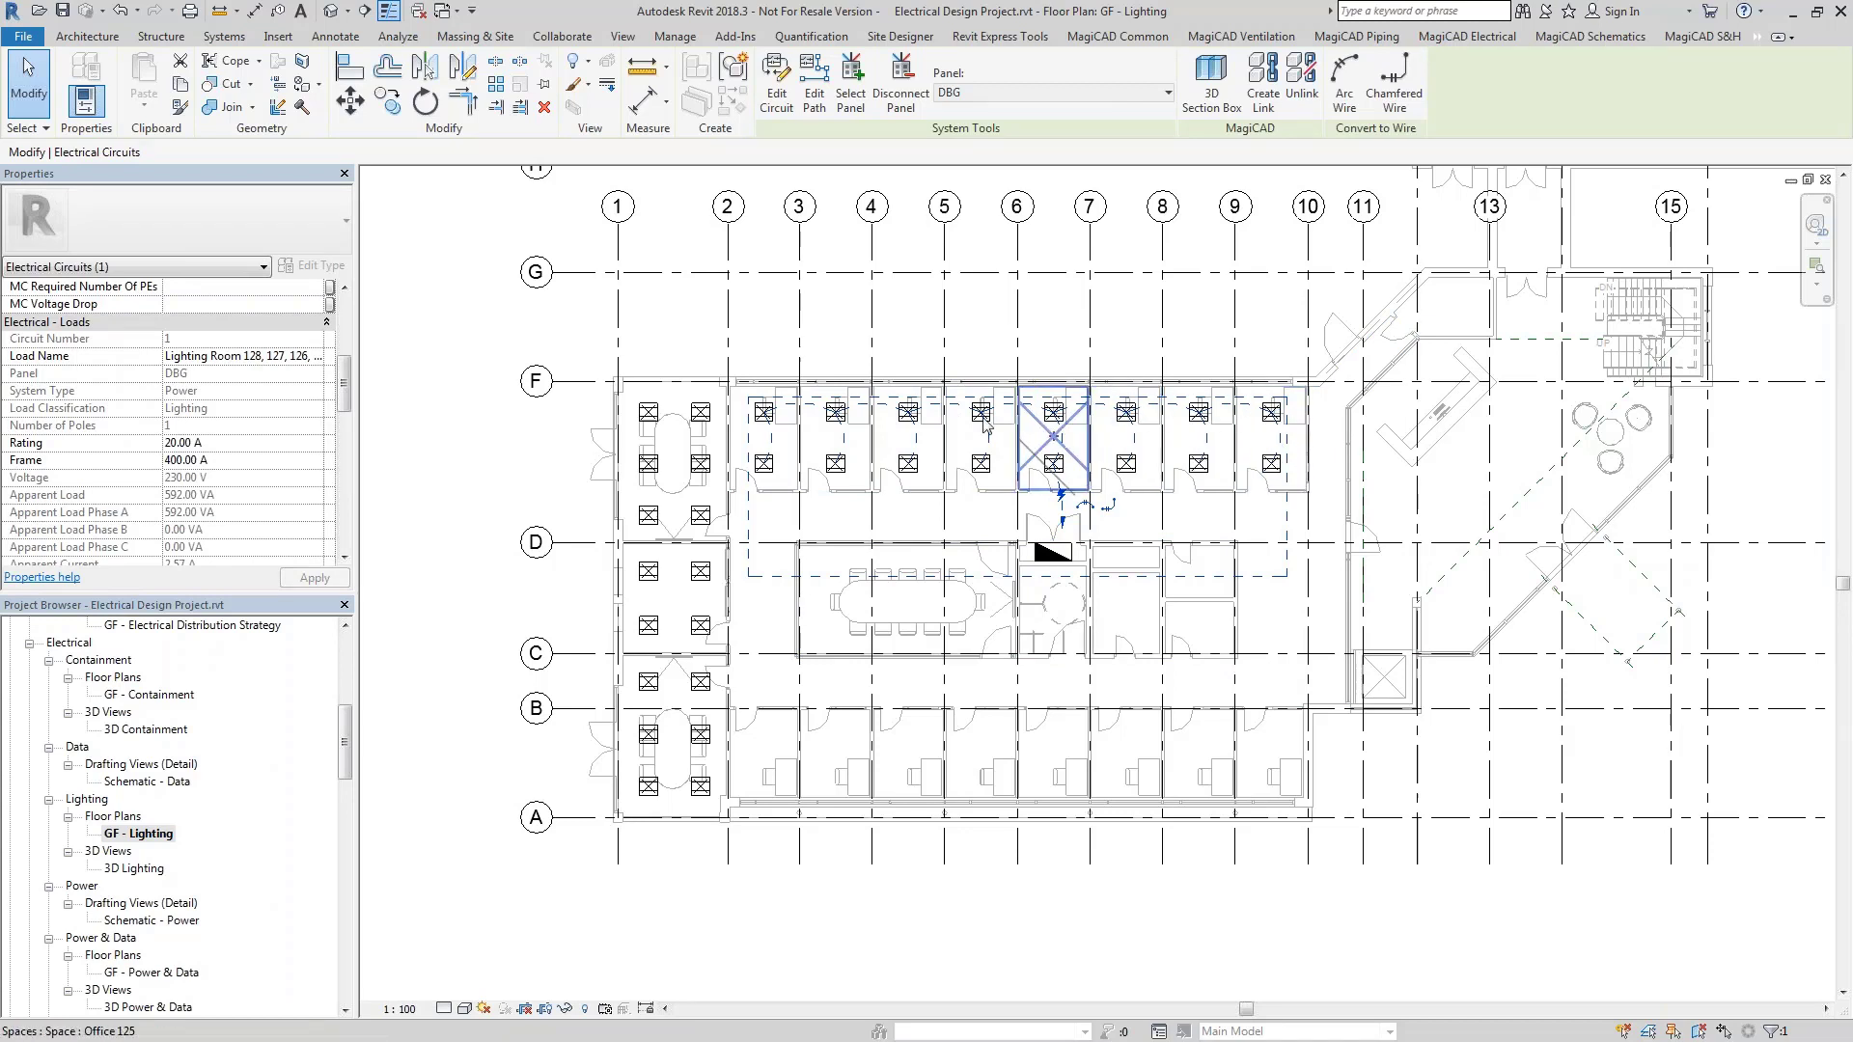
pyautogui.click(976, 334)
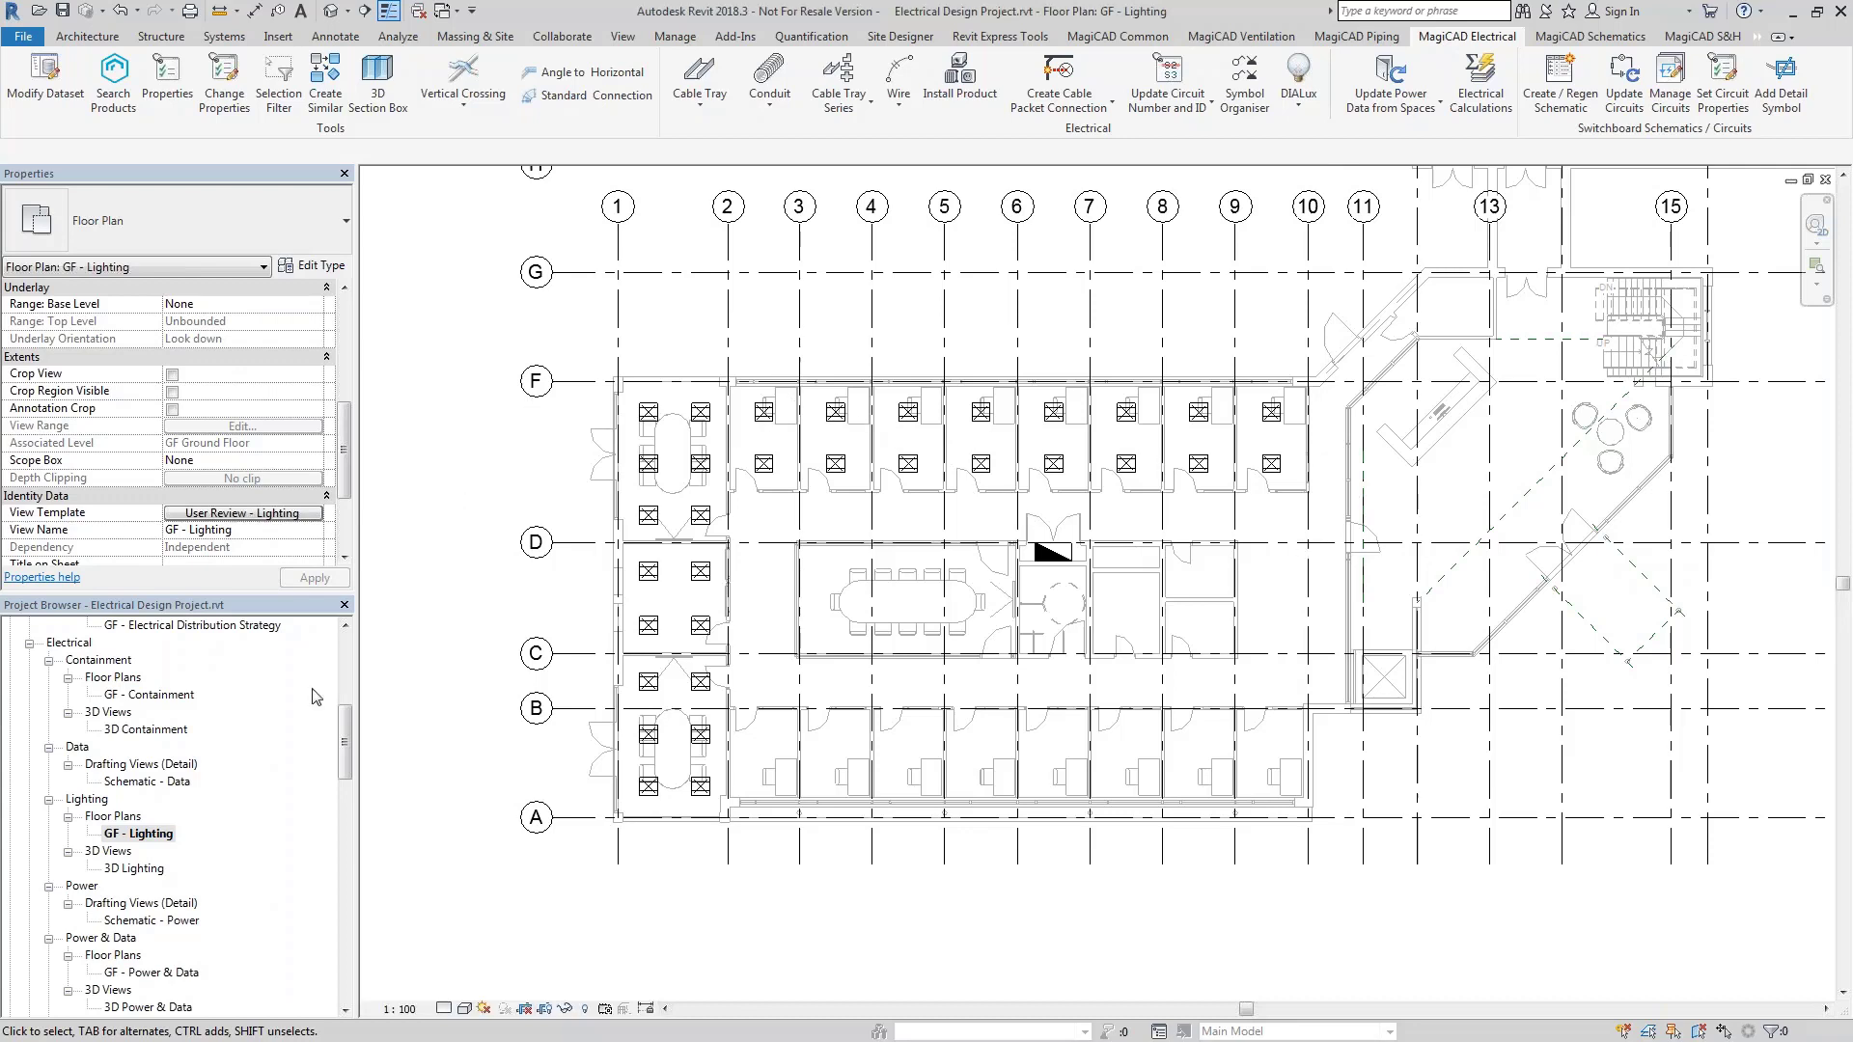
# Open the GF - Containment floor plan at the cable ladder's end beside the distribution board between gridlines 6 and 7
pyautogui.click(156, 695)
pyautogui.doubleClick(154, 695)
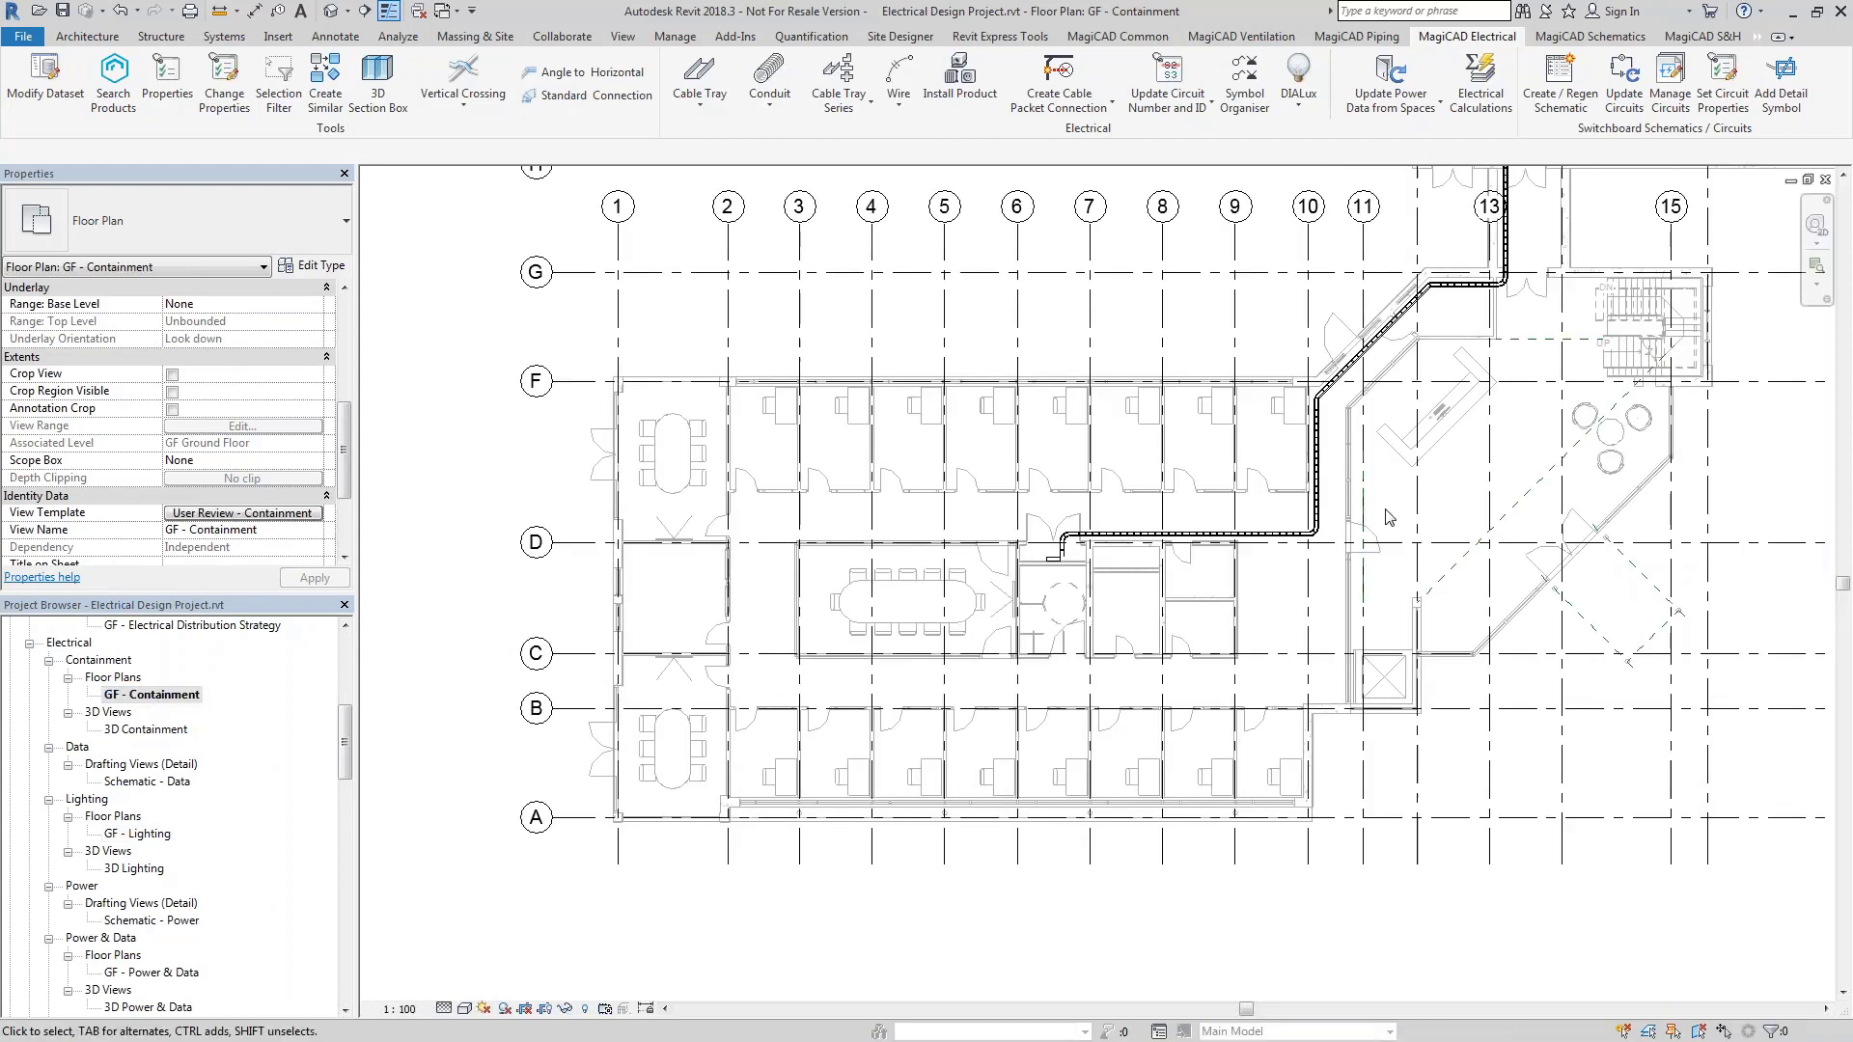
pyautogui.scroll(3, 1284, 591)
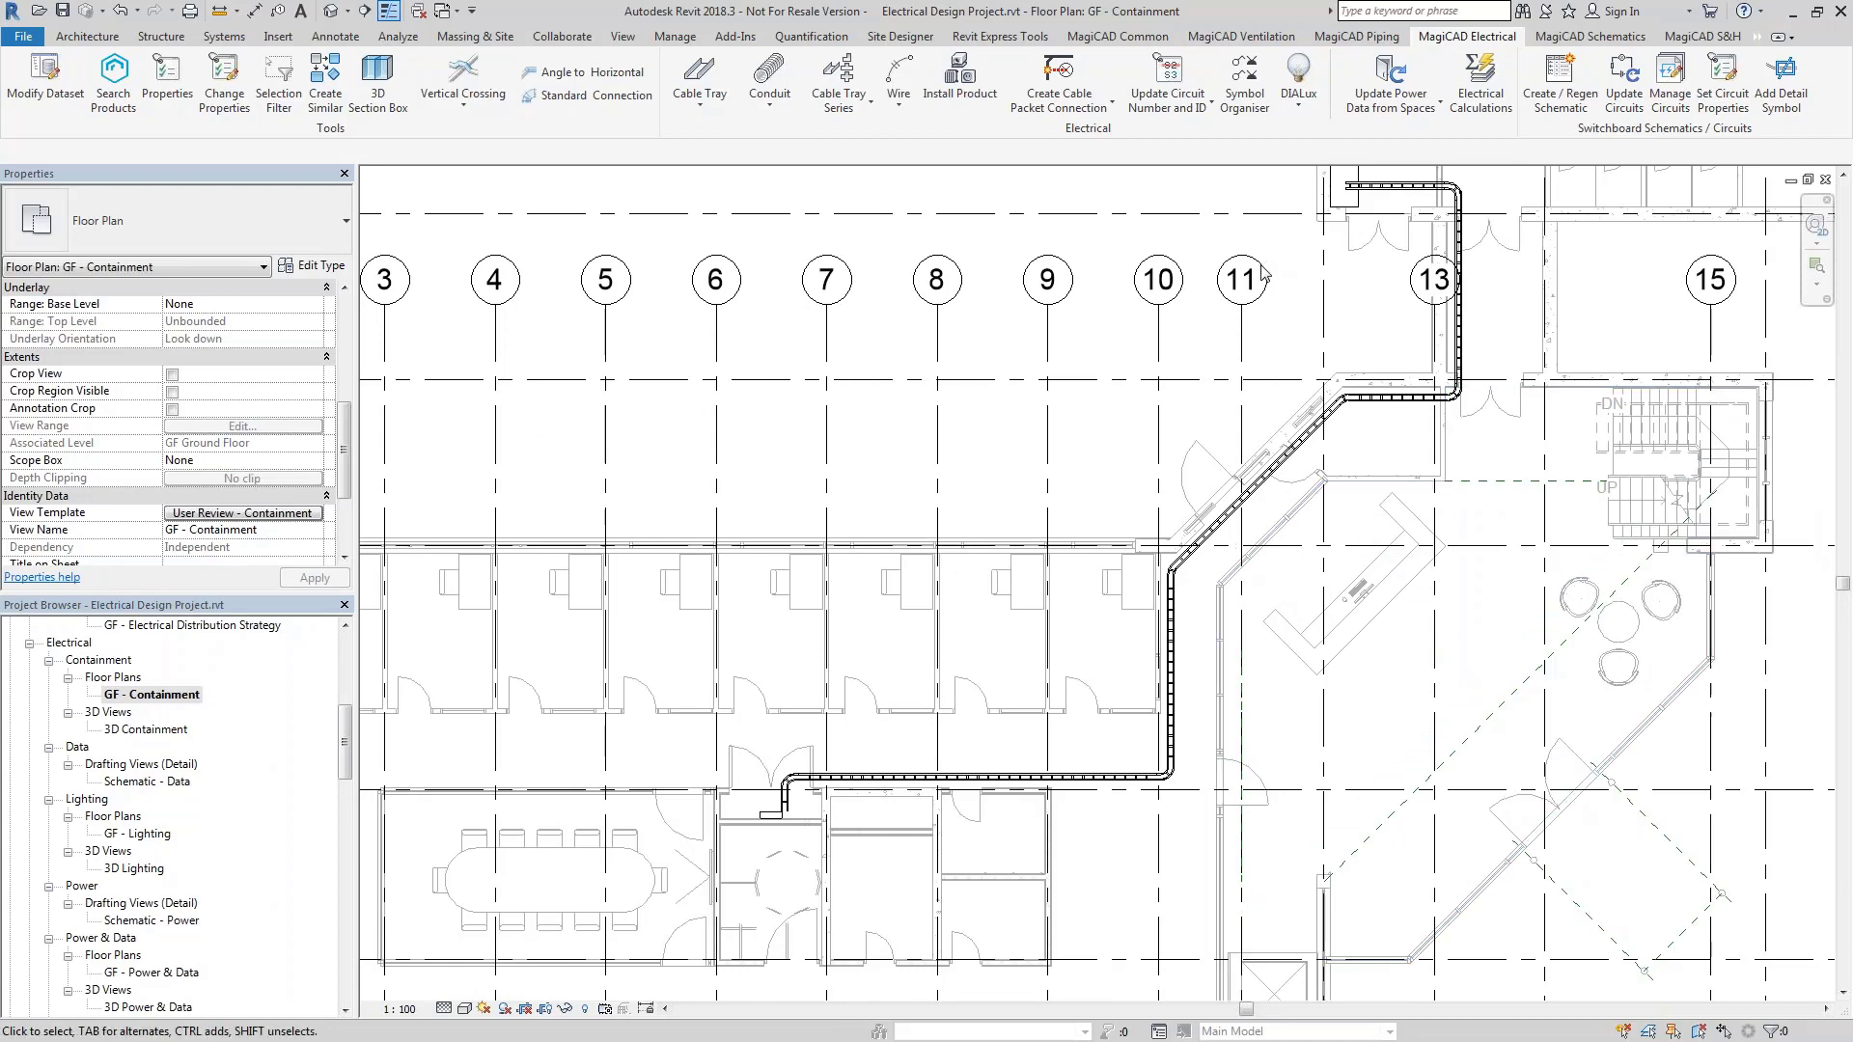
pyautogui.scroll(5, 797, 810)
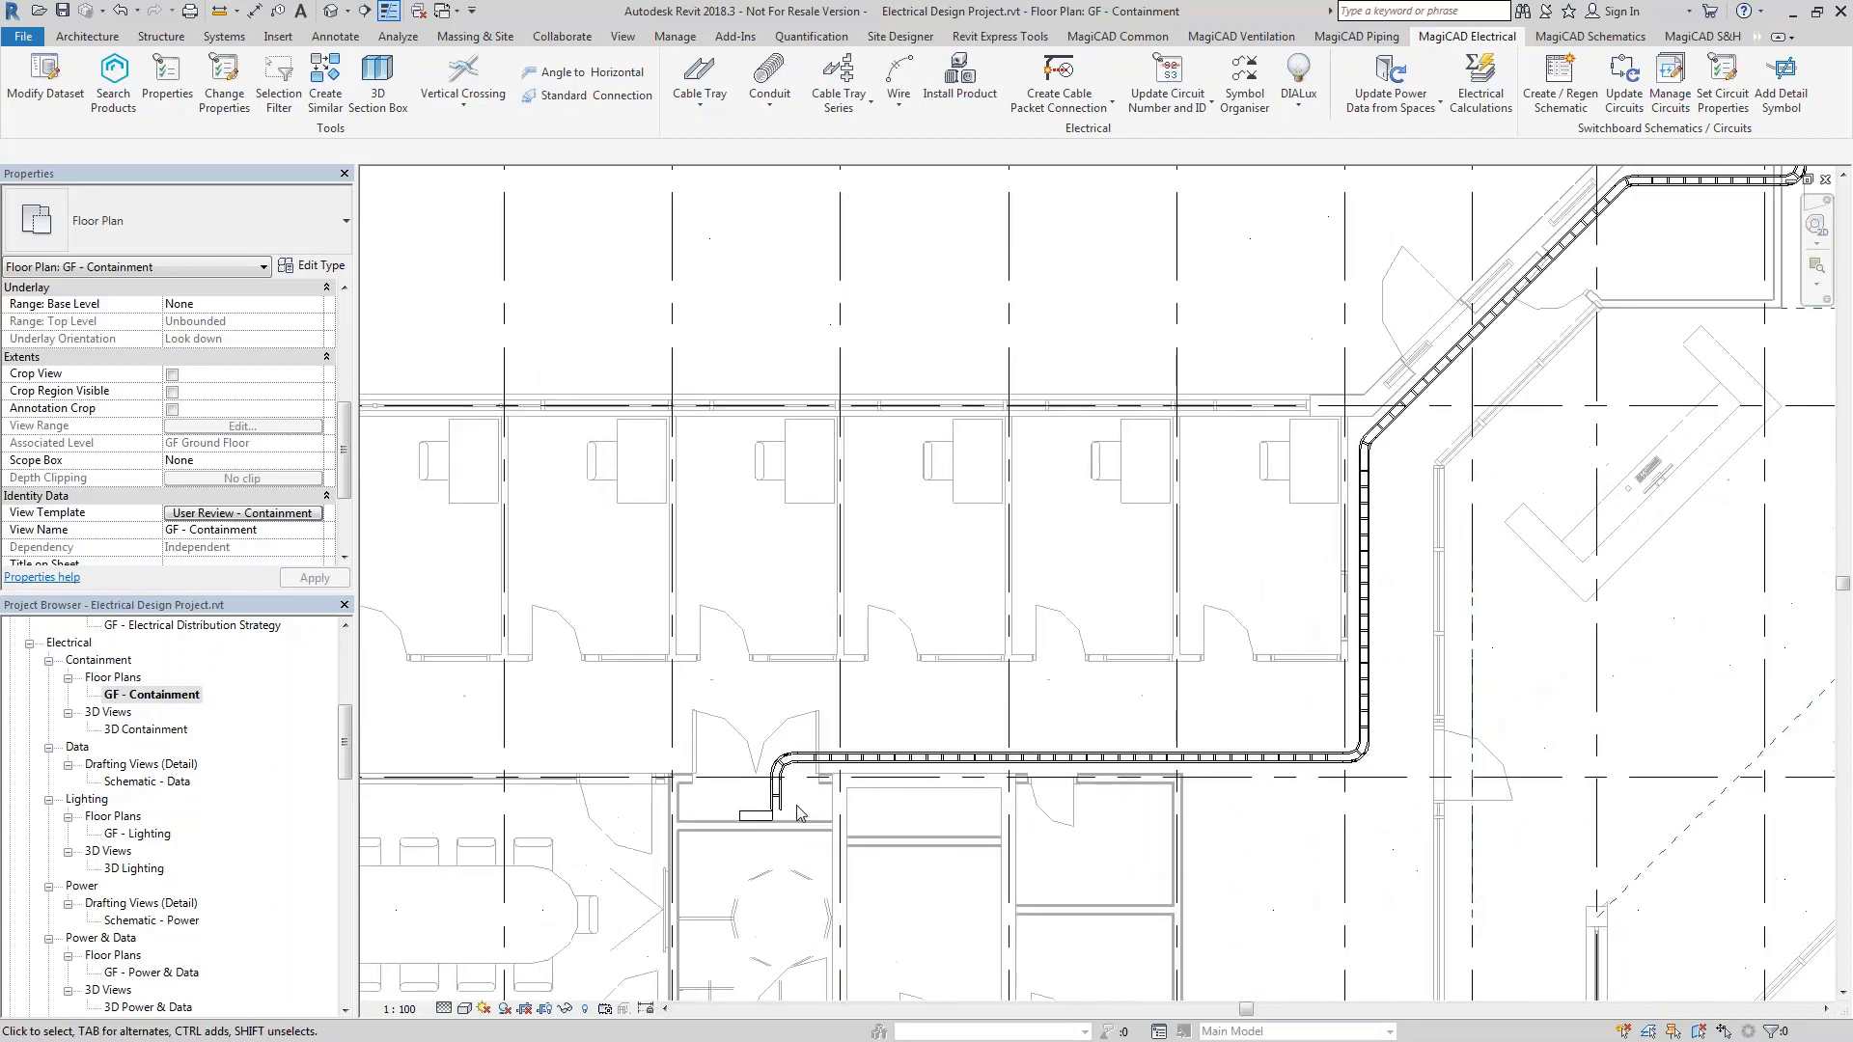
pyautogui.scroll(2, 797, 811)
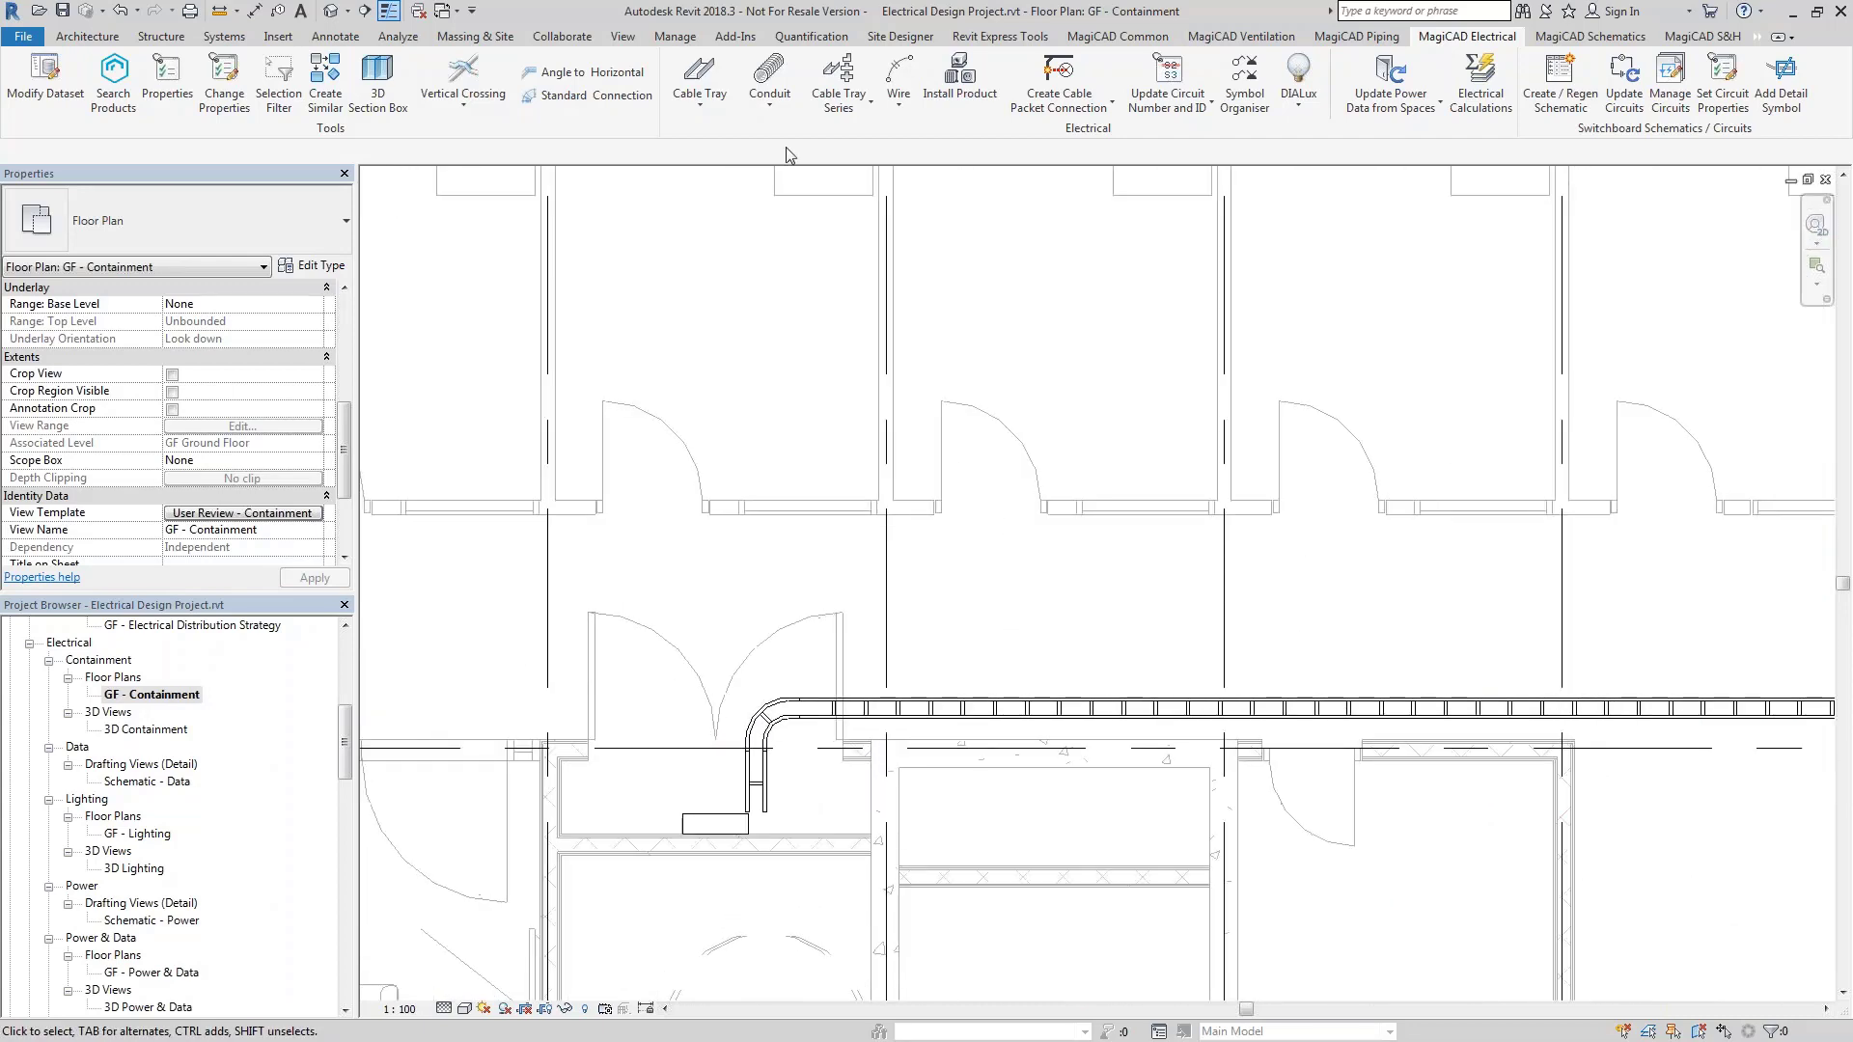
# Set up a new conduit on system Ss_70_30, Electricity distribution and transmission systems, using the PACKET conduit with fittings
pyautogui.click(768, 106)
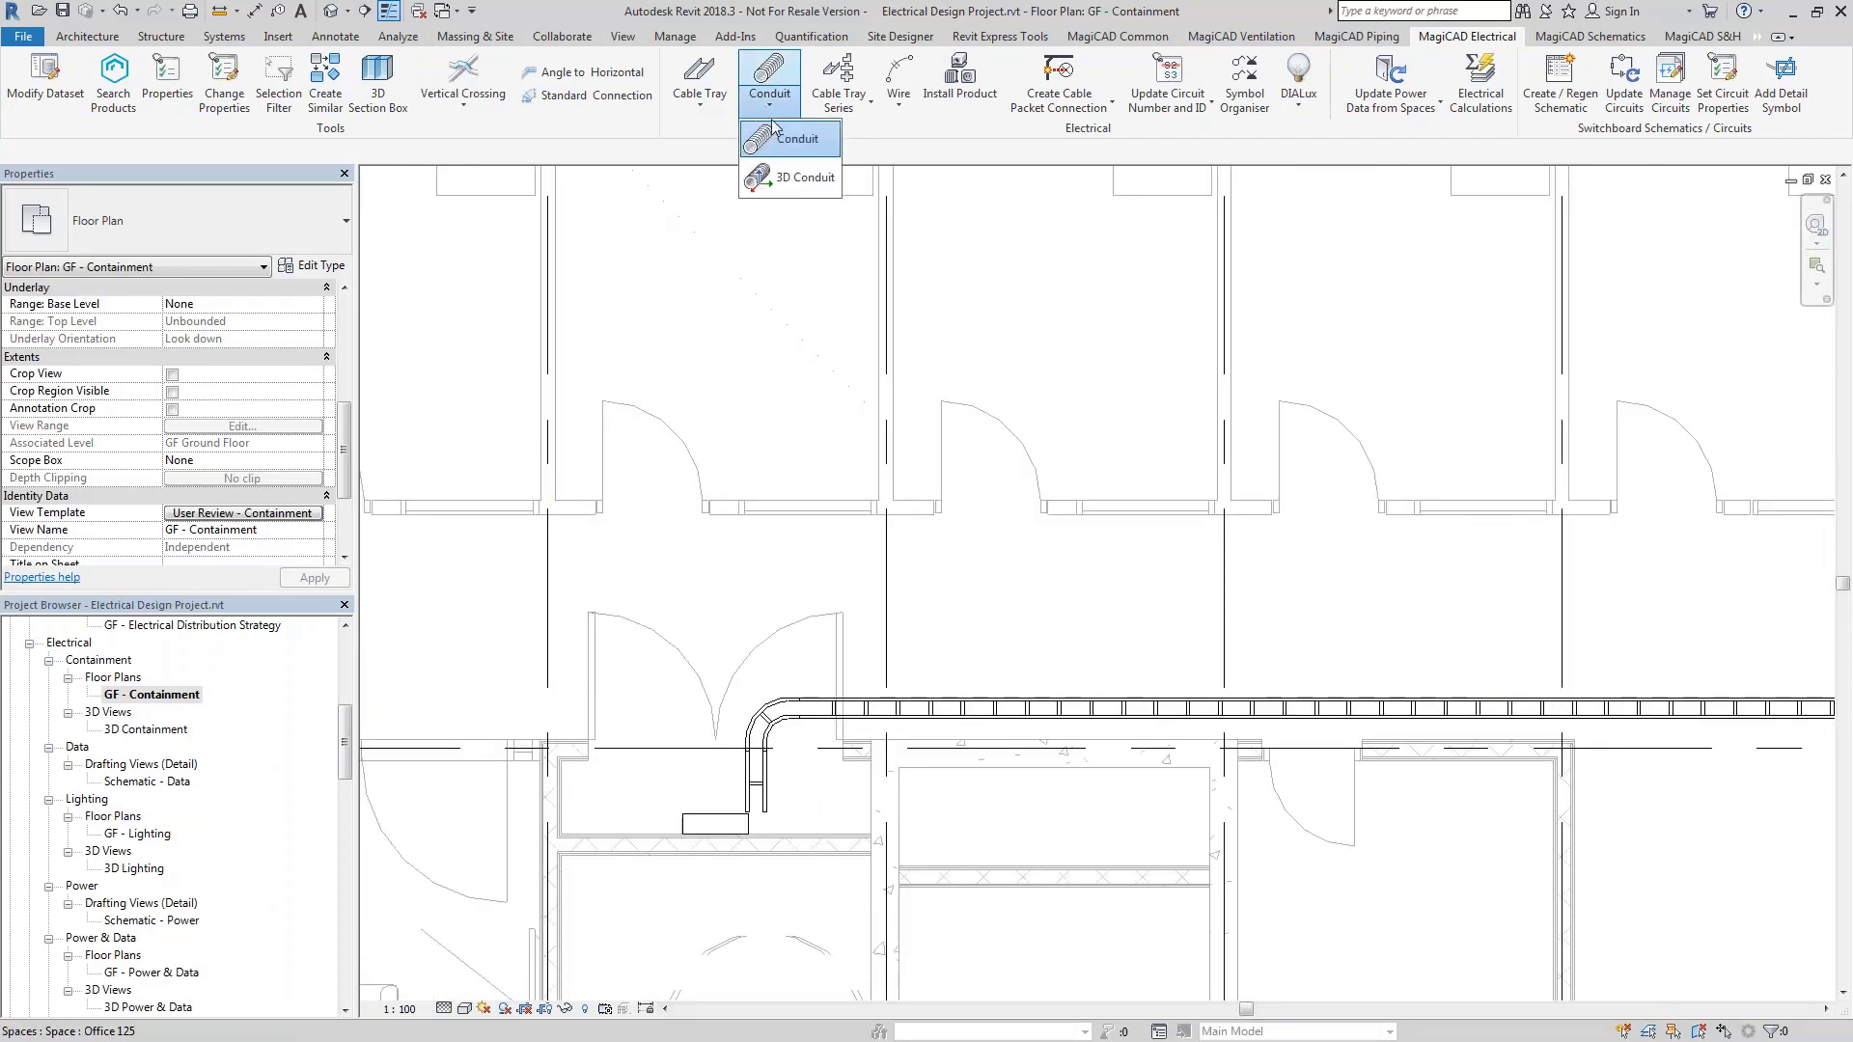
pyautogui.click(777, 140)
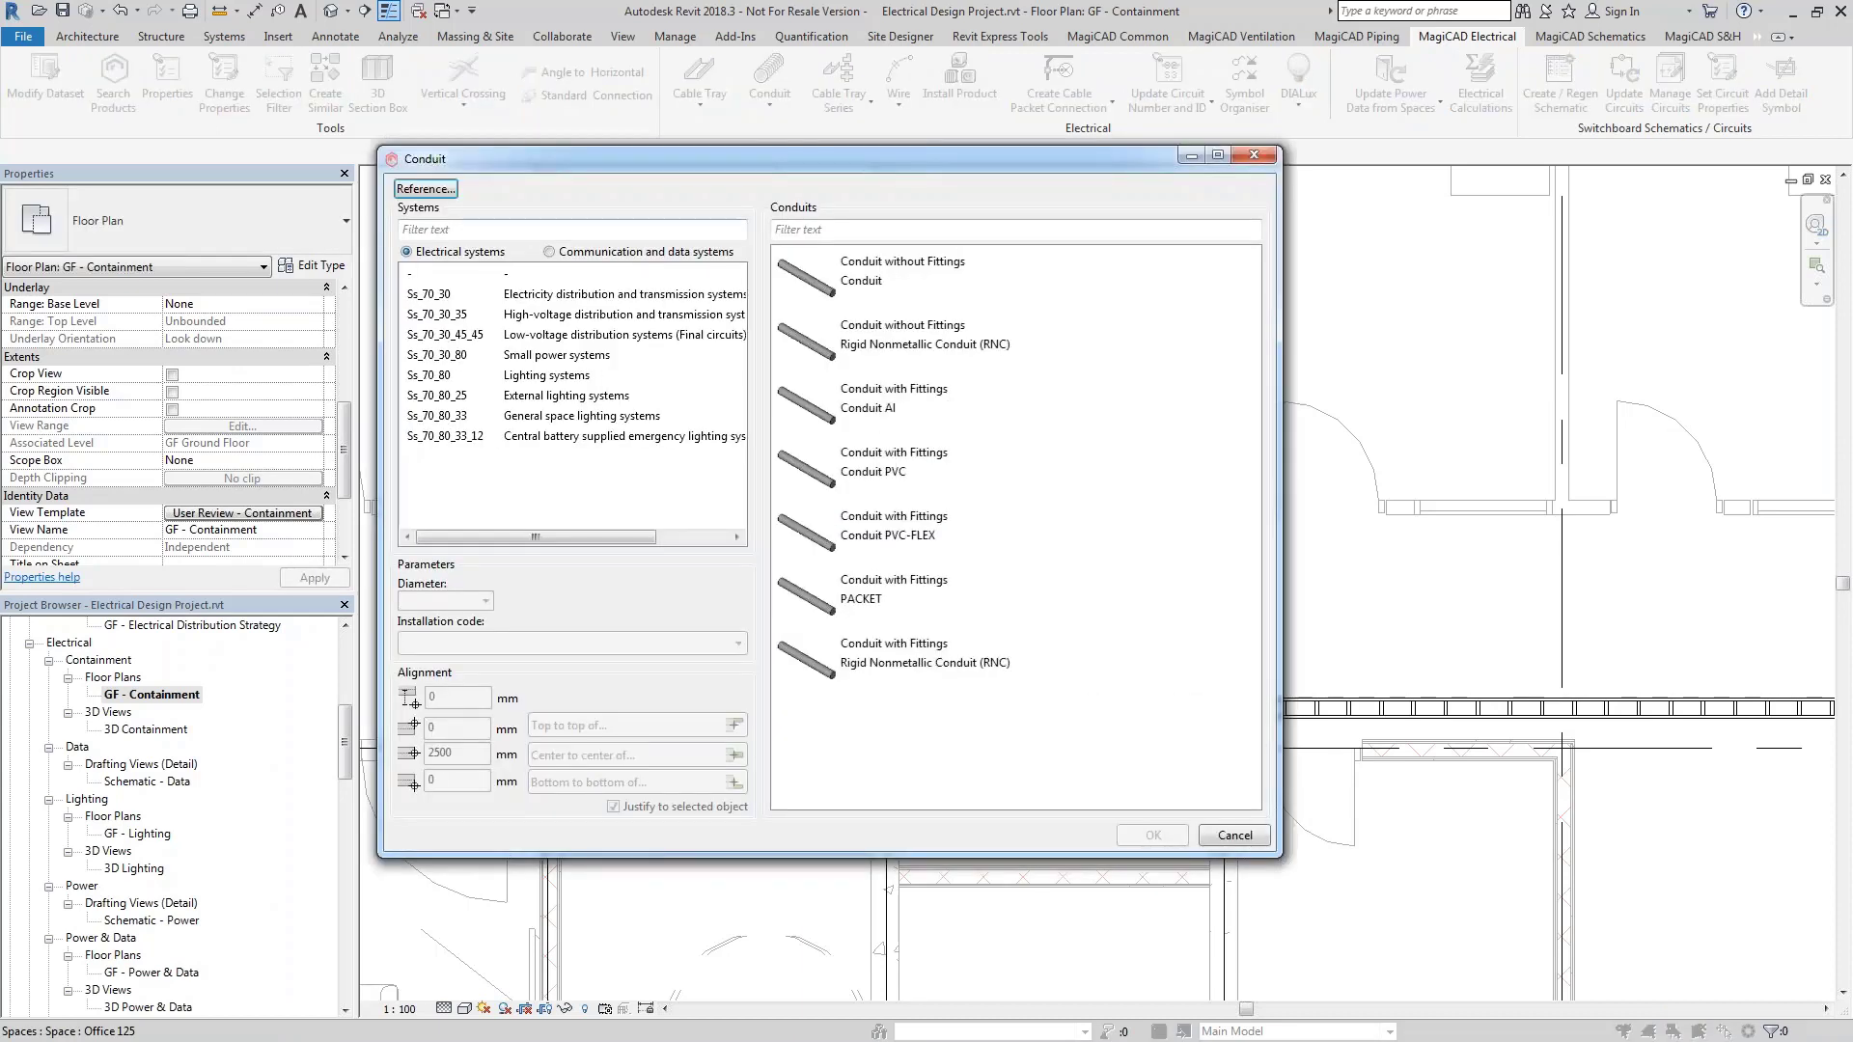
pyautogui.click(556, 297)
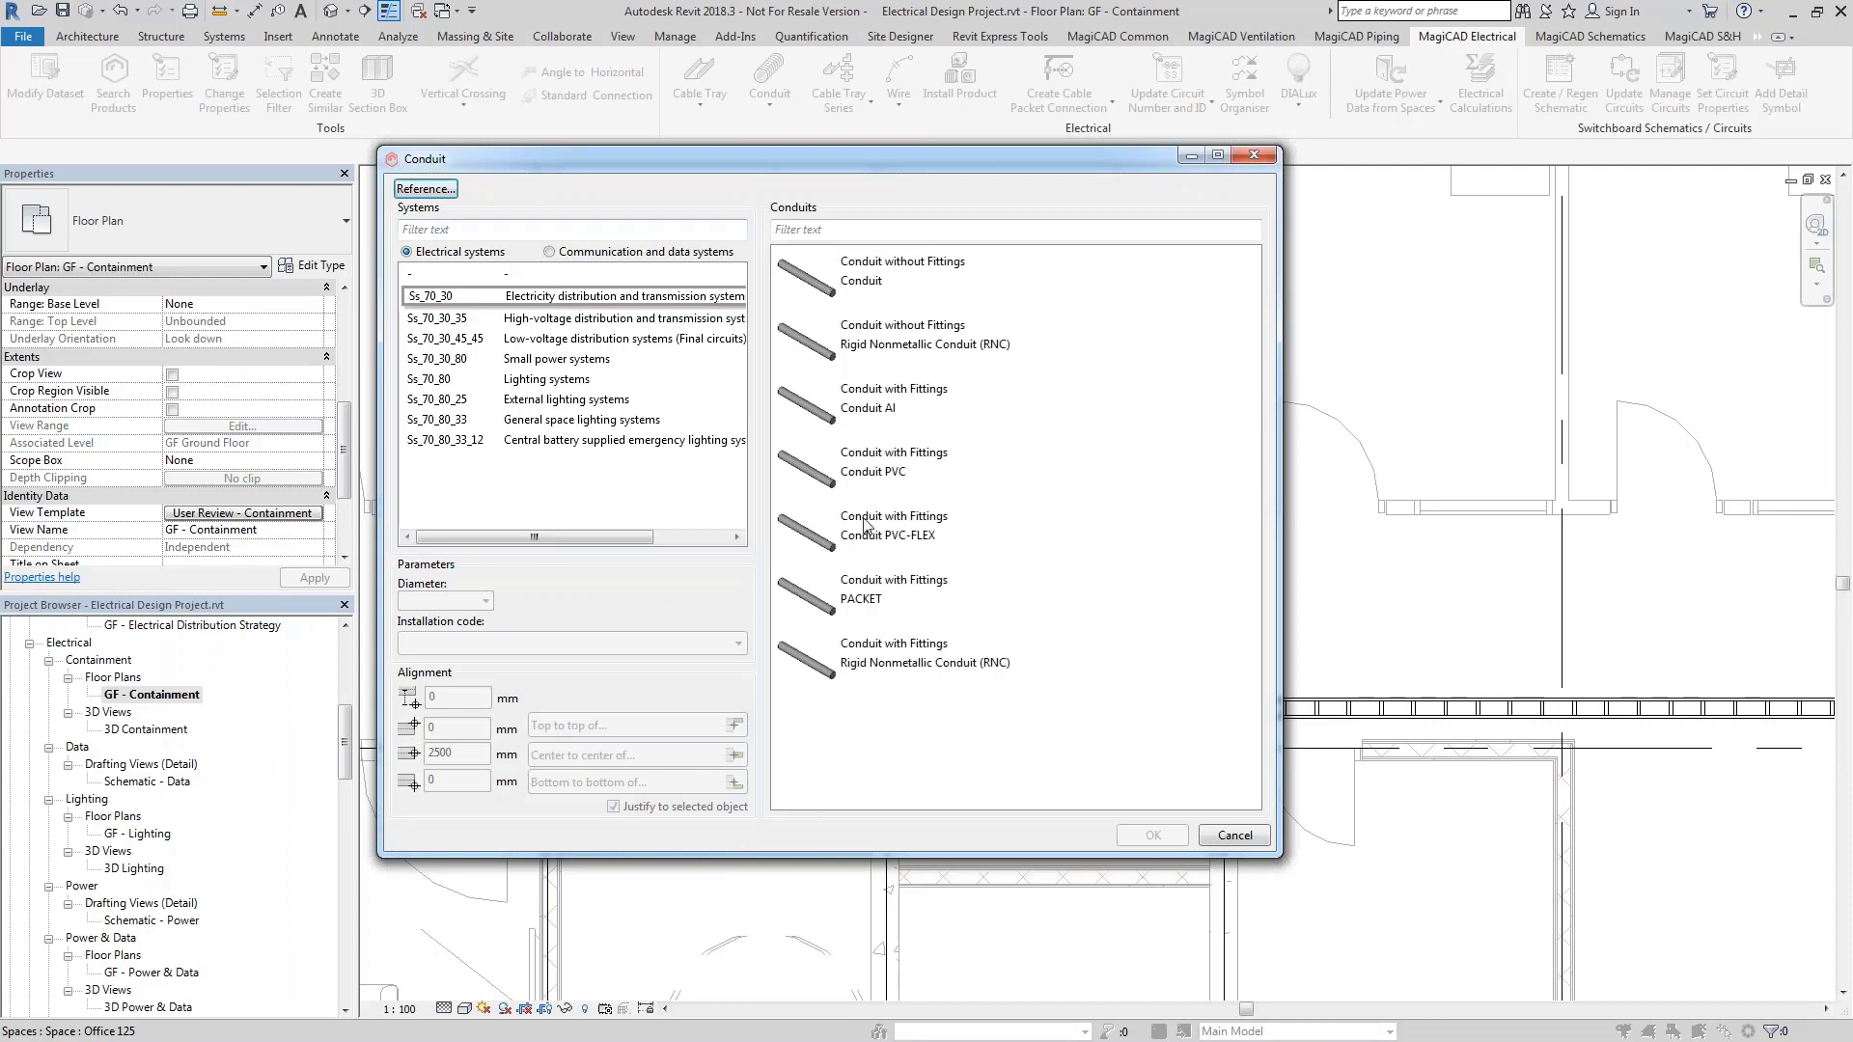
pyautogui.click(879, 603)
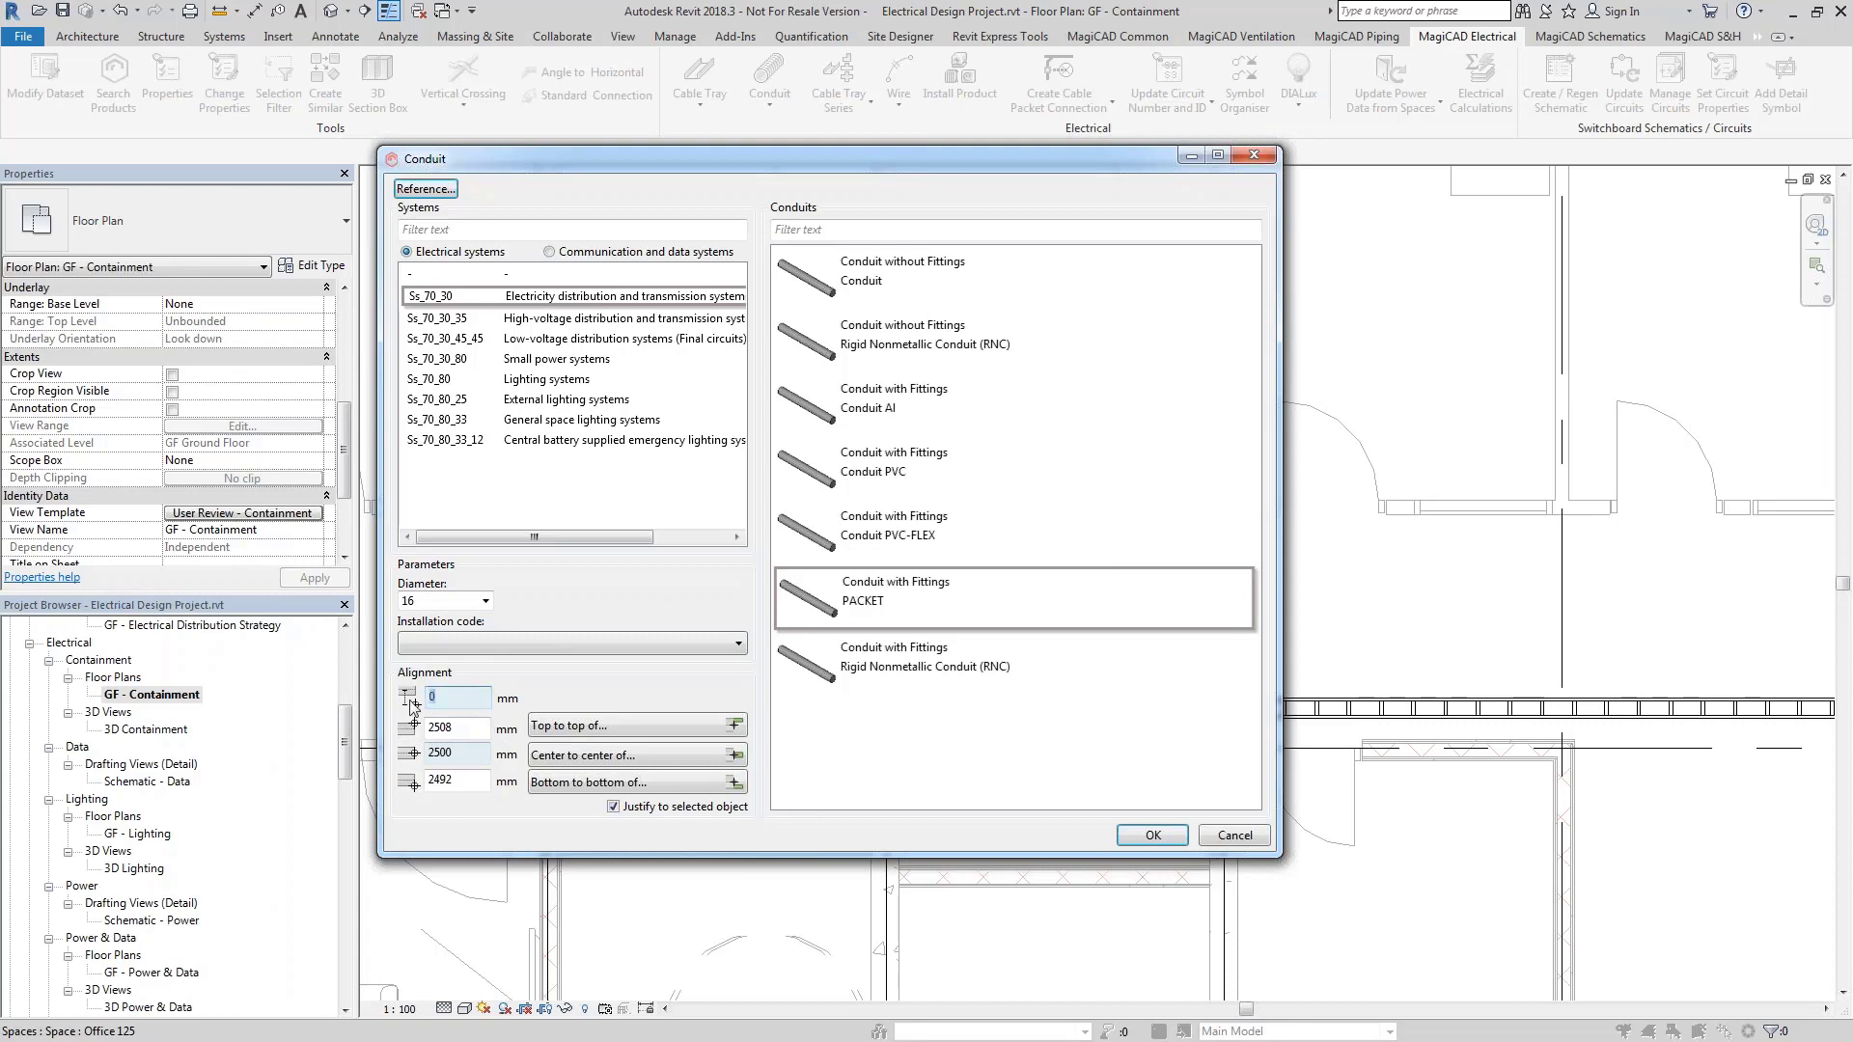
# Align the conduit on top of the existing cable ladder with a 25 mm gap and no justification to the selected object
pyautogui.write('5')
pyautogui.click(630, 807)
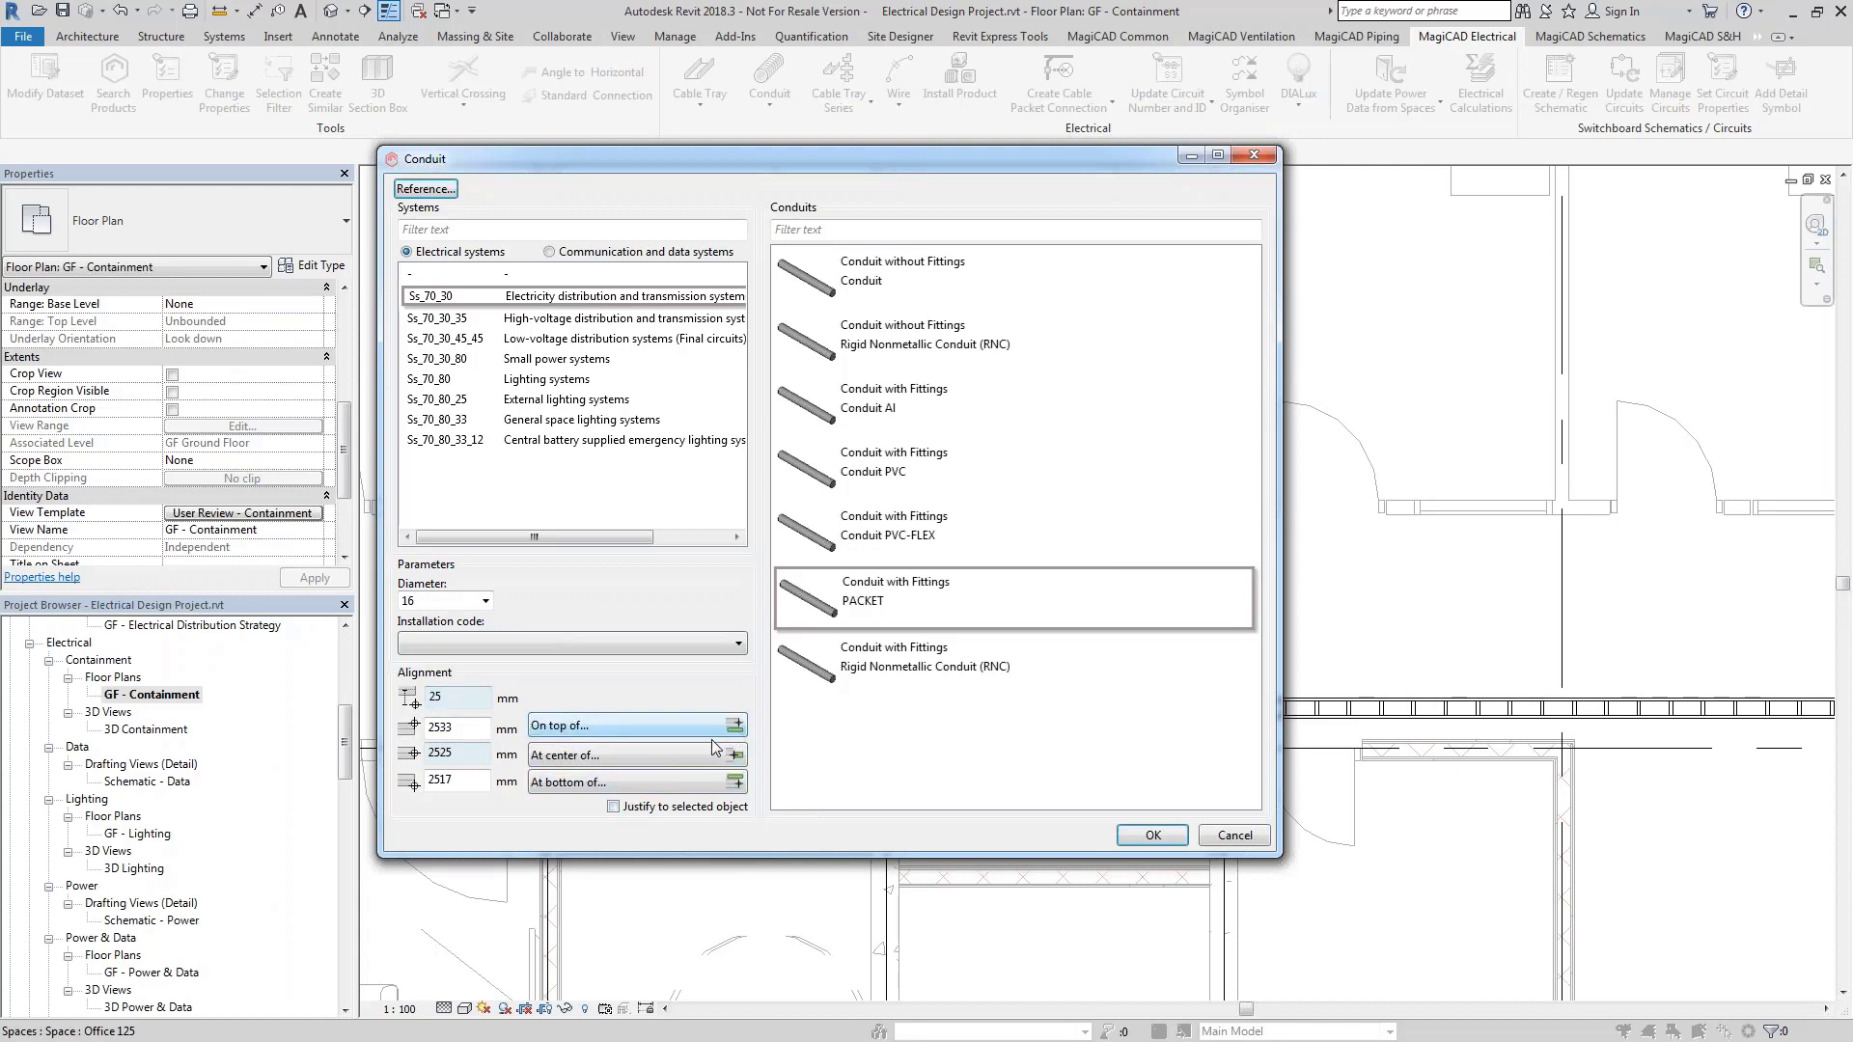
pyautogui.click(632, 736)
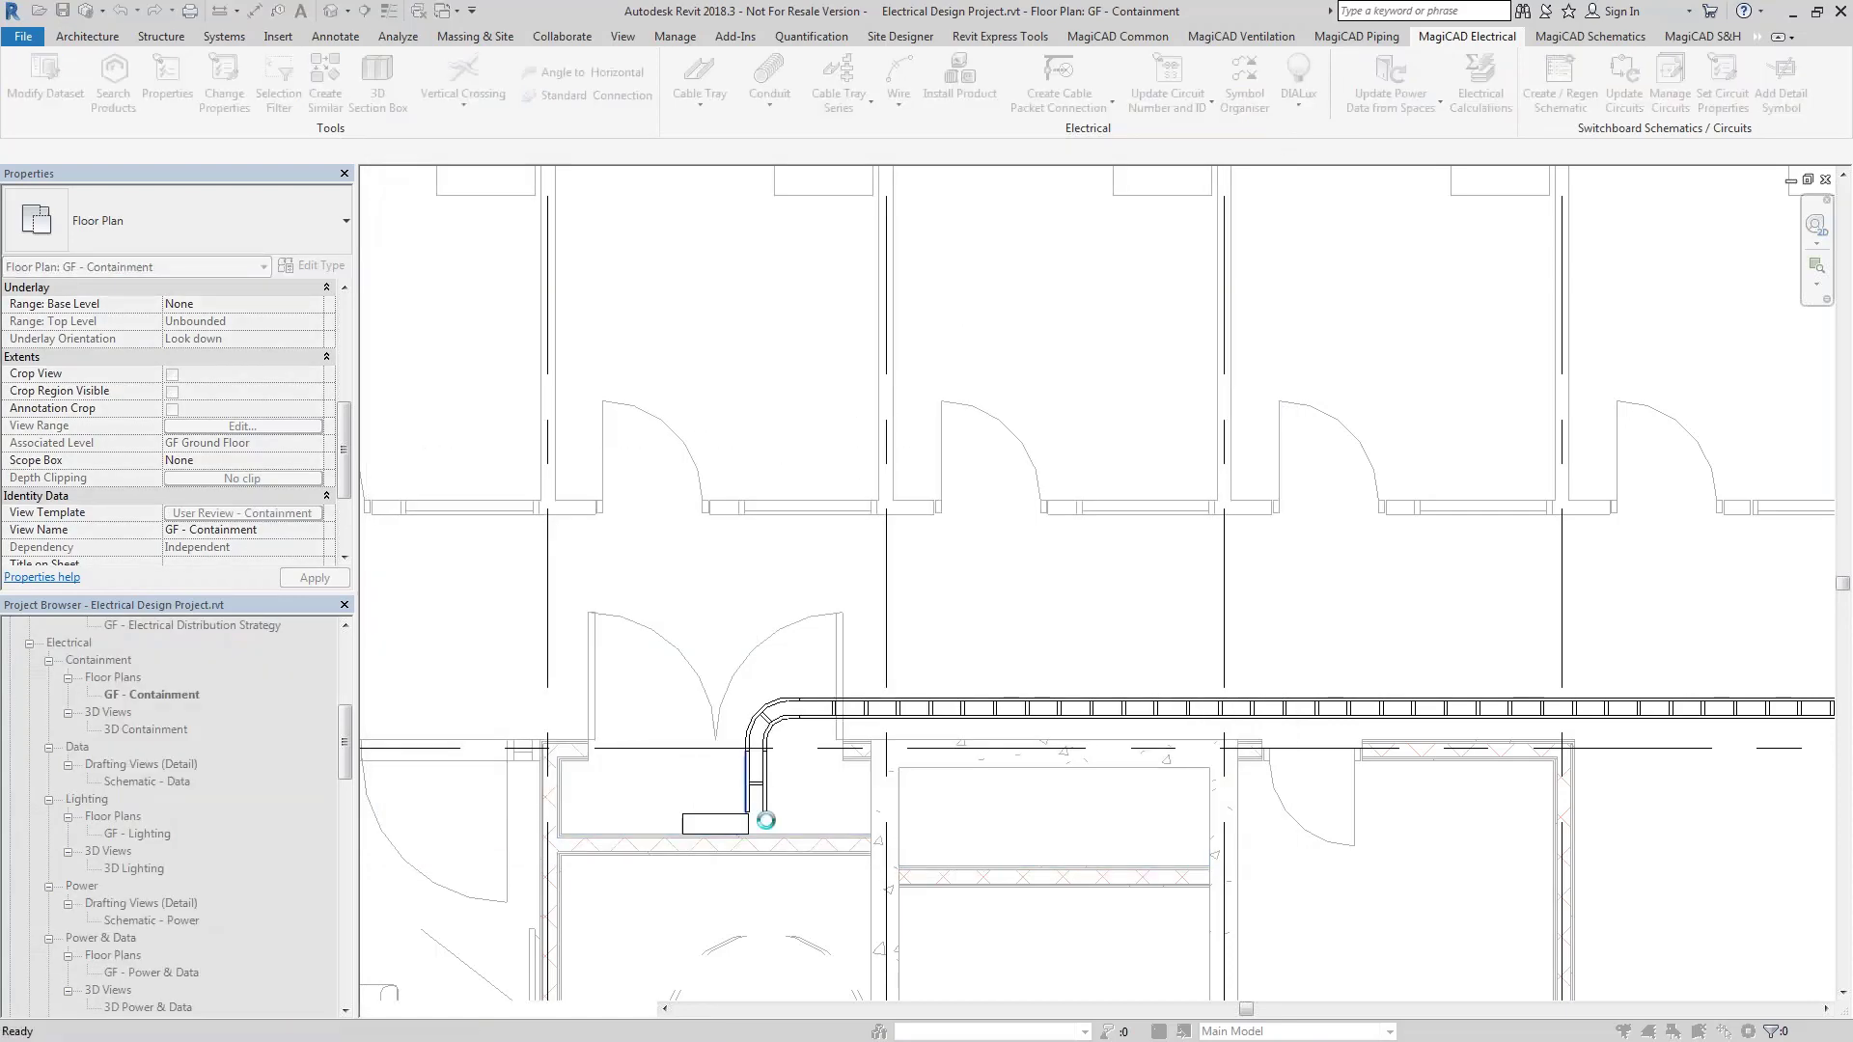
pyautogui.click(758, 772)
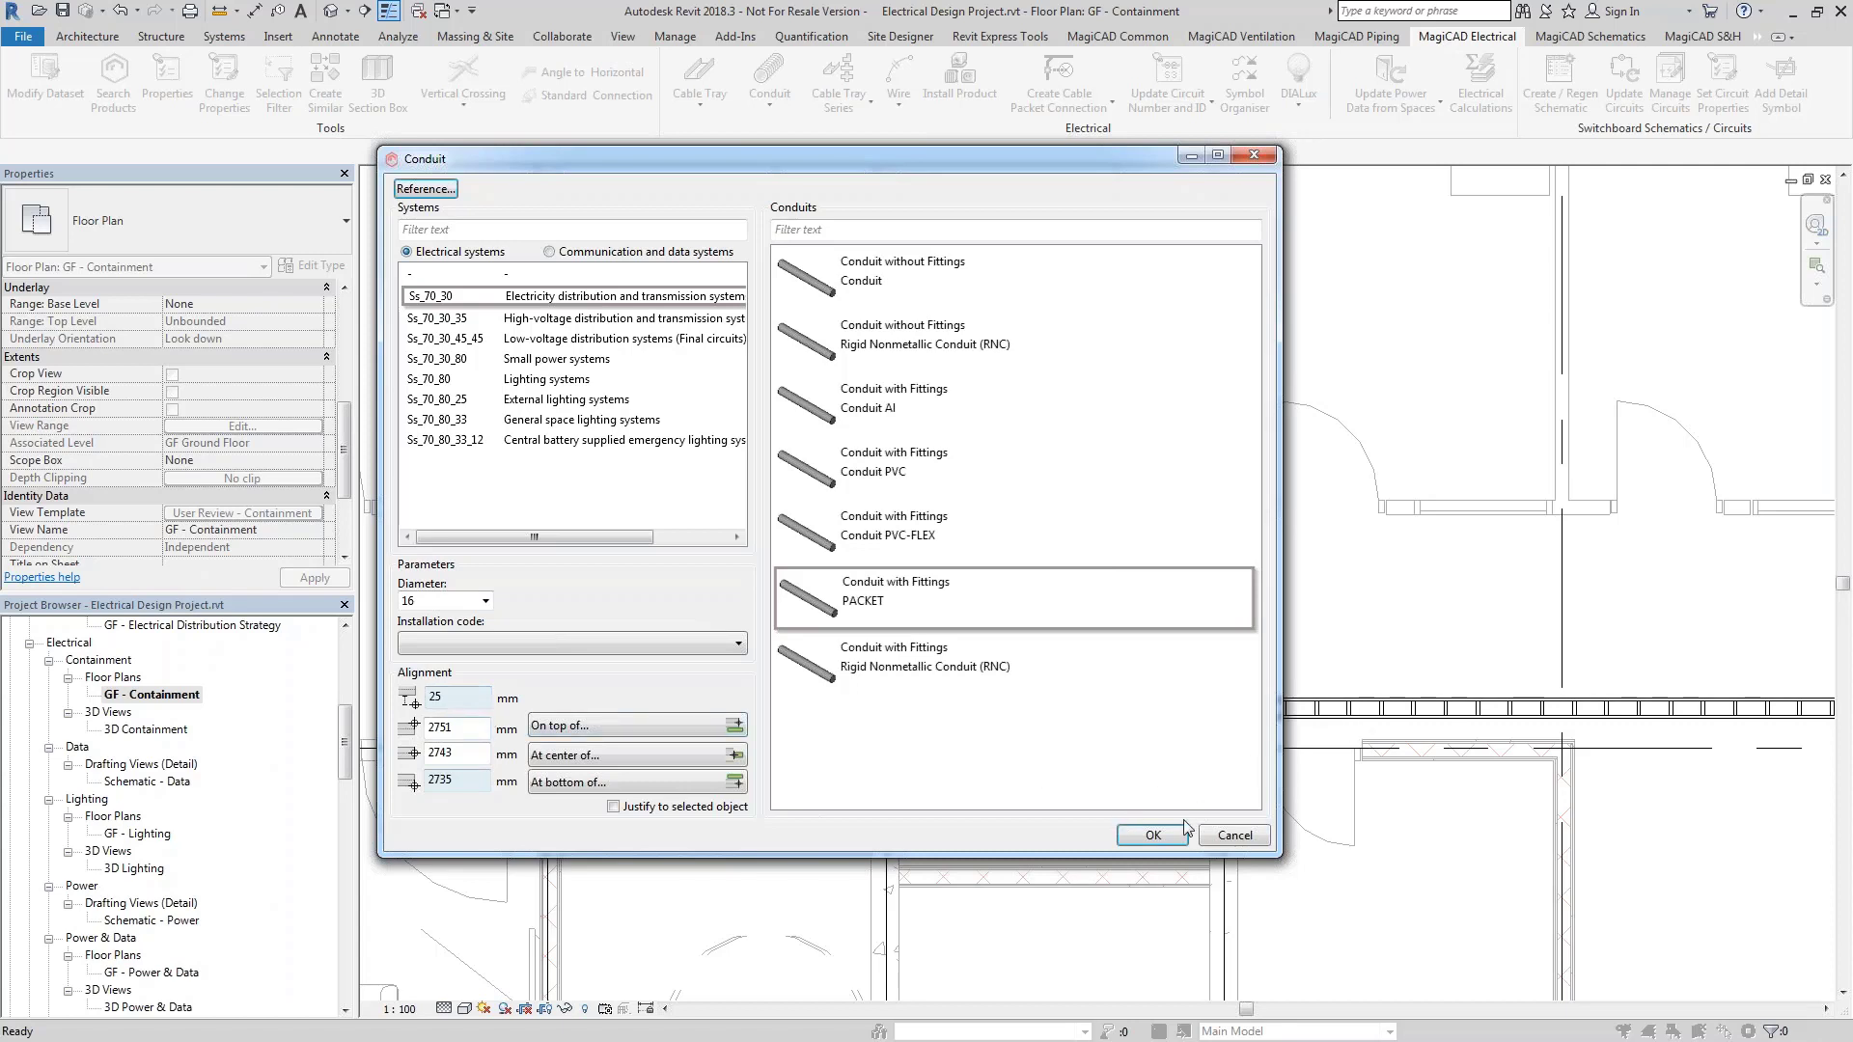
pyautogui.click(1154, 836)
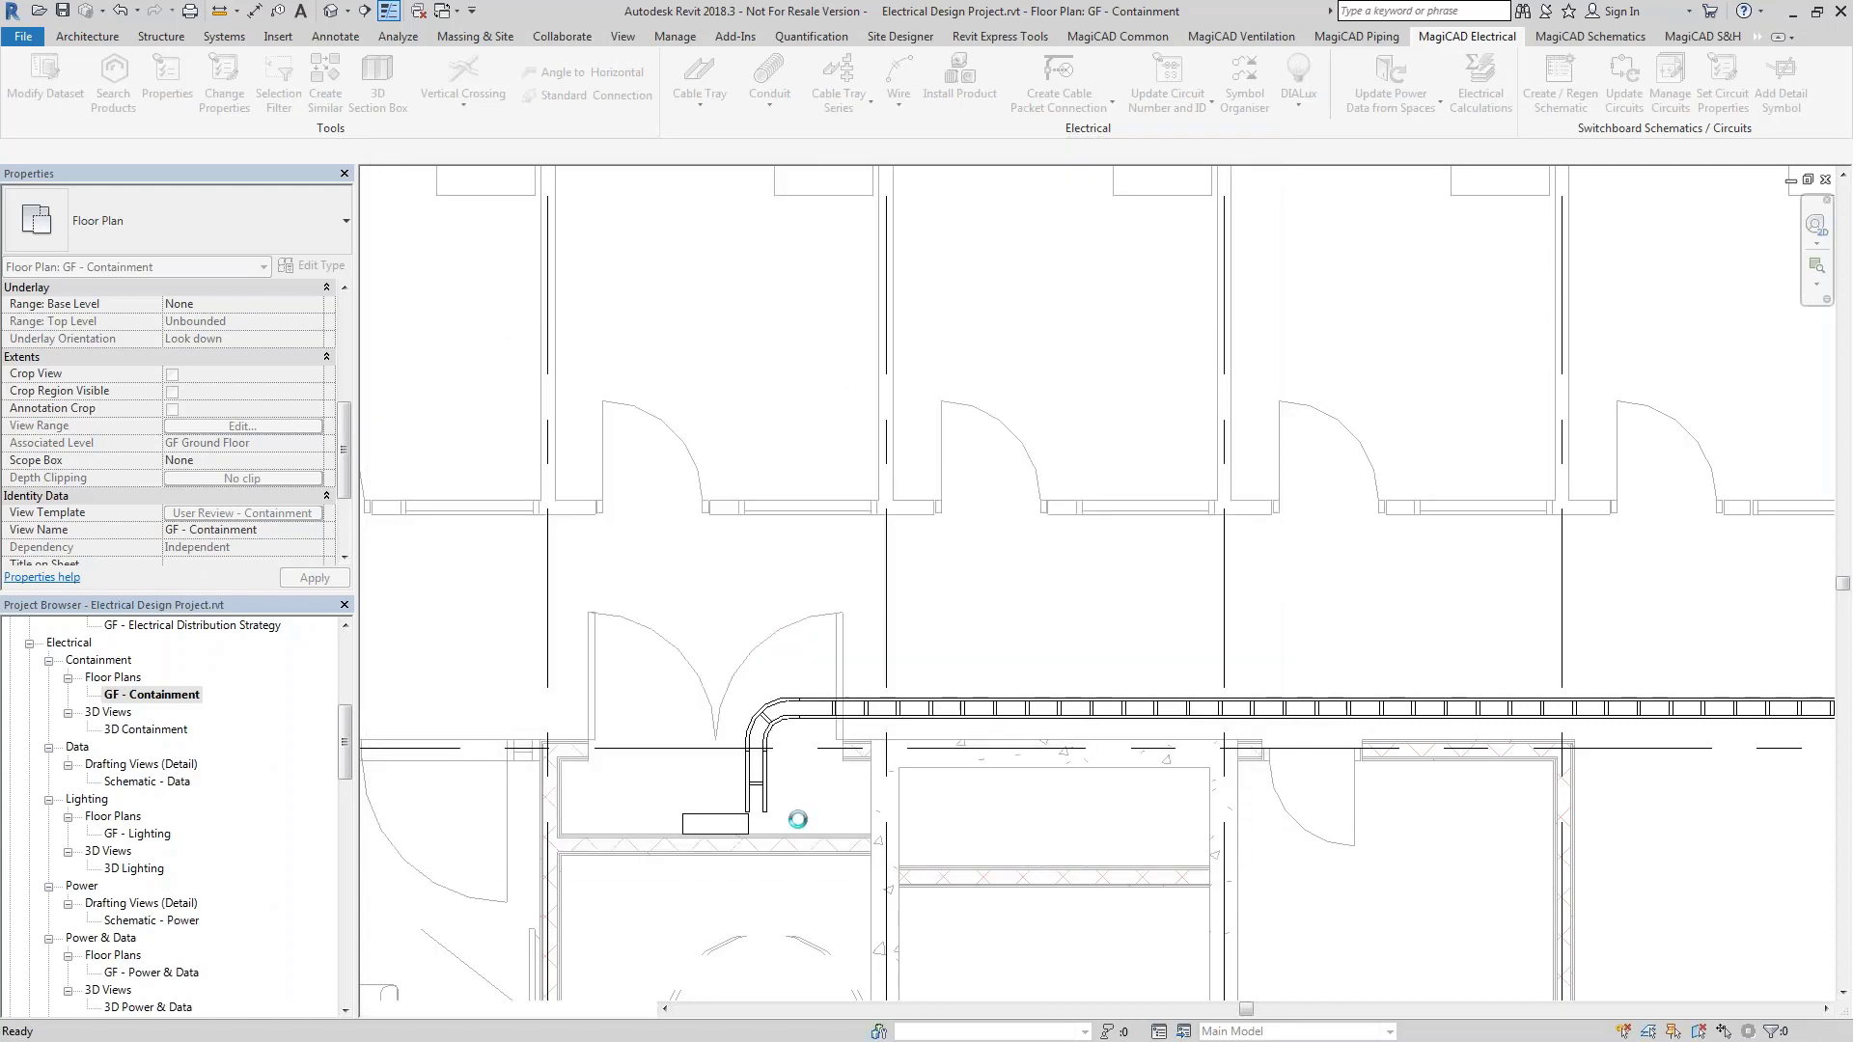
# Draw the 16 mm PACKET conduit from the distribution board alongside the ladder on gridline D to just before the bend at gridline 10
pyautogui.scroll(2, 735, 816)
pyautogui.click(736, 817)
pyautogui.scroll(2, 736, 825)
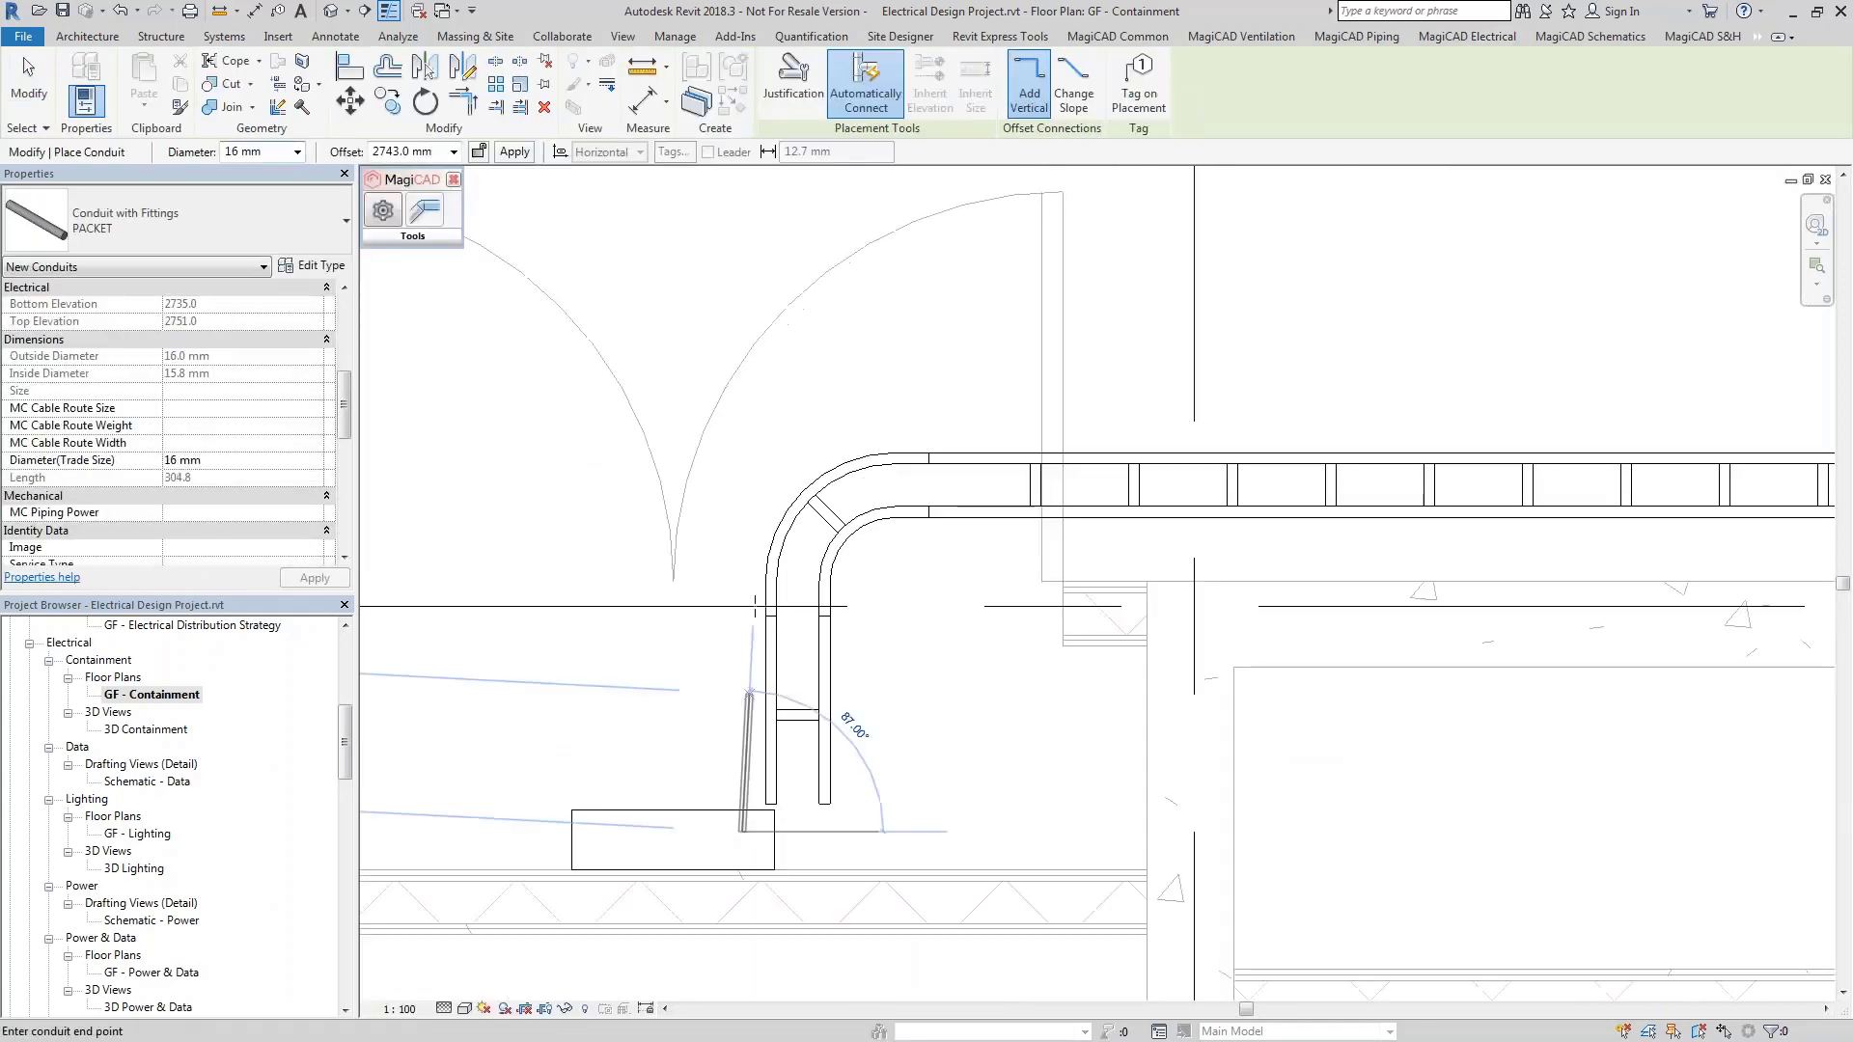
pyautogui.click(744, 522)
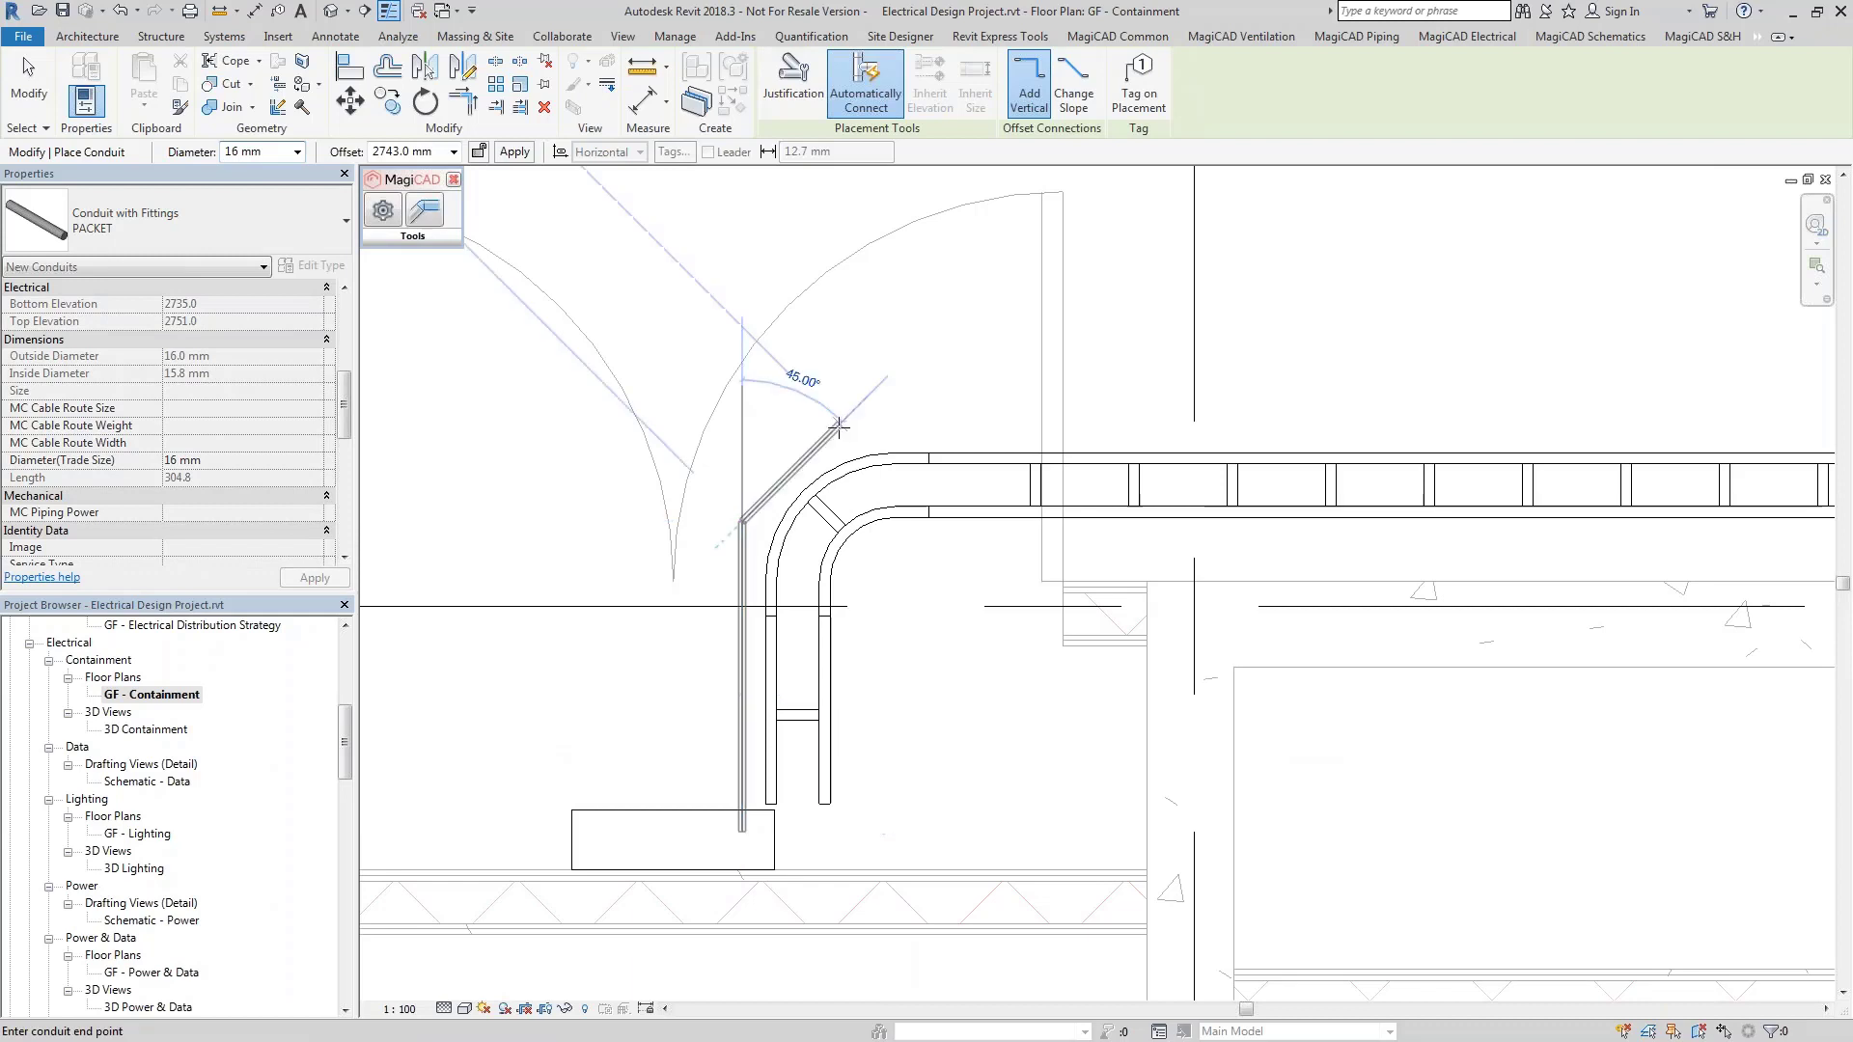
pyautogui.scroll(-4, 839, 425)
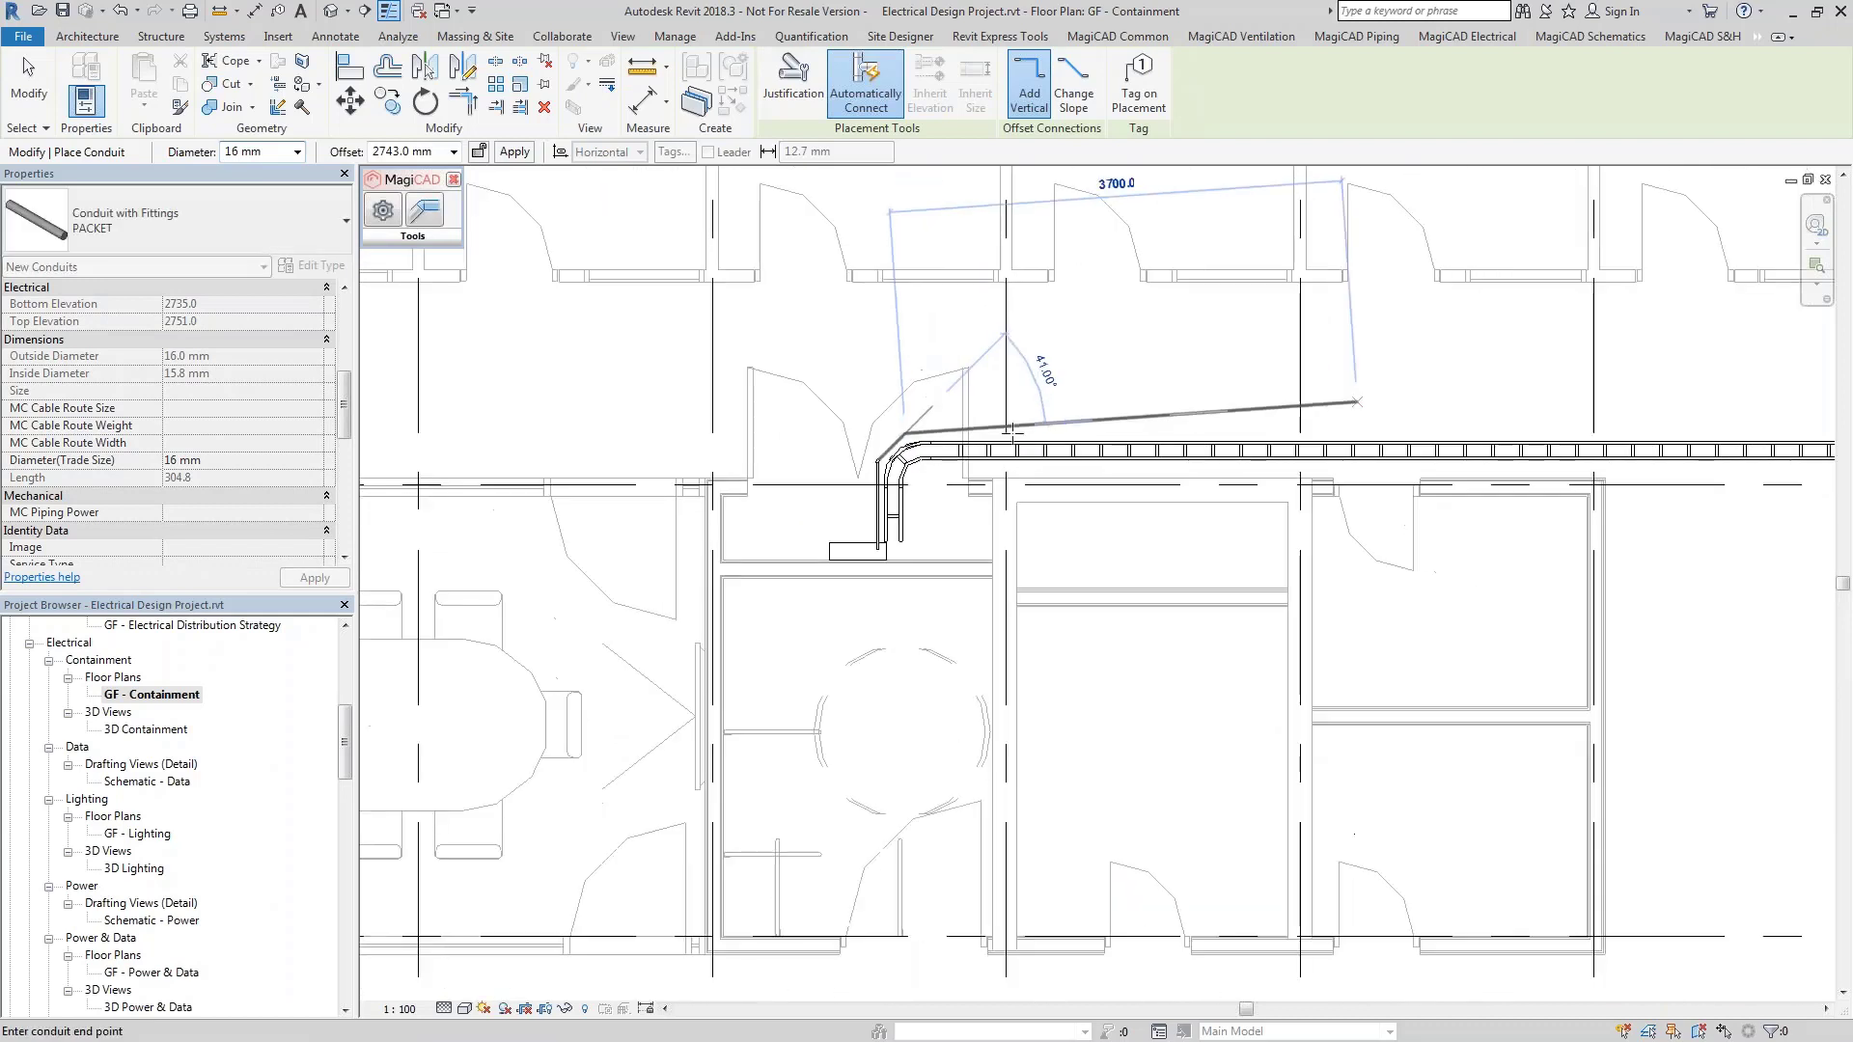
pyautogui.moveTo(1341, 367); pyautogui.dragTo(708, 432, button='middle')
pyautogui.scroll(5, 1158, 461)
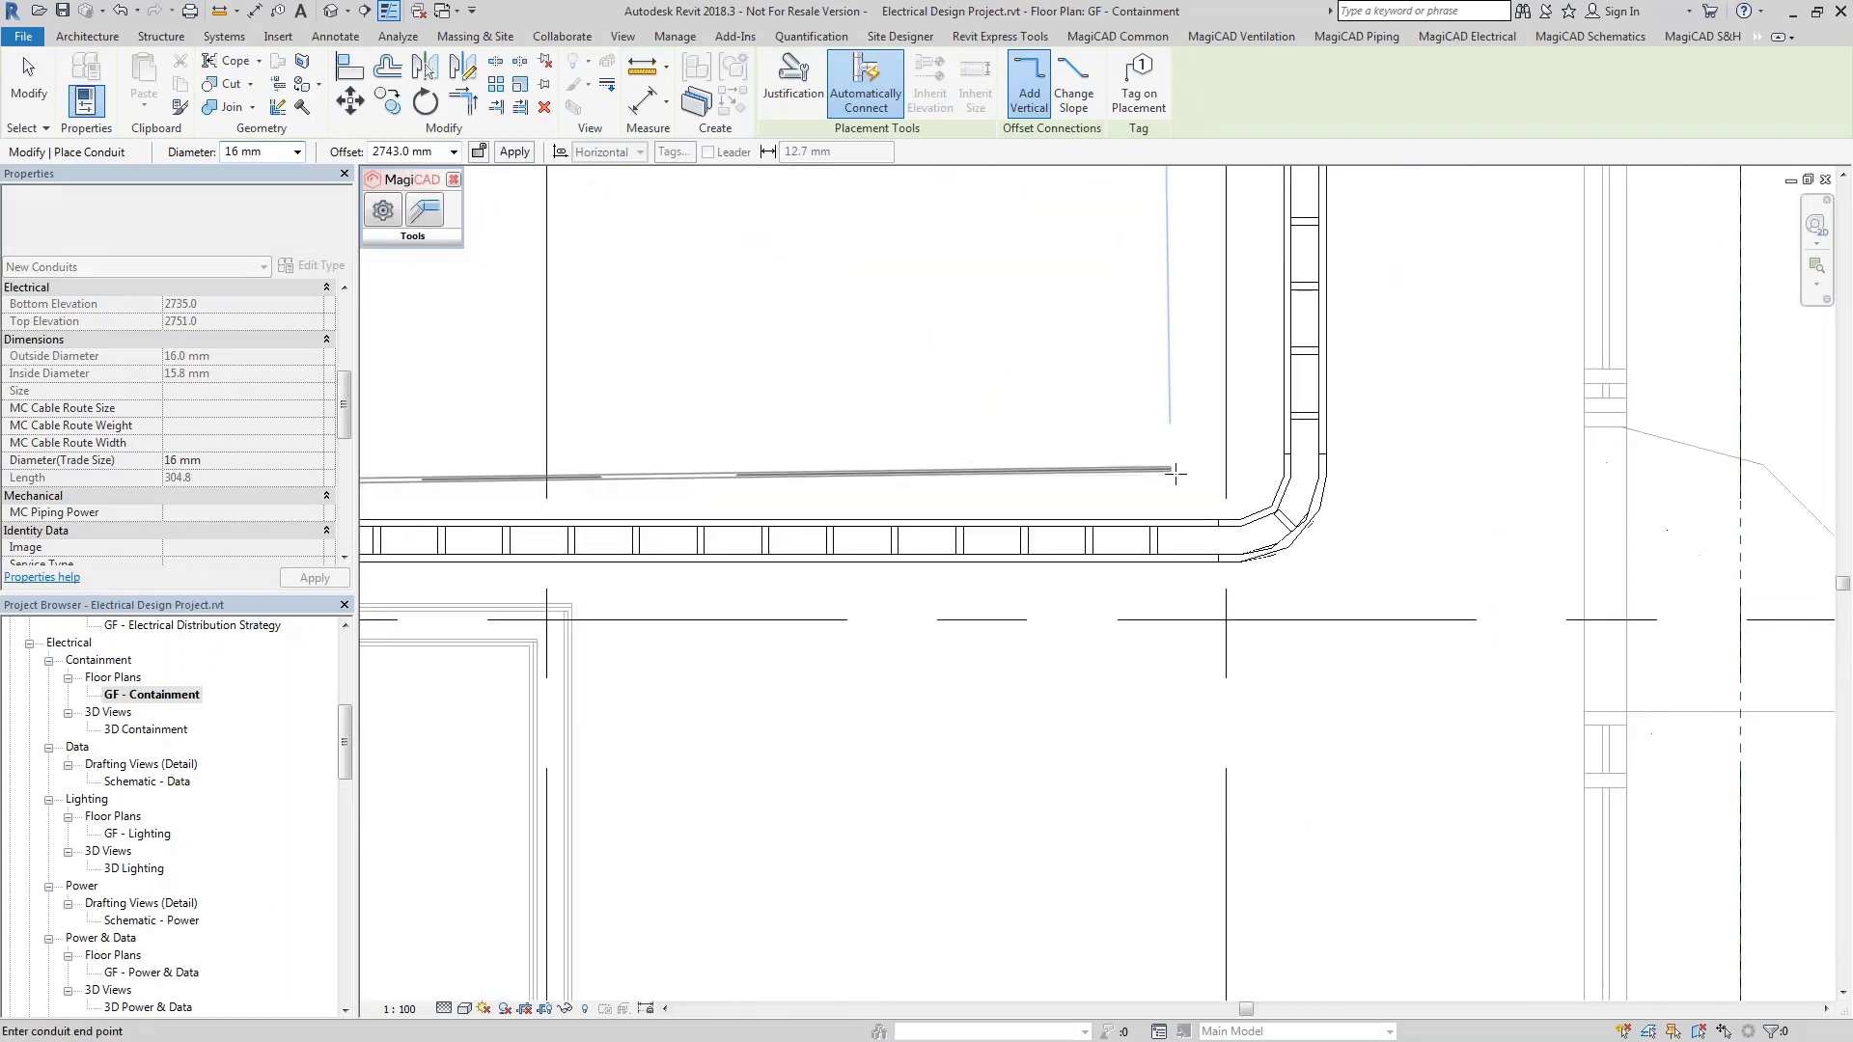
pyautogui.click(1207, 500)
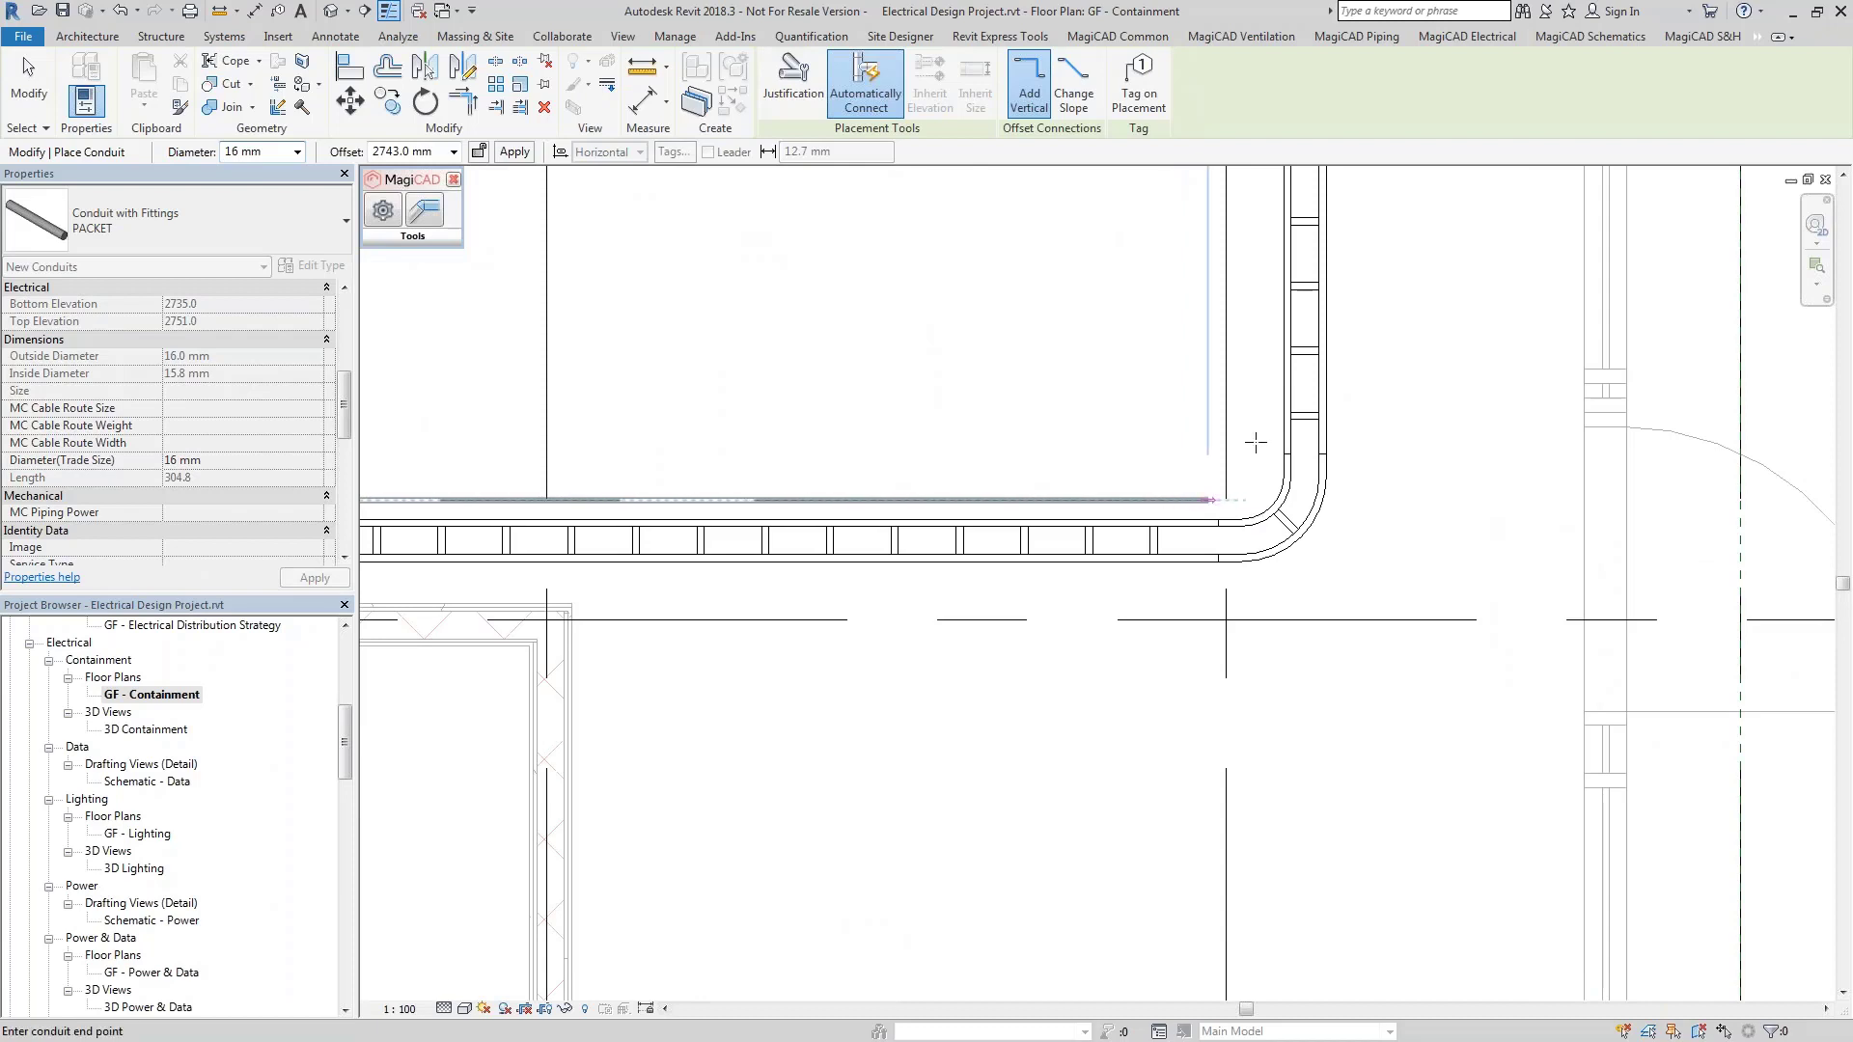
# Continue the conduit beside the ladder up gridline 10 and along the diagonal run to the bend near gridline G
pyautogui.scroll(-4, 1240, 396)
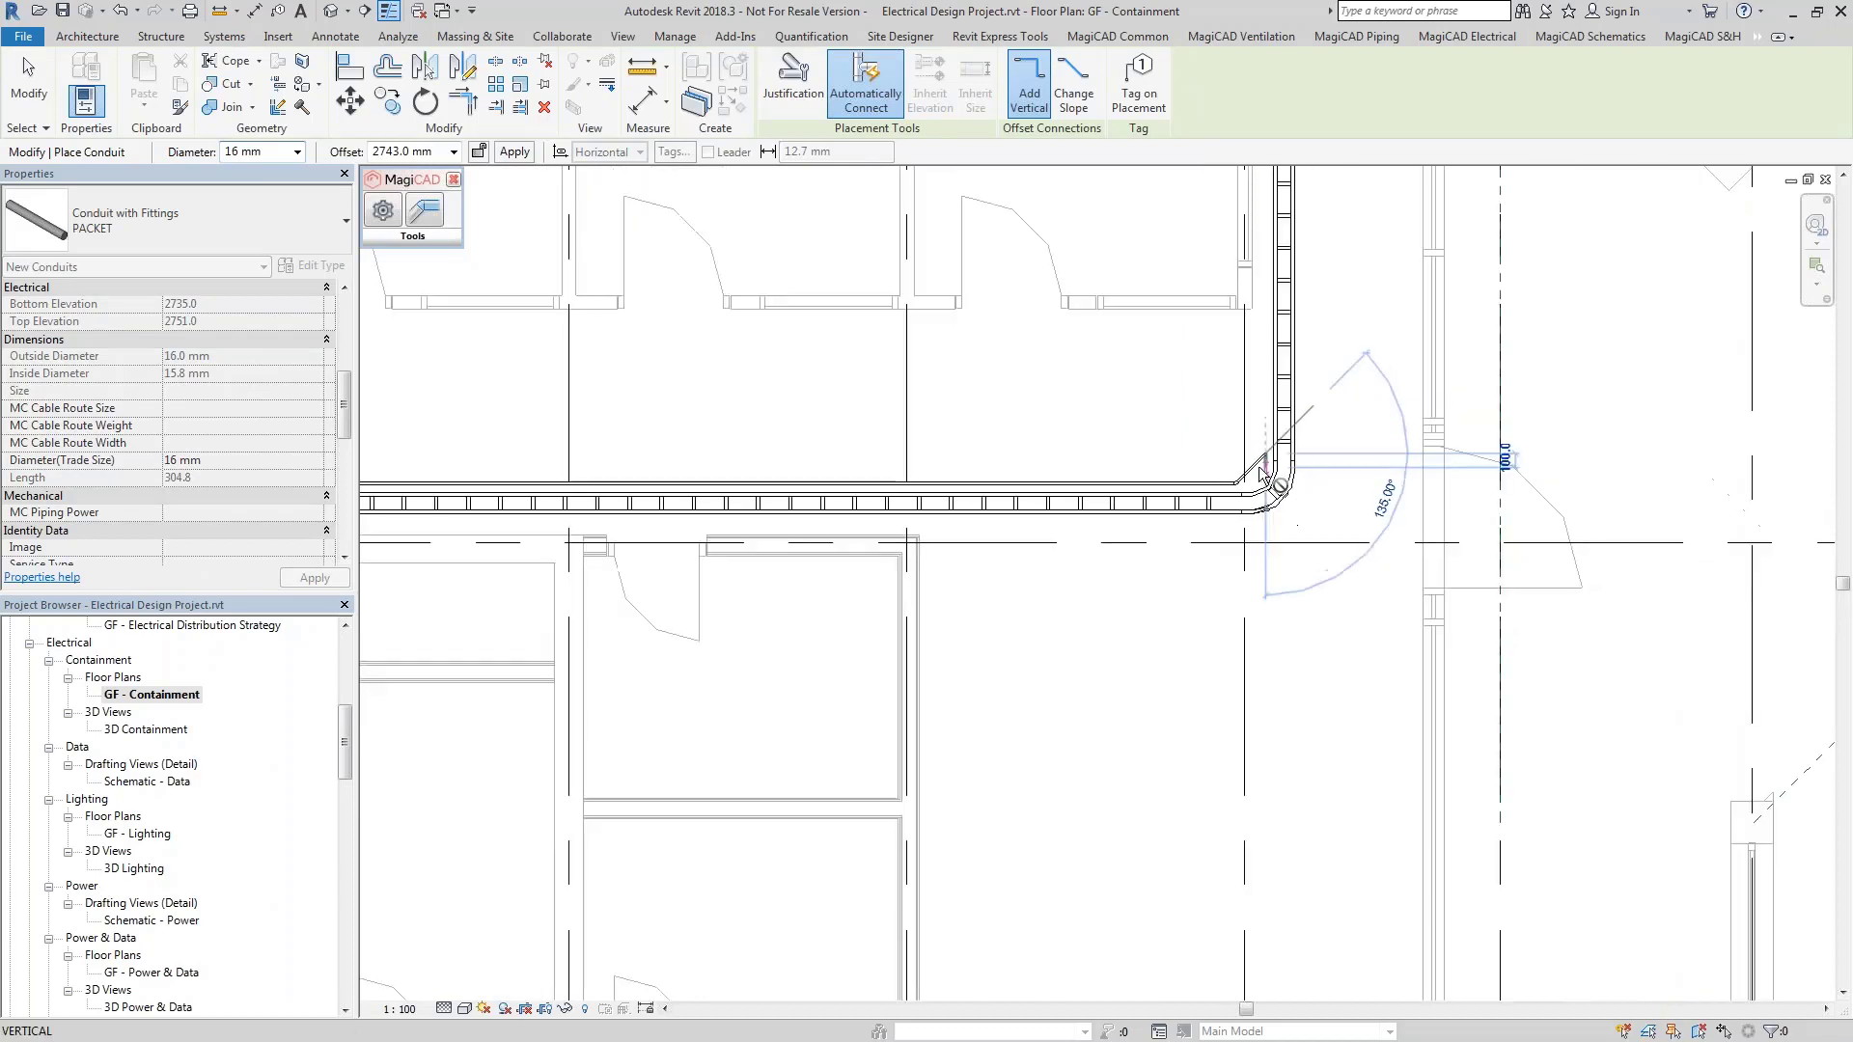
pyautogui.moveTo(1240, 390); pyautogui.dragTo(1254, 125, button='middle')
pyautogui.scroll(4, 1274, 543)
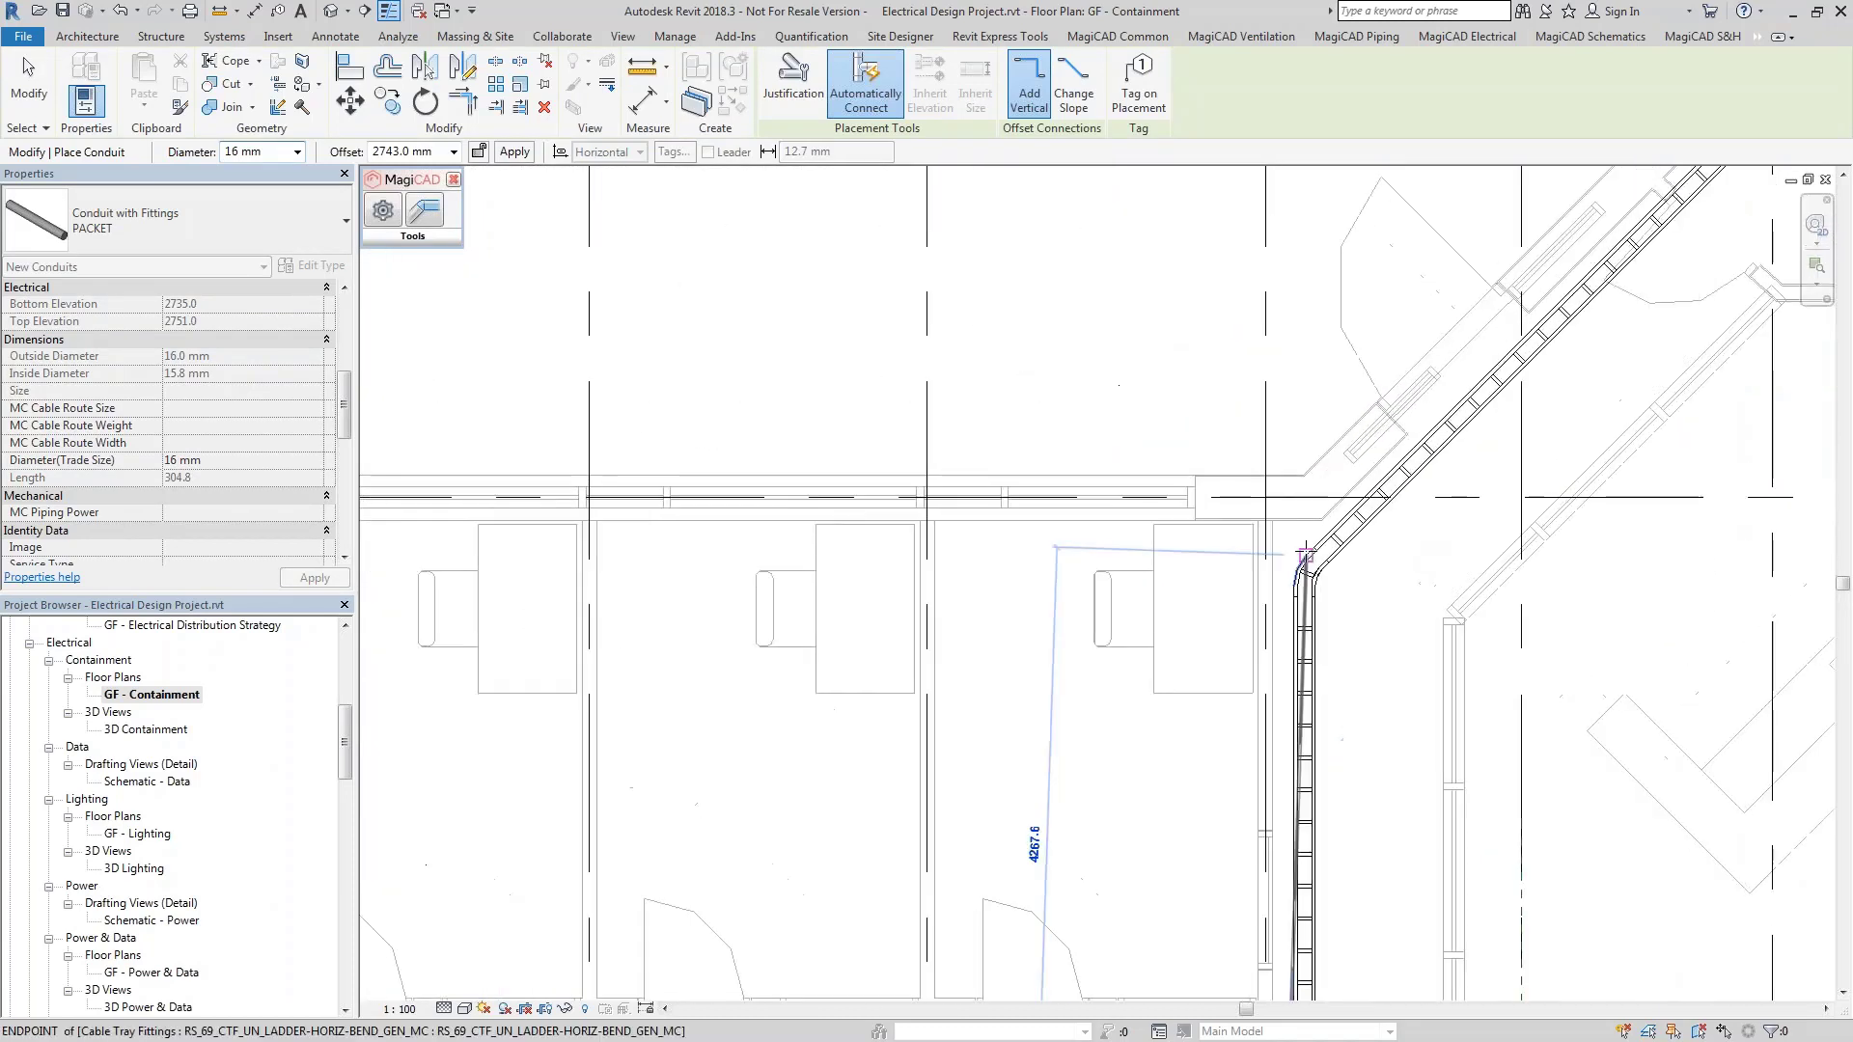
pyautogui.scroll(-4, 1274, 544)
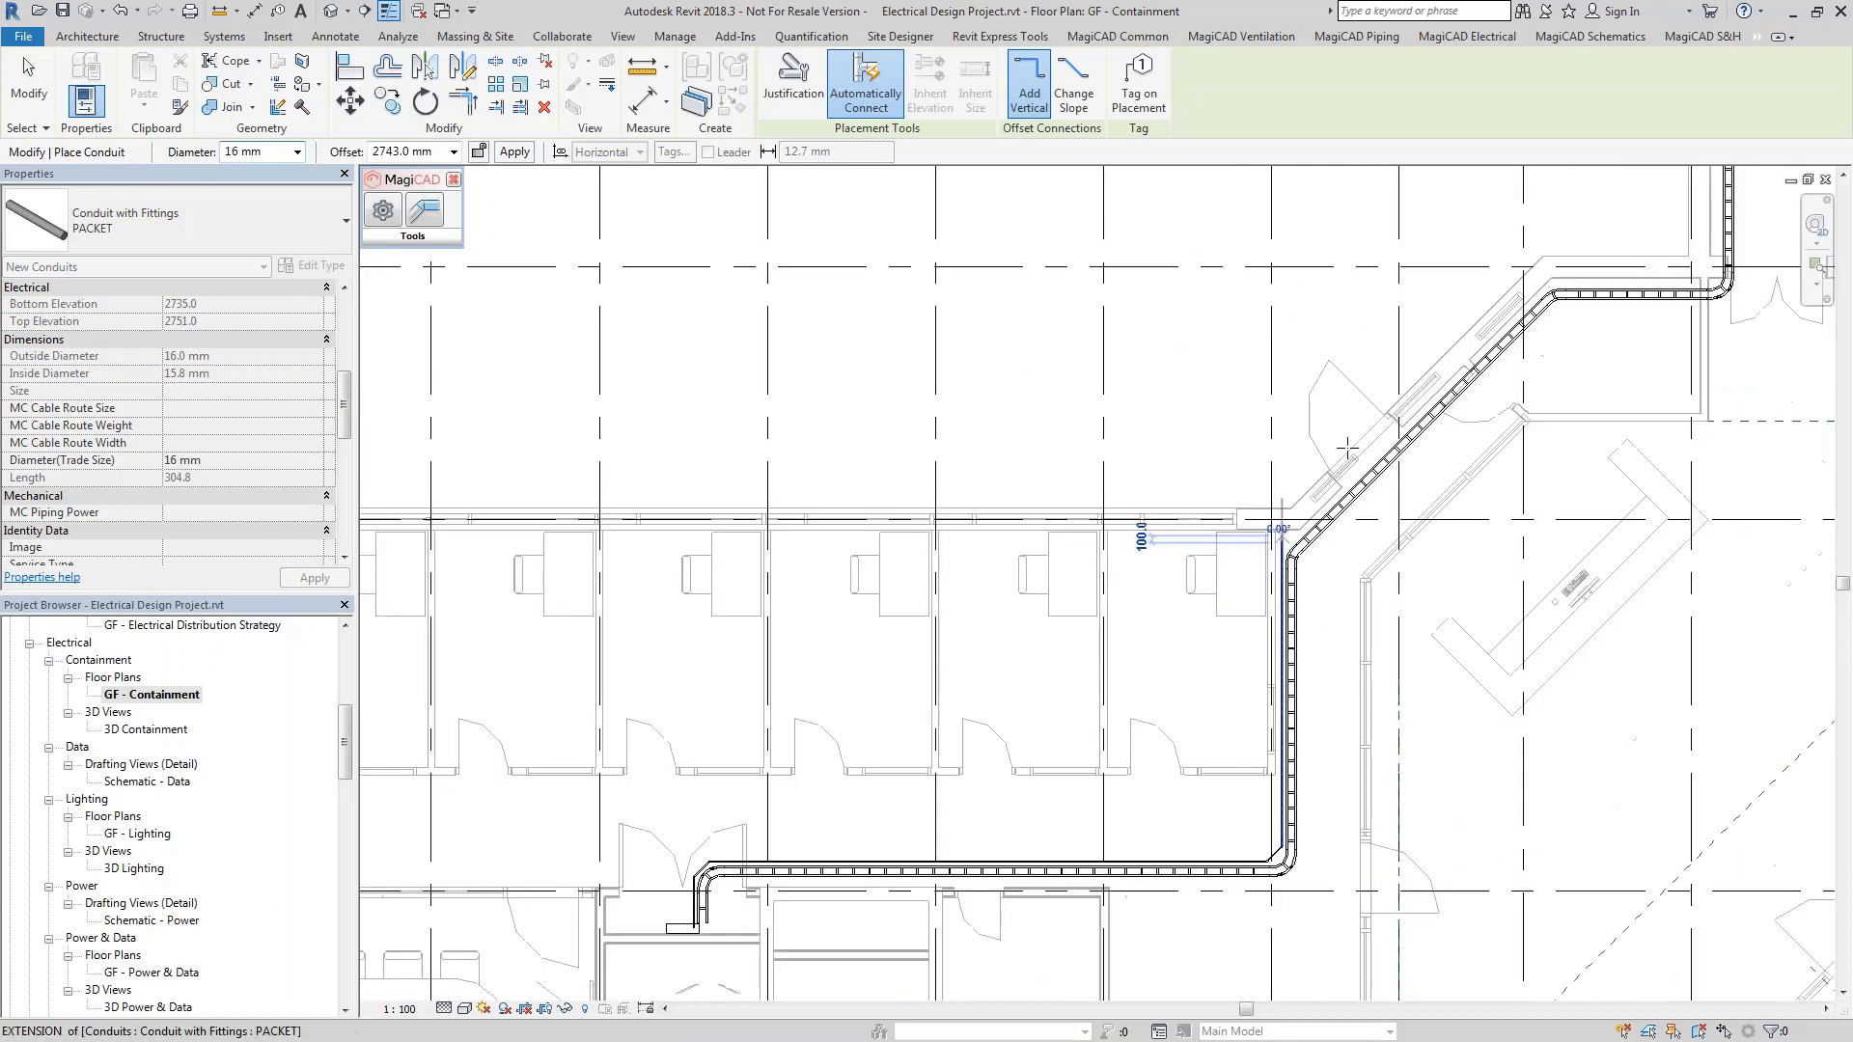
pyautogui.moveTo(1418, 359); pyautogui.dragTo(1336, 417, button='middle')
pyautogui.scroll(5, 1337, 417)
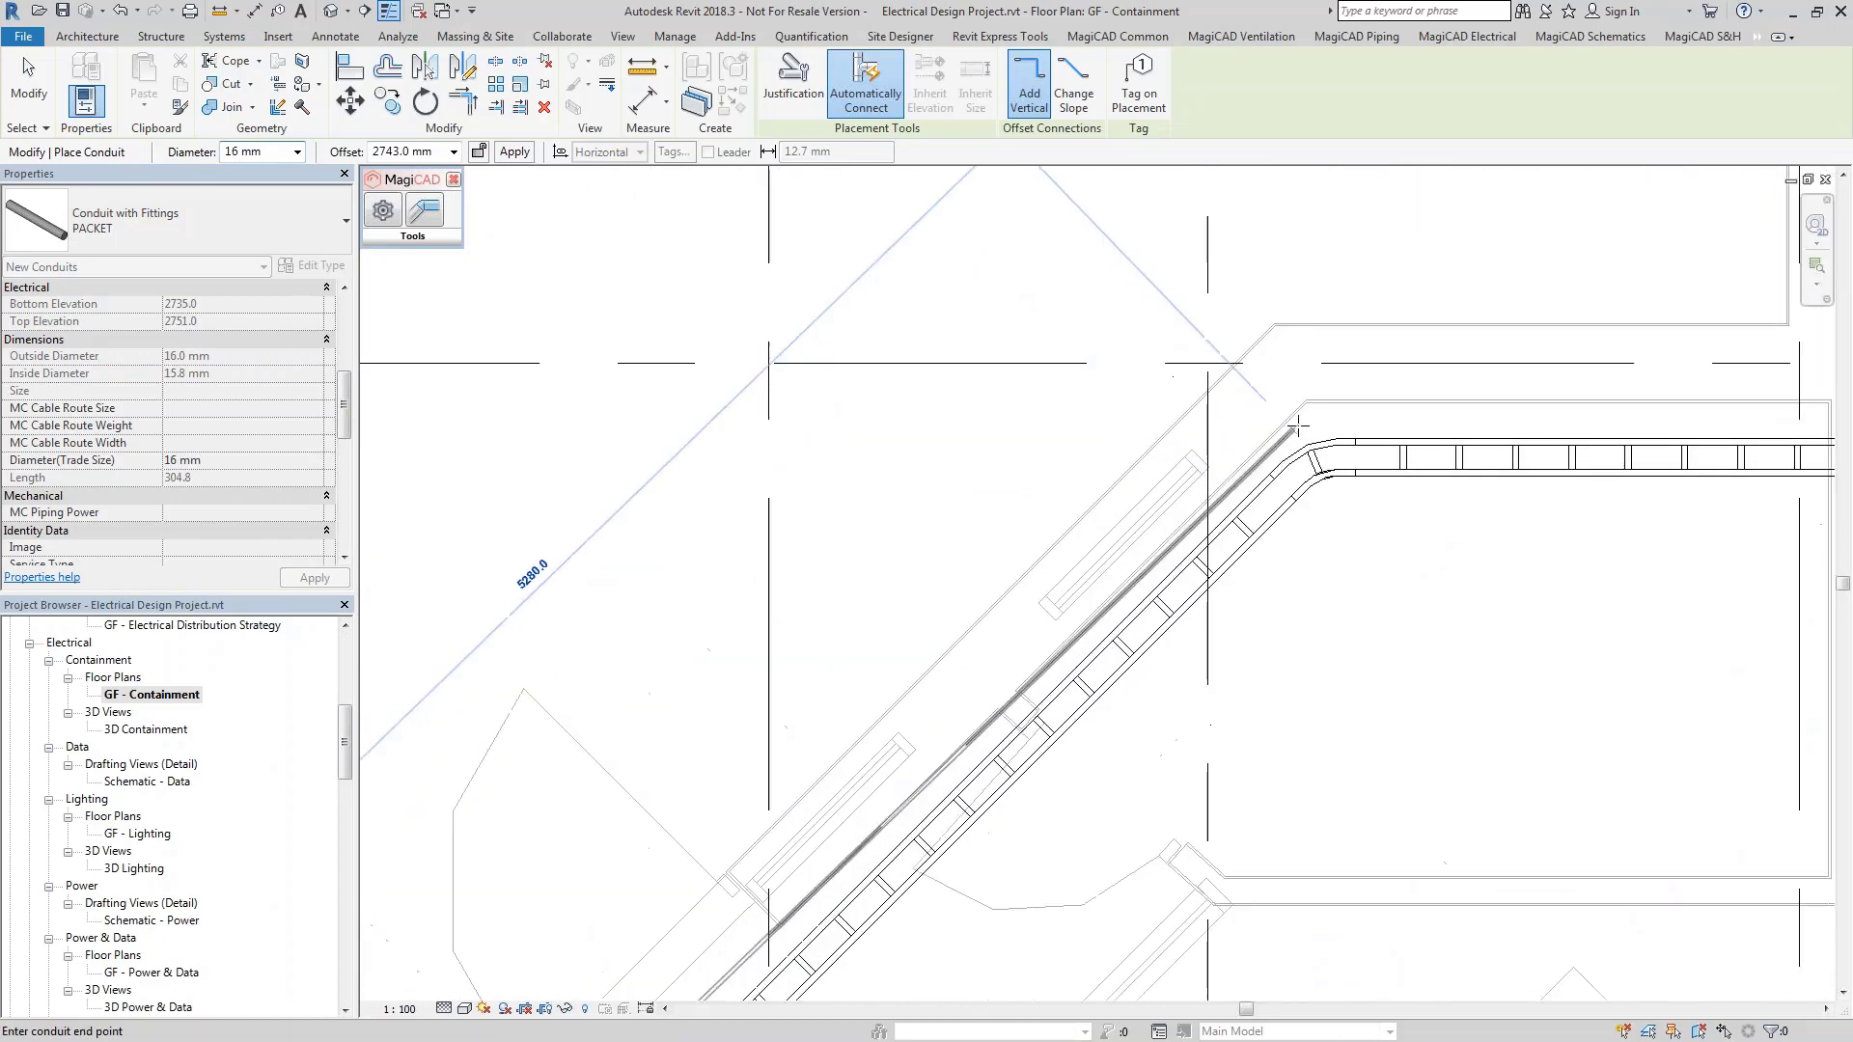
pyautogui.click(1307, 419)
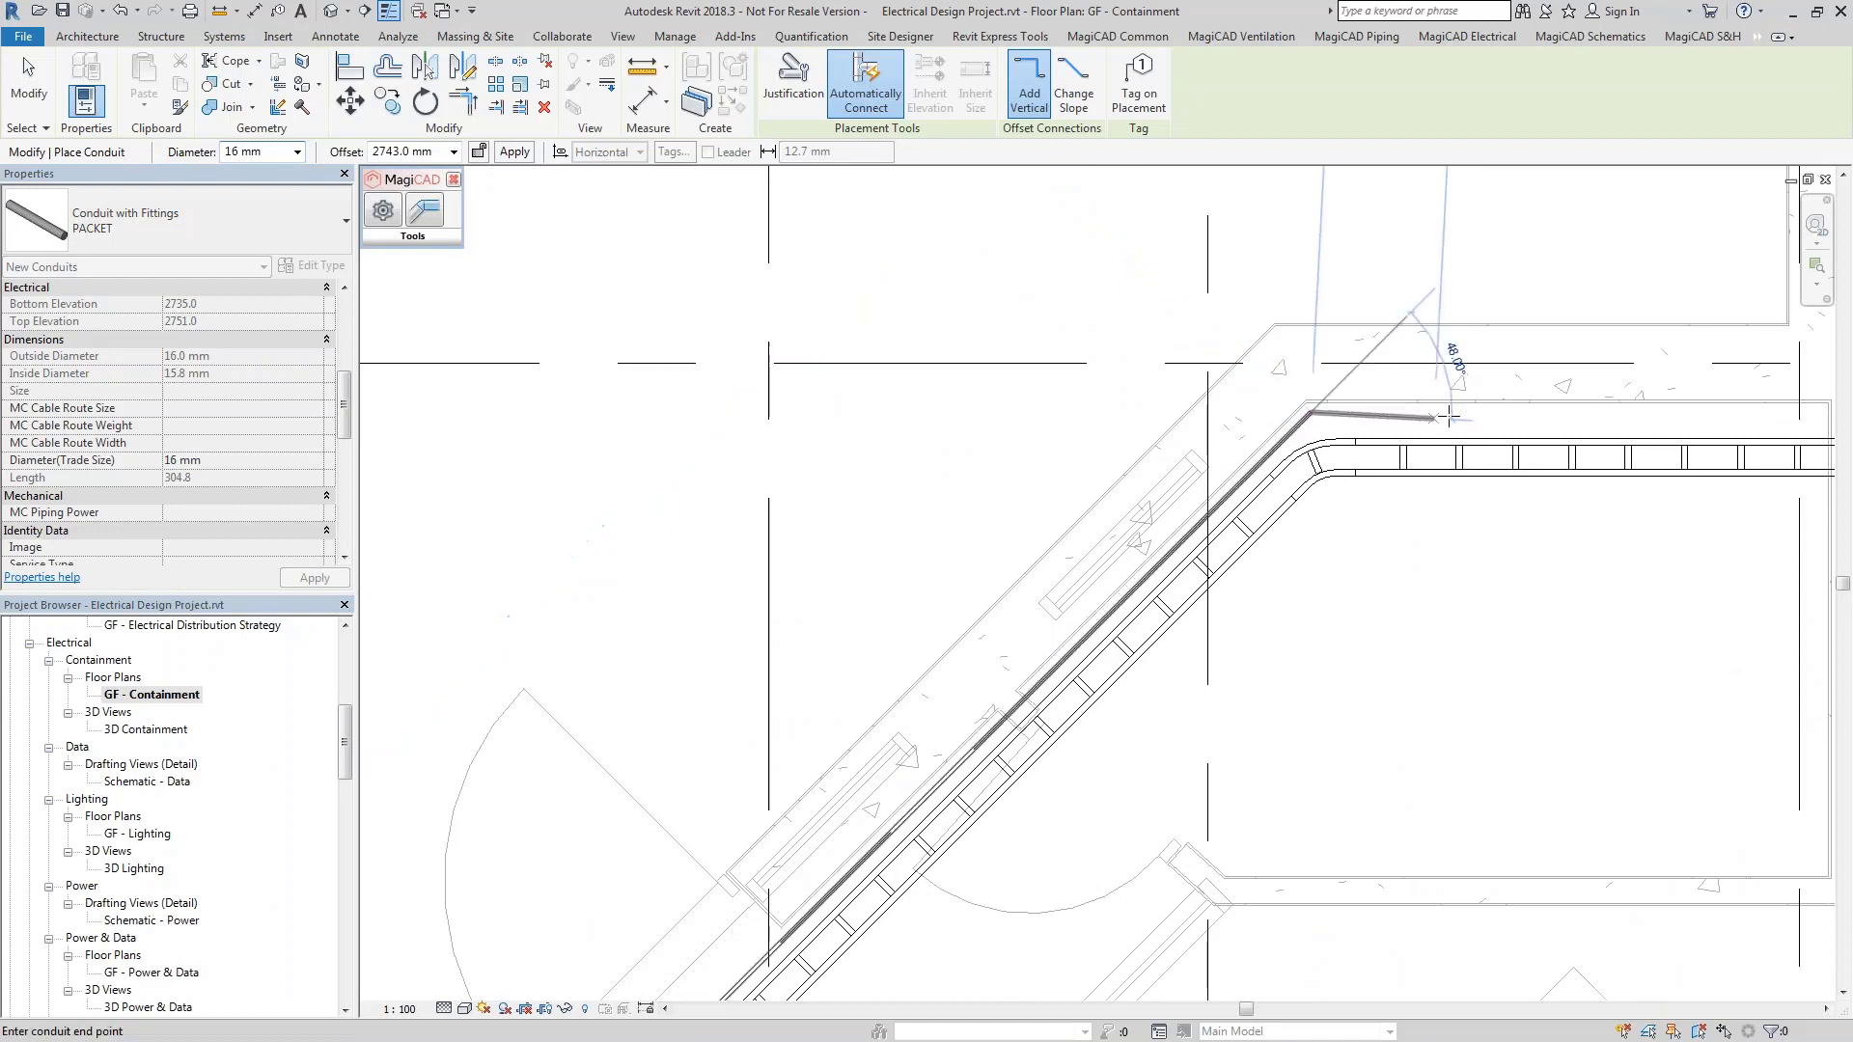
# Continue the conduit alongside the ladder around the bends near gridline 13 and end it inside the large switchboard outline
pyautogui.moveTo(1365, 430); pyautogui.dragTo(979, 436, button='middle')
pyautogui.click(1440, 414)
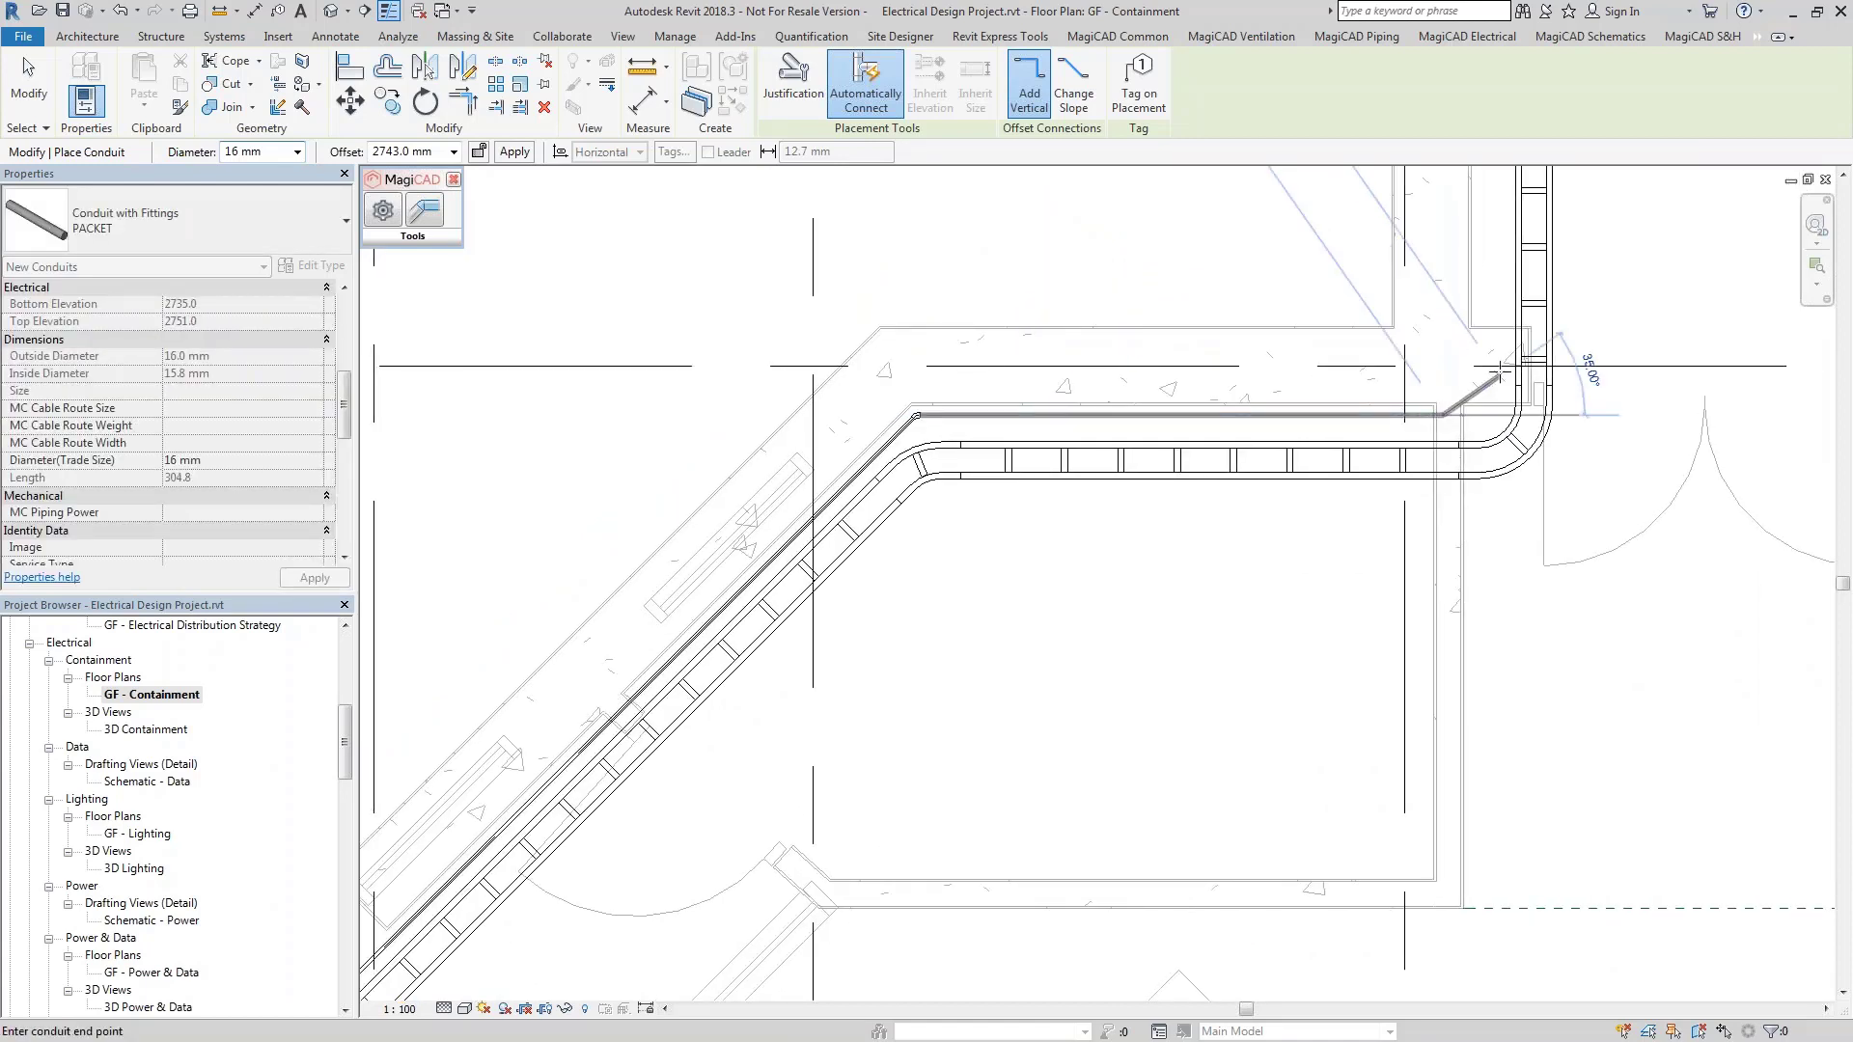
pyautogui.moveTo(1476, 253); pyautogui.dragTo(1541, 429, button='middle')
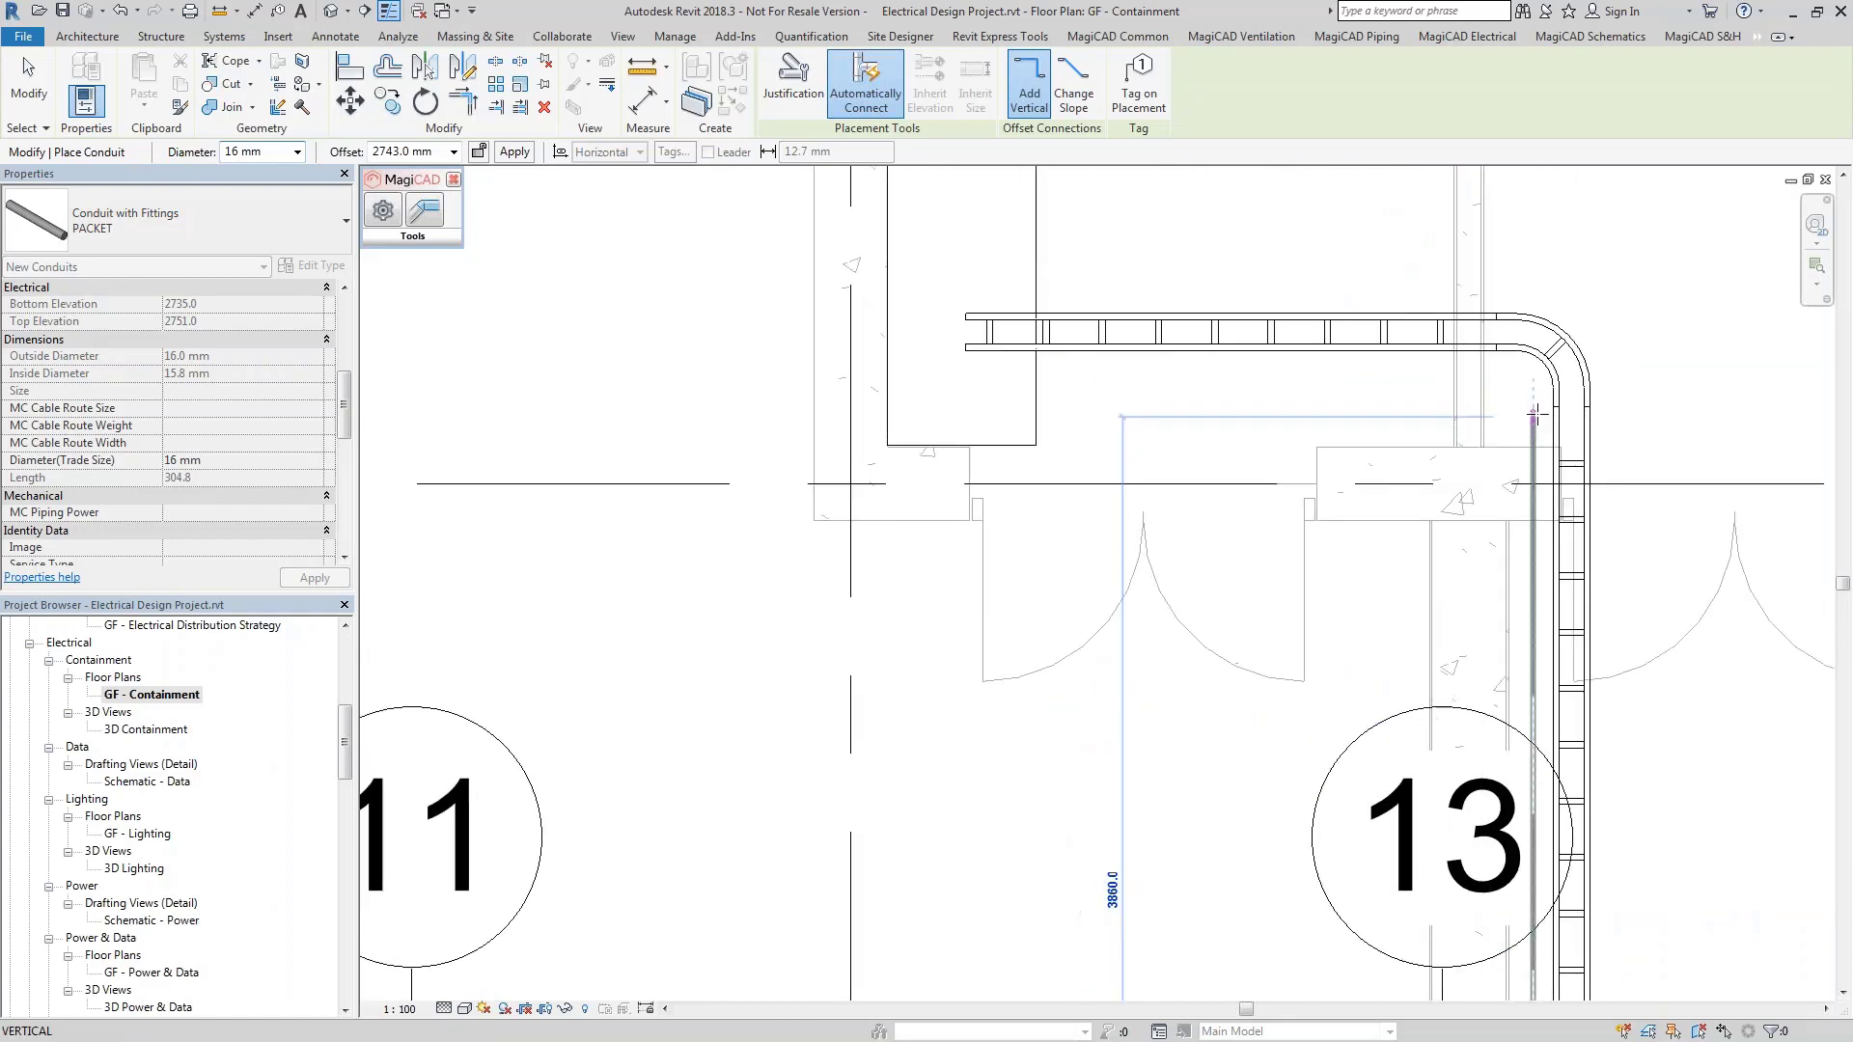
pyautogui.click(1537, 416)
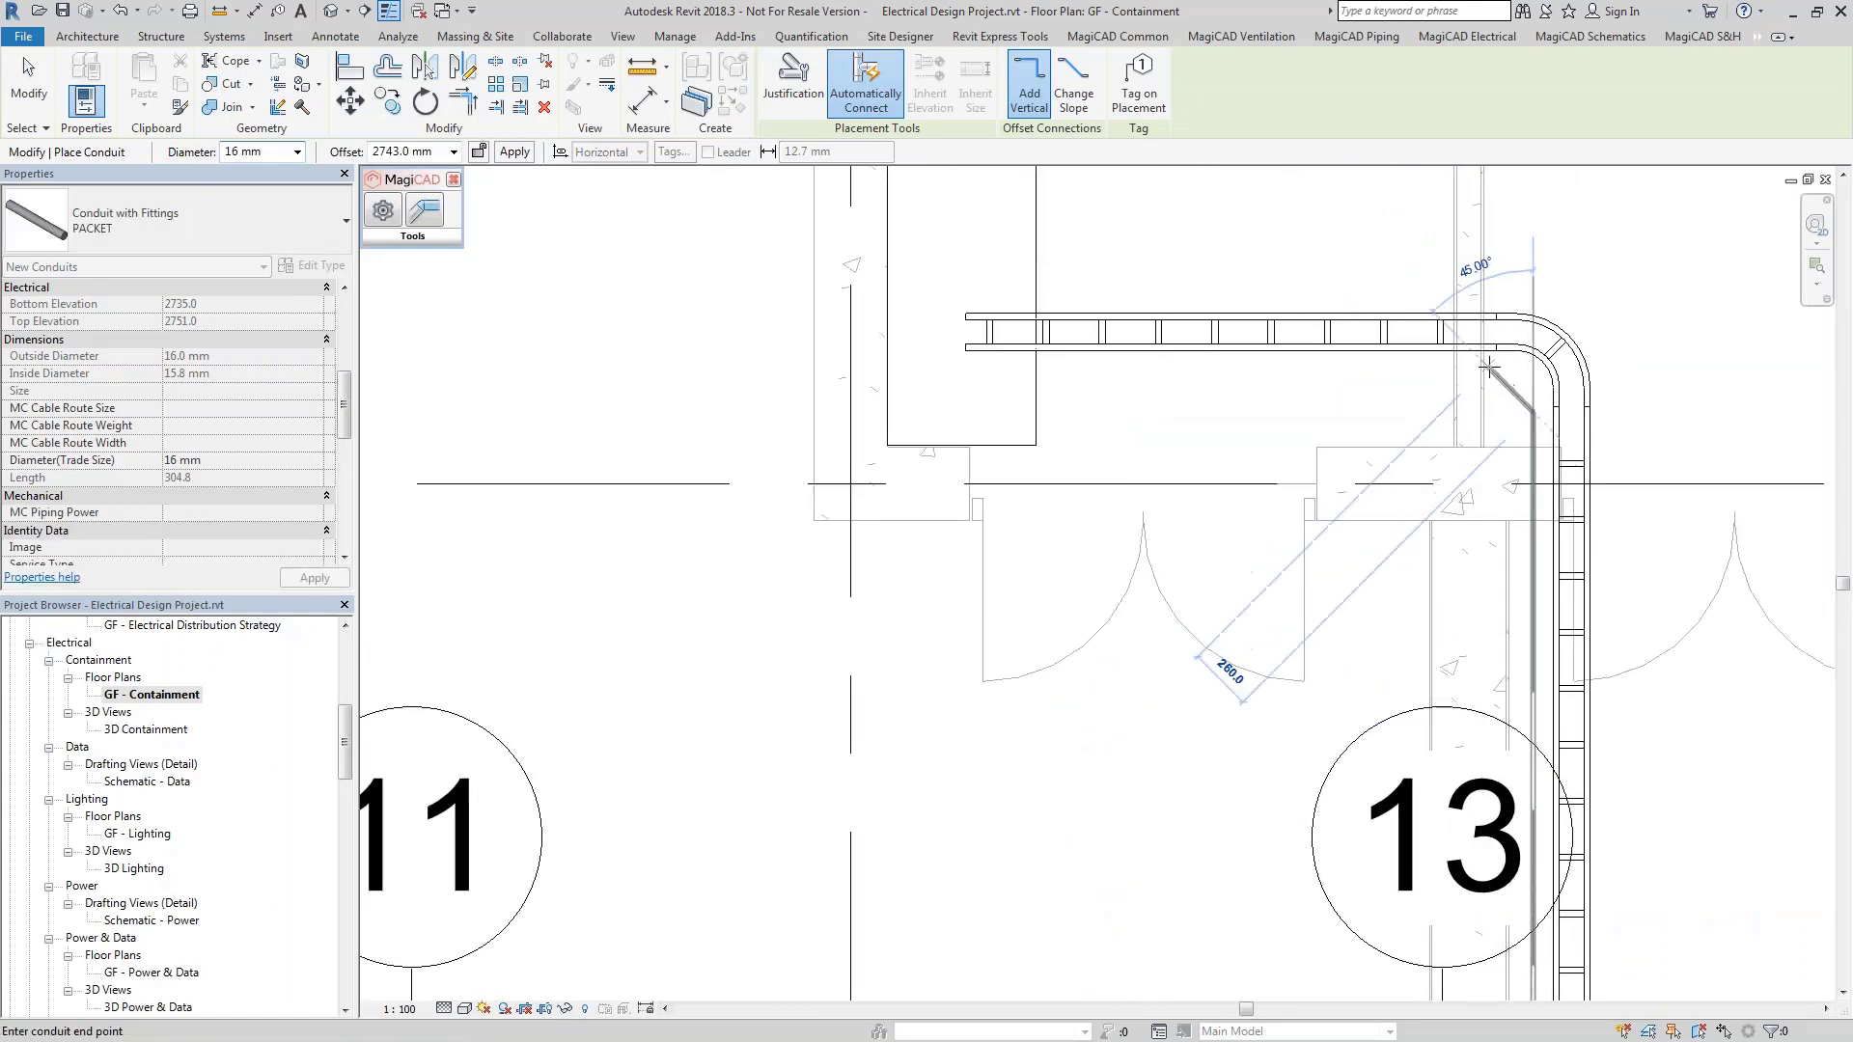
pyautogui.click(1489, 367)
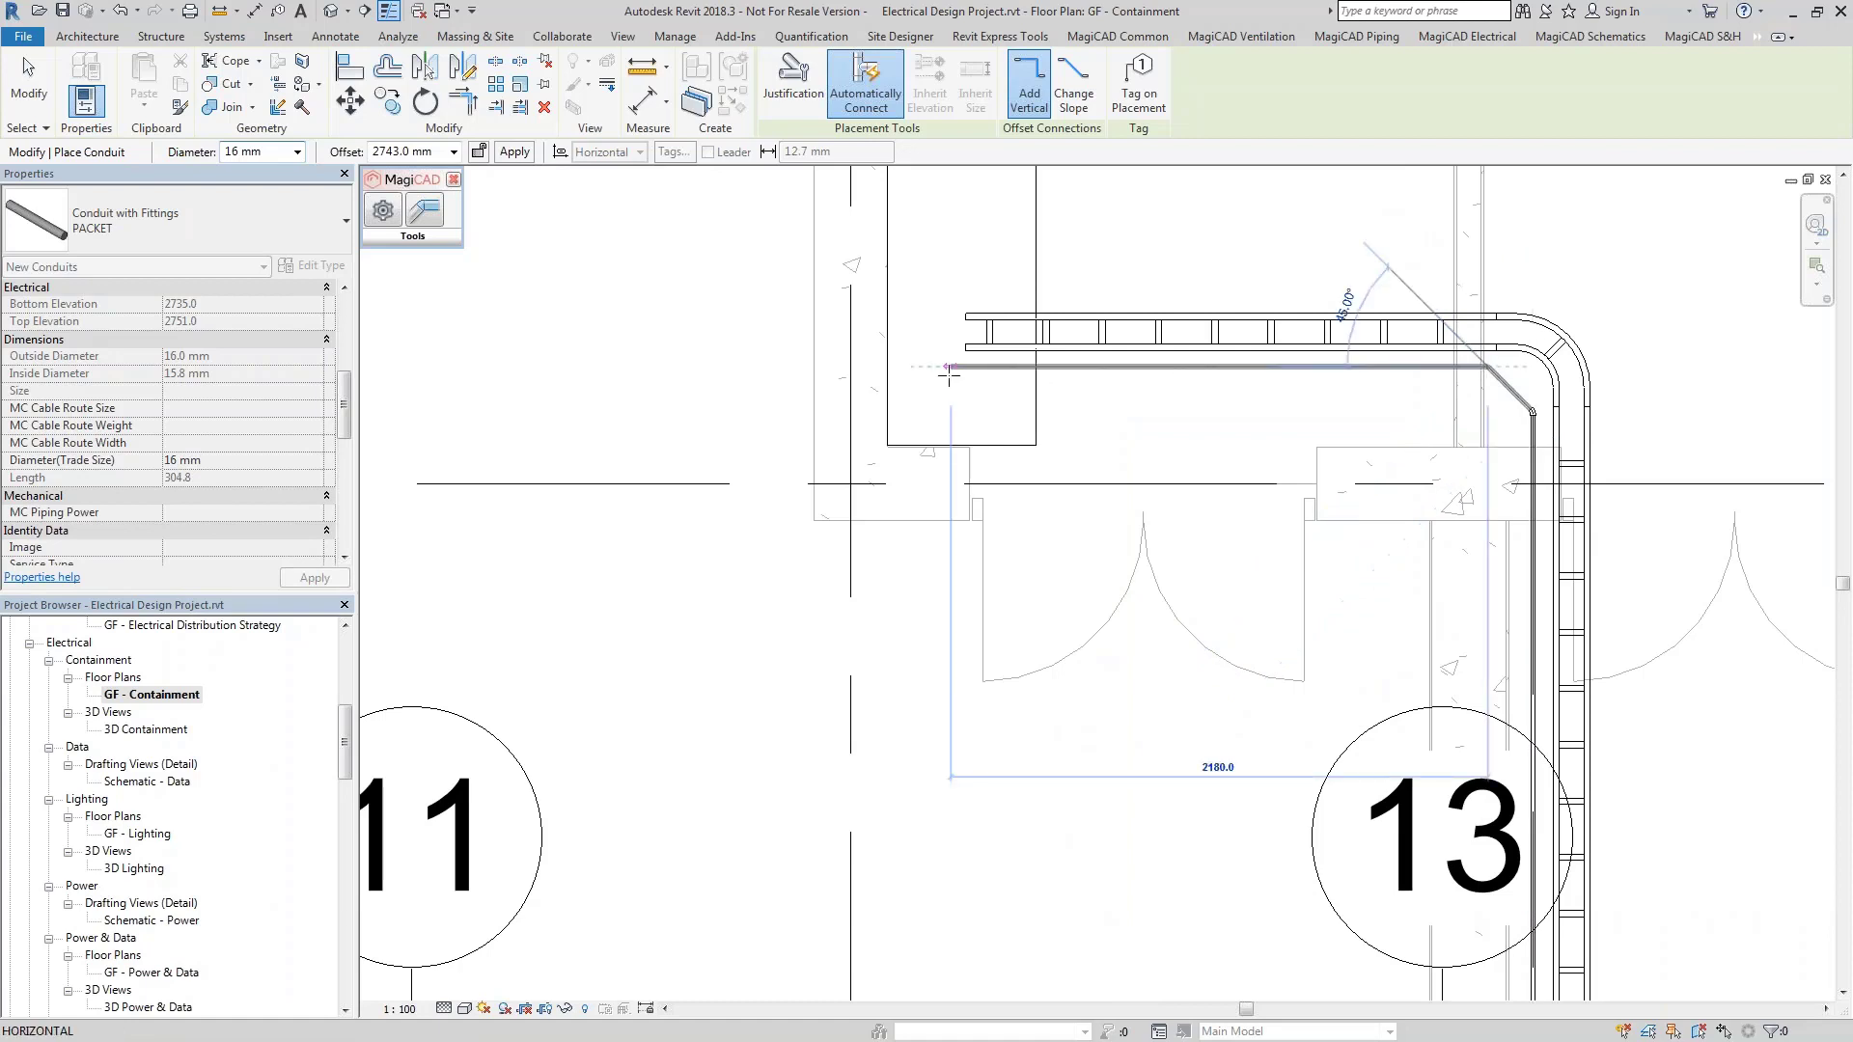
pyautogui.click(941, 370)
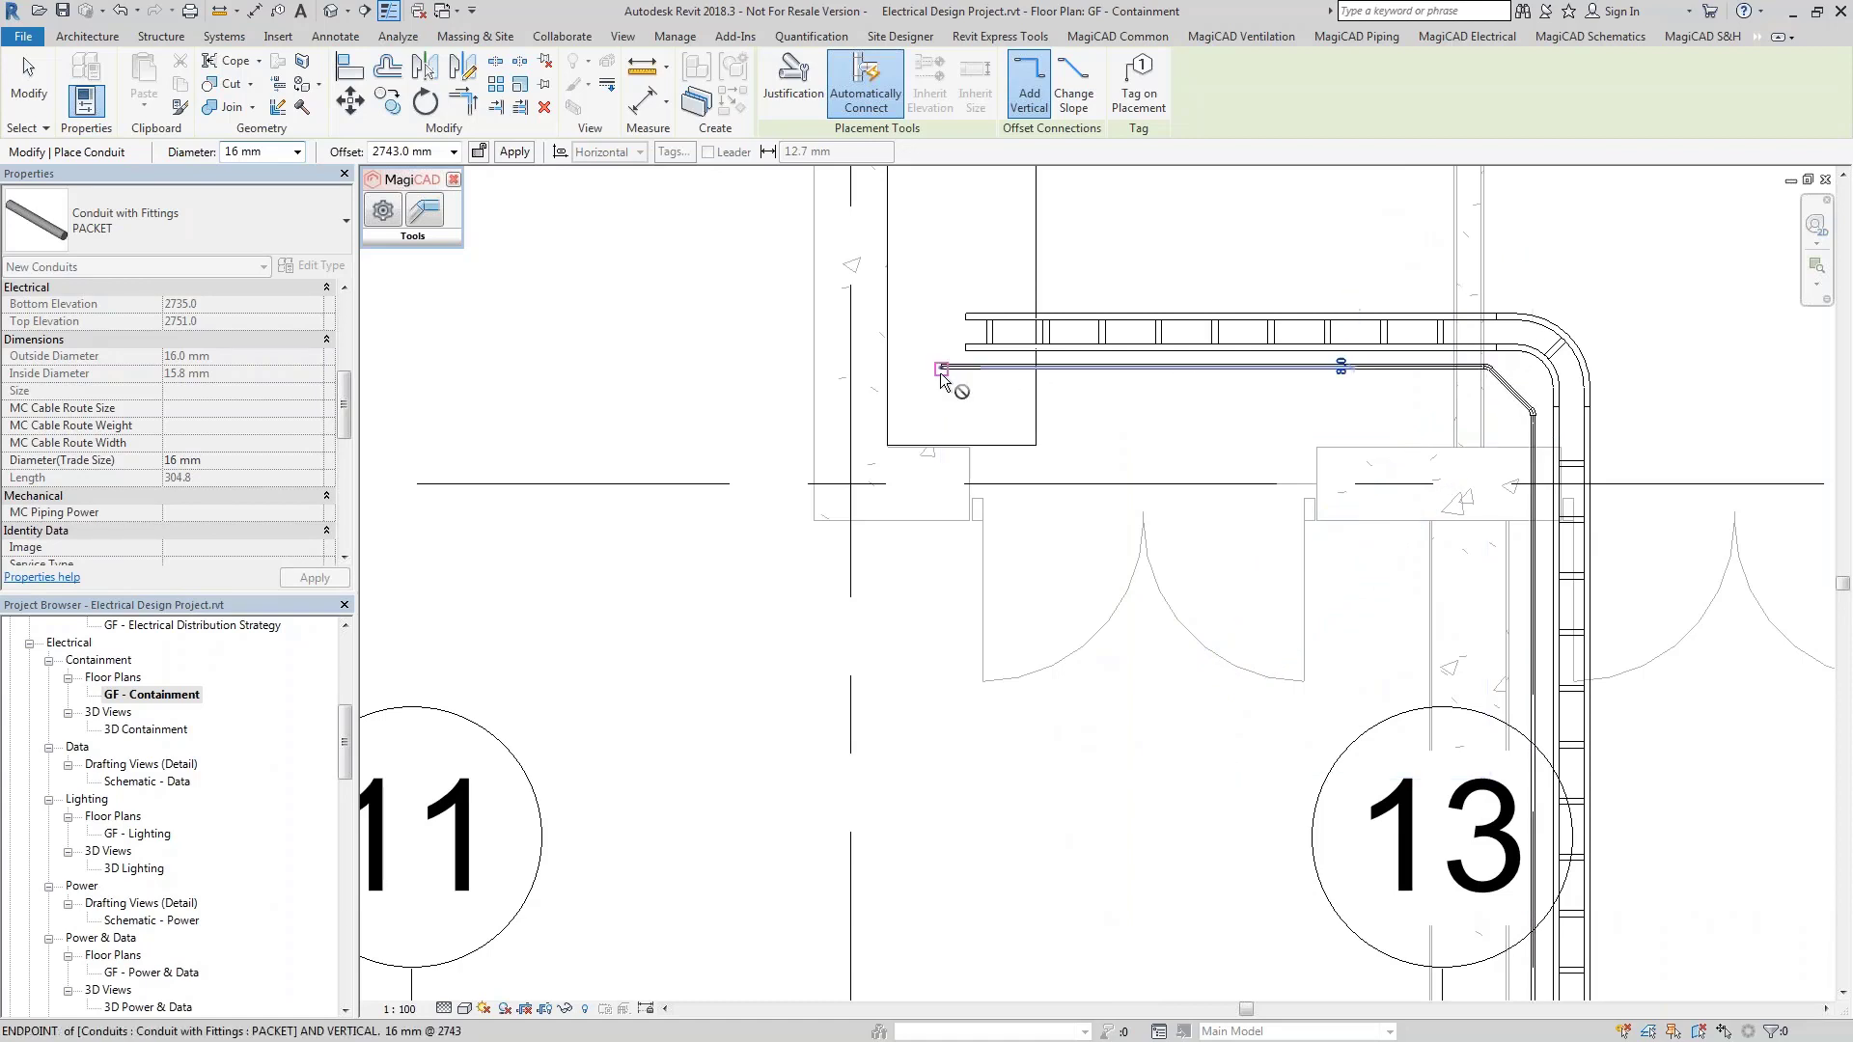
# Add a 90° vertical drop at the conduit's switchboard end, with its centre elevation set to 10 mm
pyautogui.click(423, 214)
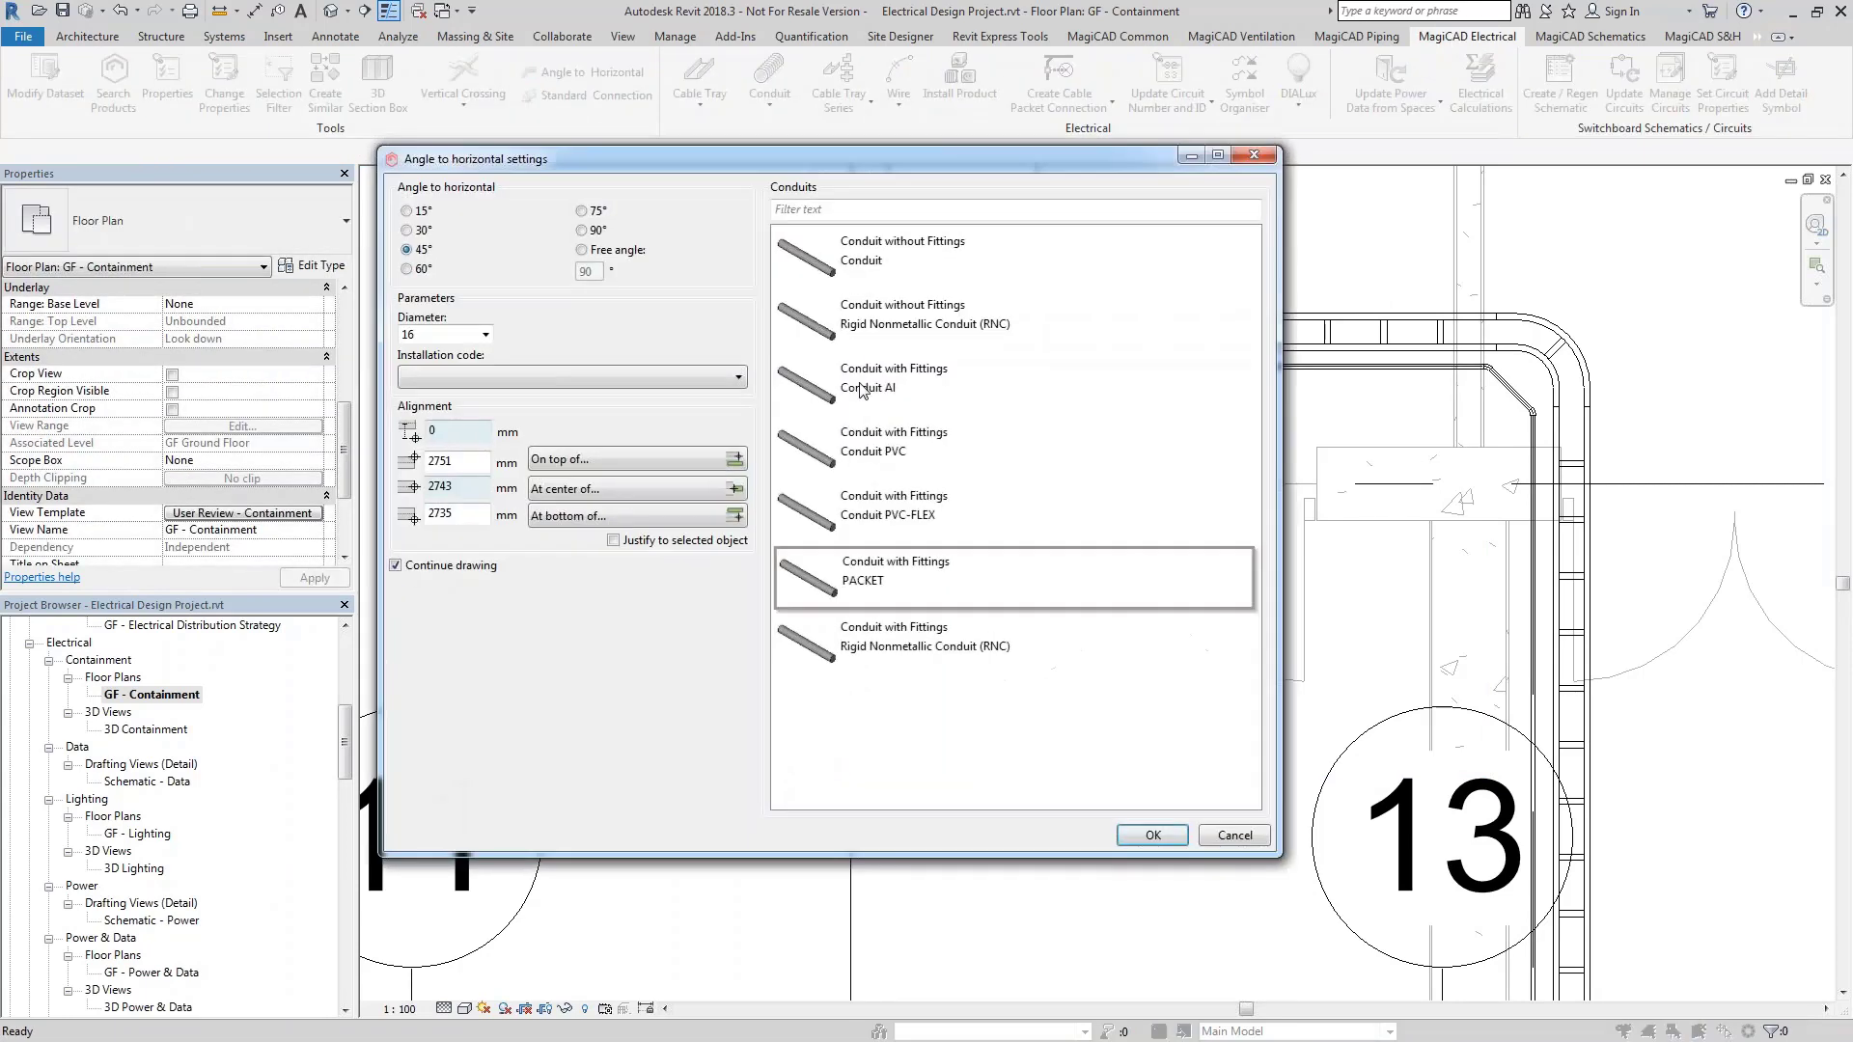
pyautogui.click(581, 230)
pyautogui.doubleClick(463, 484)
pyautogui.write('10')
pyautogui.click(1171, 836)
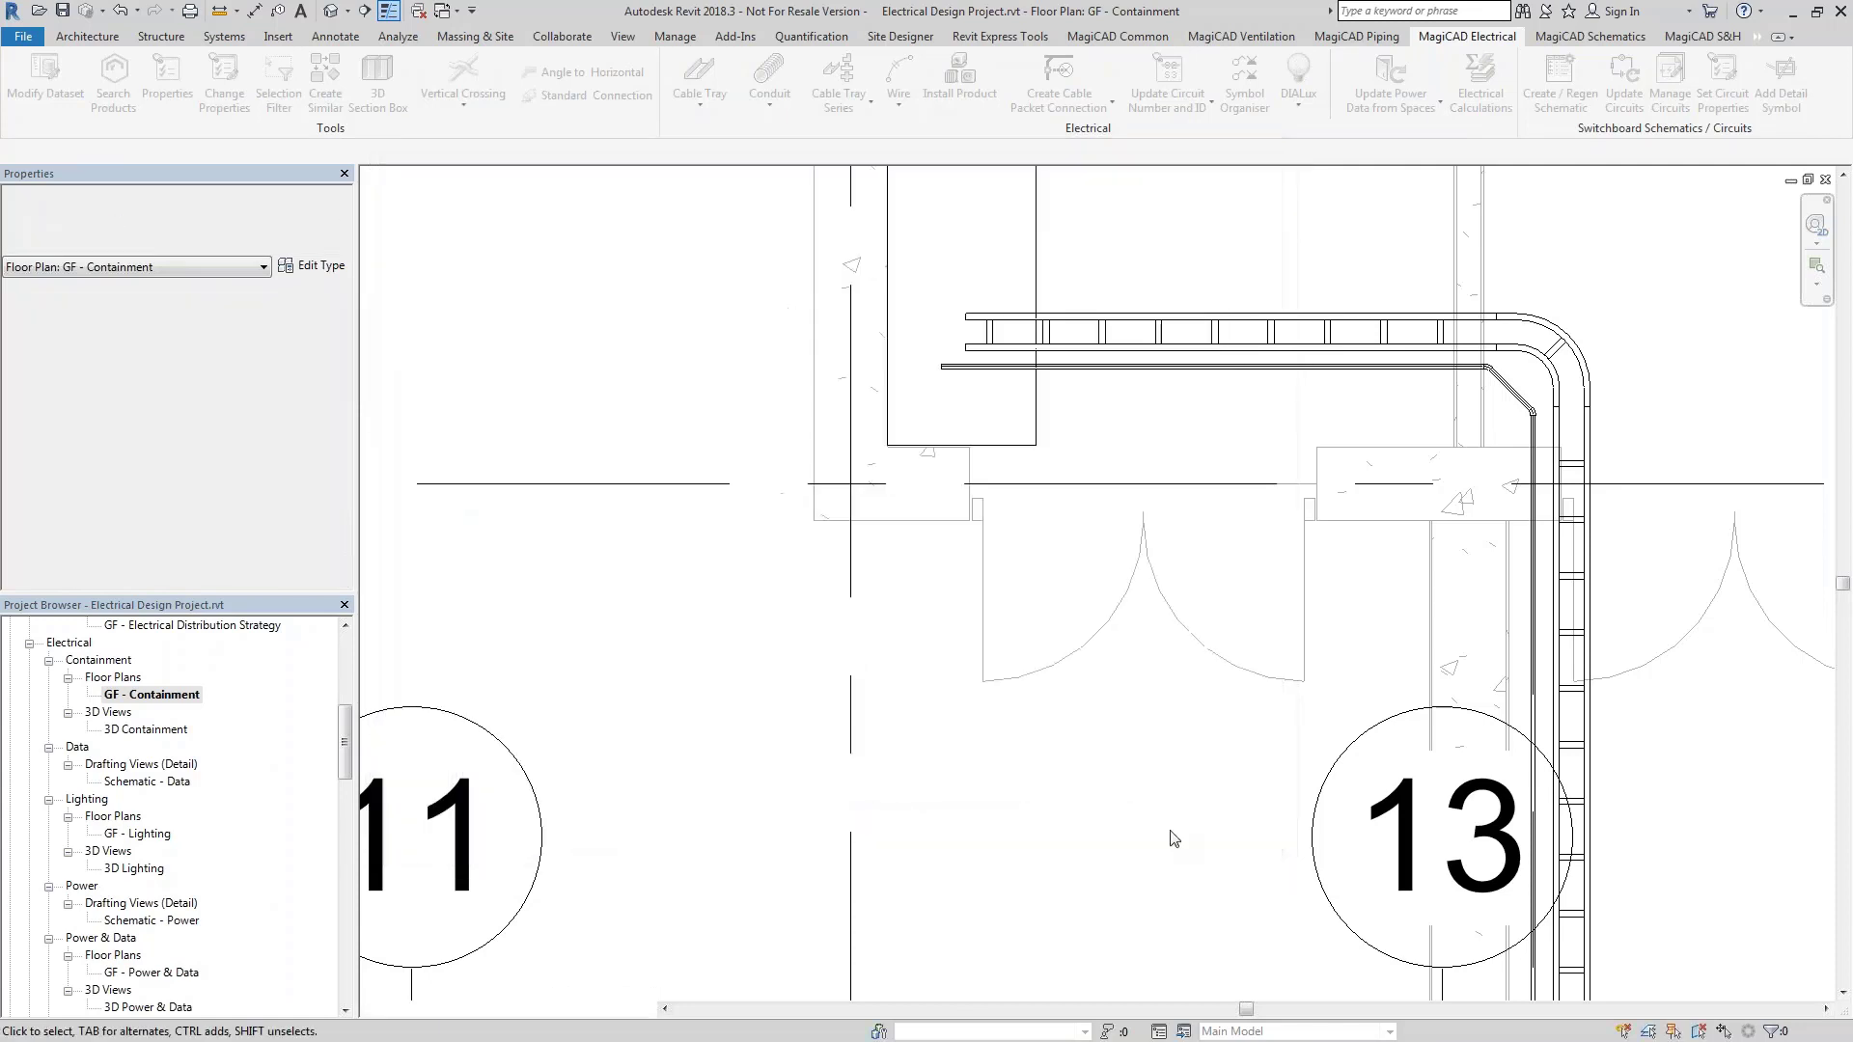
pyautogui.click(942, 367)
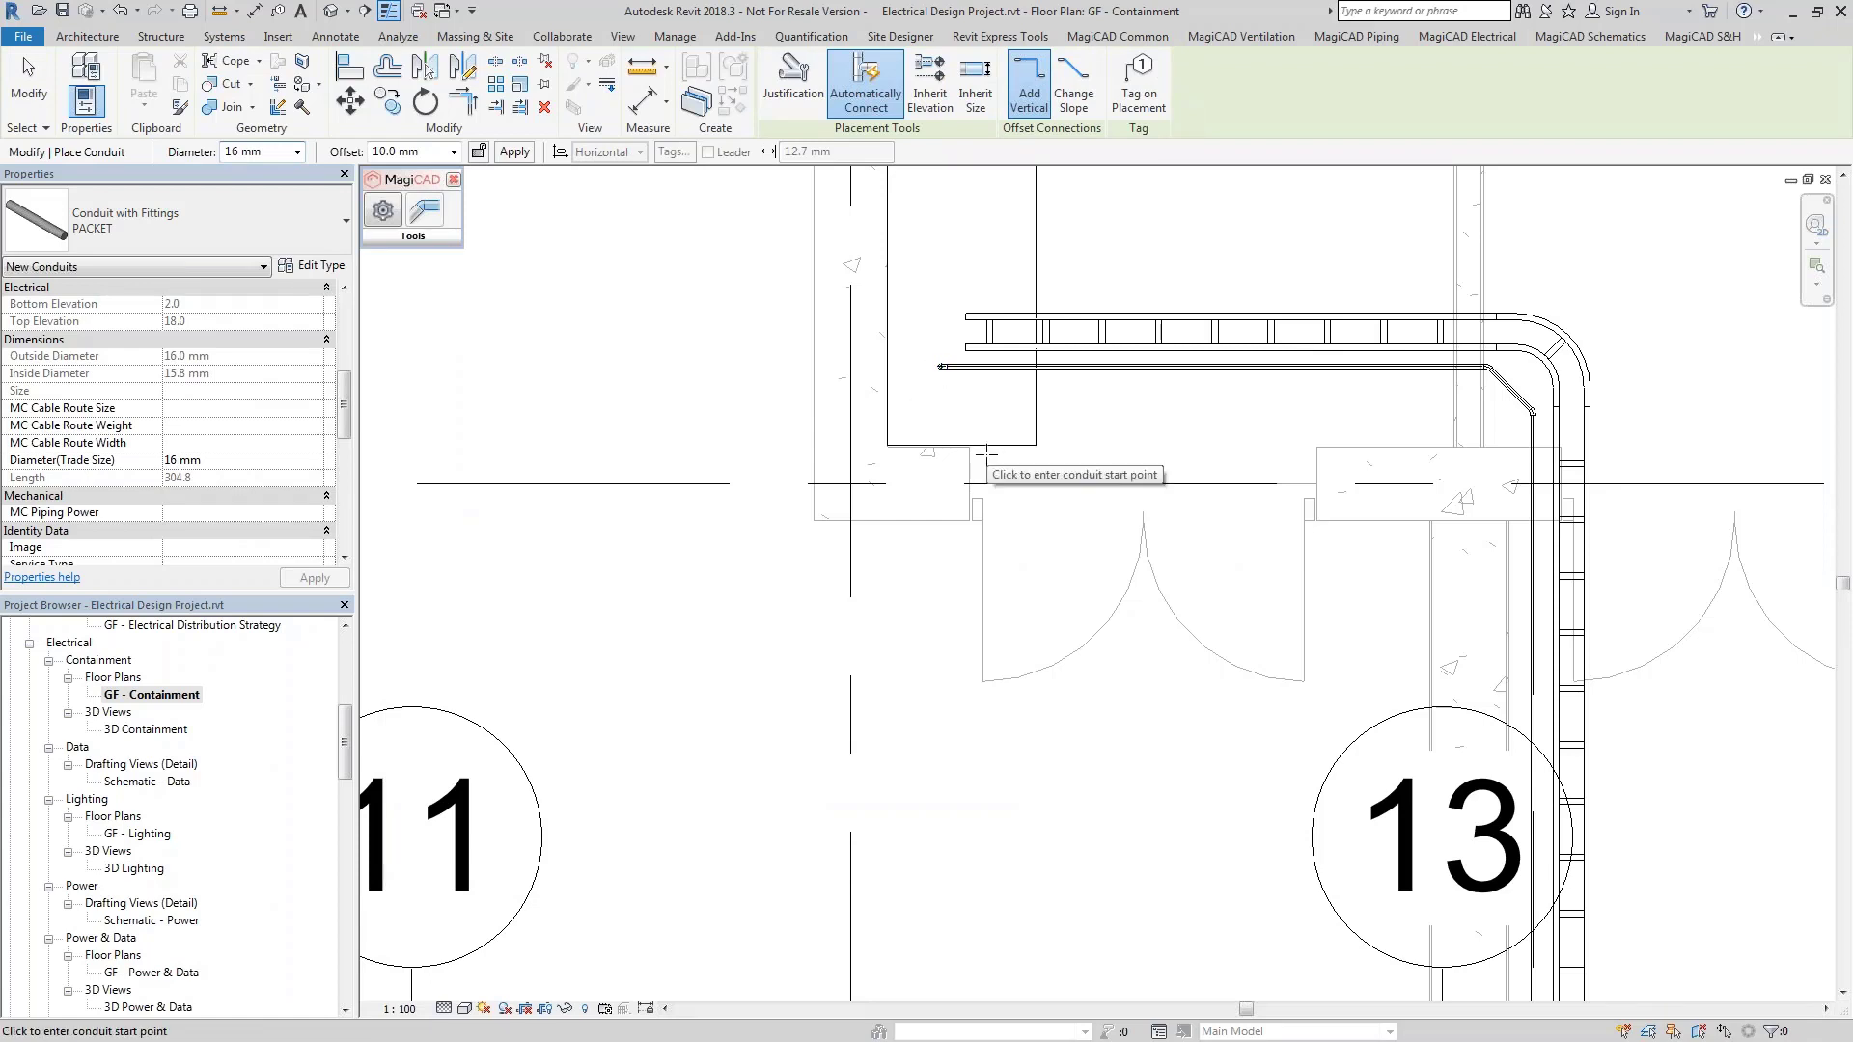
pyautogui.press('Escape')
# Mark the vertical conduit at the switchboard as a cable route start point using MC Is Cable Route Start Point
pyautogui.scroll(2, 912, 371)
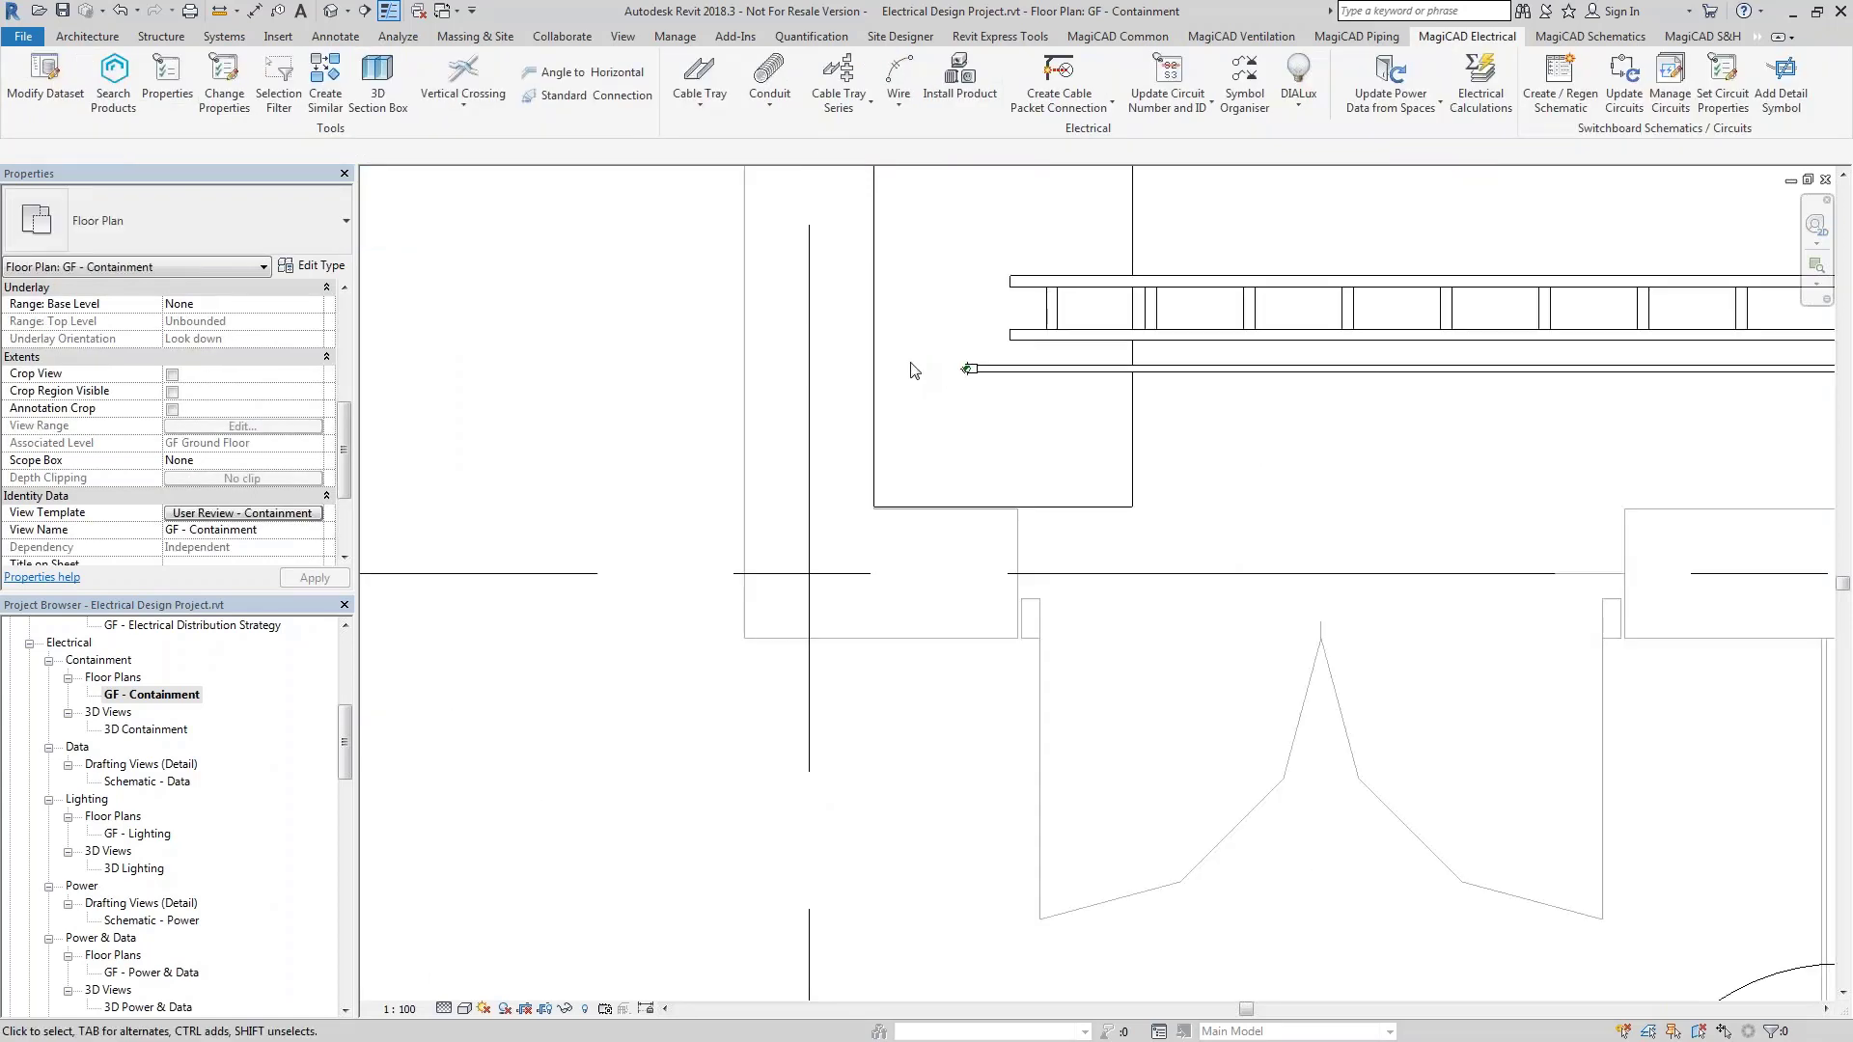
pyautogui.scroll(1, 912, 371)
pyautogui.moveTo(945, 328); pyautogui.dragTo(1009, 420)
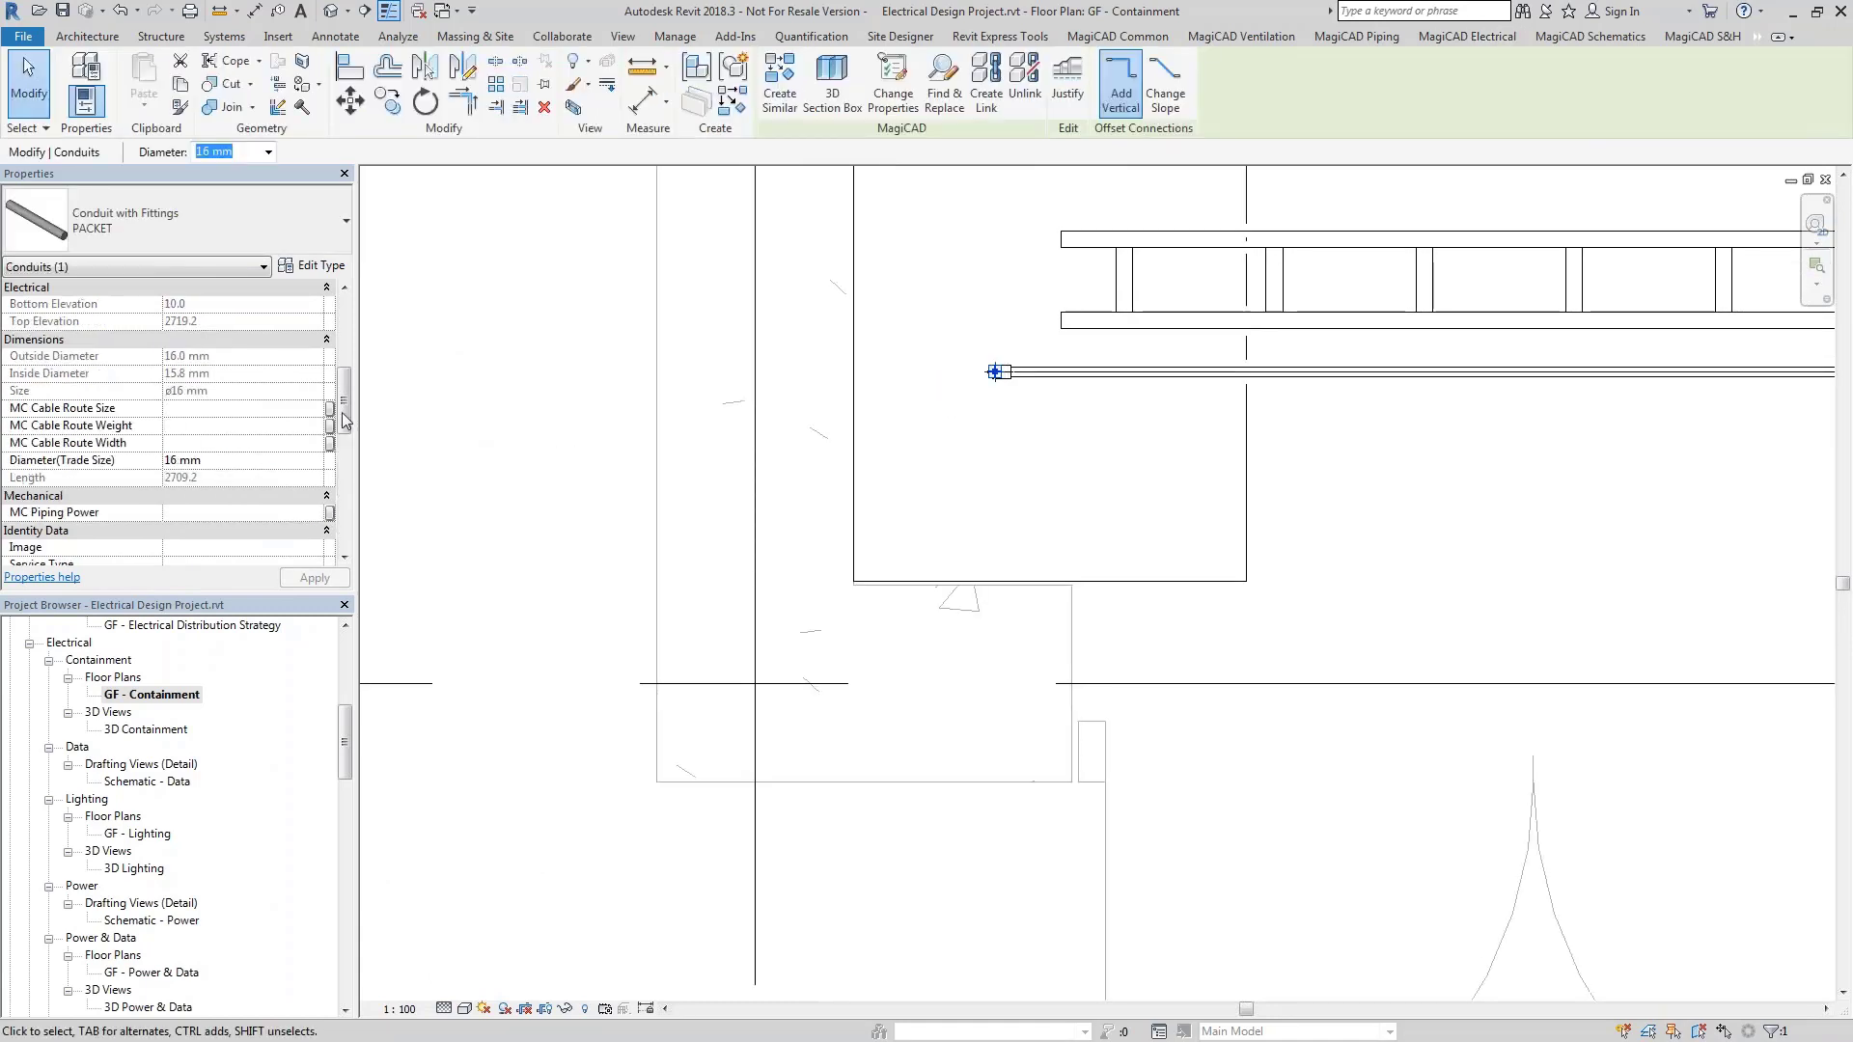
pyautogui.moveTo(345, 417); pyautogui.dragTo(344, 499)
pyautogui.click(172, 357)
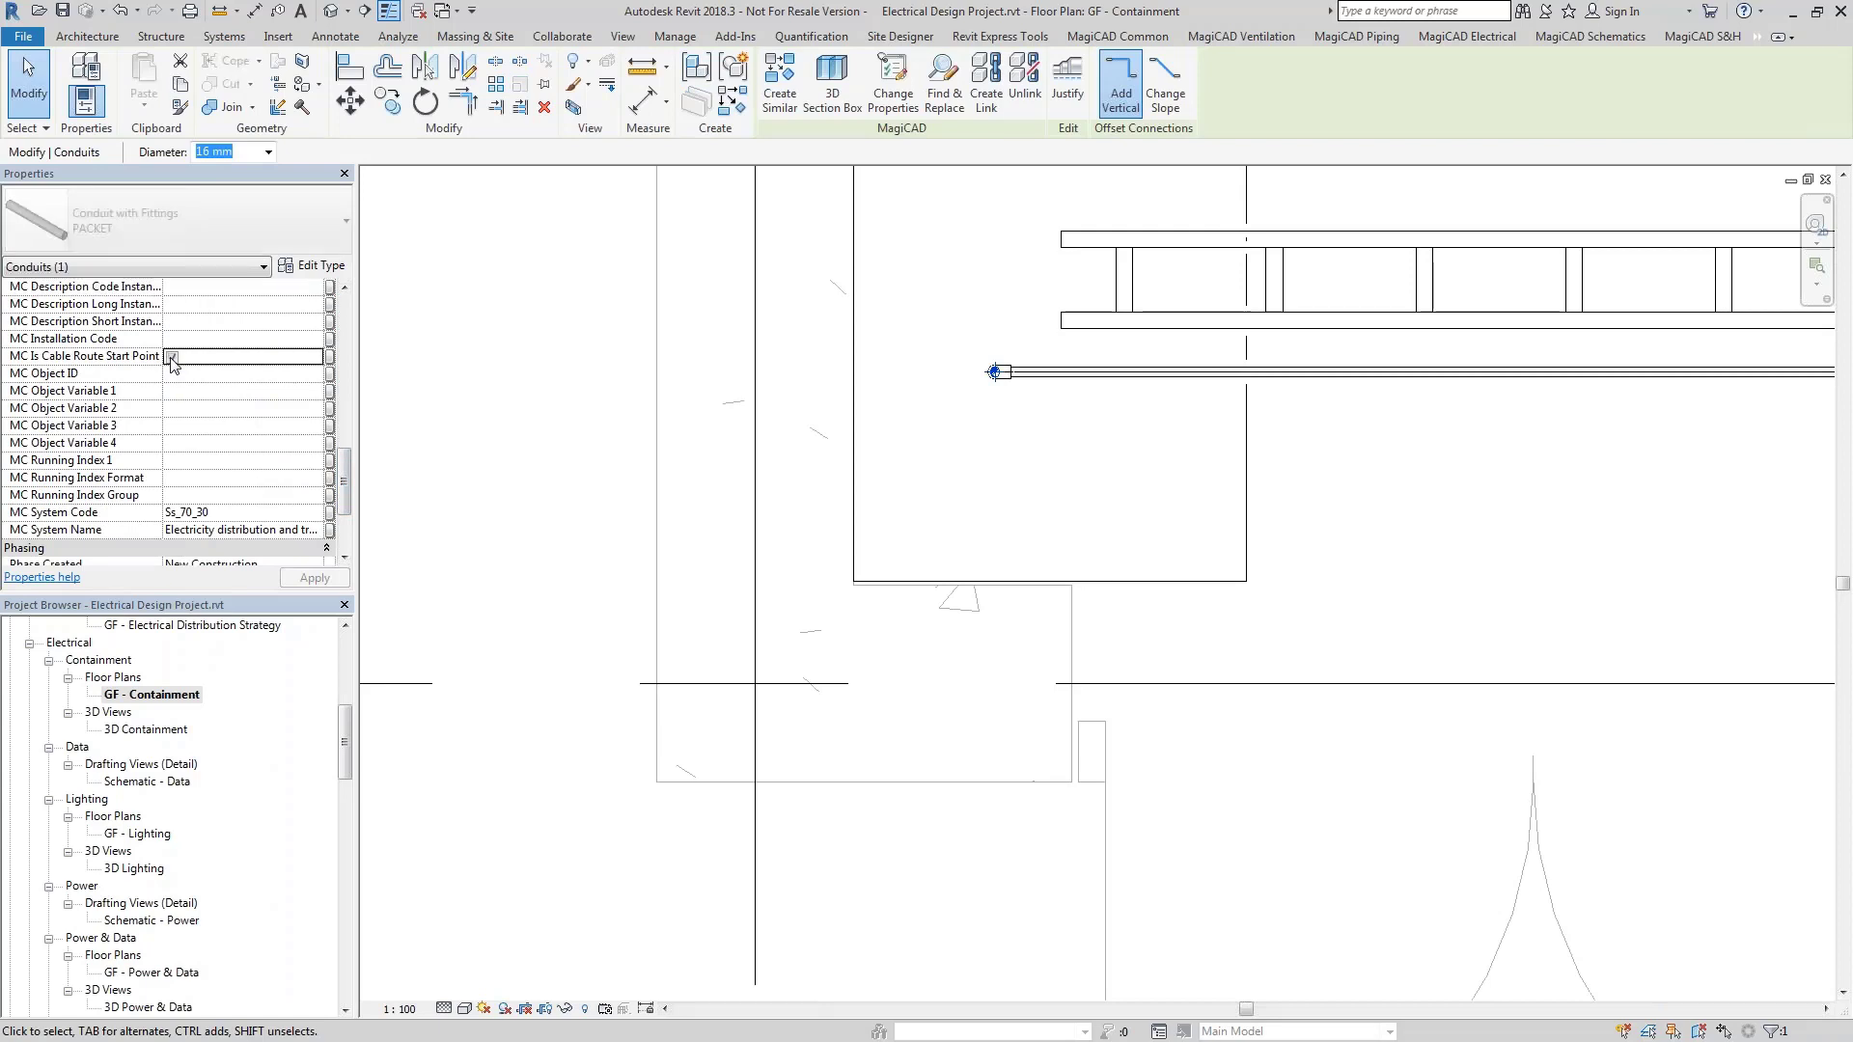
pyautogui.click(314, 578)
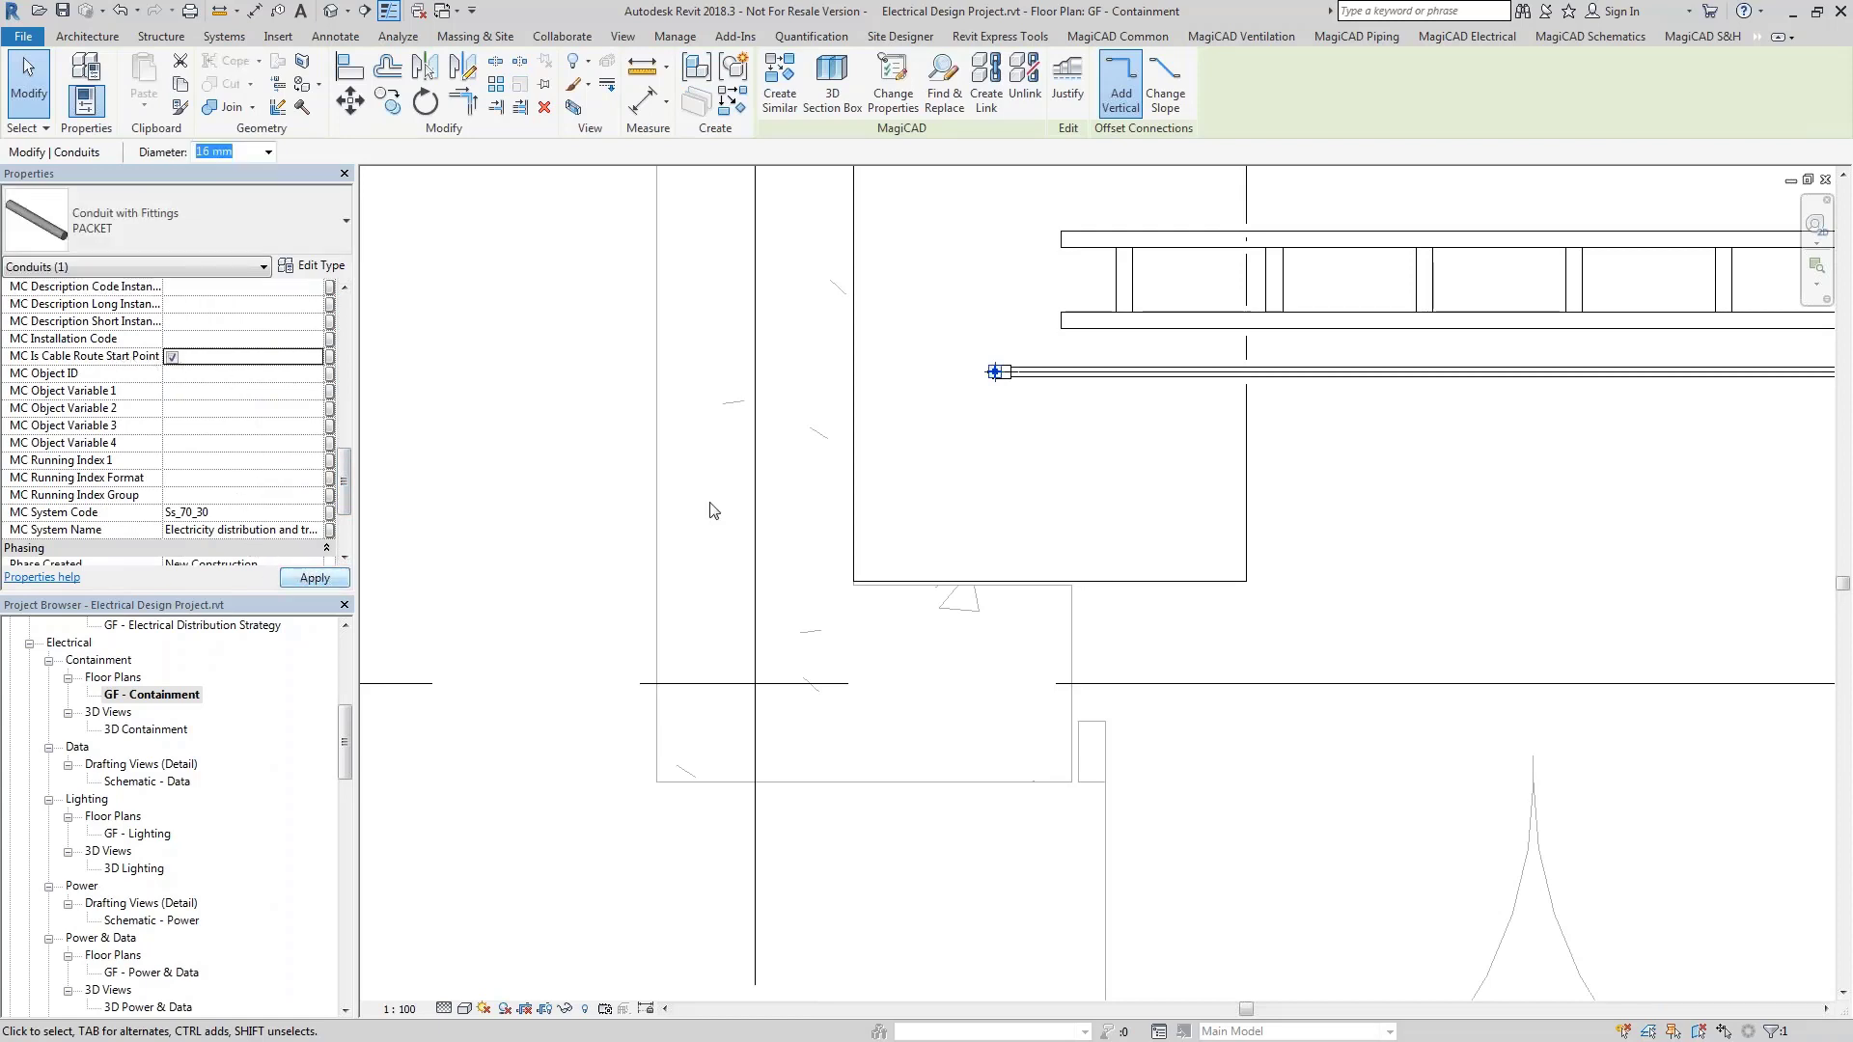
pyautogui.scroll(-5, 975, 429)
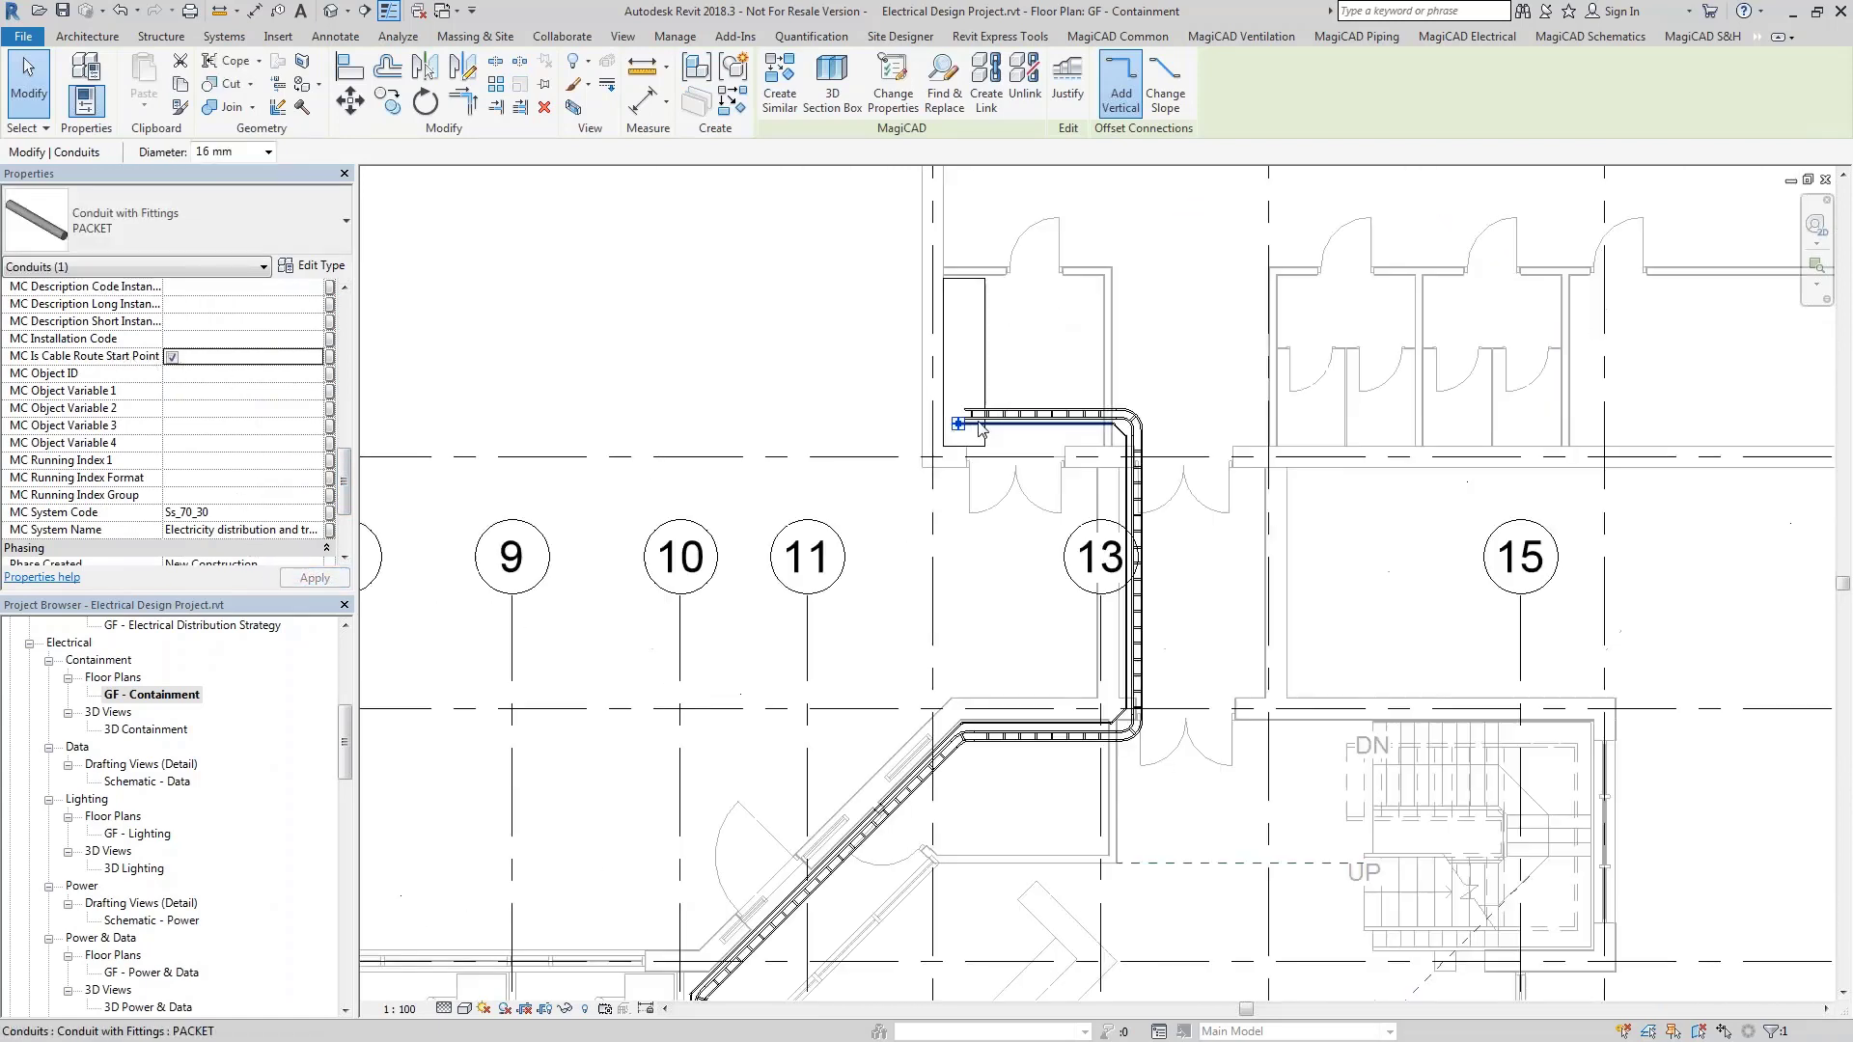
# Examine the finished conduit route between DBG and the main switchboard across the containment plan
pyautogui.scroll(-3, 978, 427)
pyautogui.scroll(-3, 890, 776)
pyautogui.moveTo(931, 666); pyautogui.dragTo(1014, 420, button='middle')
pyautogui.scroll(6, 743, 707)
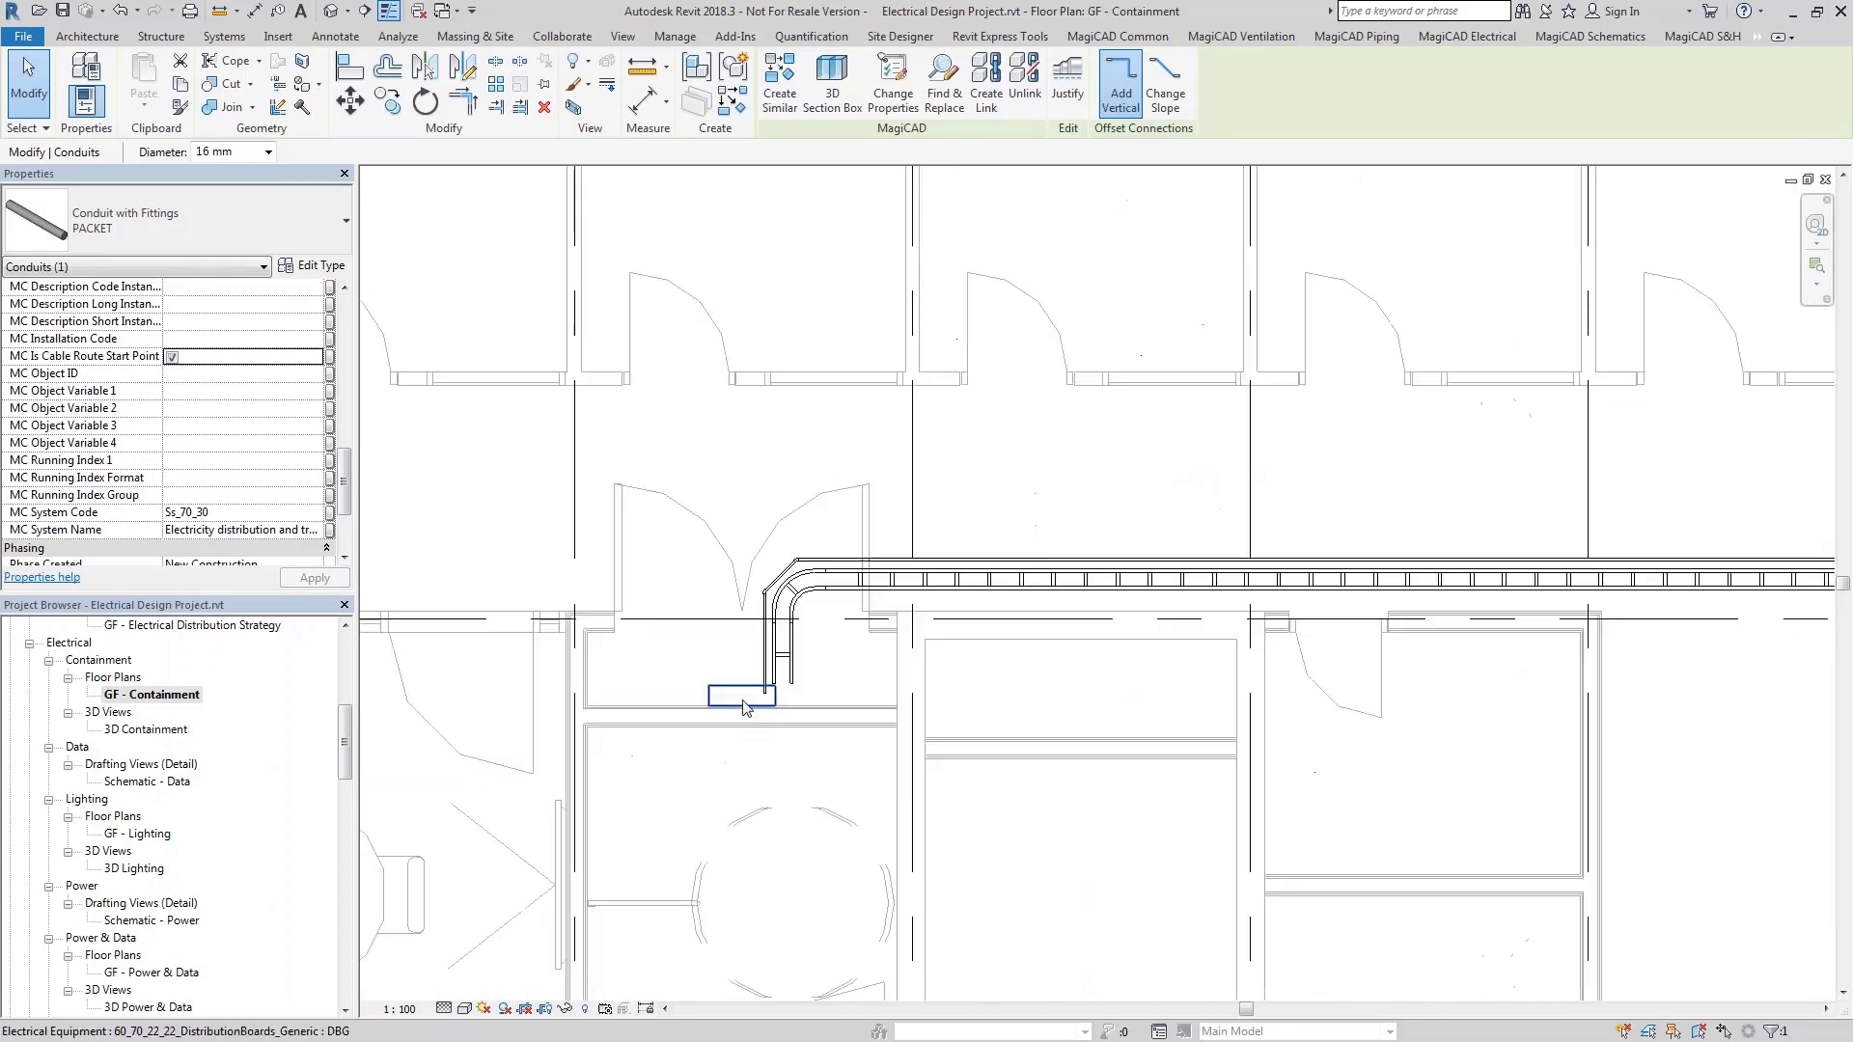
pyautogui.scroll(-1, 739, 698)
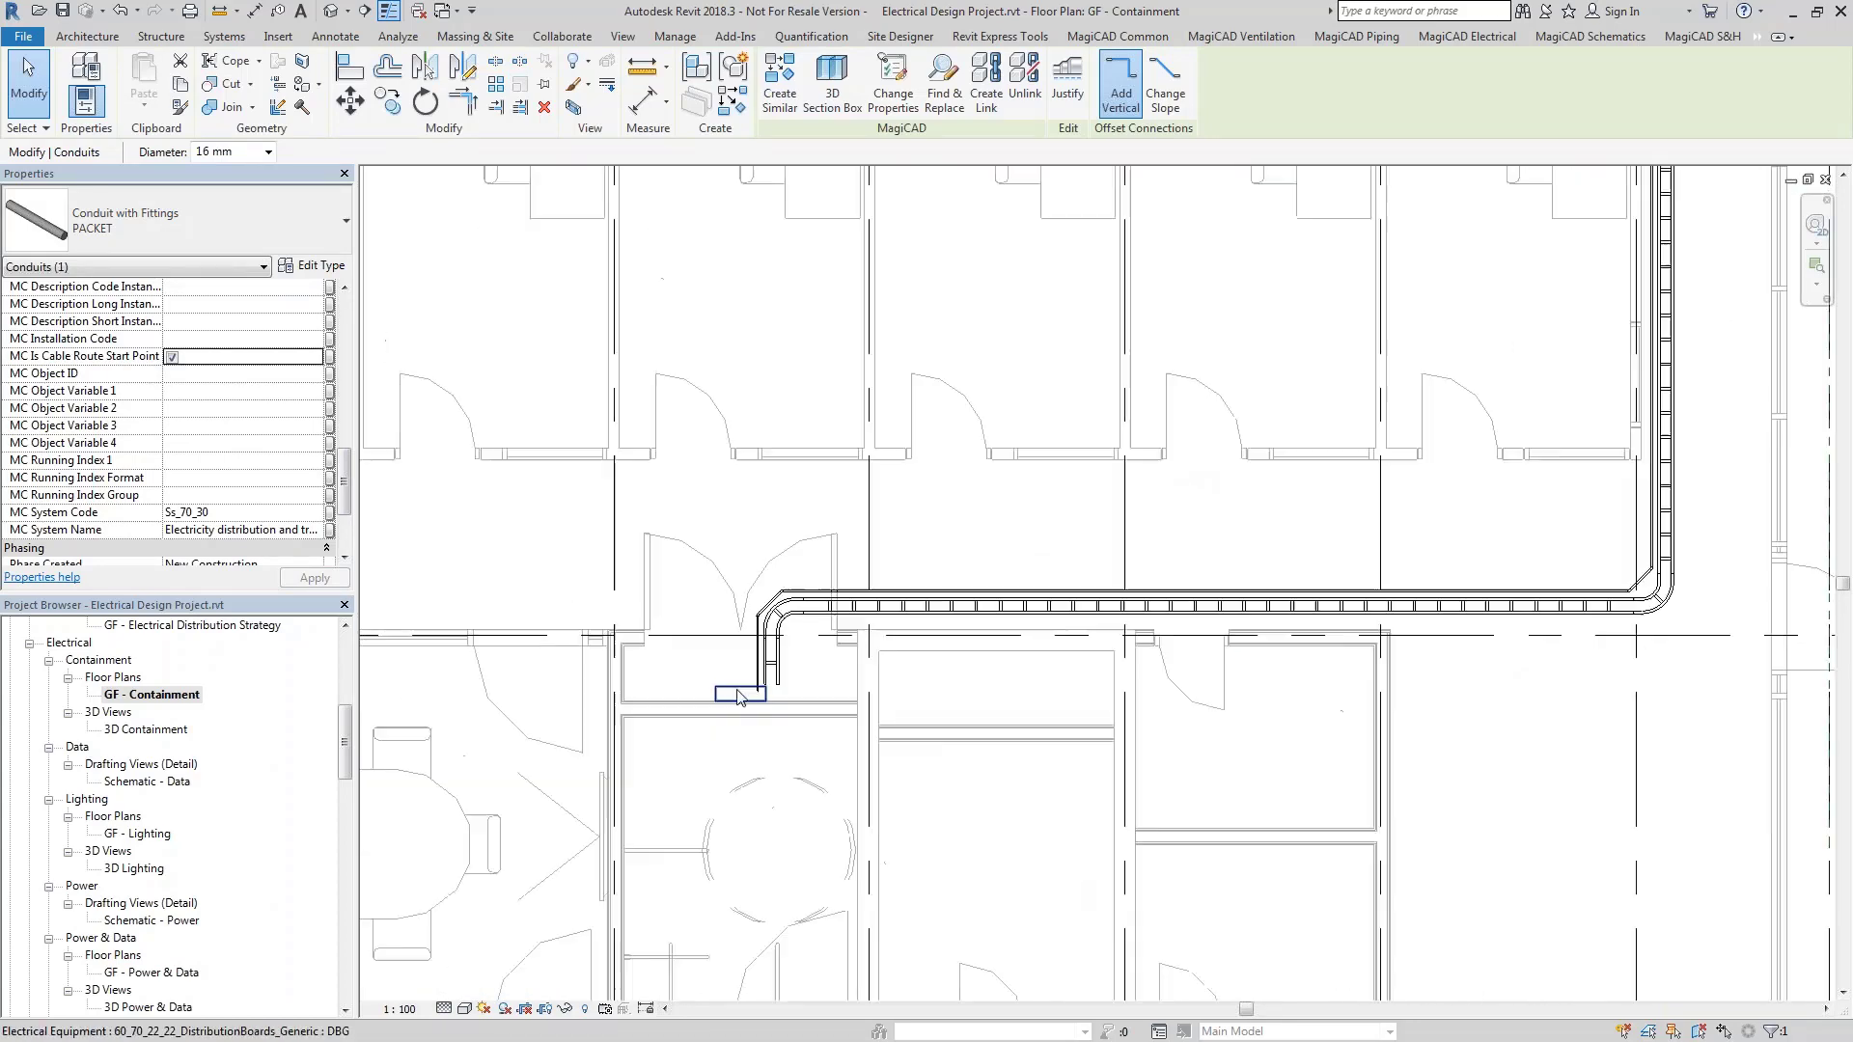
pyautogui.scroll(-4, 739, 696)
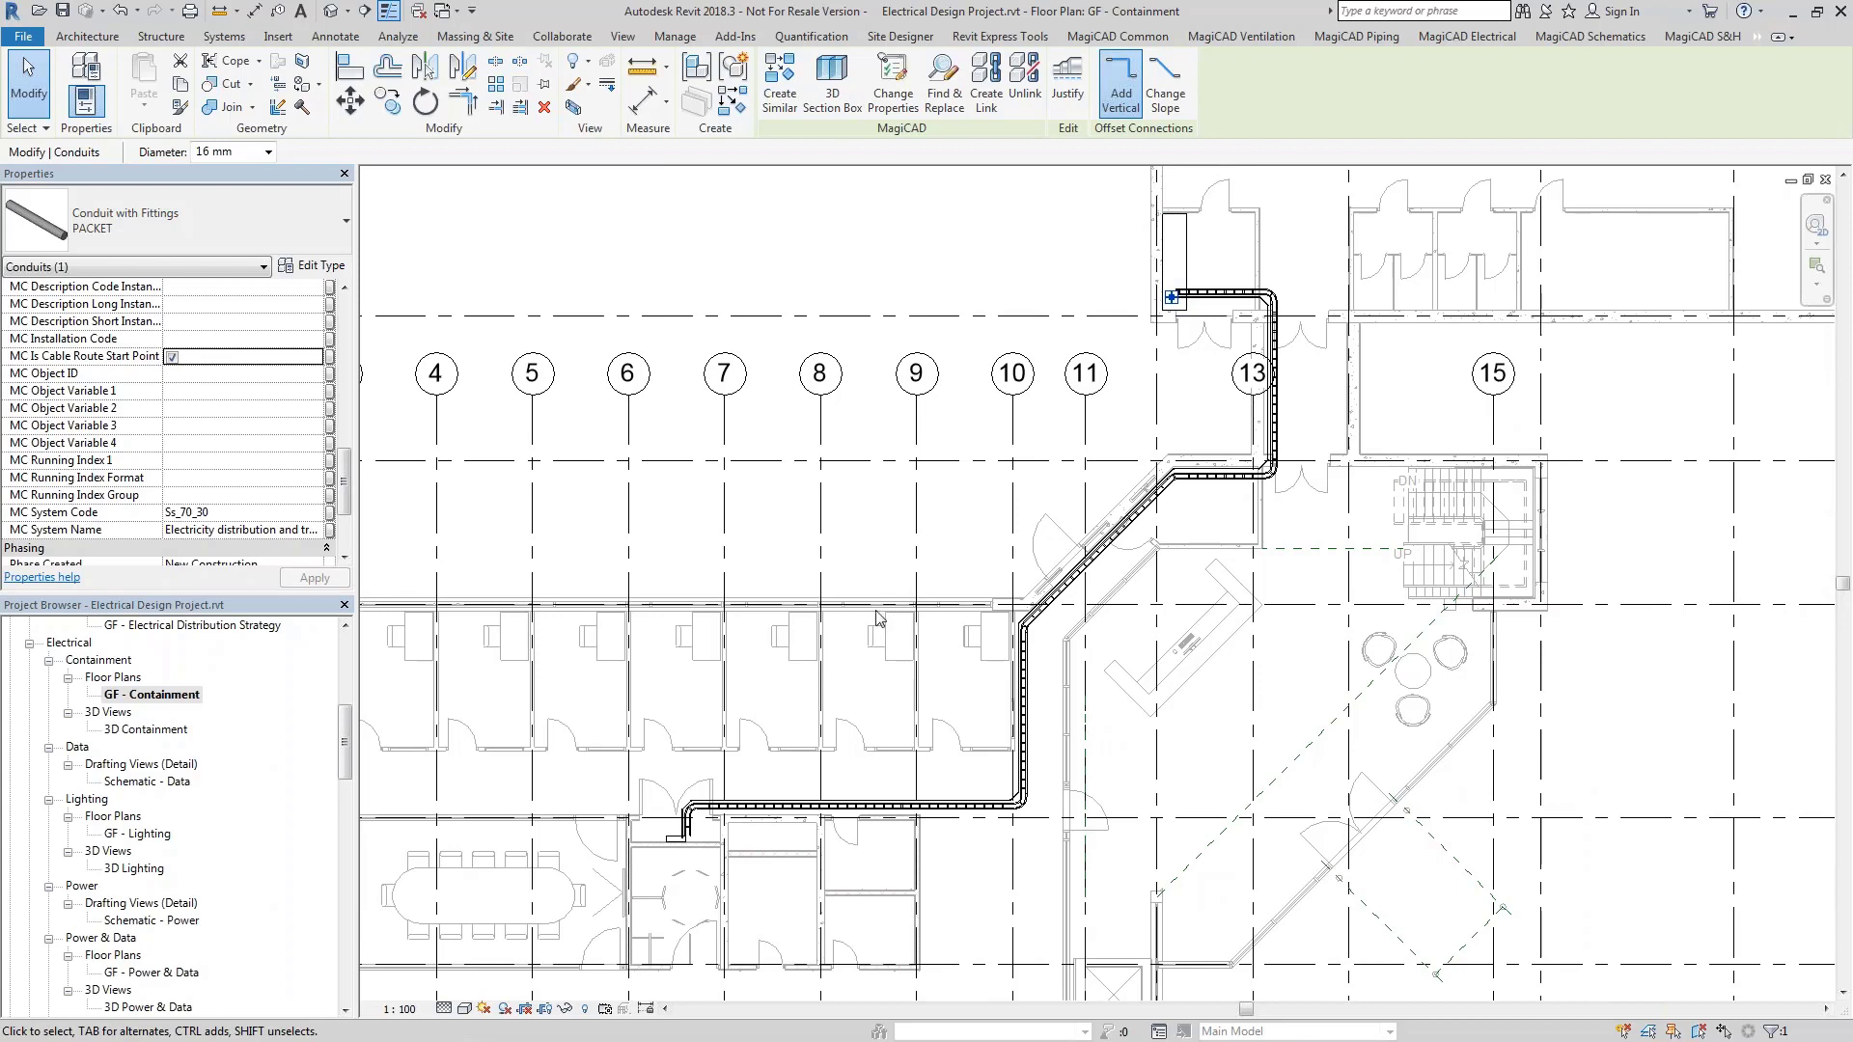
pyautogui.moveTo(785, 550); pyautogui.dragTo(762, 563, button='middle')
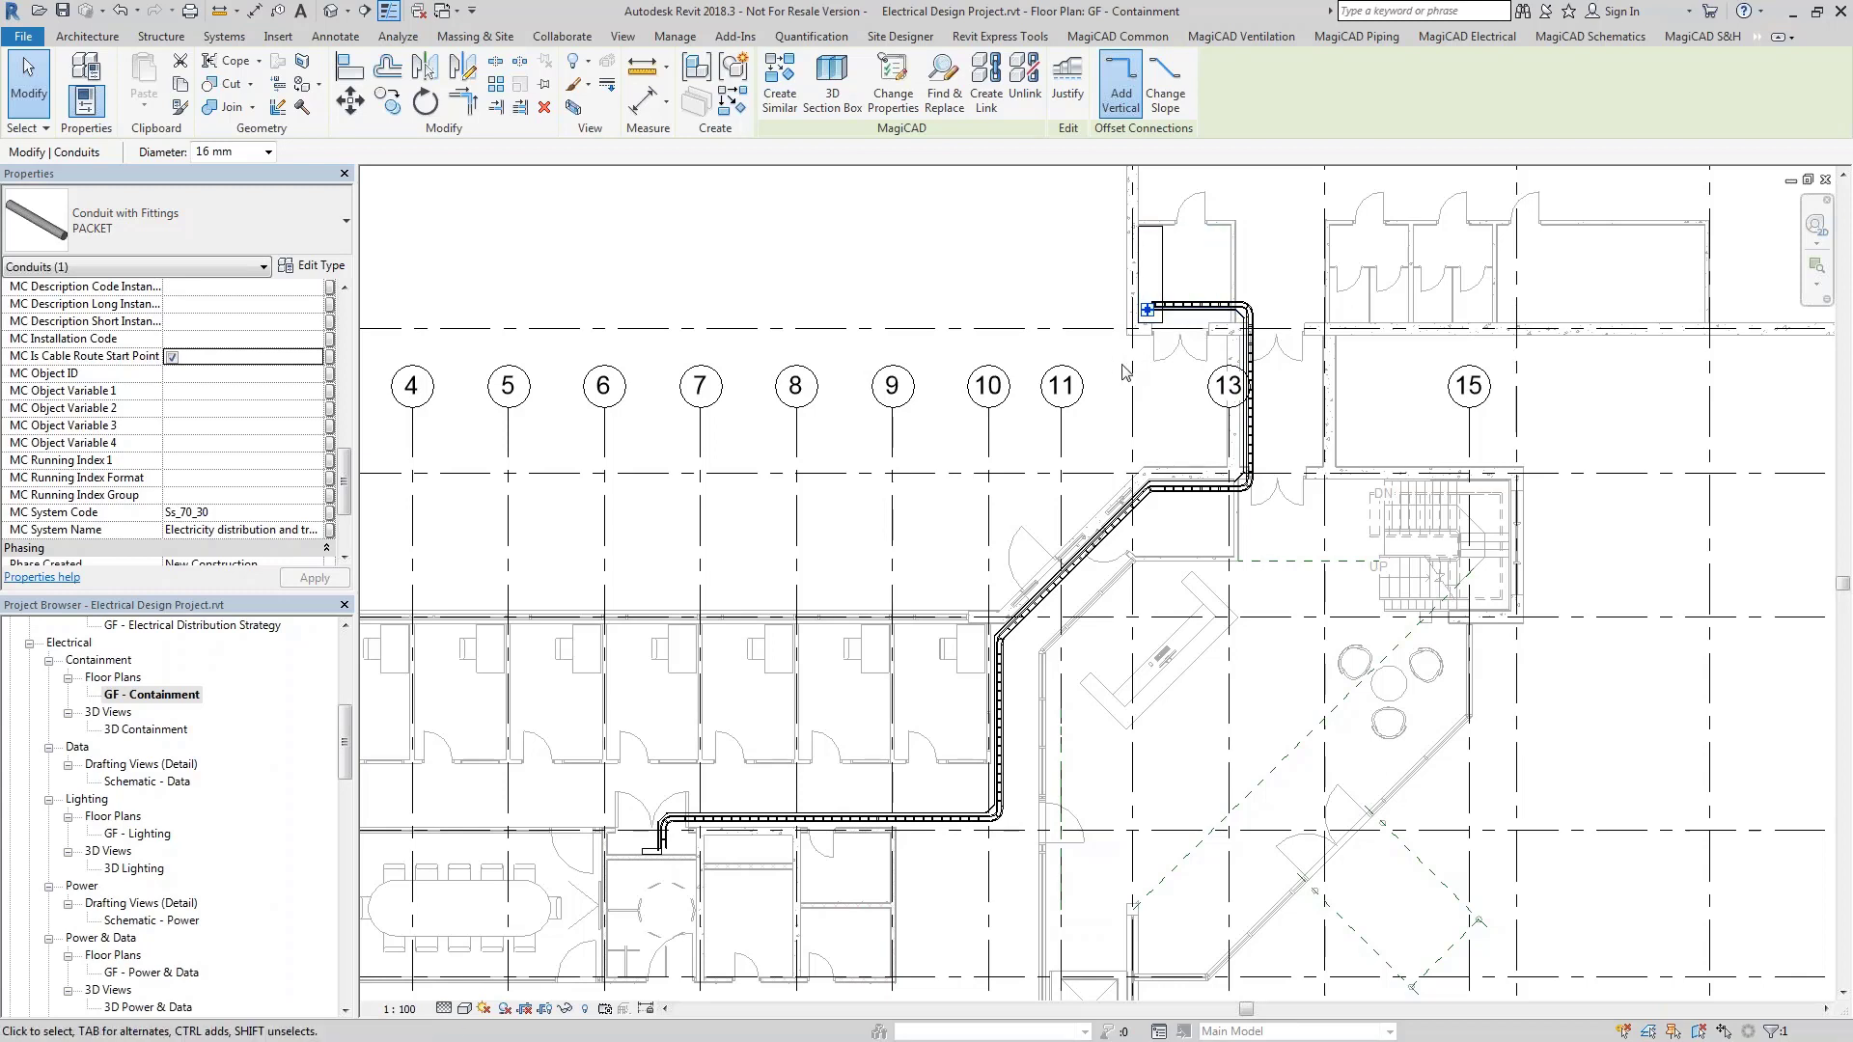
# Create a cable packet connection linking the PACKET conduit at the distribution board to DBG's supply circuit
pyautogui.moveTo(645, 774); pyautogui.dragTo(619, 714, button='middle')
pyautogui.scroll(3, 618, 714)
pyautogui.press('Escape')
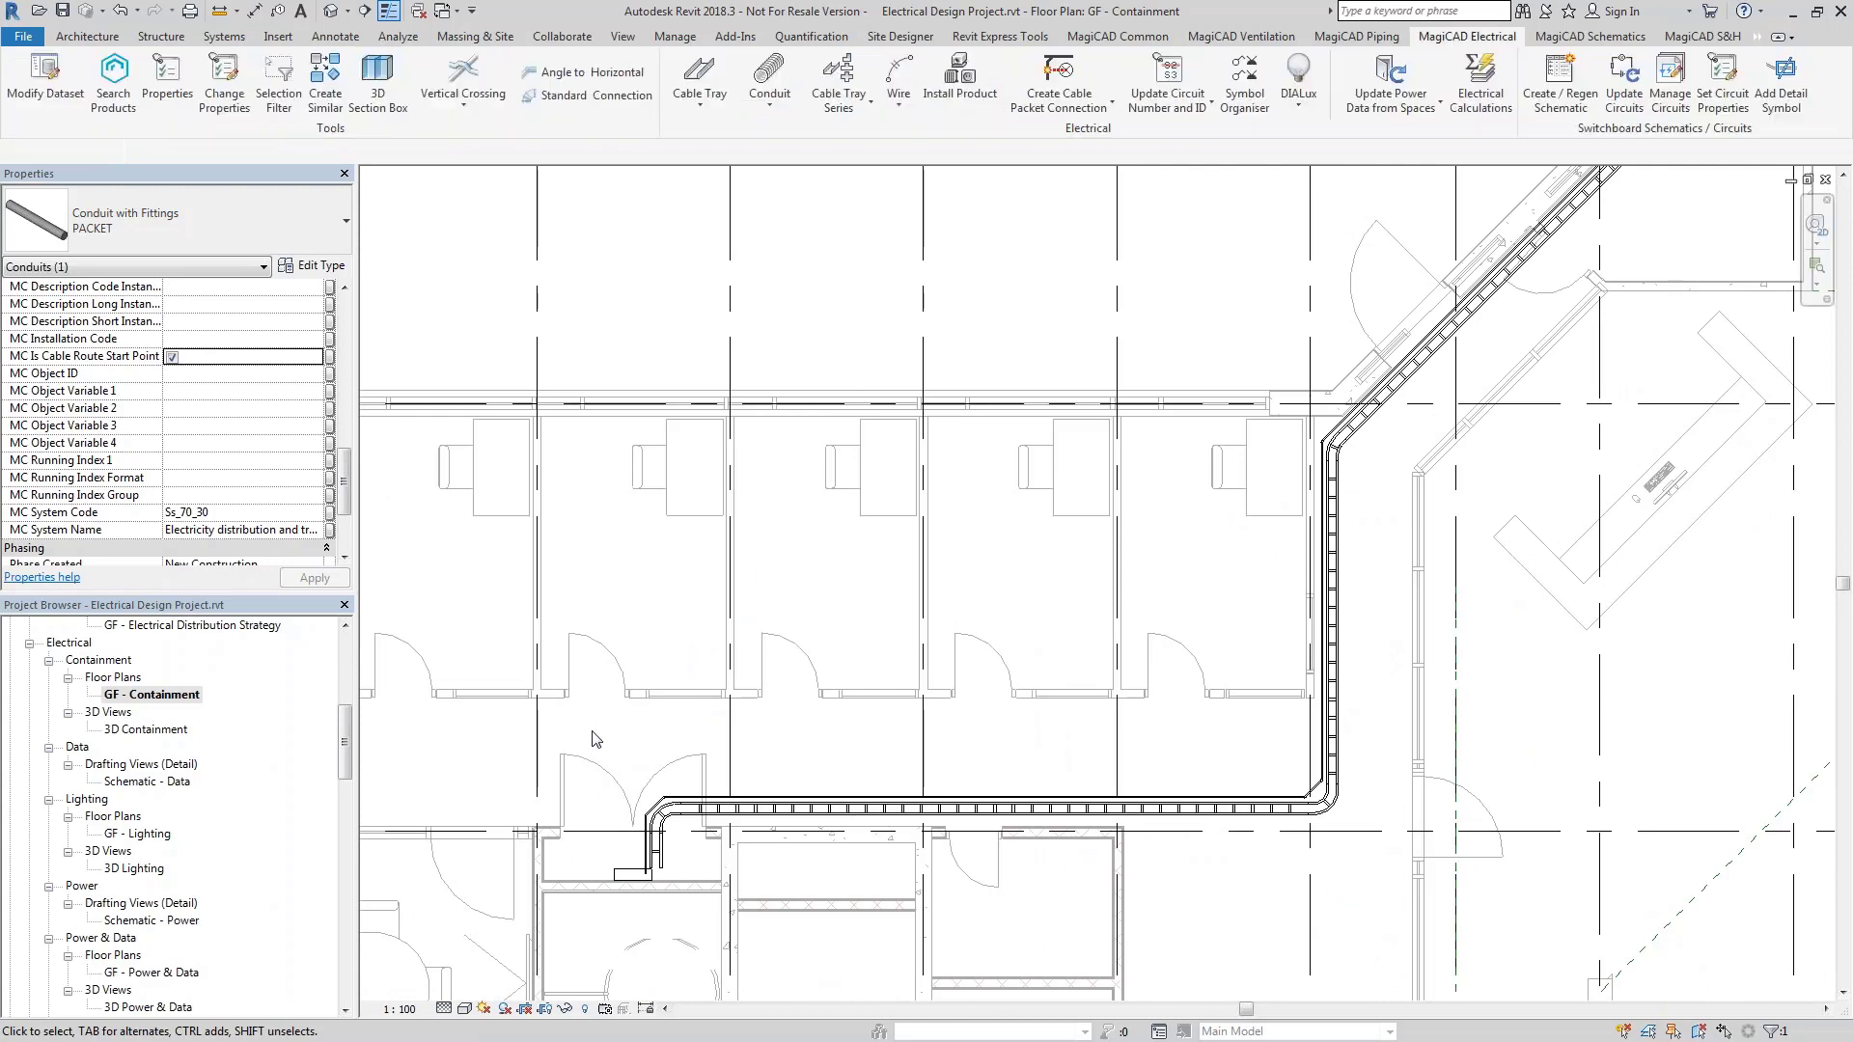
pyautogui.click(1046, 74)
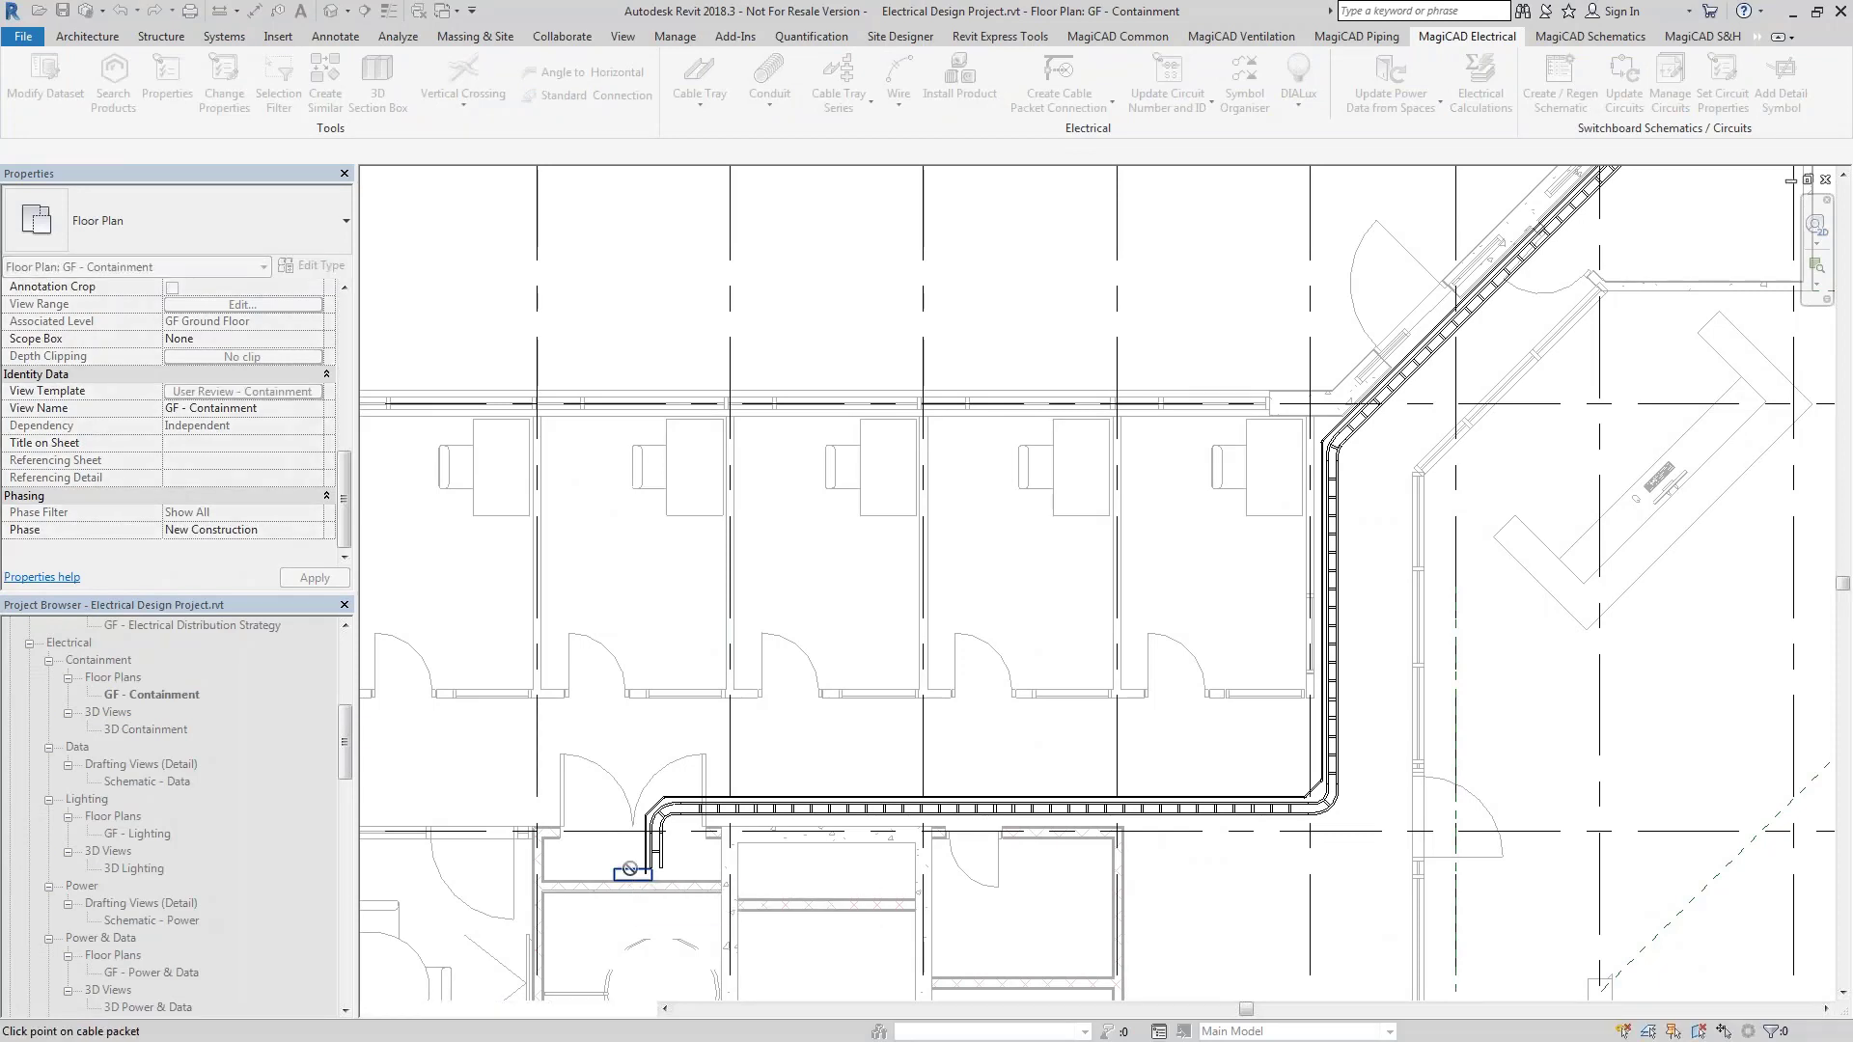
pyautogui.click(645, 866)
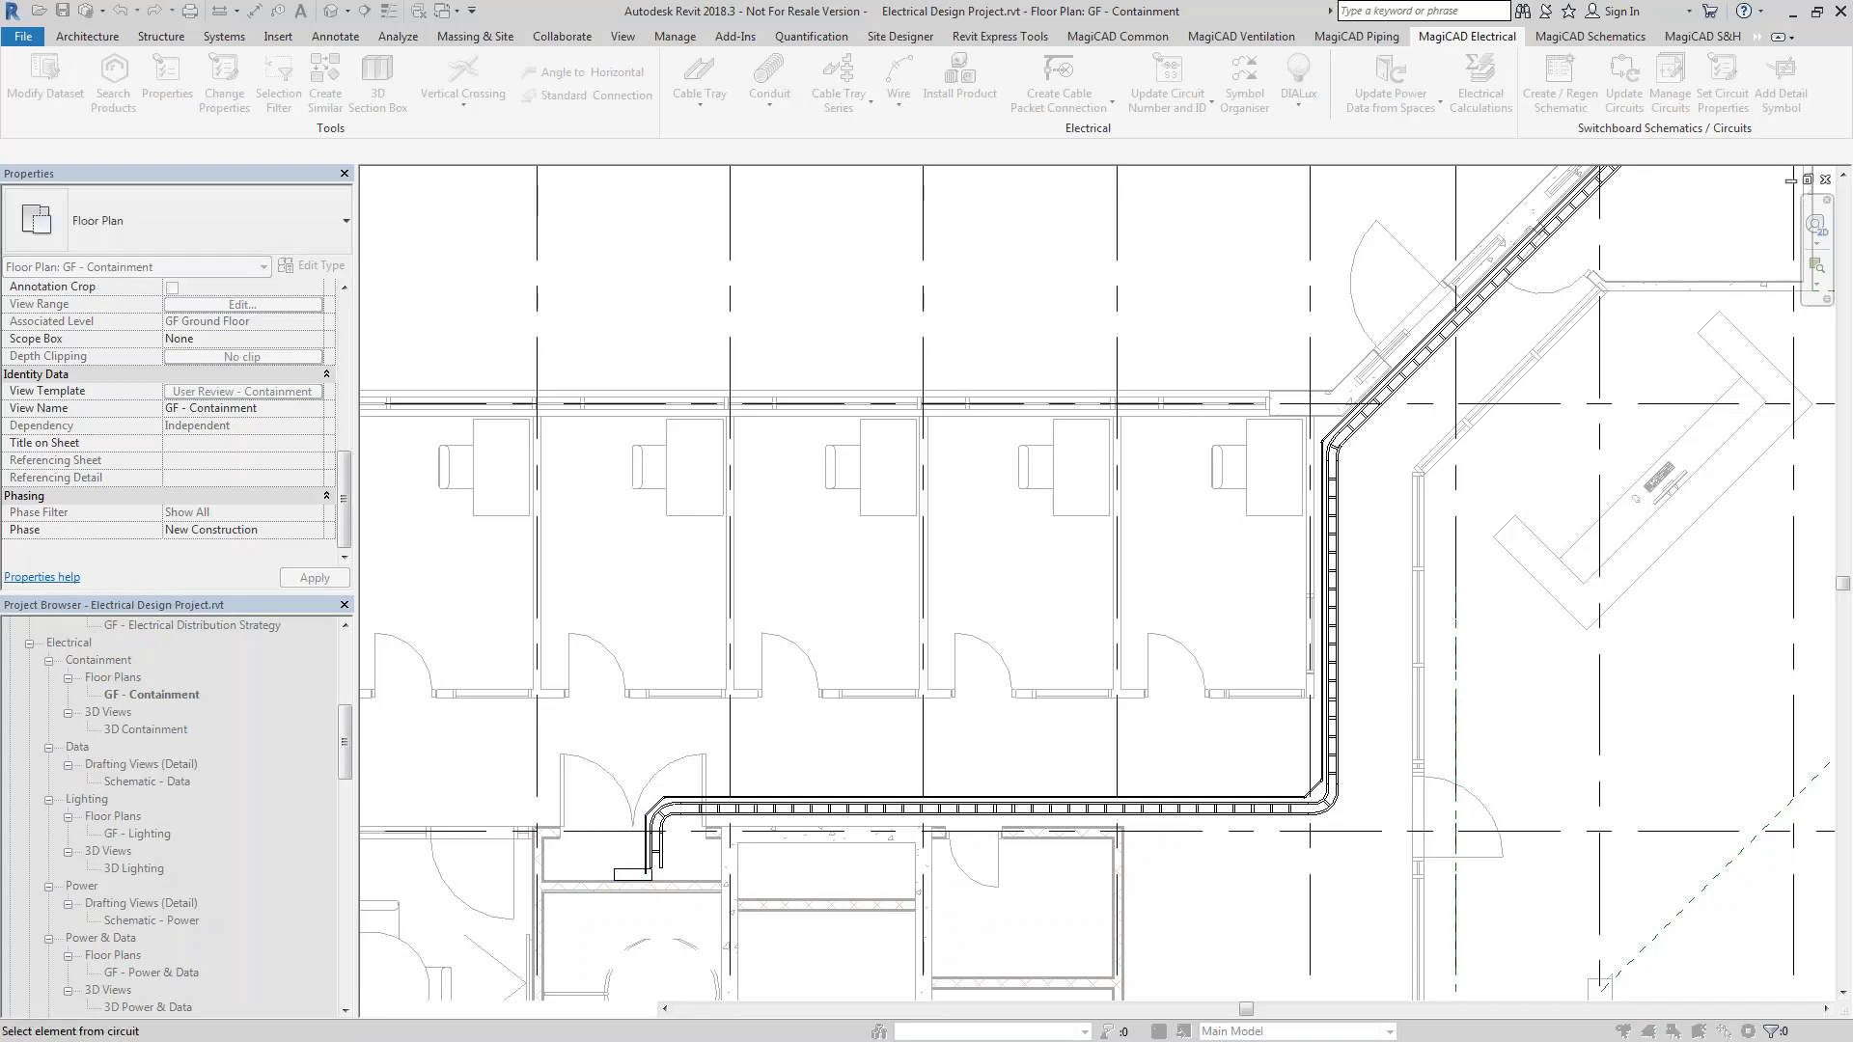
pyautogui.click(628, 878)
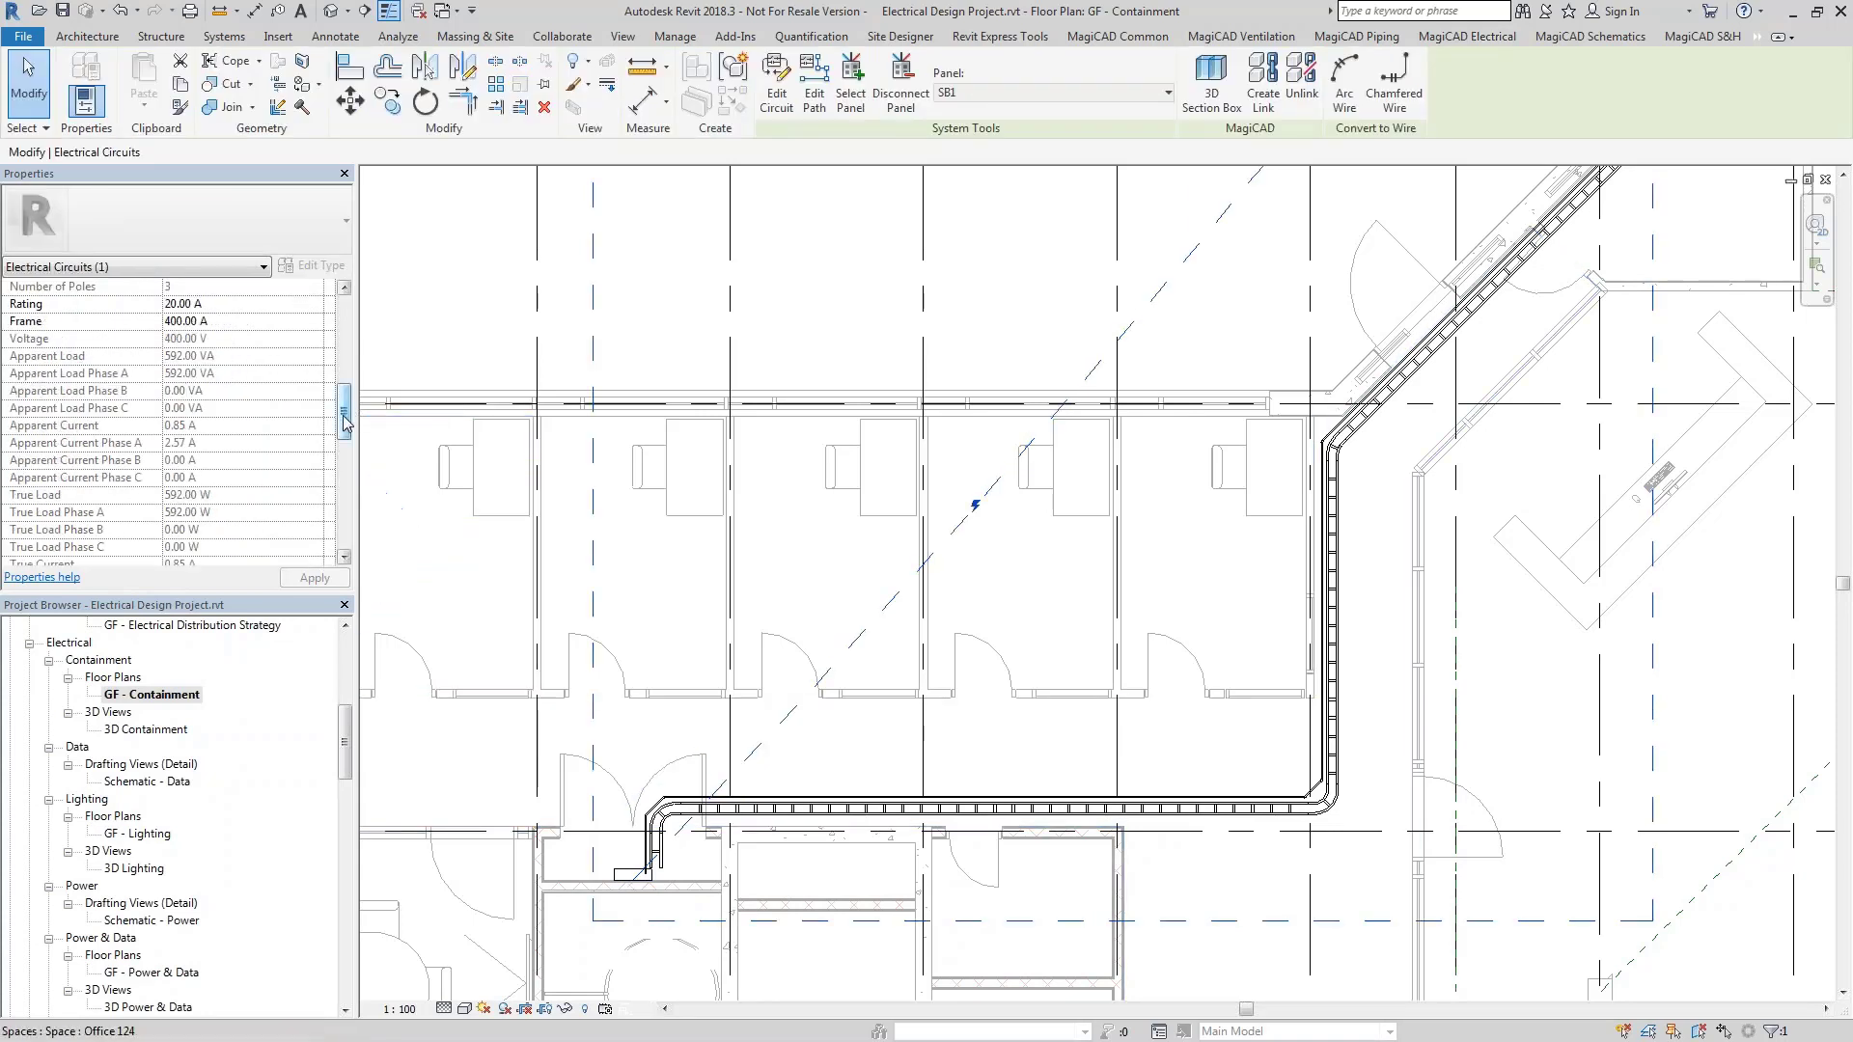
# Check the Length and MC Supply Cable Length properties of DBG's supply circuit, then deselect it
pyautogui.moveTo(343, 415); pyautogui.dragTo(341, 452)
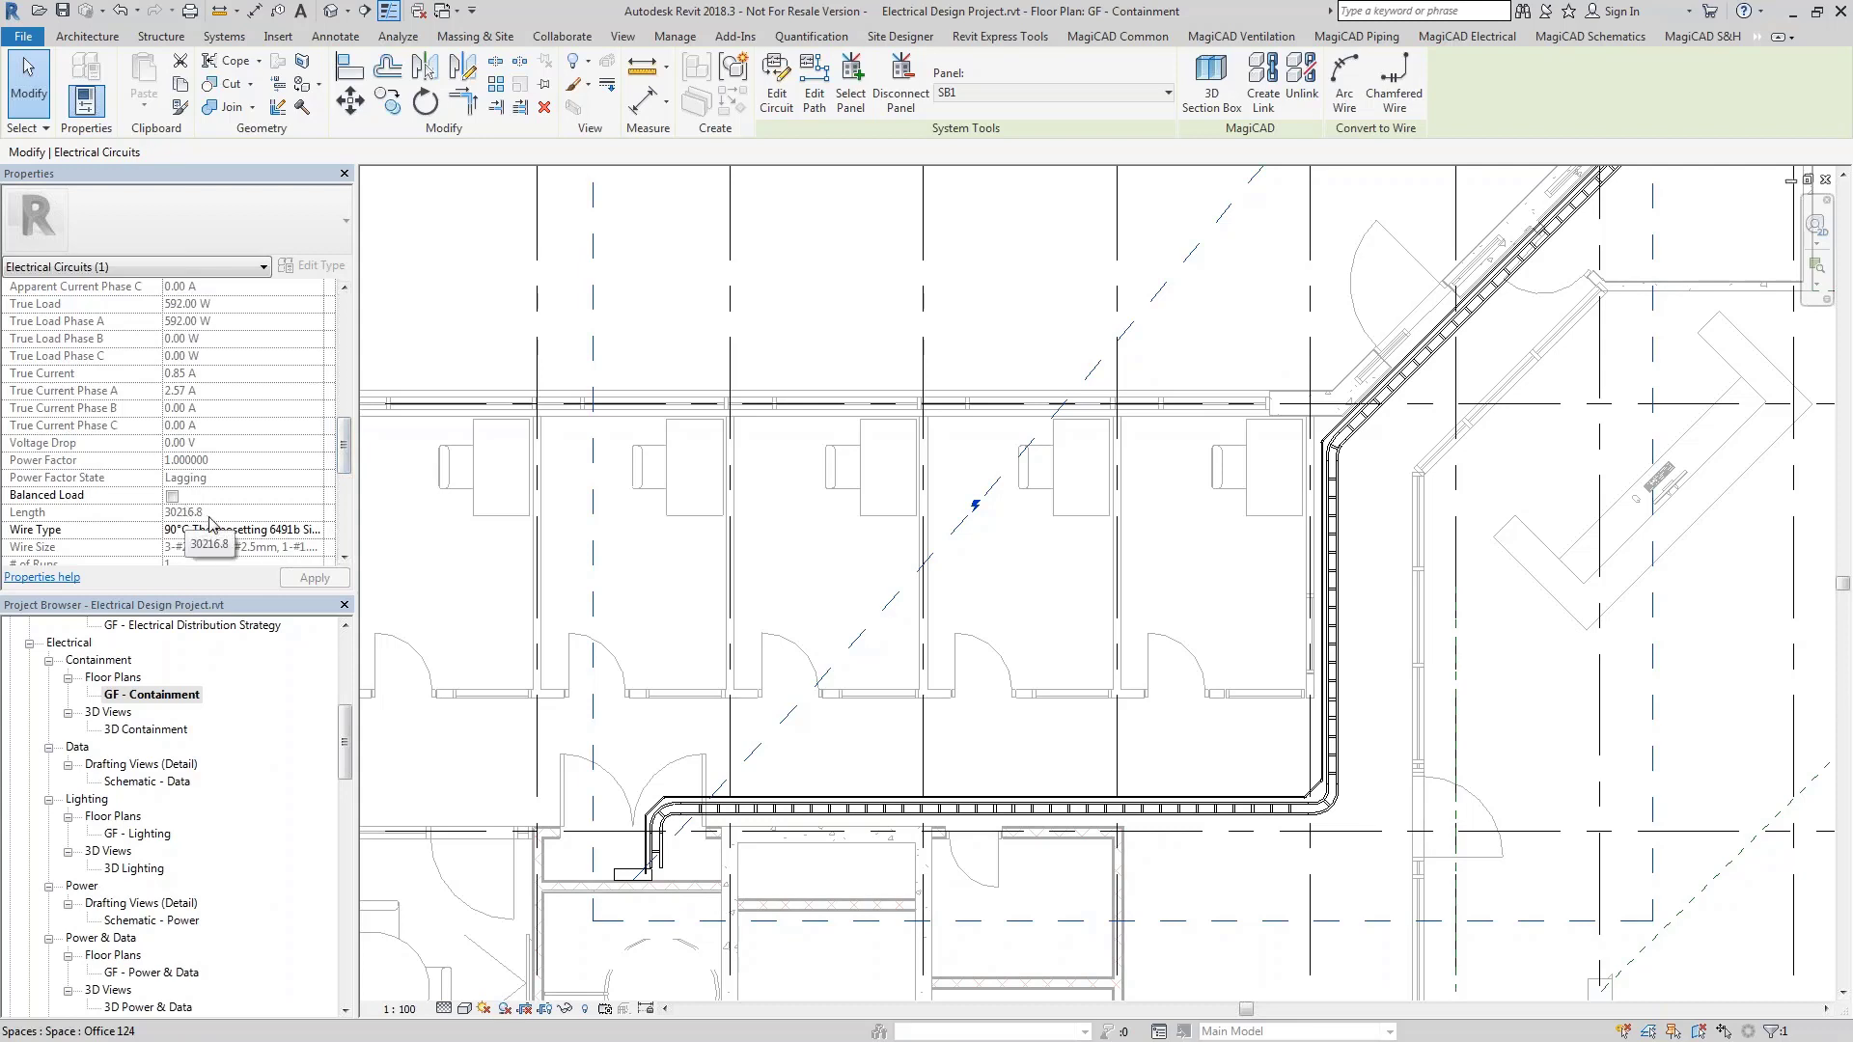
pyautogui.moveTo(342, 454); pyautogui.dragTo(349, 328)
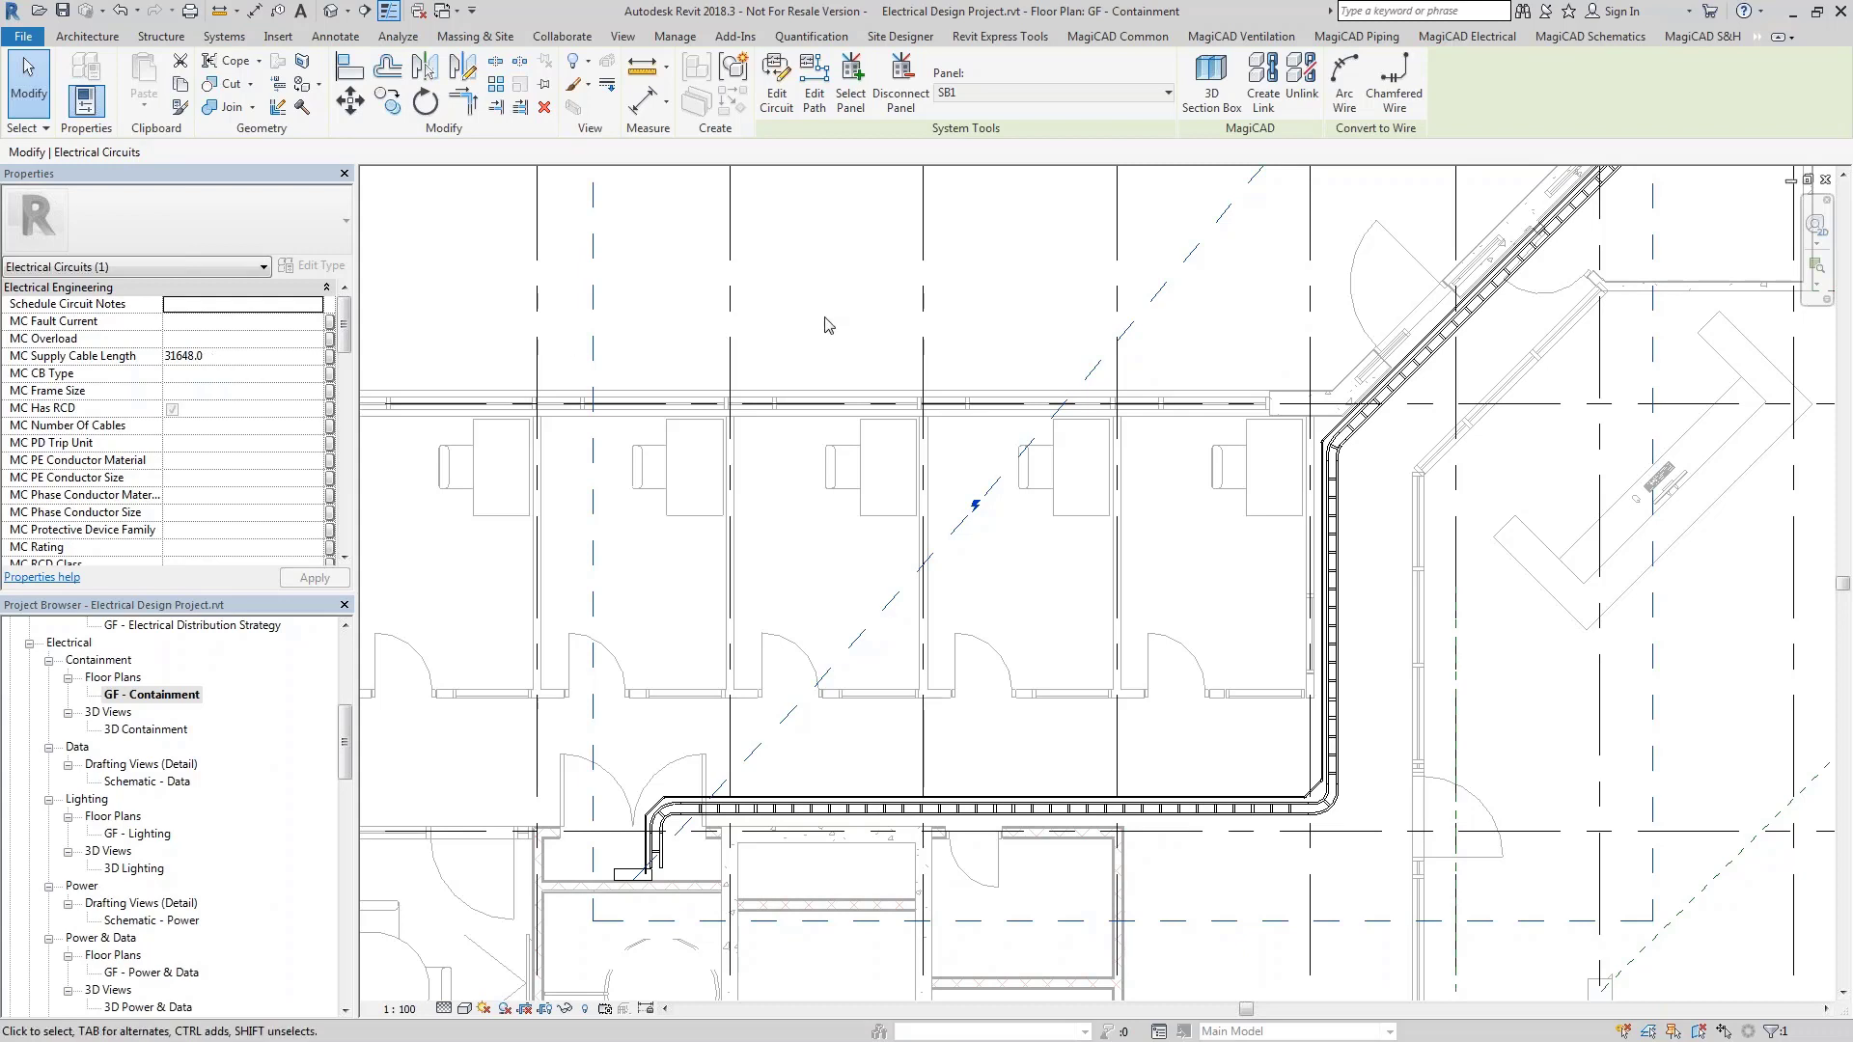
pyautogui.click(461, 283)
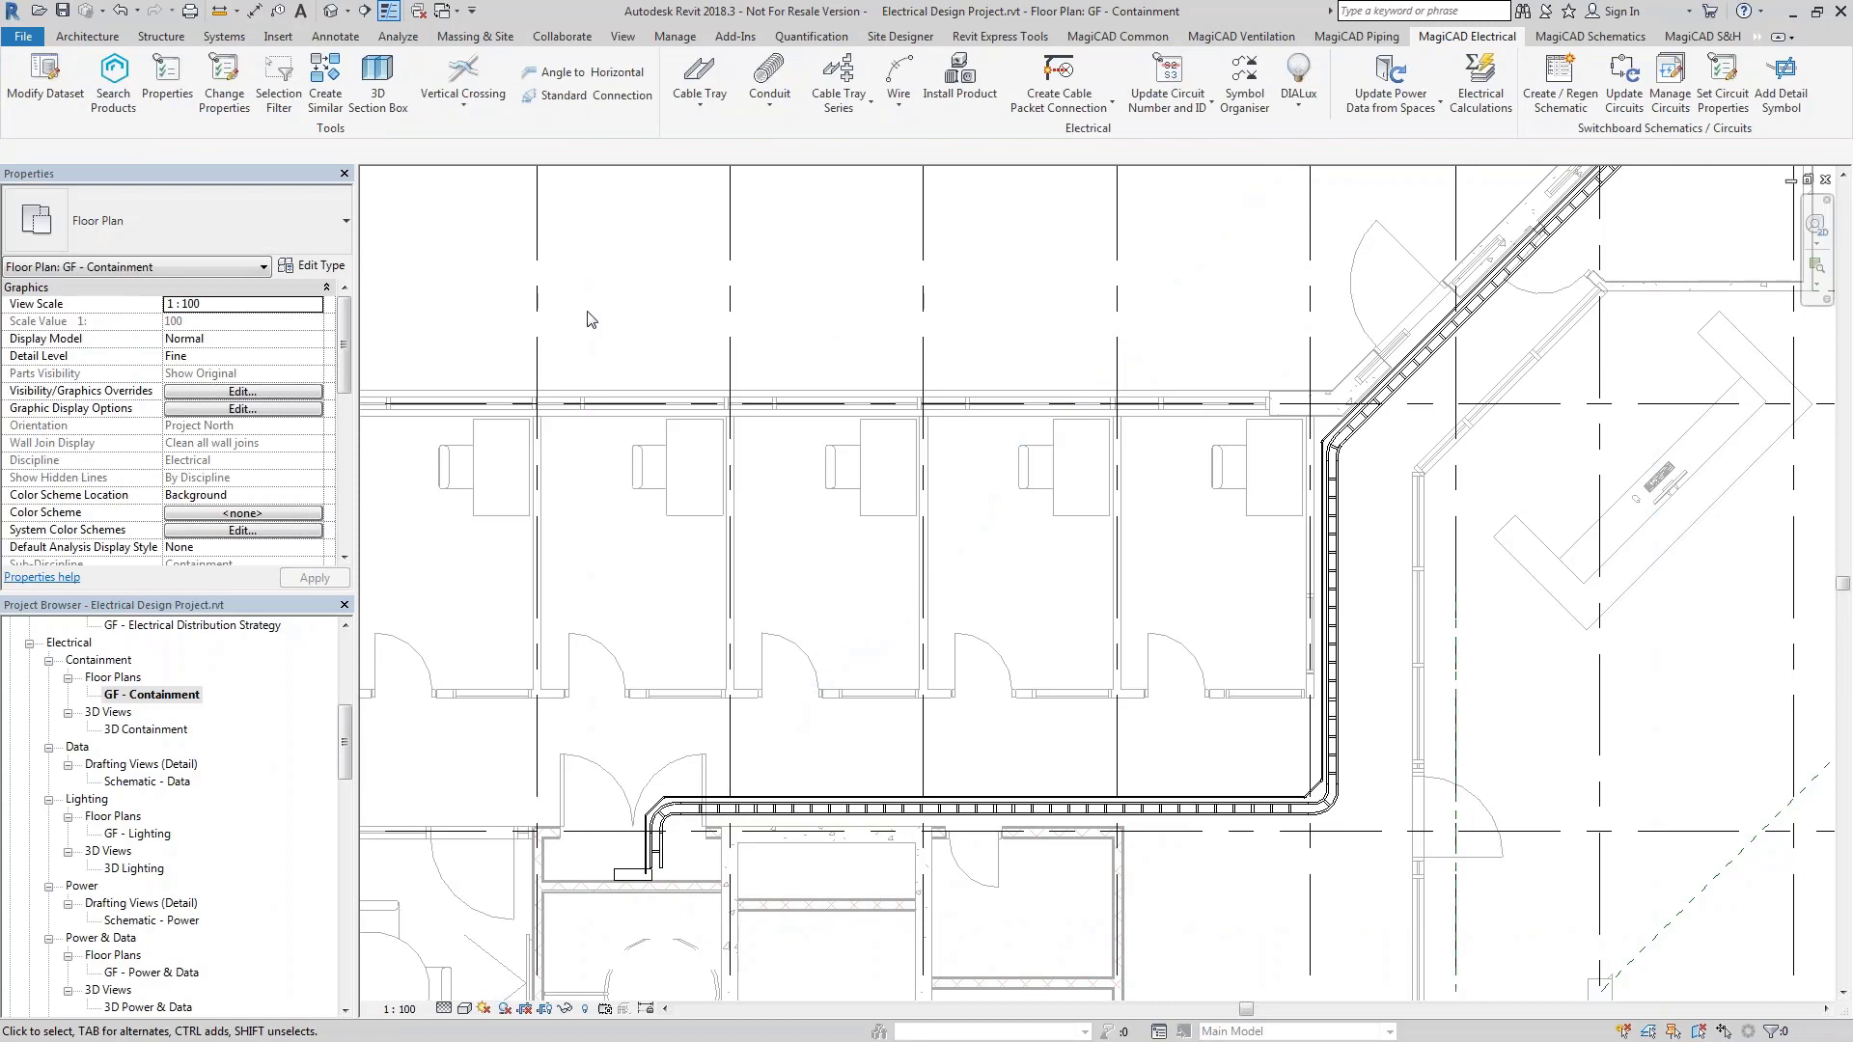
# Run Merge Parameters with only the Circuit IDs configuration enabled
pyautogui.scroll(-2, 586, 313)
pyautogui.scroll(6, 781, 571)
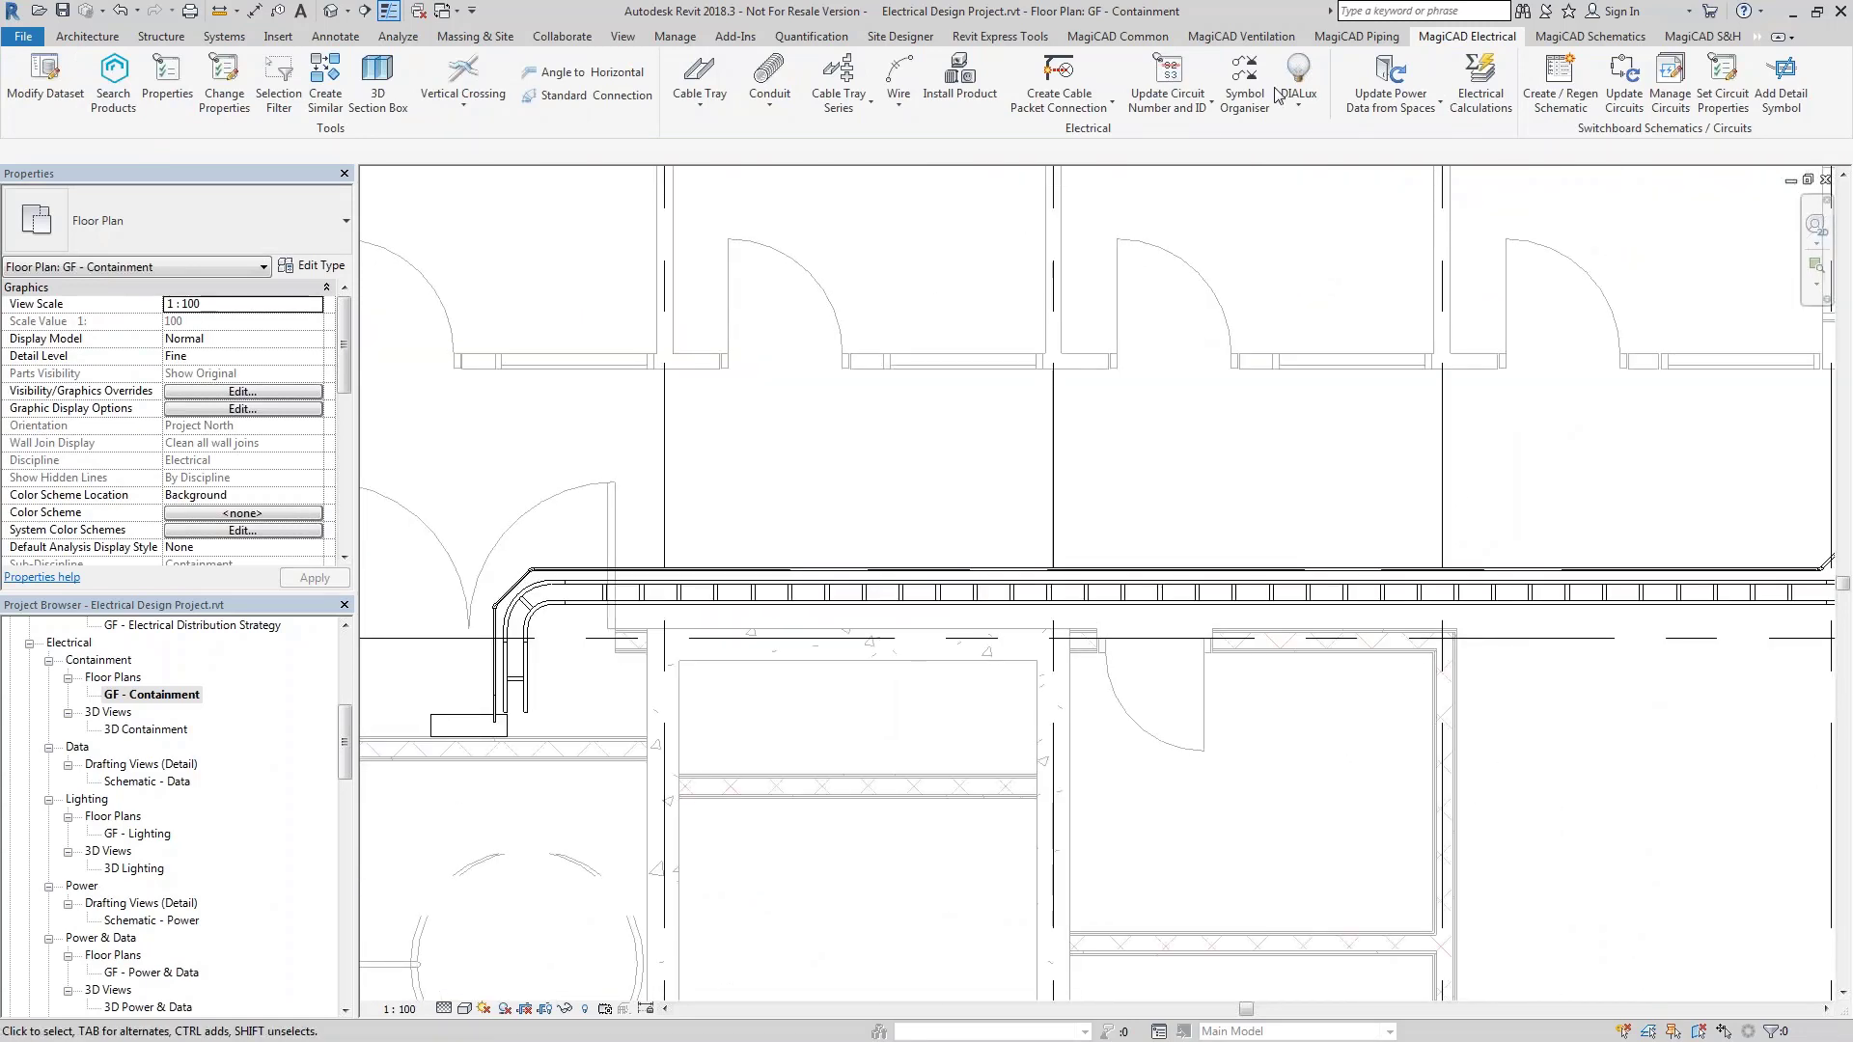
pyautogui.click(1245, 38)
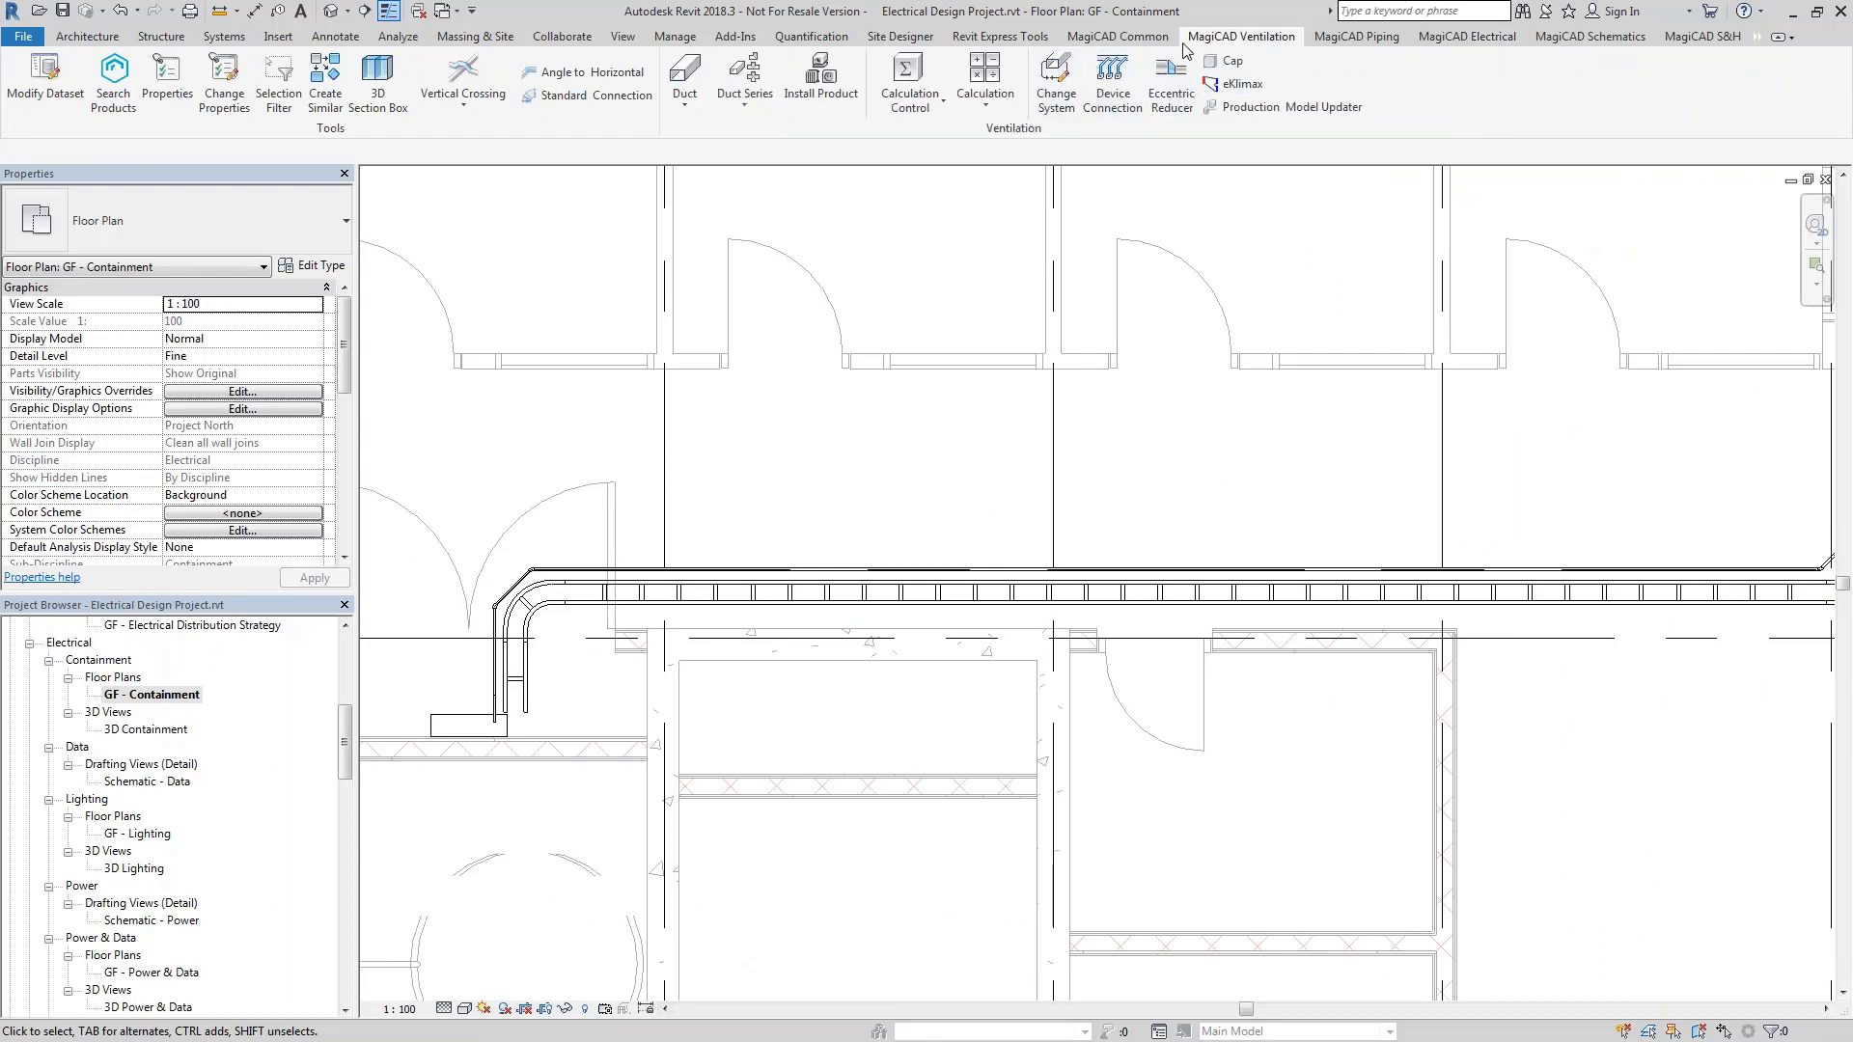
pyautogui.click(1117, 36)
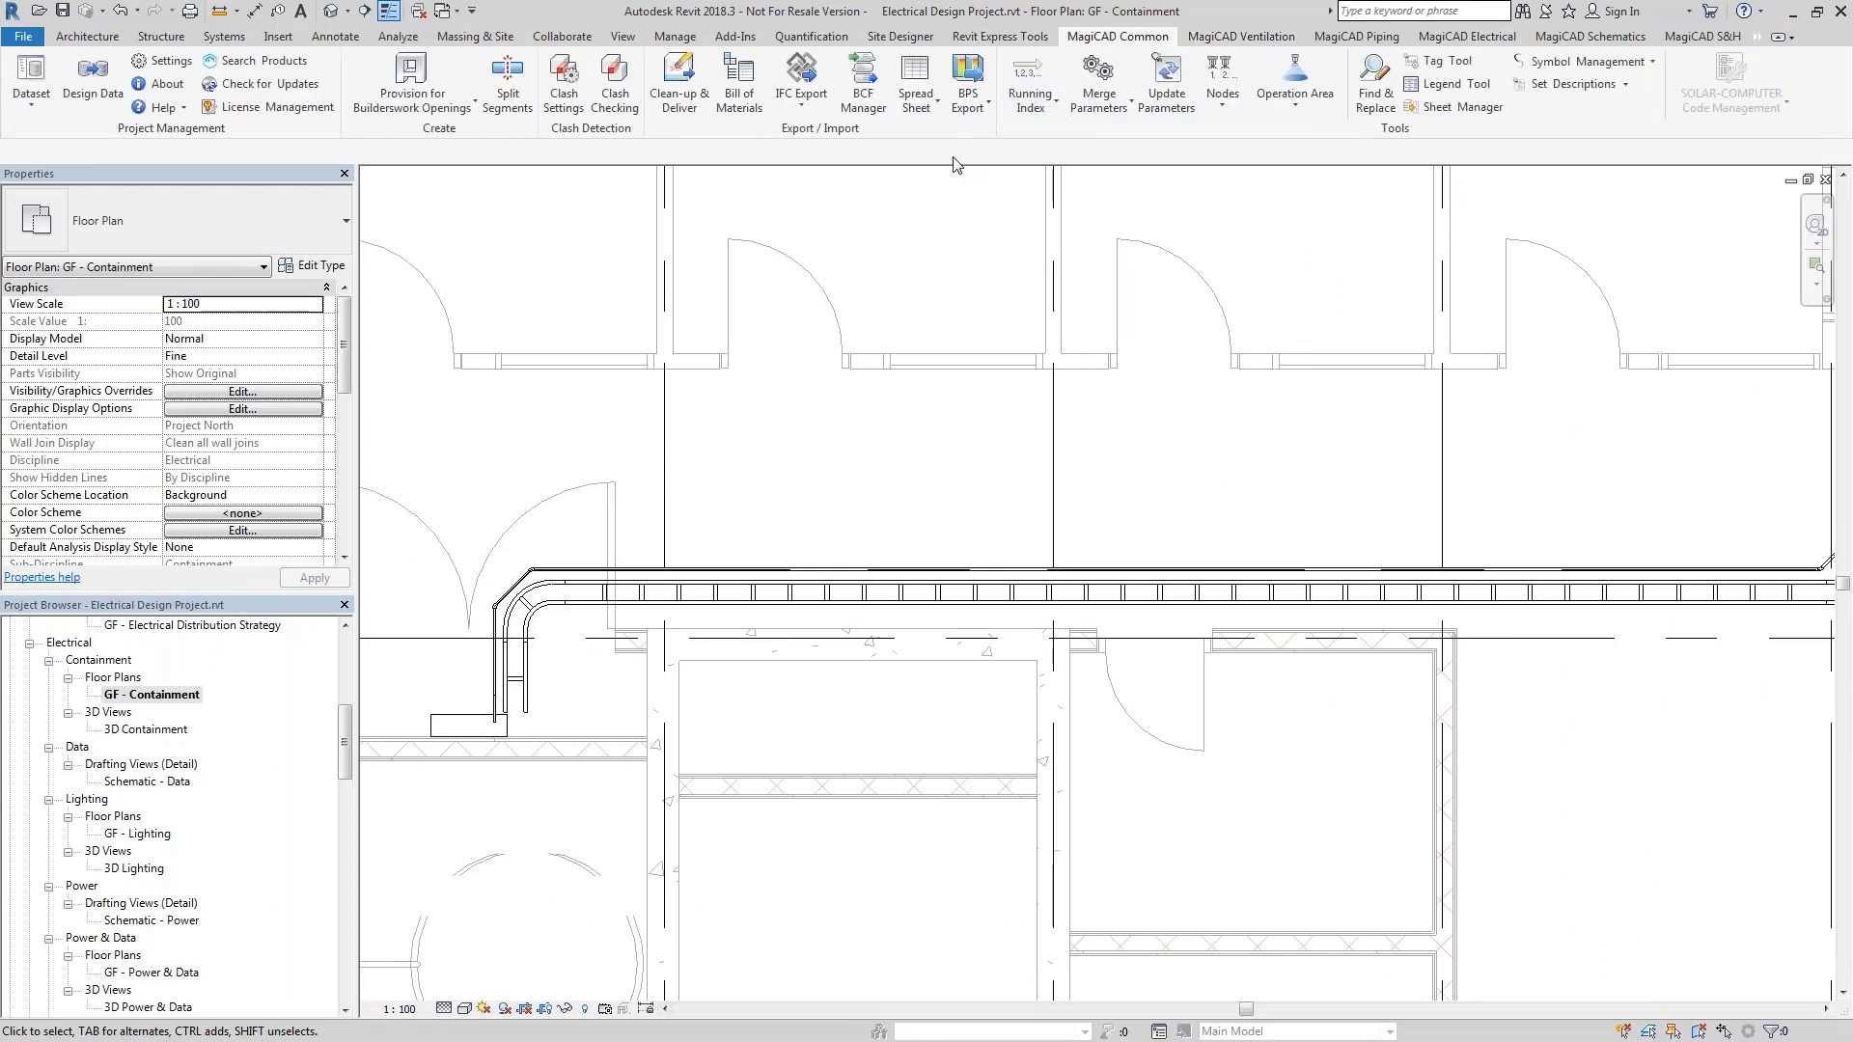
pyautogui.click(1110, 110)
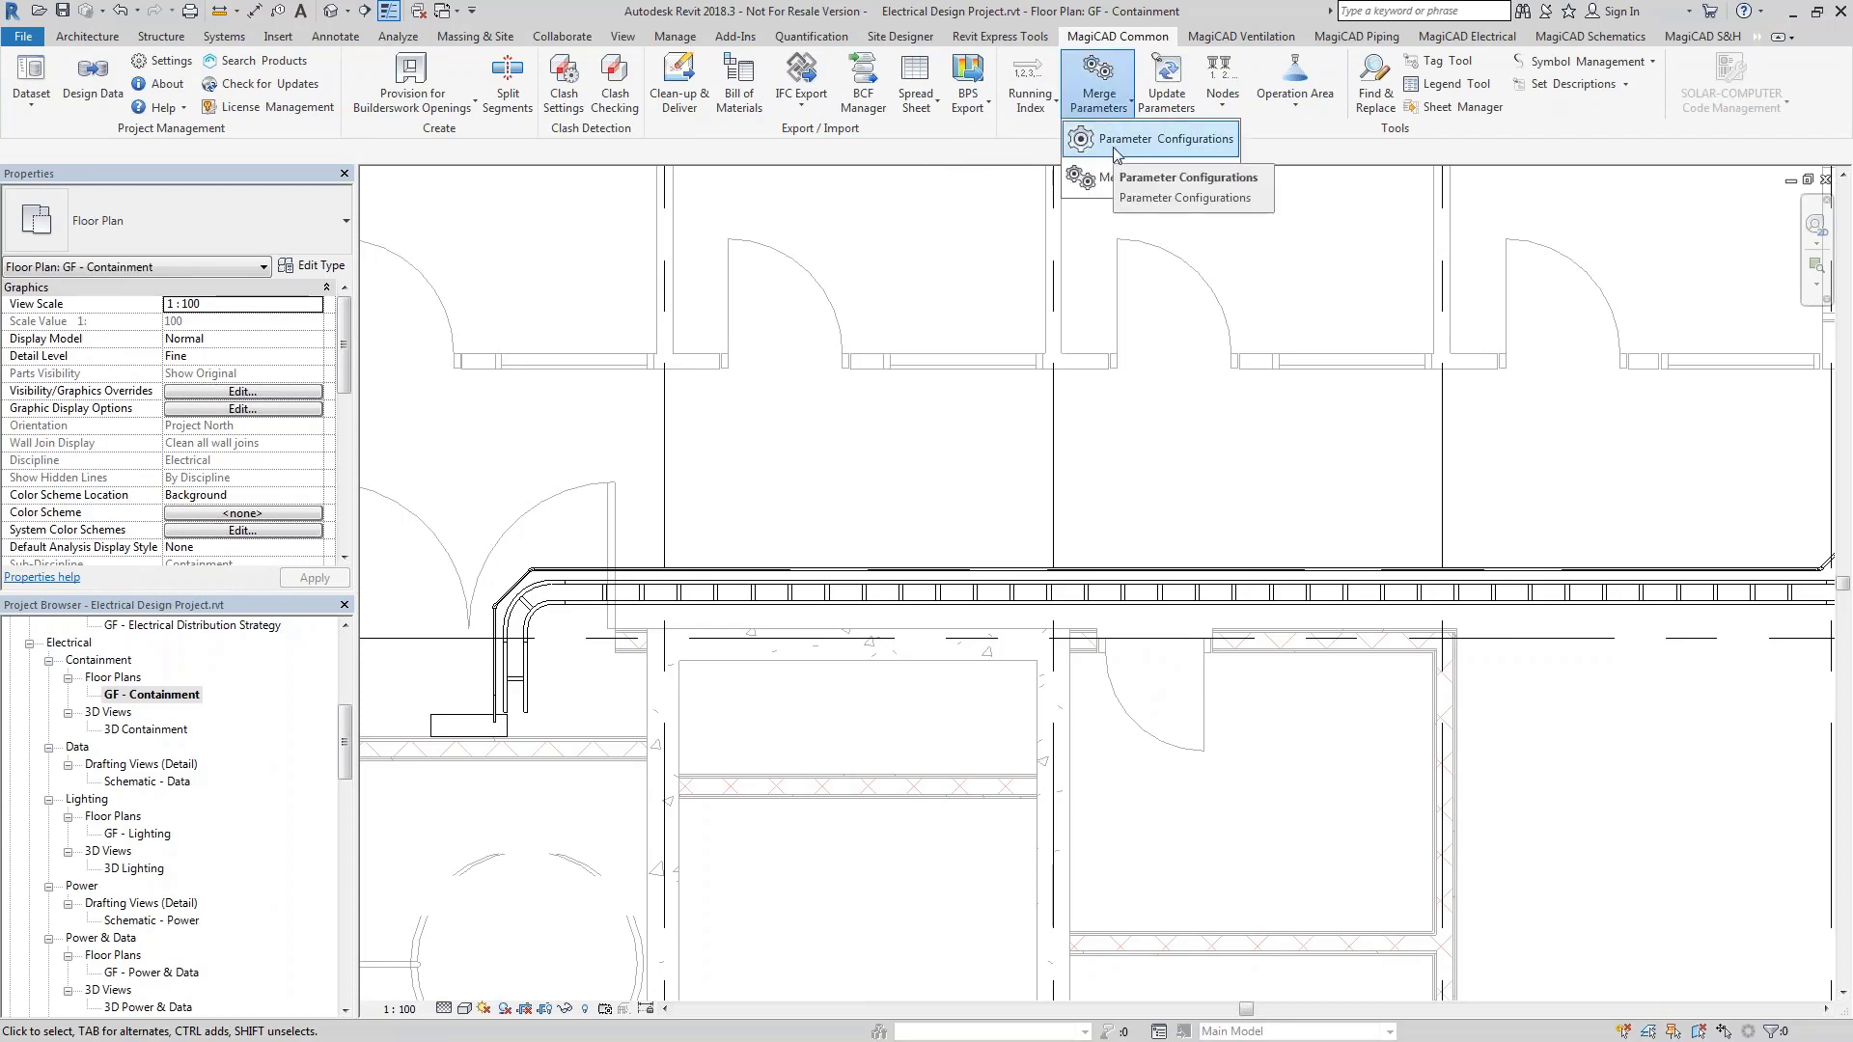
pyautogui.click(1099, 179)
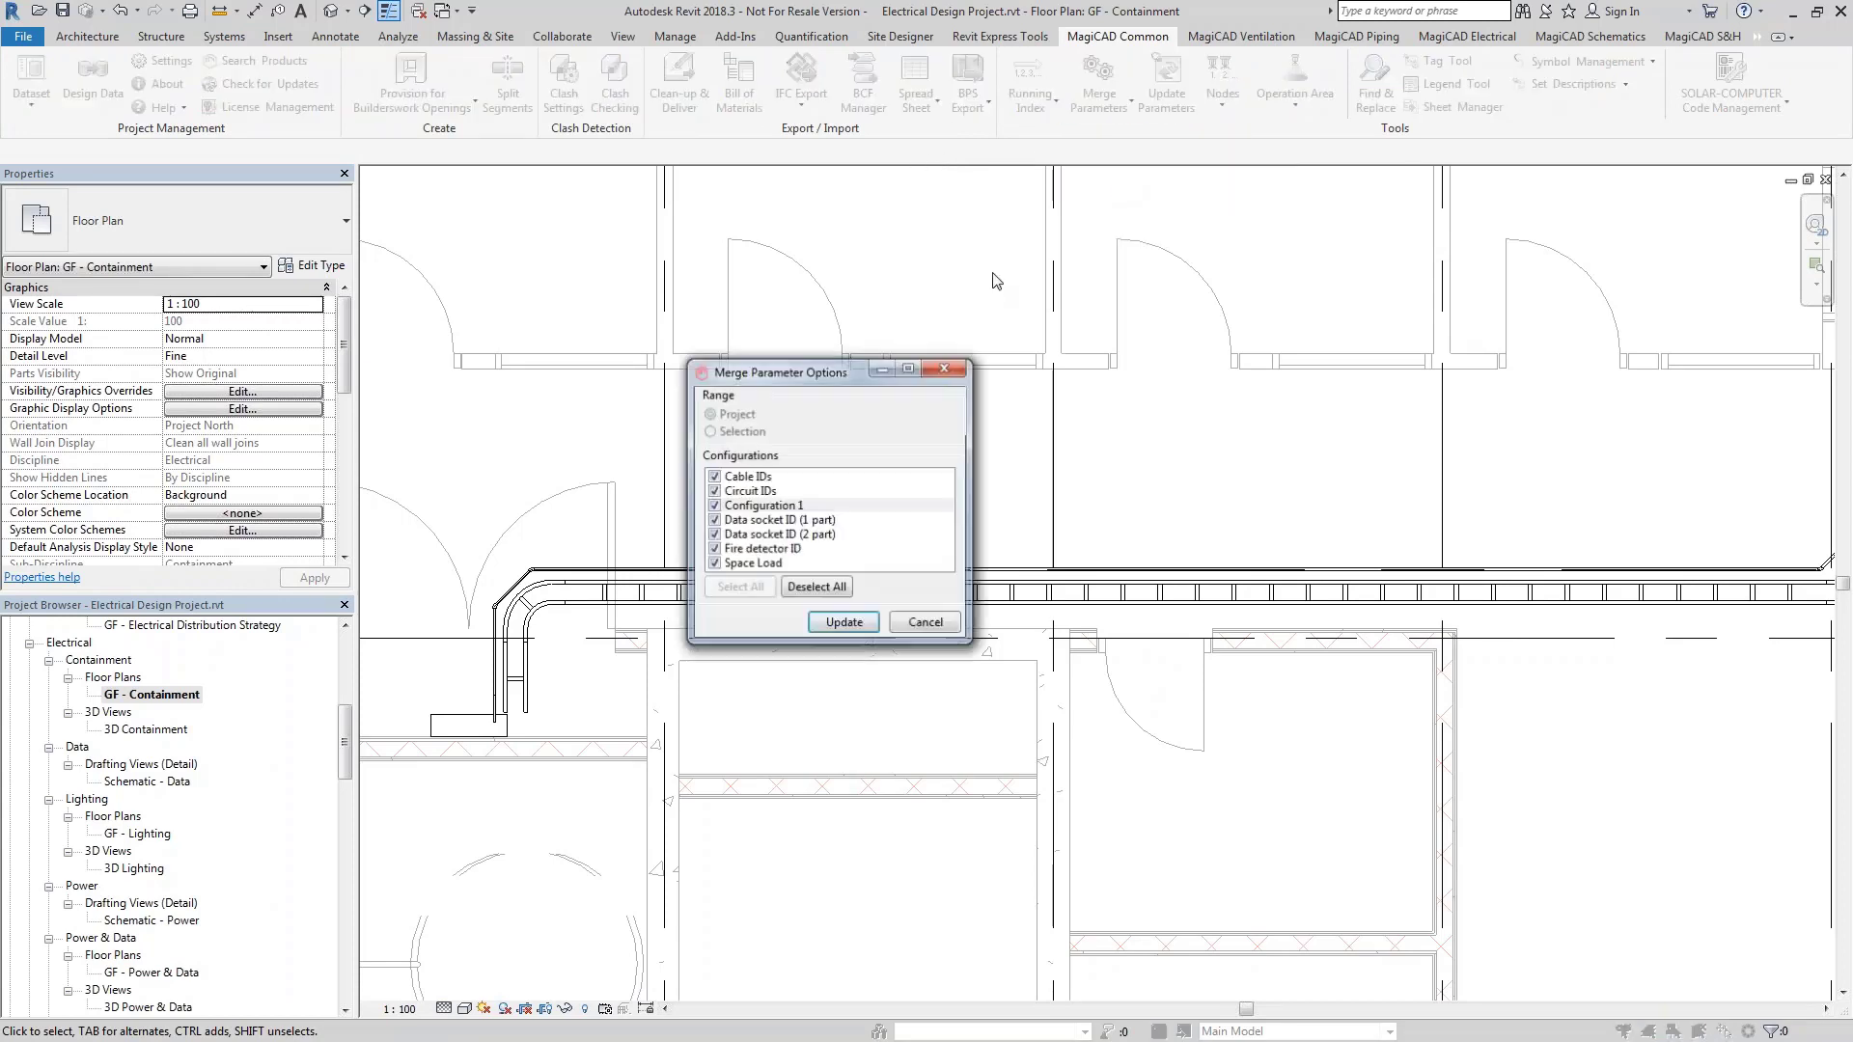
pyautogui.click(840, 590)
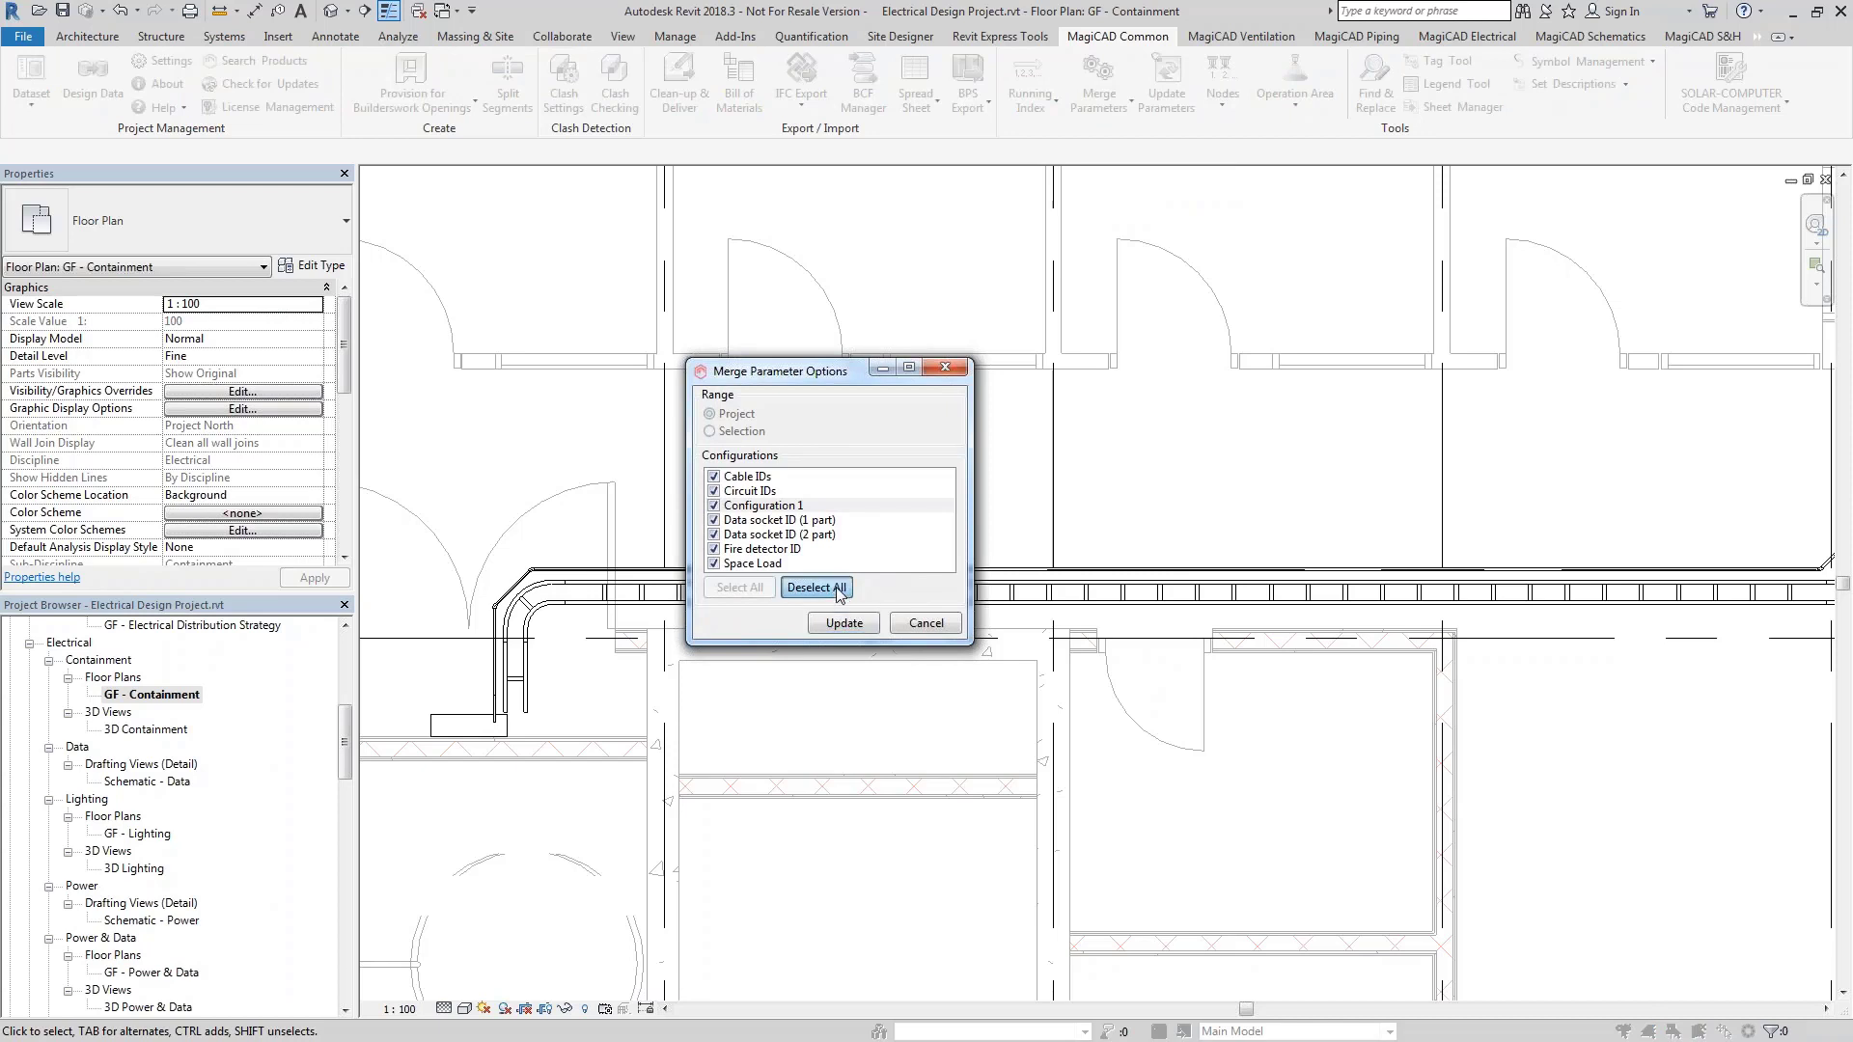
pyautogui.click(715, 496)
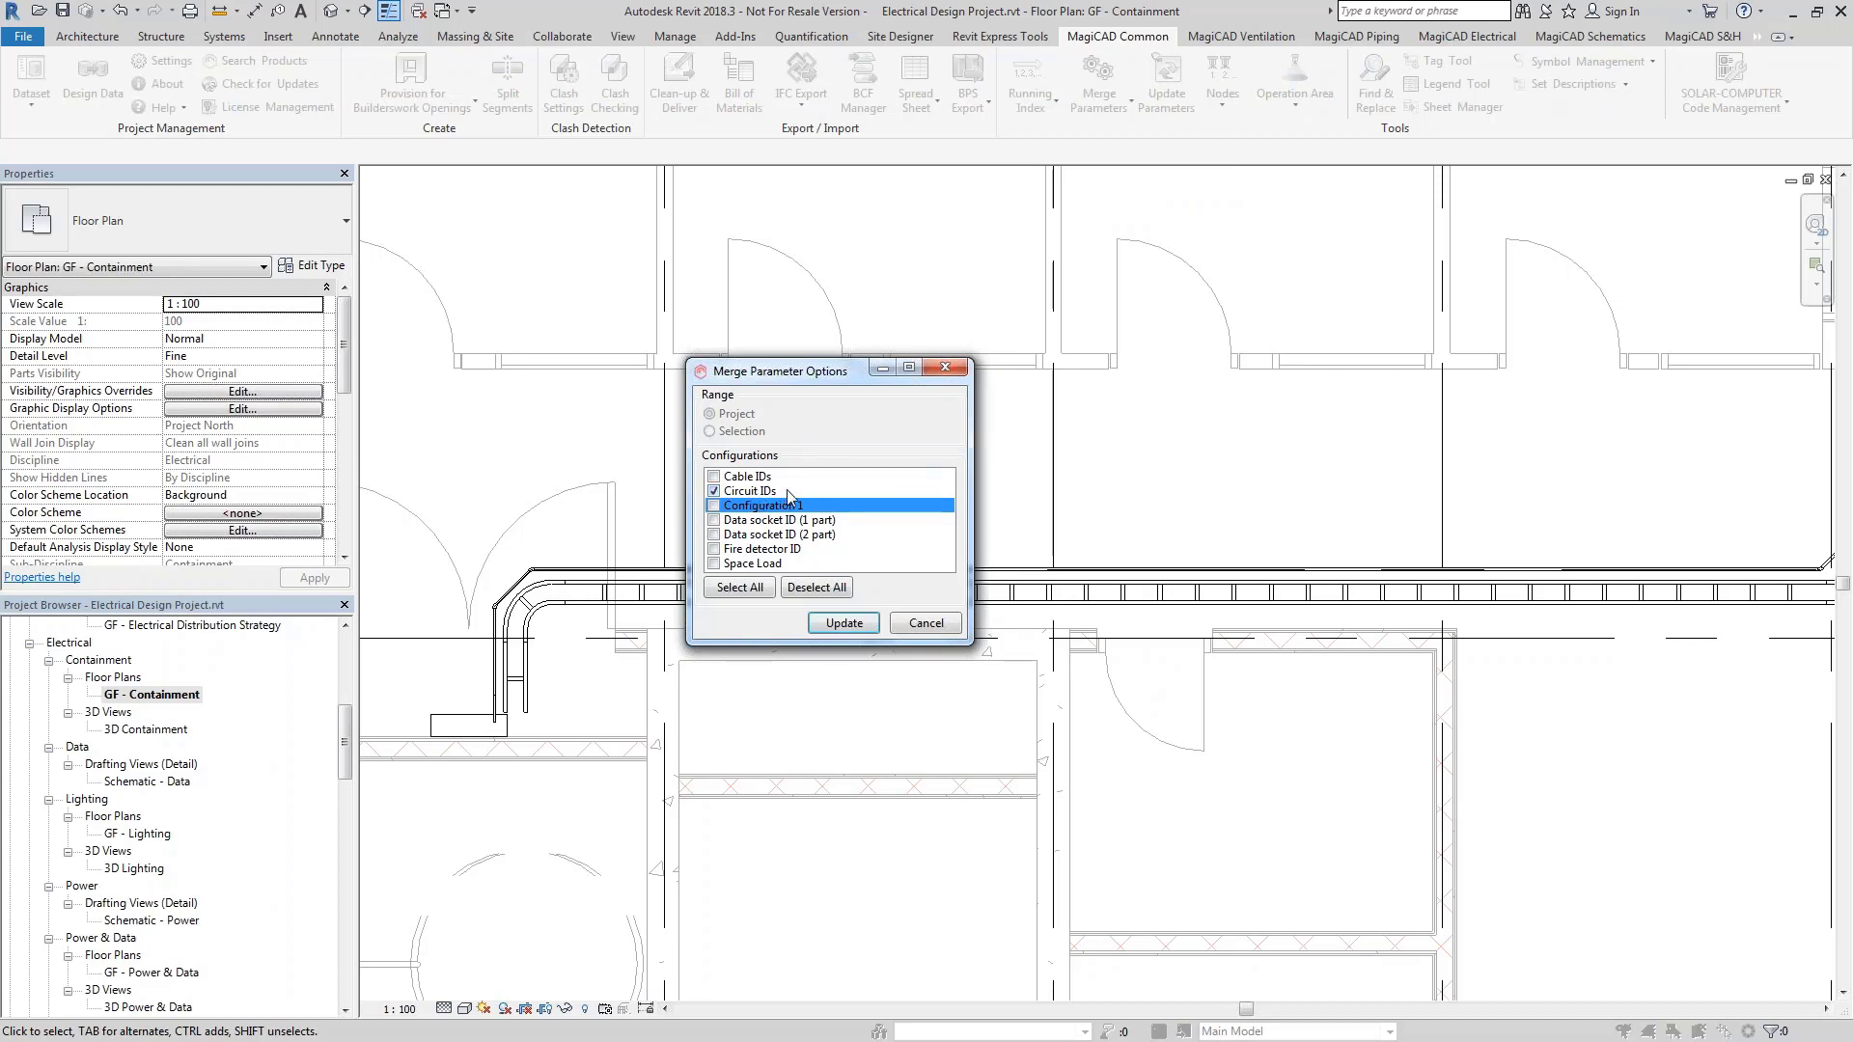
pyautogui.click(845, 623)
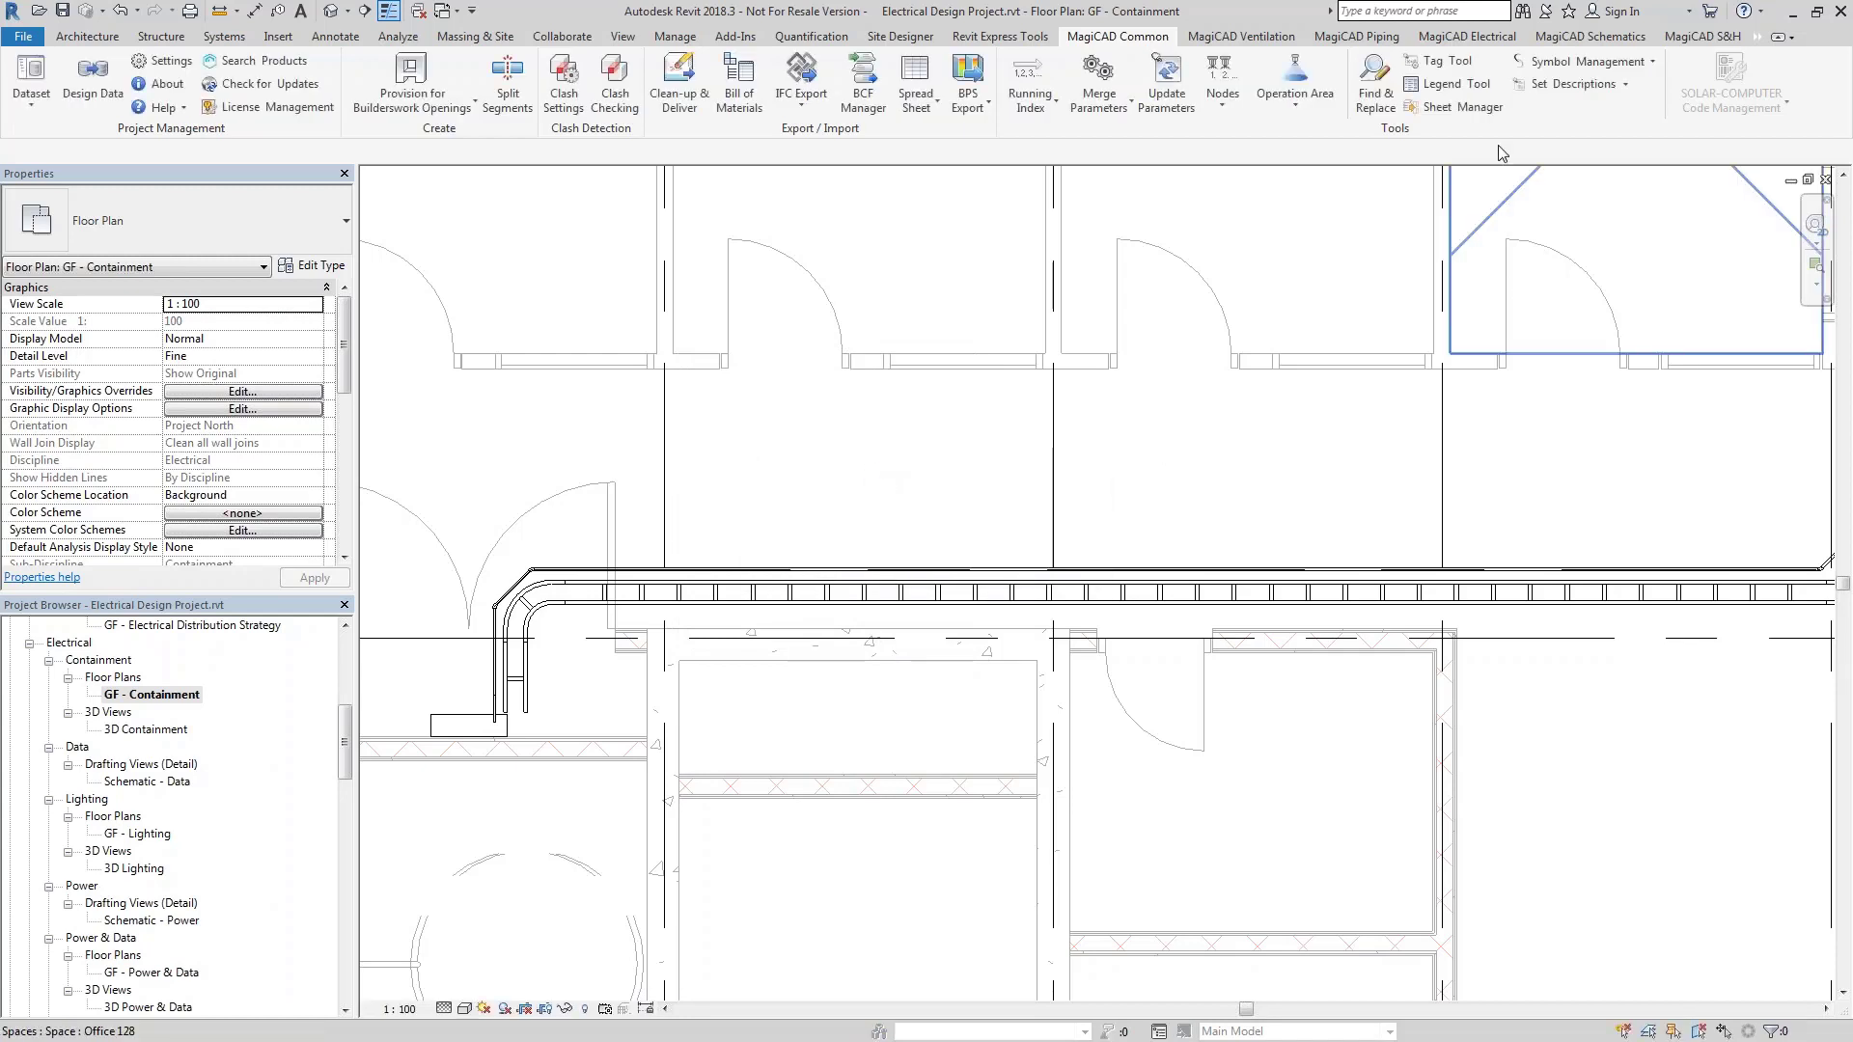
# Number DBG's lighting circuit 1-L1,L2,L3 in Manage Circuits using the Way and Phase (Three Phase Only) numbering rule
pyautogui.click(1487, 39)
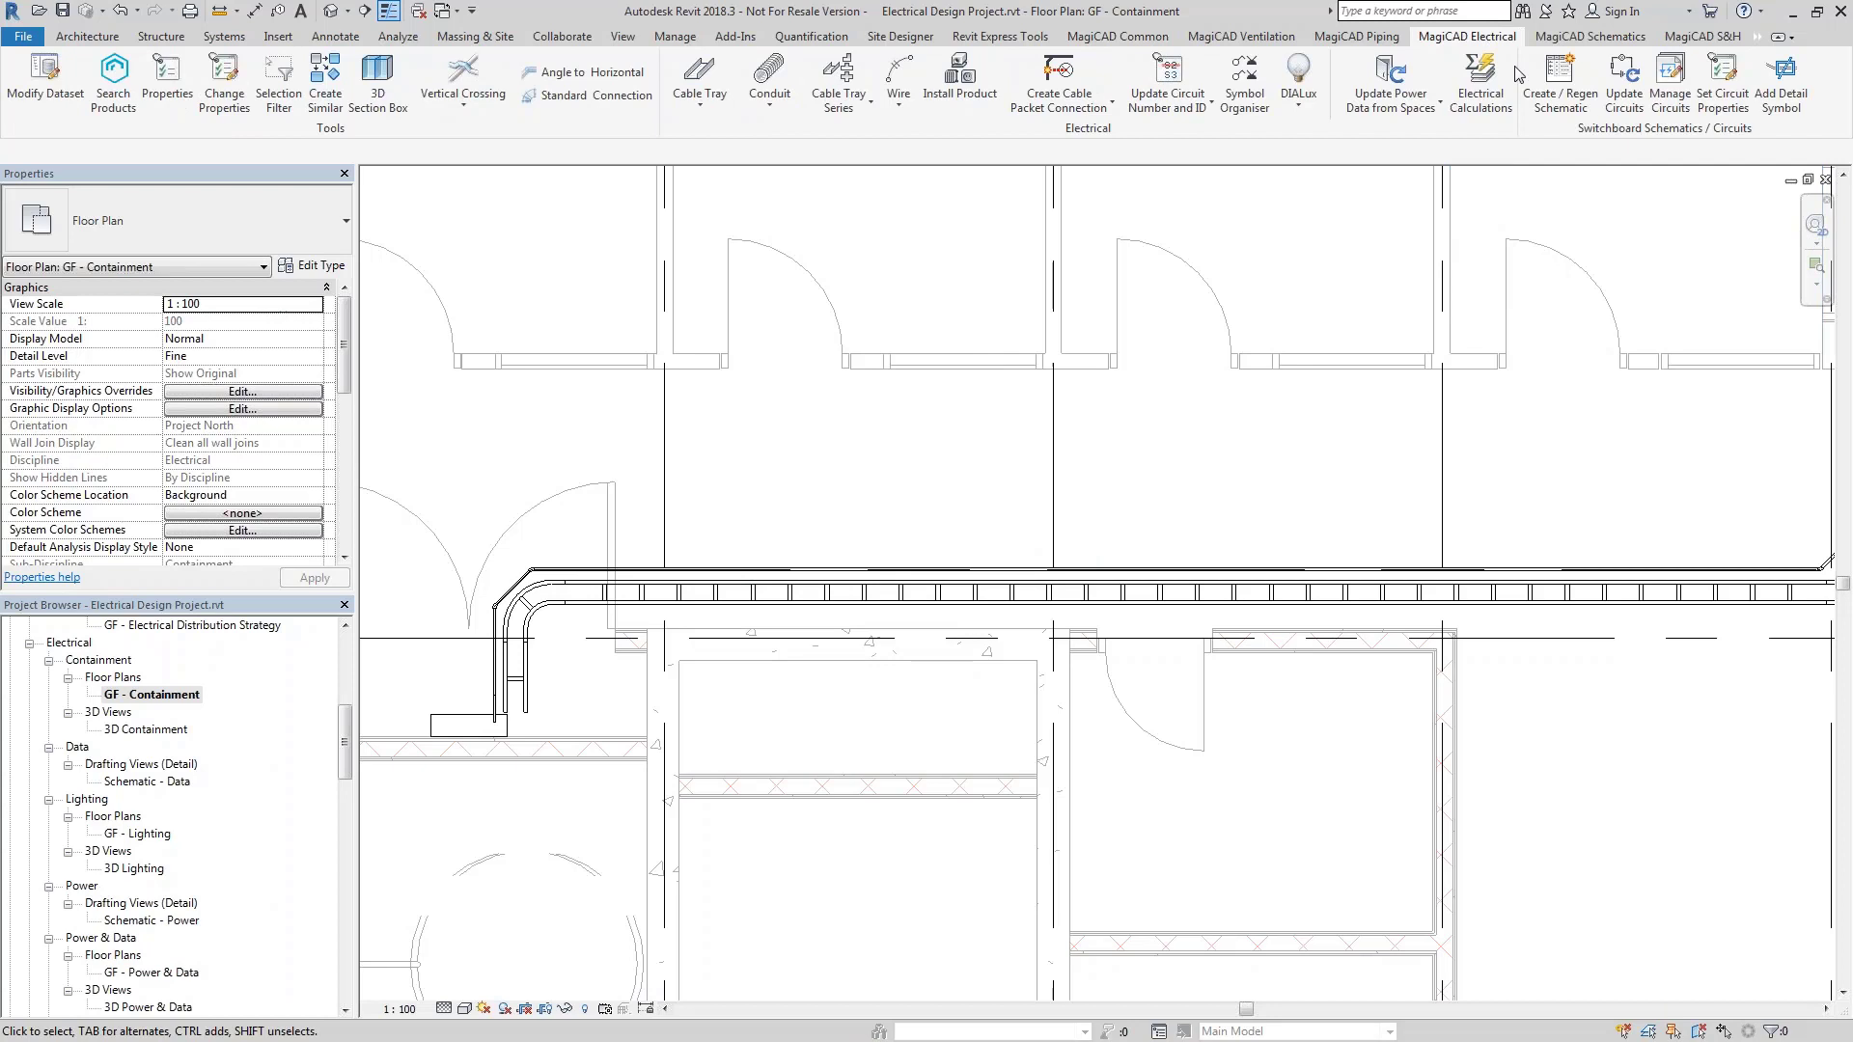
pyautogui.click(1670, 82)
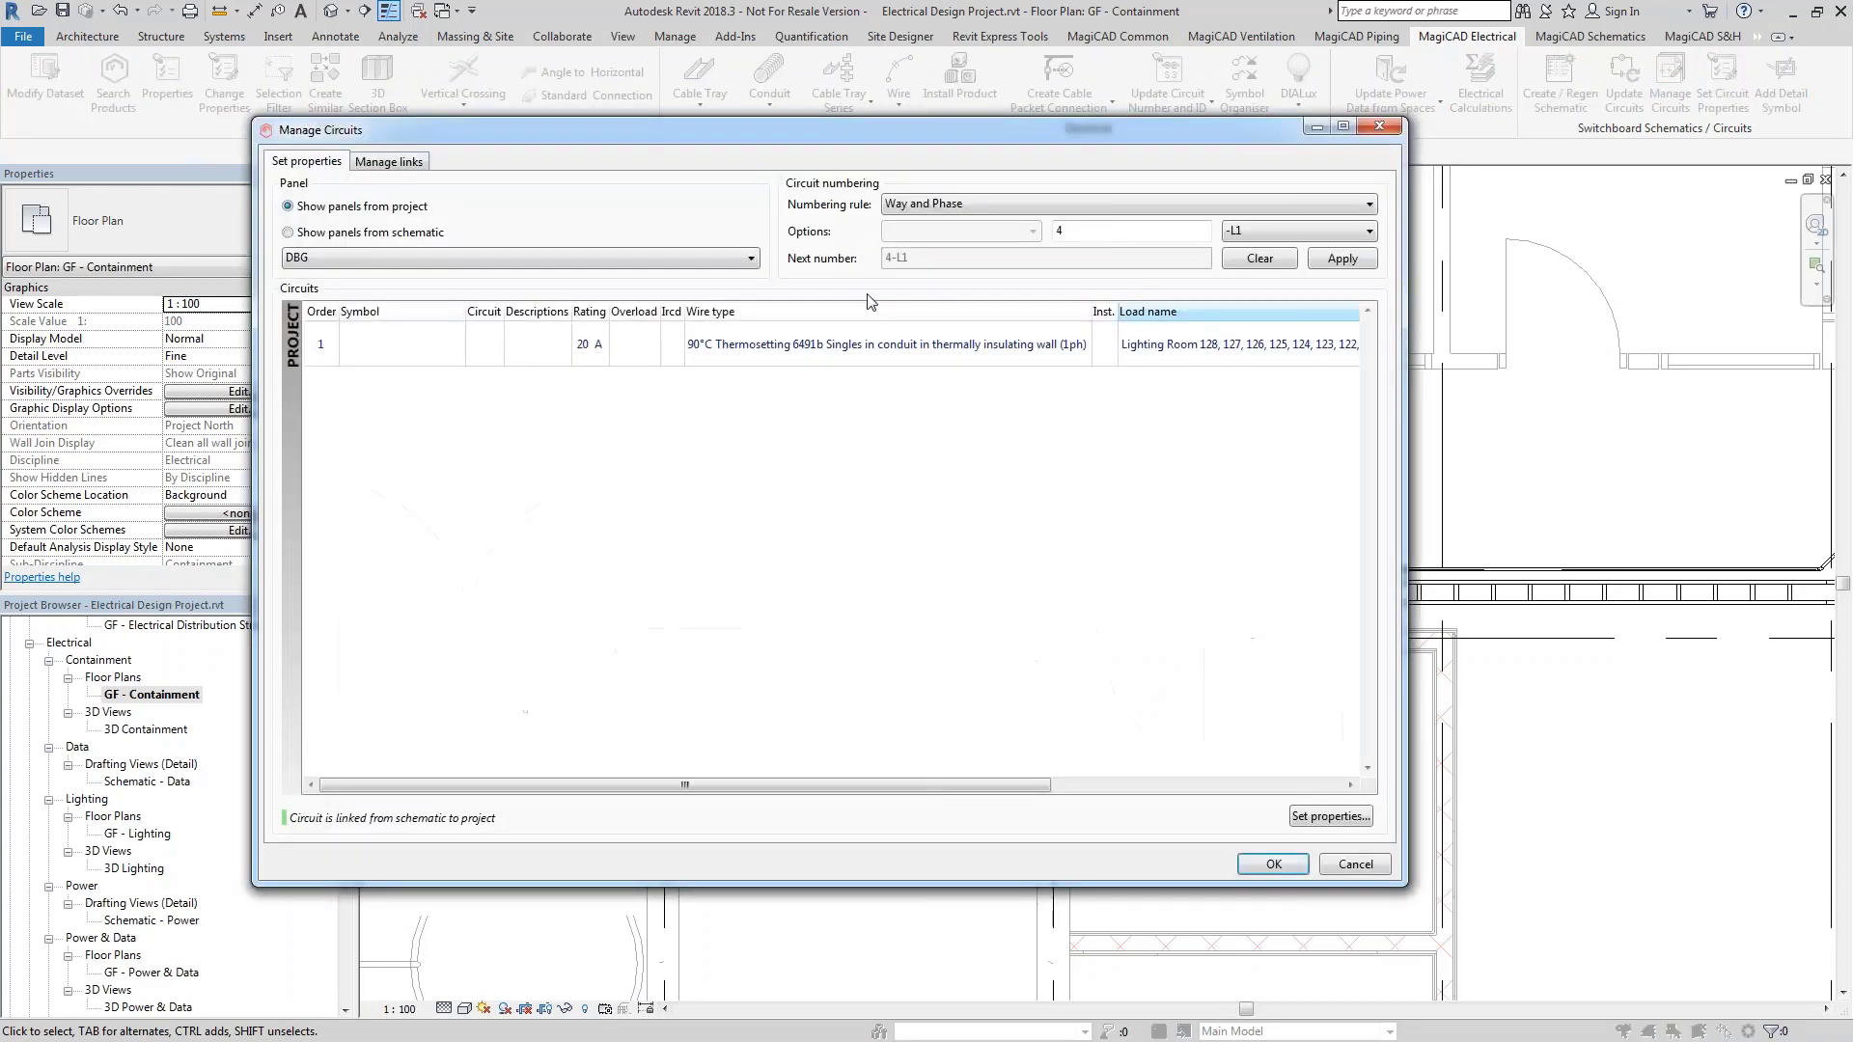
pyautogui.click(443, 345)
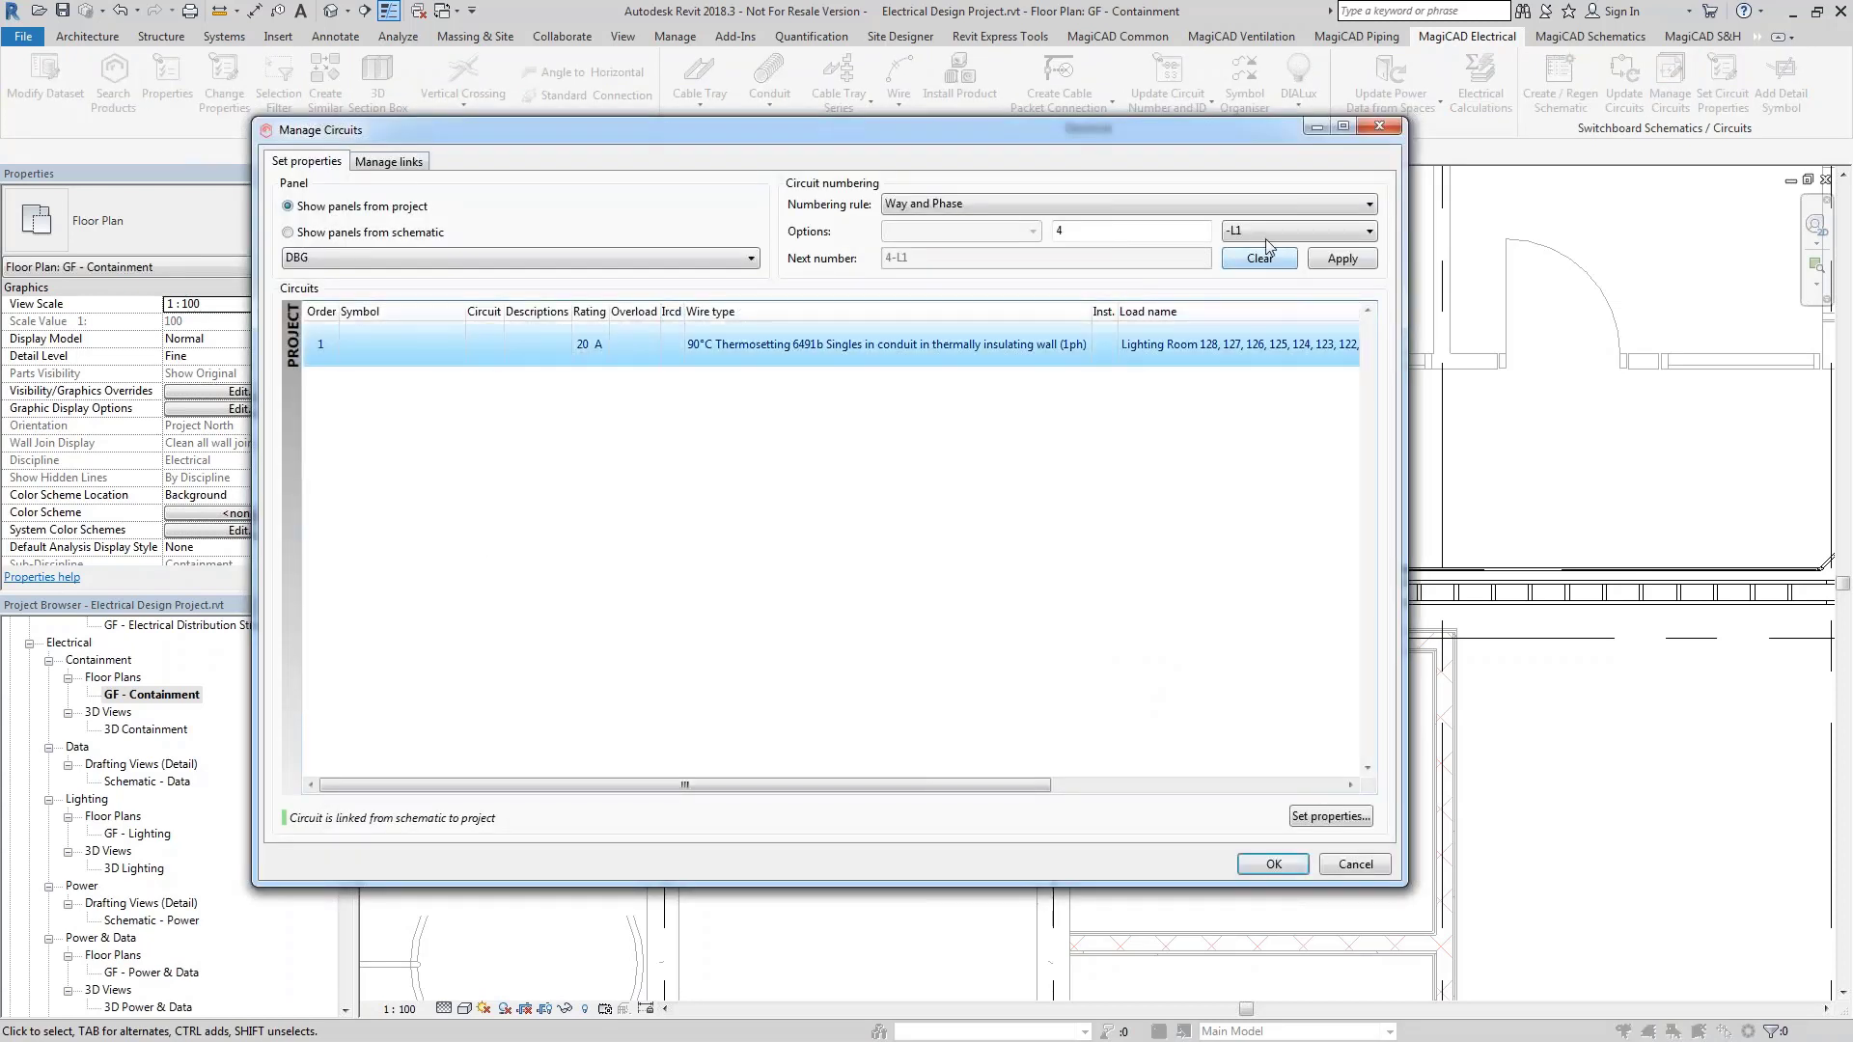
pyautogui.click(1161, 204)
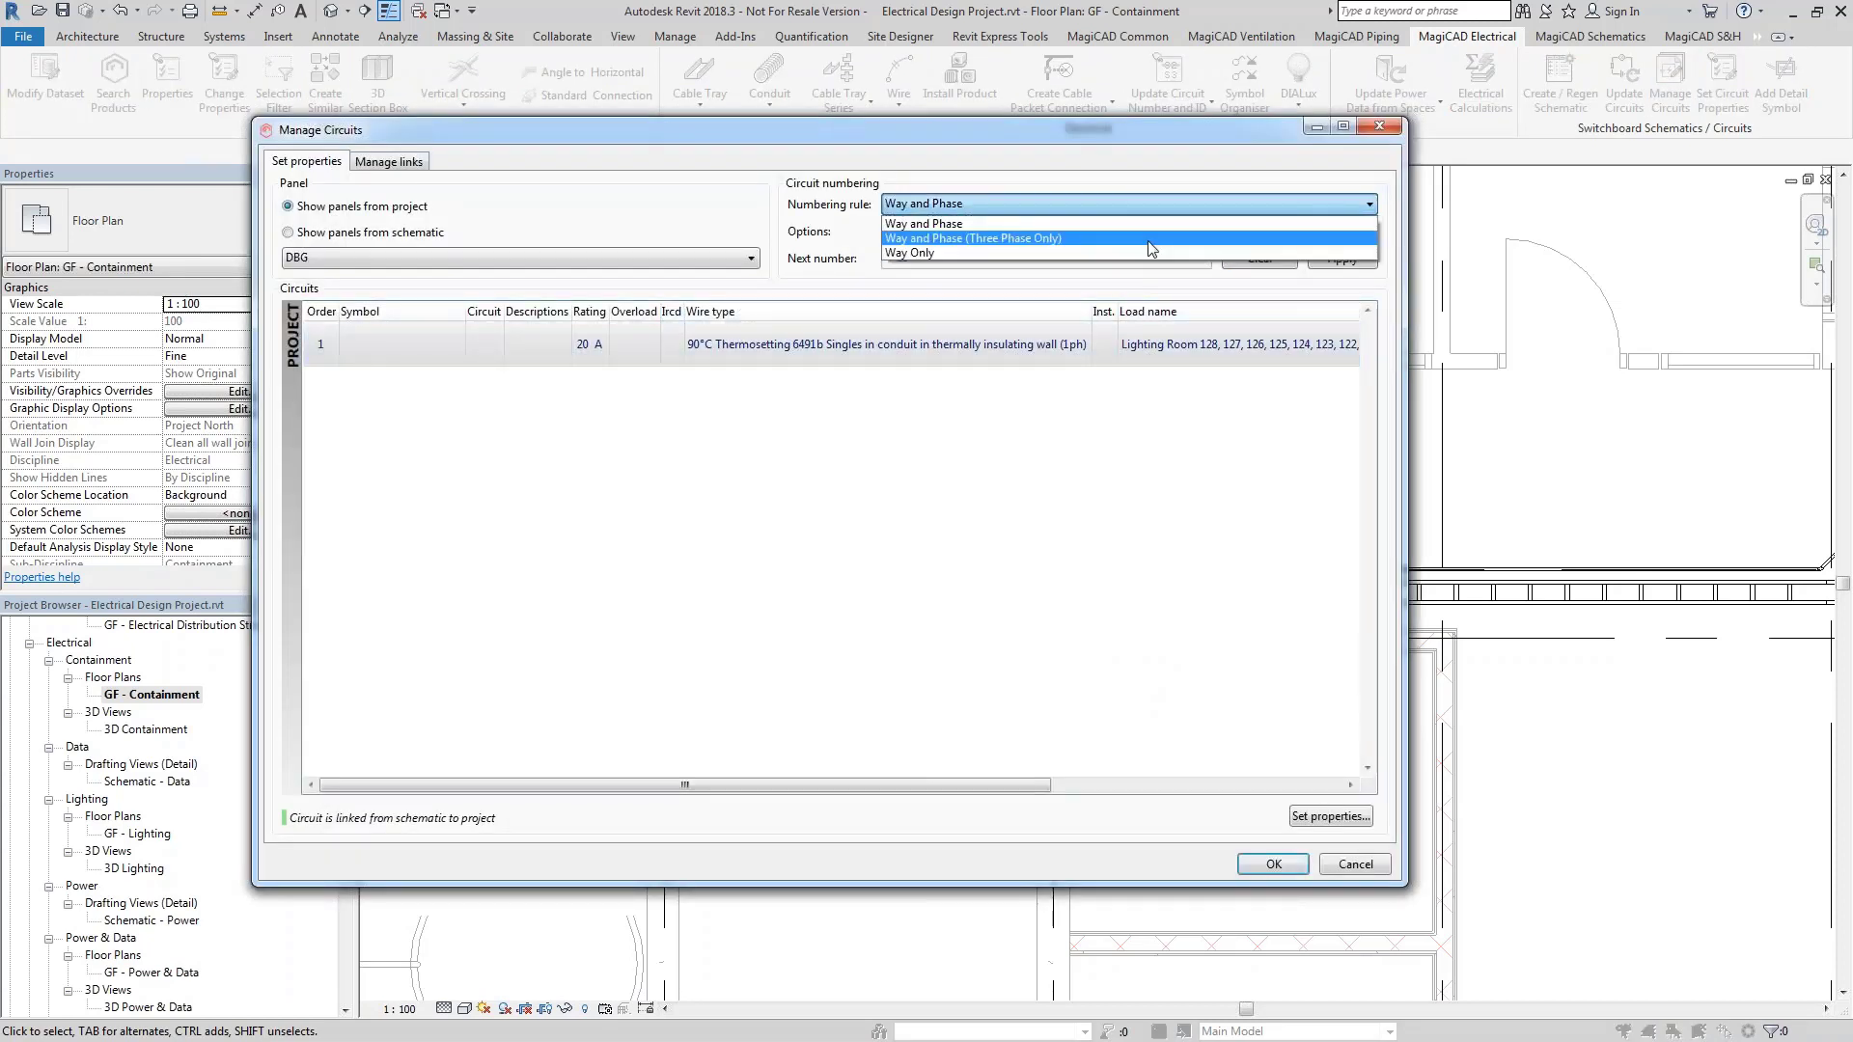
pyautogui.click(1149, 240)
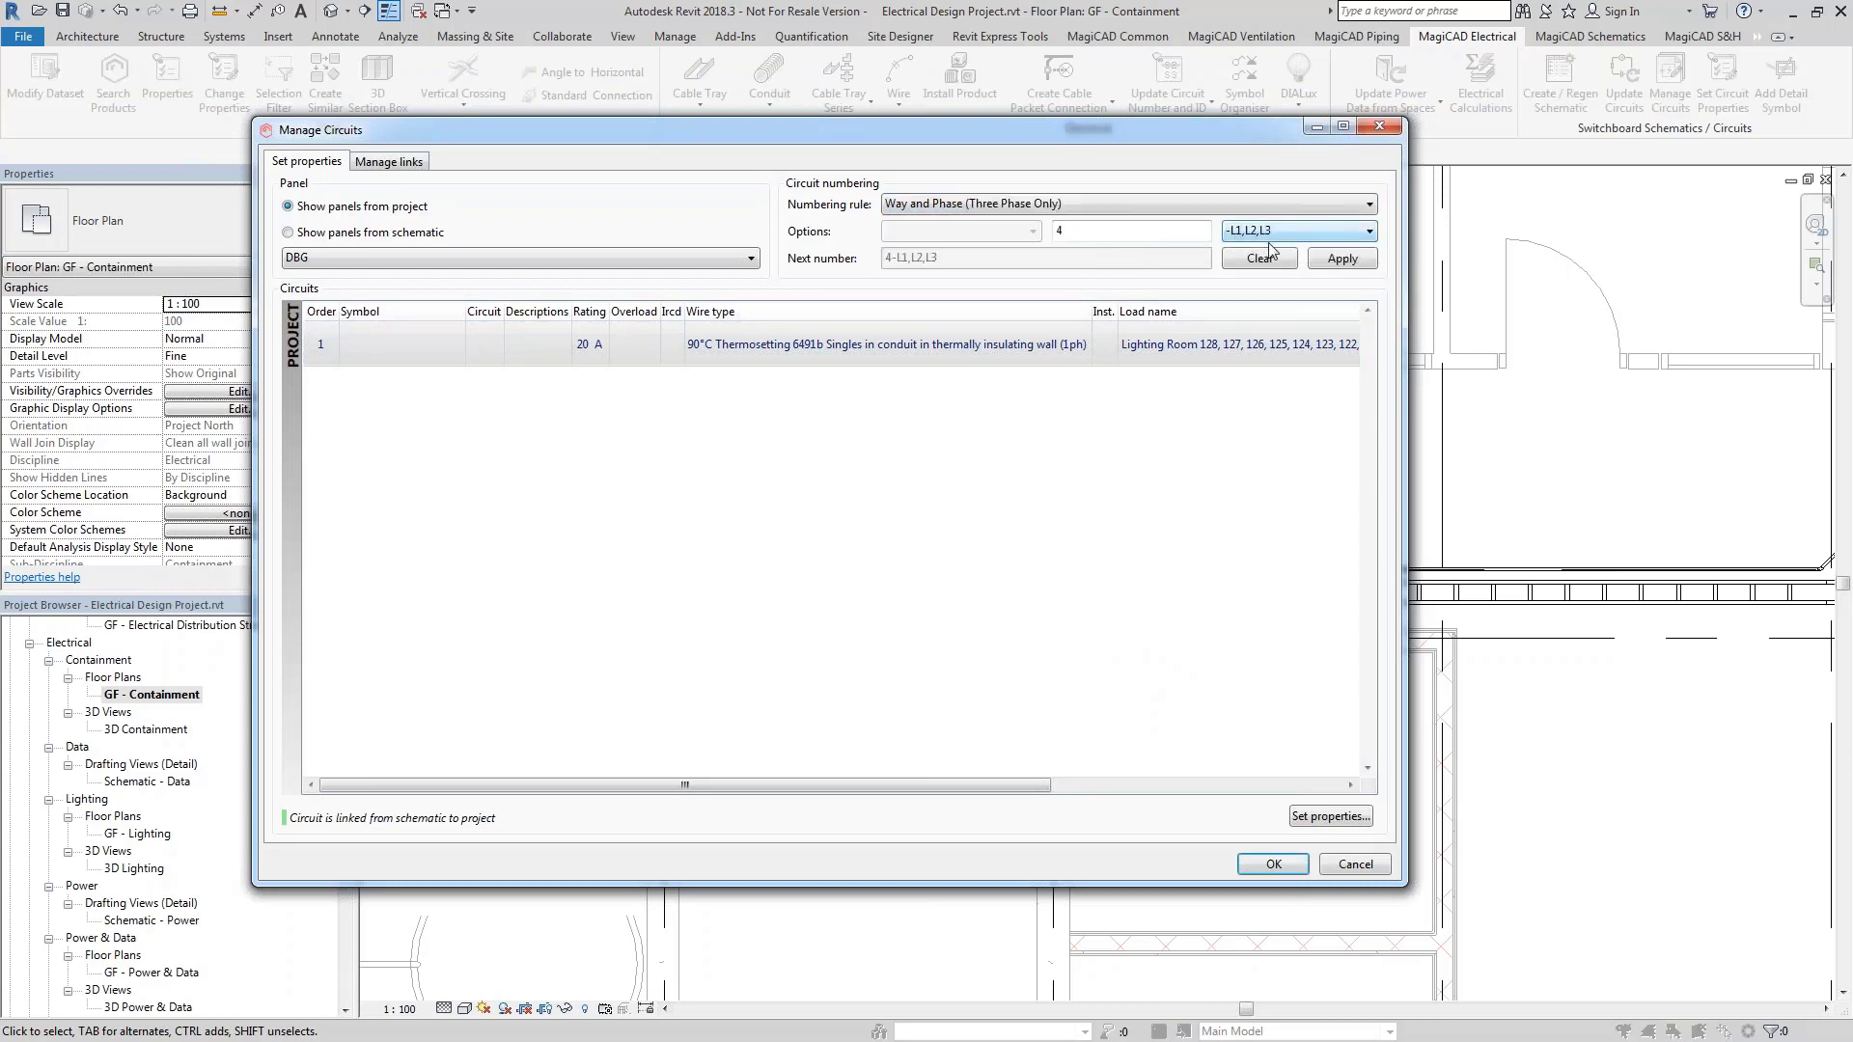
pyautogui.click(1054, 232)
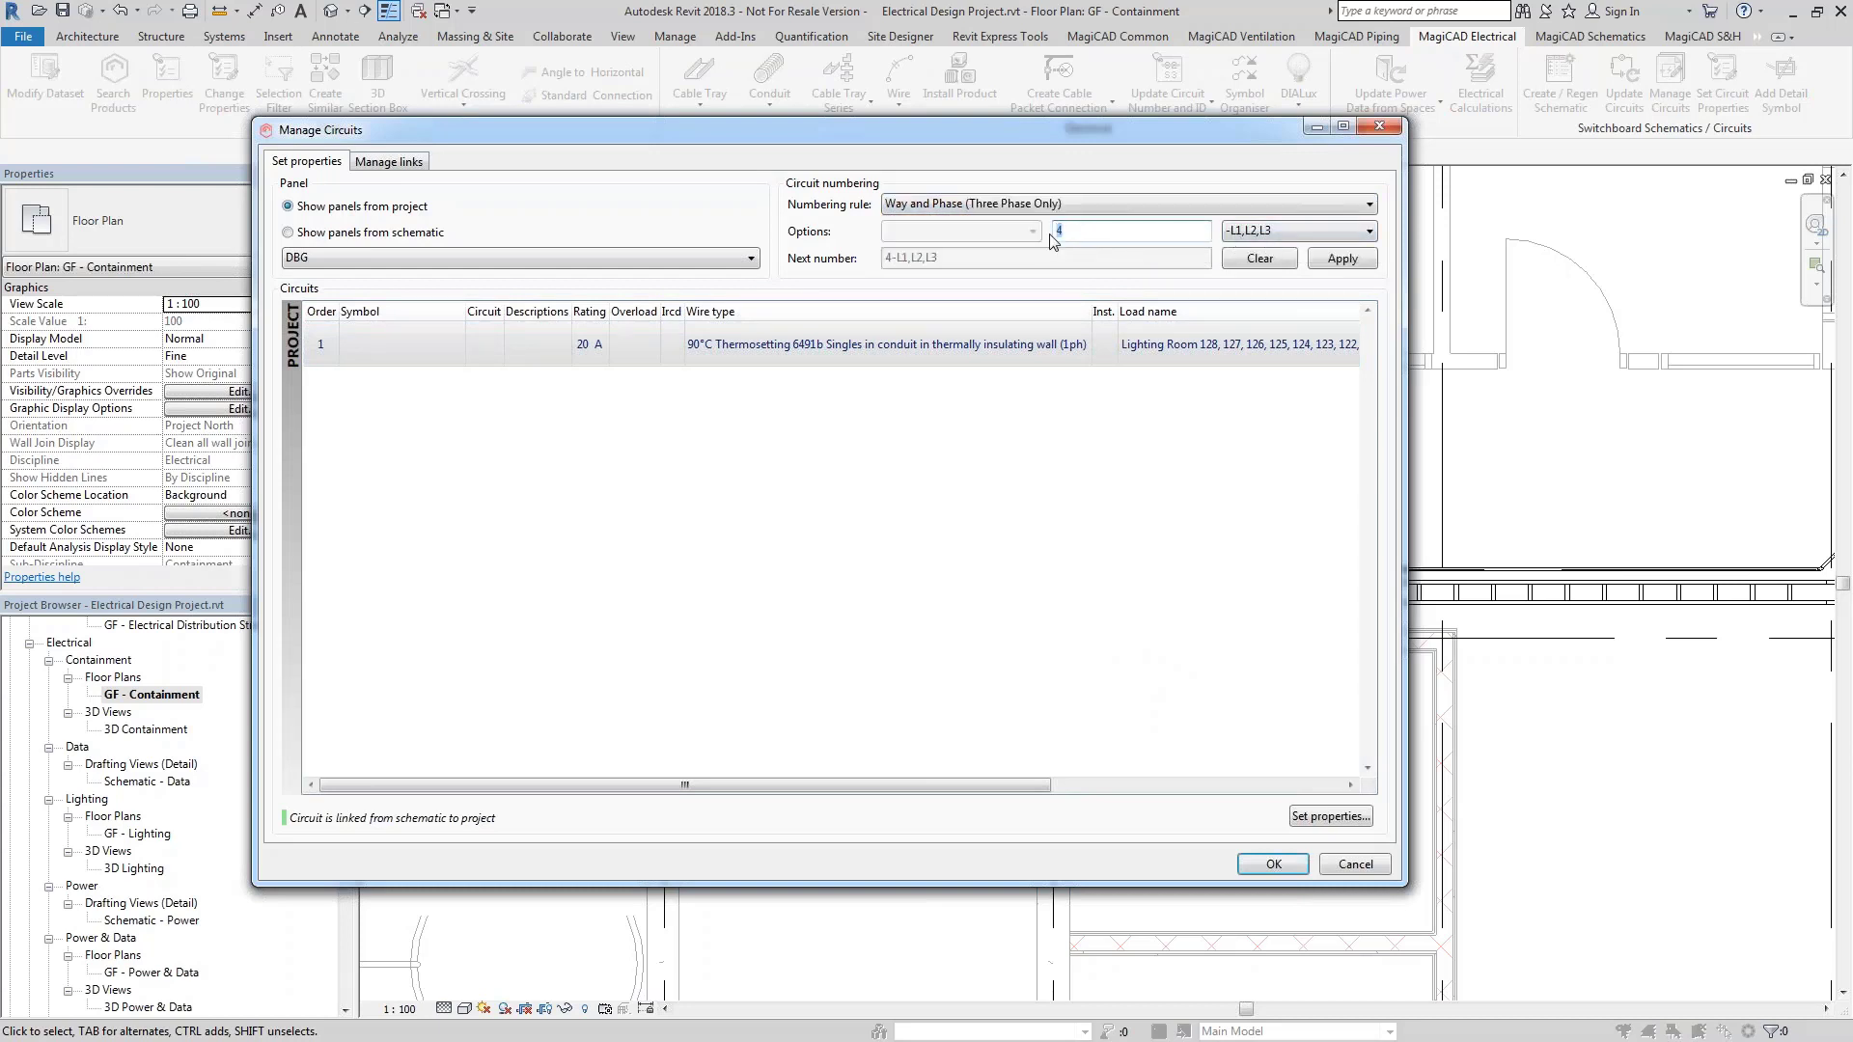
pyautogui.click(1342, 258)
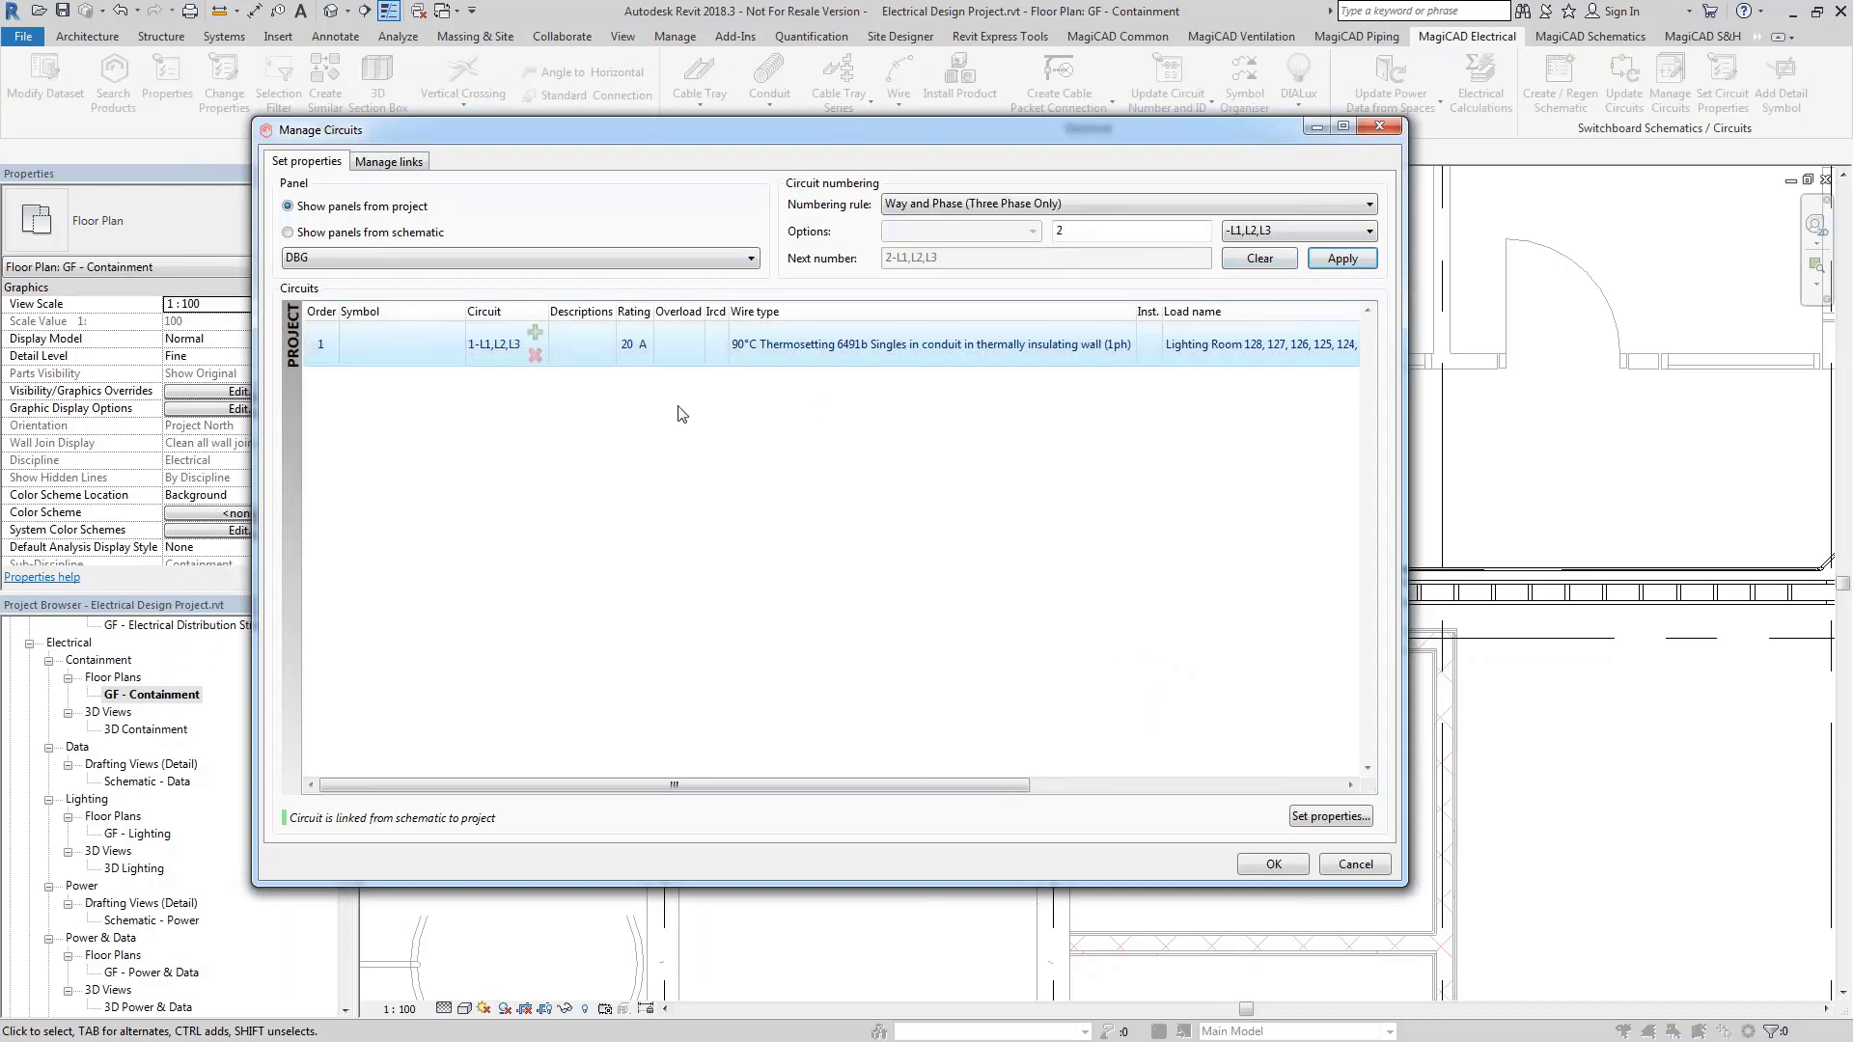
pyautogui.click(1253, 864)
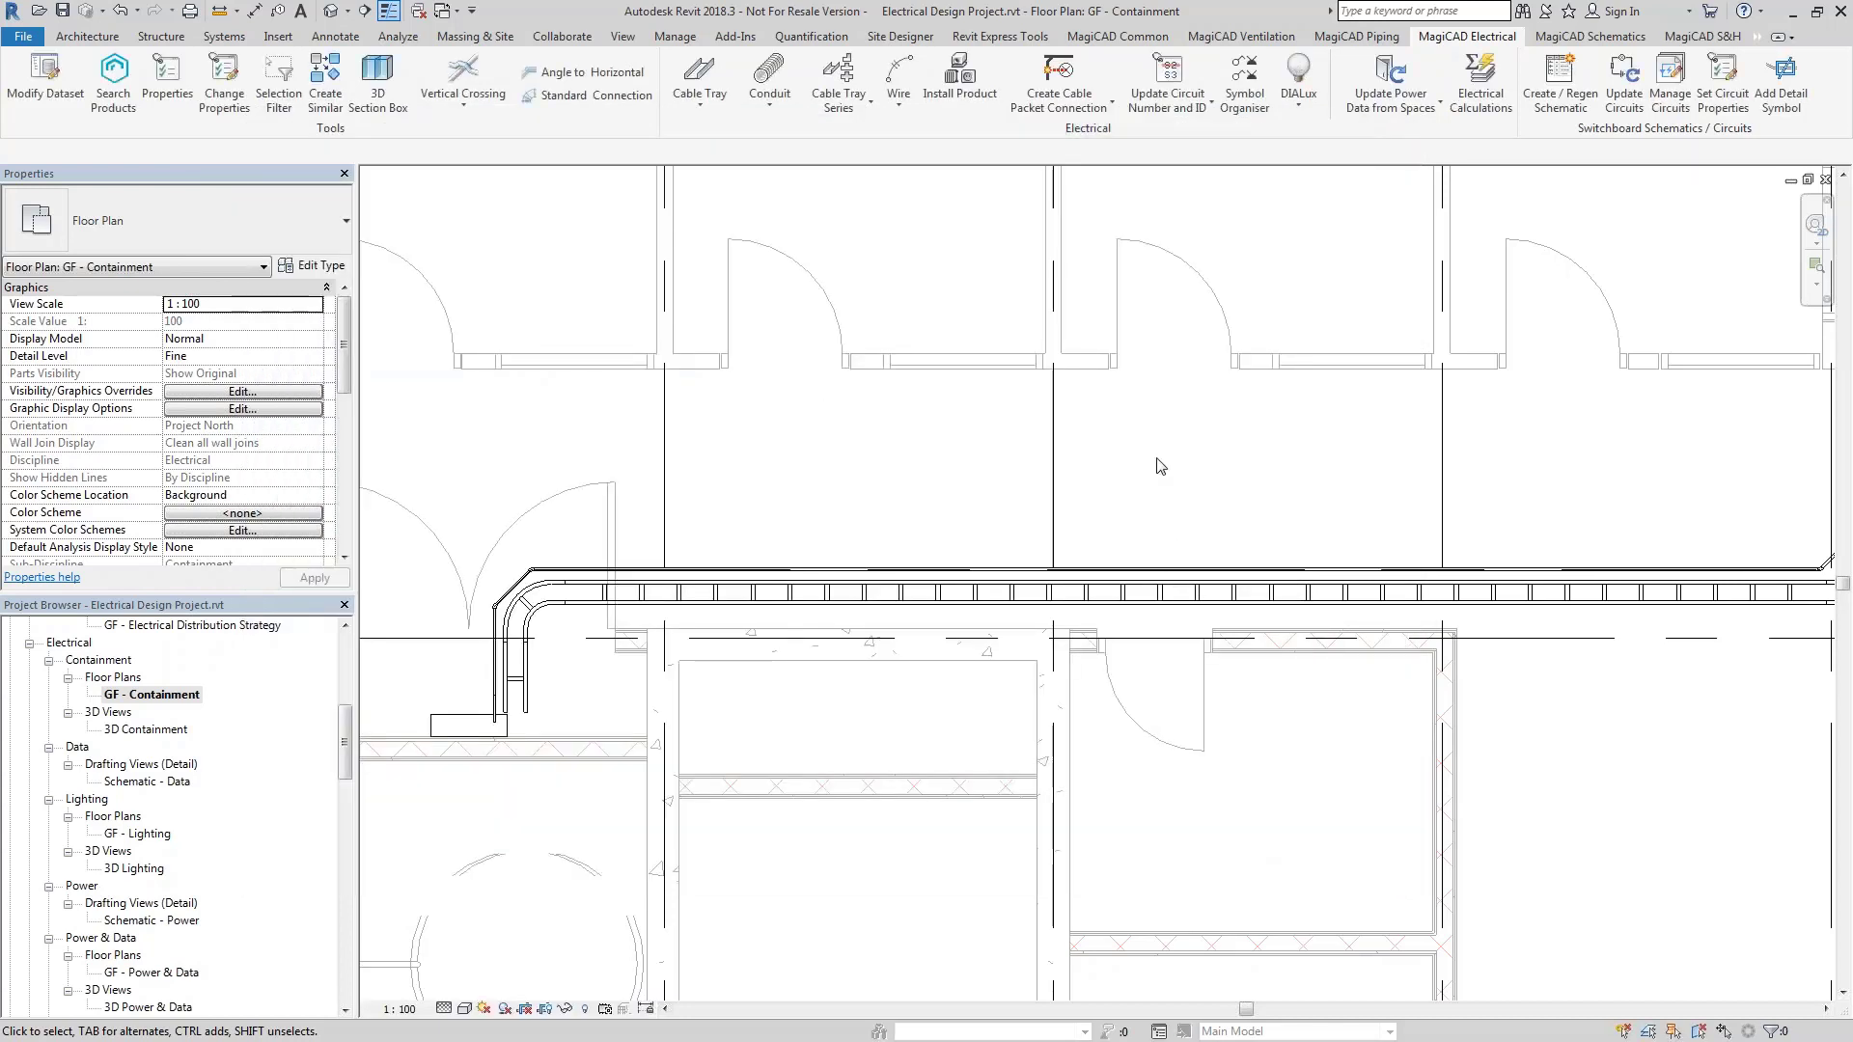
# Rerun Merge Parameters for Circuit IDs only, with all other configurations deselected, to update the circuit identifiers
pyautogui.click(1117, 36)
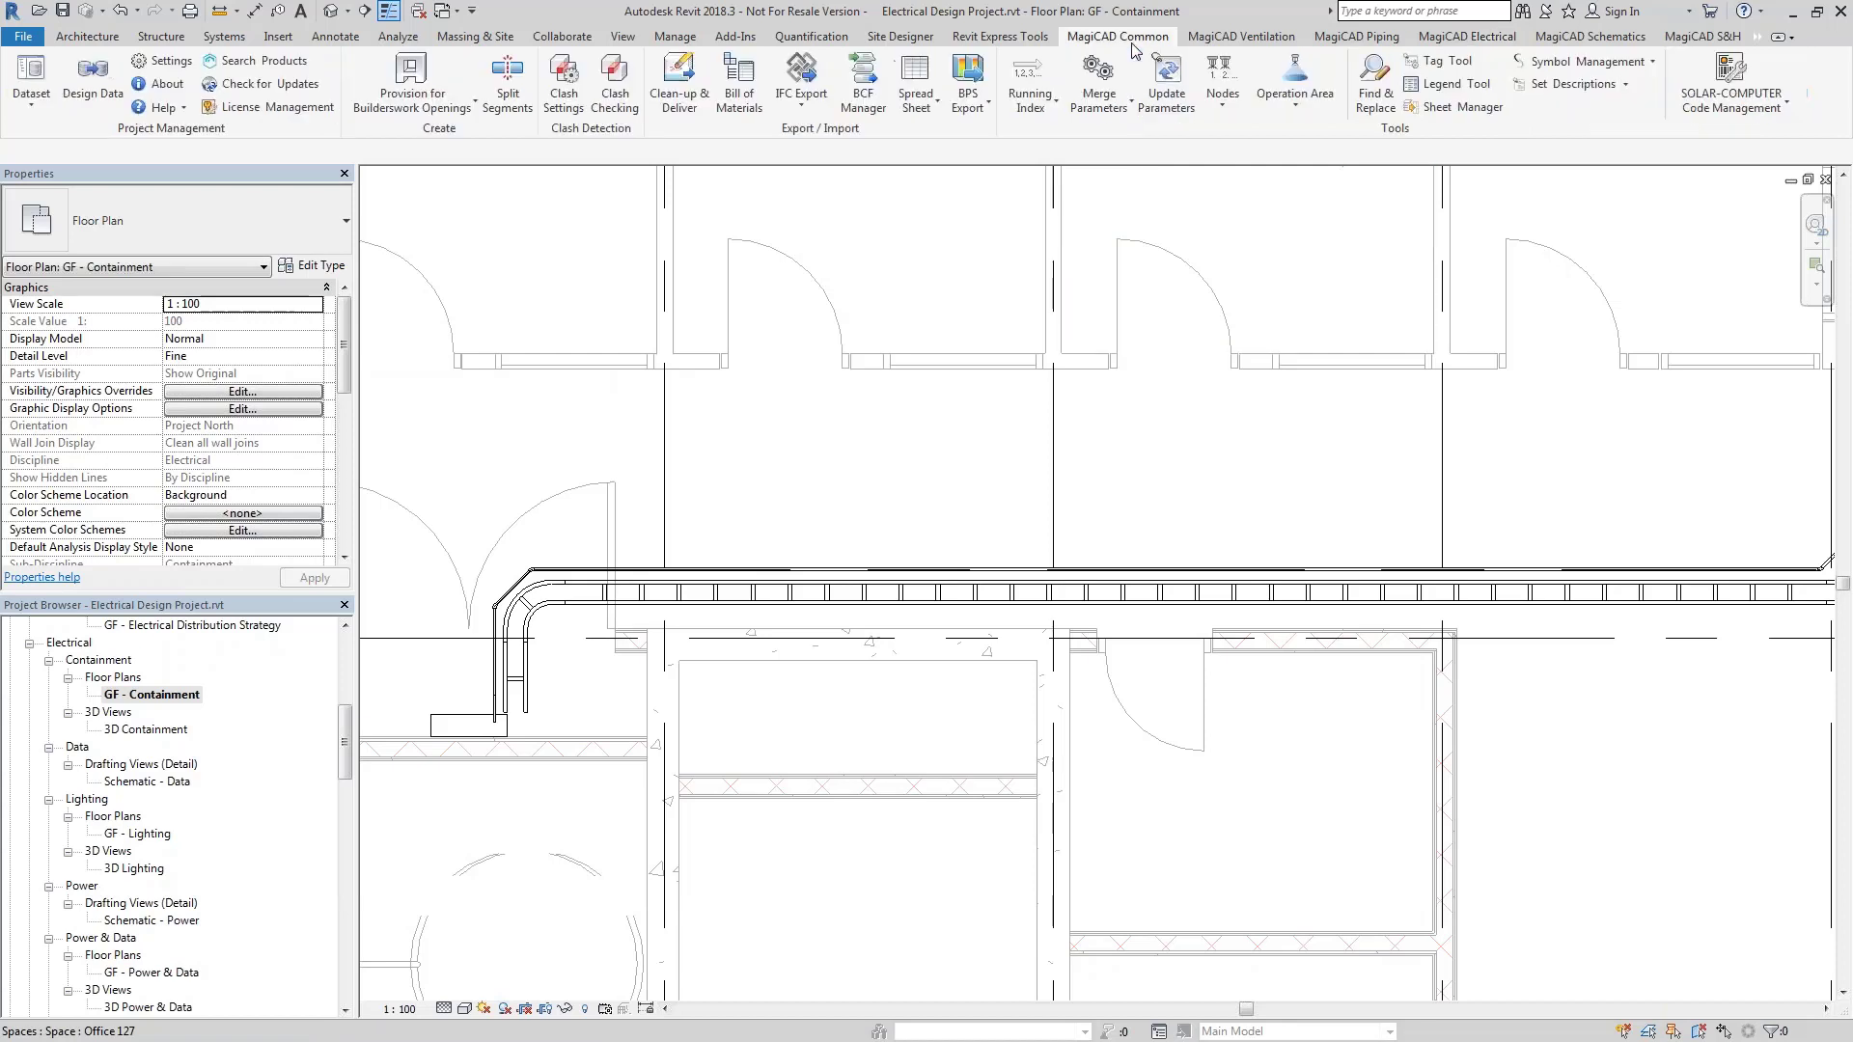
pyautogui.click(1098, 100)
pyautogui.click(1107, 181)
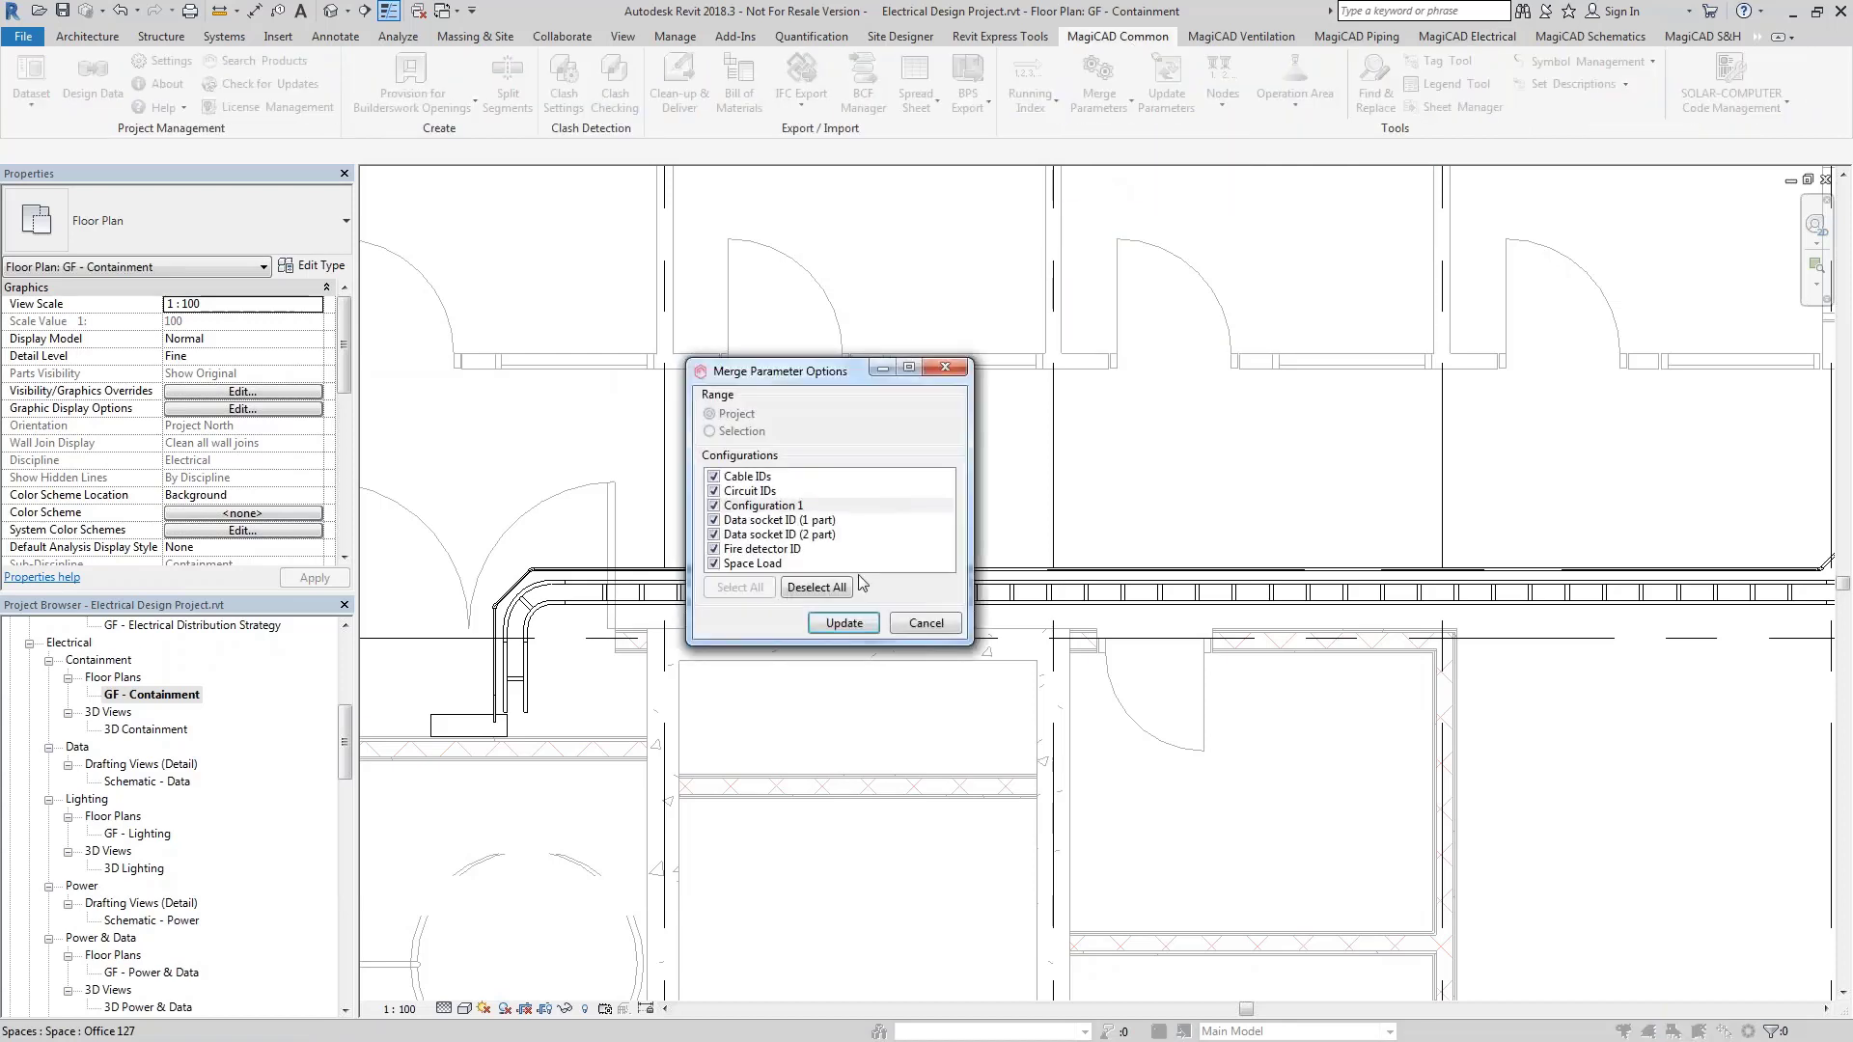
pyautogui.click(815, 588)
pyautogui.click(750, 491)
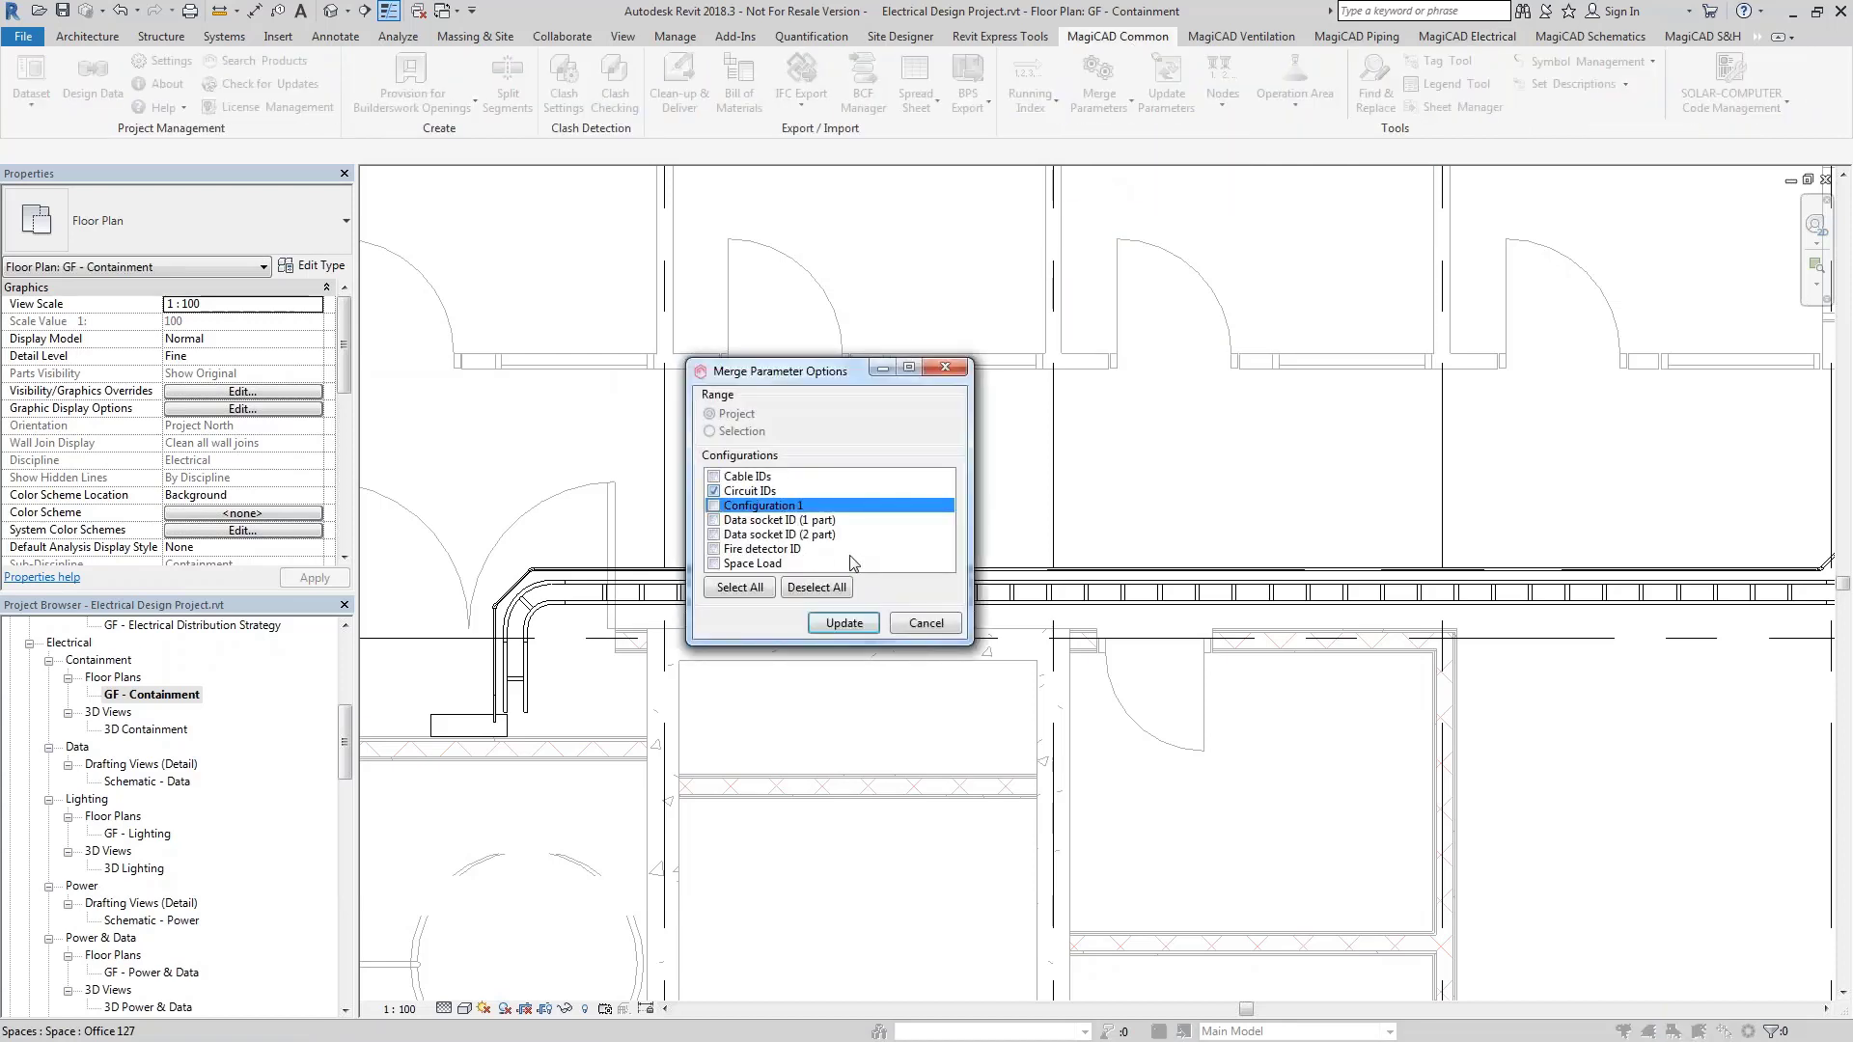
pyautogui.click(840, 624)
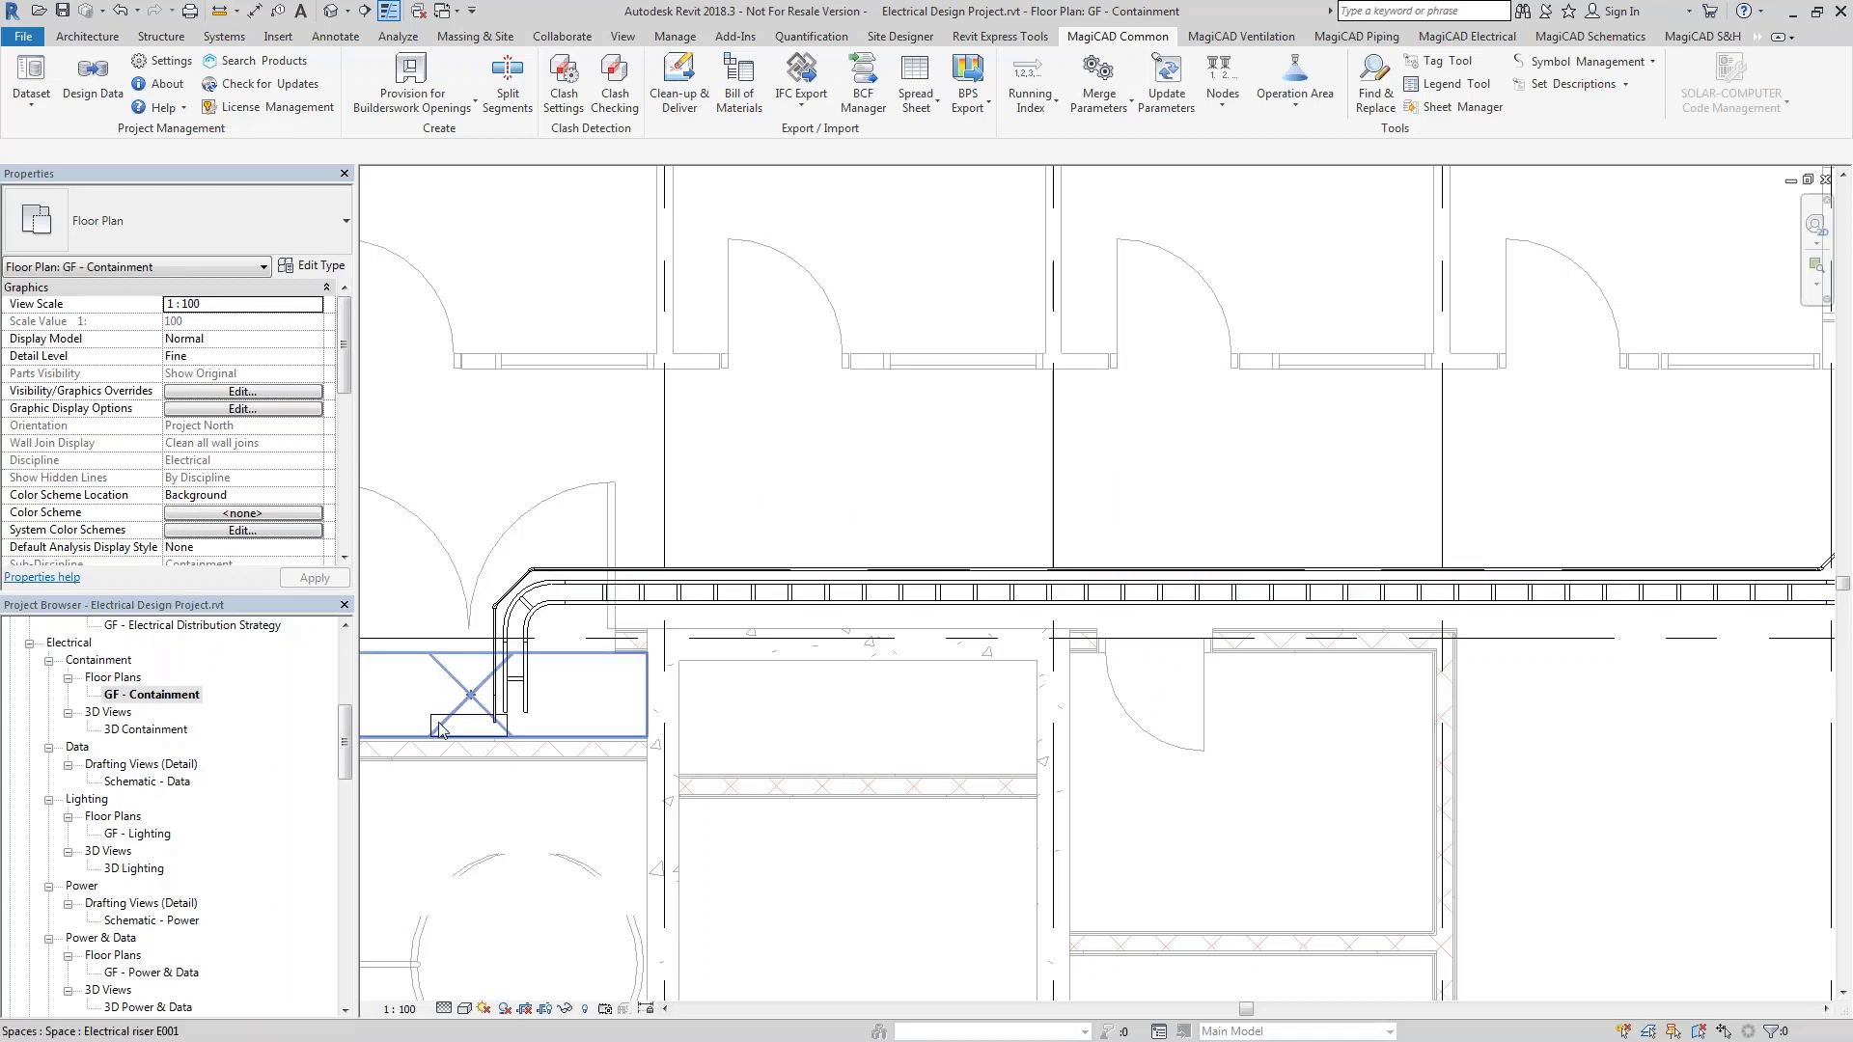
# Inspect the MC Circuit ID and related circuit properties of DBG's supply circuit, then deselect it
pyautogui.press('Tab')
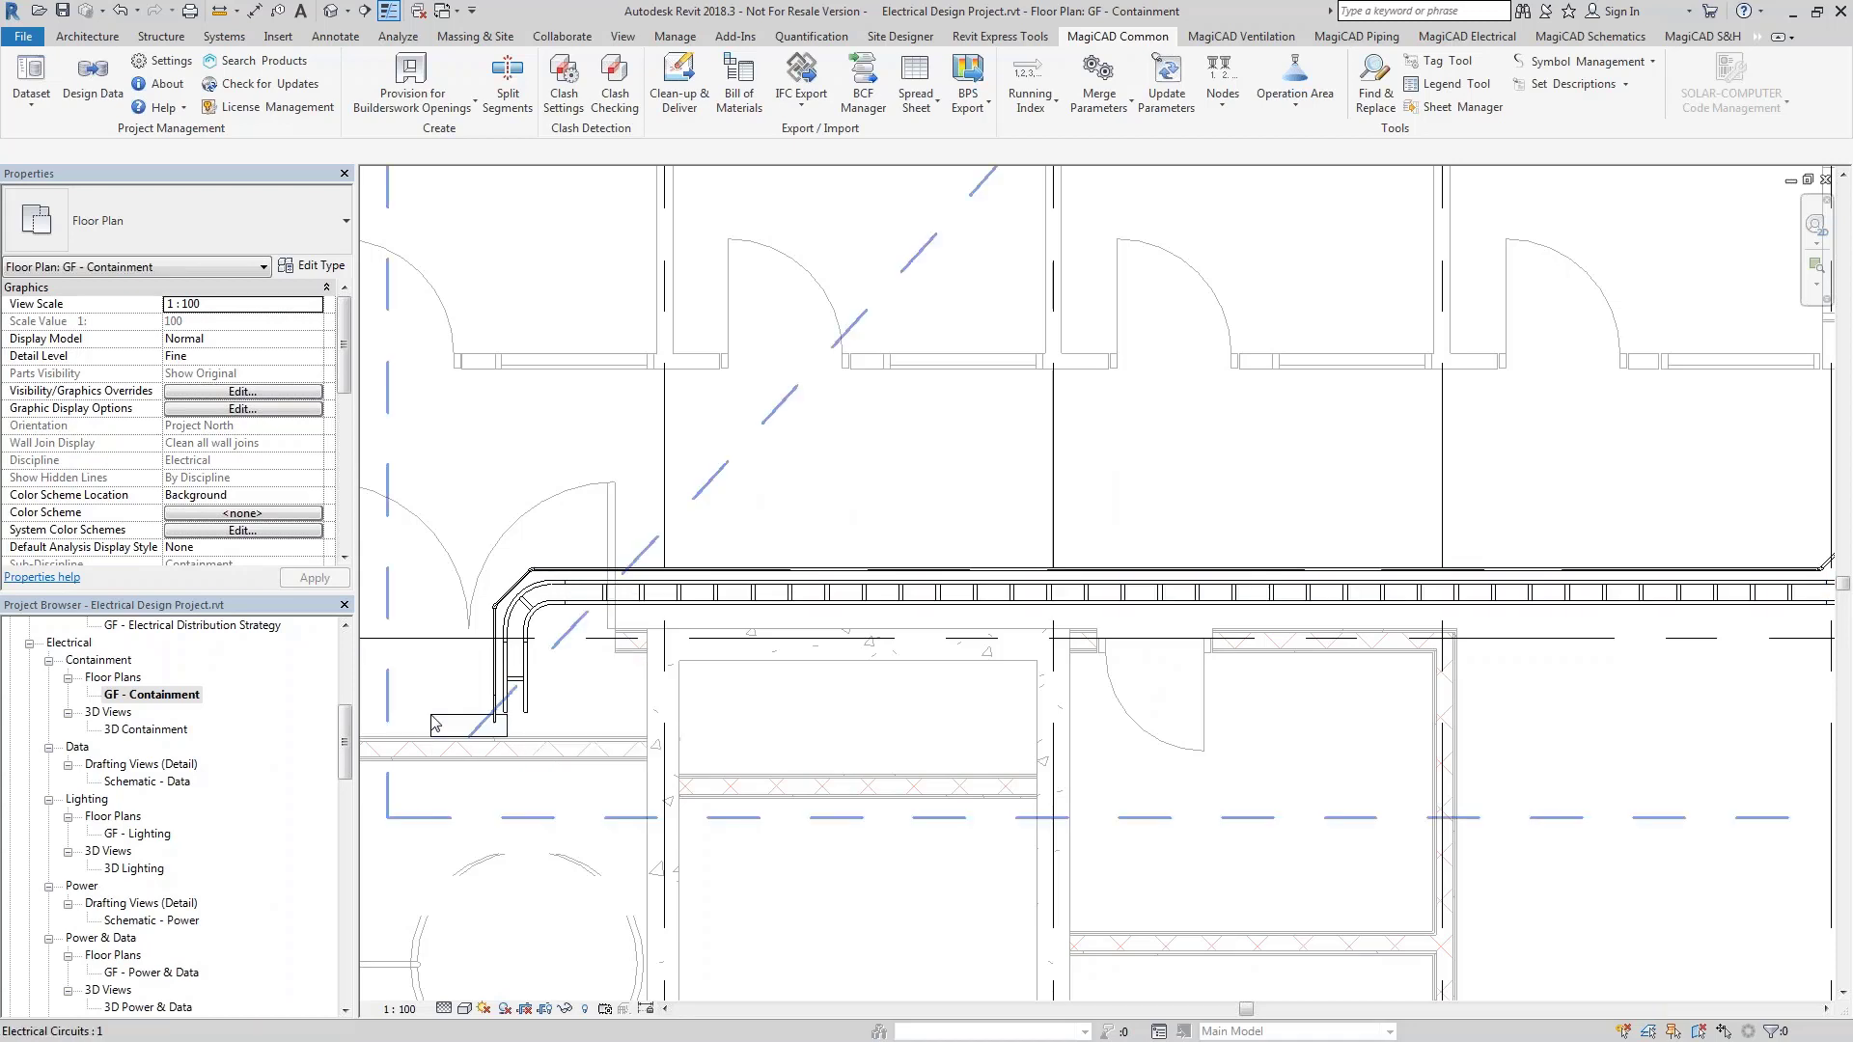
pyautogui.click(433, 724)
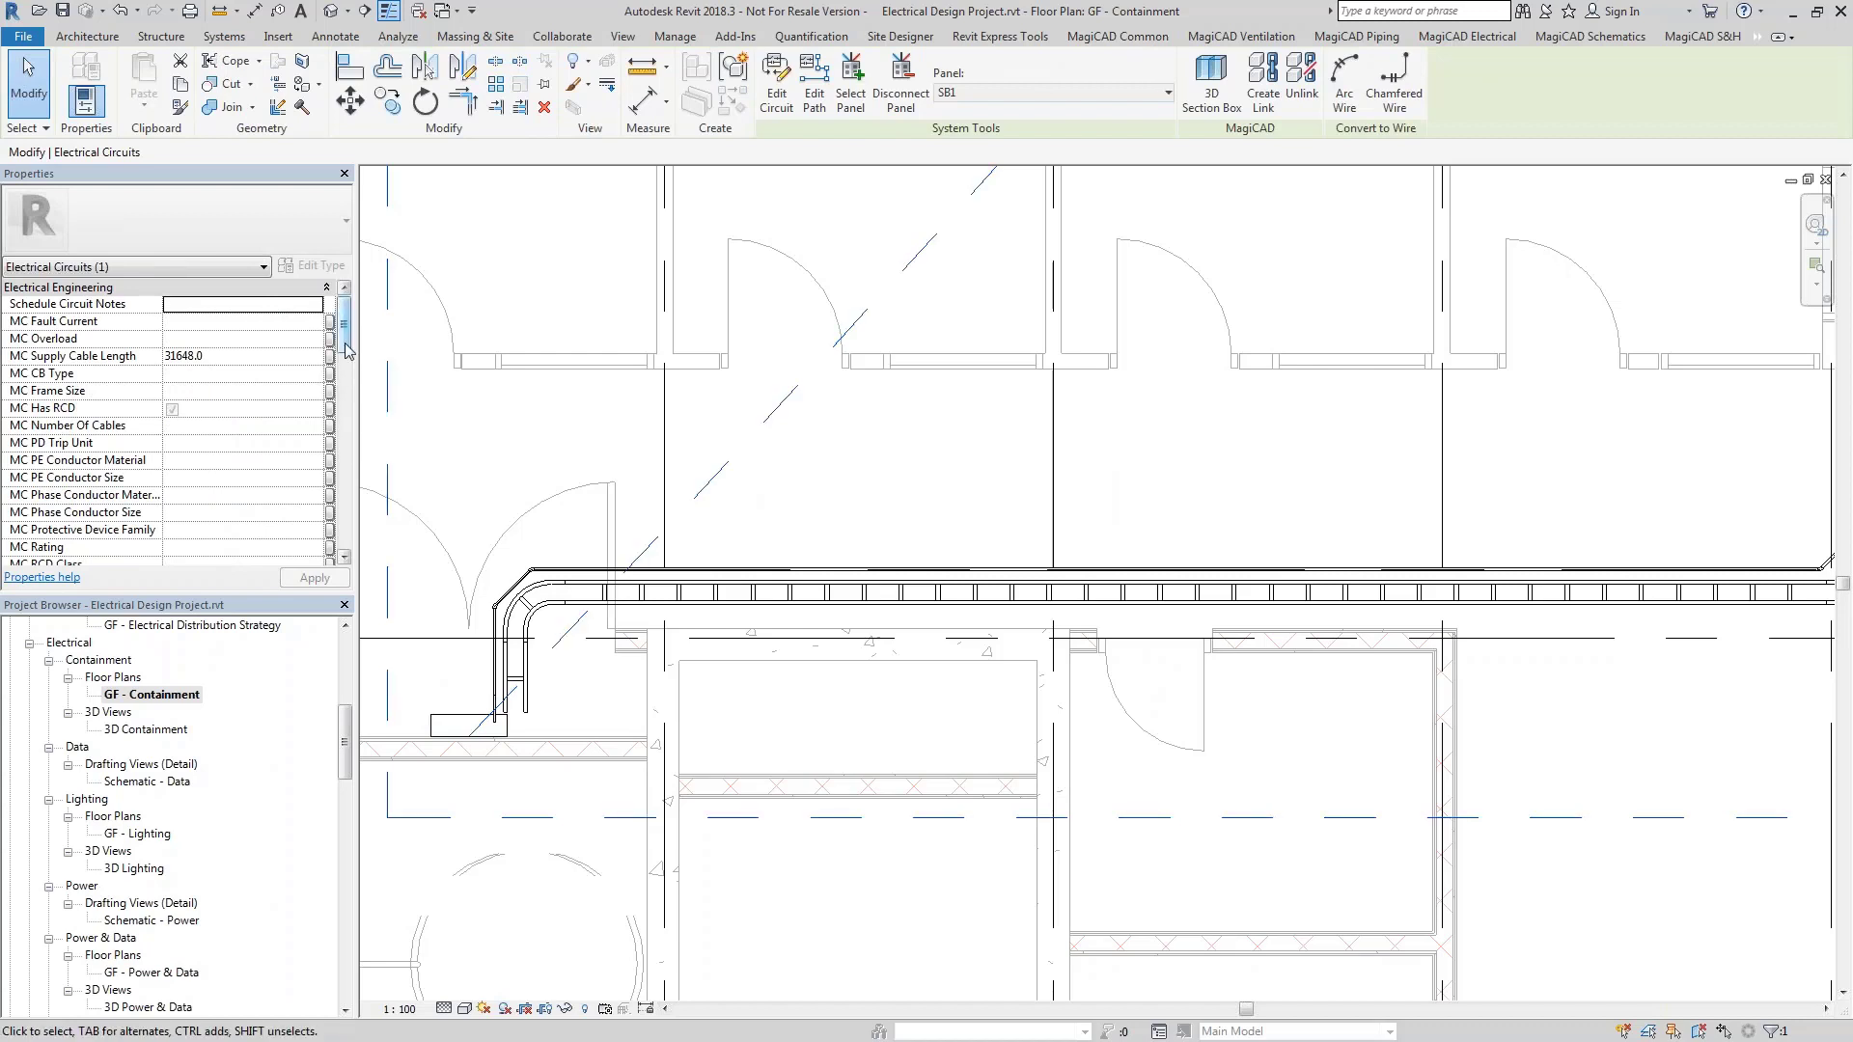
pyautogui.moveTo(345, 344); pyautogui.dragTo(307, 478)
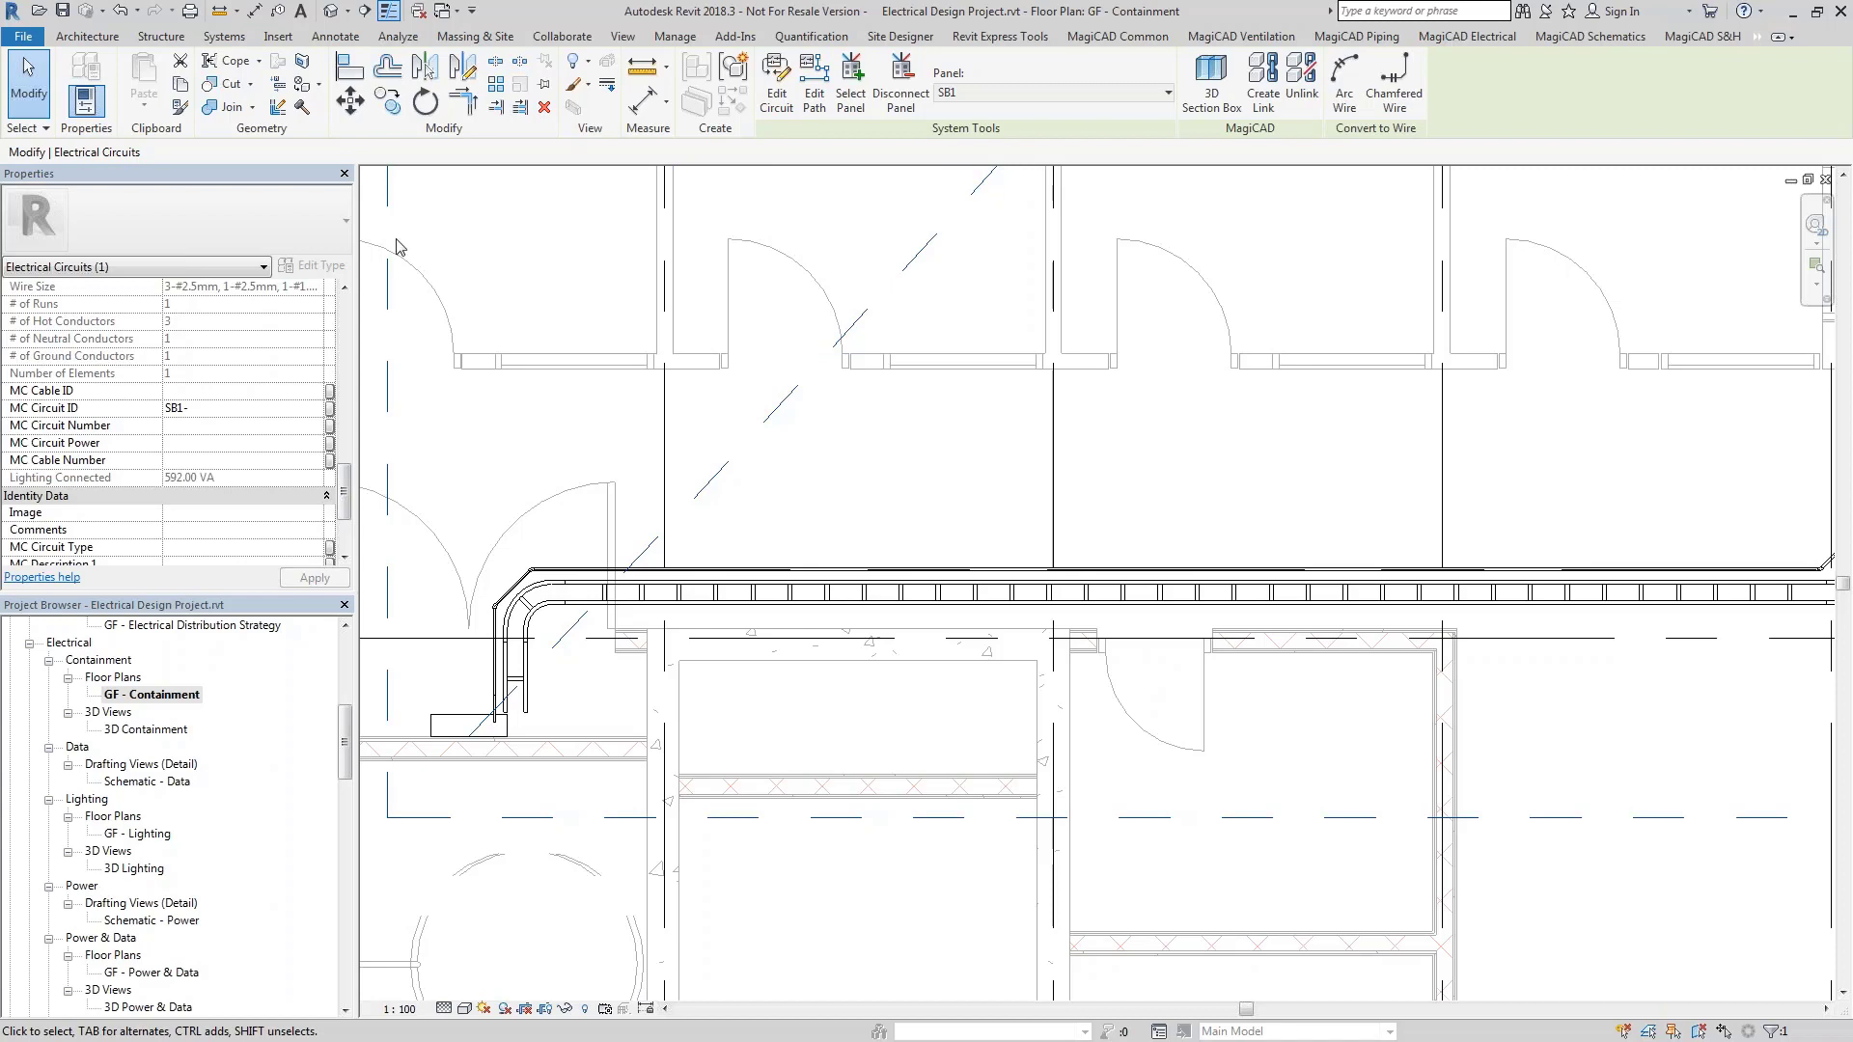
pyautogui.click(374, 210)
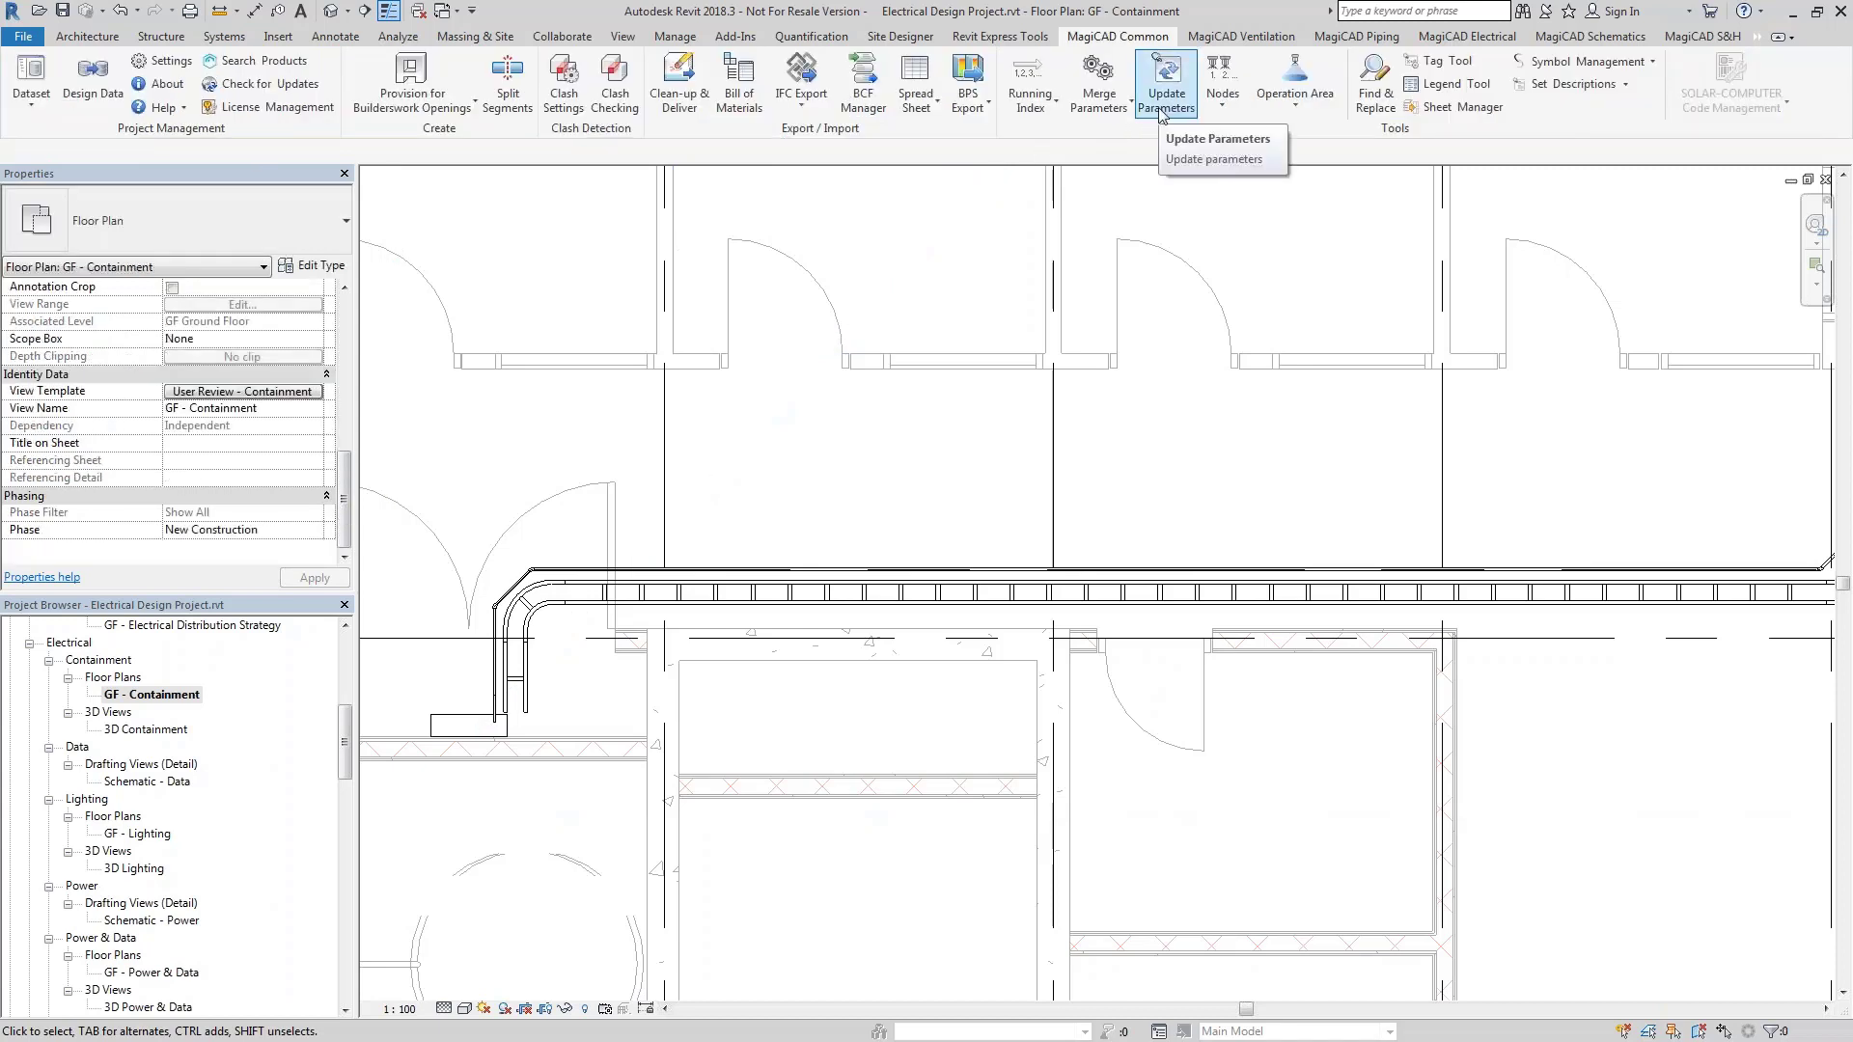
pyautogui.click(1447, 38)
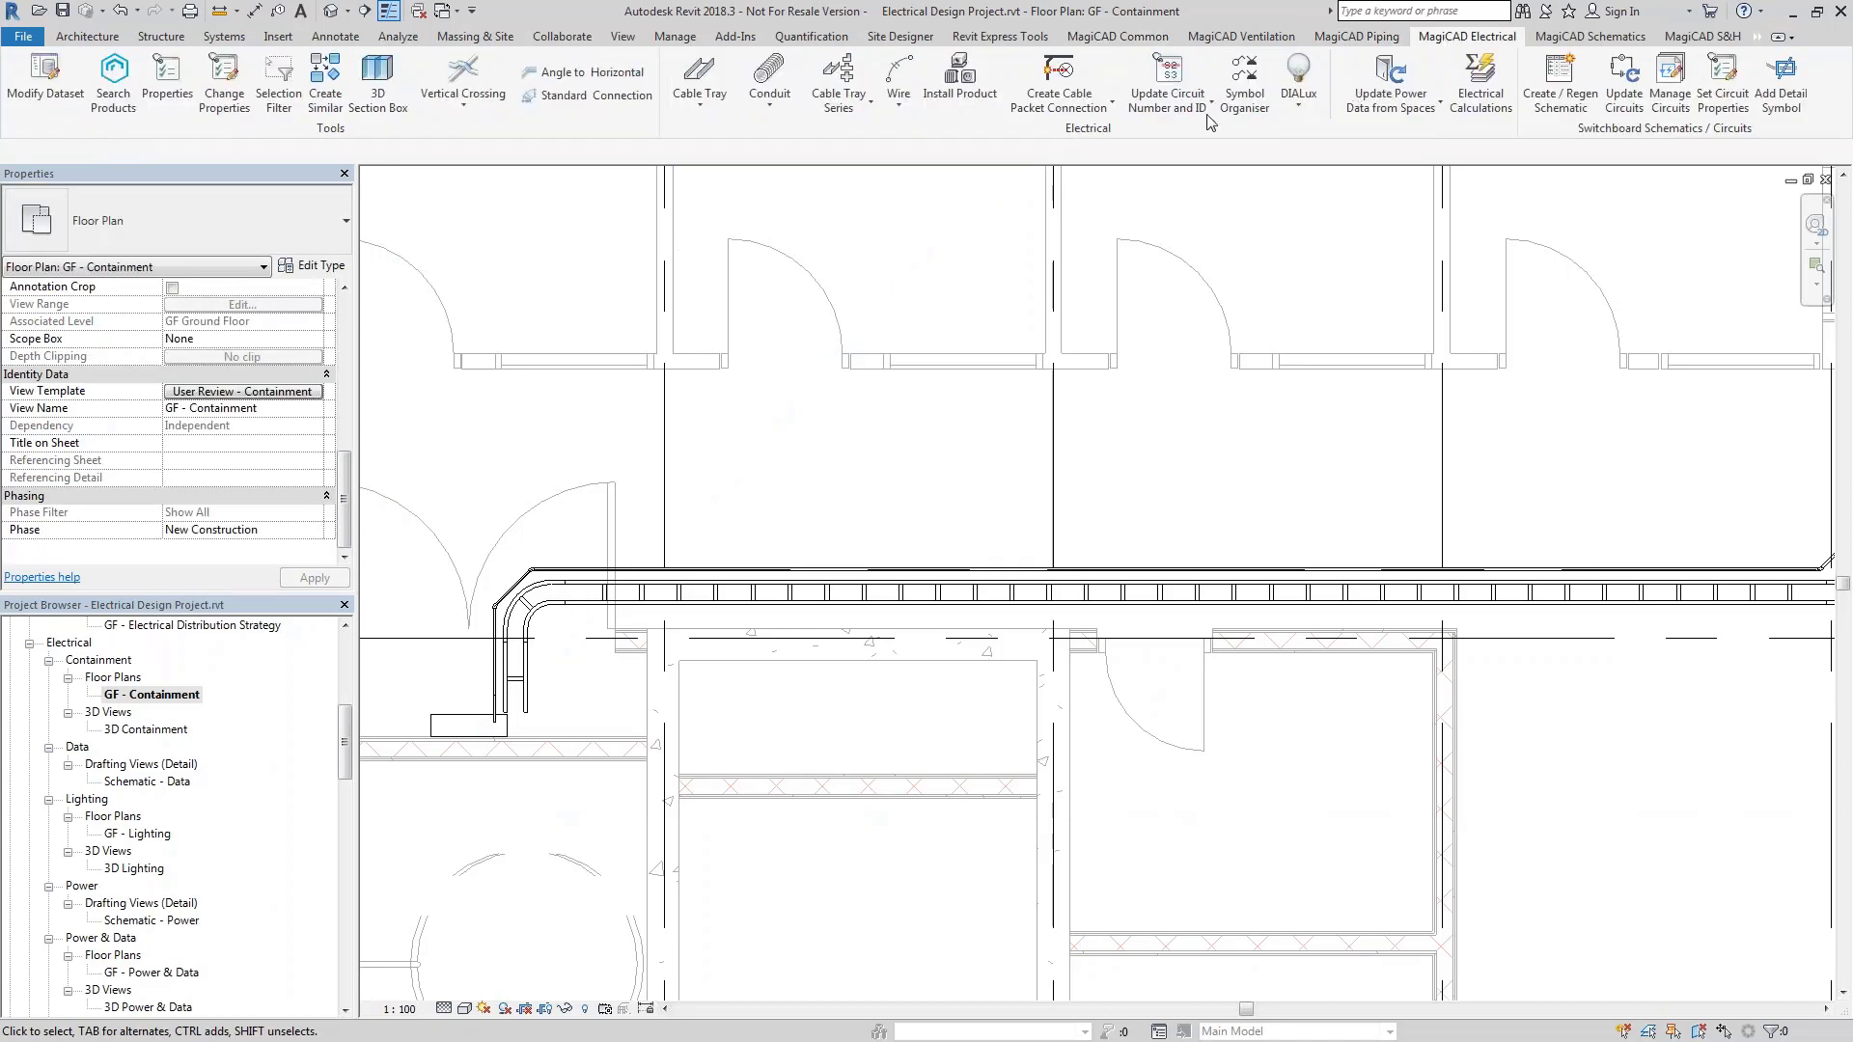
pyautogui.click(1175, 85)
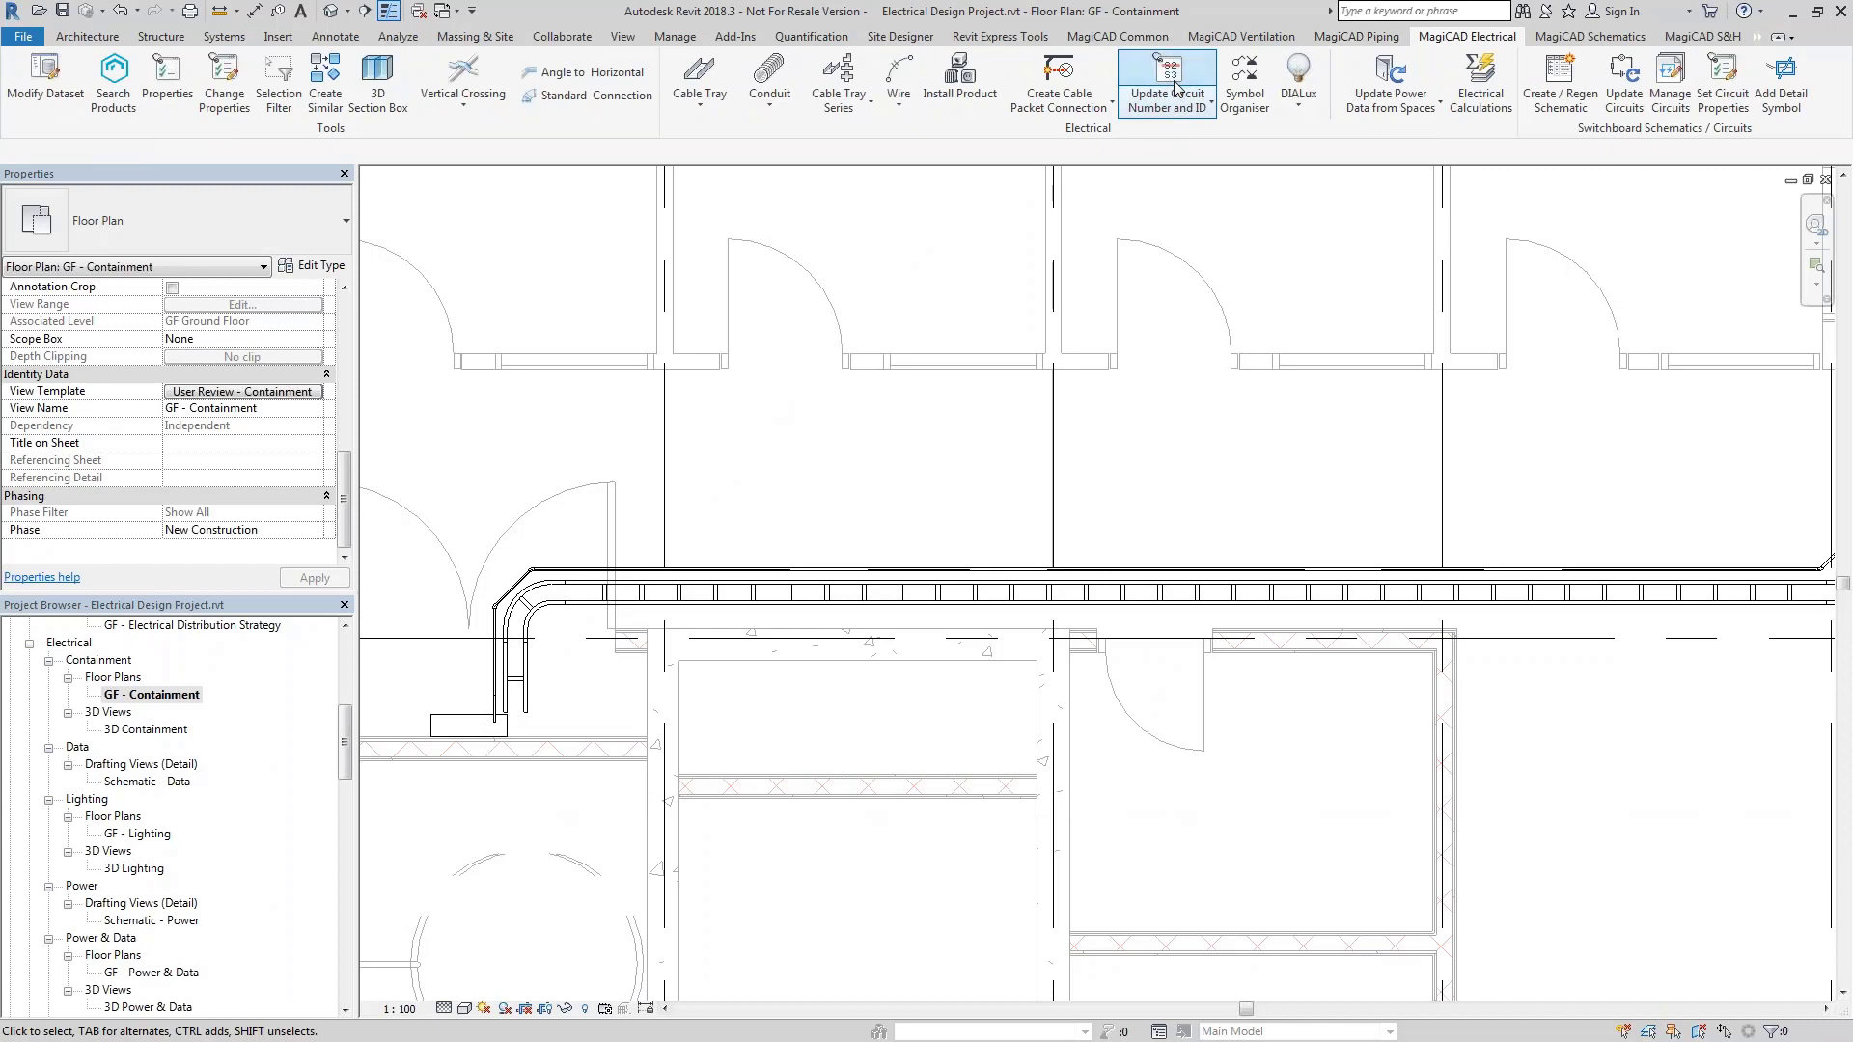
pyautogui.click(1180, 109)
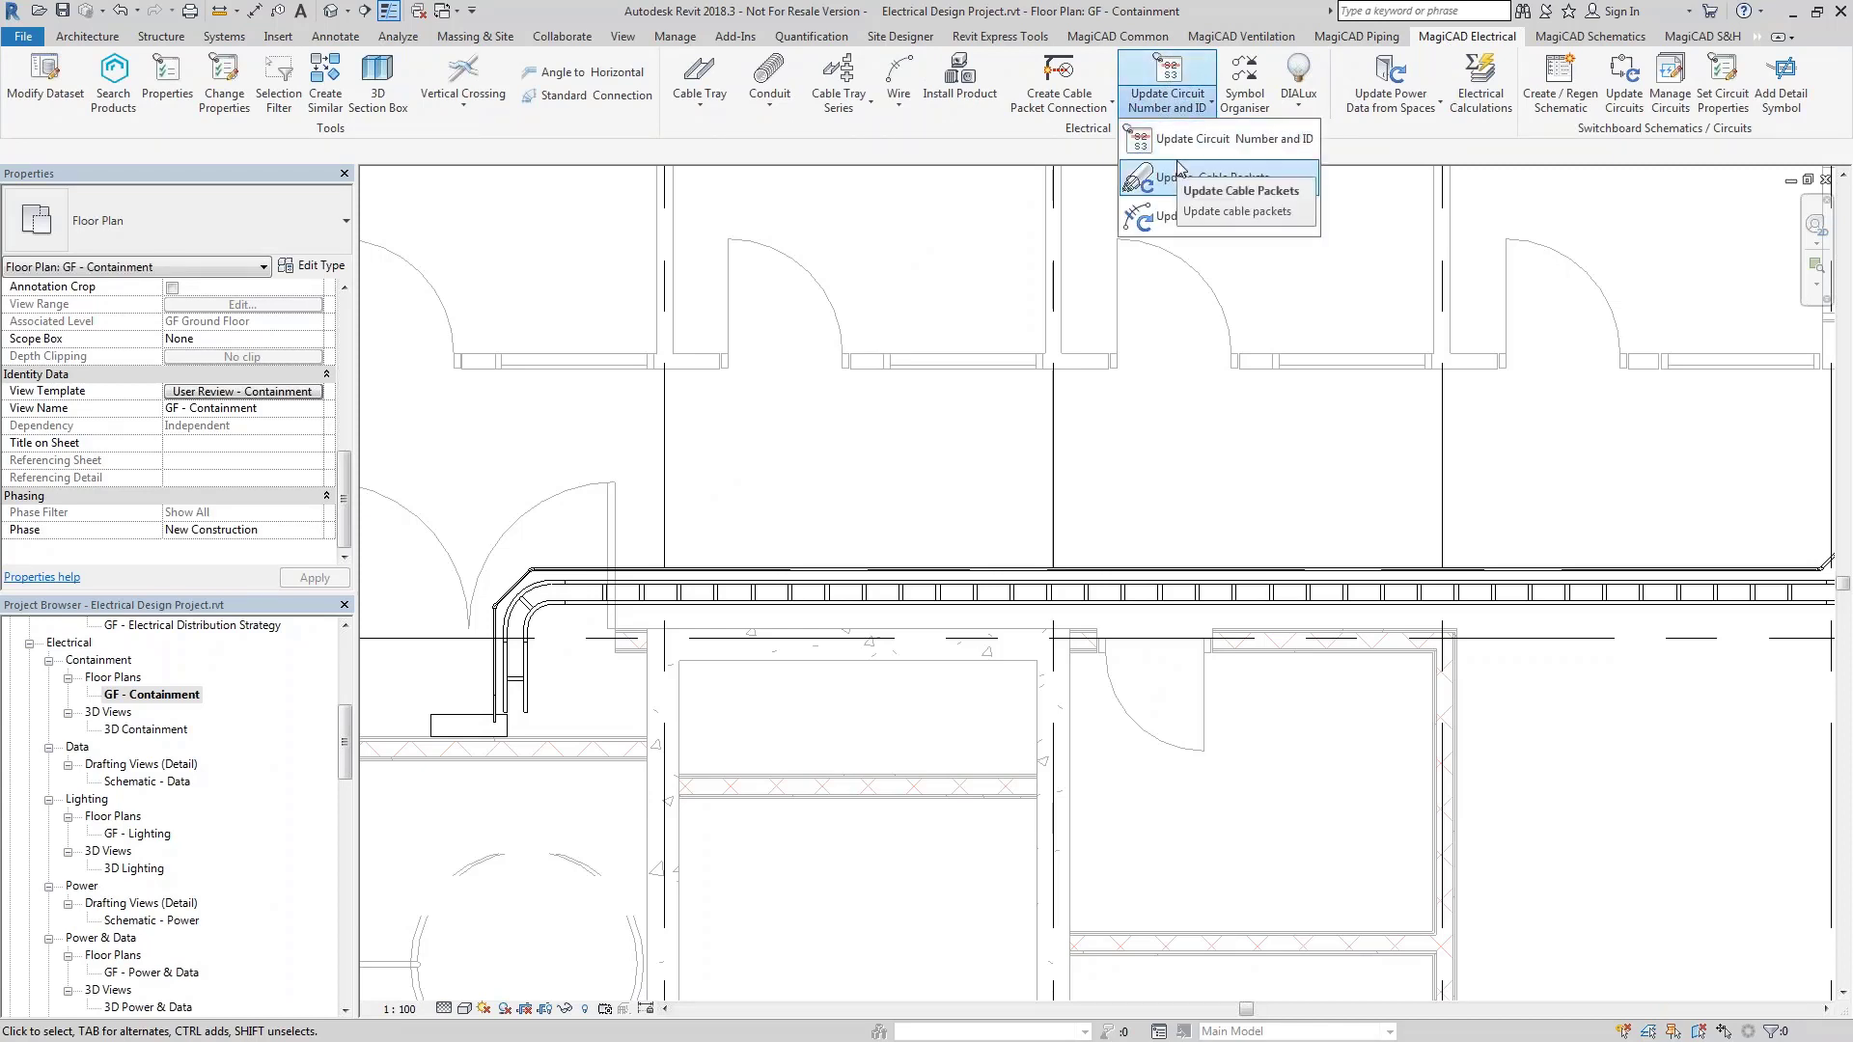
pyautogui.click(1197, 109)
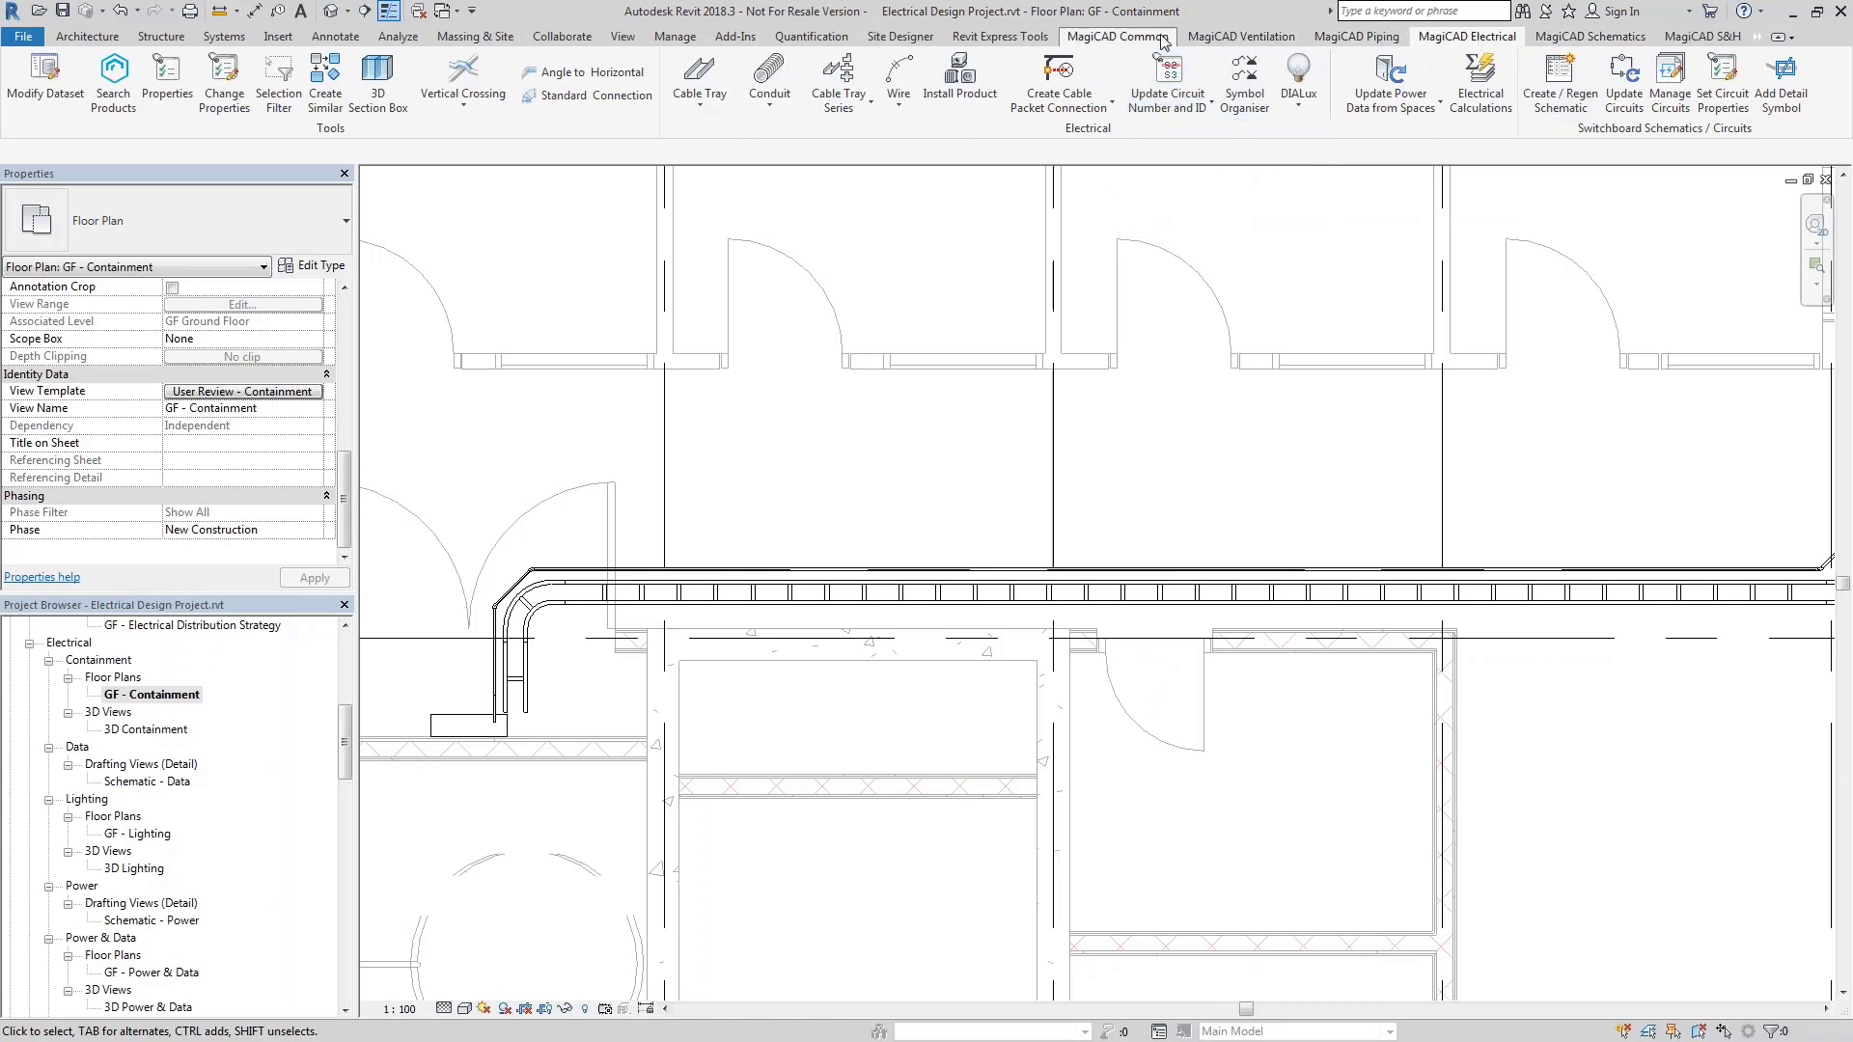
# Merge parameters across the project with every configuration deselected except Circuit IDs
pyautogui.click(1116, 37)
pyautogui.click(1103, 108)
pyautogui.click(1122, 185)
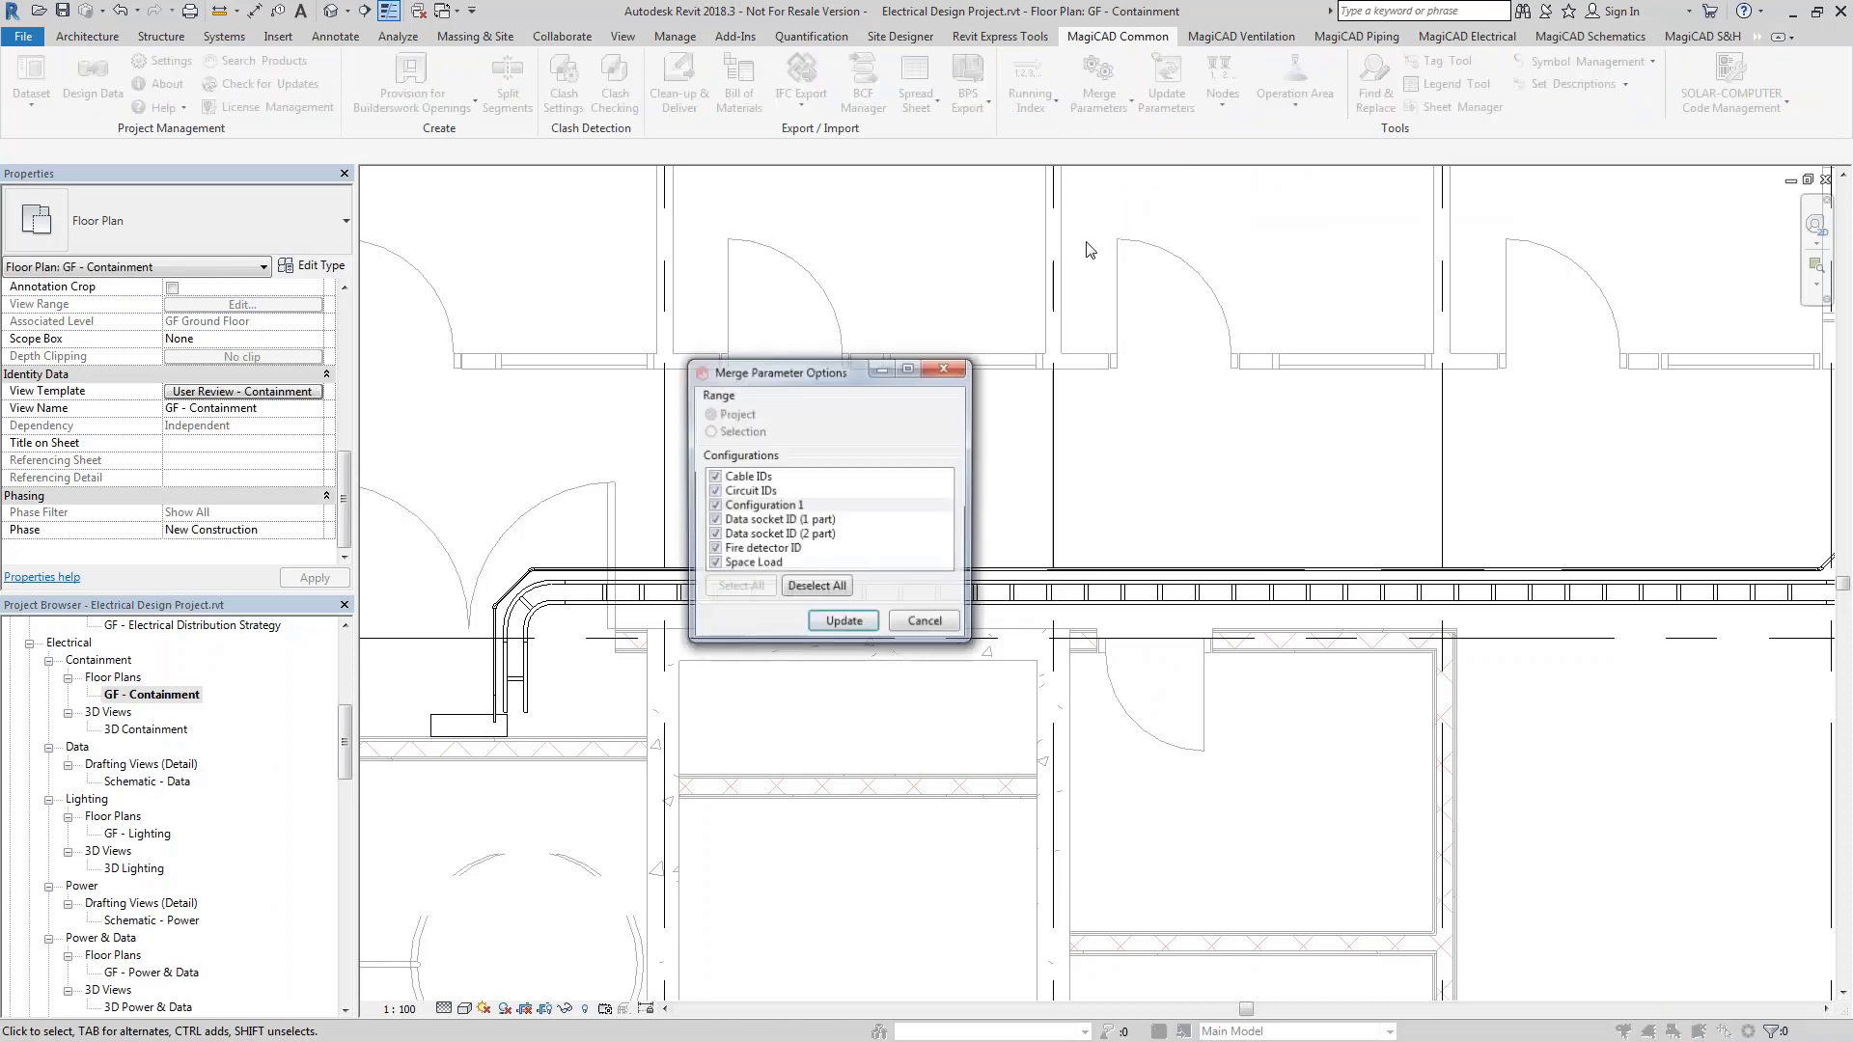
pyautogui.click(815, 588)
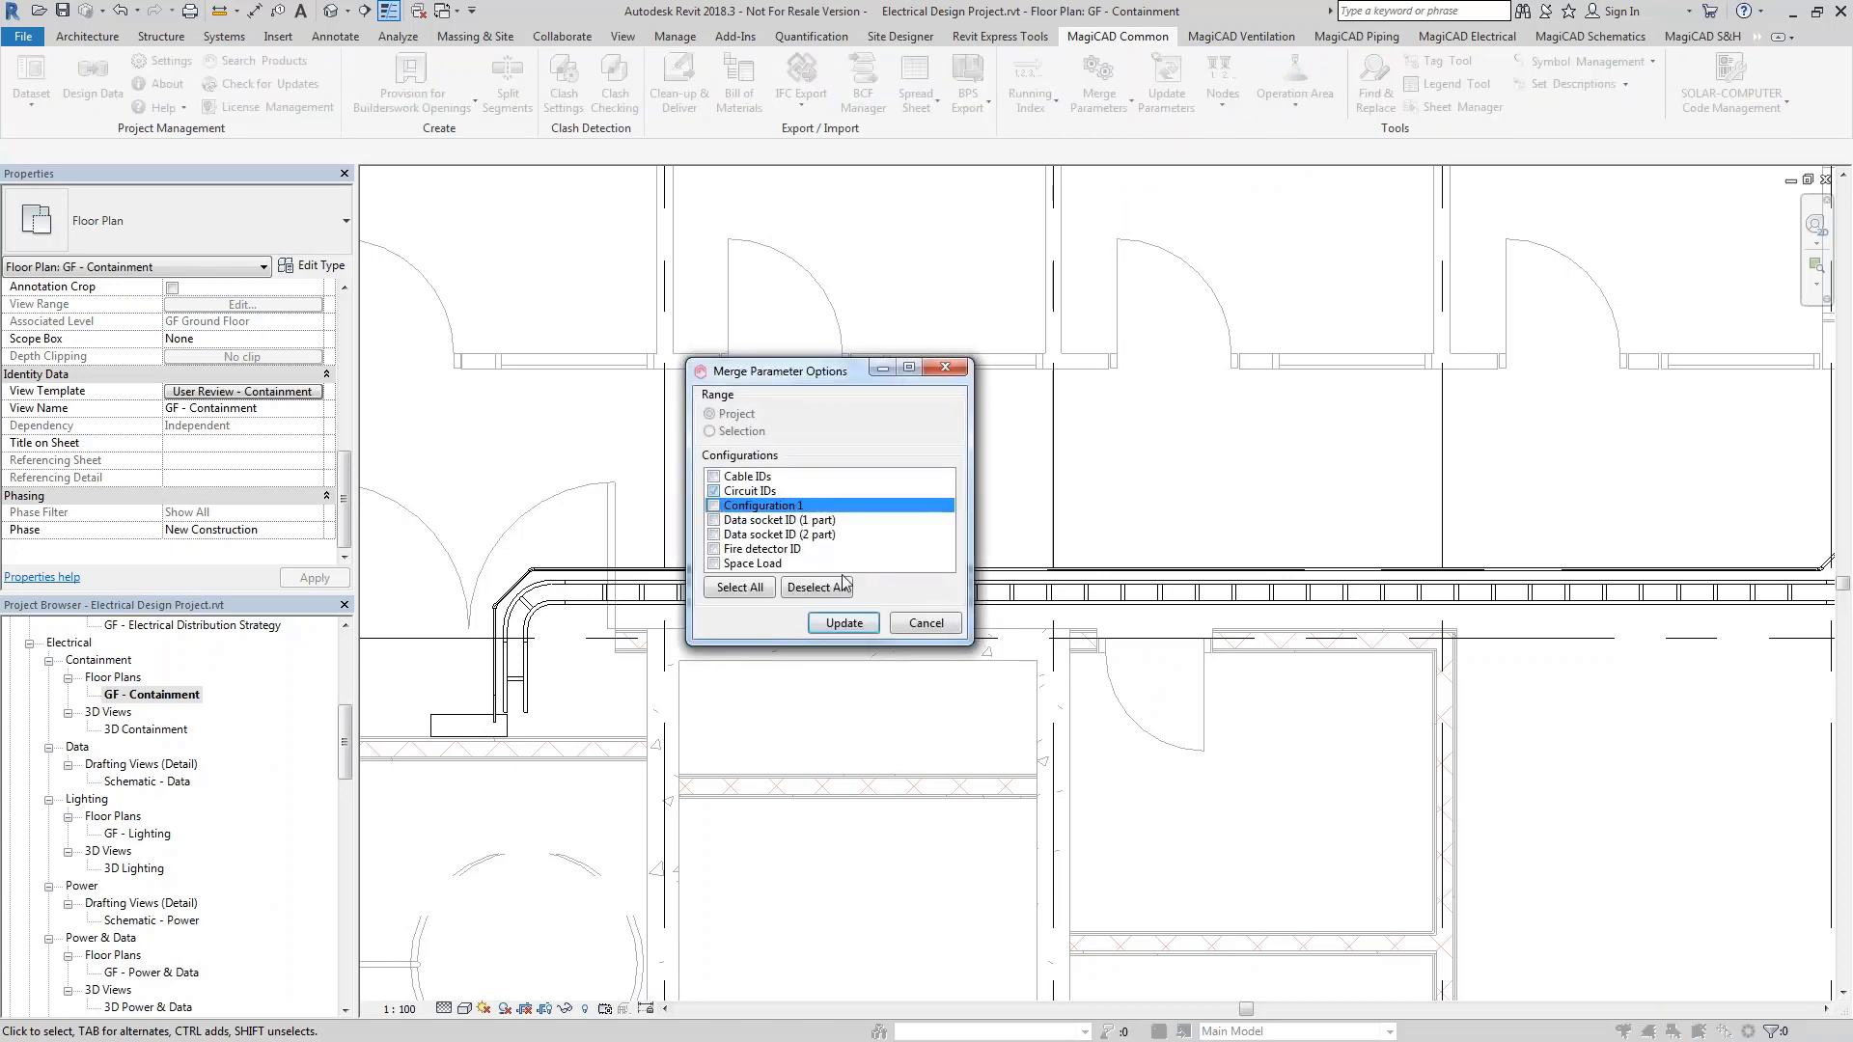
pyautogui.click(843, 624)
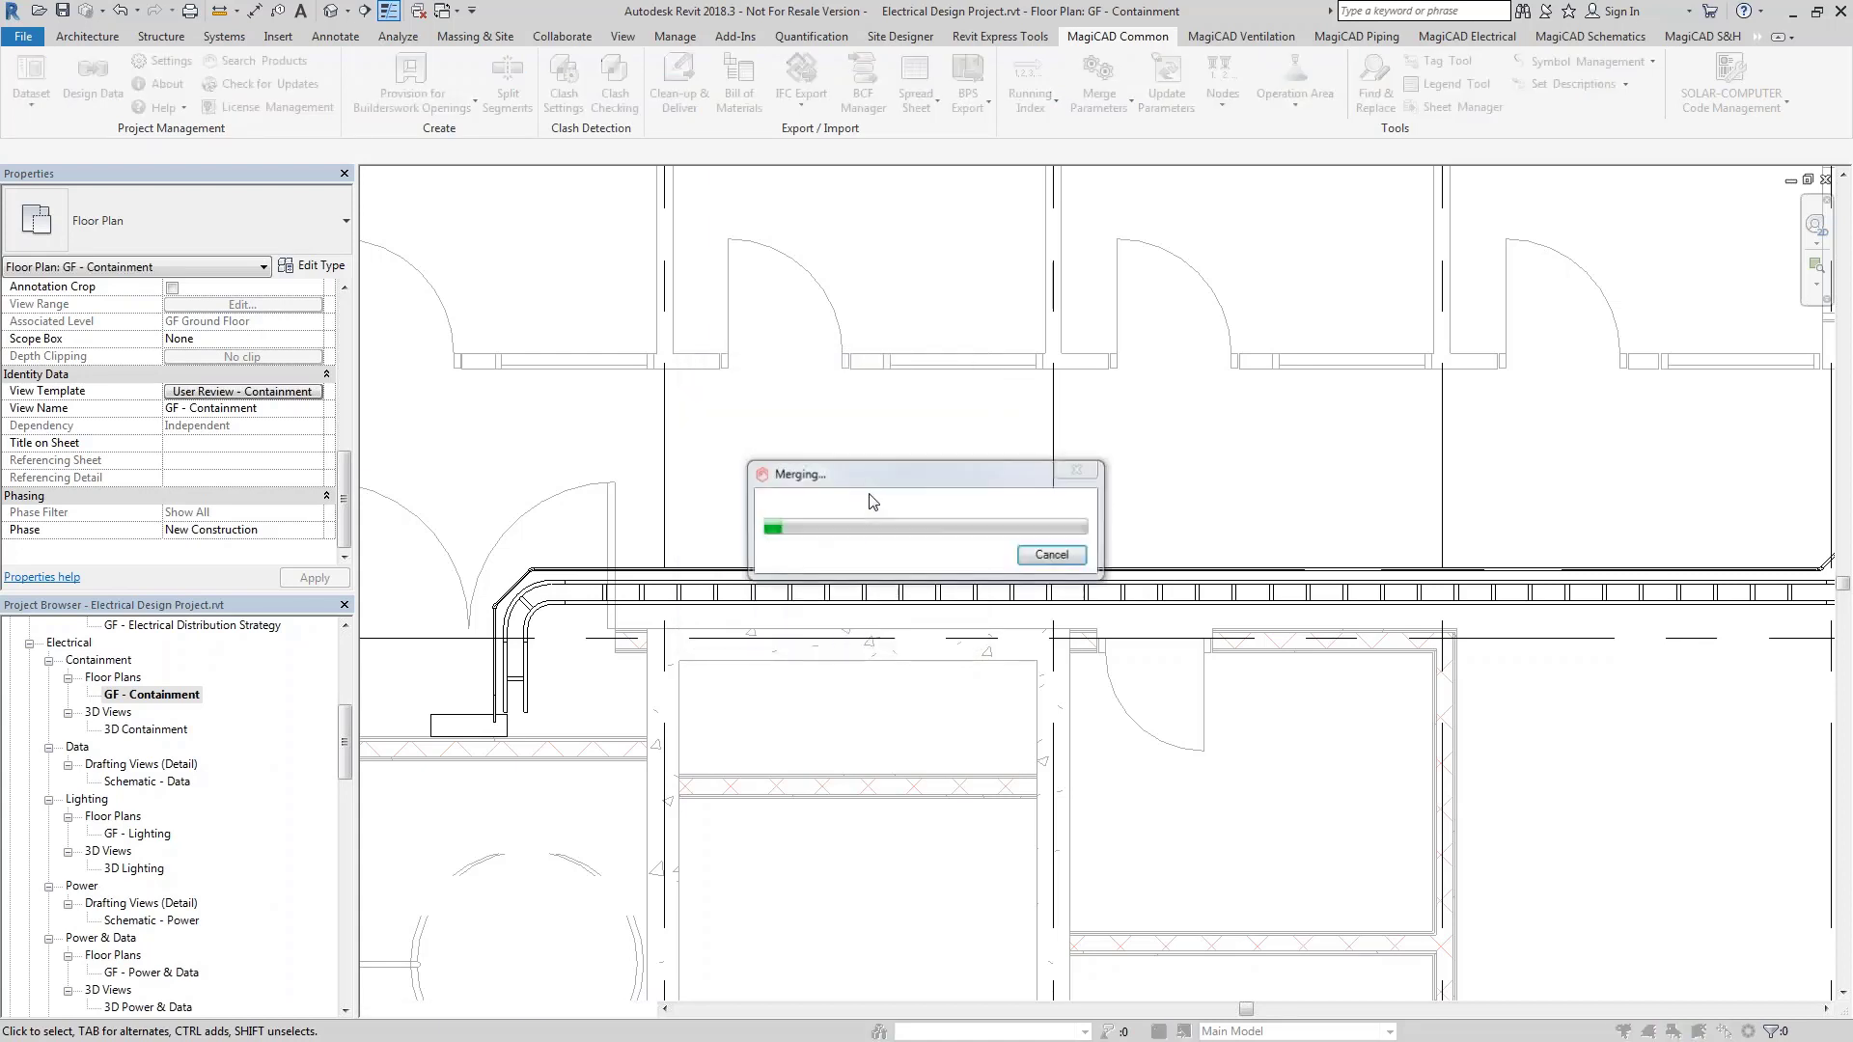
# Set the MC Circuit ID of DBG's supply circuit to DBG-1-L1,L2,L3 and apply the change
pyautogui.press('Tab')
pyautogui.click(457, 736)
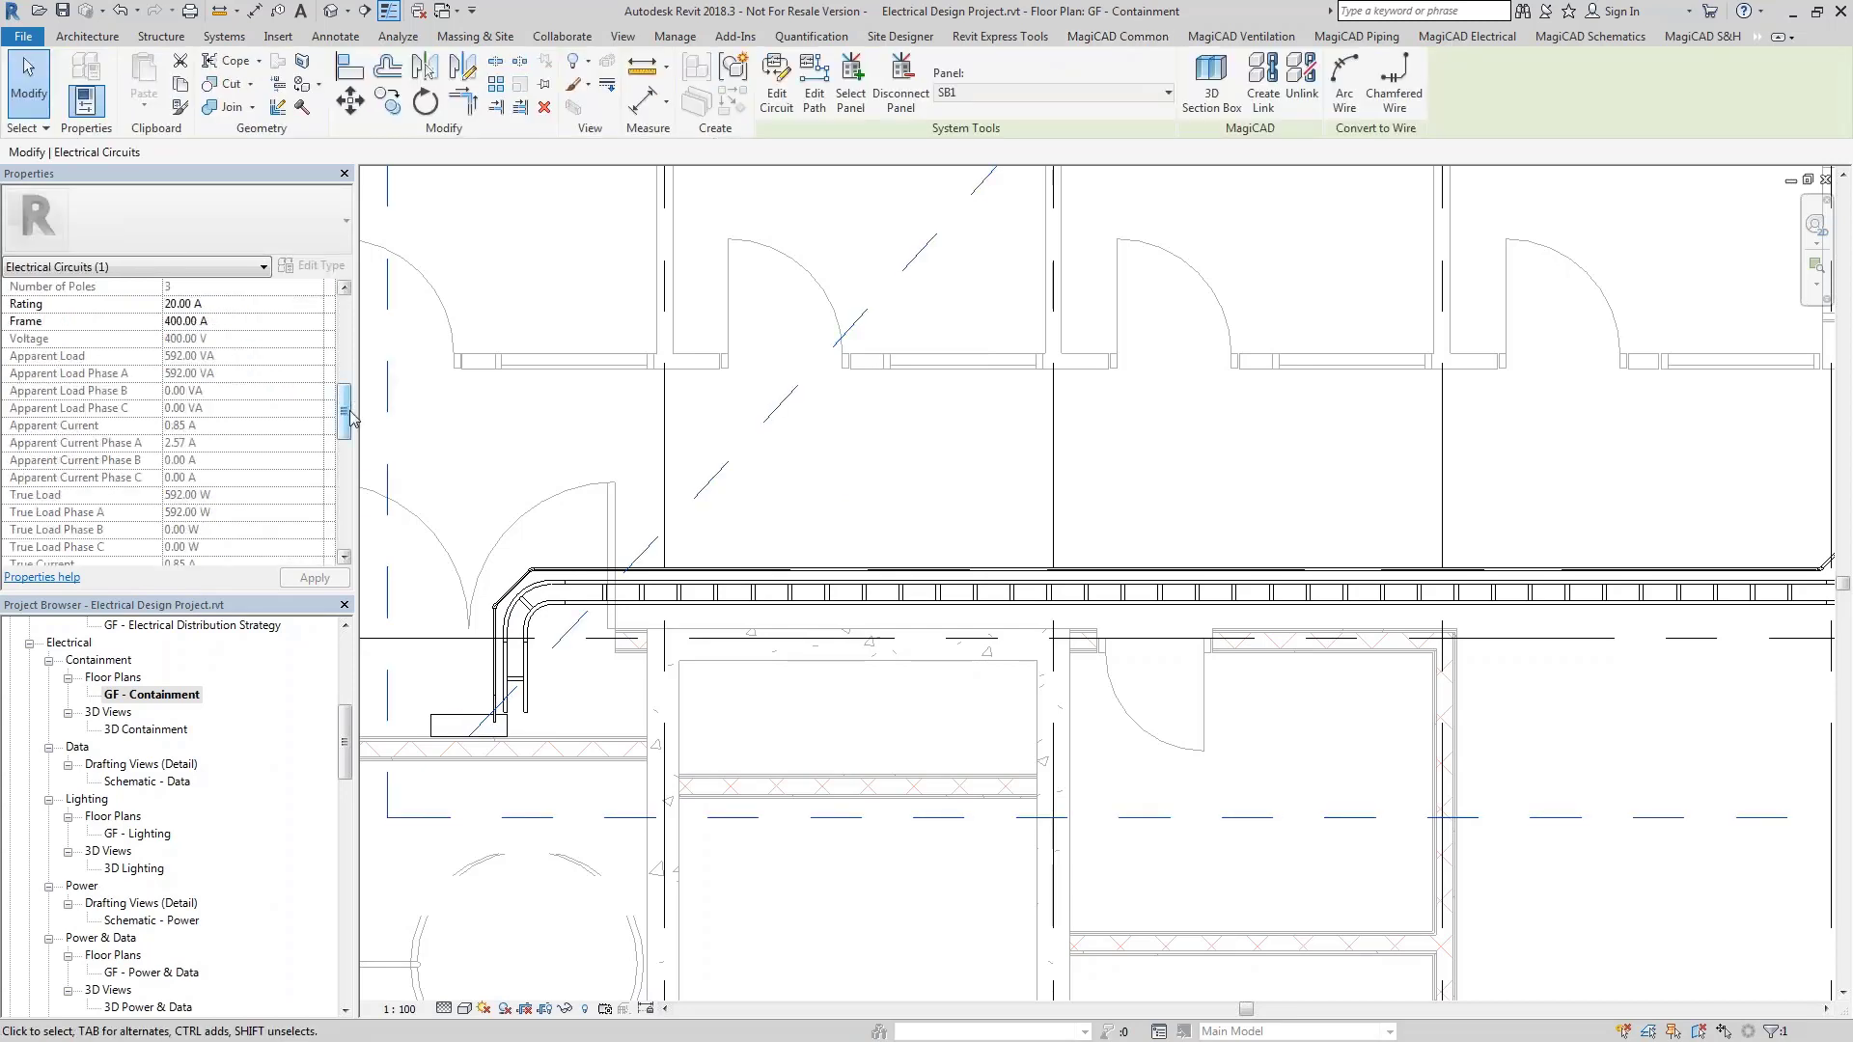
pyautogui.moveTo(343, 413); pyautogui.dragTo(339, 492)
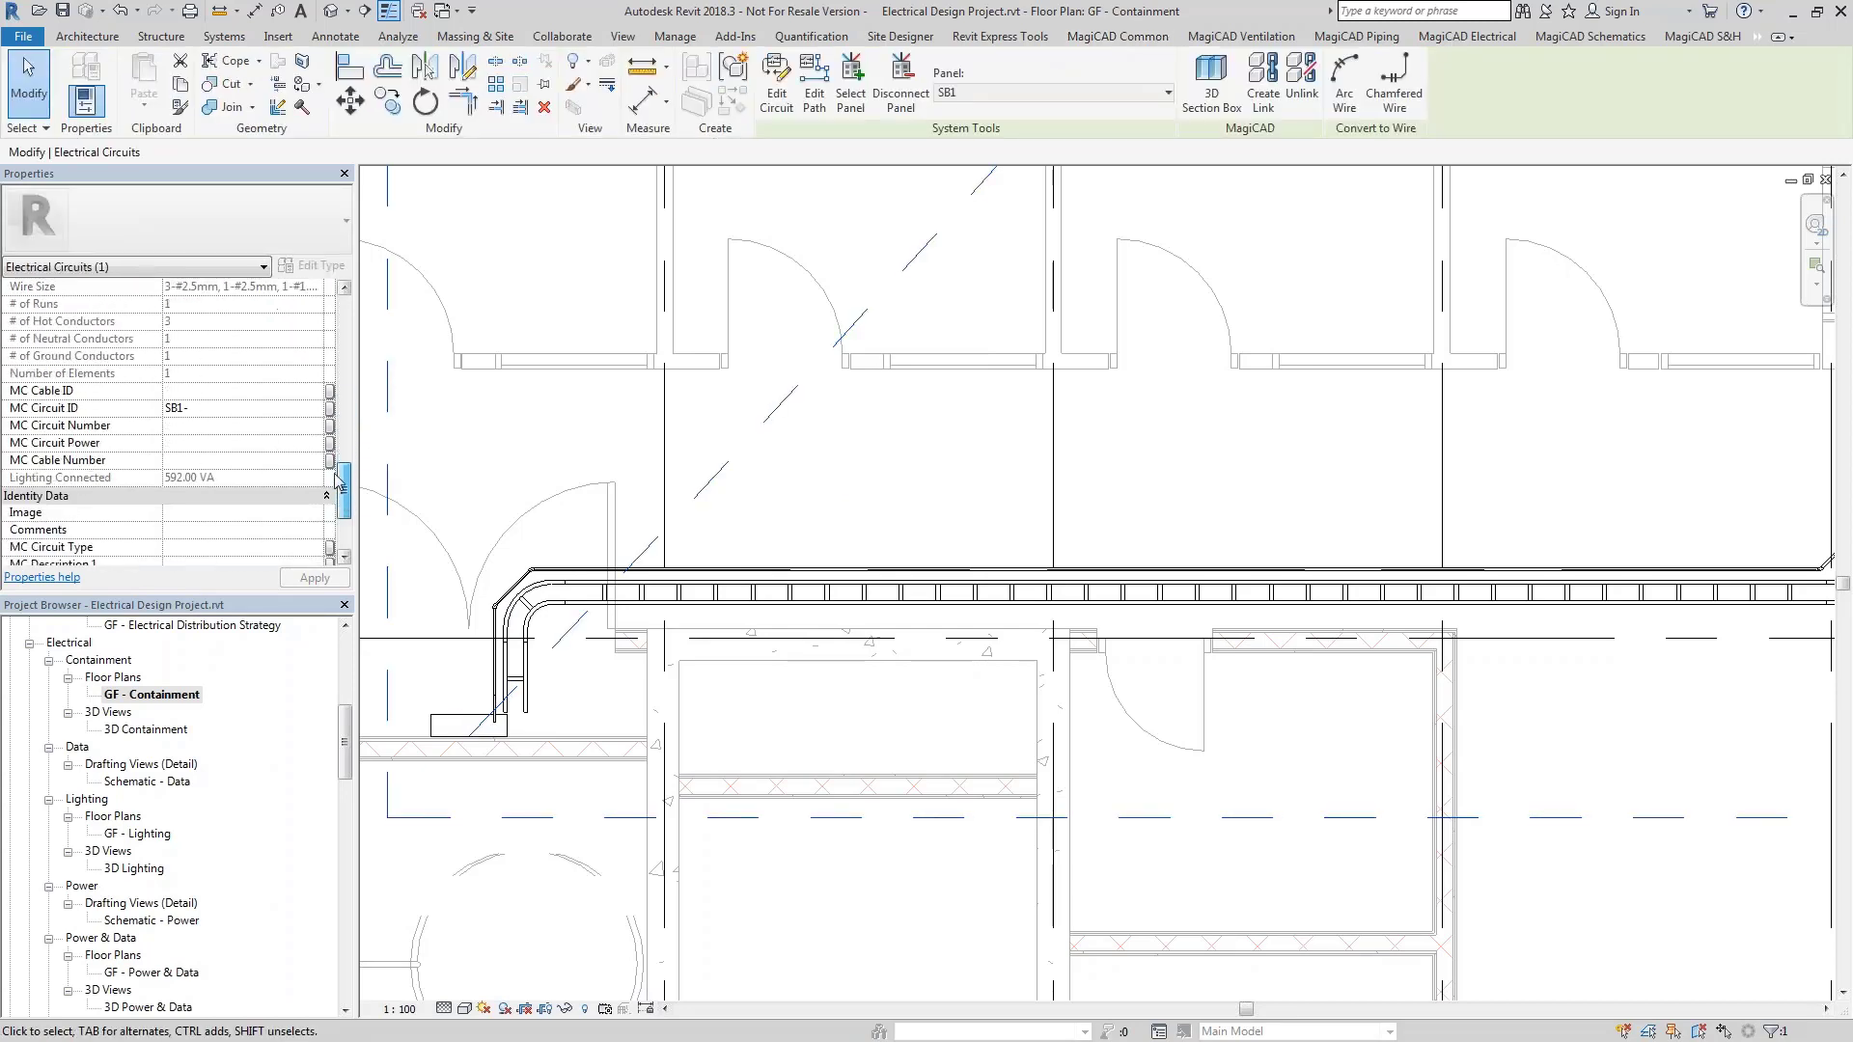
pyautogui.click(236, 408)
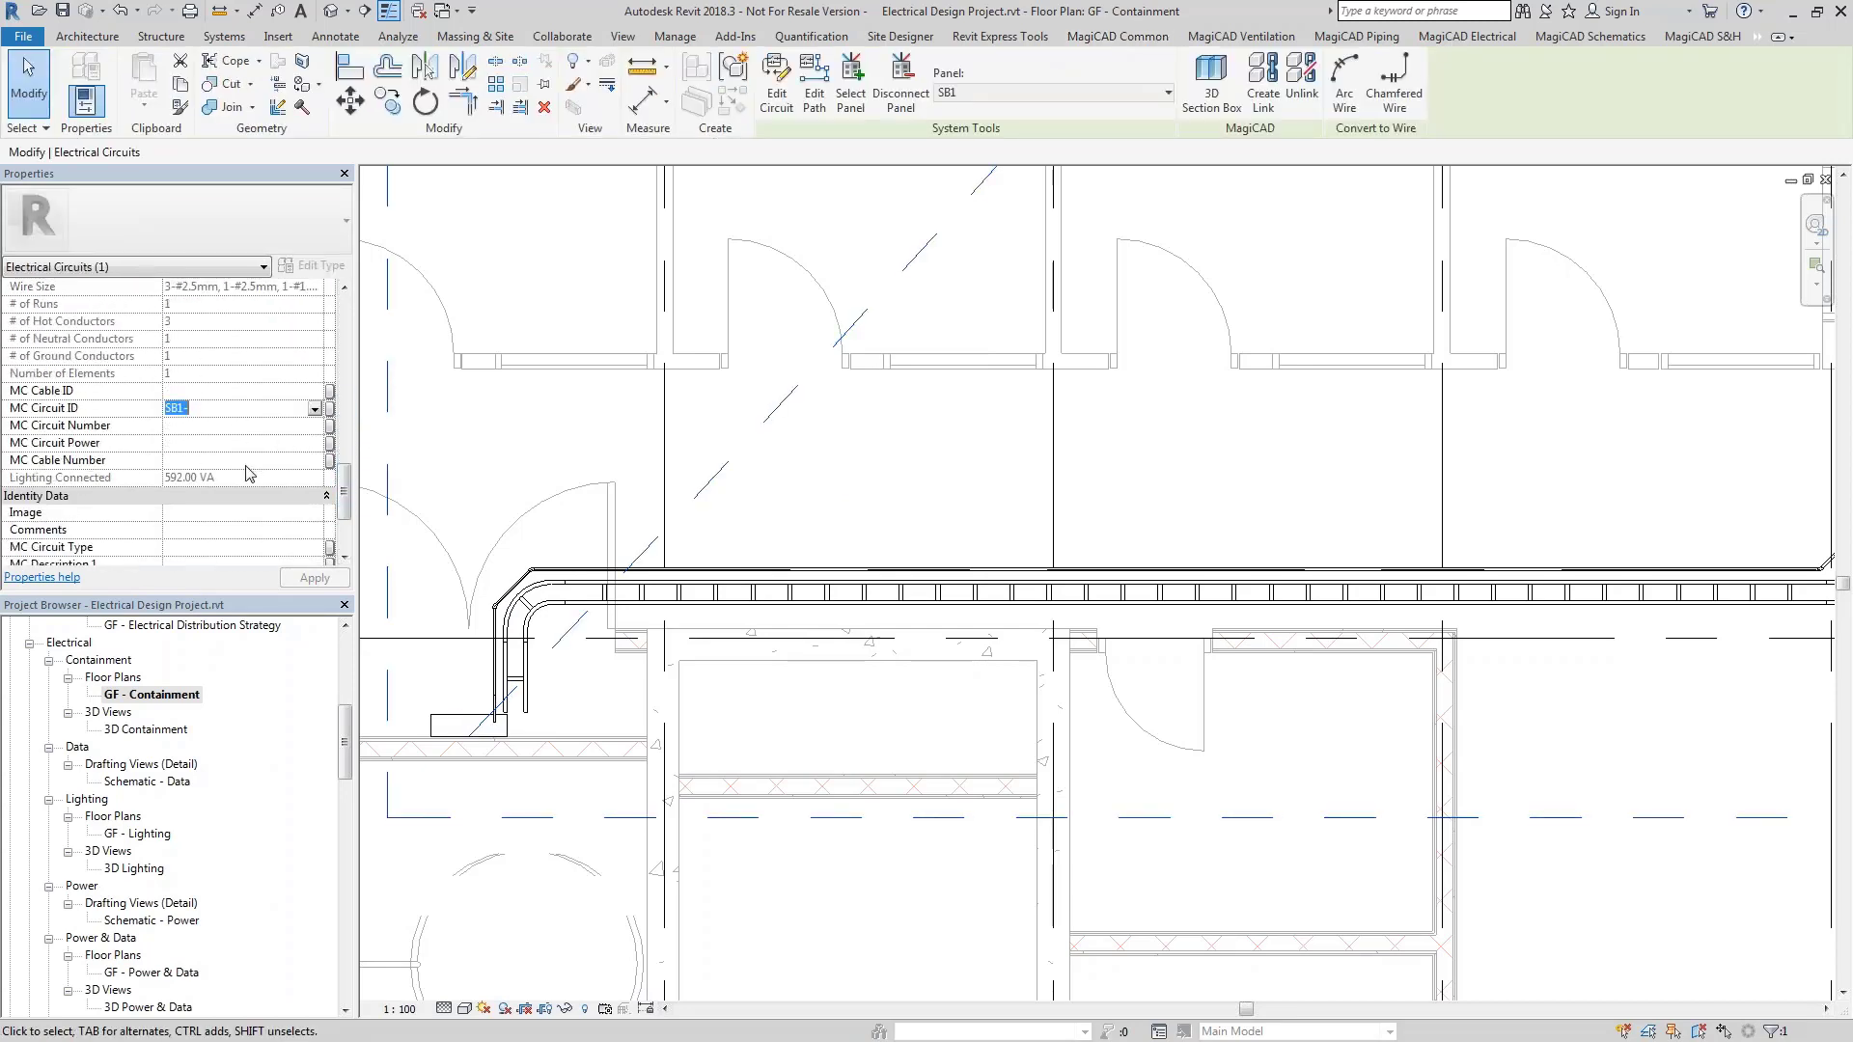
pyautogui.click(315, 409)
pyautogui.click(270, 423)
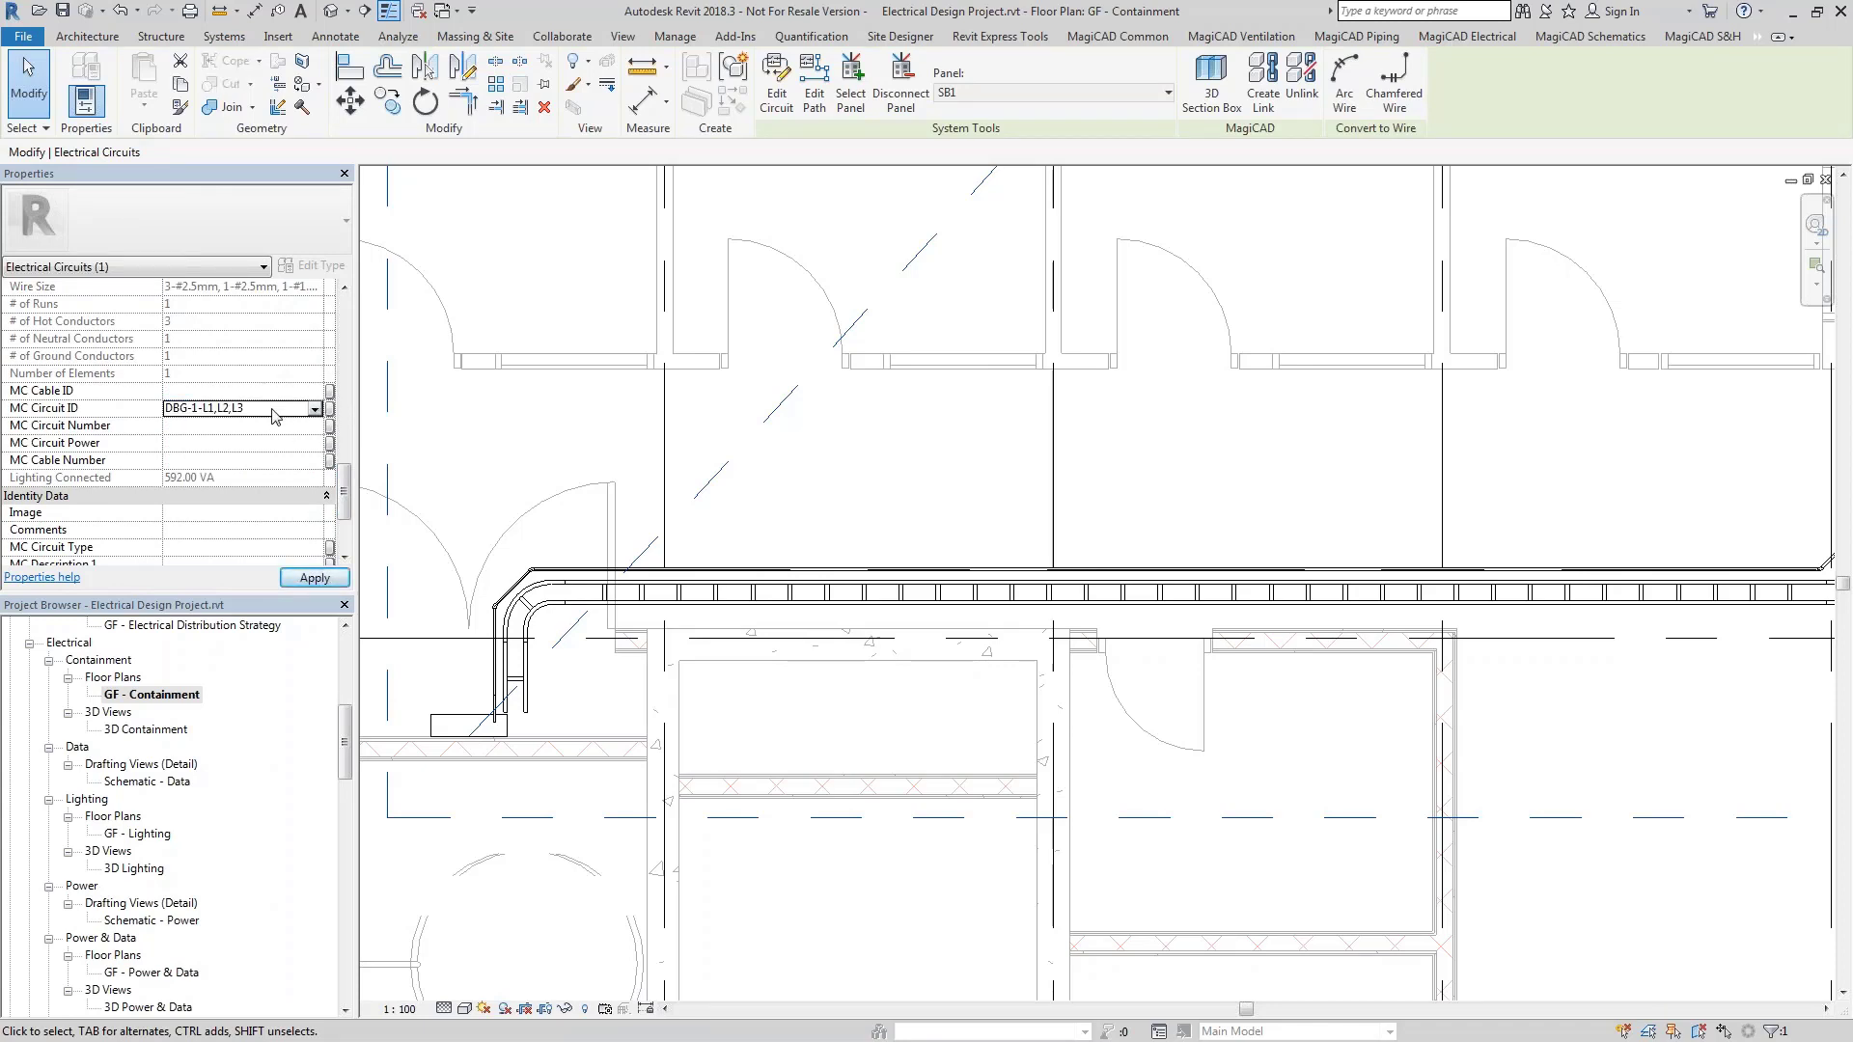
pyautogui.click(311, 578)
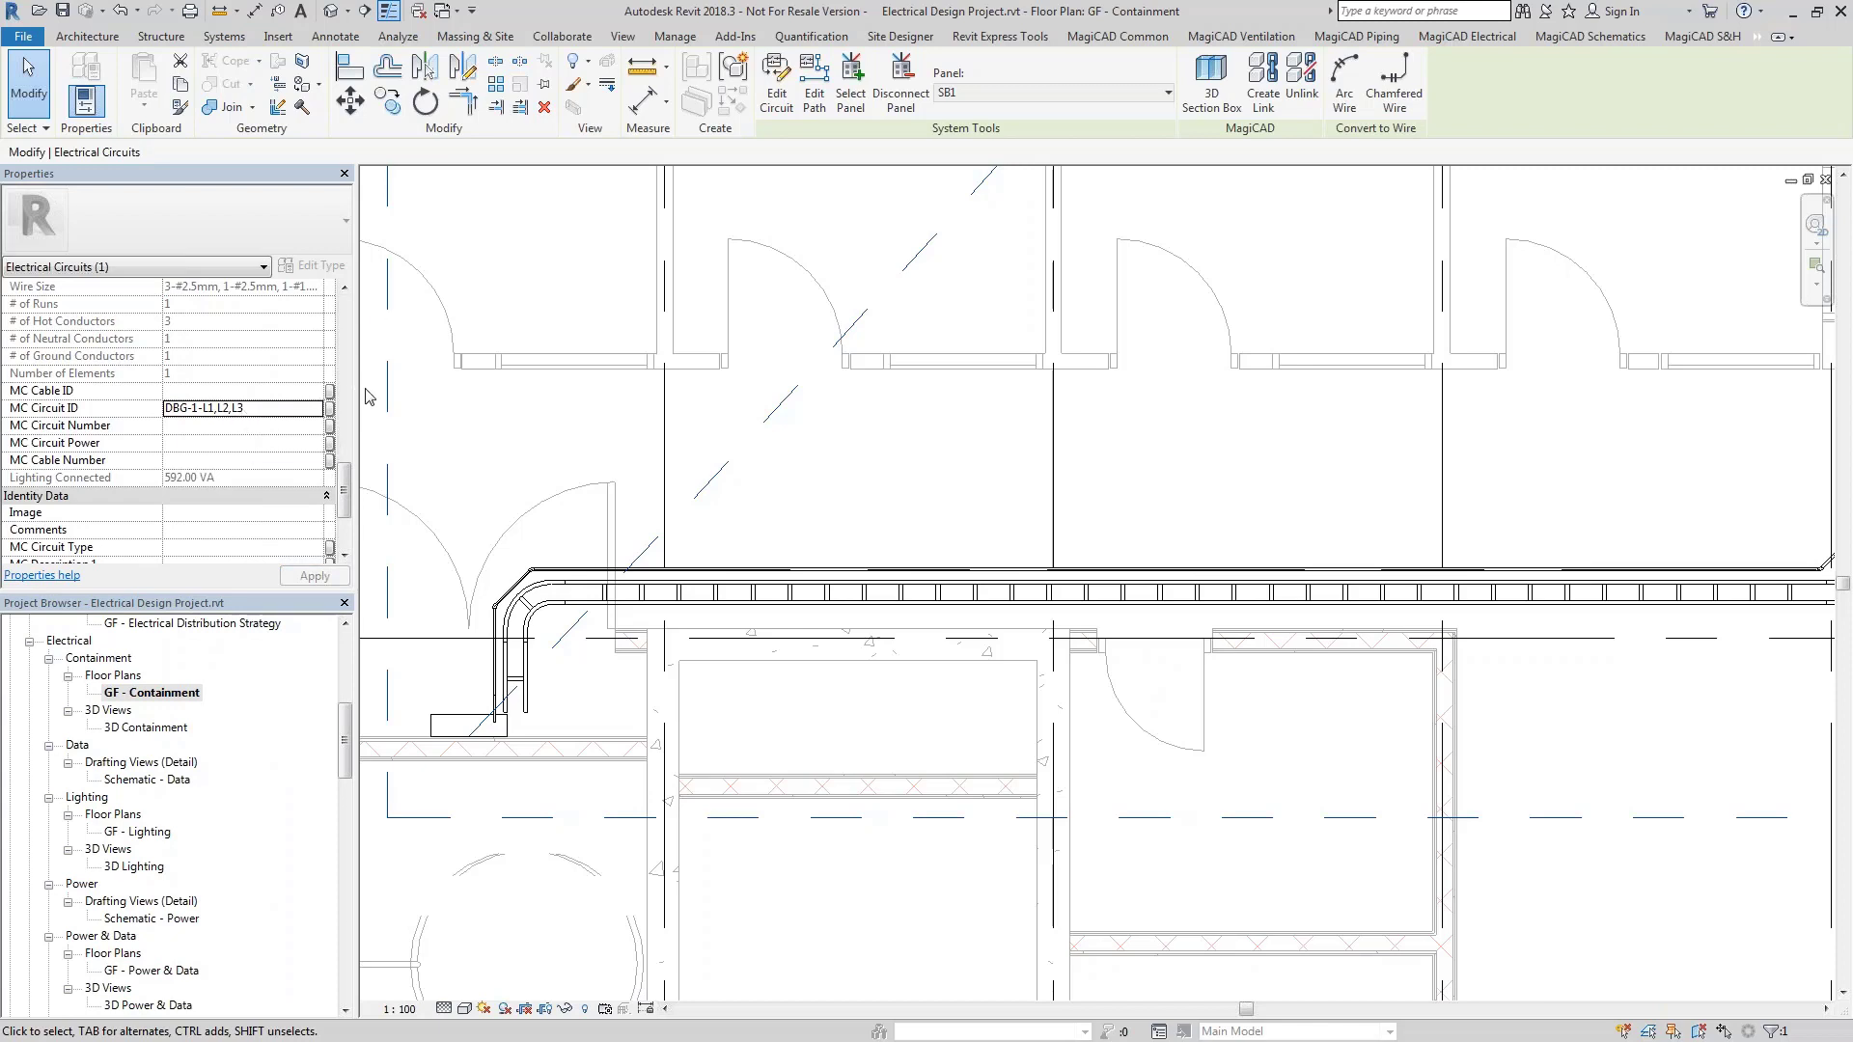
# Tag the cable packet conduit running along the cable ladder with the MC_Cable_packet_CircuitIDs conduit tag
pyautogui.click(376, 439)
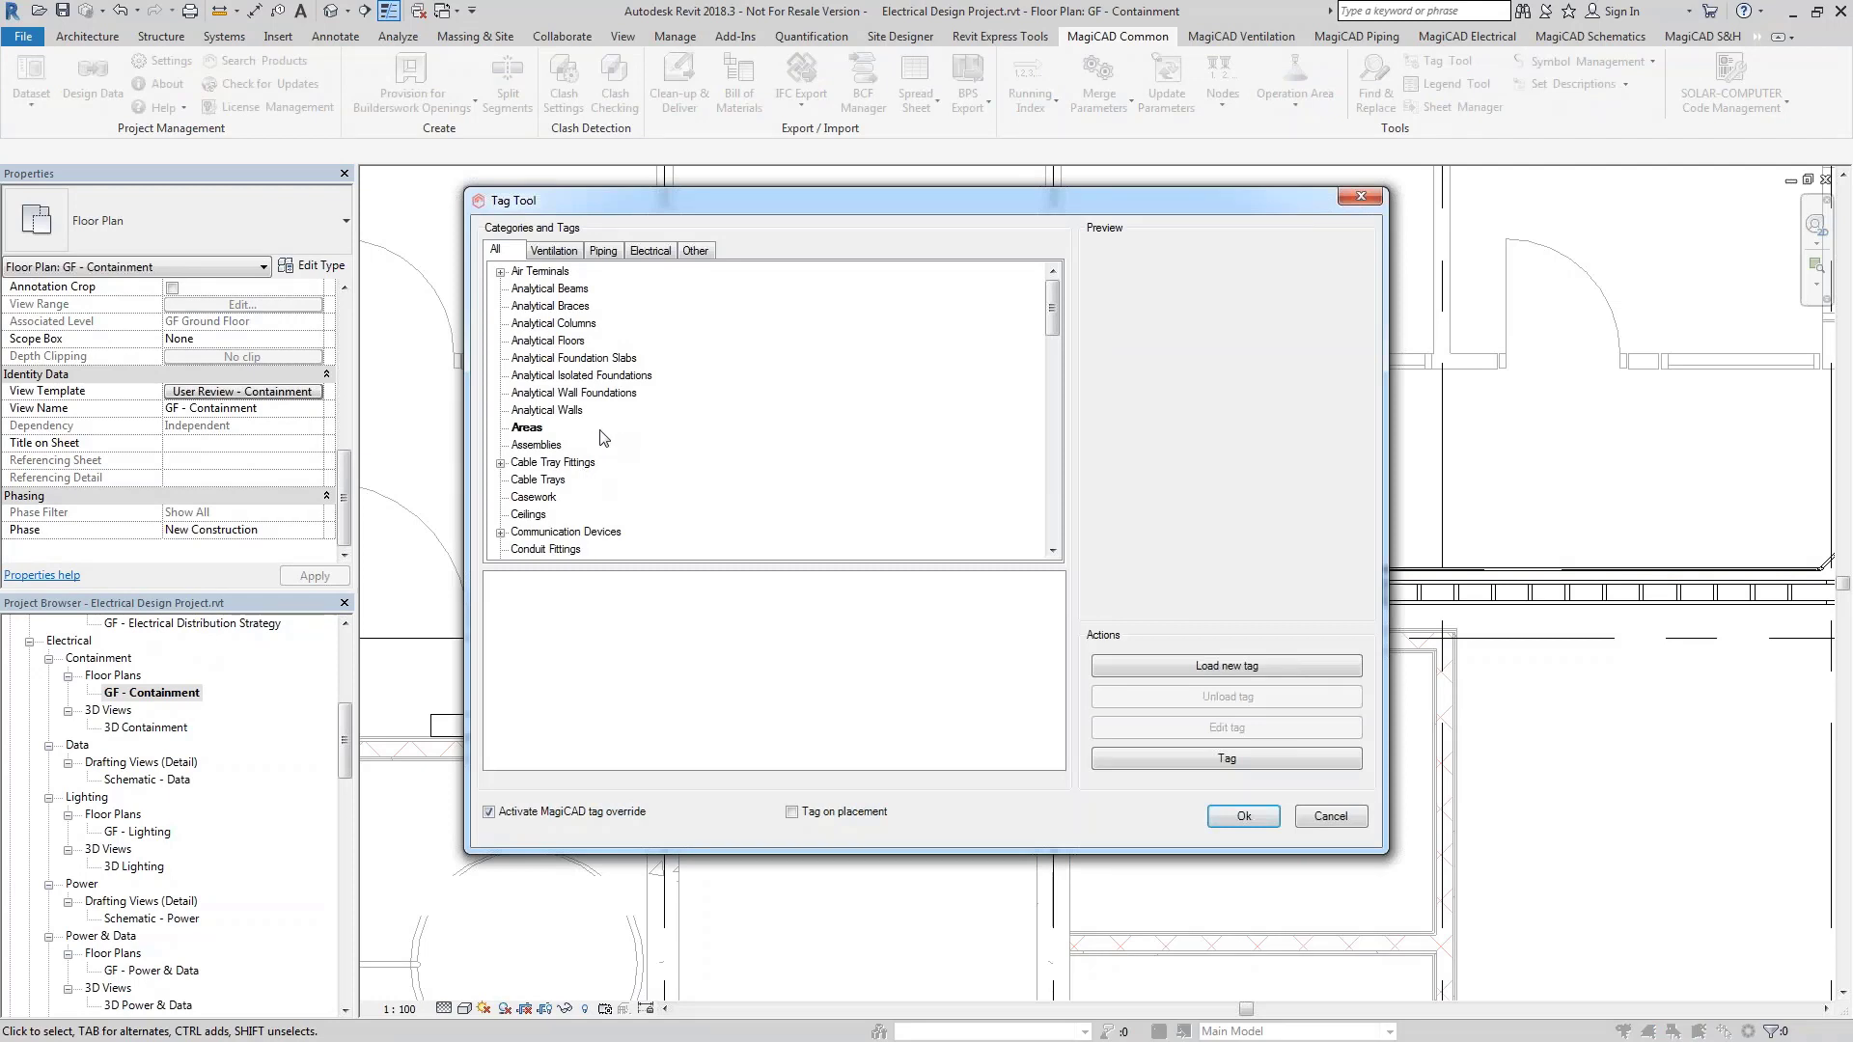
pyautogui.scroll(-6, 610, 439)
pyautogui.scroll(2, 610, 437)
pyautogui.click(540, 358)
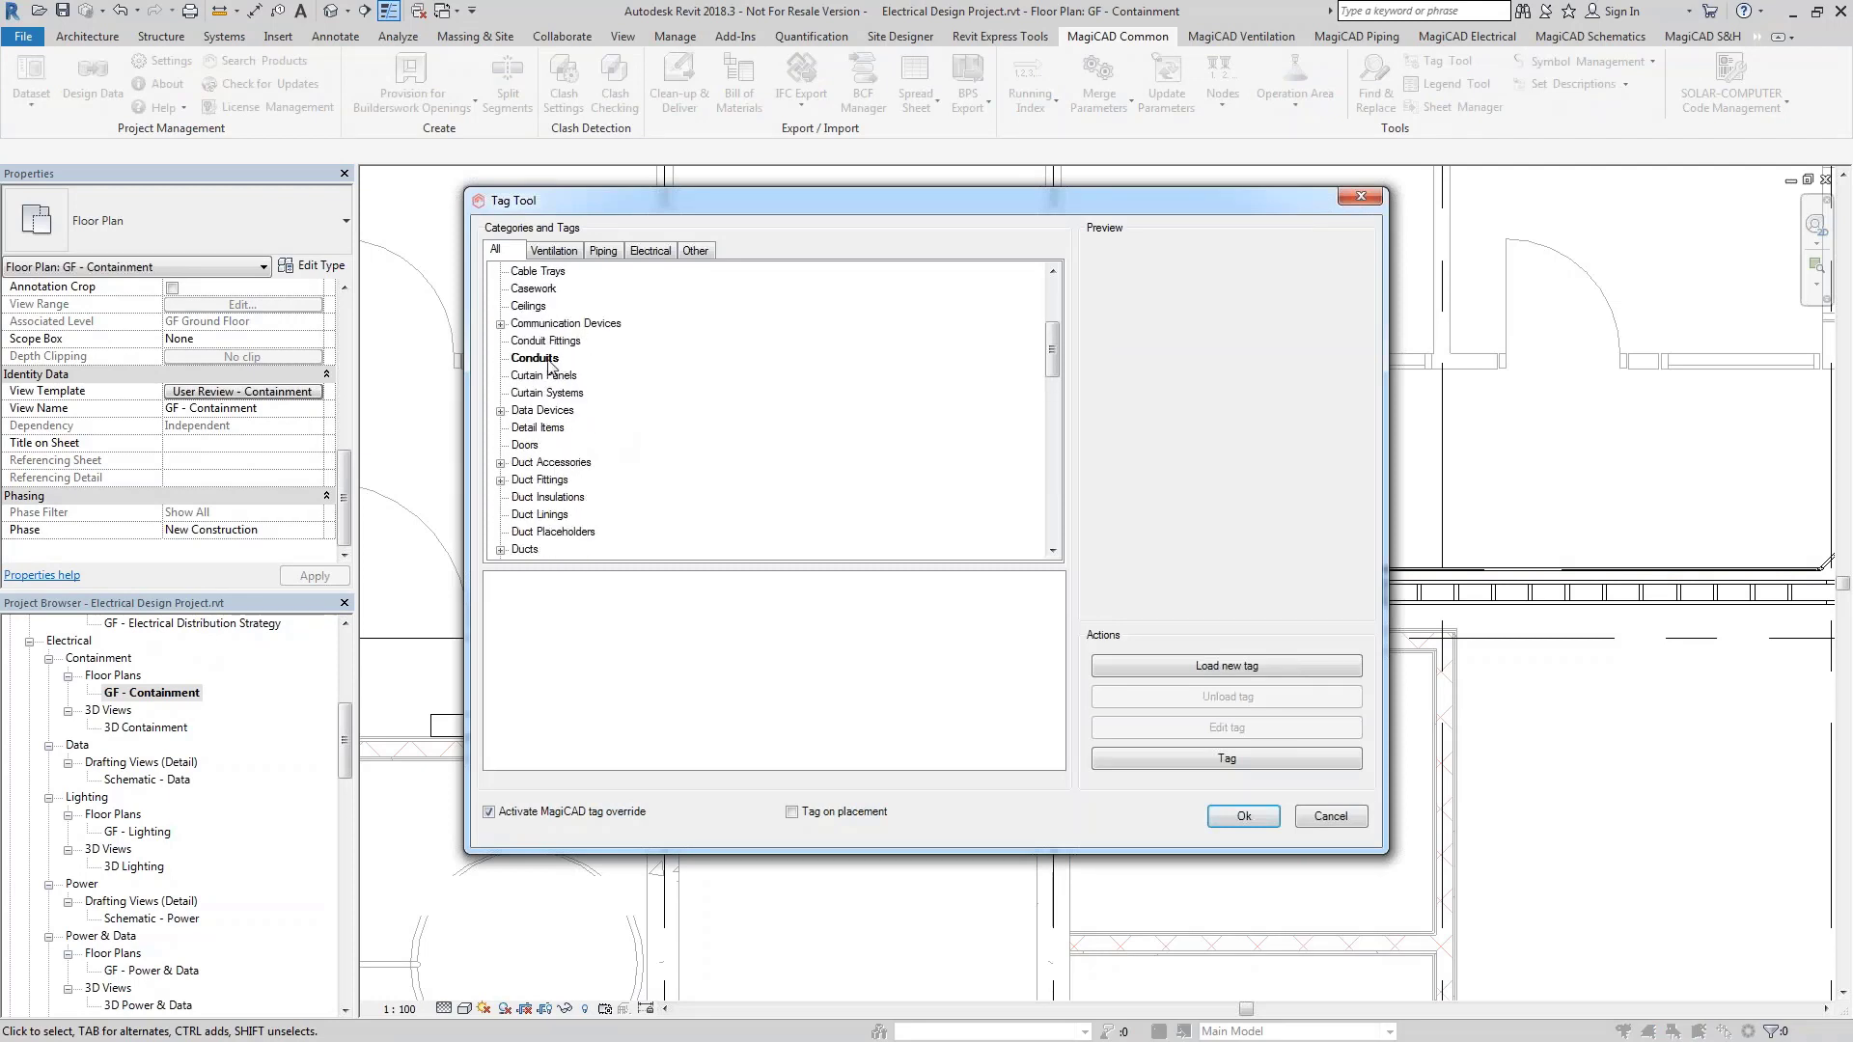
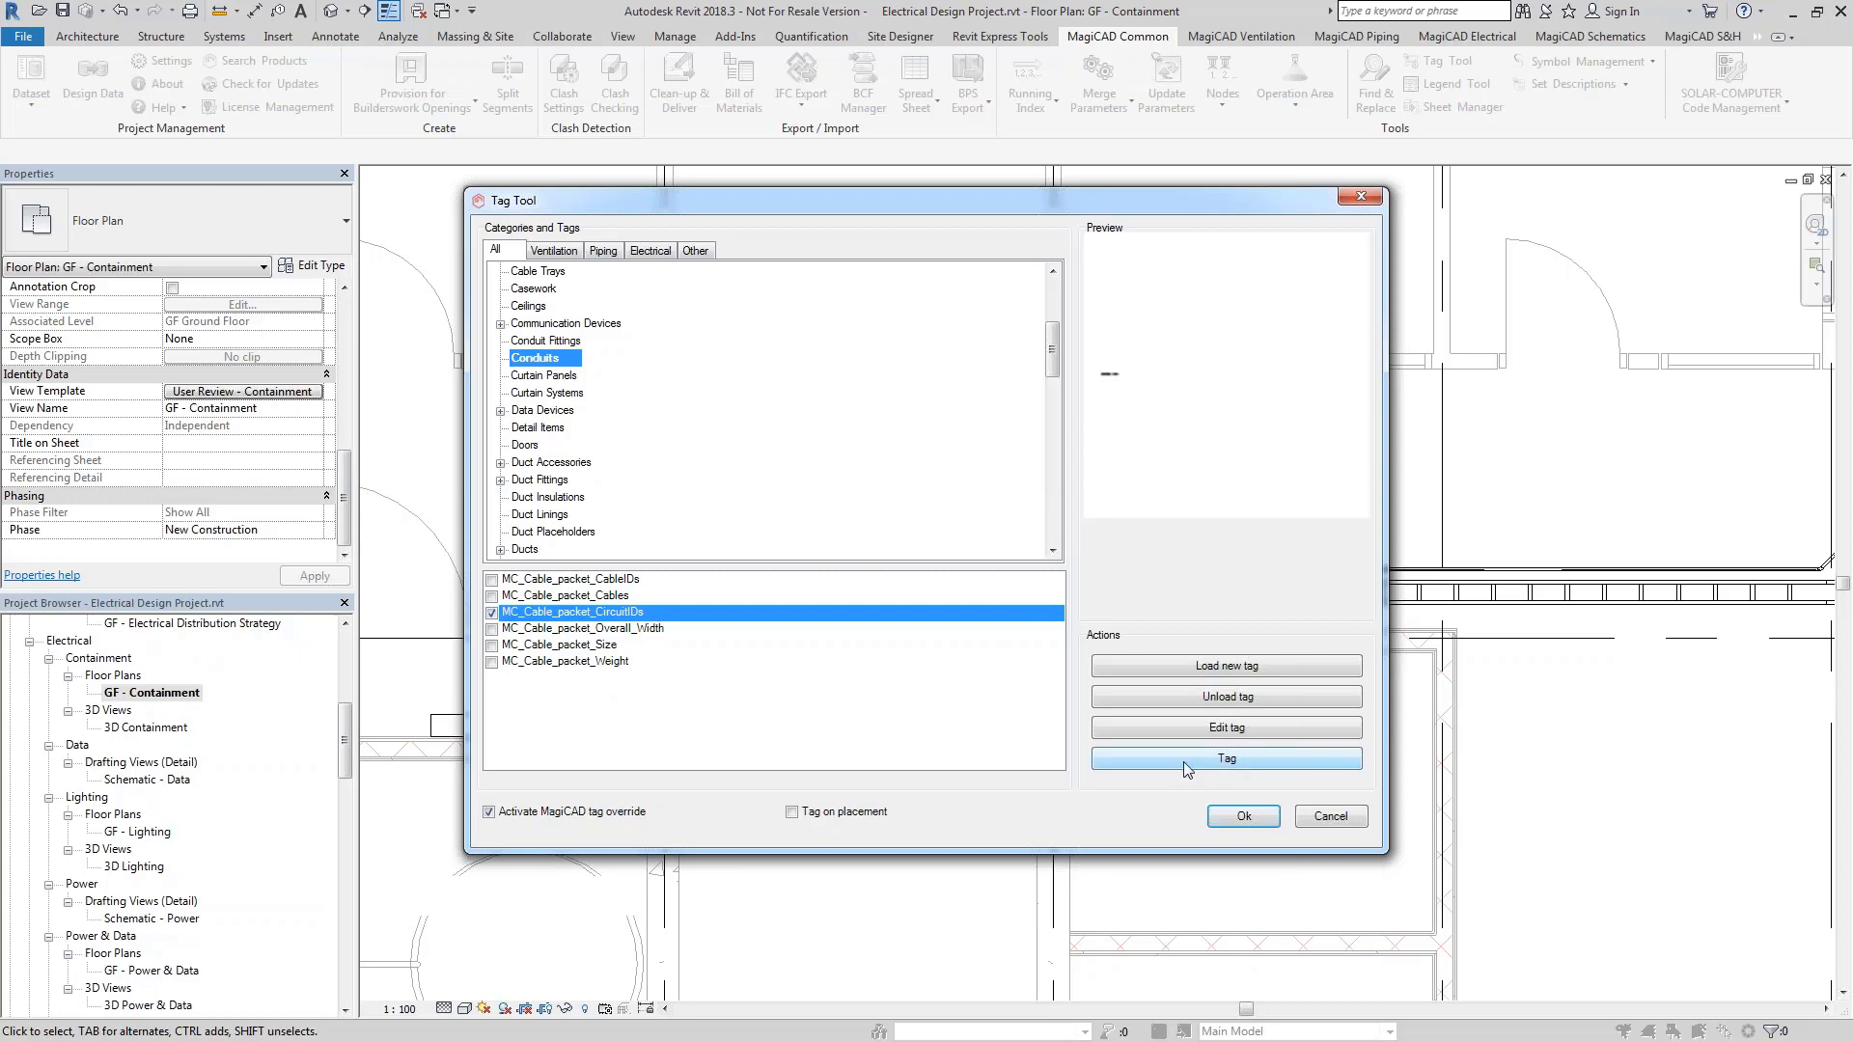
pyautogui.click(1243, 816)
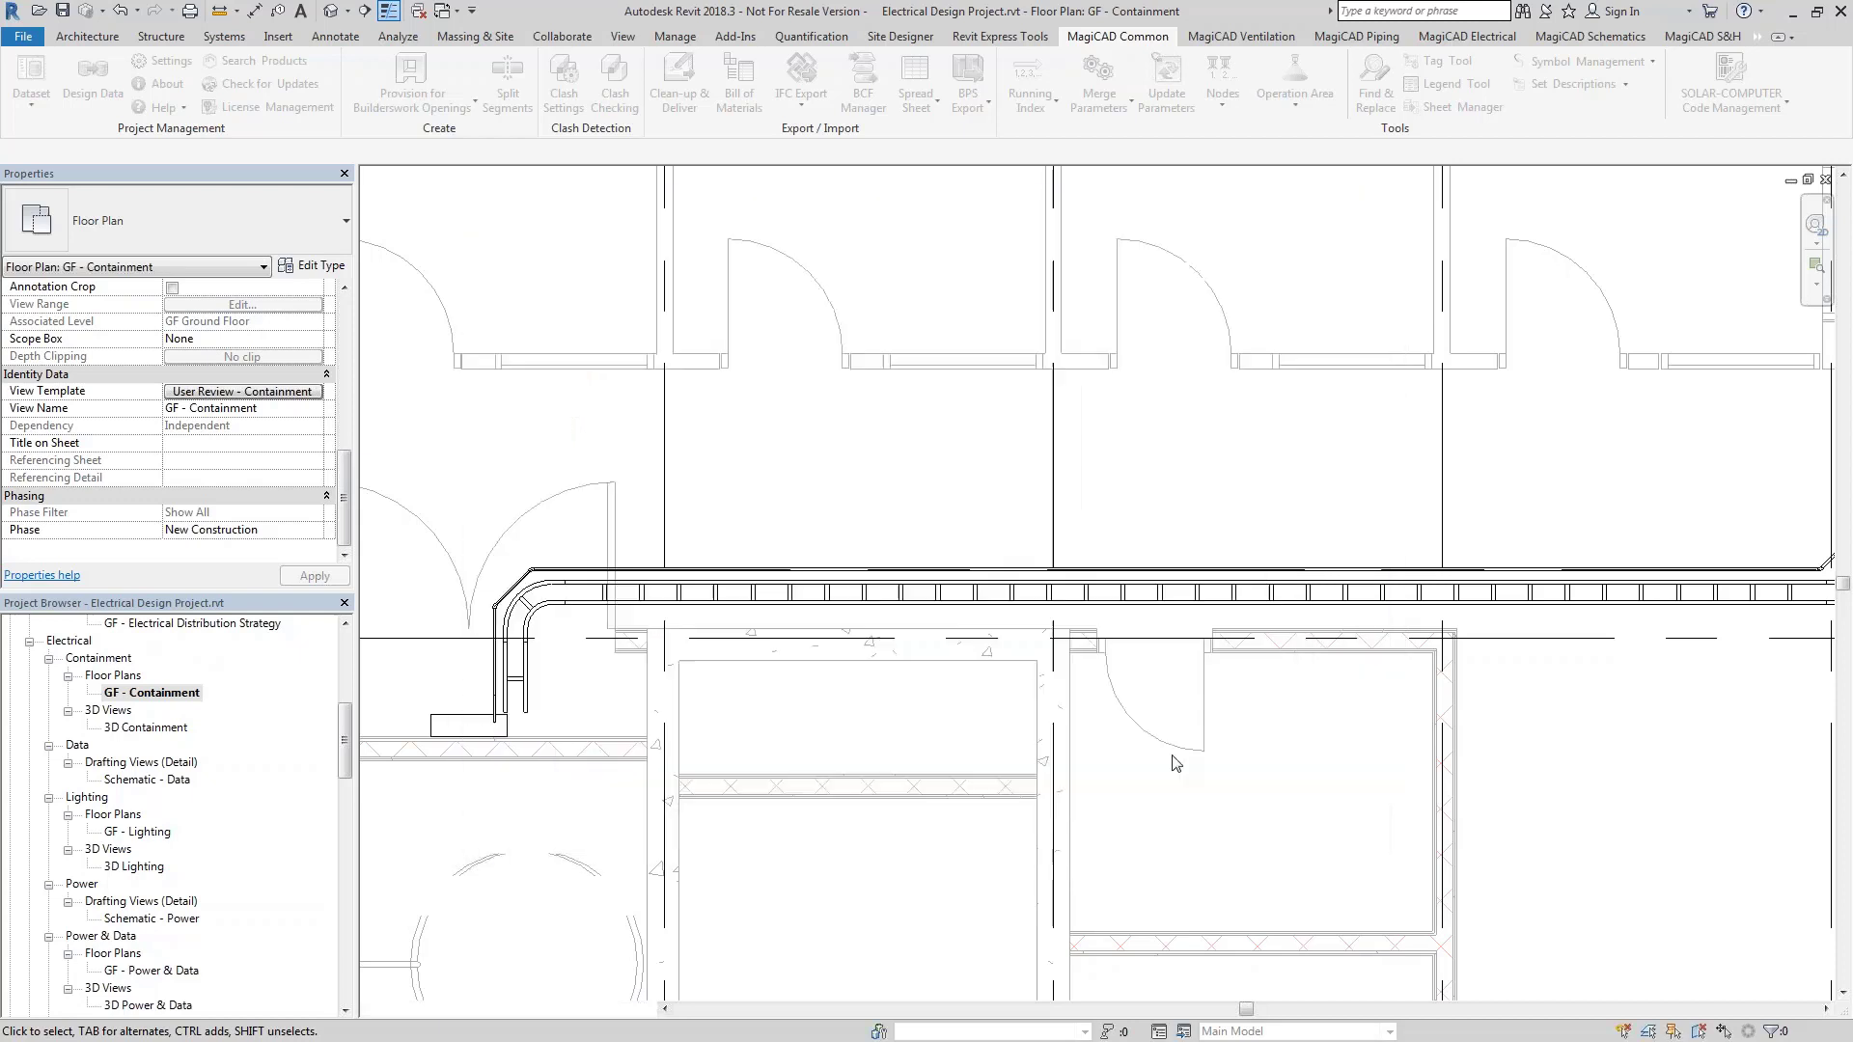
pyautogui.click(825, 570)
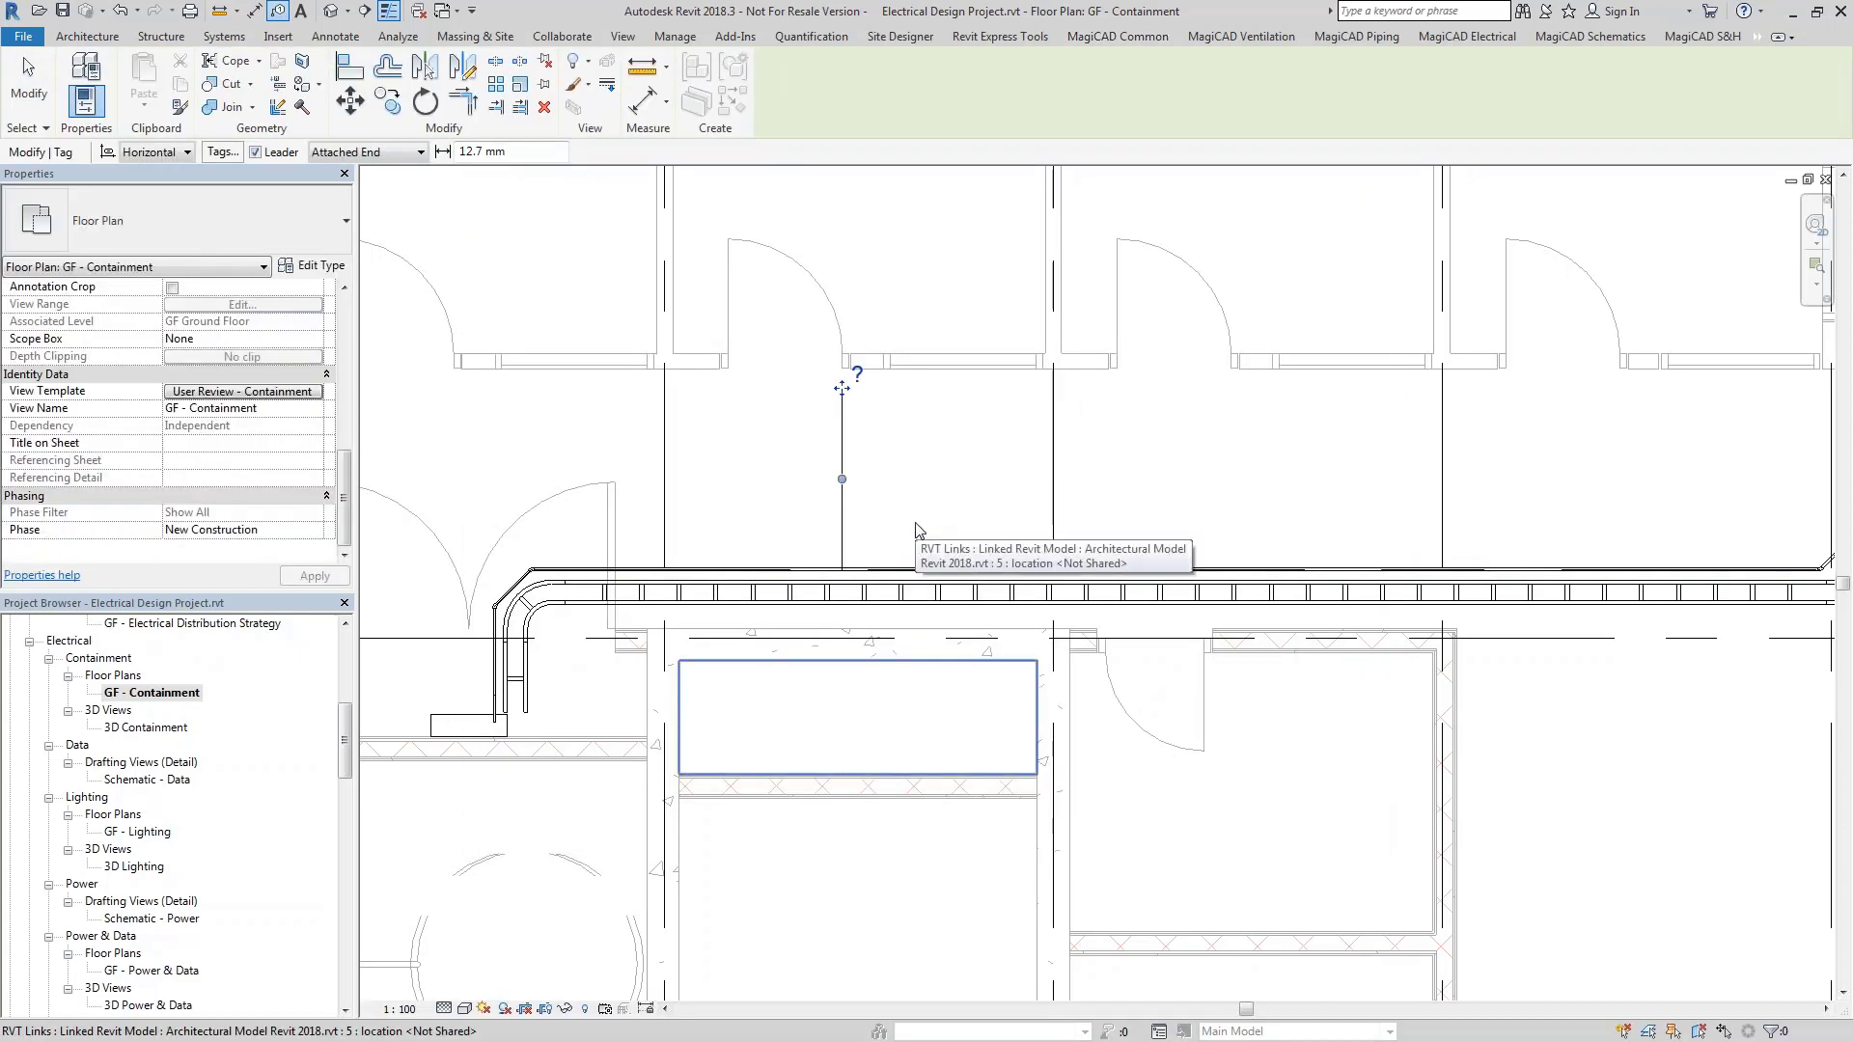
pyautogui.press('Escape')
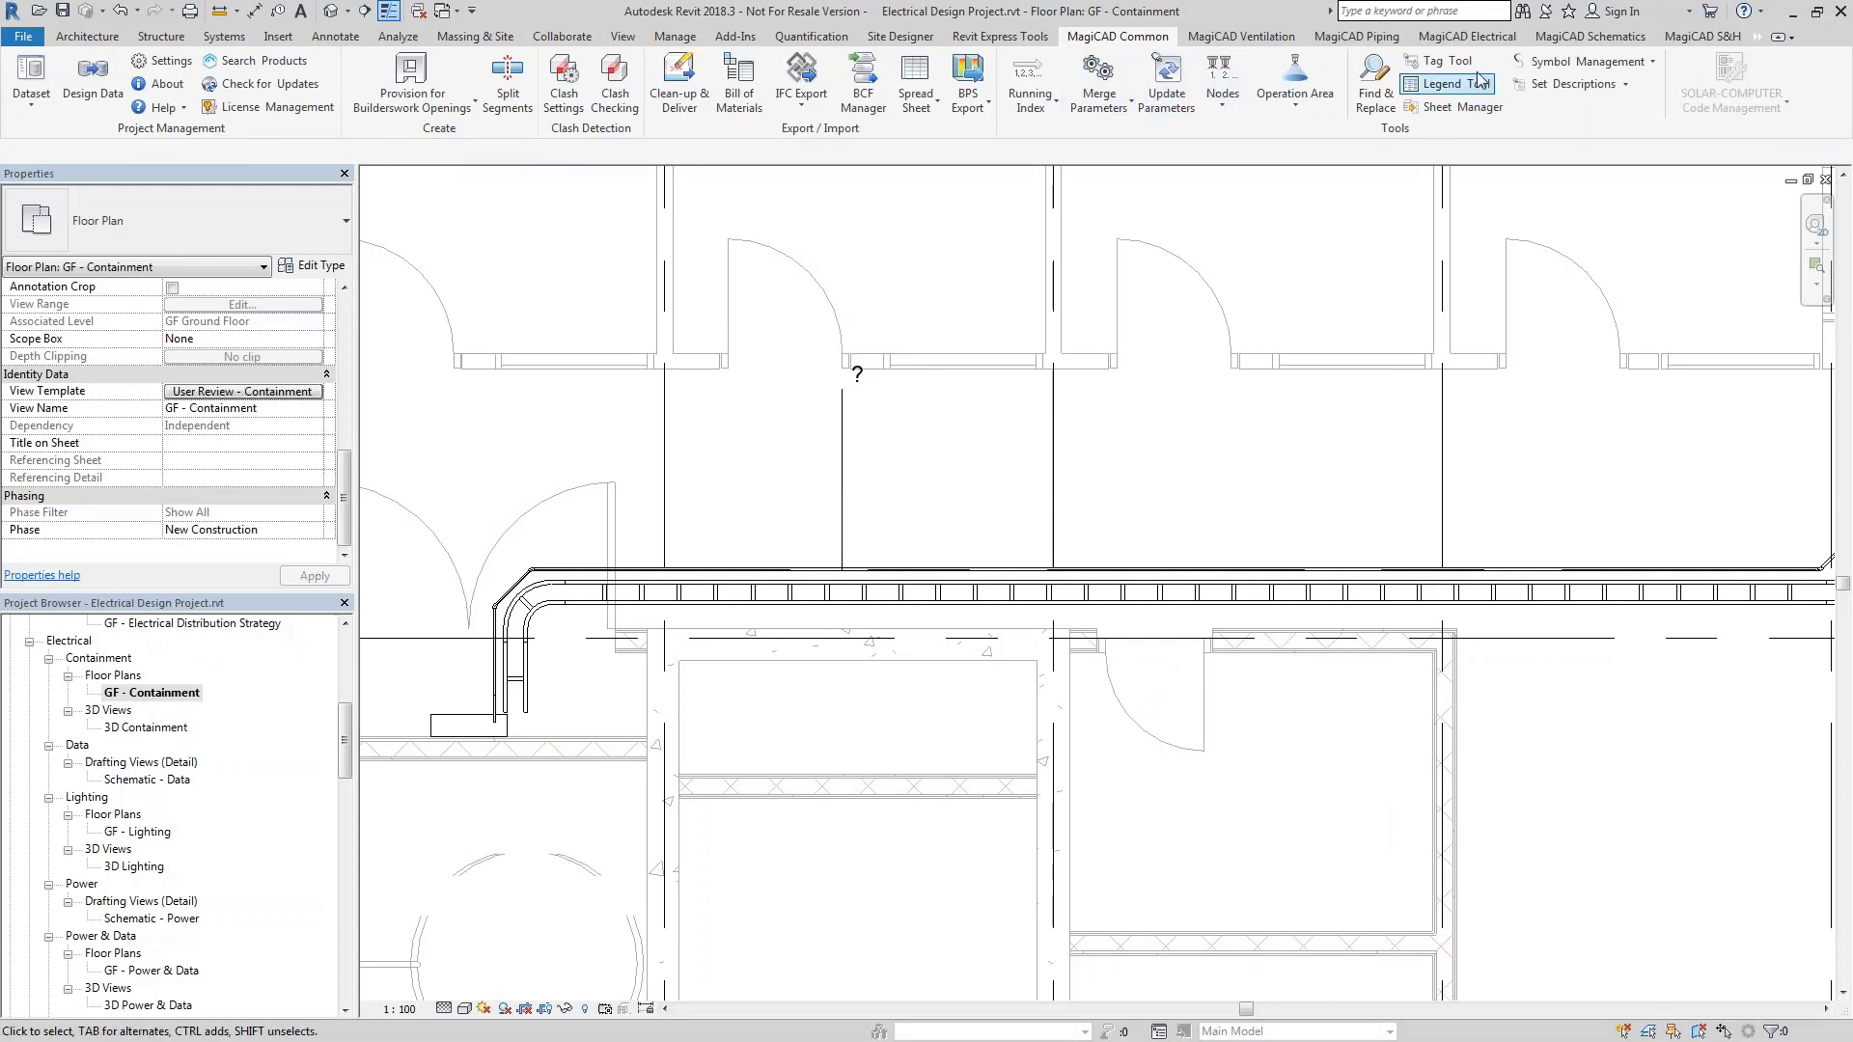
# Run Update Cable Packets to refresh the circuit ID data shown by the new conduit tag
pyautogui.click(1462, 39)
pyautogui.click(1195, 110)
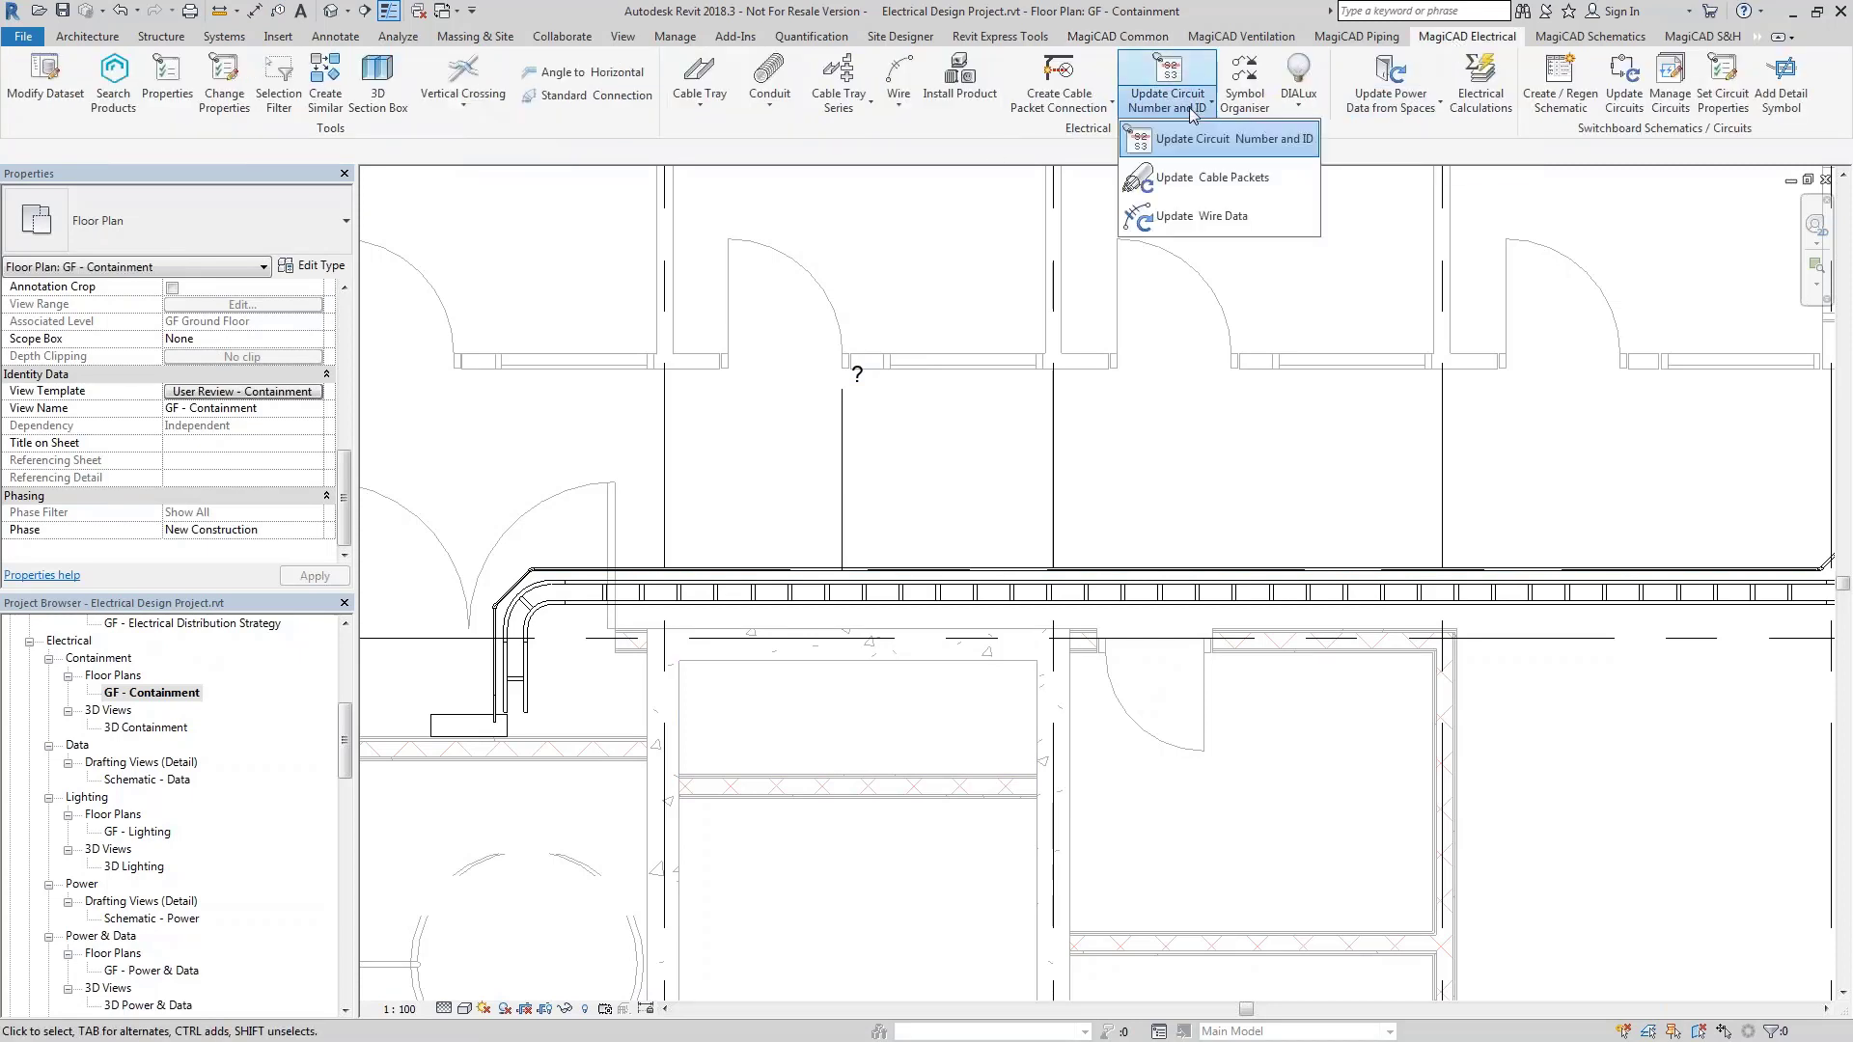
pyautogui.click(1211, 178)
pyautogui.click(1017, 574)
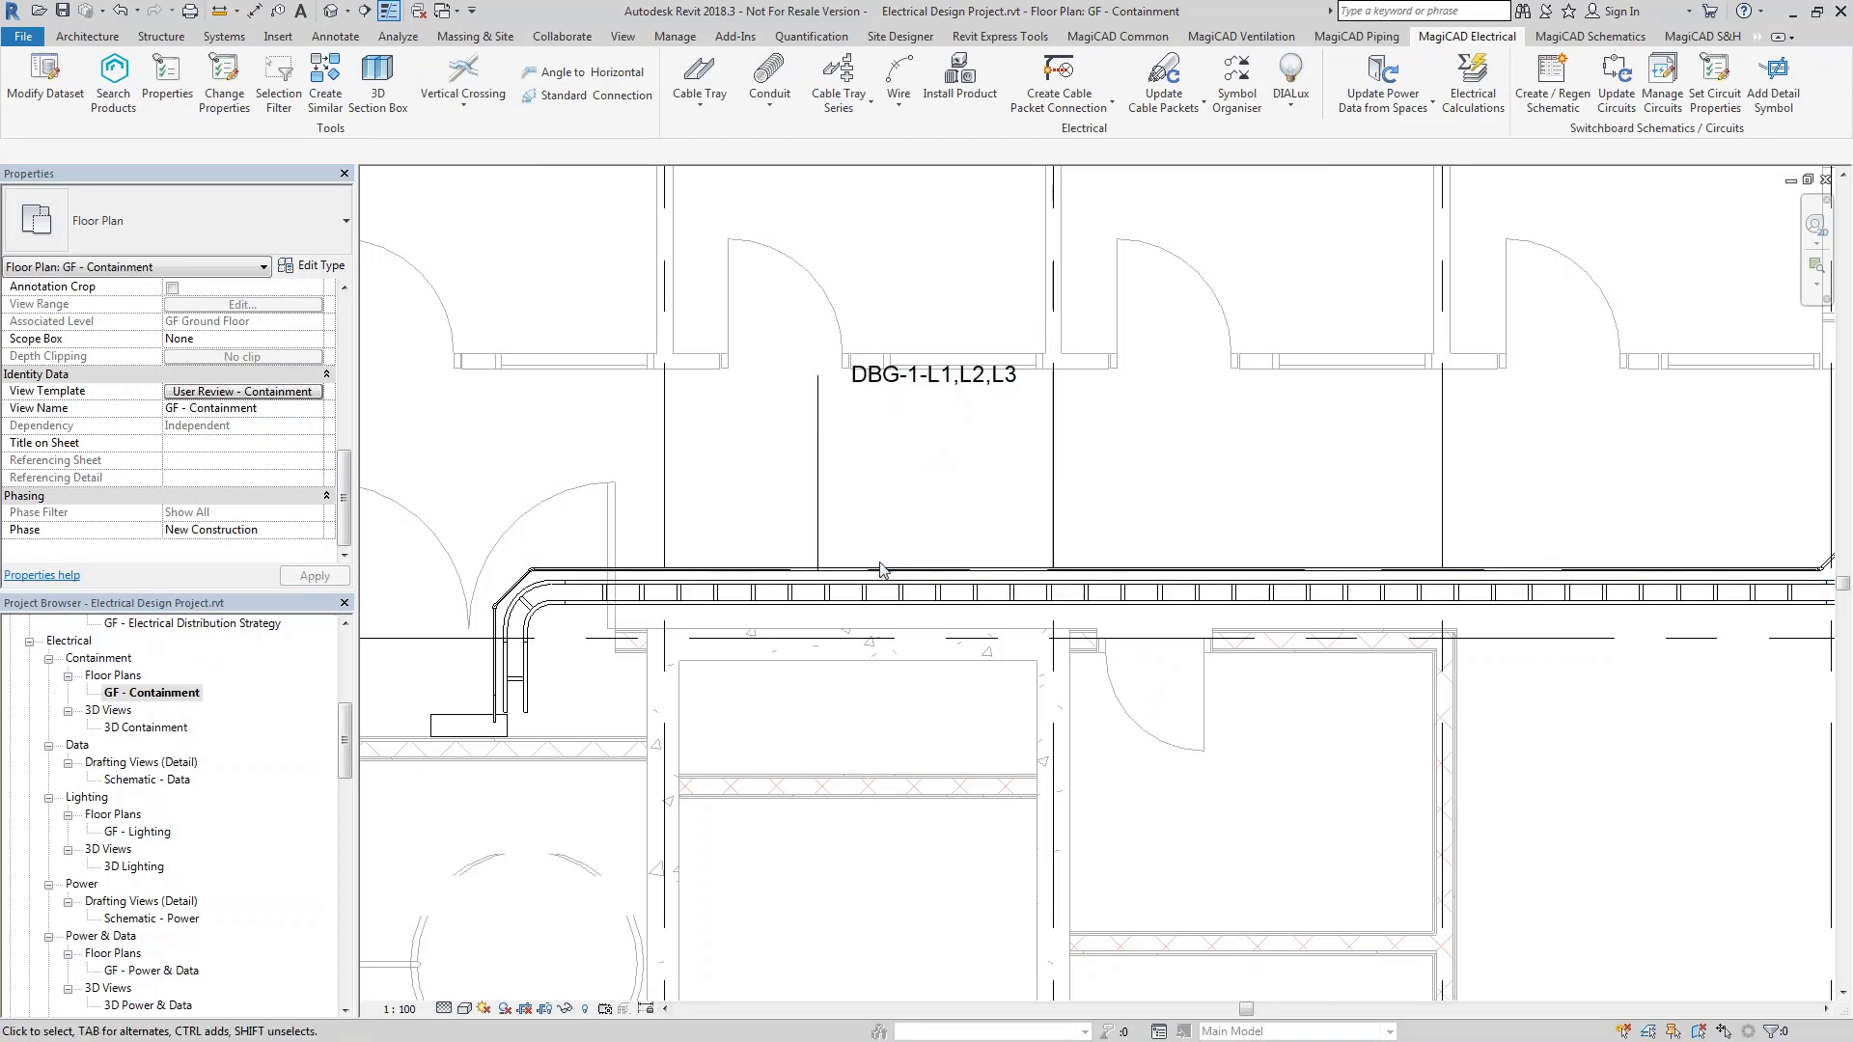
# Move the DBG-1-L1,L2,L3 tag down closer to the cable packet and deselect it
pyautogui.scroll(-3, 801, 470)
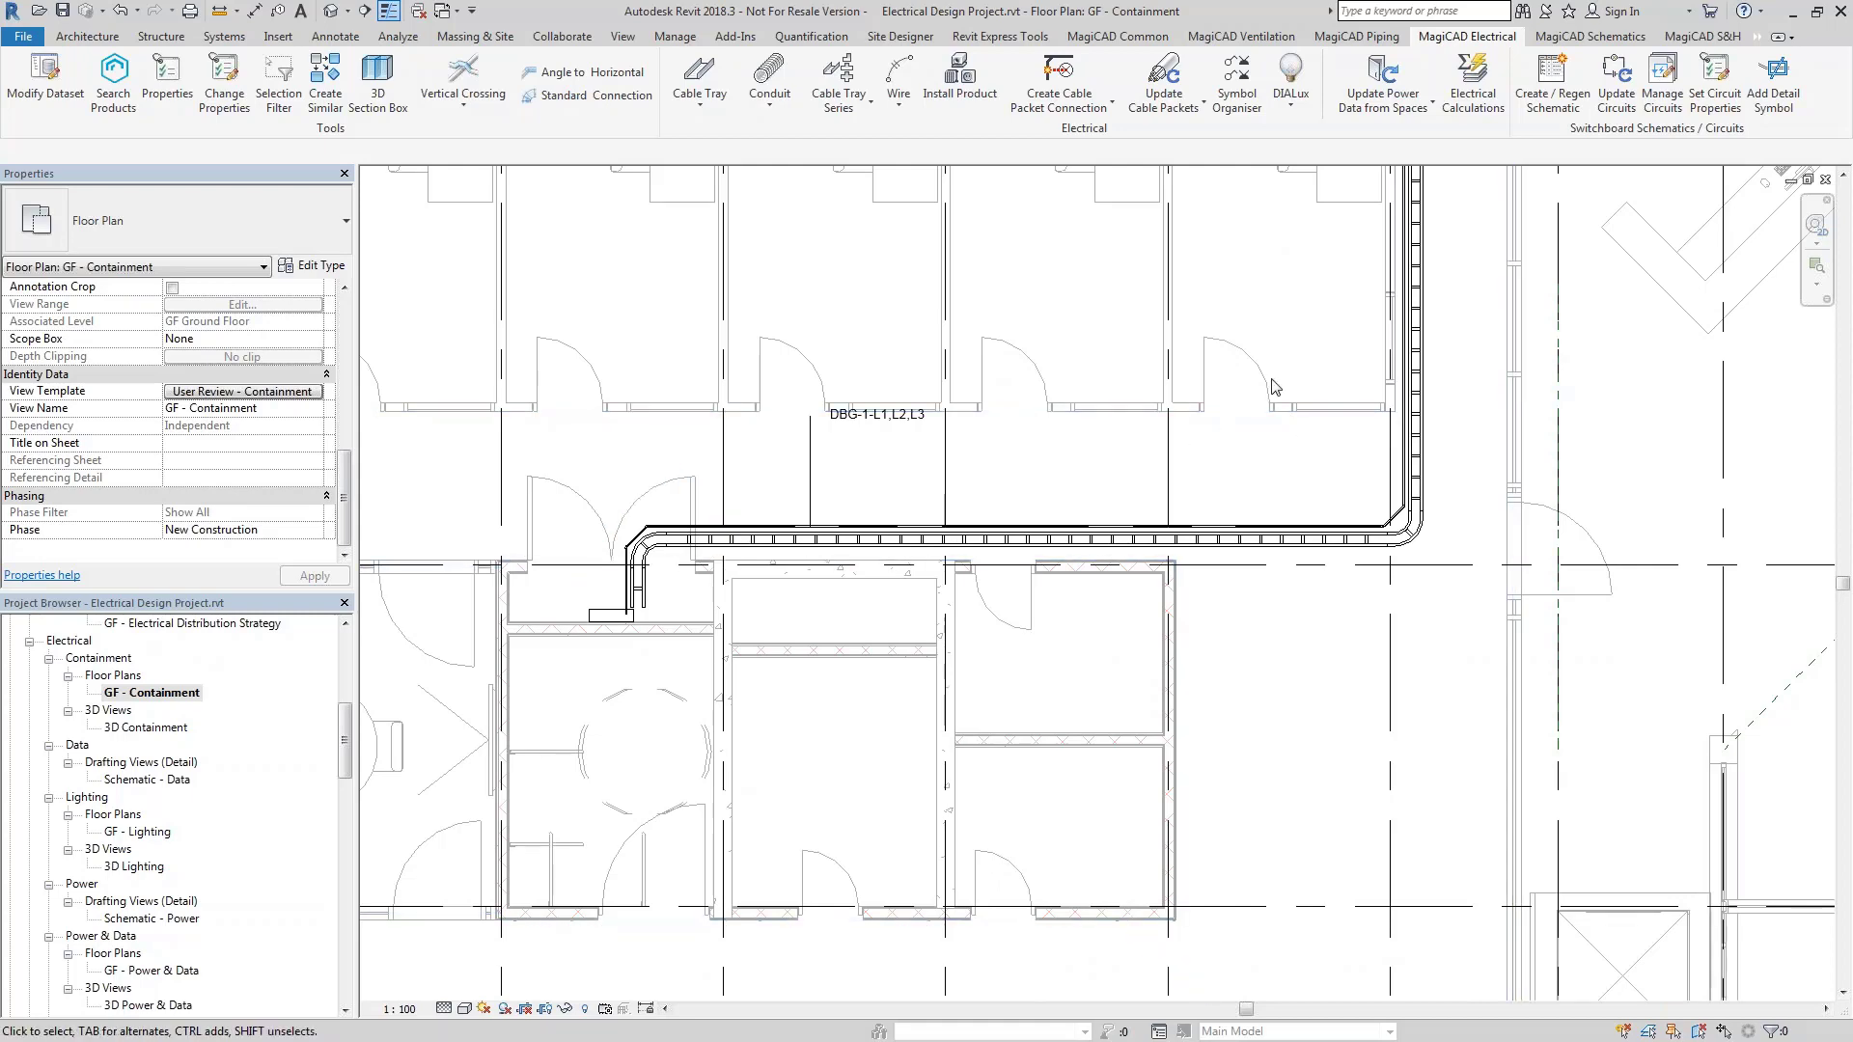
pyautogui.moveTo(1290, 309); pyautogui.dragTo(1294, 511, button='middle')
pyautogui.scroll(-5, 1283, 472)
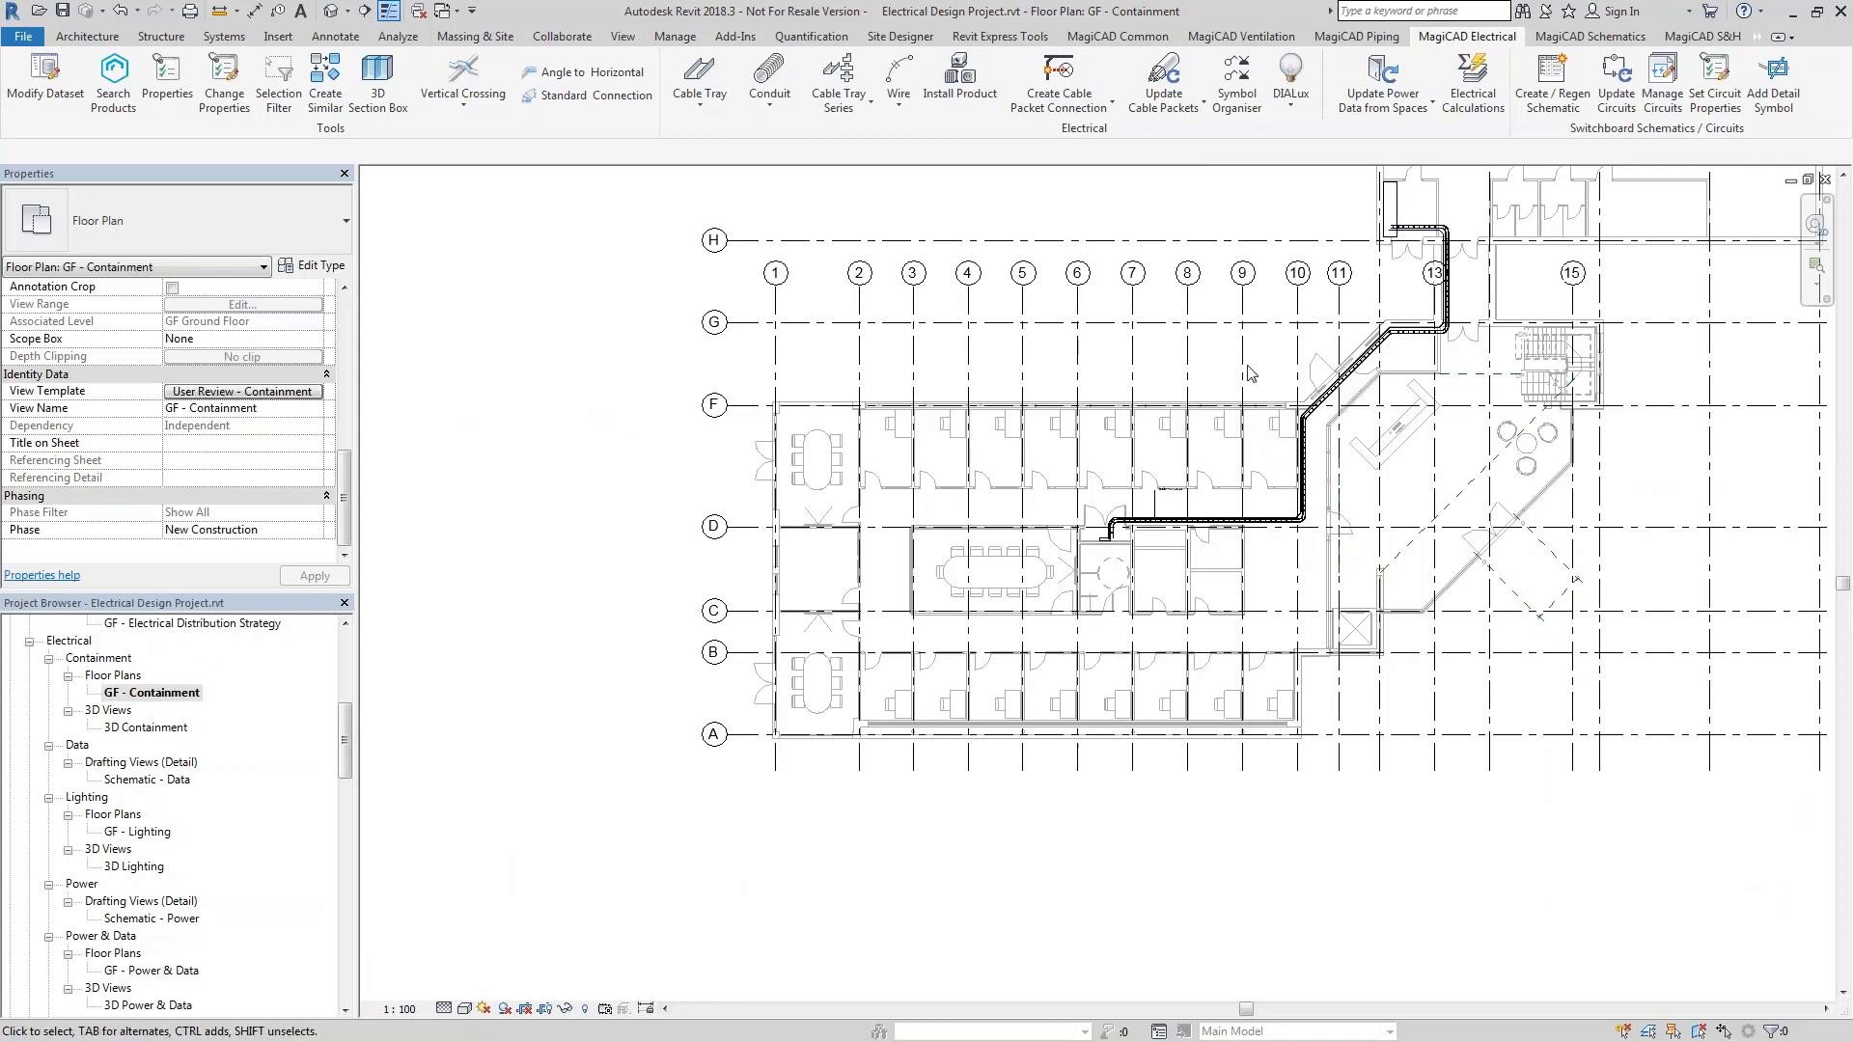
pyautogui.scroll(5, 1221, 512)
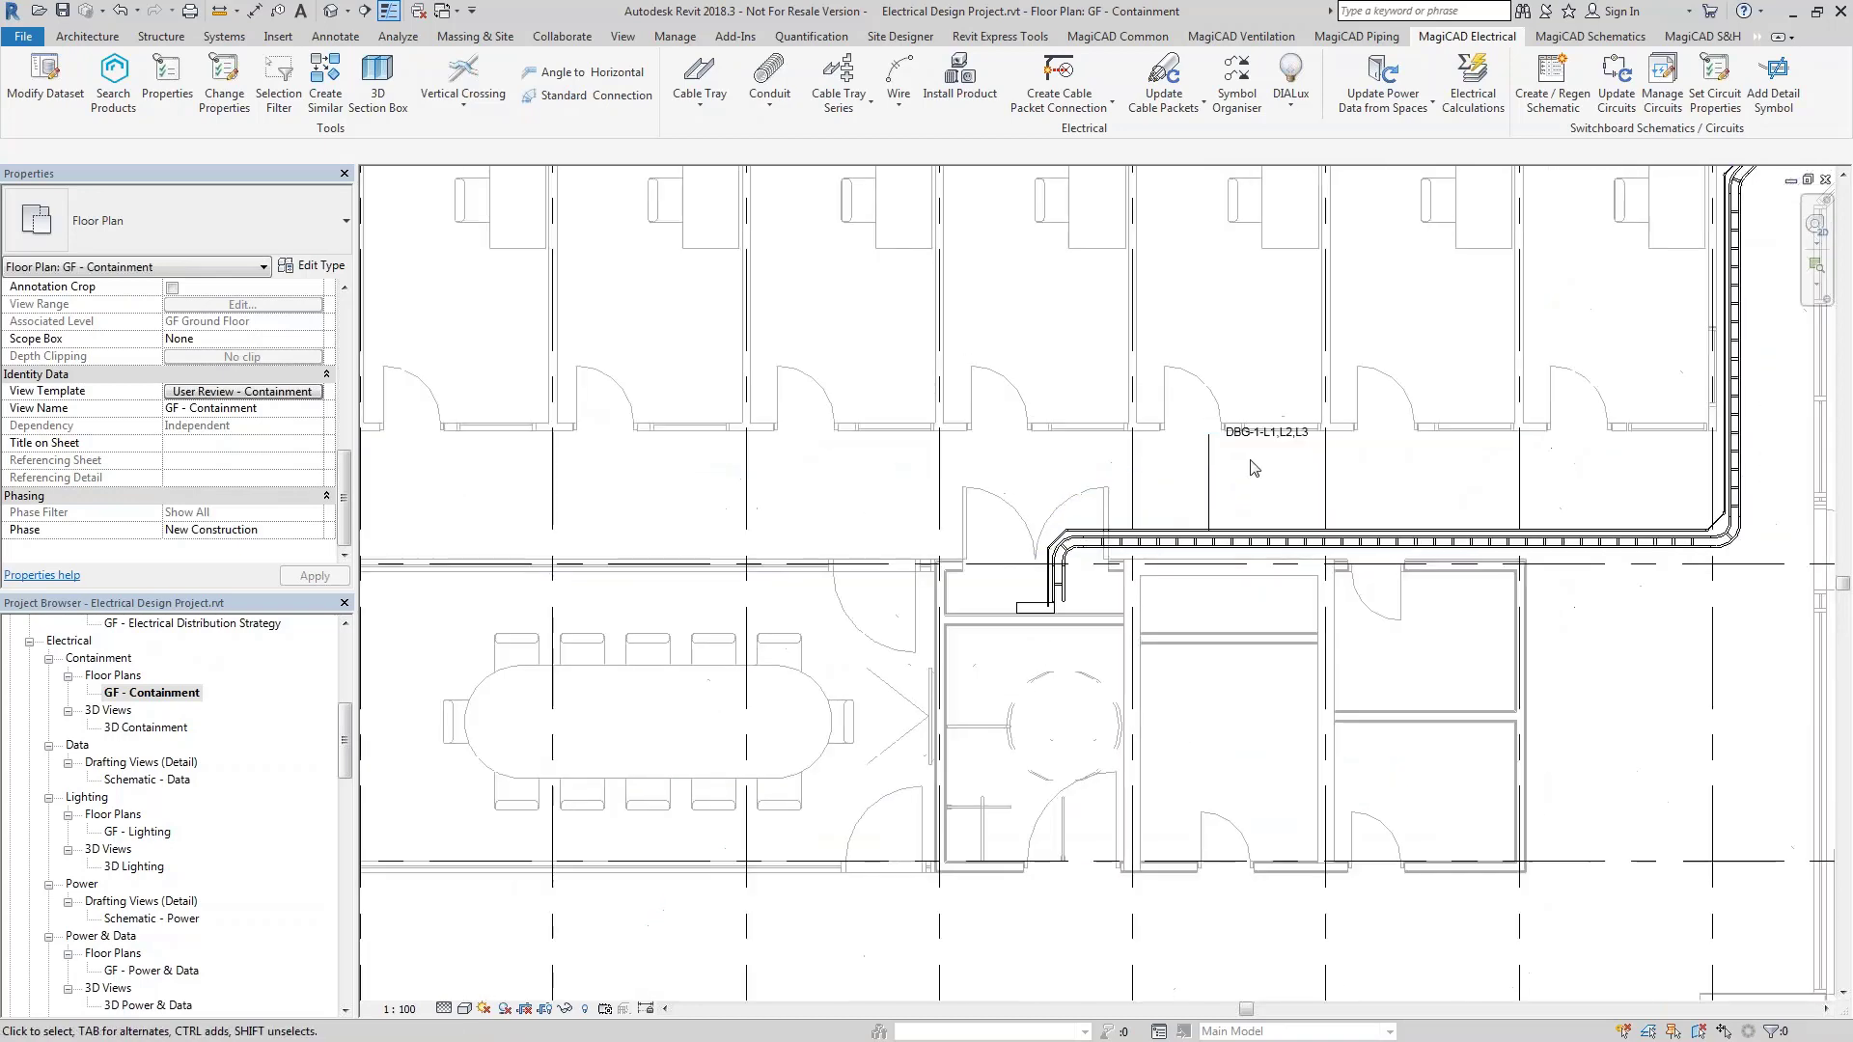
pyautogui.moveTo(1263, 467); pyautogui.dragTo(1262, 499)
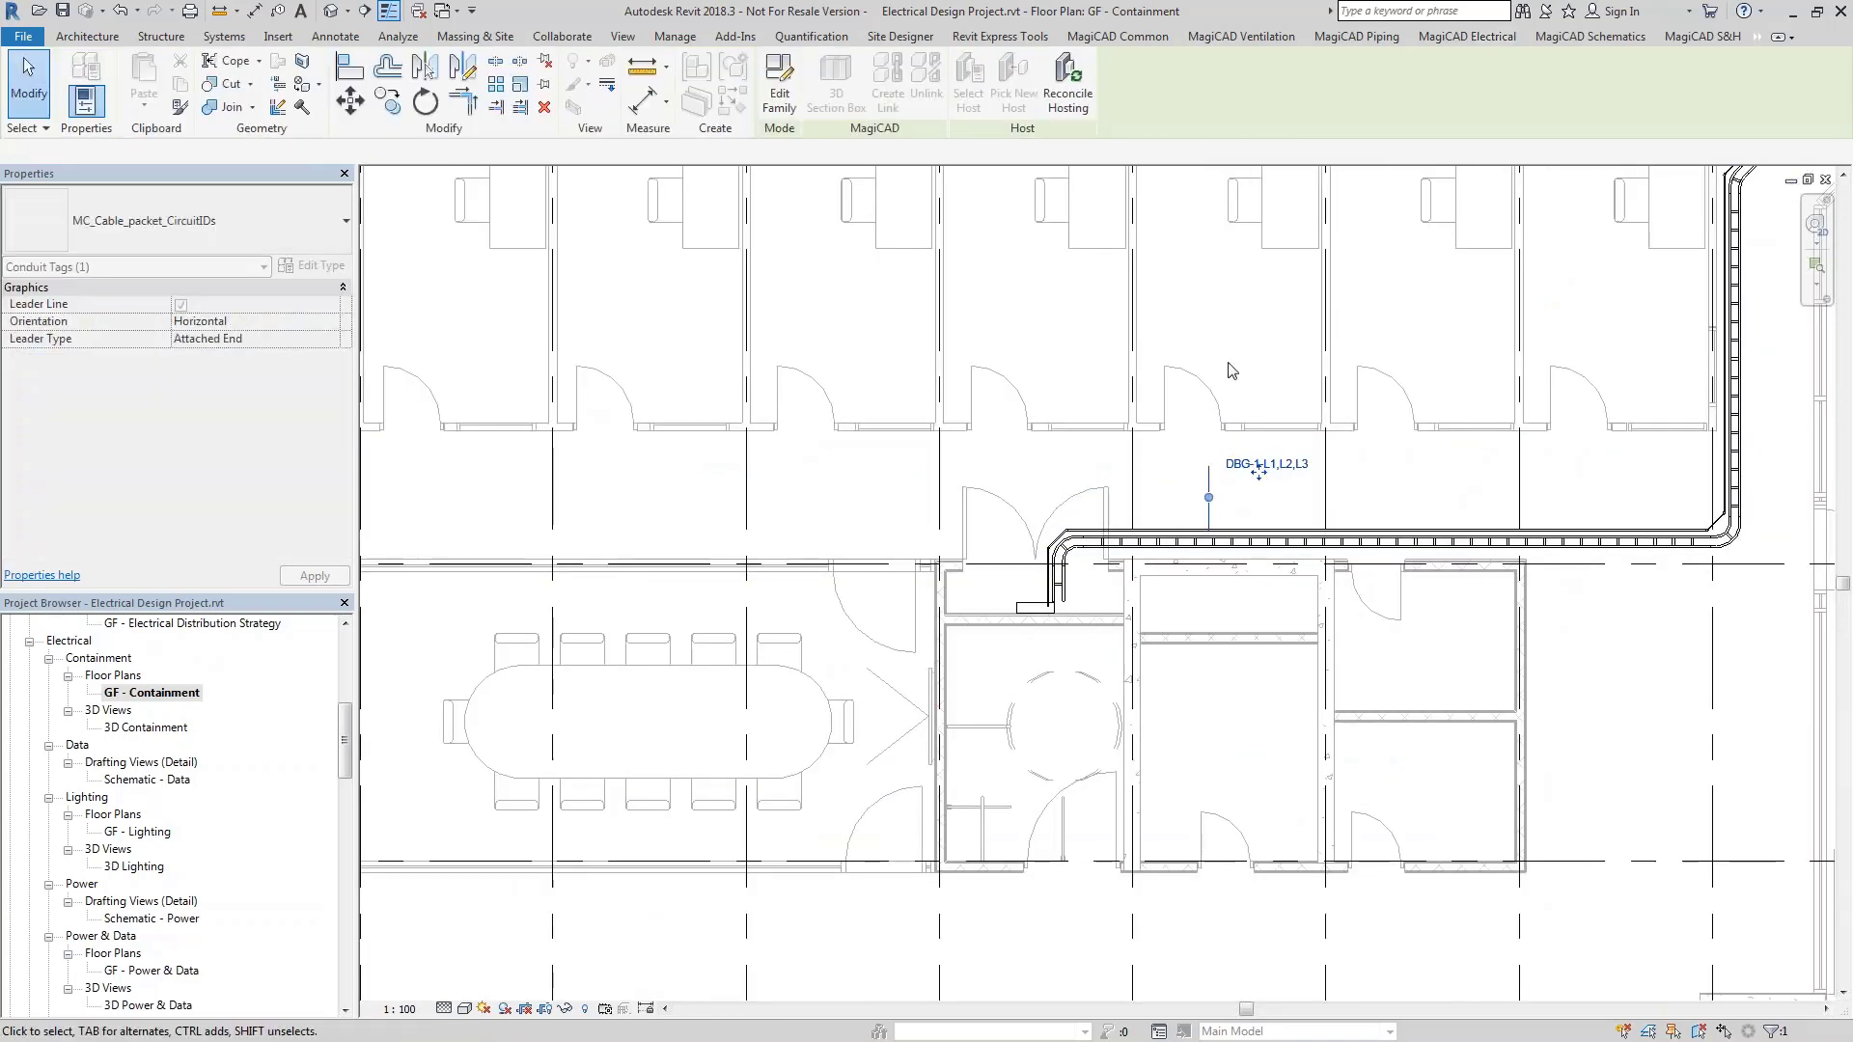
pyautogui.click(1245, 436)
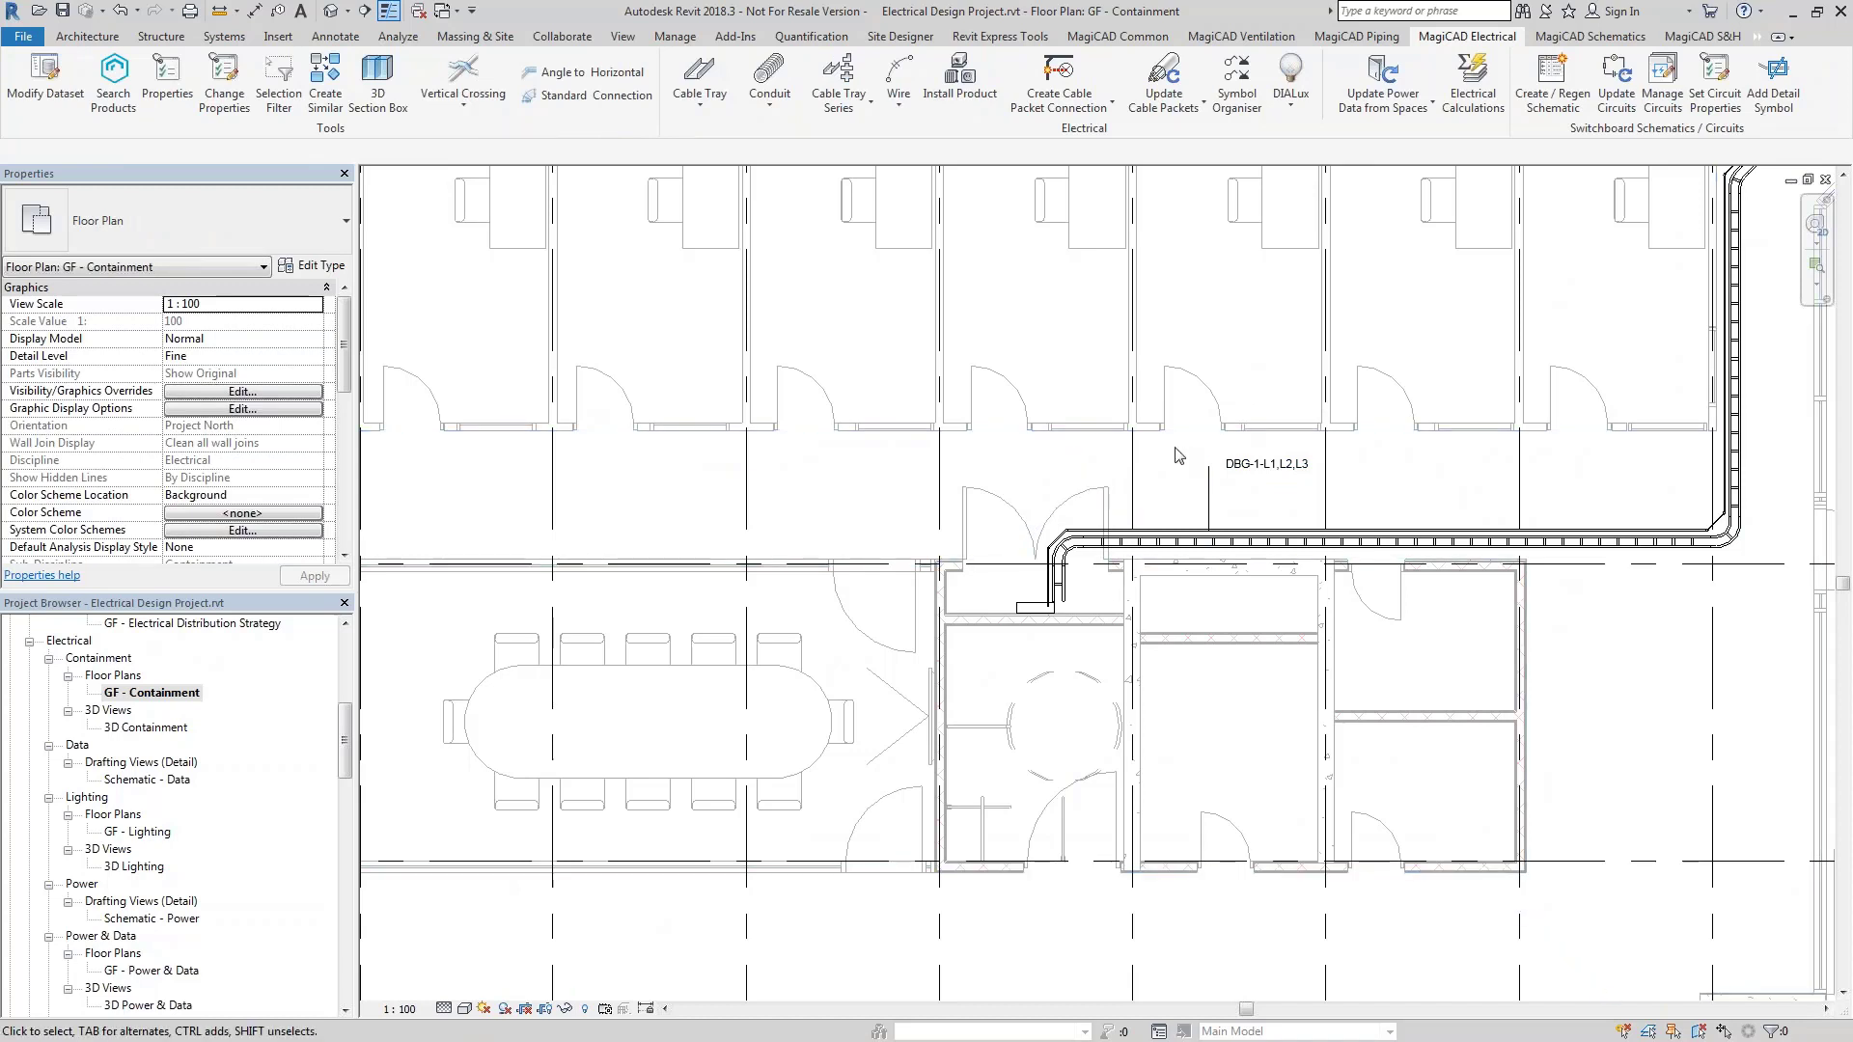
pyautogui.scroll(3, 1236, 464)
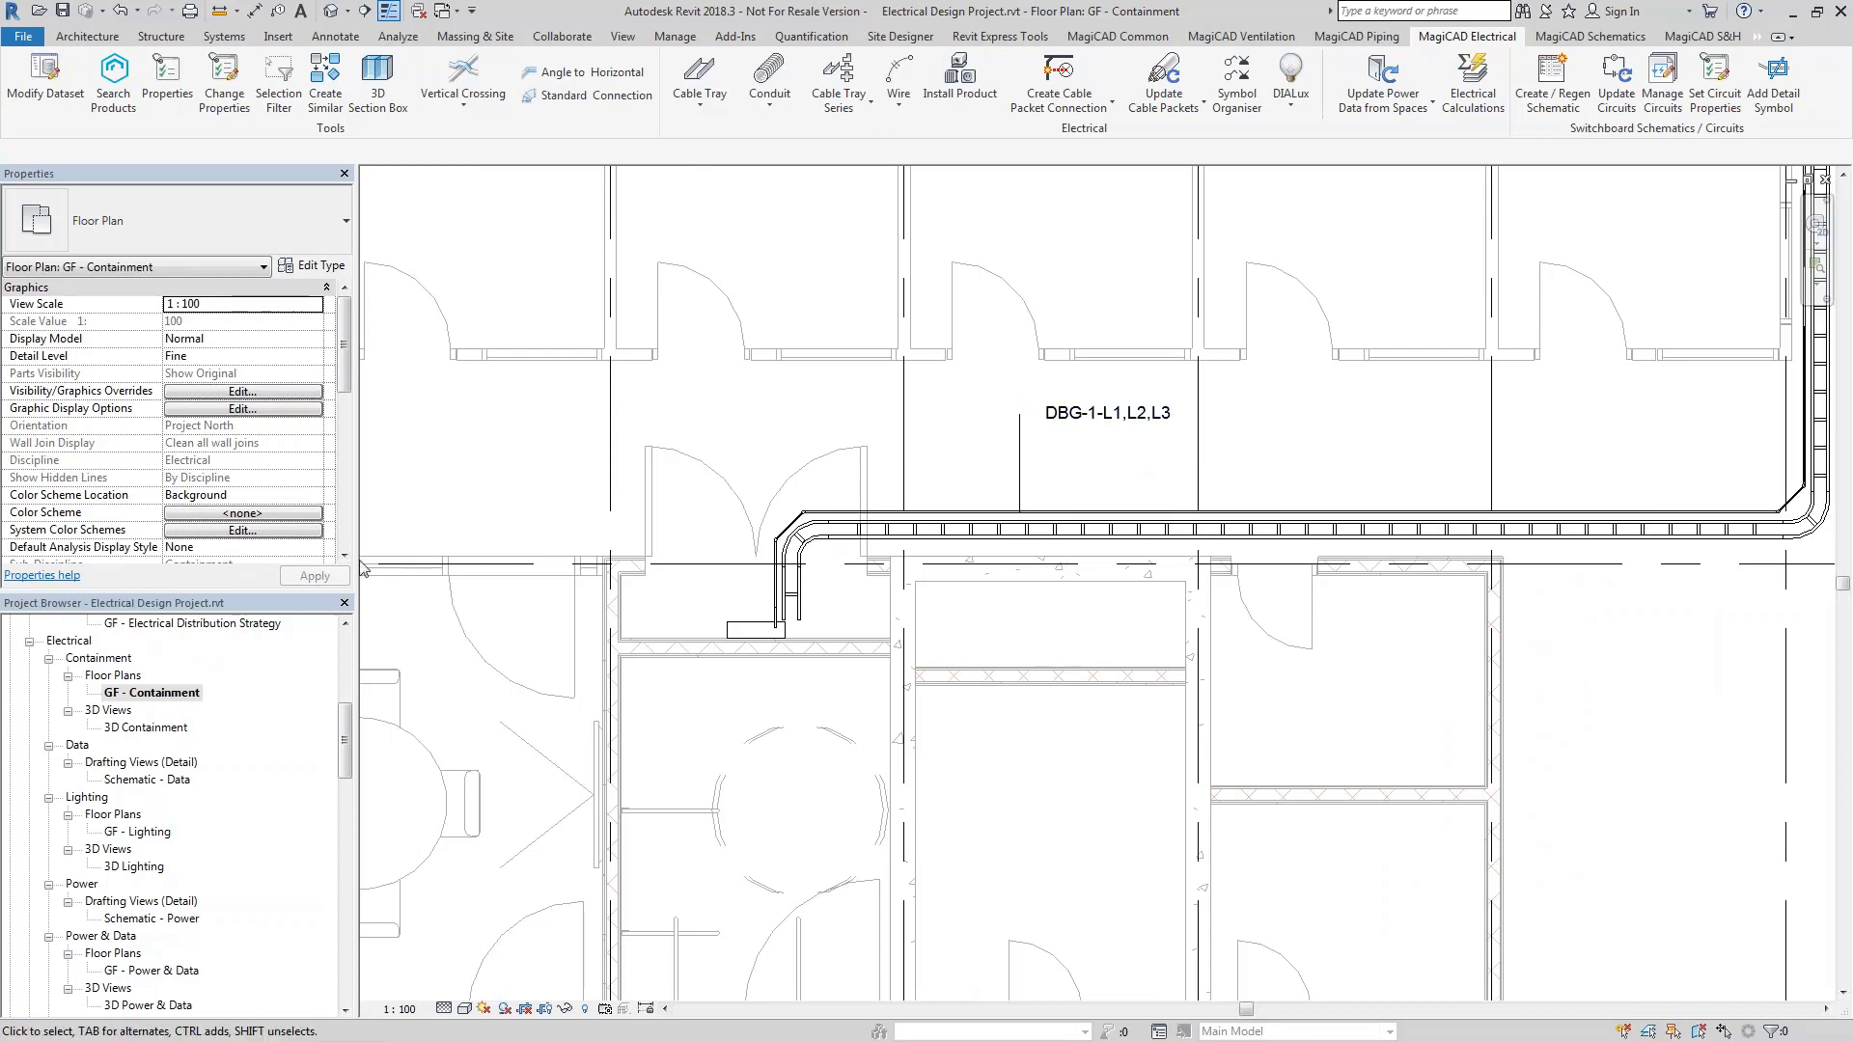
# Open the GF - Lighting floor plan and enter Lighting Legend as the view name in the Legend Tool
pyautogui.doubleClick(149, 836)
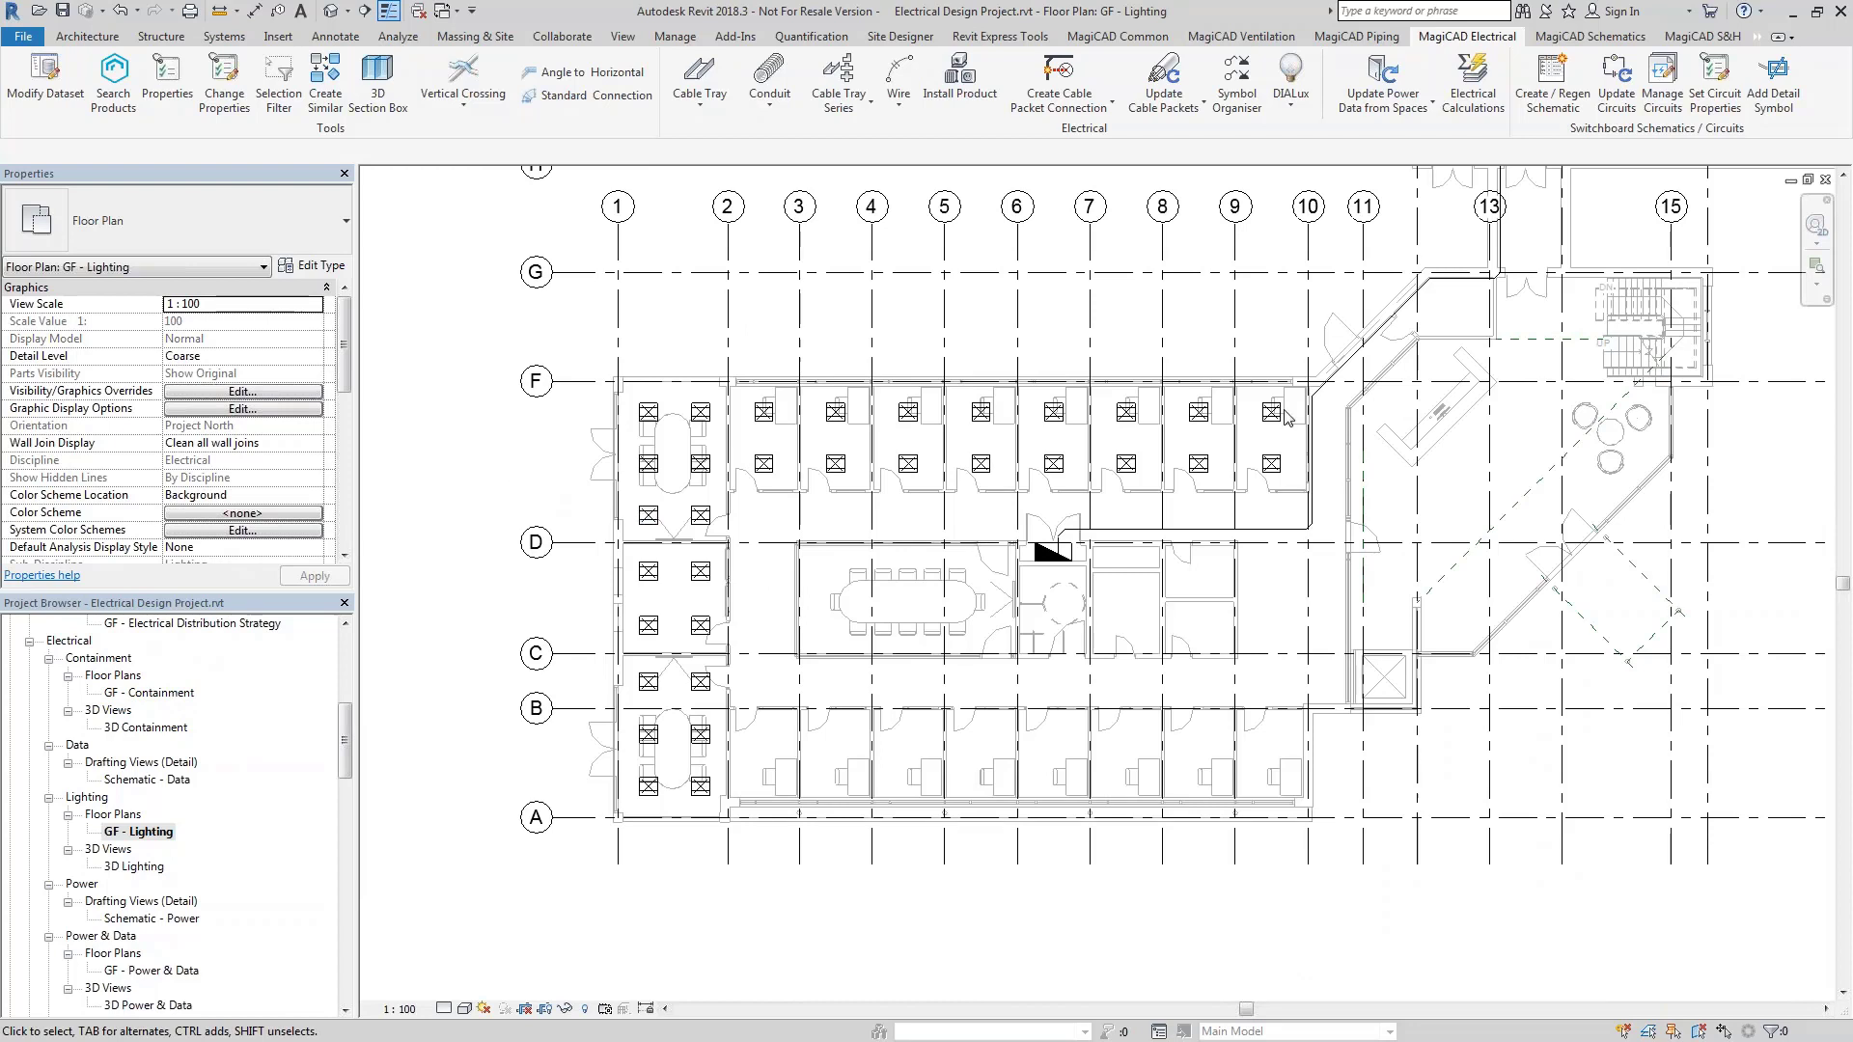
pyautogui.click(1119, 37)
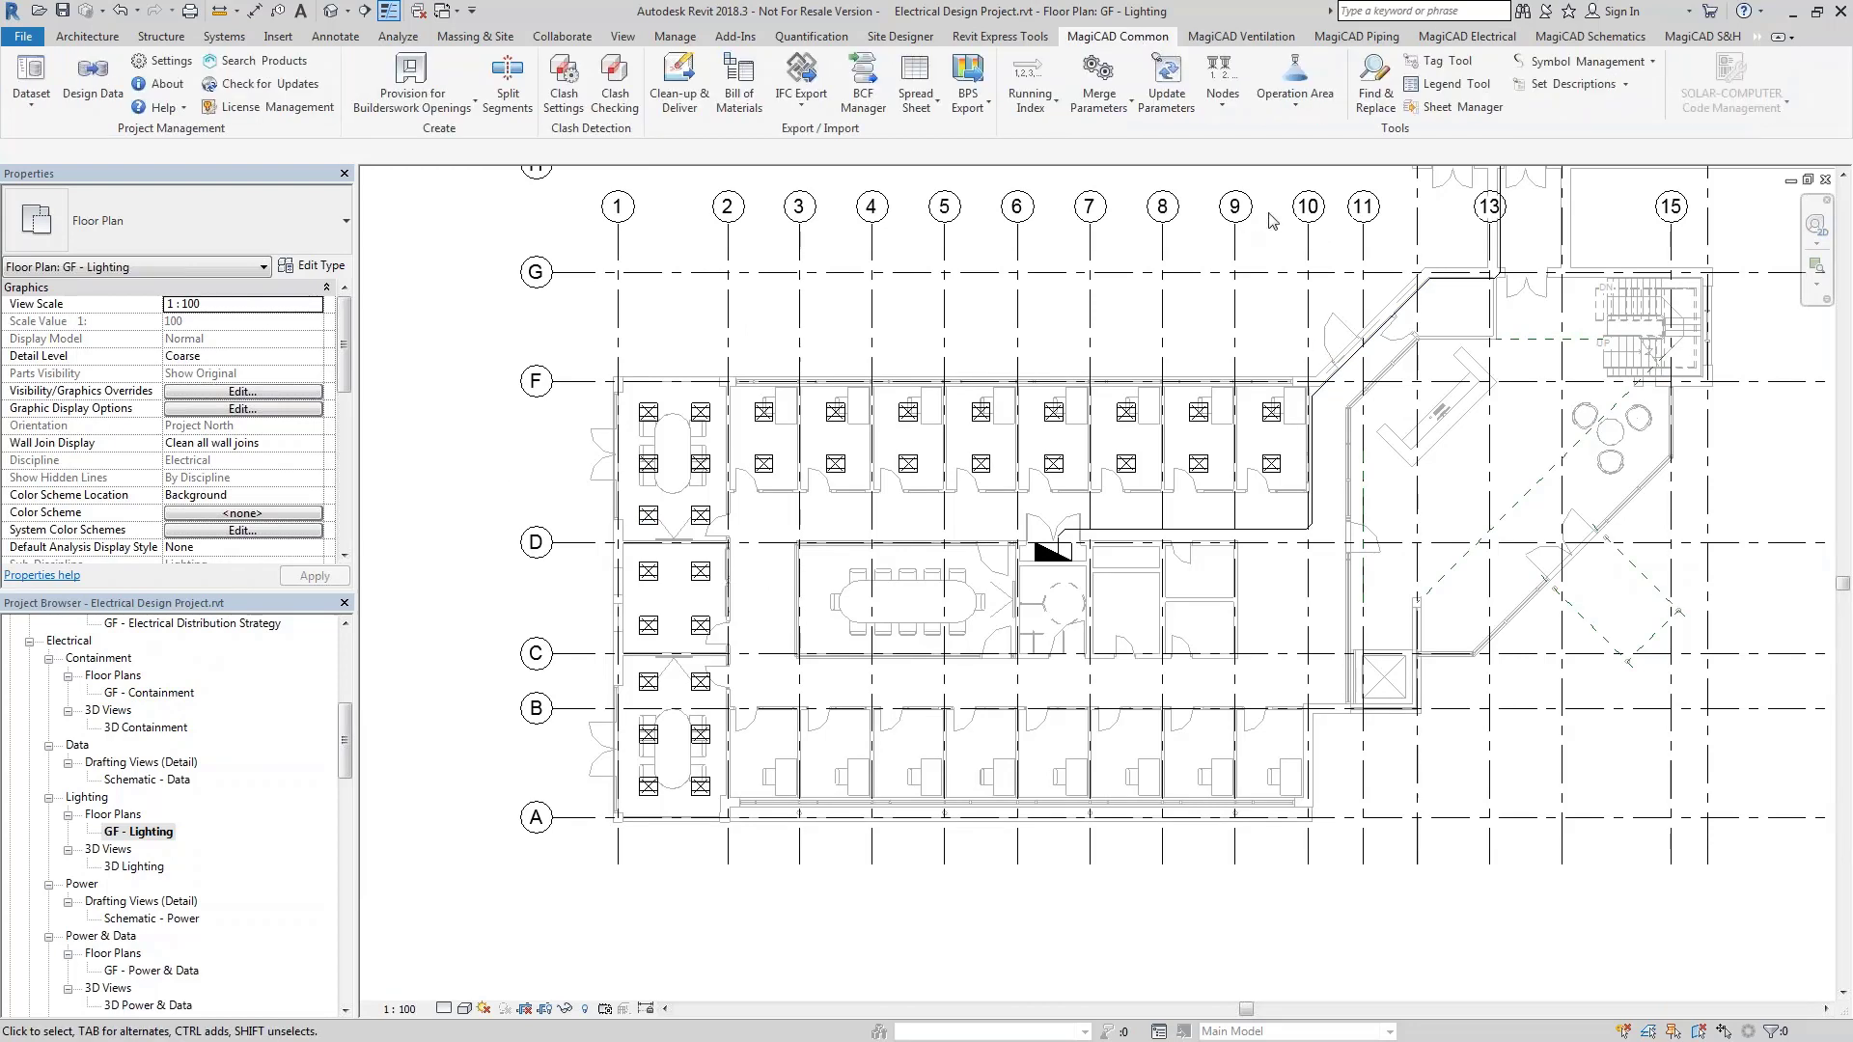
pyautogui.click(1447, 87)
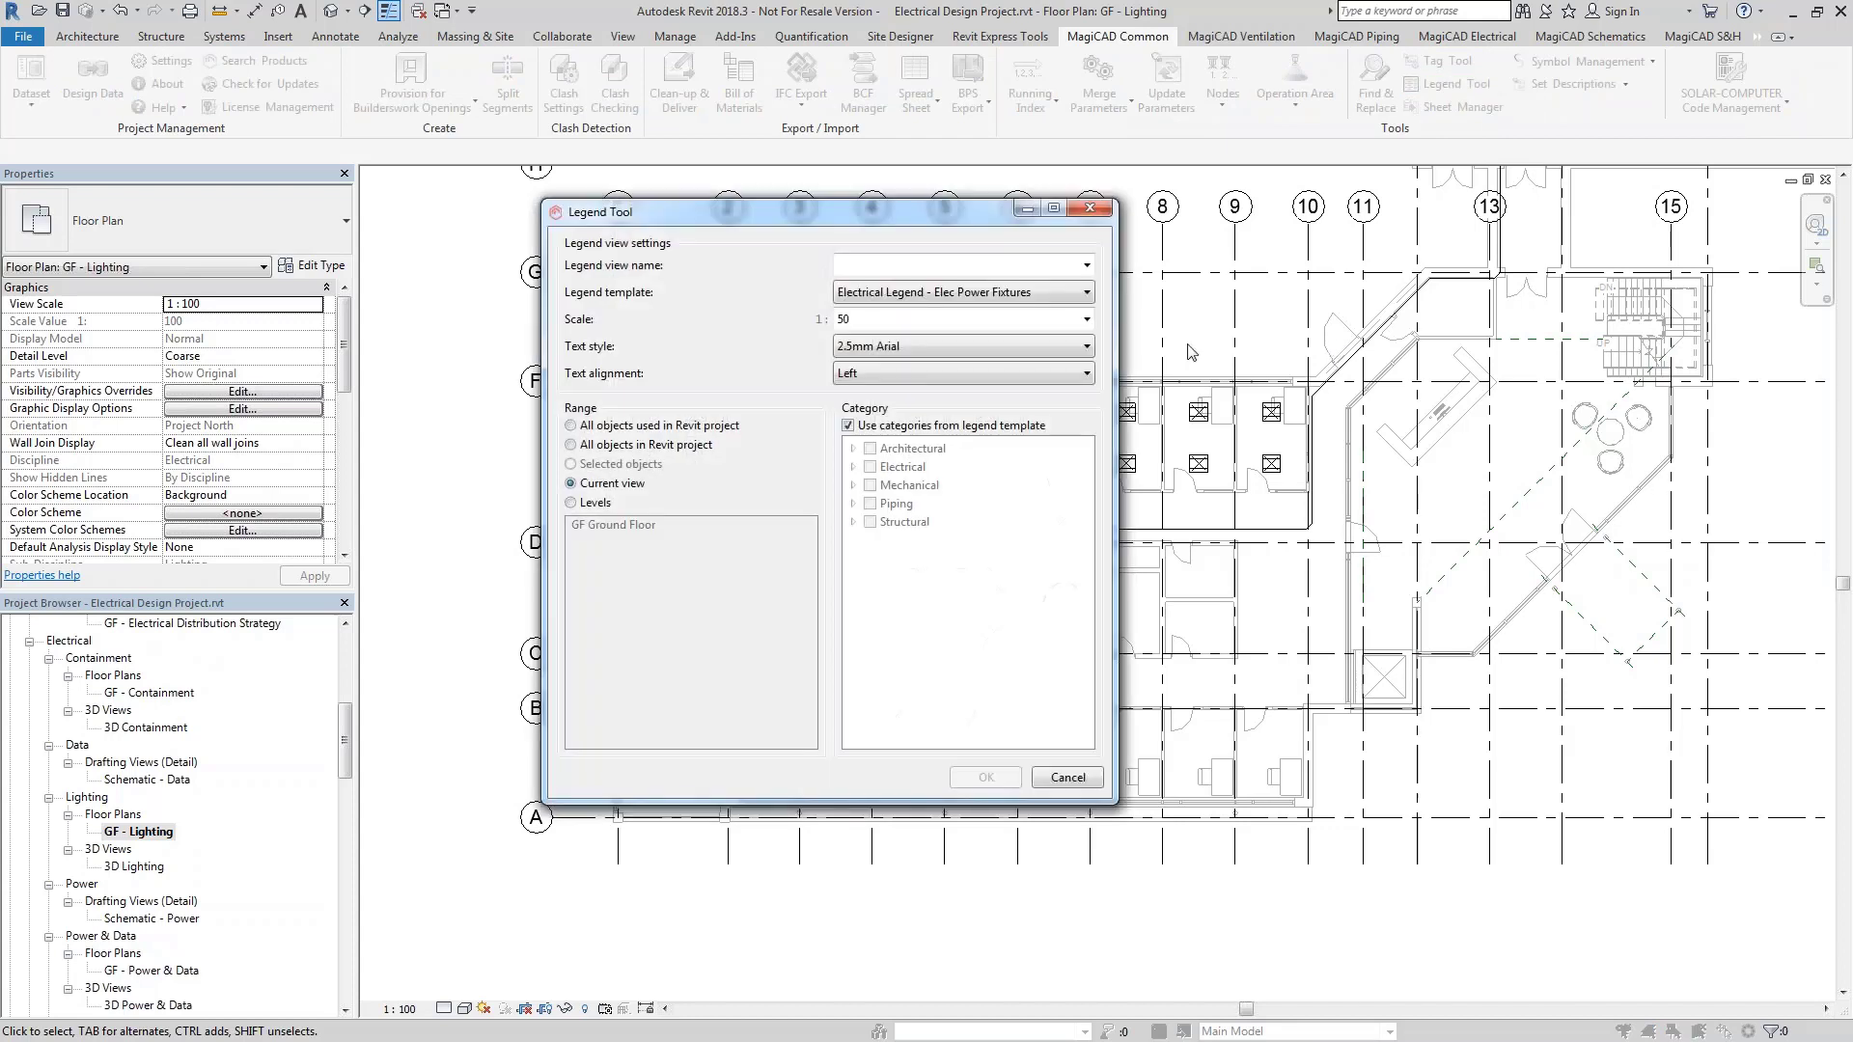
pyautogui.click(986, 268)
pyautogui.write('L')
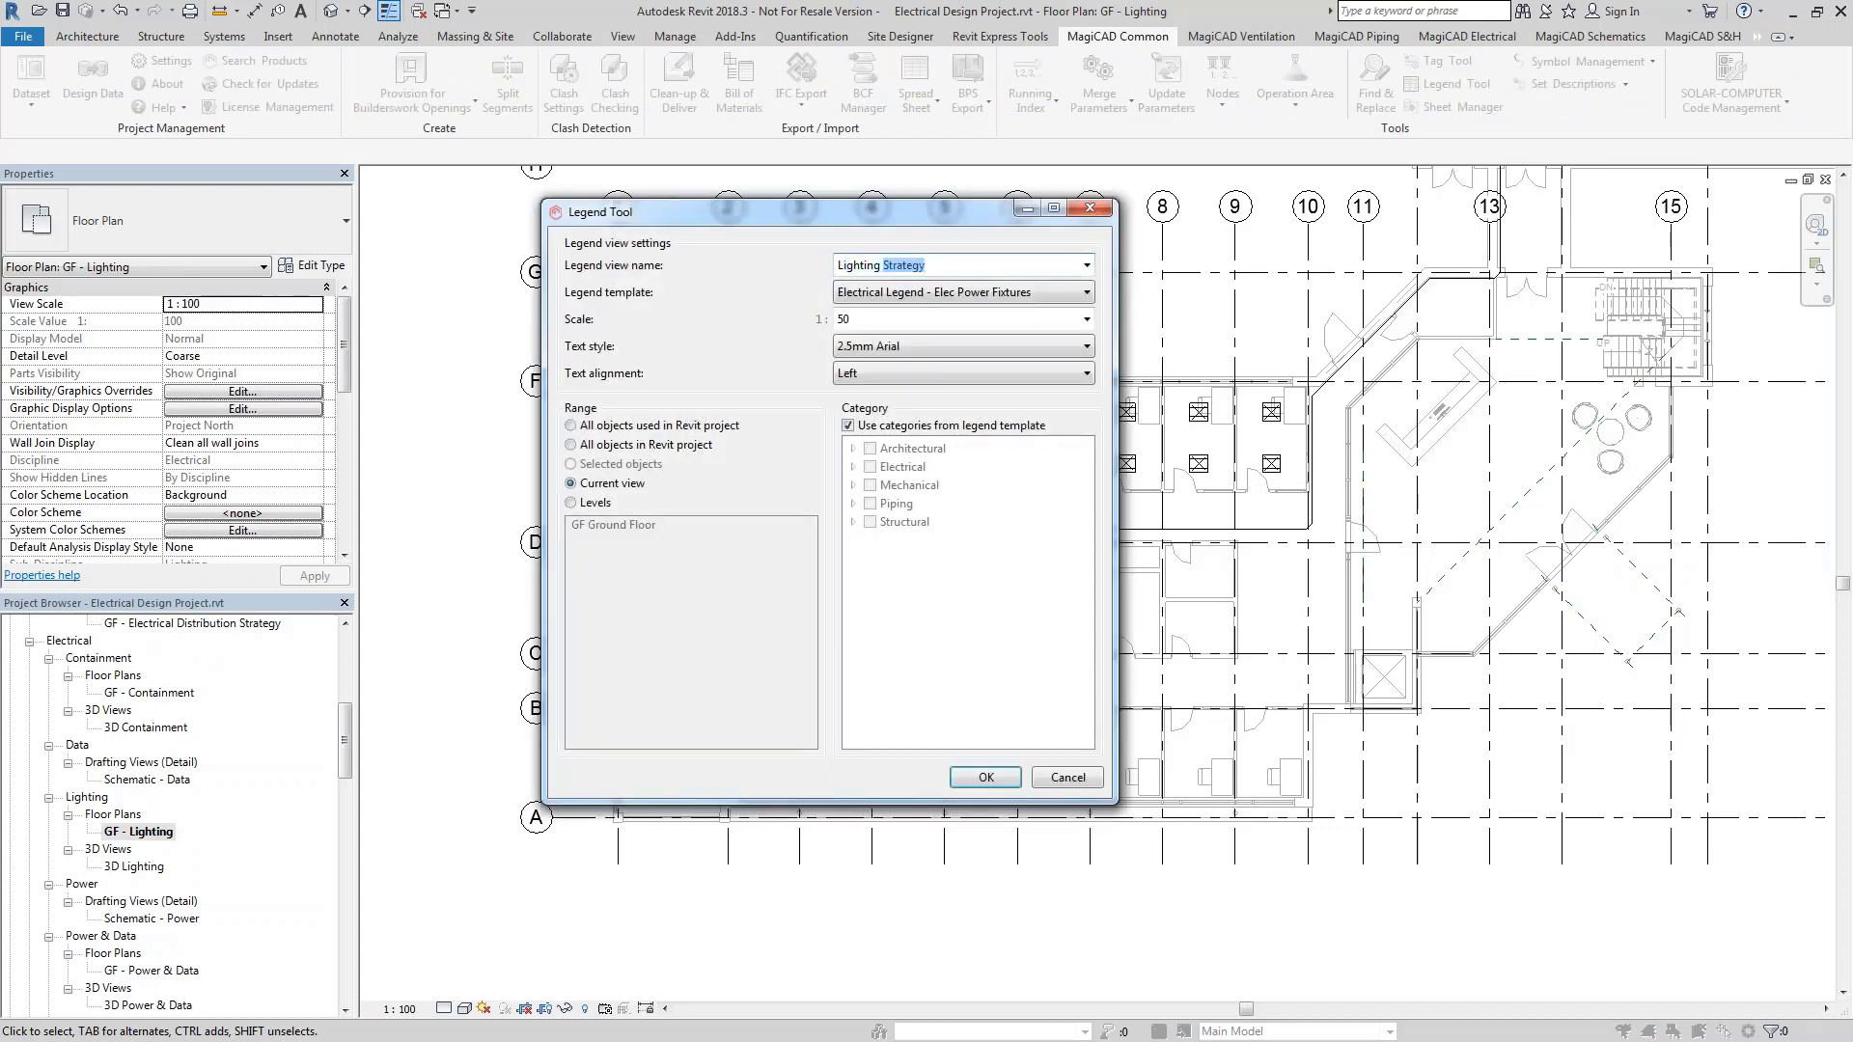
pyautogui.write('ighting Legend')
# Generate the legend for the current view using the Electrical Legend - Lighting Fixtures template
pyautogui.click(946, 292)
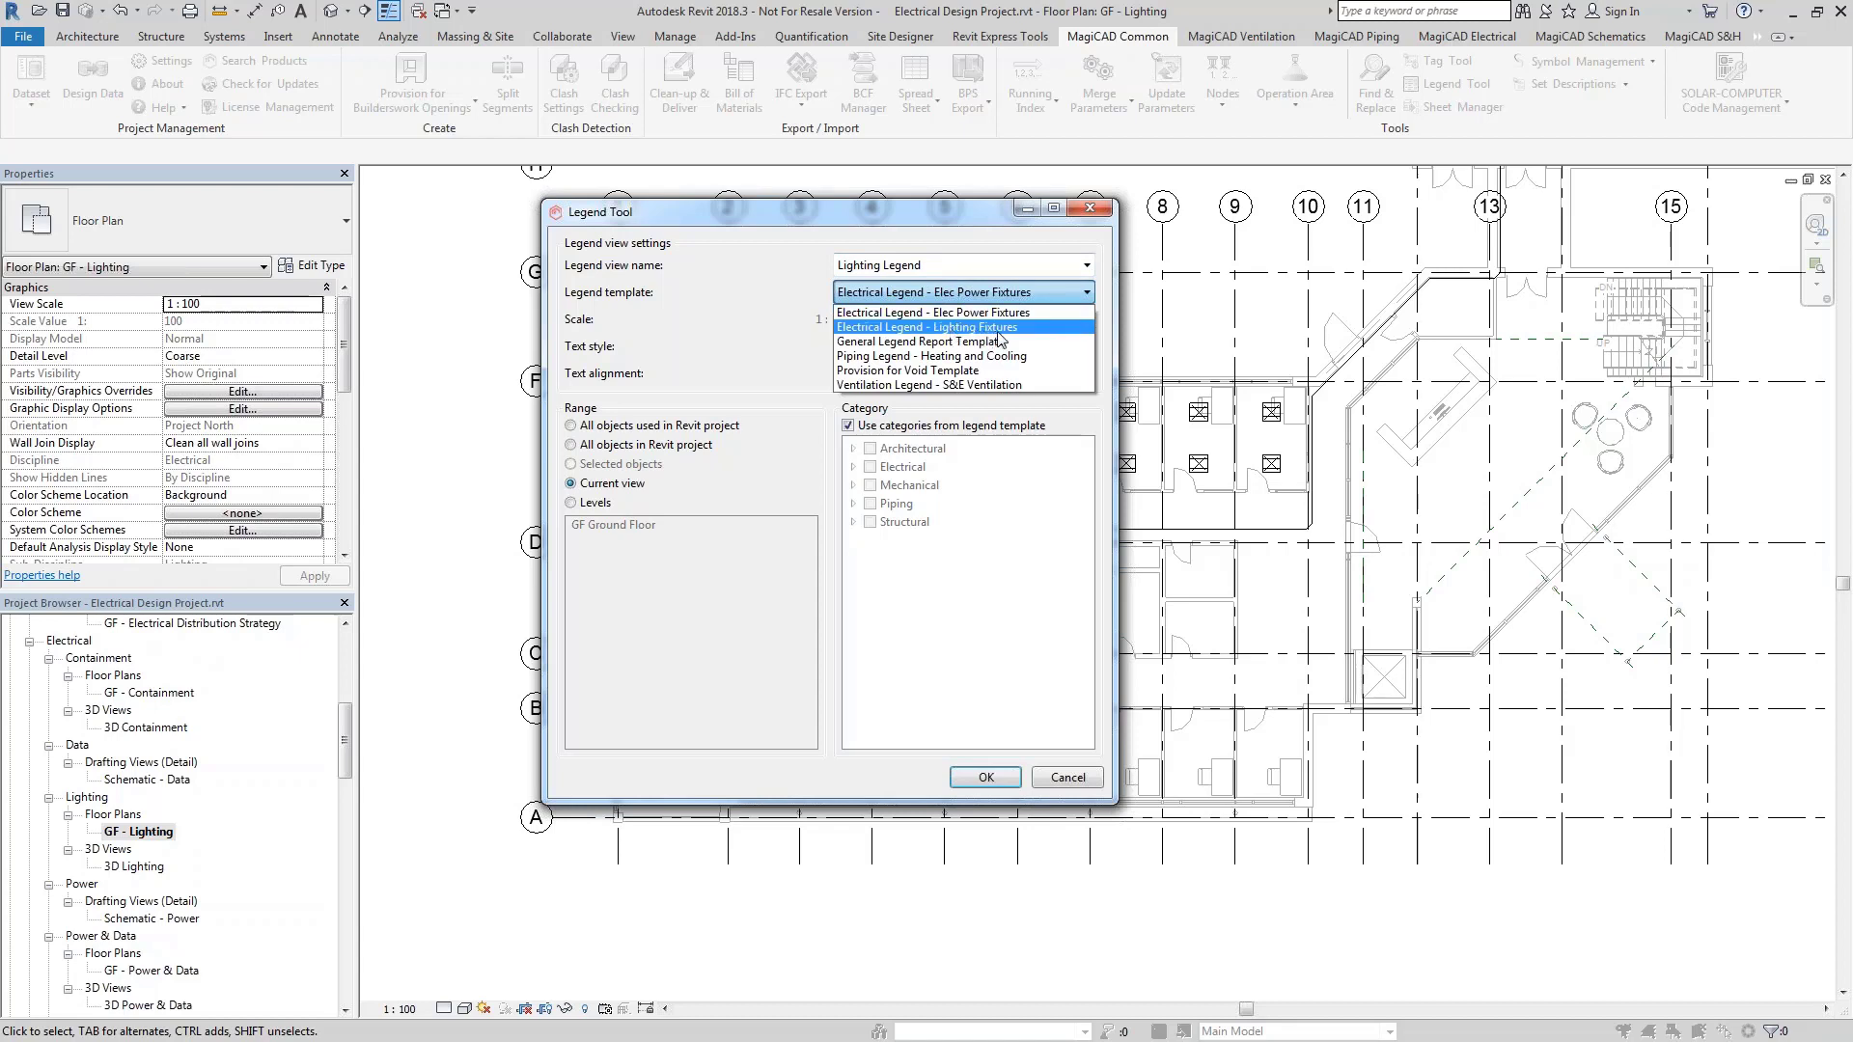
pyautogui.click(976, 327)
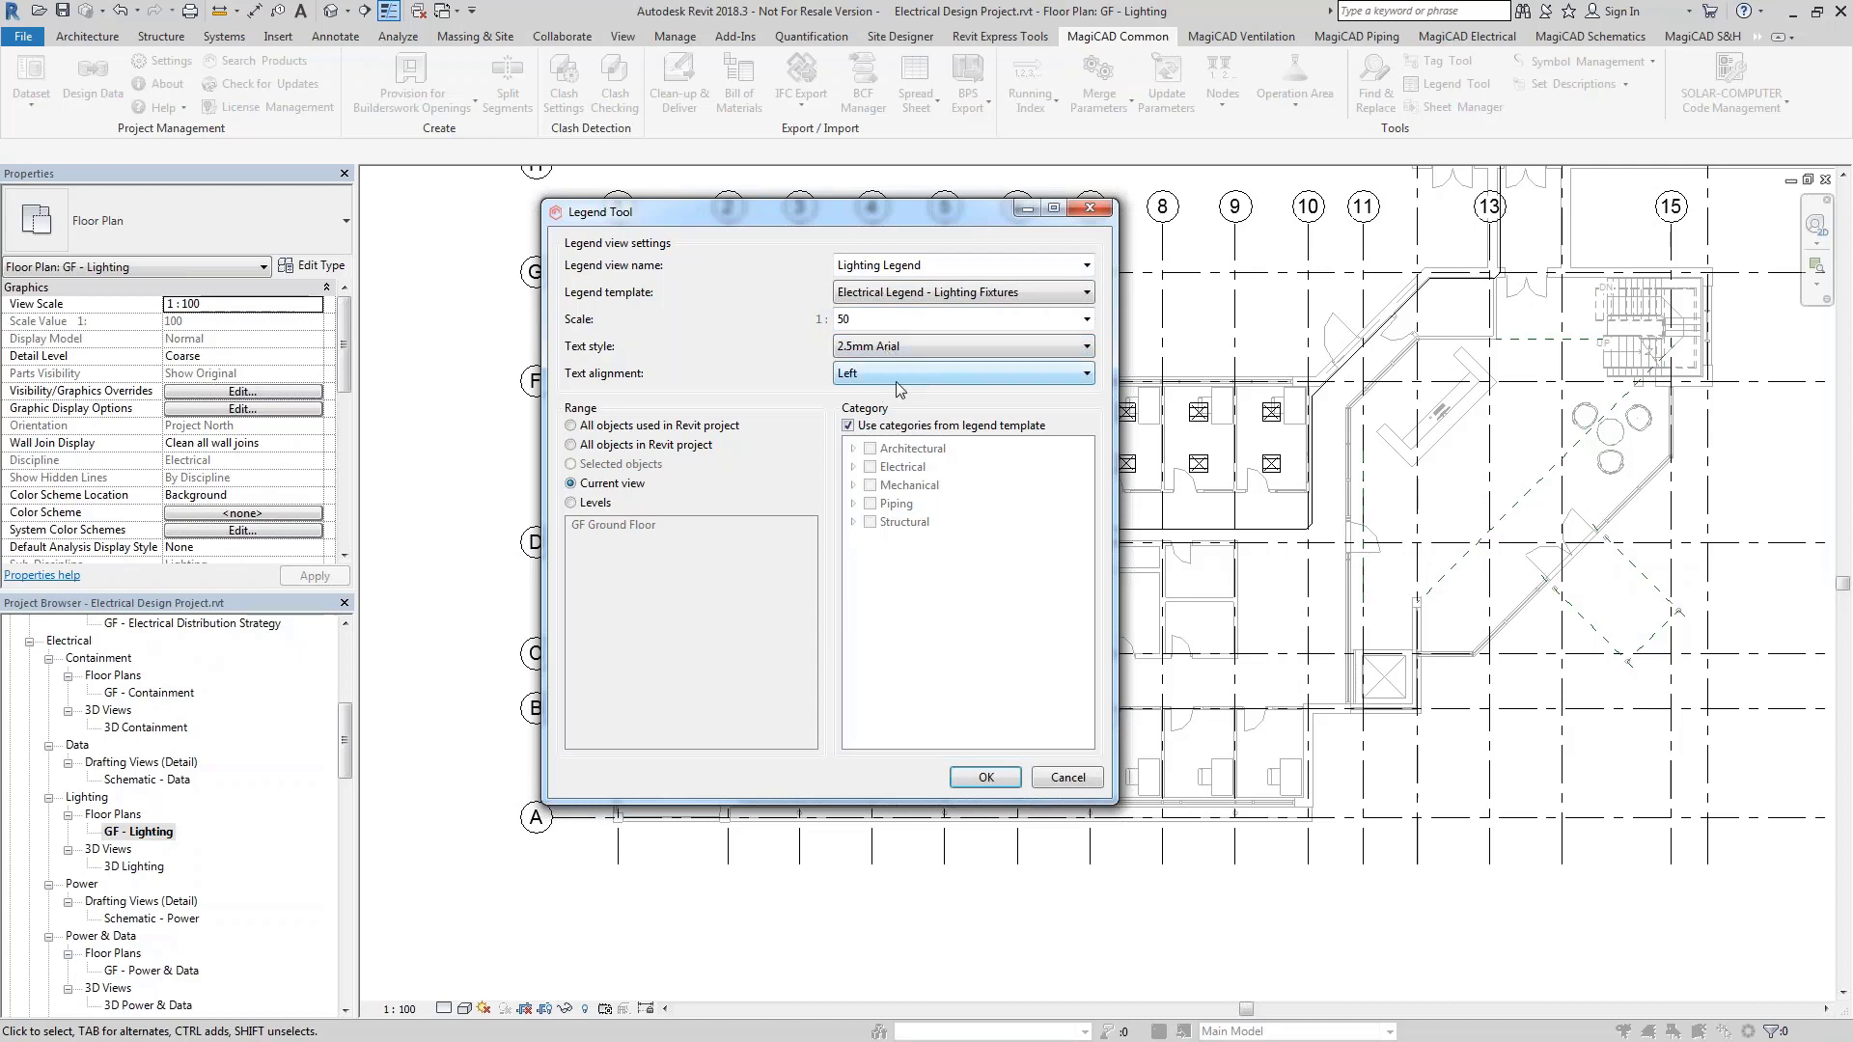
pyautogui.click(979, 780)
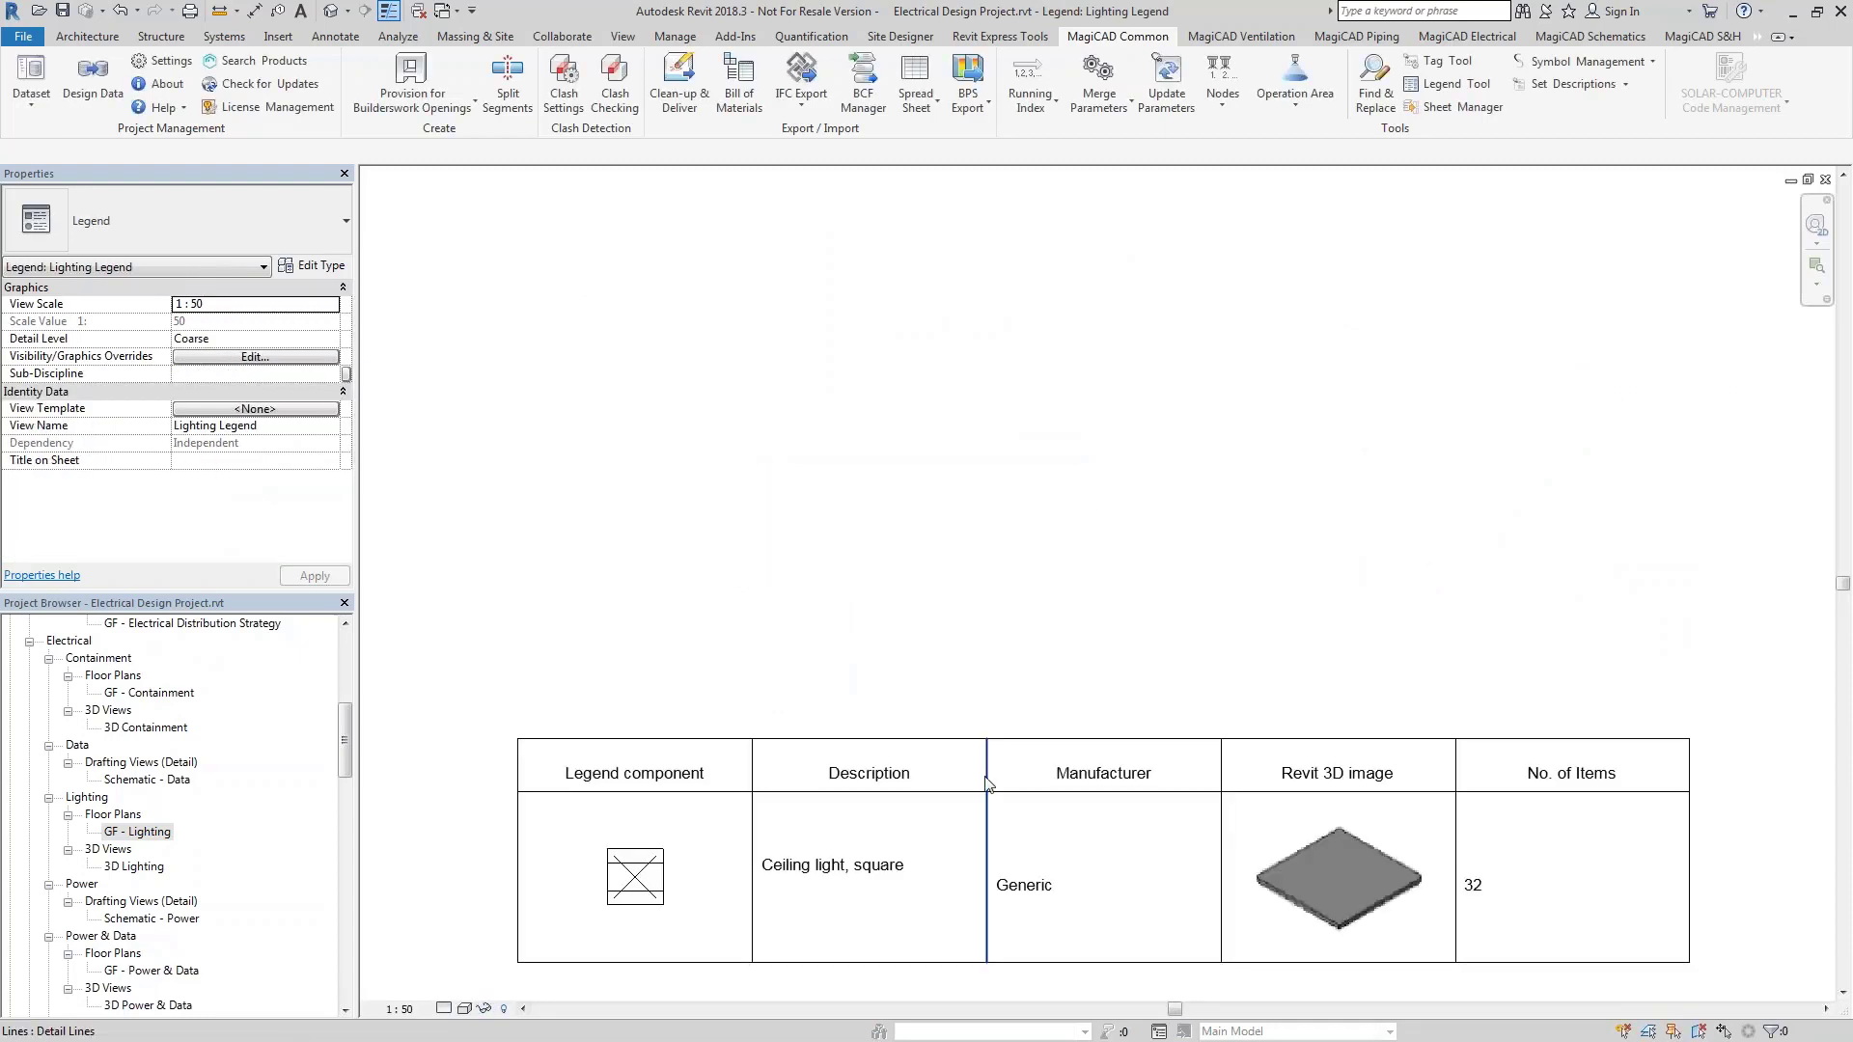
pyautogui.moveTo(976, 653); pyautogui.dragTo(959, 473, button='middle')
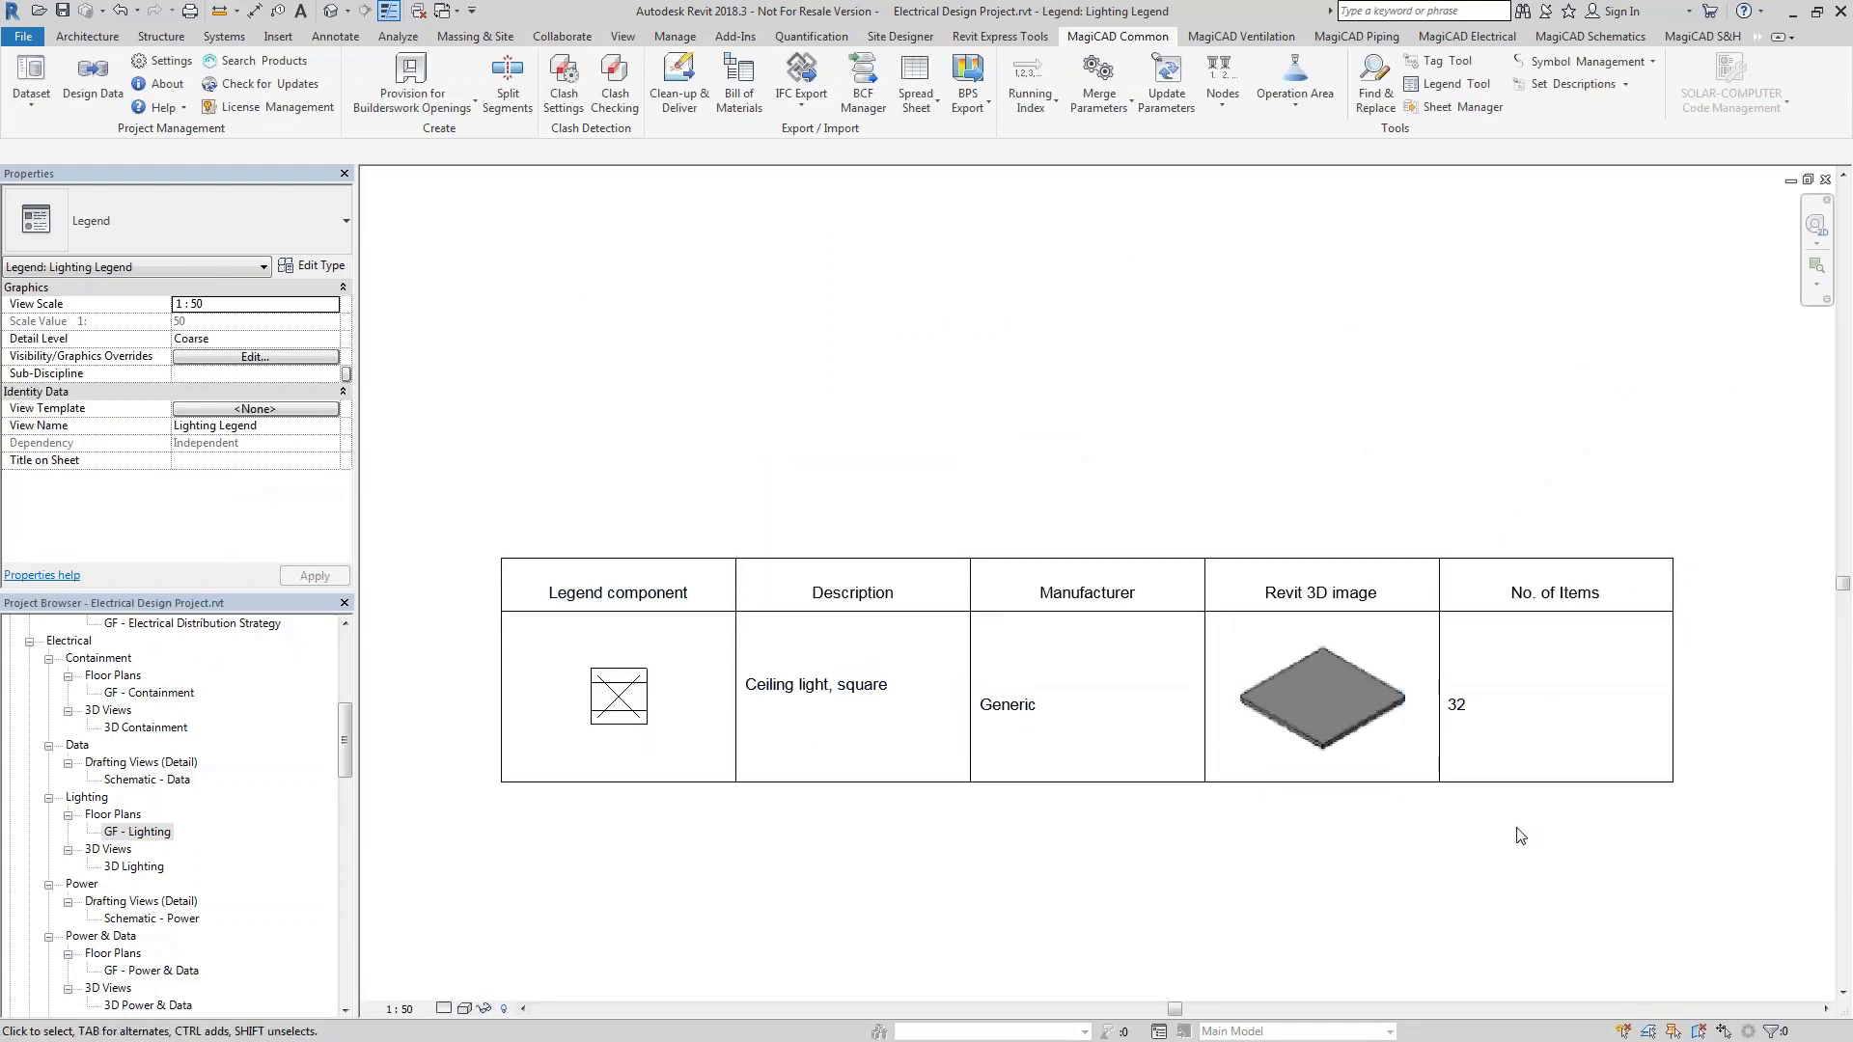
pyautogui.moveTo(1383, 891); pyautogui.dragTo(1390, 729, button='middle')
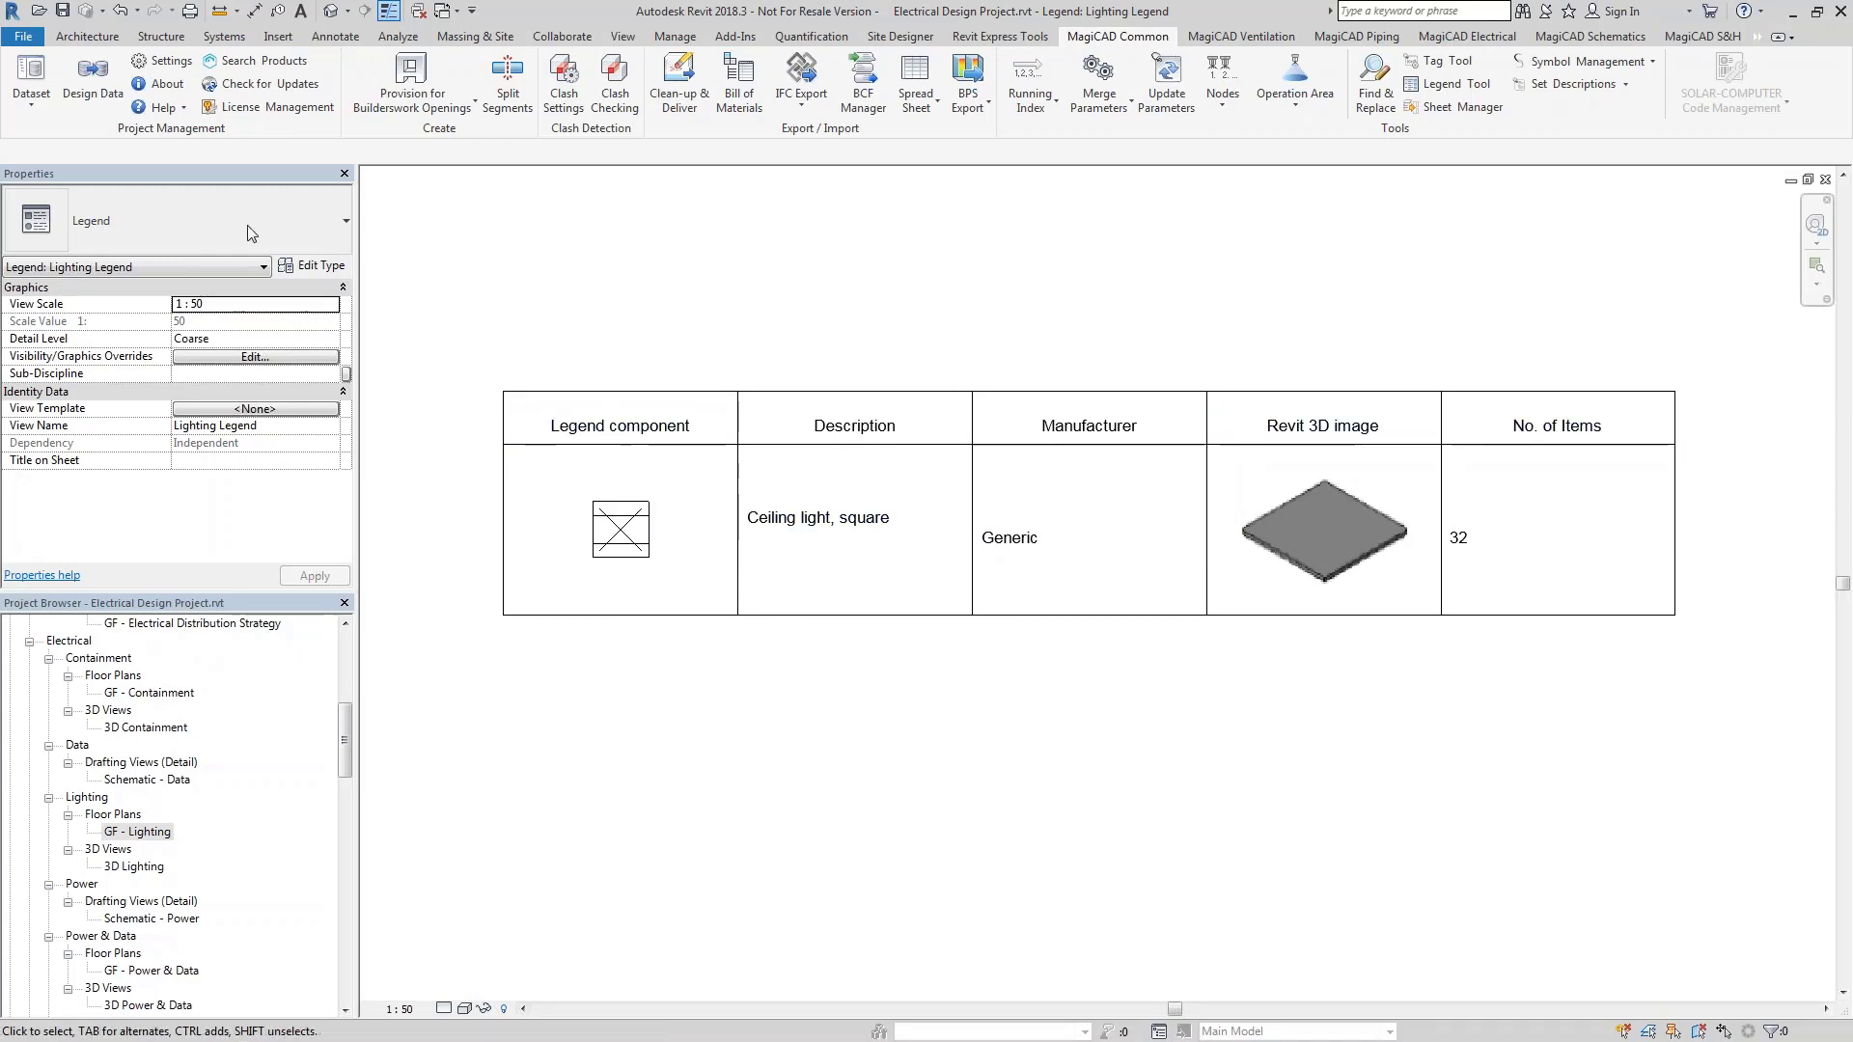
# Review the category selection and column setup of the Electrical Legend - Lighting Fixtures template in the MagiCAD dataset, leaving it unchanged
pyautogui.click(31, 100)
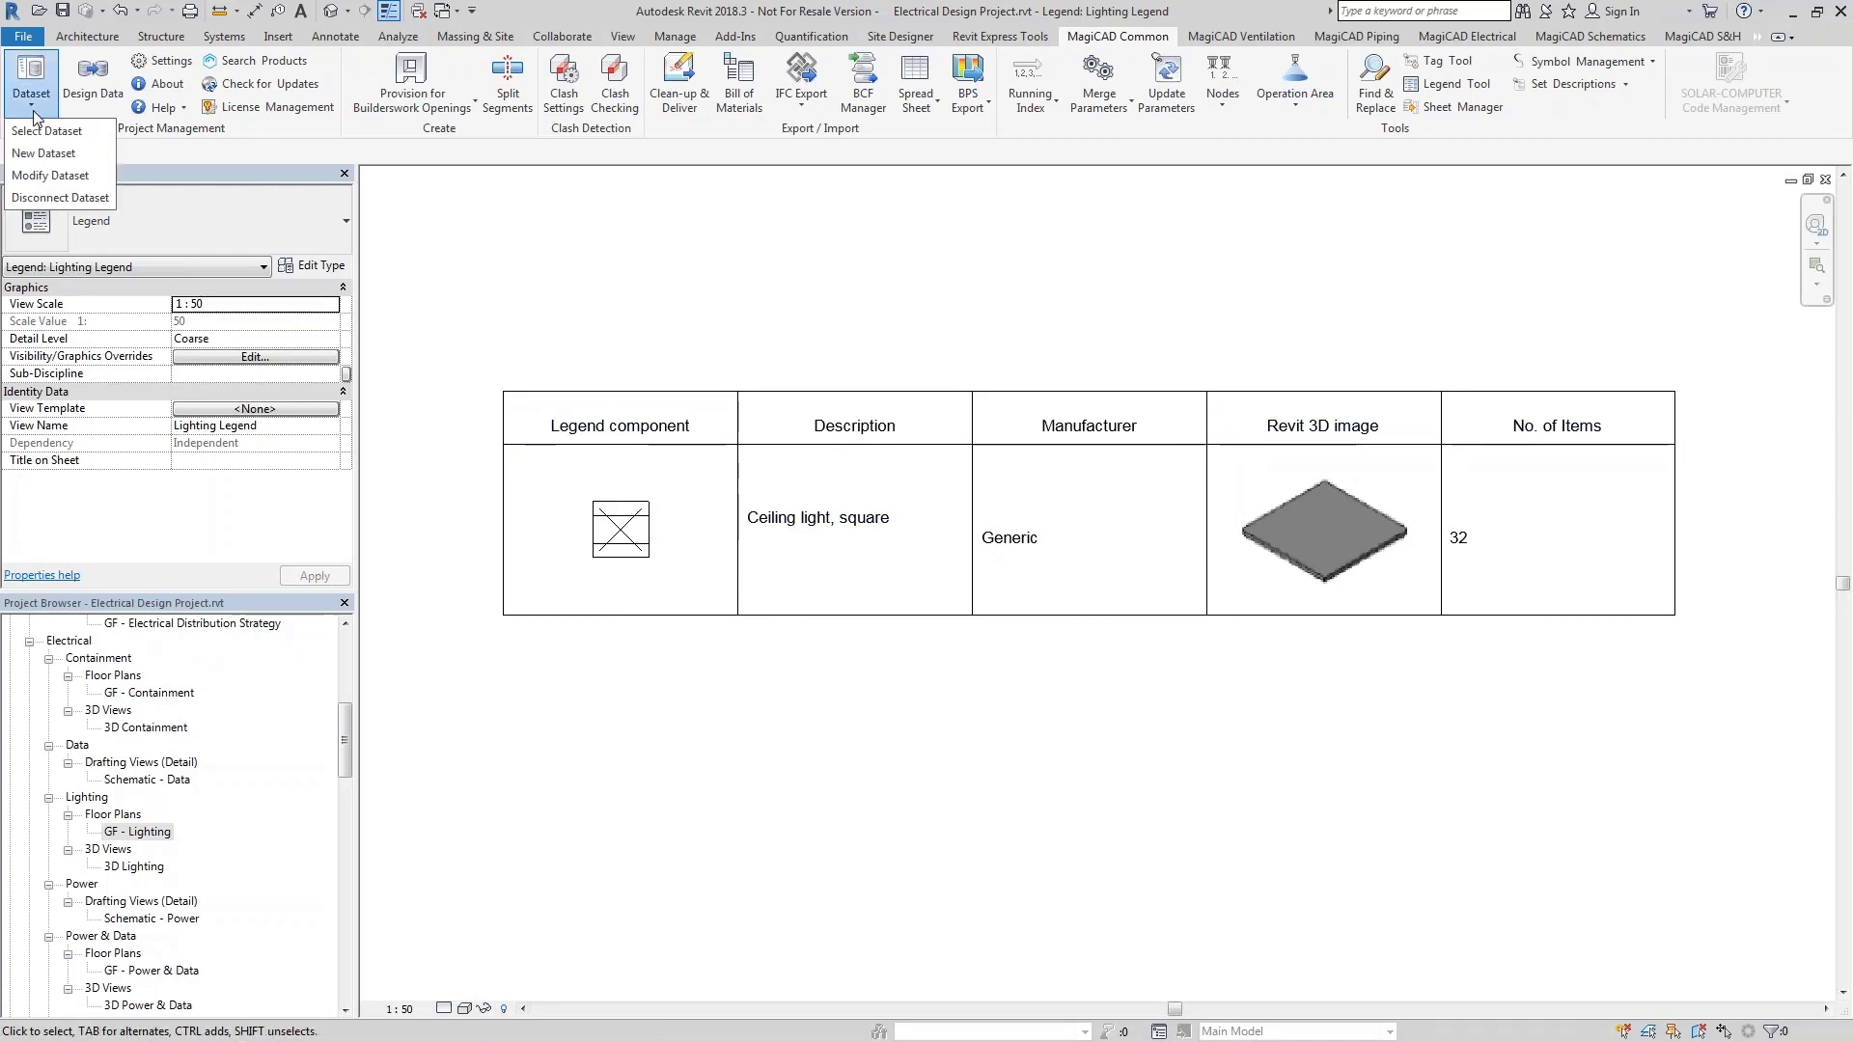
pyautogui.click(23, 175)
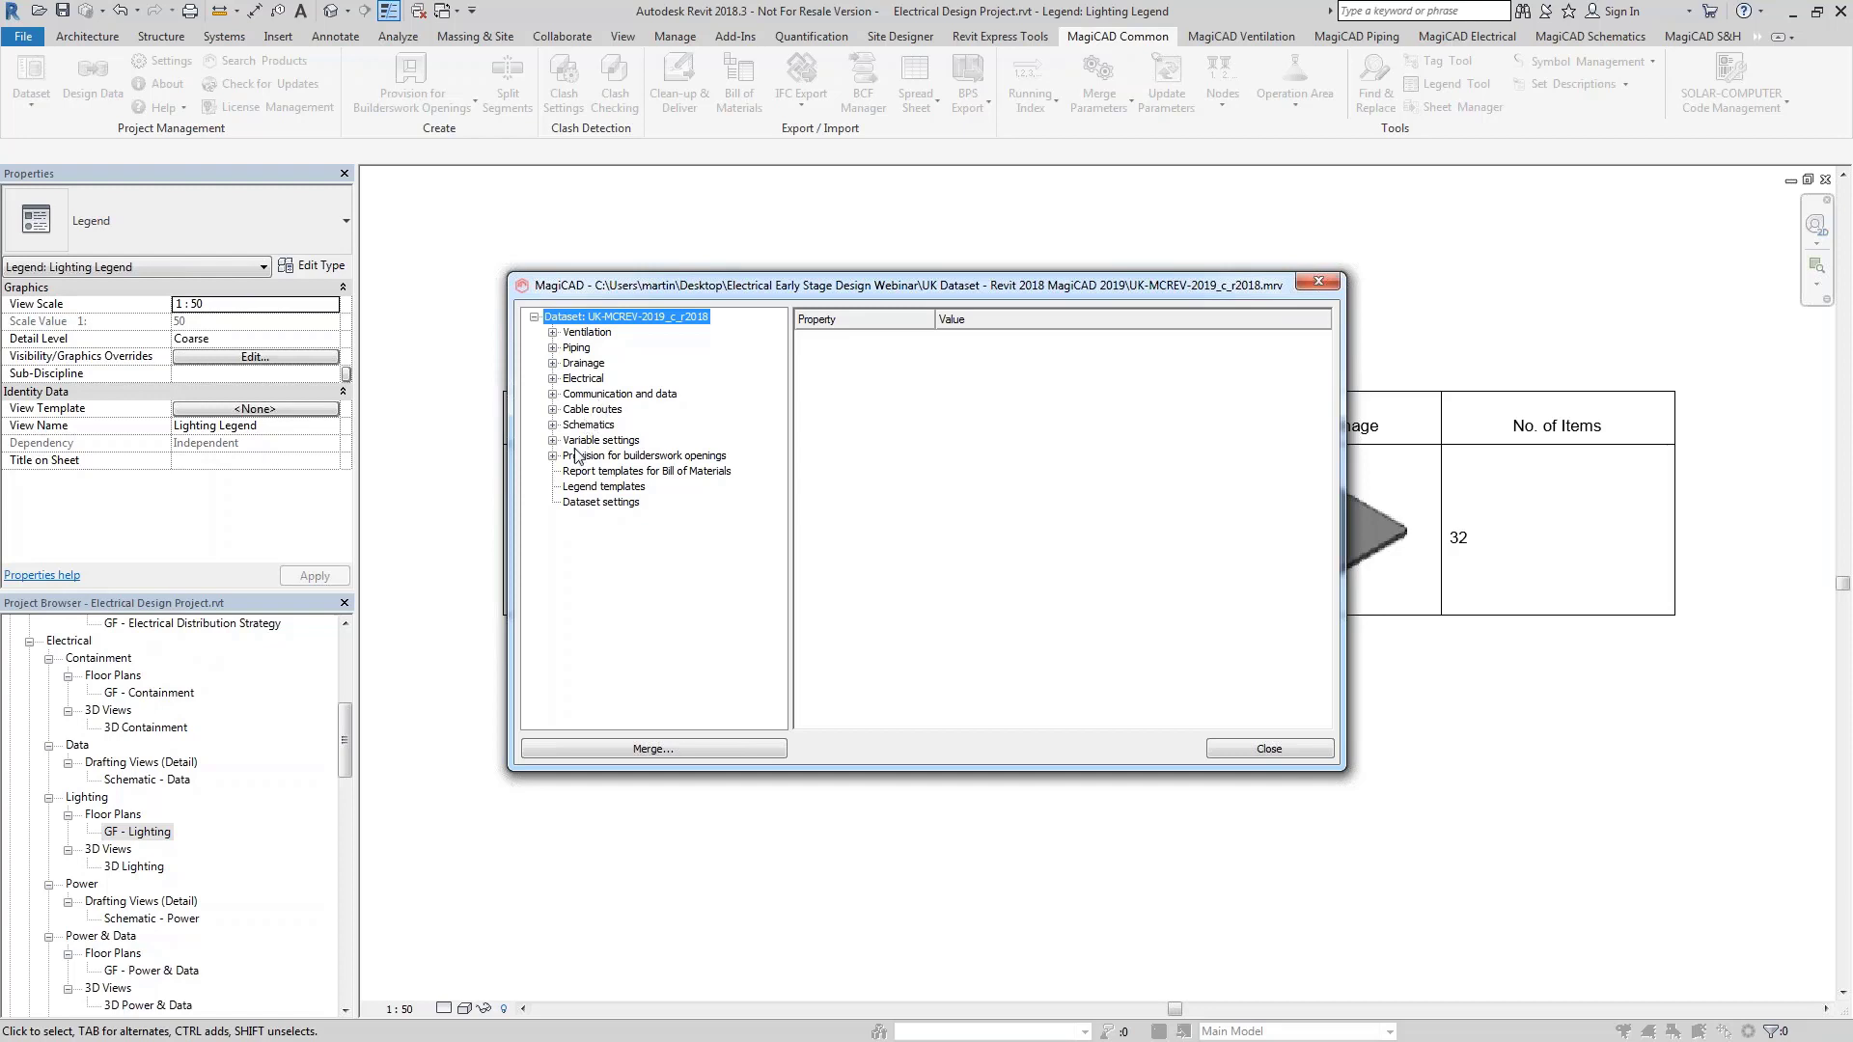
pyautogui.click(590, 488)
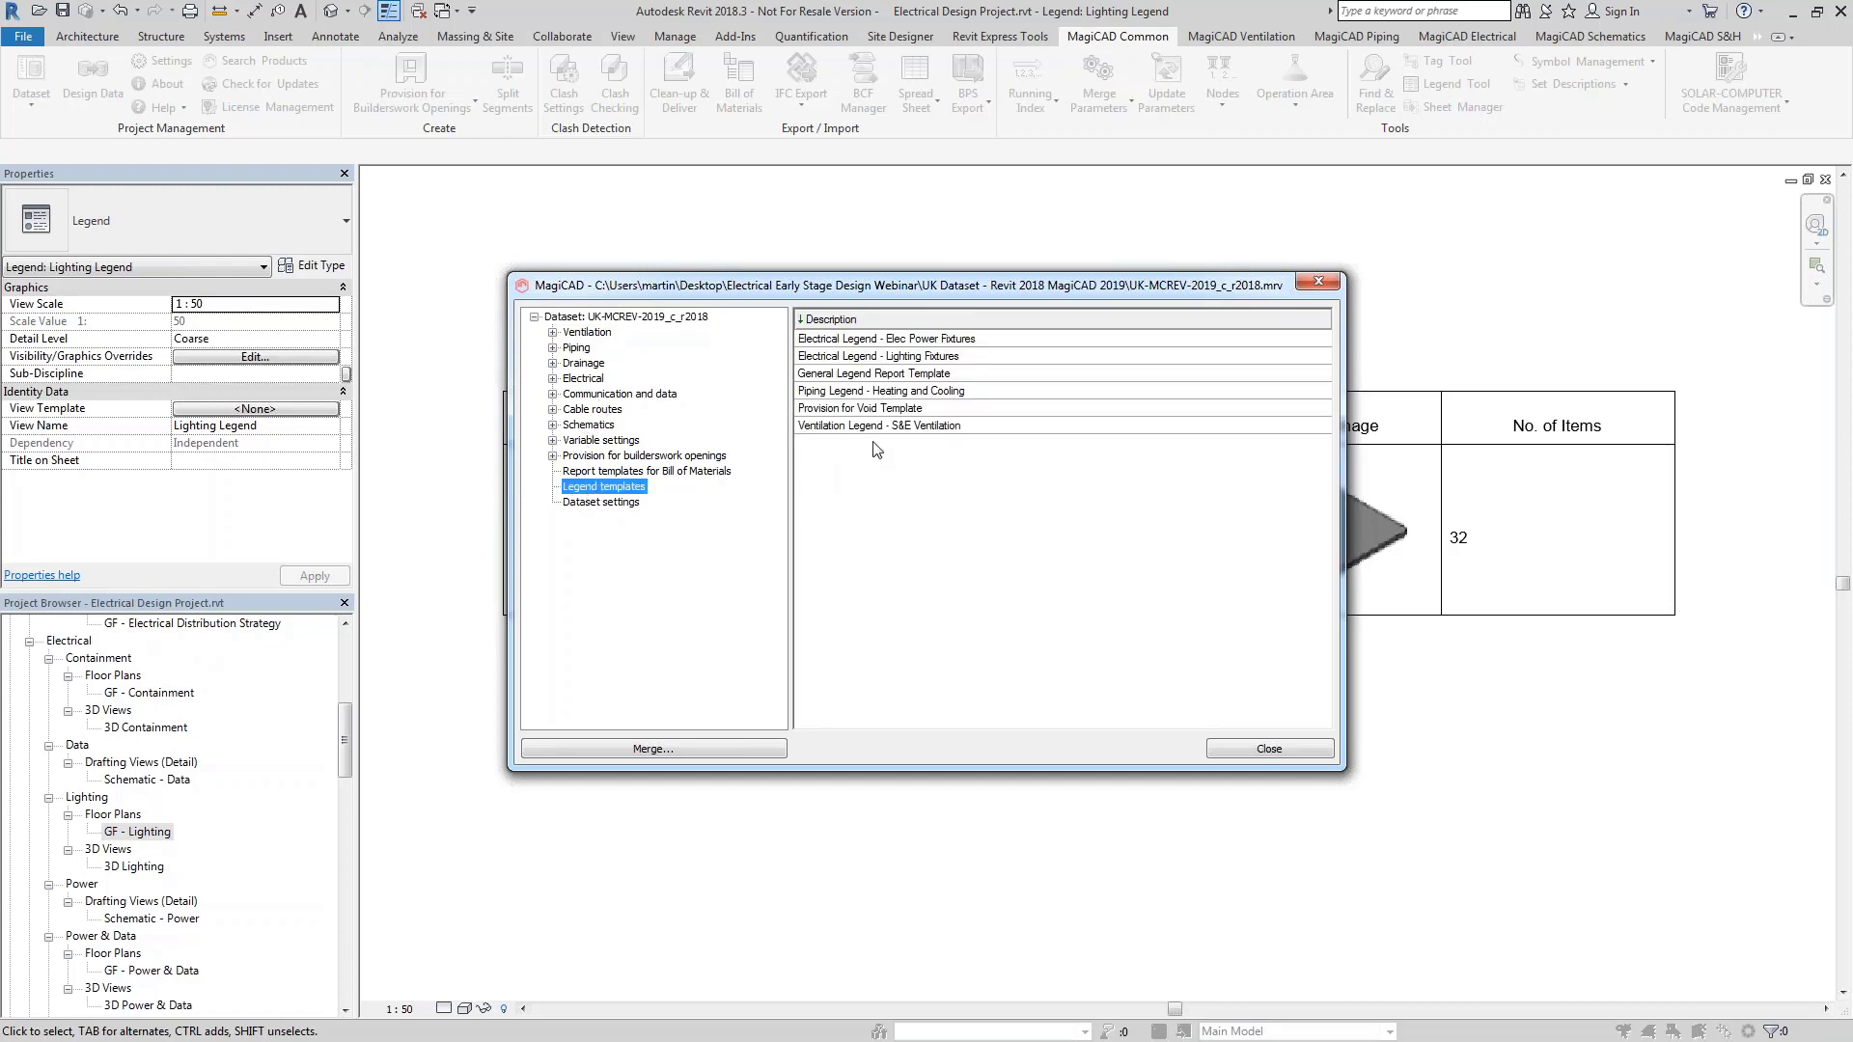
pyautogui.click(924, 357)
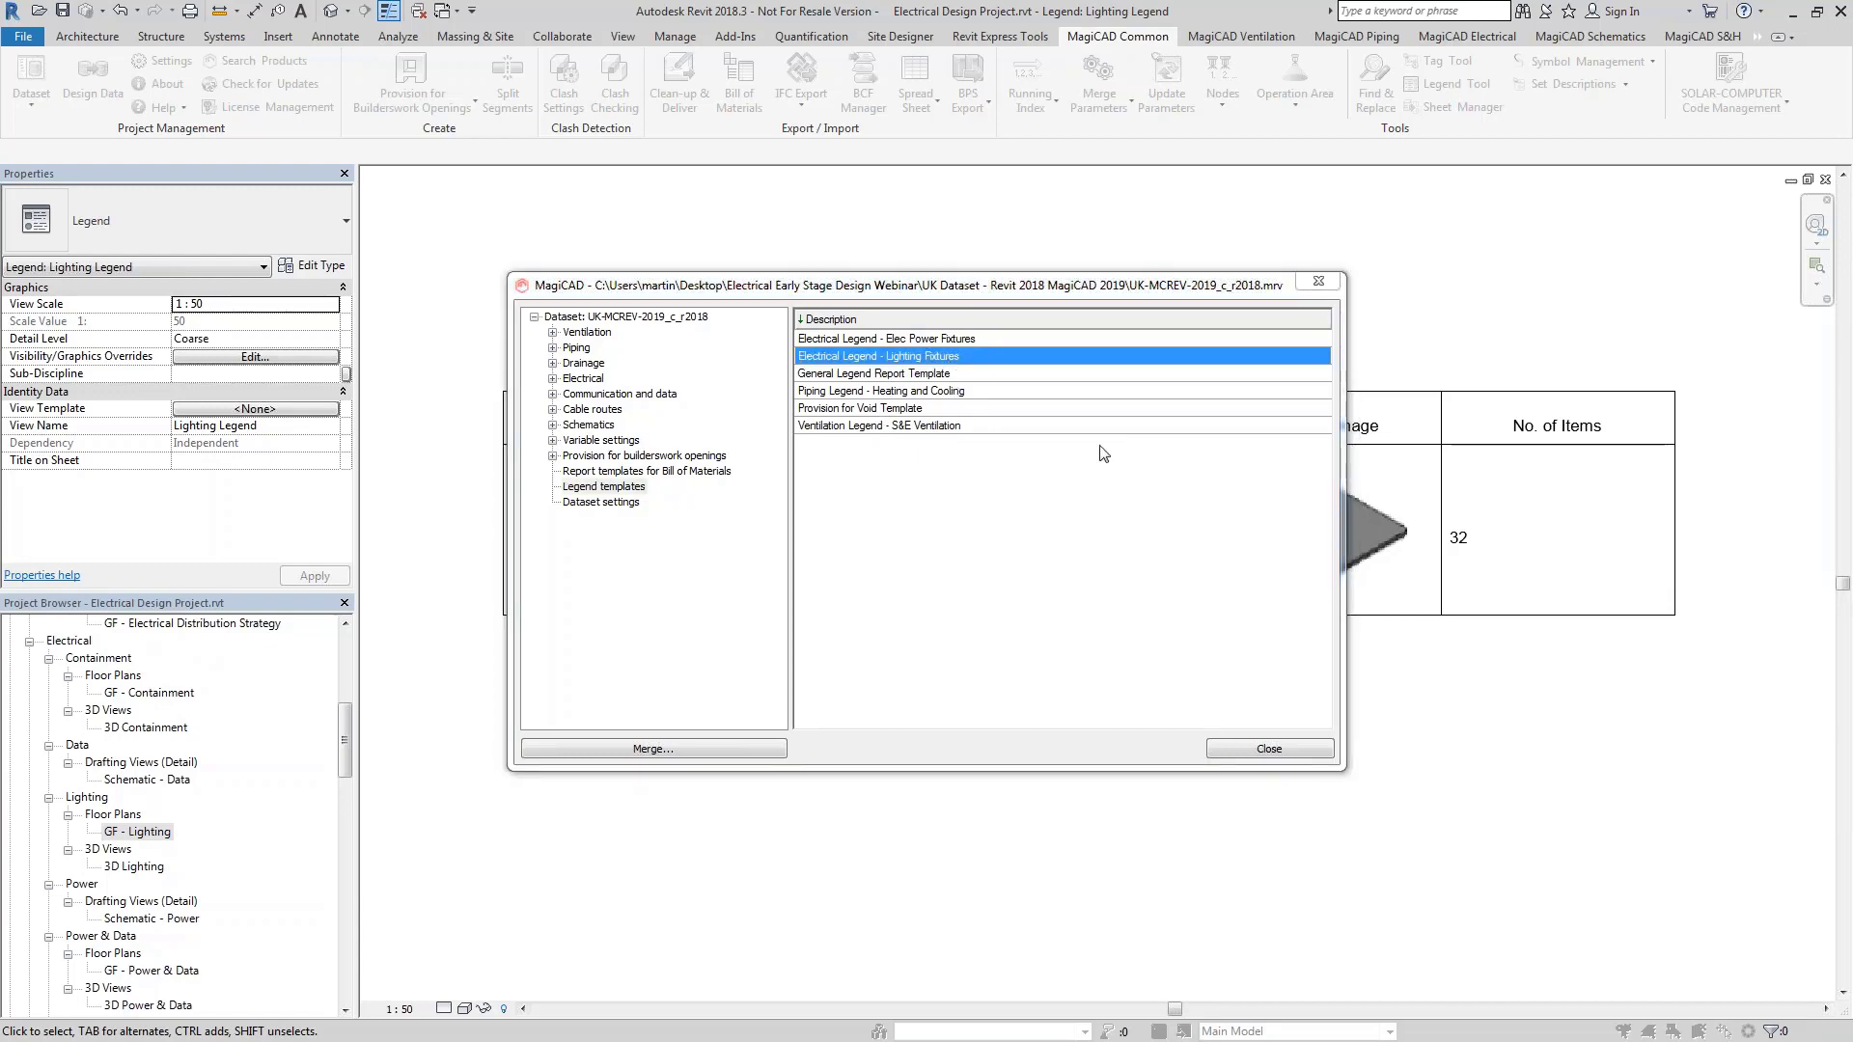
pyautogui.moveTo(1026, 365); pyautogui.dragTo(763, 194)
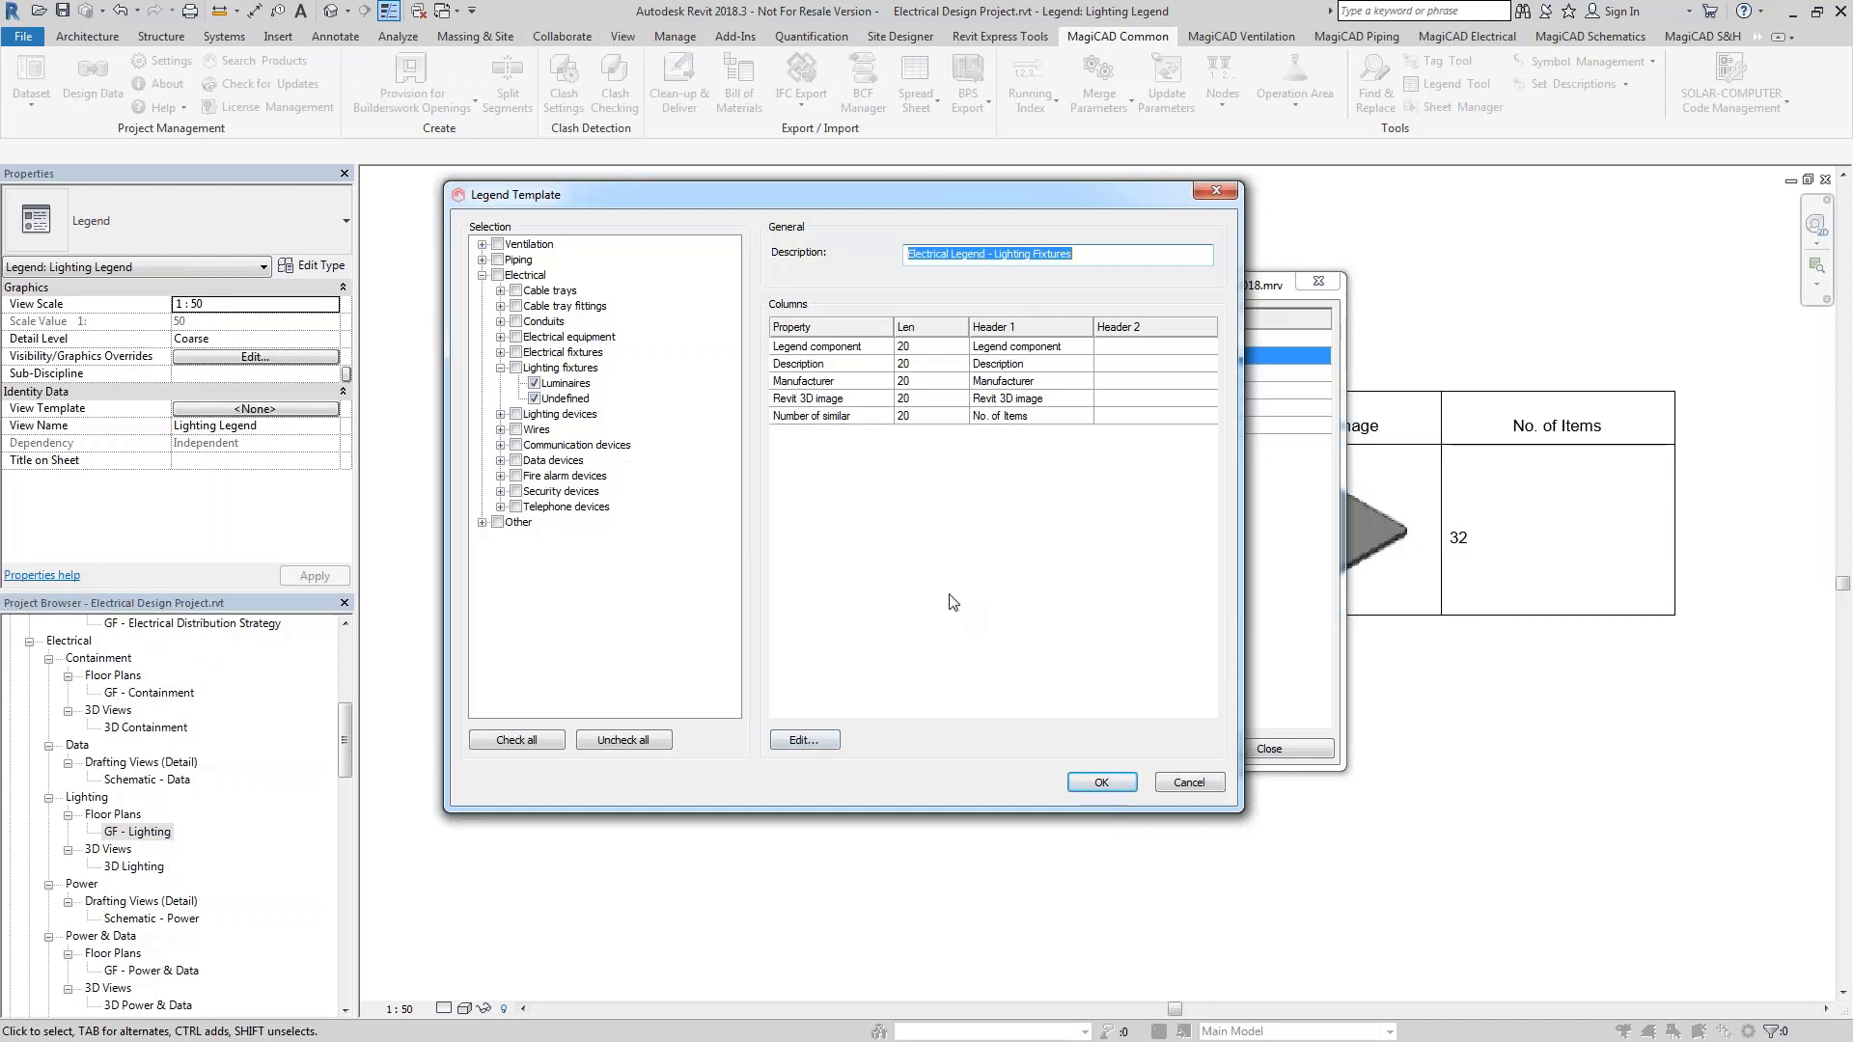
pyautogui.click(1193, 781)
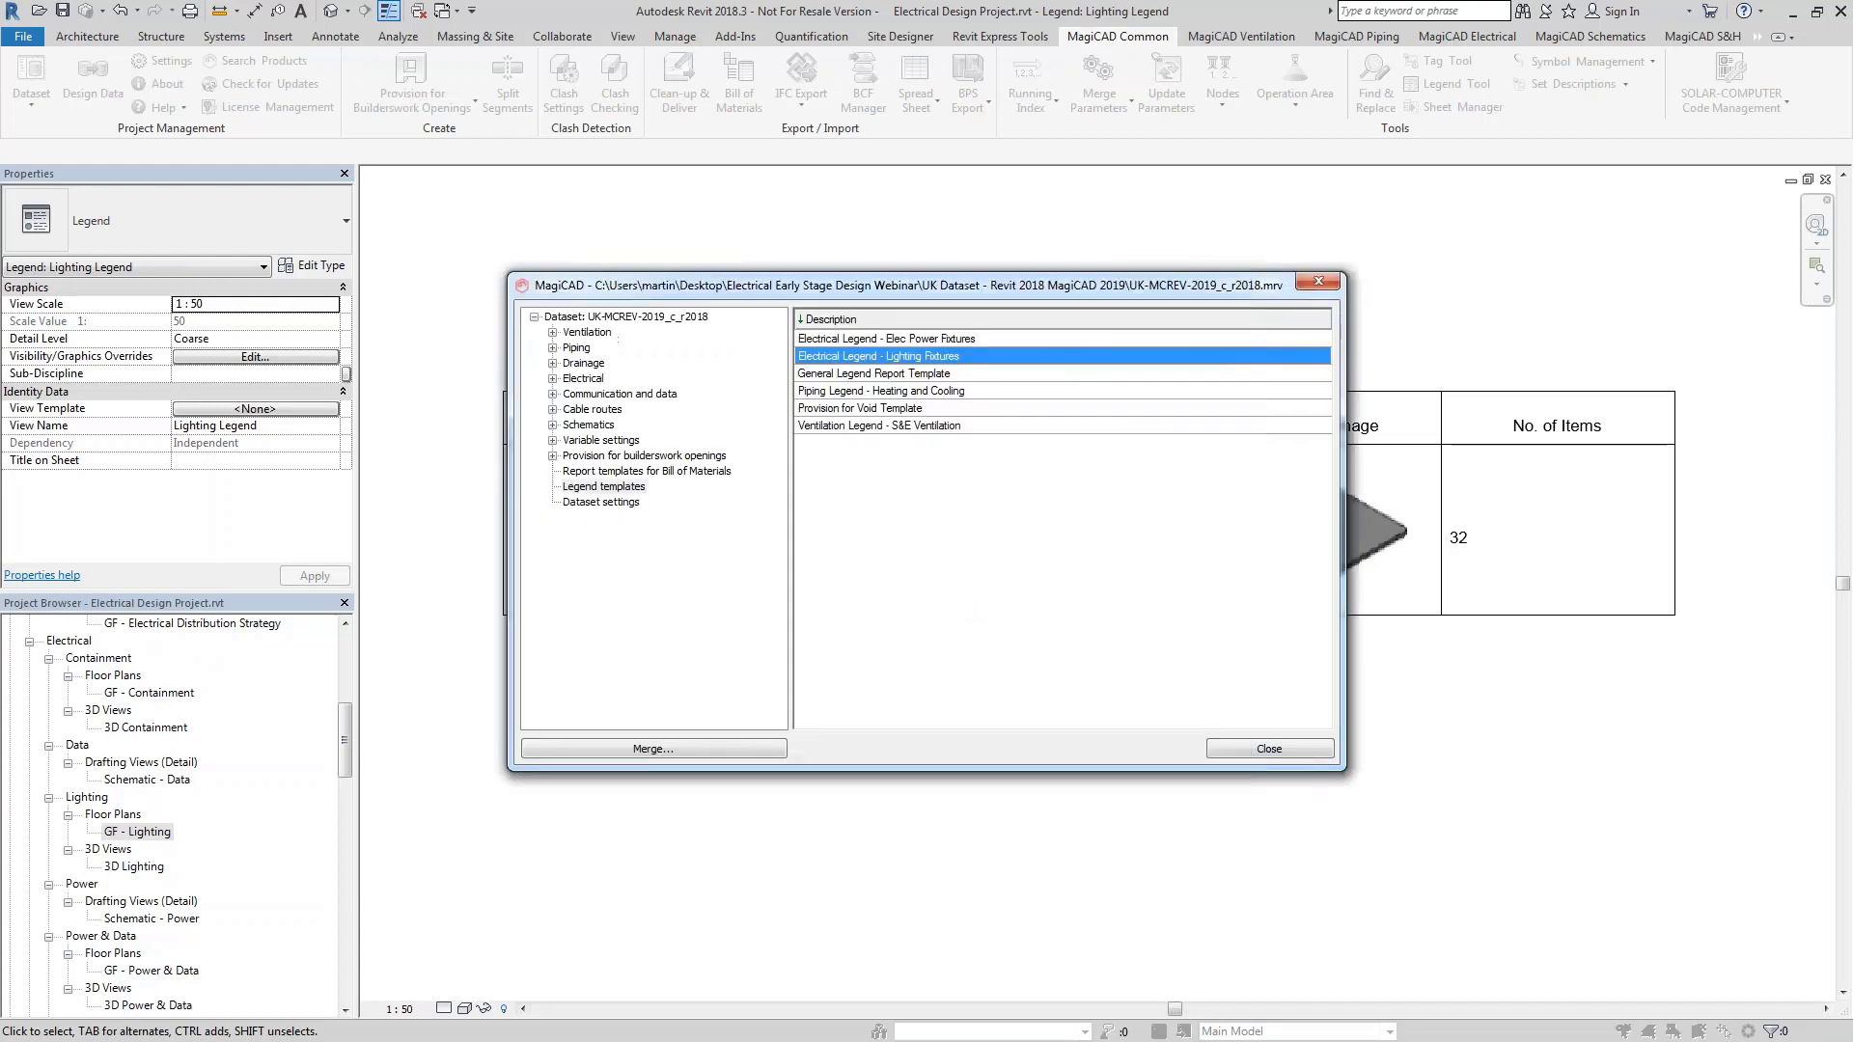
pyautogui.click(1267, 752)
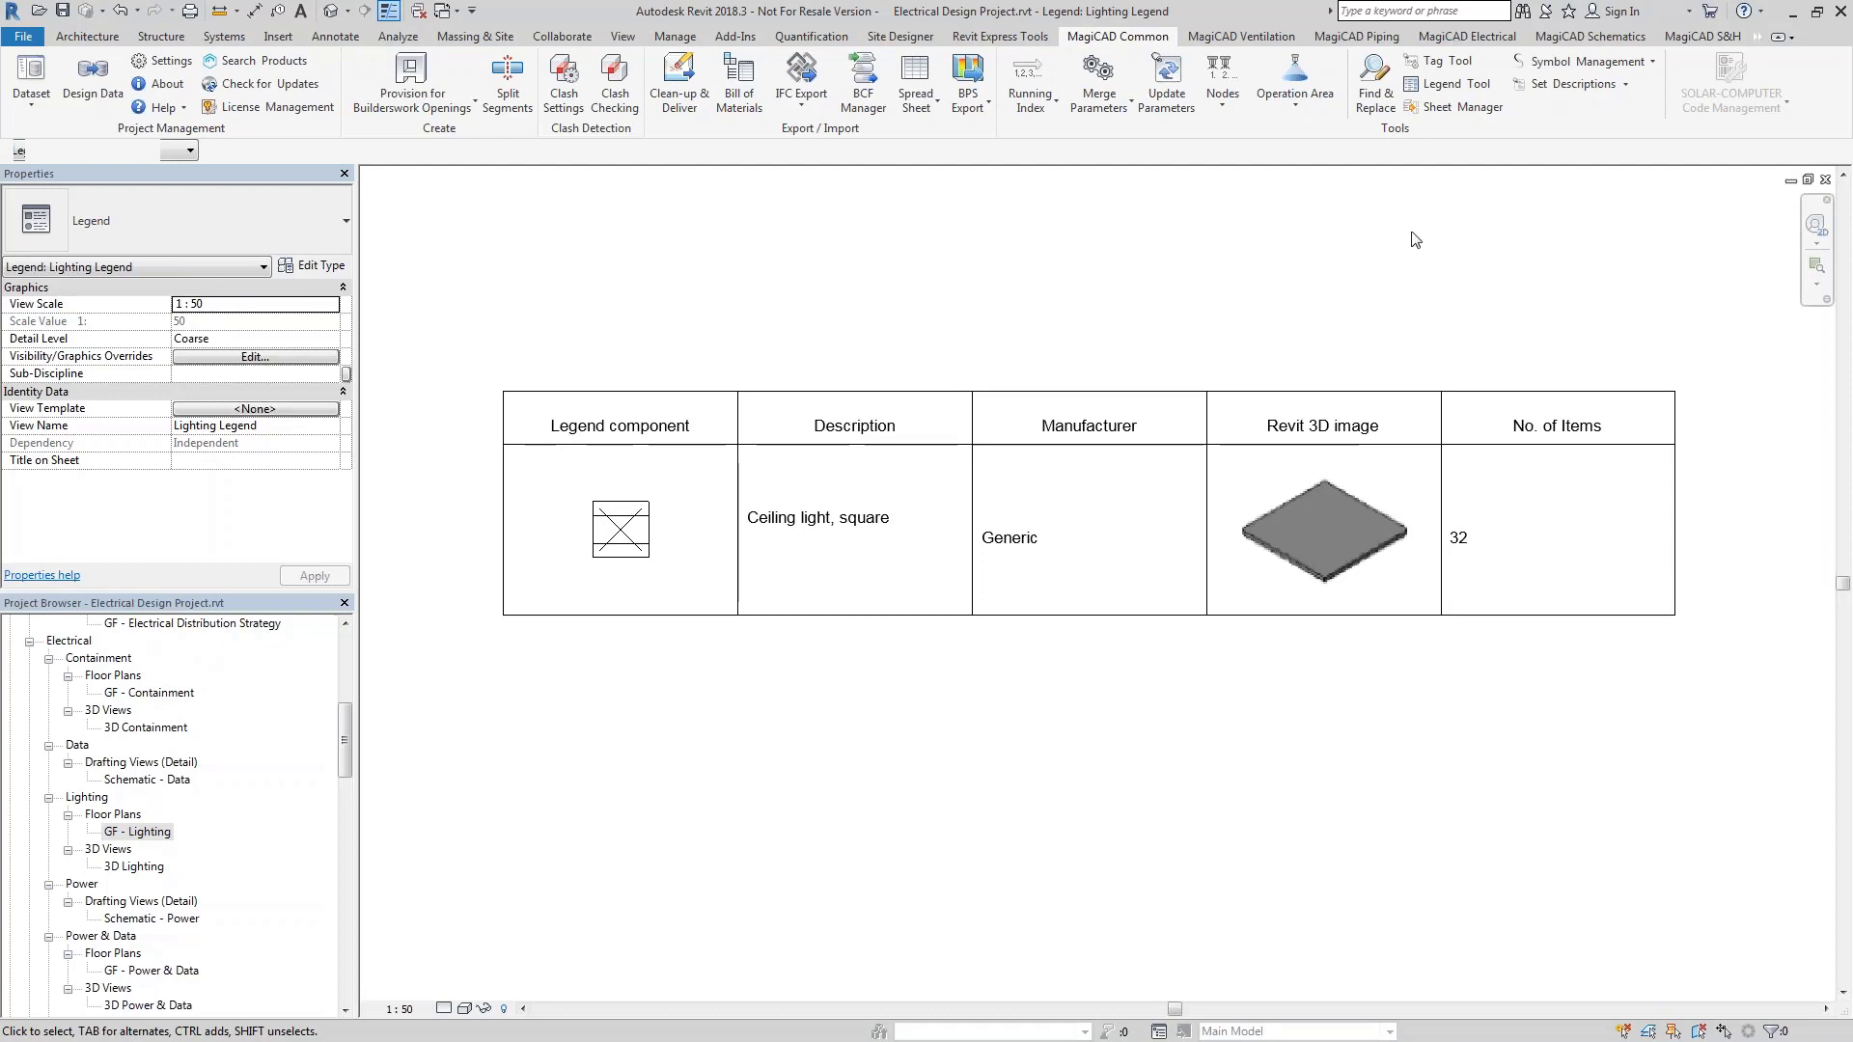
# Close the Lighting Legend view to return to the GF - Lighting floor plan and bring up the MagiCAD Electrical tools
pyautogui.click(1826, 181)
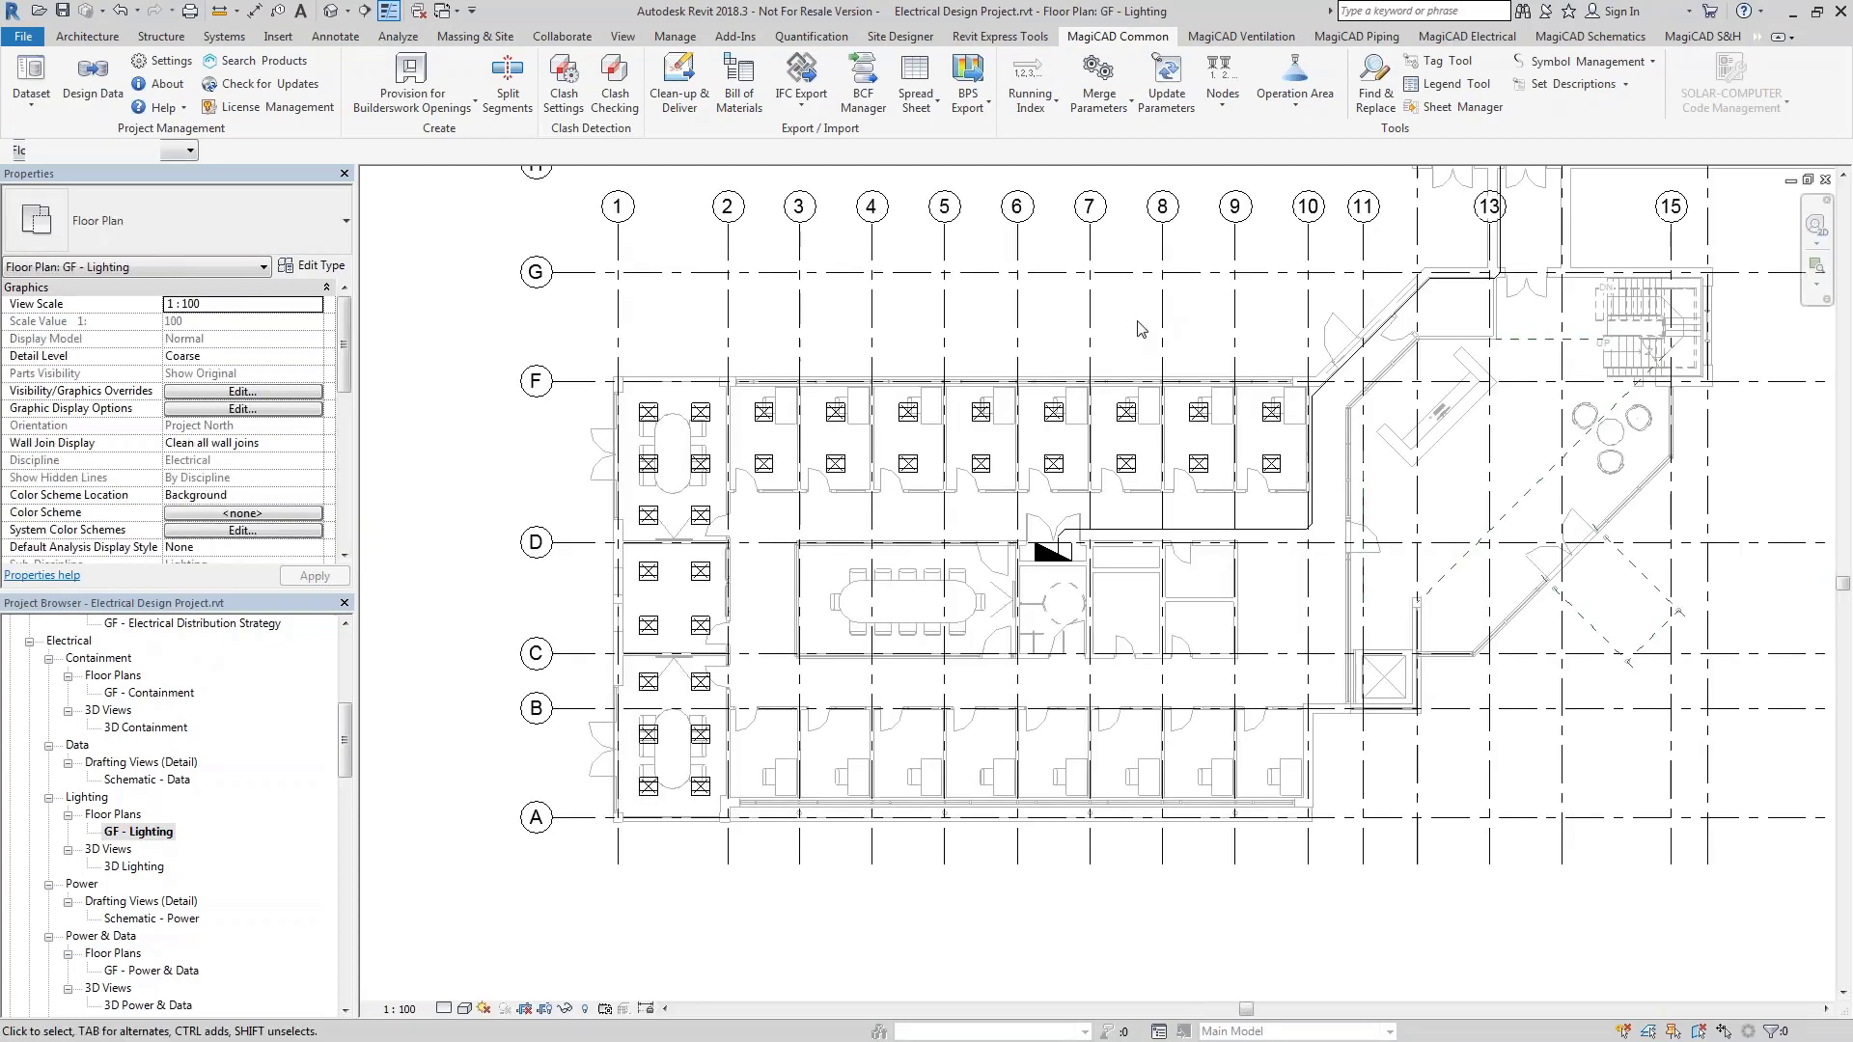
pyautogui.click(1465, 37)
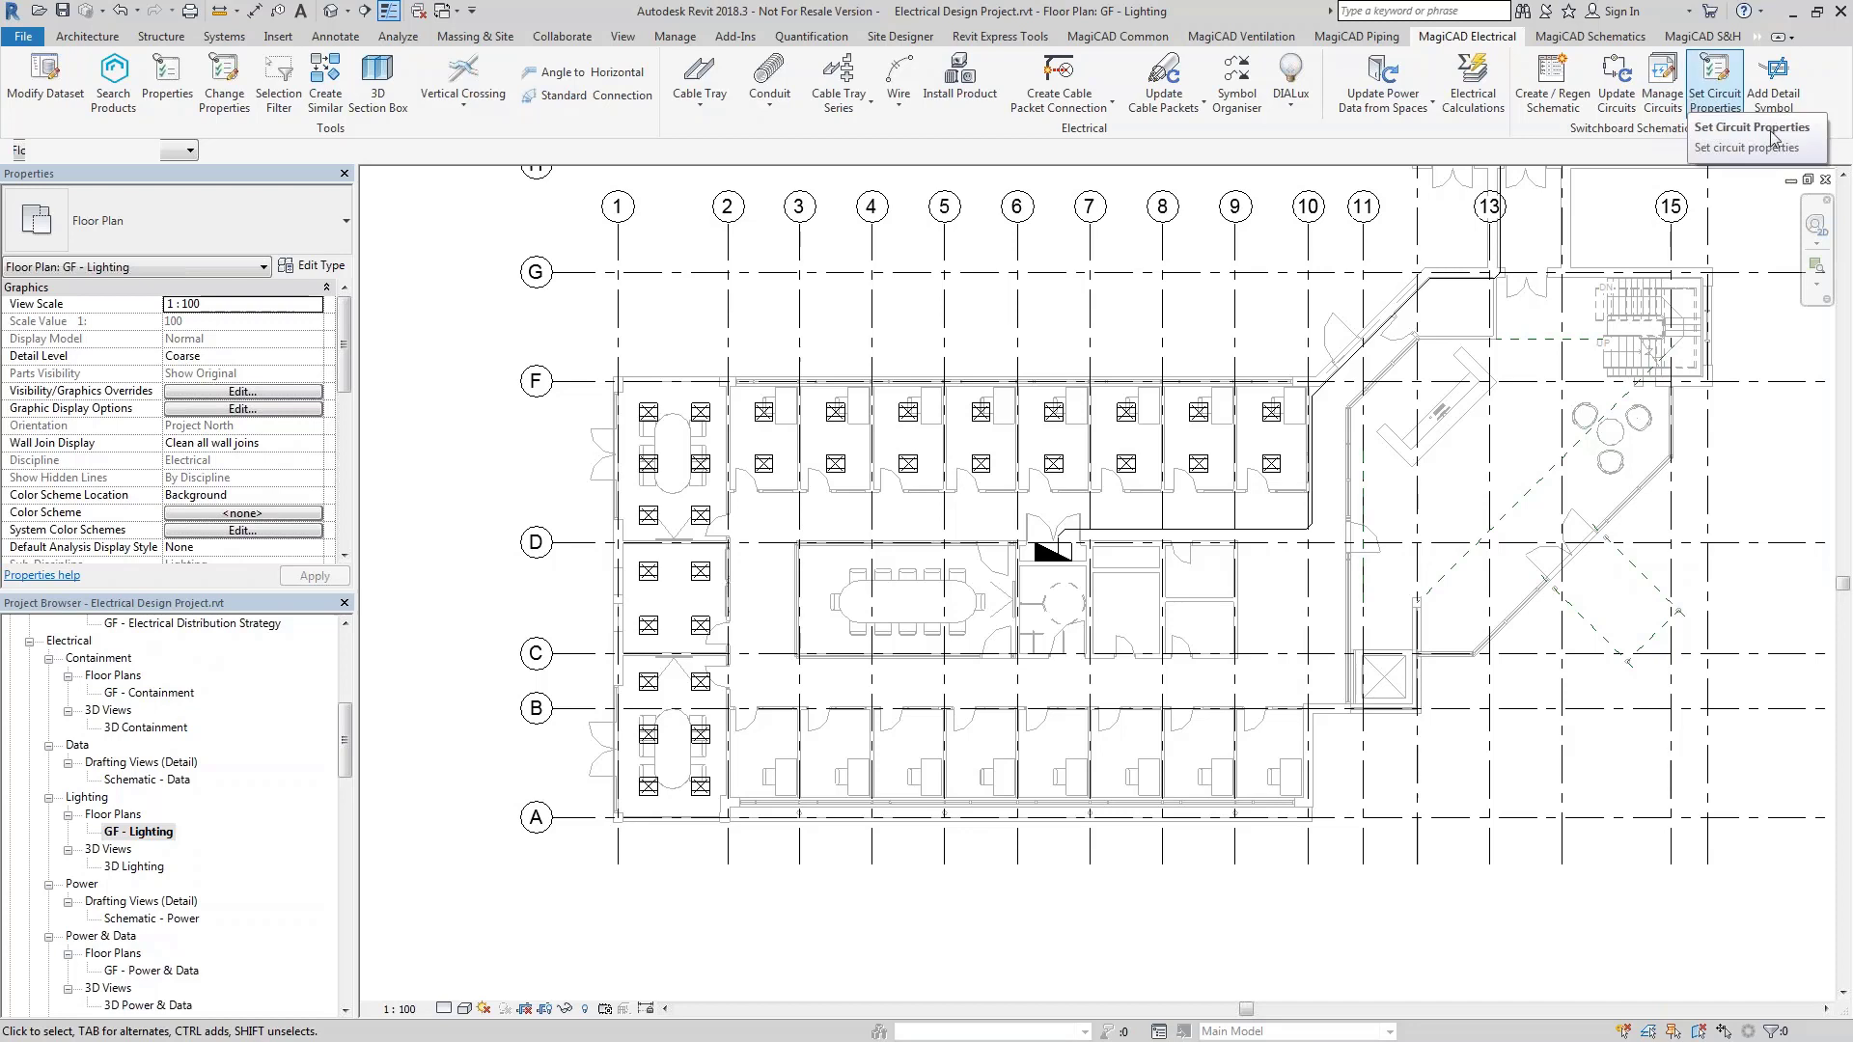
pyautogui.scroll(3, 1097, 588)
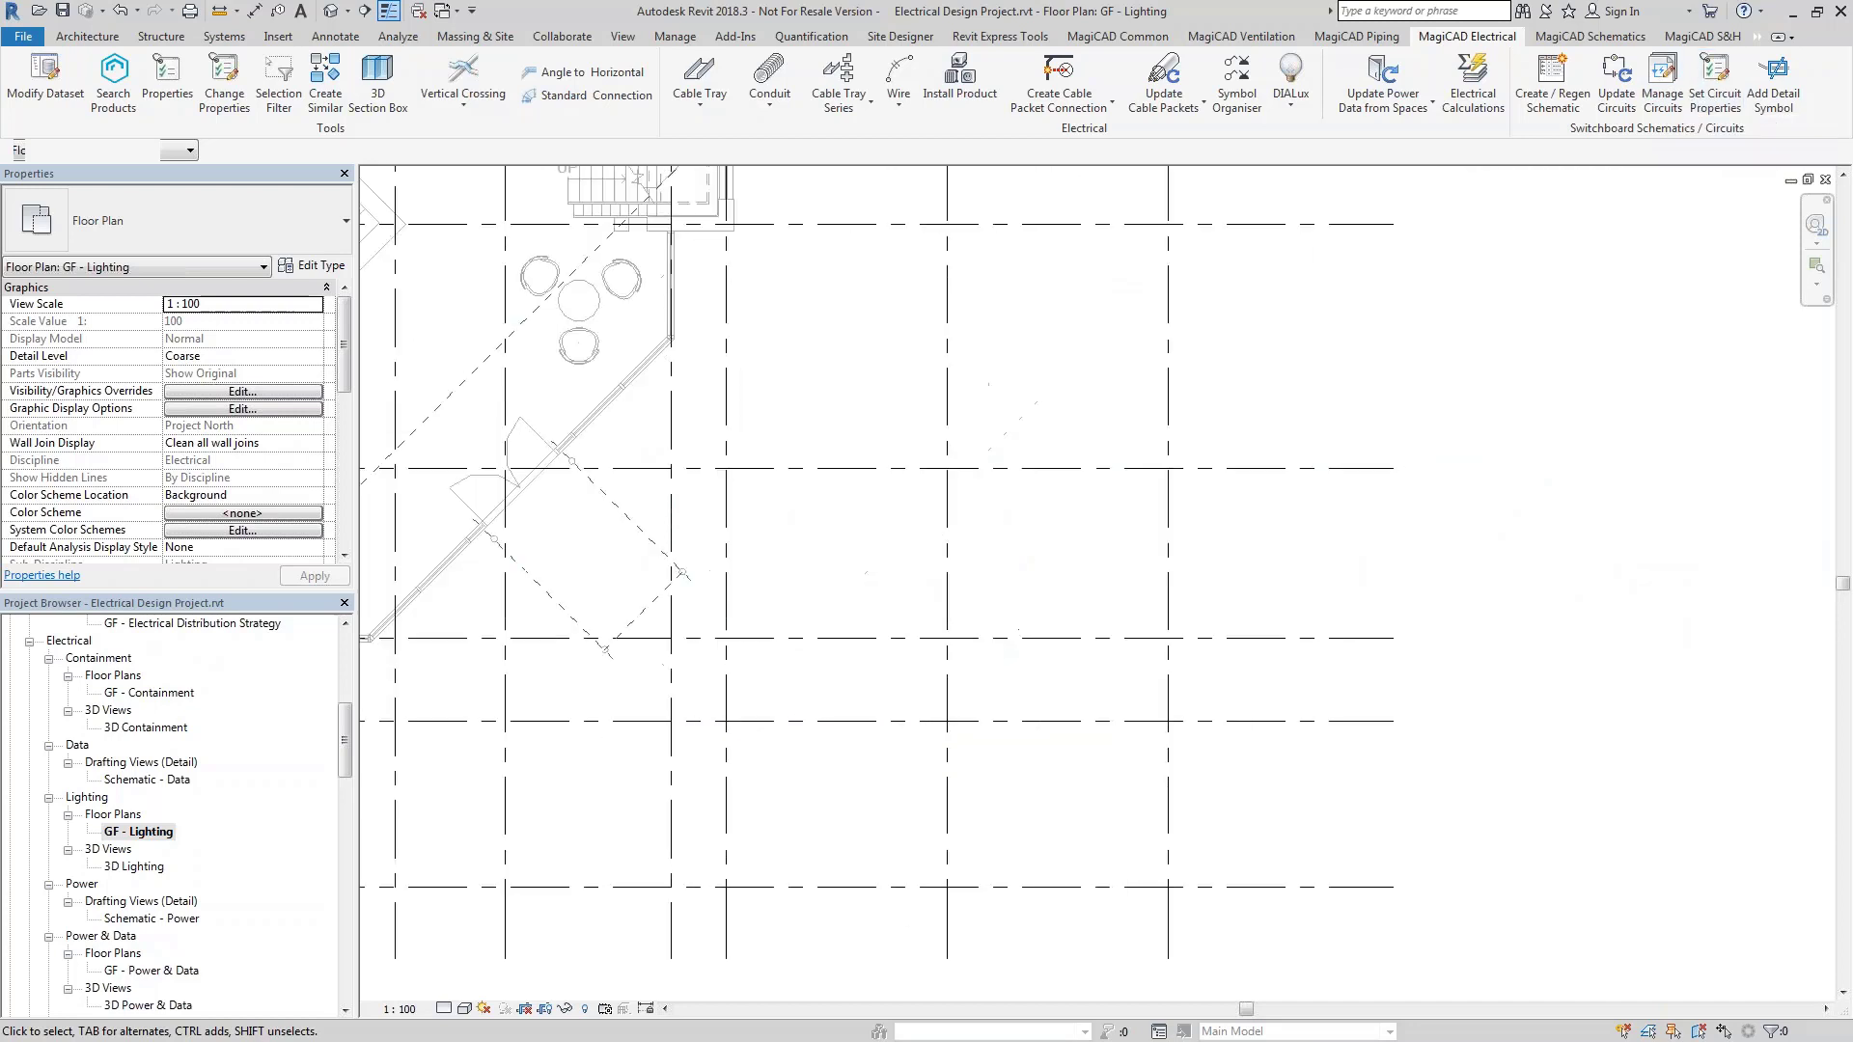
pyautogui.scroll(-2, 1096, 589)
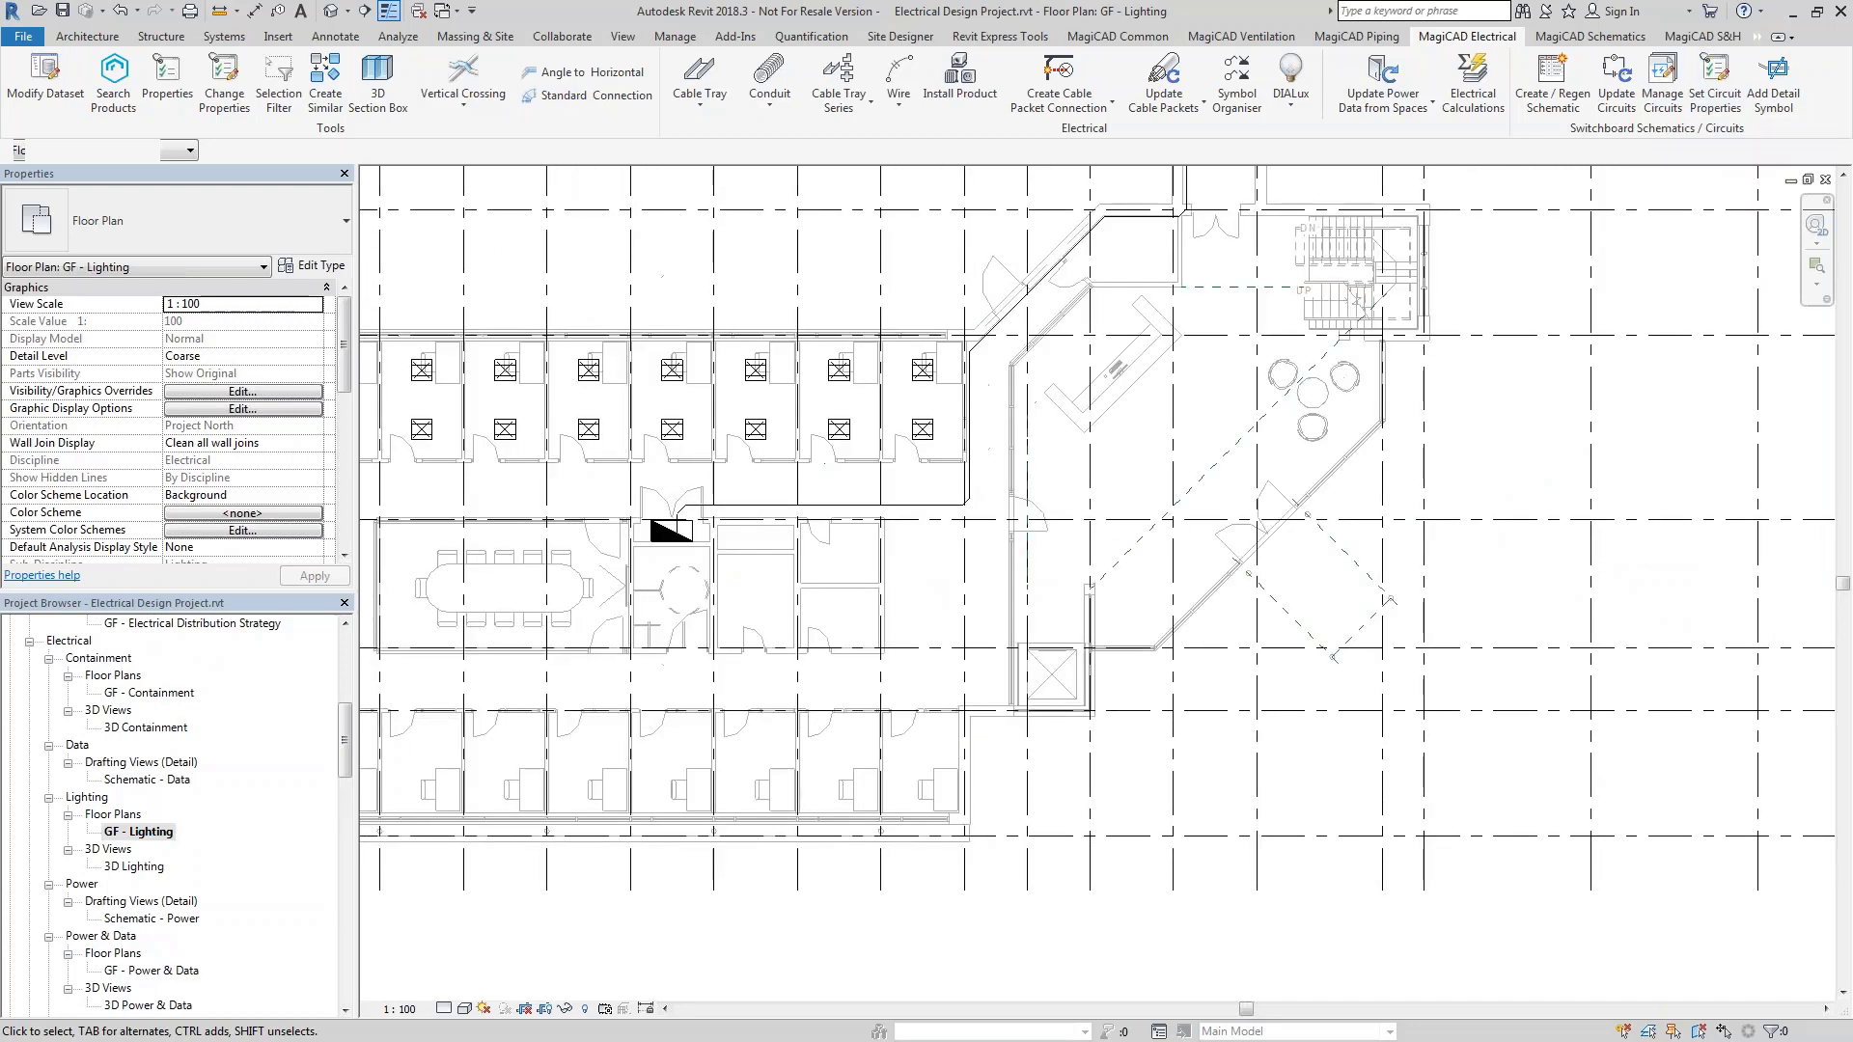